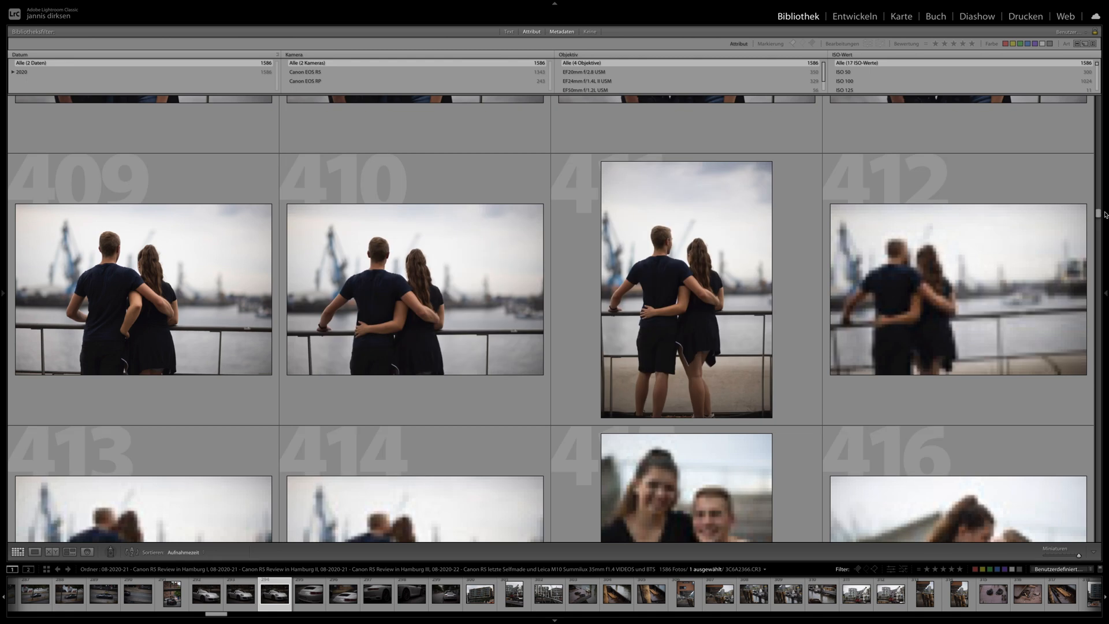
- Examine the library photos from the couple at the harbour railing through to the two women in green and orange dresses
{"action": "scroll", "coordinate": [666, 250], "scroll_direction": "down", "scroll_amount": 7}
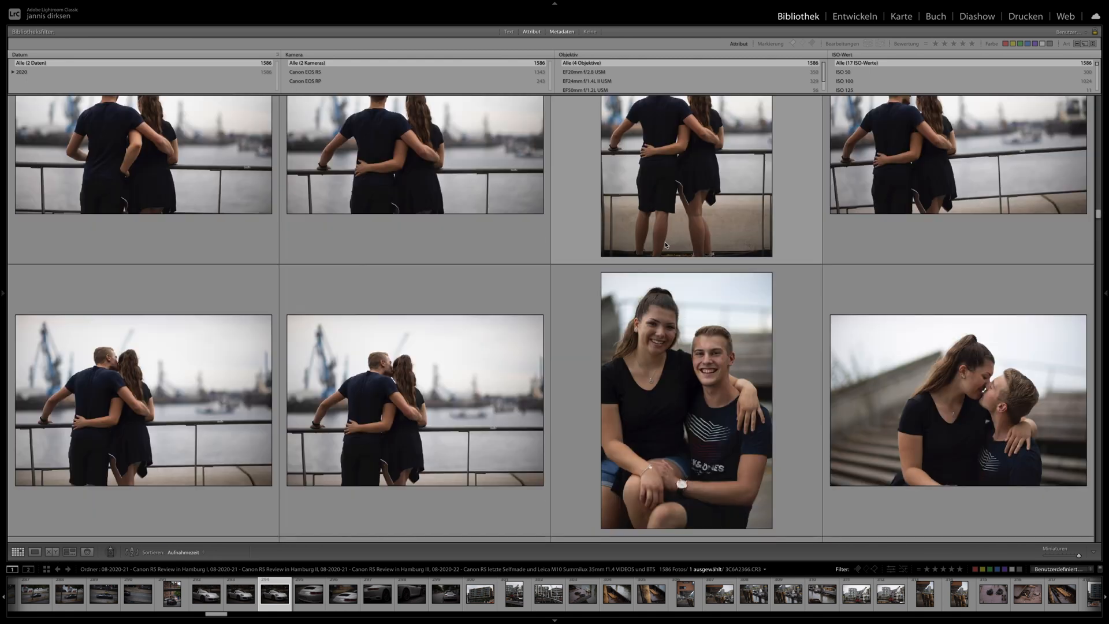
{"action": "scroll", "coordinate": [667, 236], "scroll_direction": "down", "scroll_amount": 6}
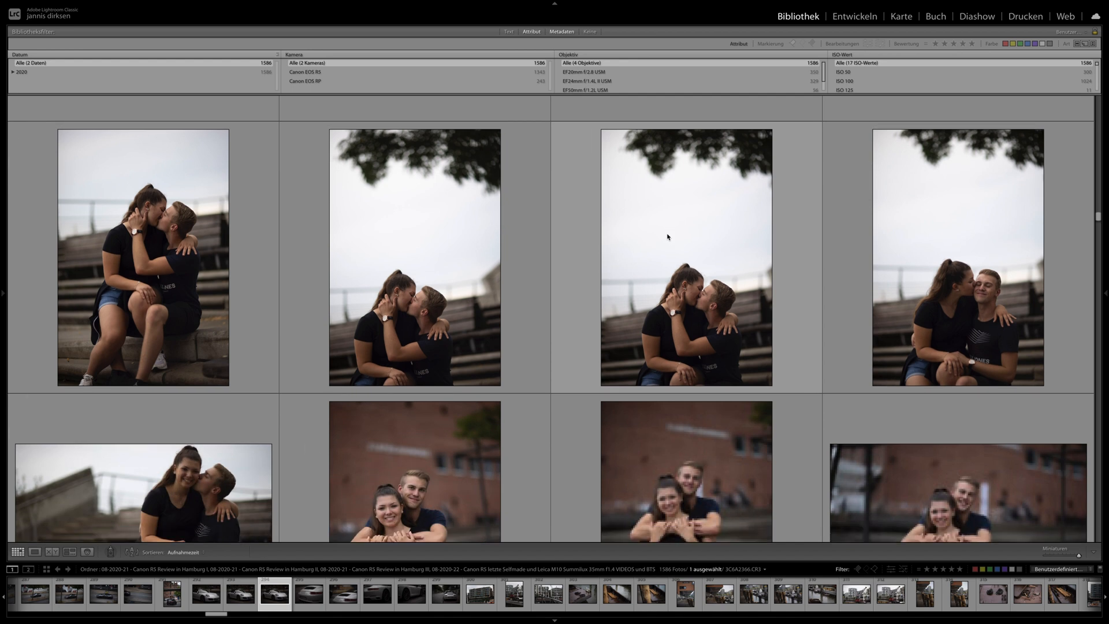
{"action": "scroll", "coordinate": [667, 237], "scroll_direction": "down", "scroll_amount": 6}
{"action": "scroll", "coordinate": [667, 239], "scroll_direction": "down", "scroll_amount": 8}
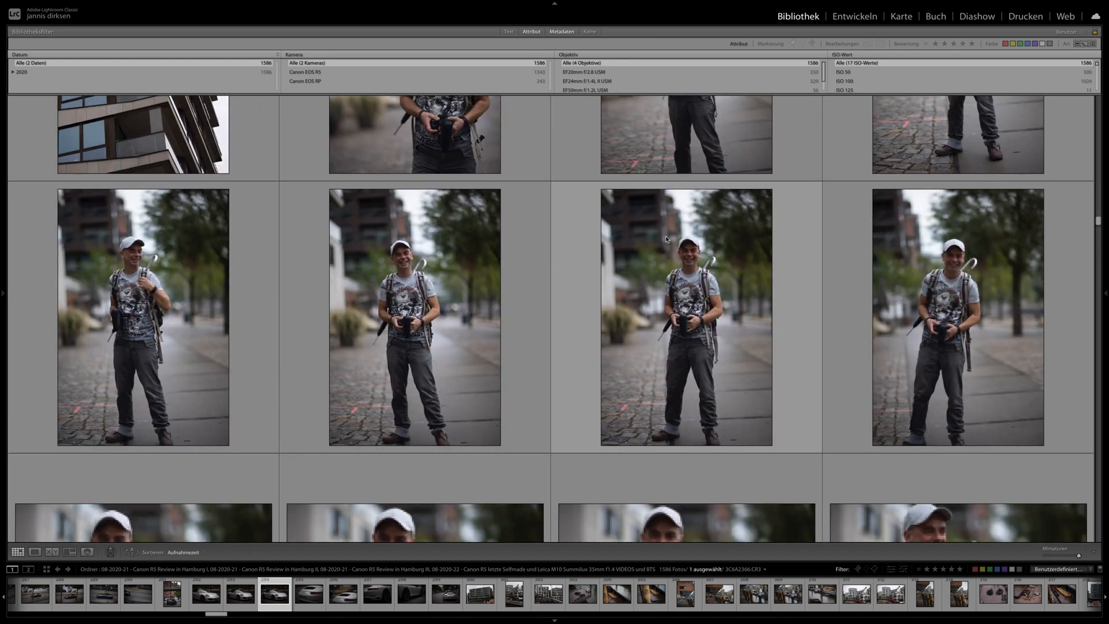
{"action": "scroll", "coordinate": [666, 239], "scroll_direction": "down", "scroll_amount": 6}
{"action": "scroll", "coordinate": [493, 215], "scroll_direction": "down", "scroll_amount": 5}
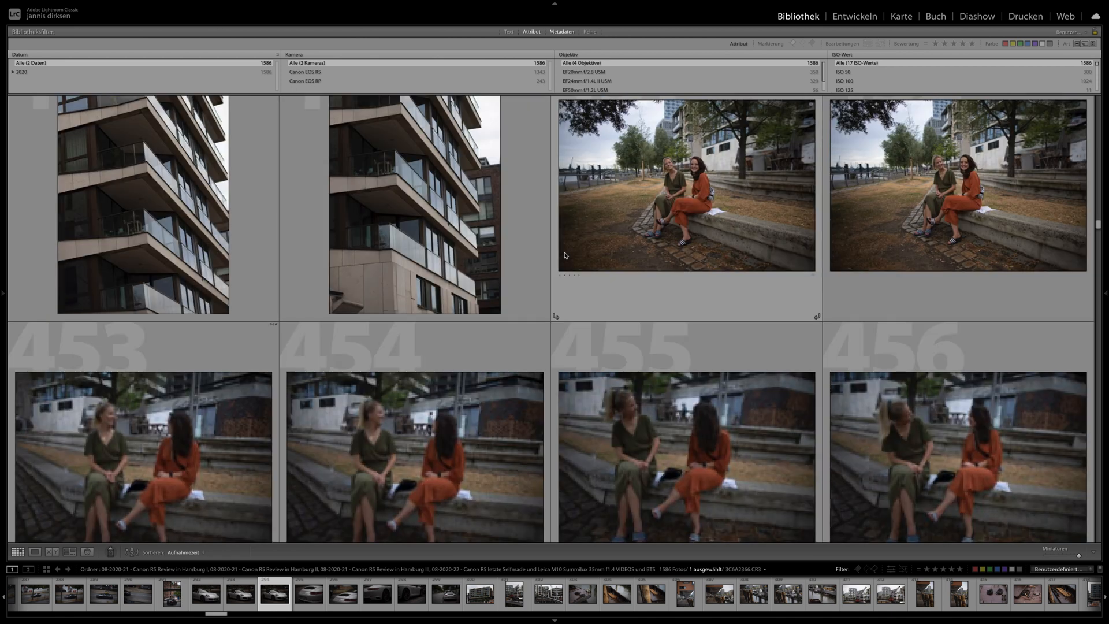
{"action": "scroll", "coordinate": [564, 255], "scroll_direction": "down", "scroll_amount": 6}
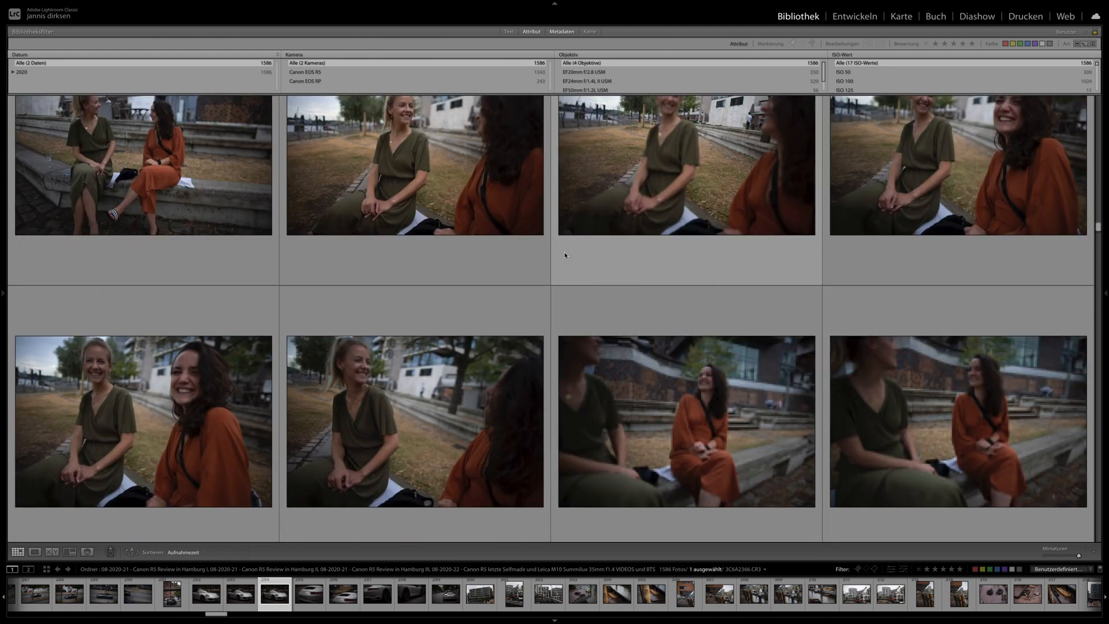
{"action": "scroll", "coordinate": [564, 255], "scroll_direction": "down", "scroll_amount": 3}
{"action": "scroll", "coordinate": [565, 256], "scroll_direction": "up", "scroll_amount": 1}
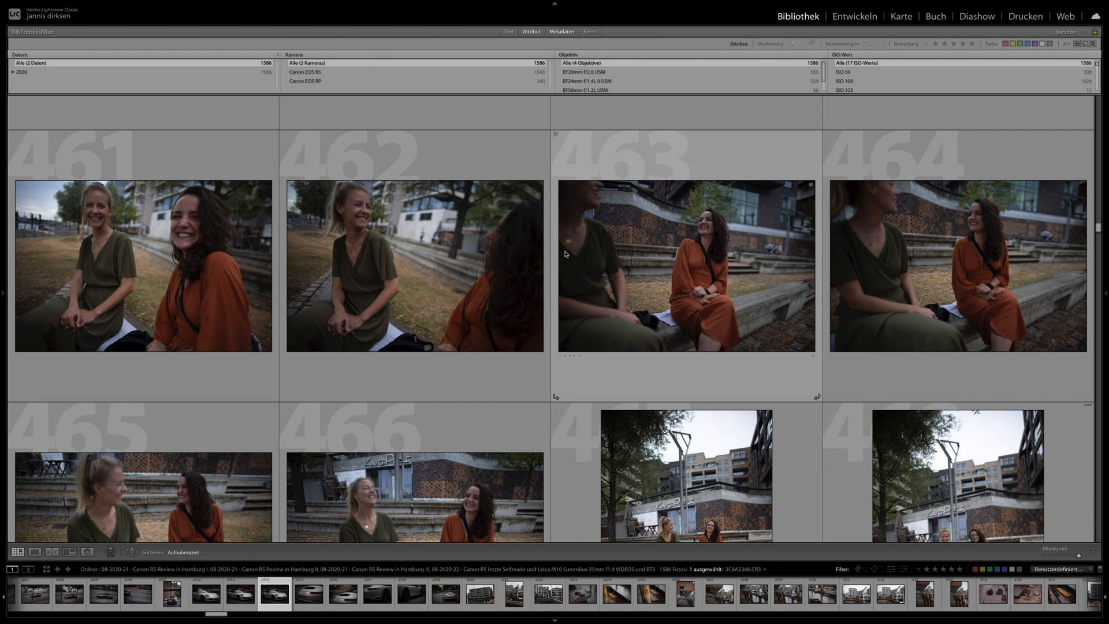
{"action": "scroll", "coordinate": [633, 307], "scroll_direction": "down", "scroll_amount": 5}
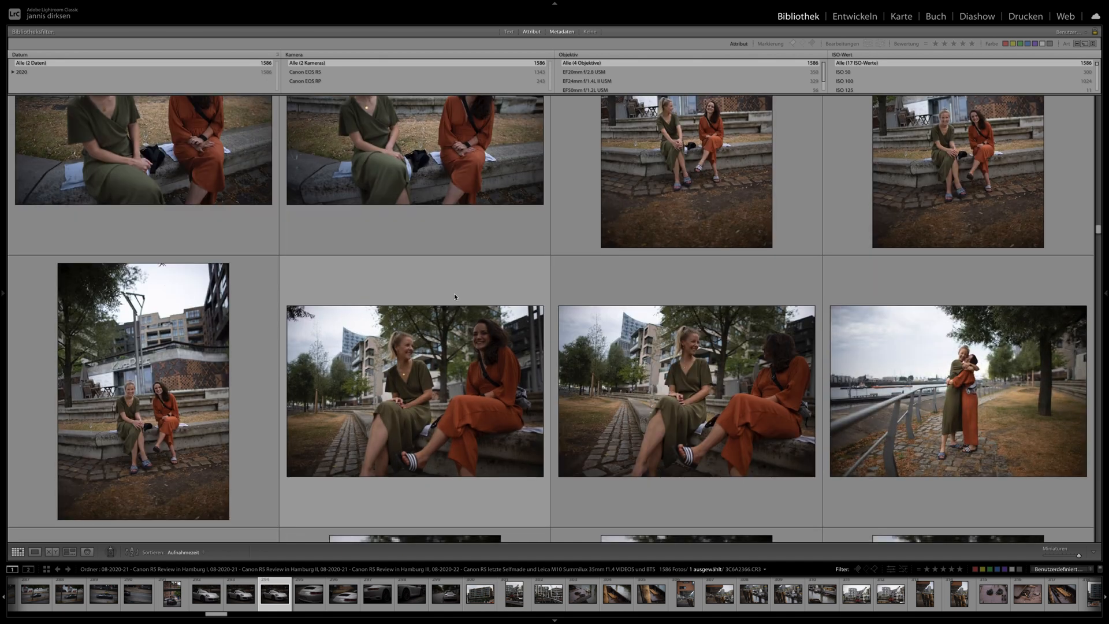
{"action": "scroll", "coordinate": [454, 293], "scroll_direction": "down", "scroll_amount": 3}
{"action": "scroll", "coordinate": [412, 349], "scroll_direction": "down", "scroll_amount": 2}
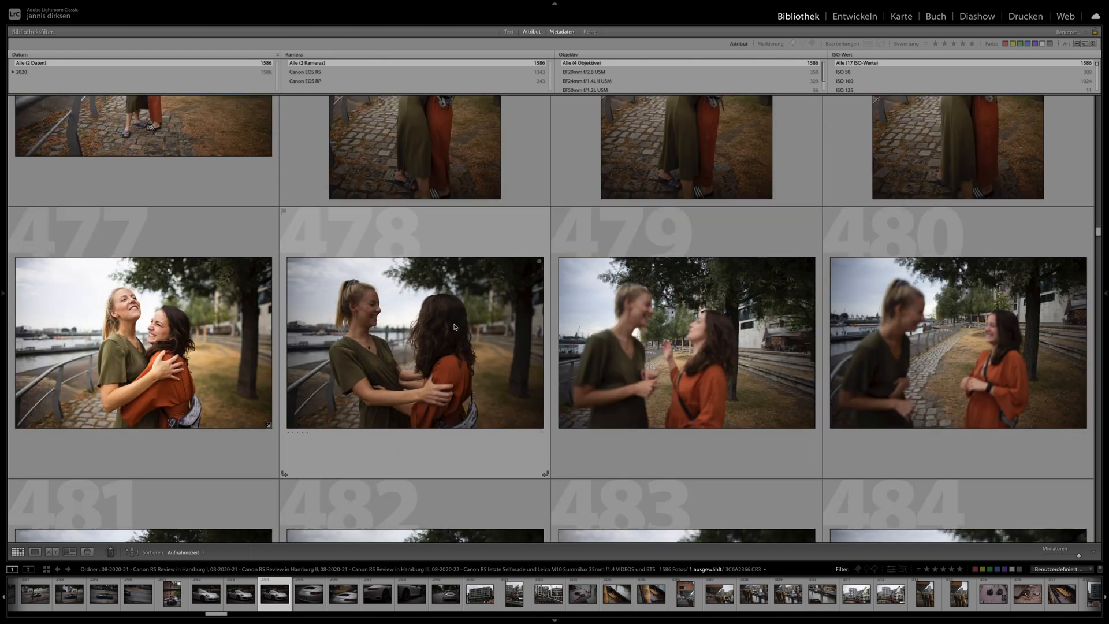
{"action": "scroll", "coordinate": [470, 320], "scroll_direction": "down", "scroll_amount": 5}
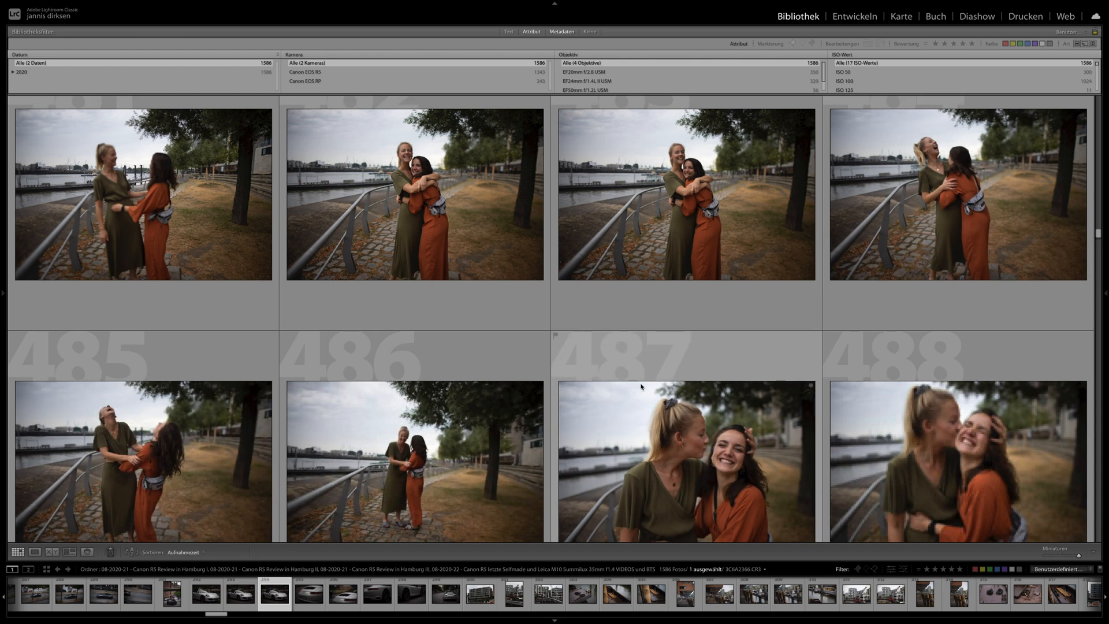
{"action": "scroll", "coordinate": [636, 385], "scroll_direction": "up", "scroll_amount": 3}
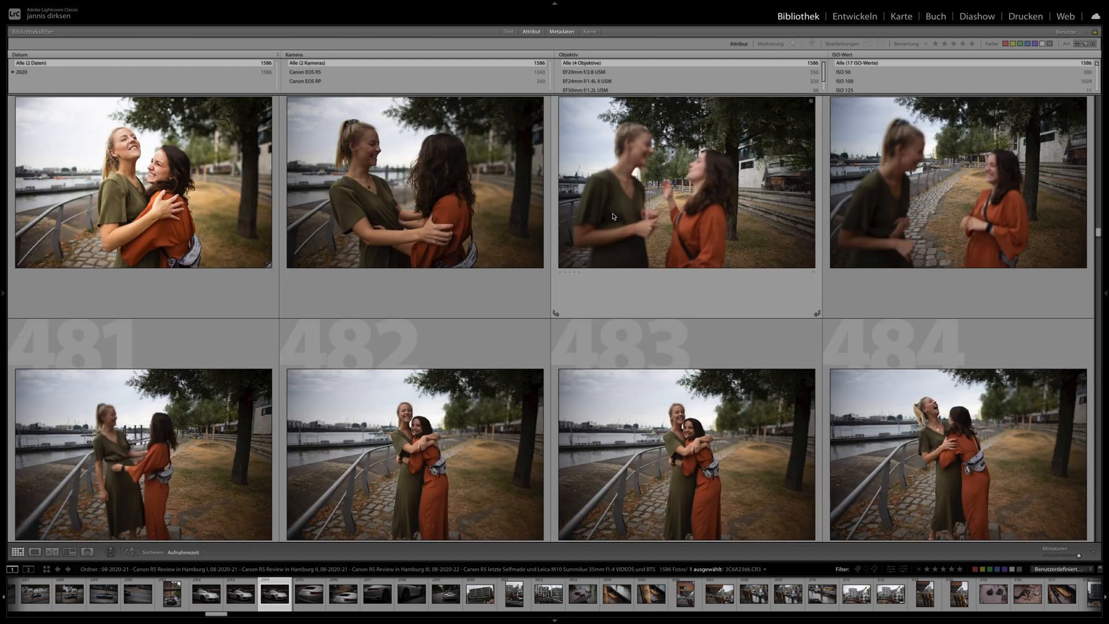
- Select photo 479 and its neighbour 480, the slightly blurred shots of the two women facing each other
{"action": "left_click", "coordinate": [613, 216]}
{"action": "scroll", "coordinate": [614, 216], "scroll_direction": "up", "scroll_amount": 1}
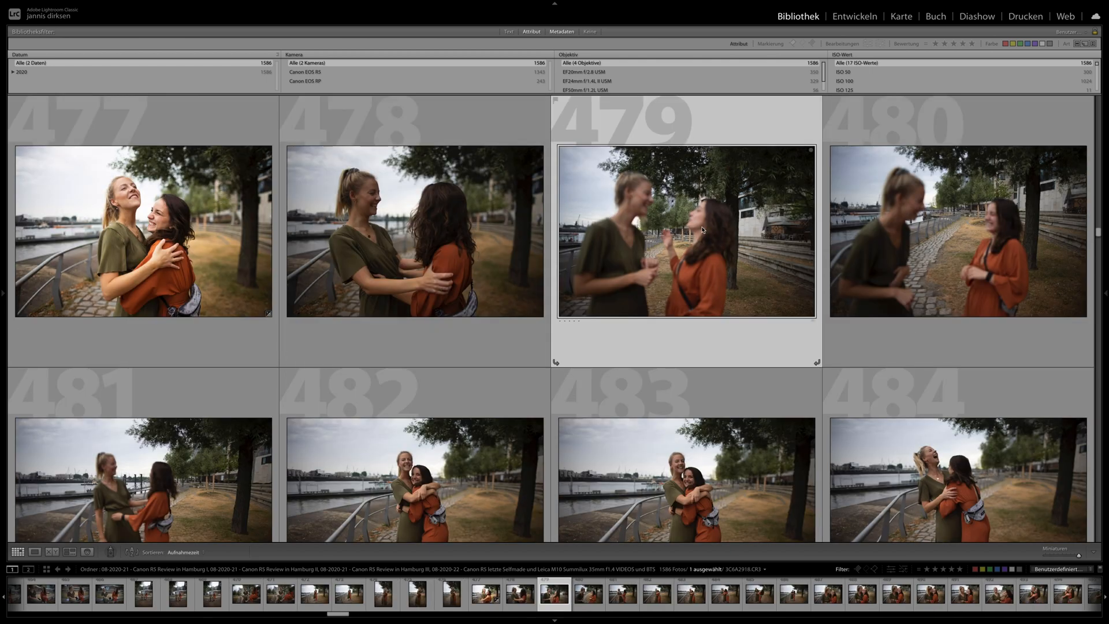
{"action": "left_click", "coordinate": [914, 226]}
- Examine the following photos of the two women, the modern buildings and the couple with the pink top and black jacket
{"action": "scroll", "coordinate": [619, 373], "scroll_direction": "down", "scroll_amount": 5}
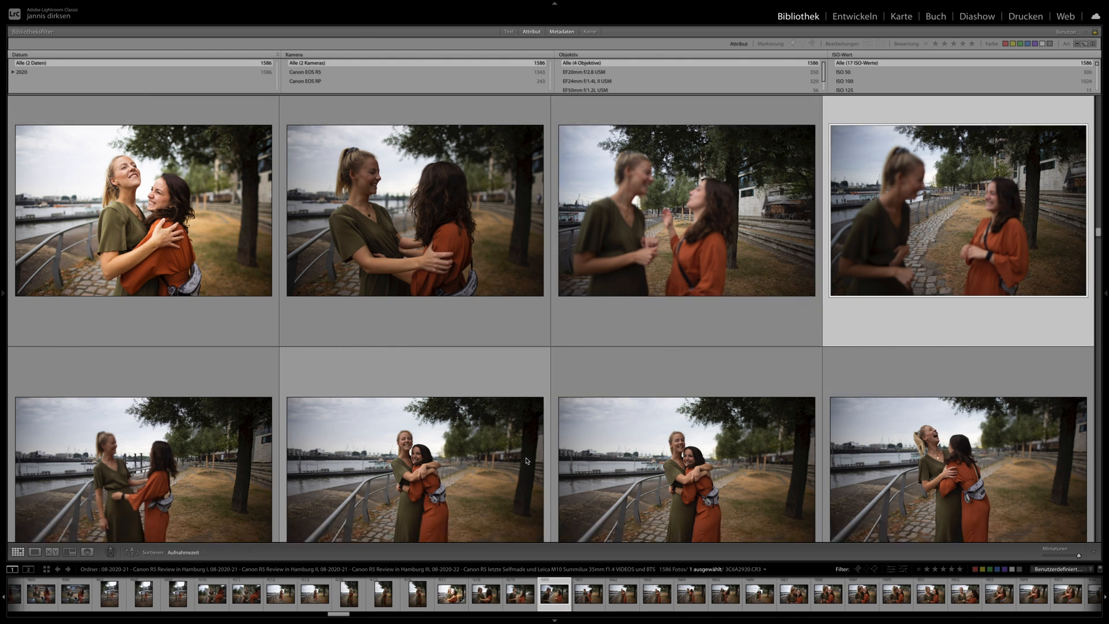
{"action": "scroll", "coordinate": [619, 373], "scroll_direction": "down", "scroll_amount": 3}
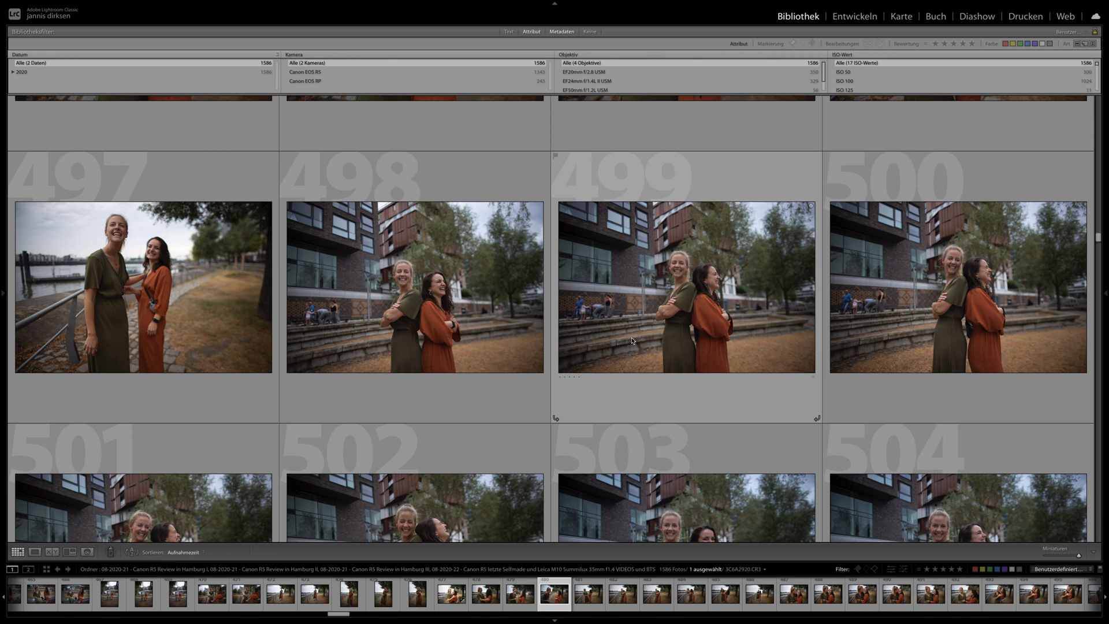
{"action": "scroll", "coordinate": [632, 341], "scroll_direction": "down", "scroll_amount": 9}
{"action": "scroll", "coordinate": [632, 338], "scroll_direction": "down", "scroll_amount": 5}
{"action": "scroll", "coordinate": [632, 338], "scroll_direction": "down", "scroll_amount": 8}
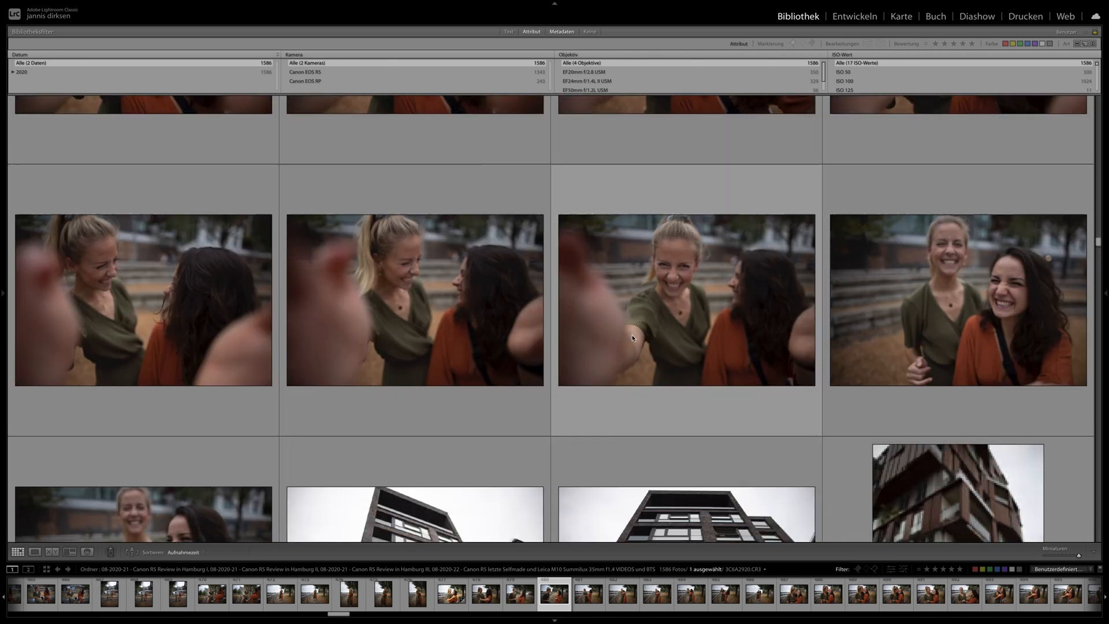
{"action": "scroll", "coordinate": [632, 338], "scroll_direction": "down", "scroll_amount": 15}
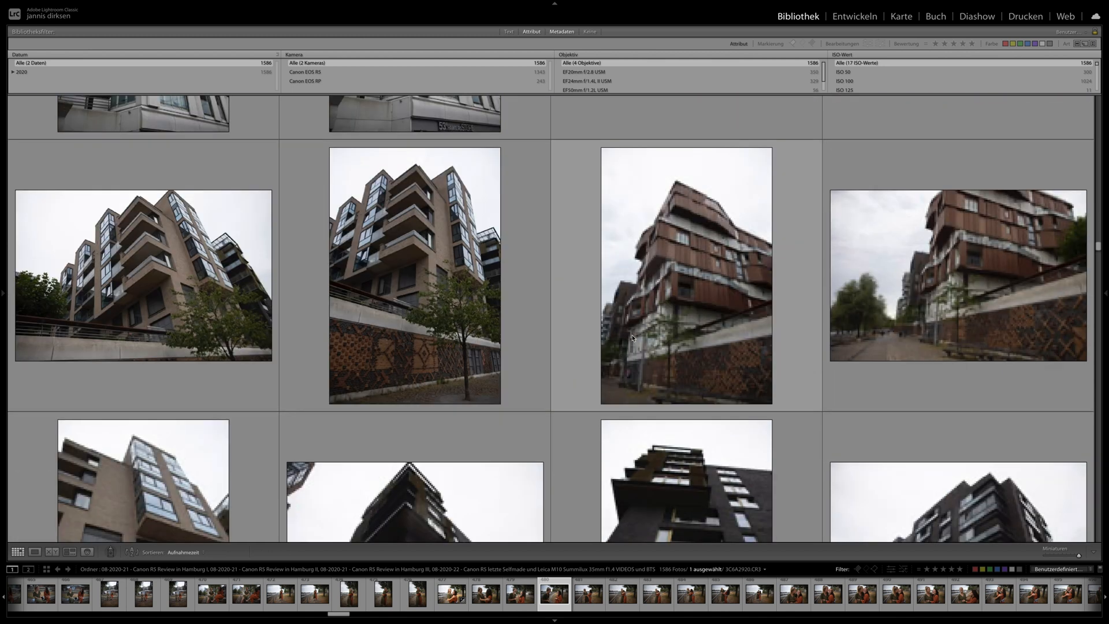
{"action": "left_click_drag", "start_coordinate": [1097, 248], "coordinate": [1098, 260]}
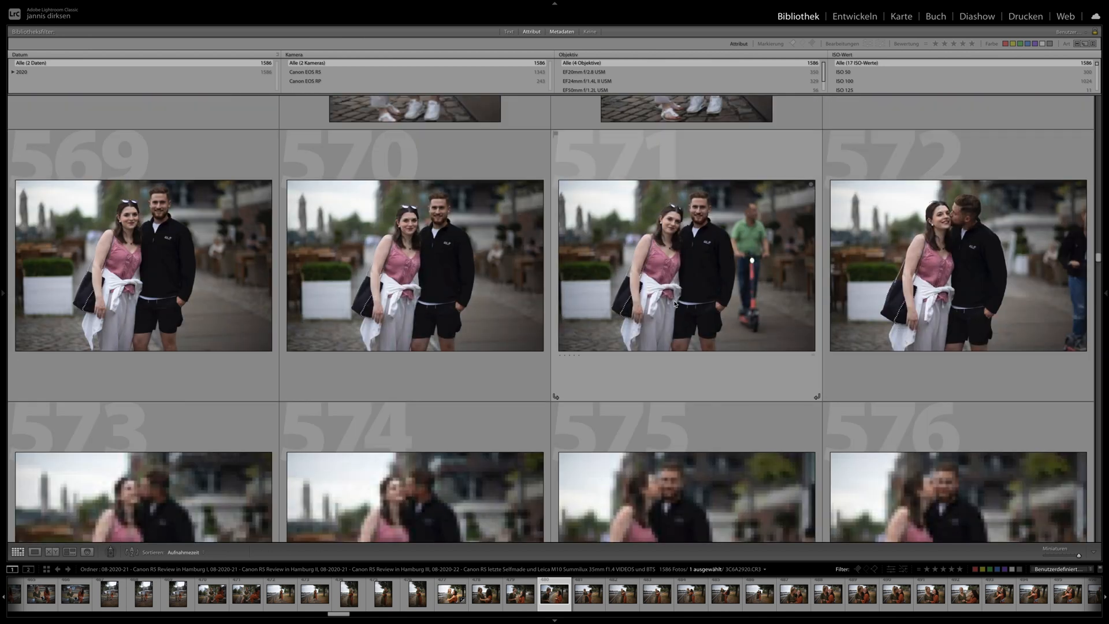
{"action": "scroll", "coordinate": [663, 307], "scroll_direction": "down", "scroll_amount": 6}
{"action": "scroll", "coordinate": [663, 308], "scroll_direction": "down", "scroll_amount": 8}
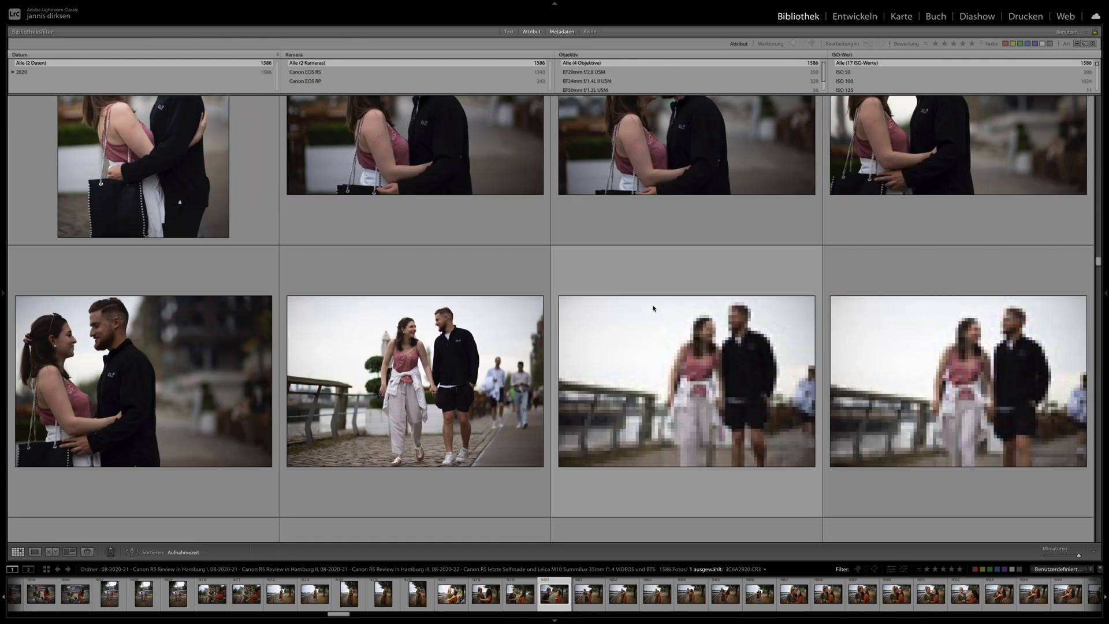
{"action": "scroll", "coordinate": [654, 309], "scroll_direction": "down", "scroll_amount": 5}
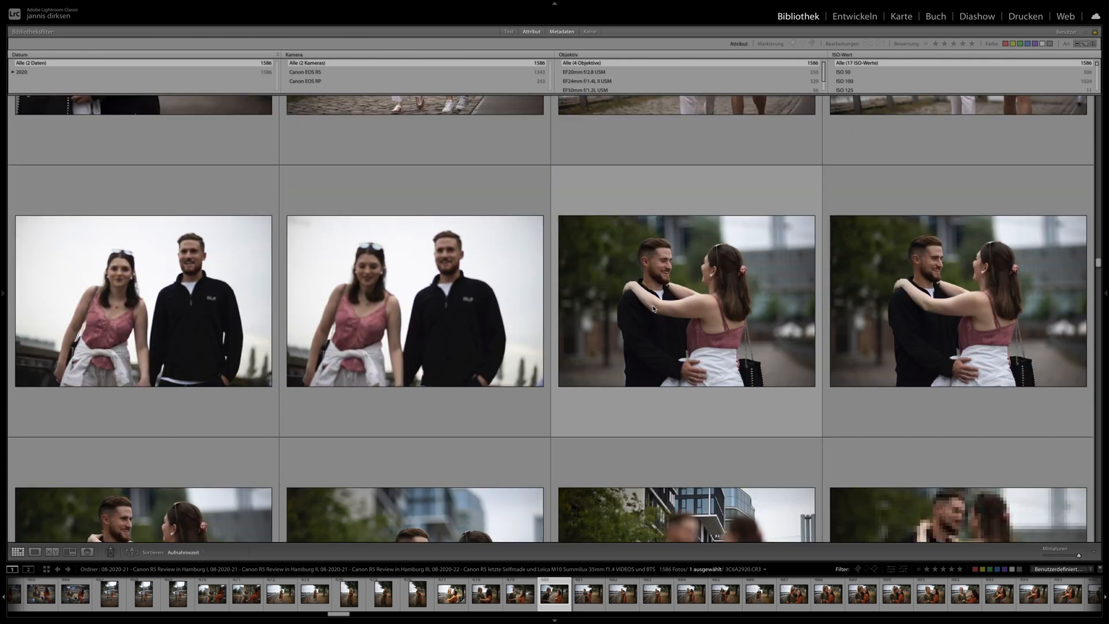
- Review the lens entries in the metadata filter and select photo 1007, the underexposed town hall shot
{"action": "left_click_drag", "start_coordinate": [1100, 266], "coordinate": [1102, 380]}
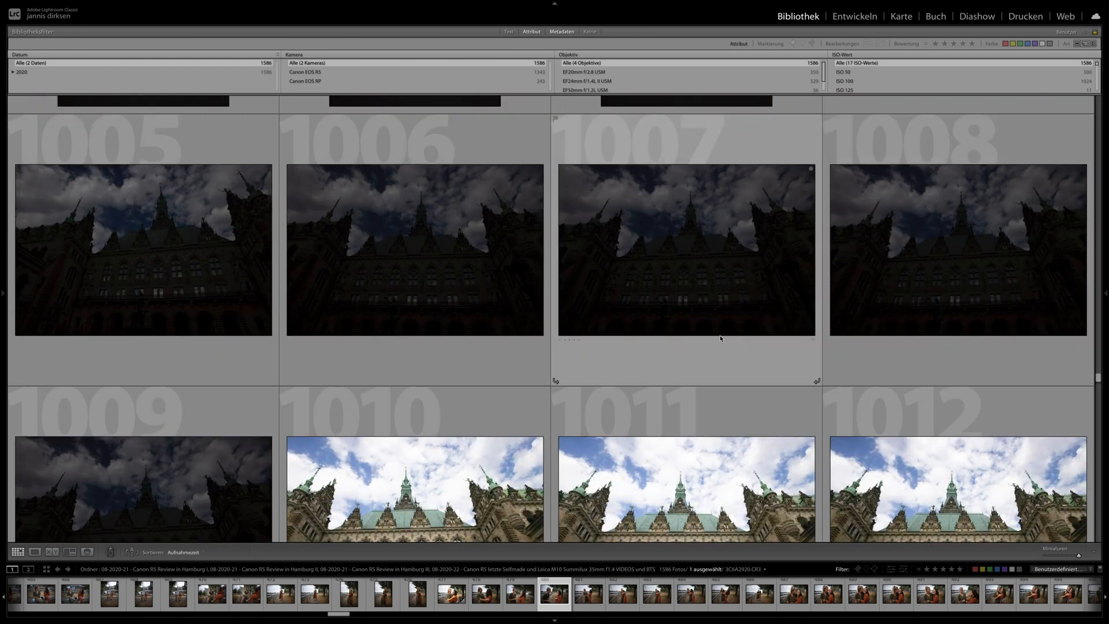
{"action": "scroll", "coordinate": [586, 90], "scroll_direction": "down", "scroll_amount": 1}
{"action": "scroll", "coordinate": [585, 90], "scroll_direction": "down", "scroll_amount": 1}
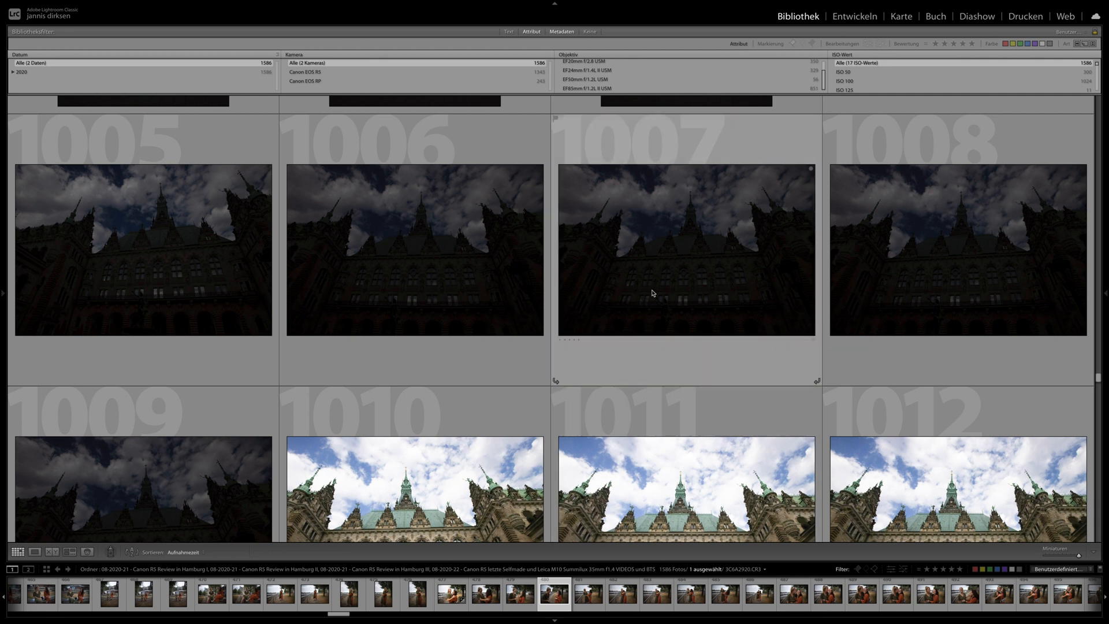
{"action": "left_click", "coordinate": [672, 283]}
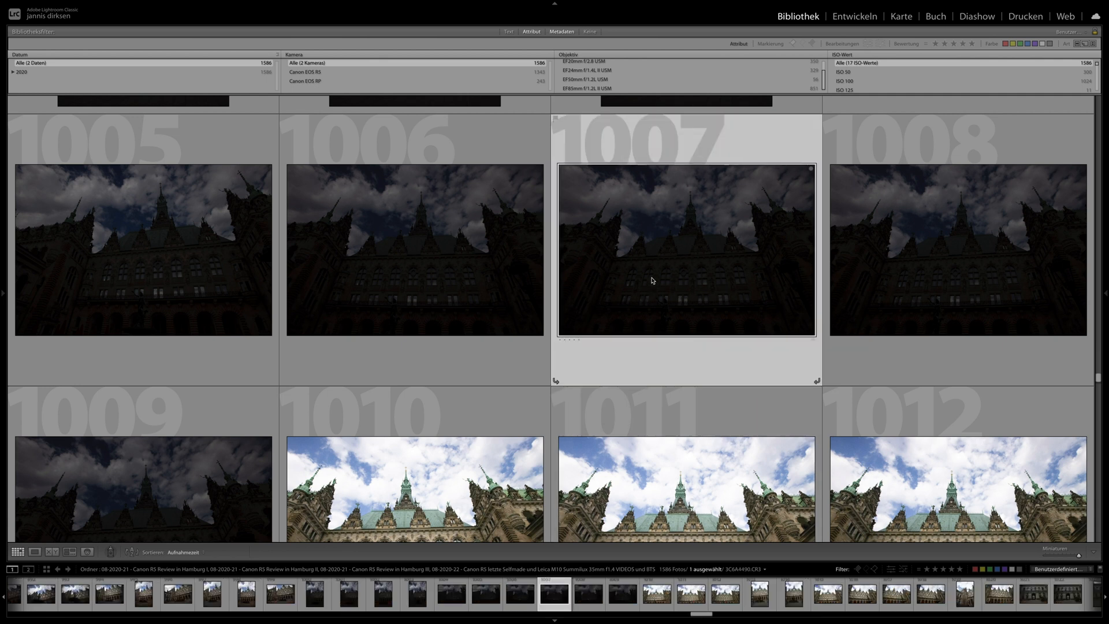
- Examine the brighter town hall photos and review the highest values in the ISO filter list
{"action": "scroll", "coordinate": [634, 310], "scroll_direction": "down", "scroll_amount": 2}
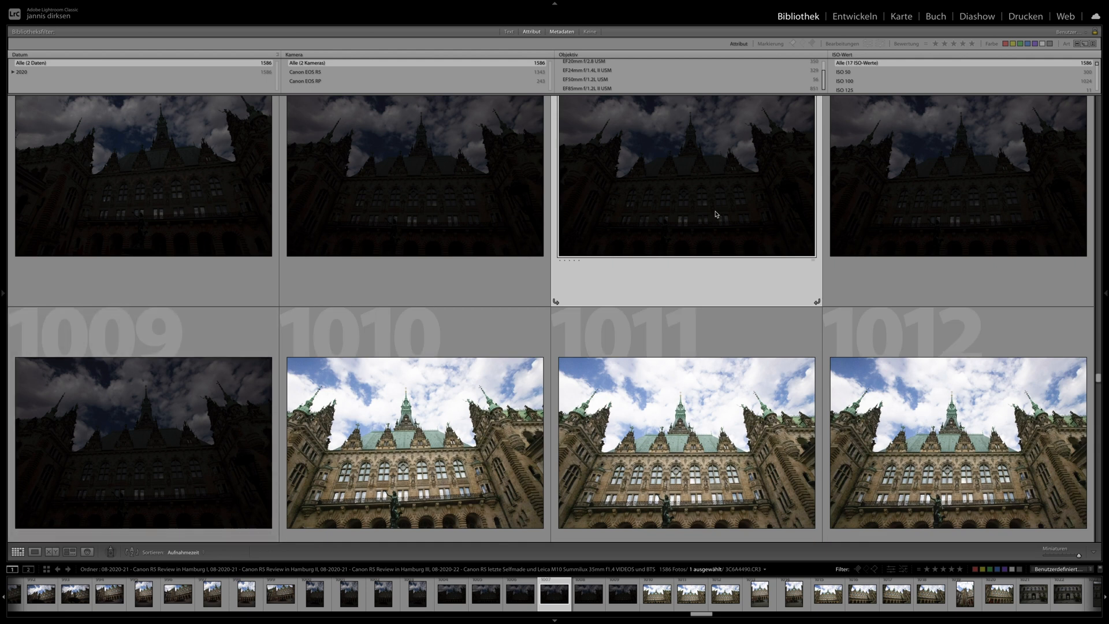
{"action": "scroll", "coordinate": [626, 274], "scroll_direction": "down", "scroll_amount": 3}
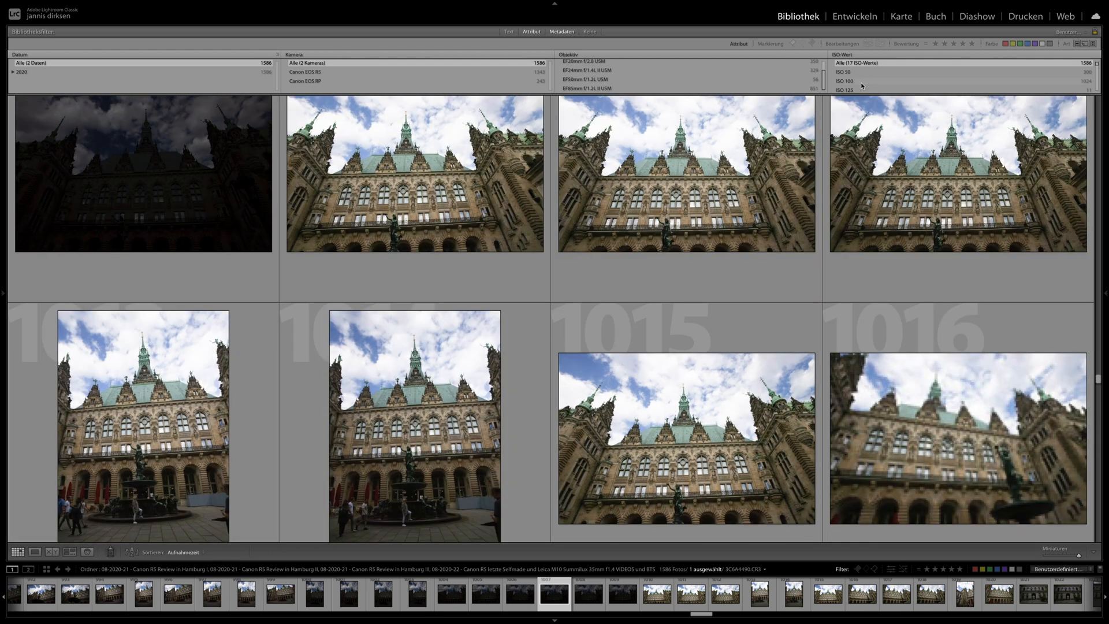
{"action": "scroll", "coordinate": [859, 85], "scroll_direction": "down", "scroll_amount": 5}
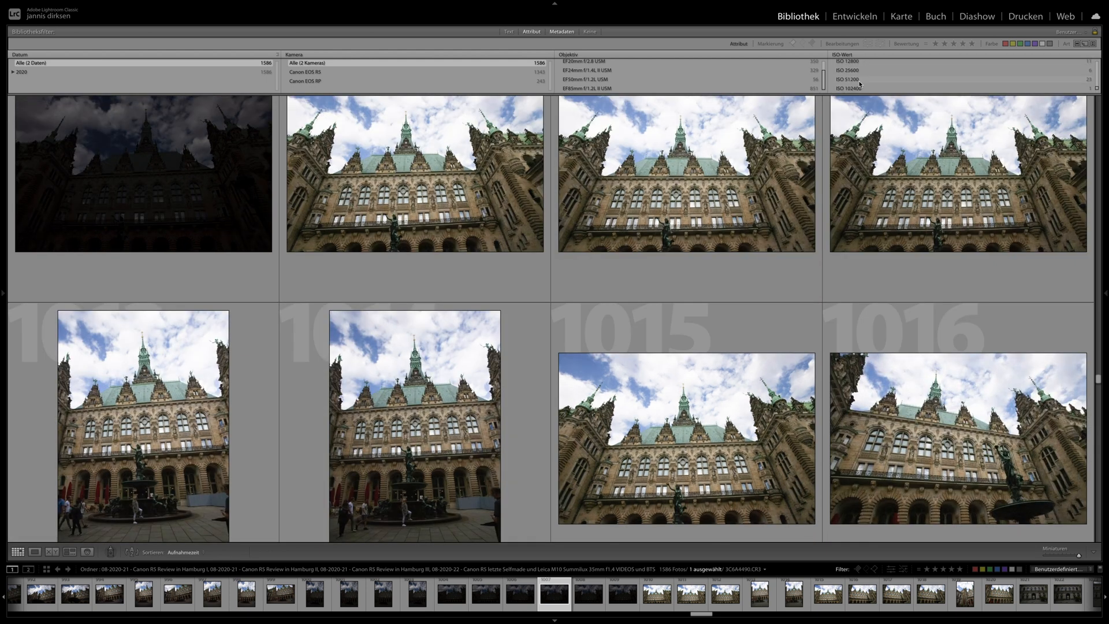
- Examine the photos from the dark archway through the groups of women and the sports cars to the couple by the water
{"action": "scroll", "coordinate": [578, 285], "scroll_direction": "down", "scroll_amount": 10}
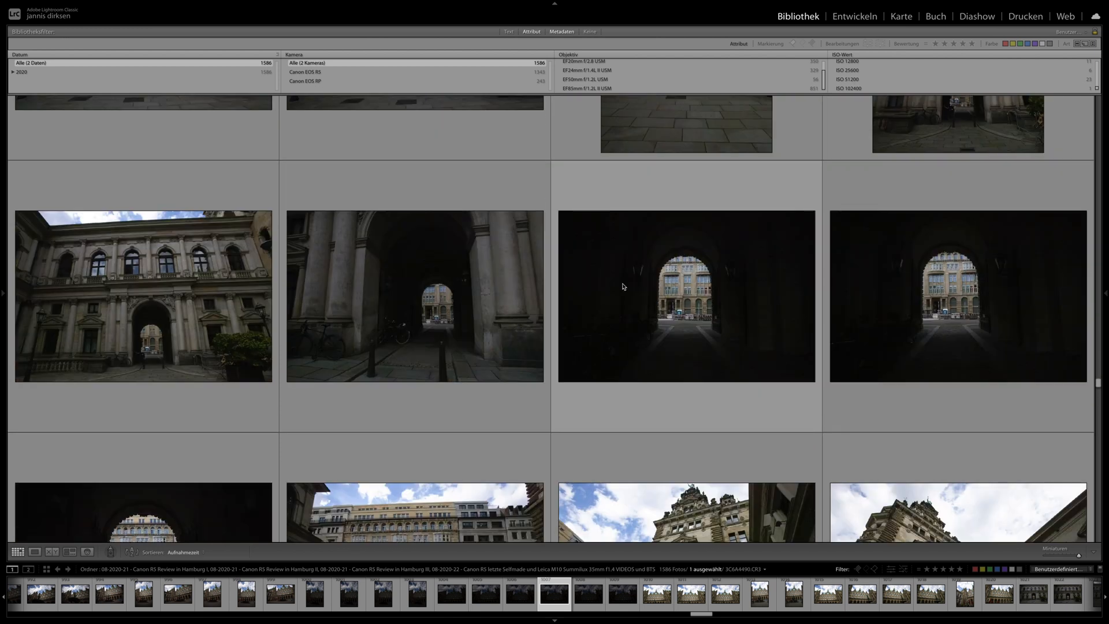
{"action": "left_click_drag", "start_coordinate": [1098, 384], "coordinate": [1098, 422]}
{"action": "scroll", "coordinate": [827, 414], "scroll_direction": "up", "scroll_amount": 3}
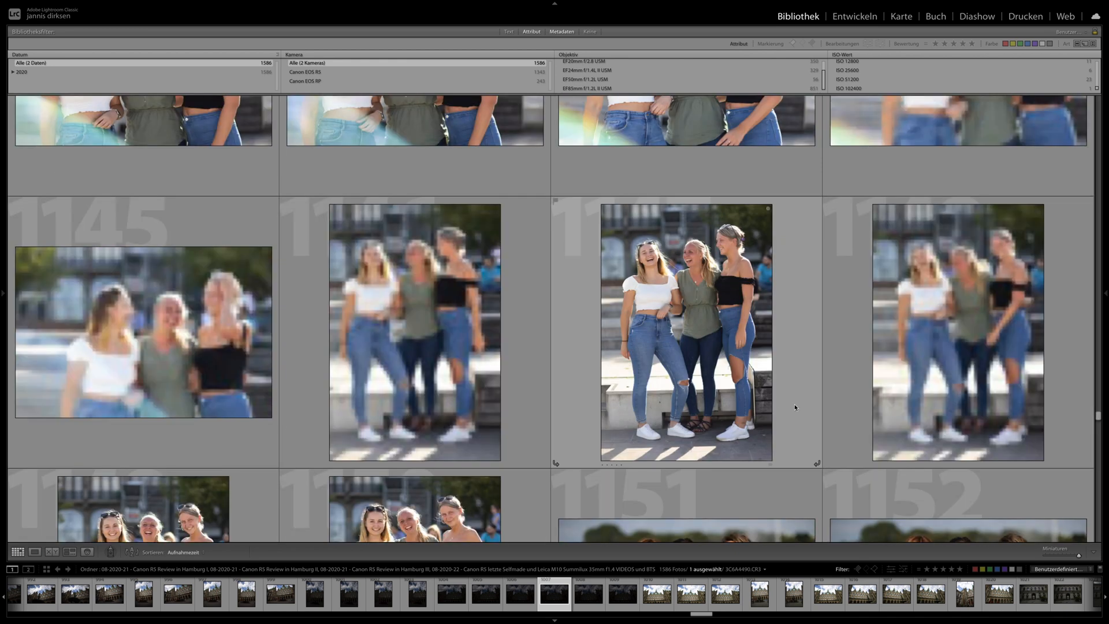
{"action": "scroll", "coordinate": [763, 383], "scroll_direction": "up", "scroll_amount": 2}
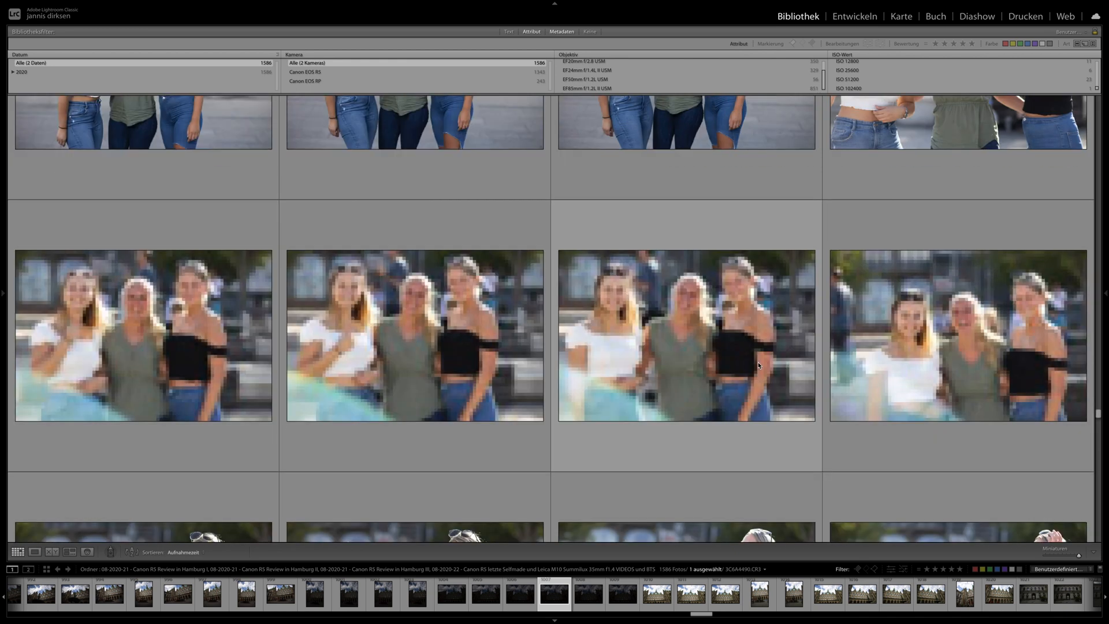
{"action": "scroll", "coordinate": [750, 367], "scroll_direction": "down", "scroll_amount": 5}
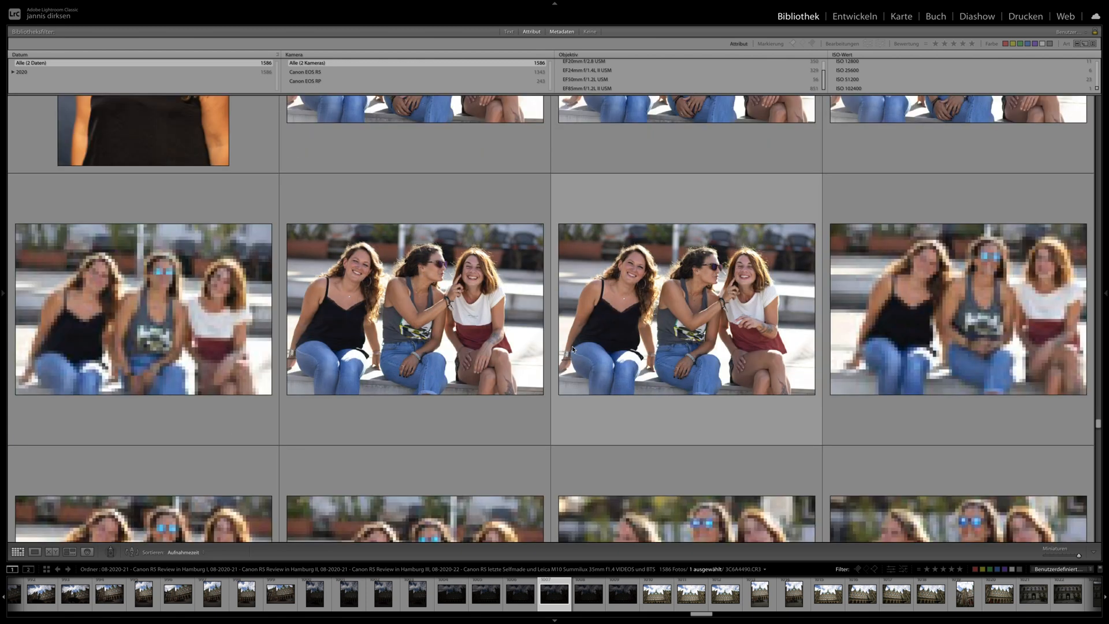
{"action": "scroll", "coordinate": [574, 323], "scroll_direction": "down", "scroll_amount": 6}
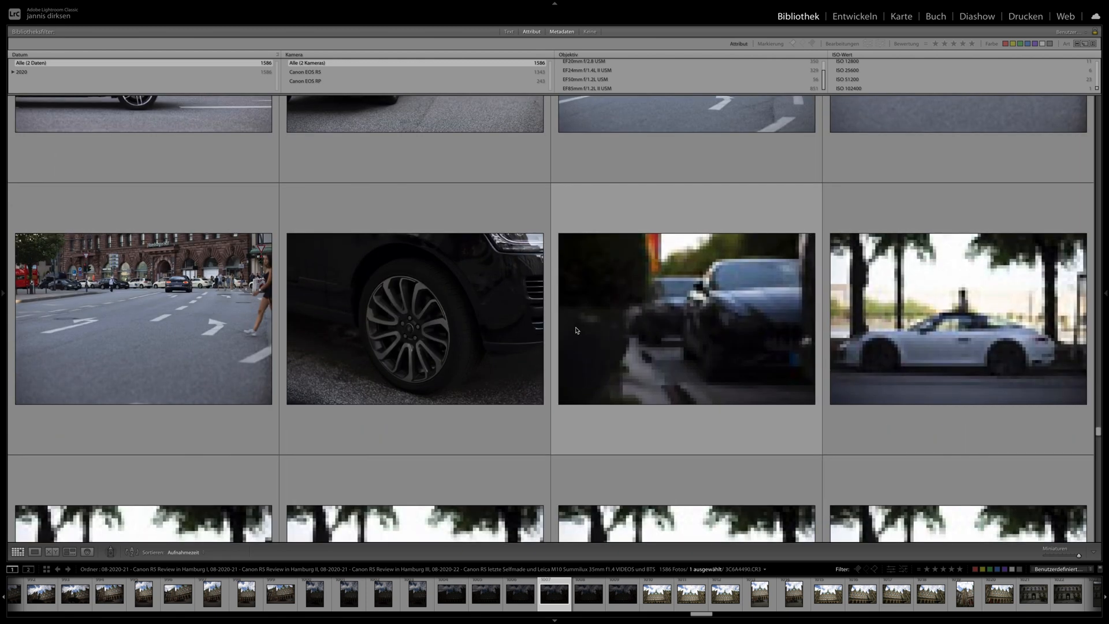
{"action": "scroll", "coordinate": [576, 331], "scroll_direction": "down", "scroll_amount": 2}
{"action": "scroll", "coordinate": [576, 331], "scroll_direction": "down", "scroll_amount": 7}
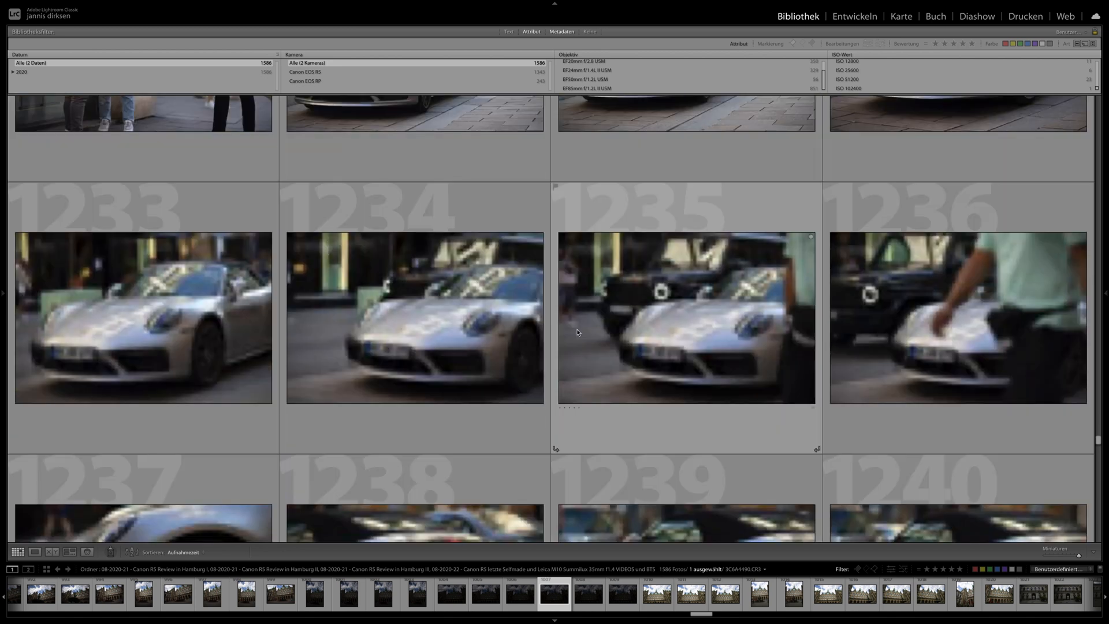
{"action": "scroll", "coordinate": [576, 328], "scroll_direction": "down", "scroll_amount": 7}
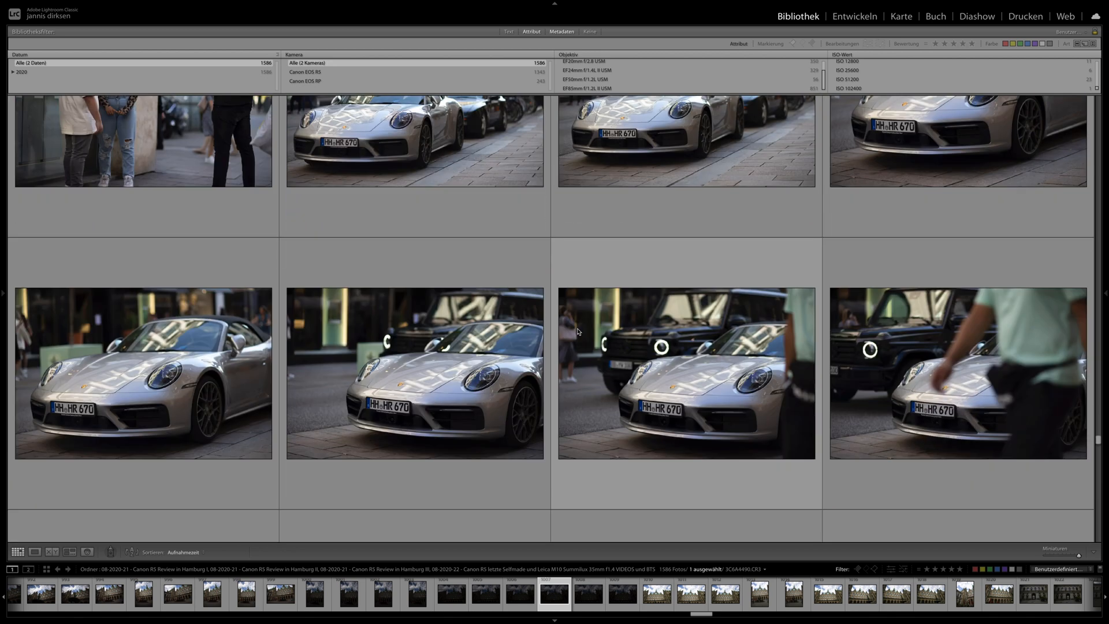
{"action": "scroll", "coordinate": [575, 322], "scroll_direction": "down", "scroll_amount": 3}
{"action": "scroll", "coordinate": [540, 321], "scroll_direction": "down", "scroll_amount": 5}
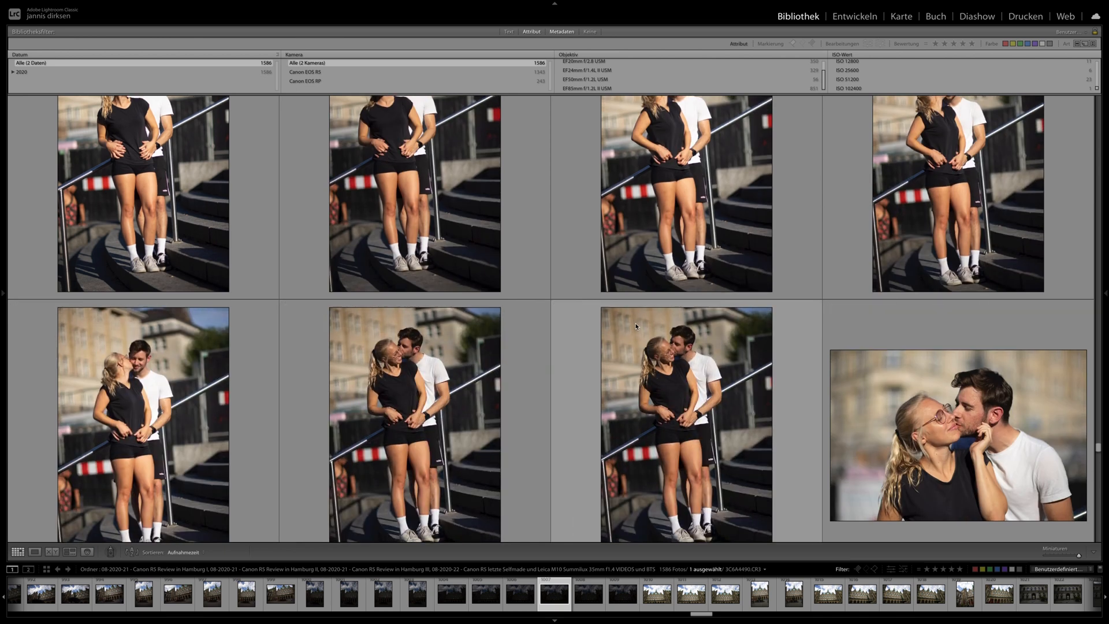
{"action": "scroll", "coordinate": [652, 325], "scroll_direction": "down", "scroll_amount": 6}
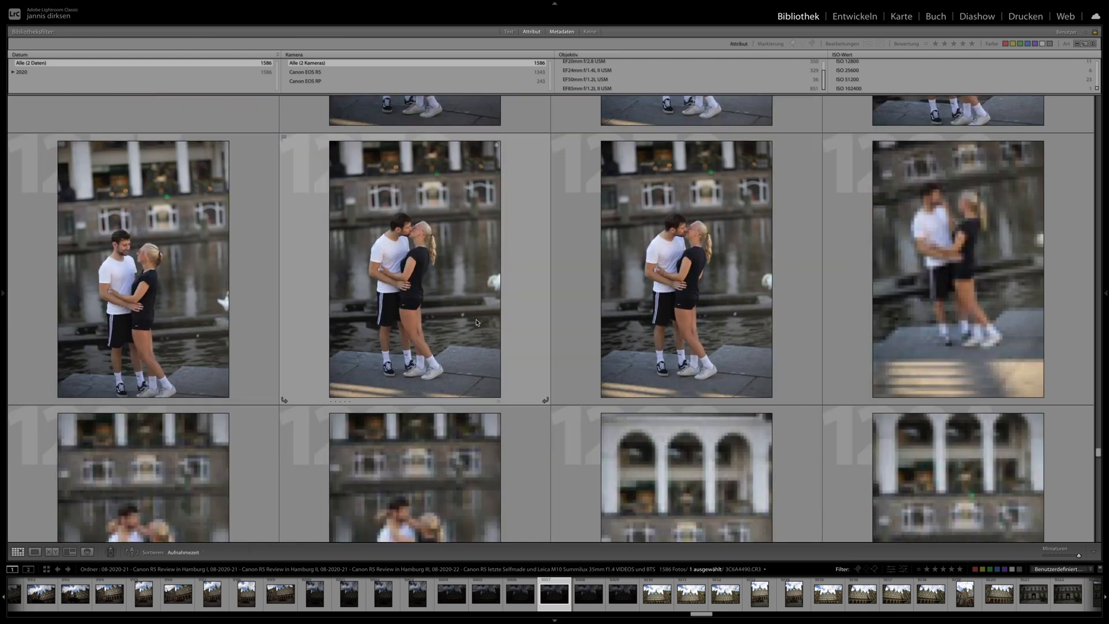
{"action": "scroll", "coordinate": [527, 325], "scroll_direction": "down", "scroll_amount": 5}
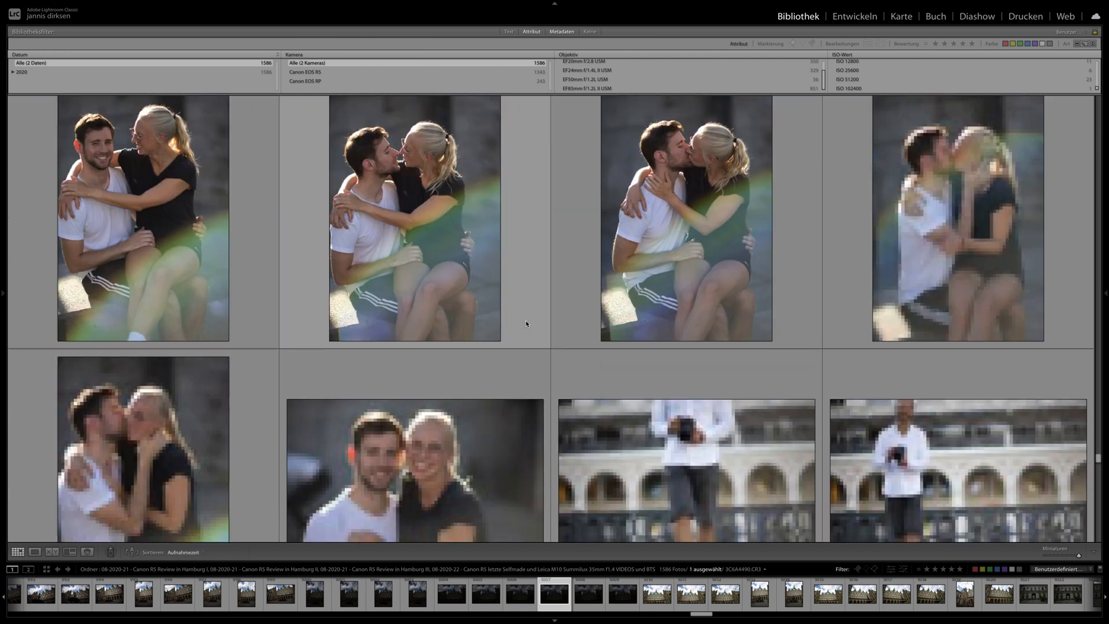
{"action": "scroll", "coordinate": [527, 323], "scroll_direction": "up", "scroll_amount": 3}
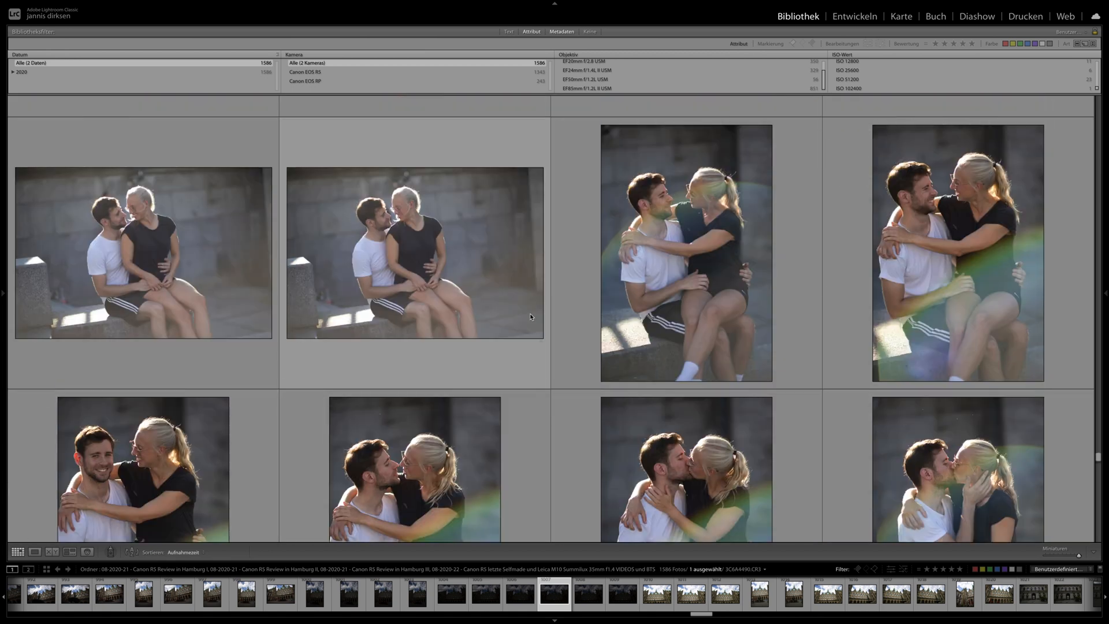
- Switch the Kamera column of the metadata filter to Blende
{"action": "left_click", "coordinate": [298, 54]}
{"action": "scroll", "coordinate": [300, 59], "scroll_direction": "up", "scroll_amount": 1}
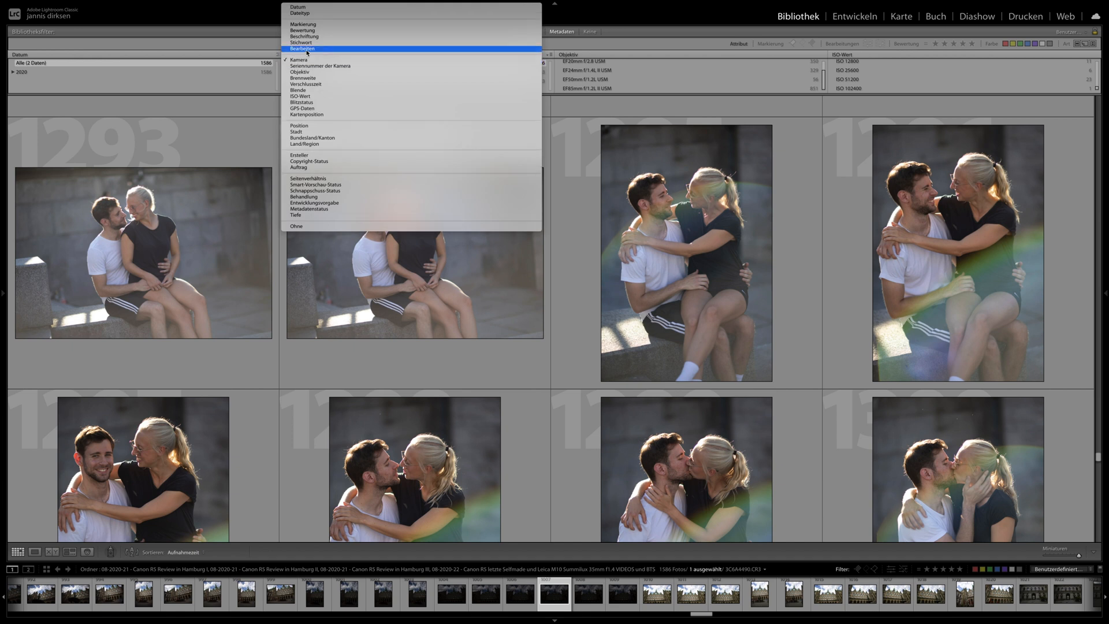
{"action": "left_click", "coordinate": [312, 91]}
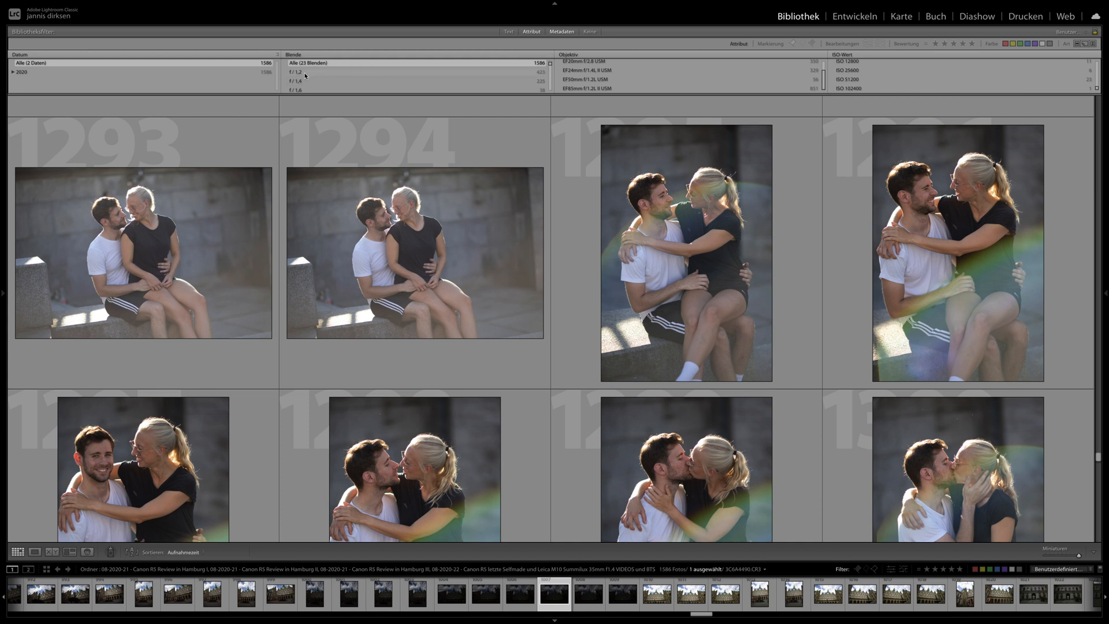
- Examine the Blende list in the metadata filter from the widest to the smallest apertures
{"action": "scroll", "coordinate": [340, 82], "scroll_direction": "down", "scroll_amount": 2}
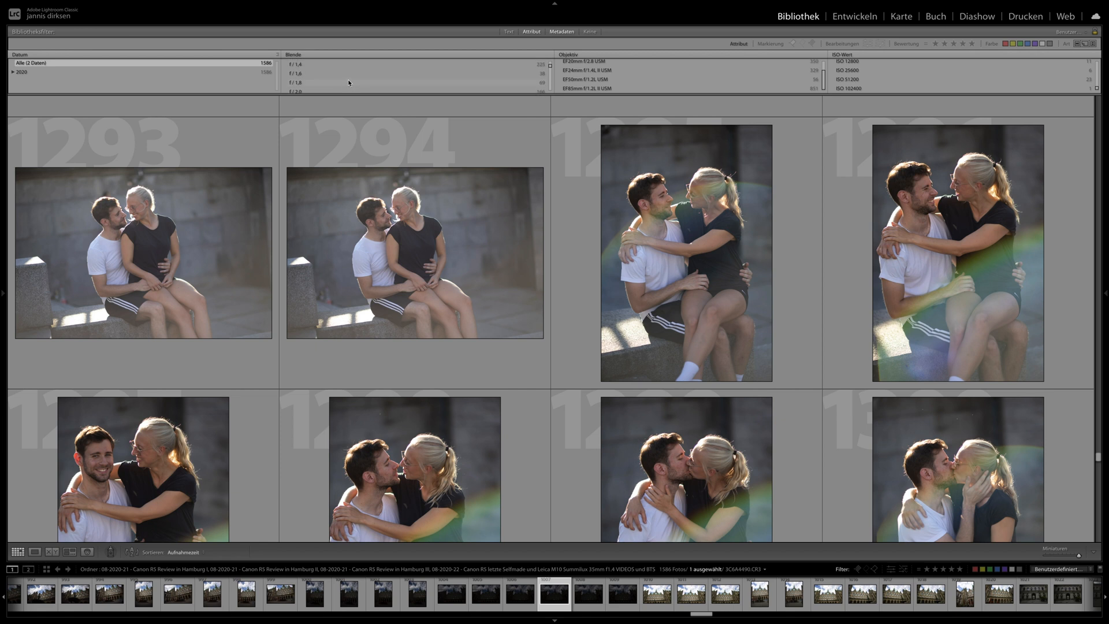
{"action": "scroll", "coordinate": [359, 87], "scroll_direction": "down", "scroll_amount": 1}
{"action": "scroll", "coordinate": [358, 90], "scroll_direction": "down", "scroll_amount": 4}
{"action": "scroll", "coordinate": [364, 83], "scroll_direction": "up", "scroll_amount": 1}
{"action": "scroll", "coordinate": [597, 76], "scroll_direction": "up", "scroll_amount": 1}
{"action": "scroll", "coordinate": [515, 84], "scroll_direction": "down", "scroll_amount": 4}
{"action": "scroll", "coordinate": [321, 87], "scroll_direction": "down", "scroll_amount": 5}
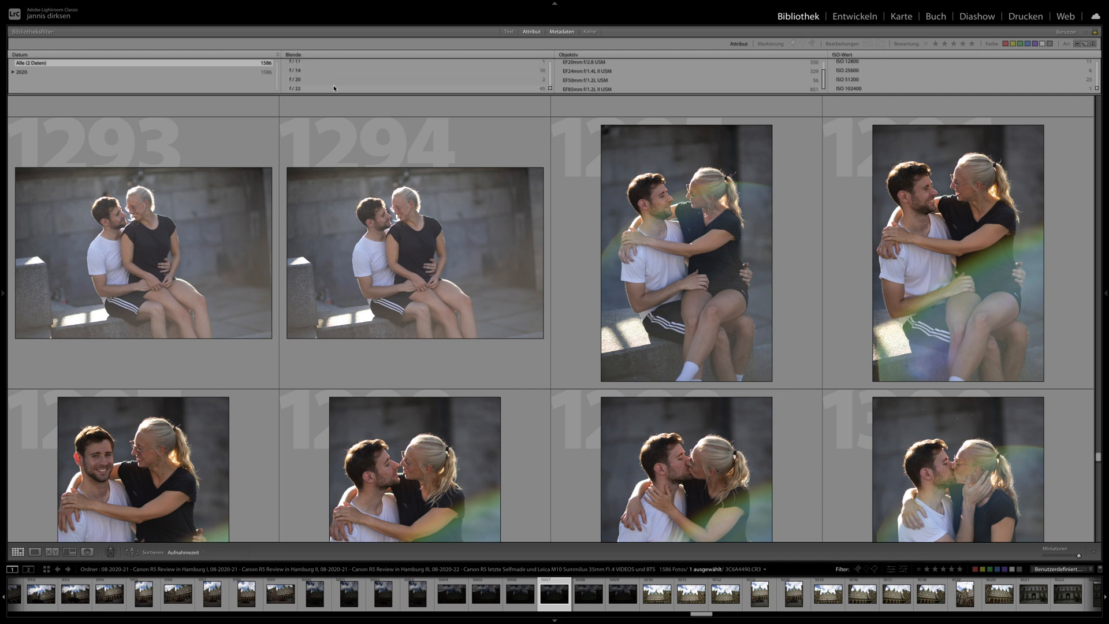
{"action": "scroll", "coordinate": [350, 87], "scroll_direction": "up", "scroll_amount": 15}
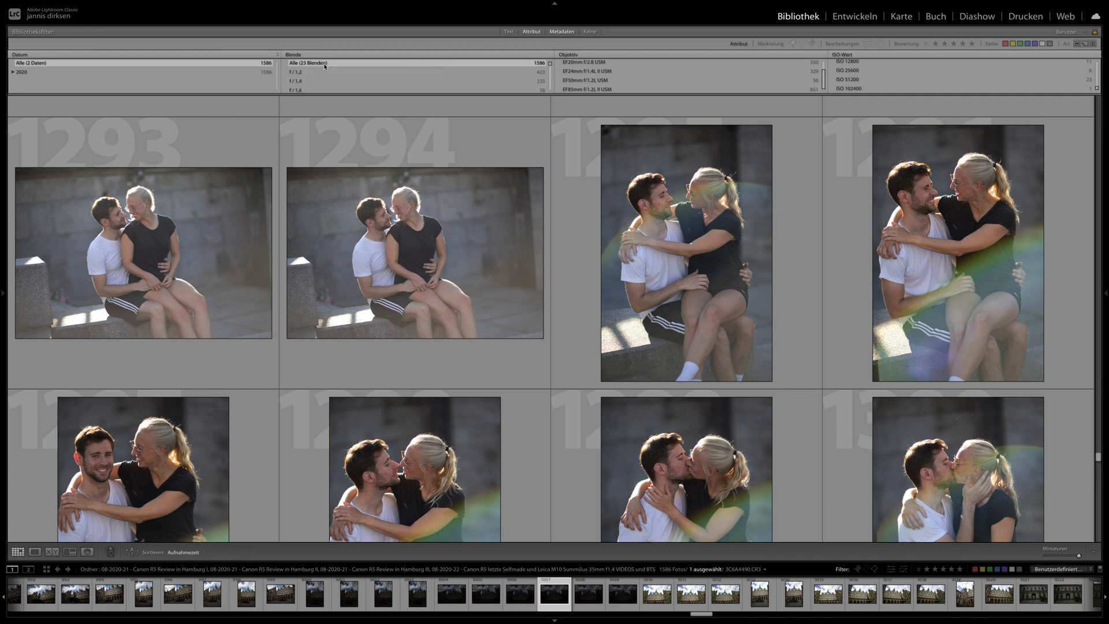
- Open photo 1305, the man with the camera by the railing, for developing and check its capture information
{"action": "scroll", "coordinate": [453, 285], "scroll_direction": "down", "scroll_amount": 3}
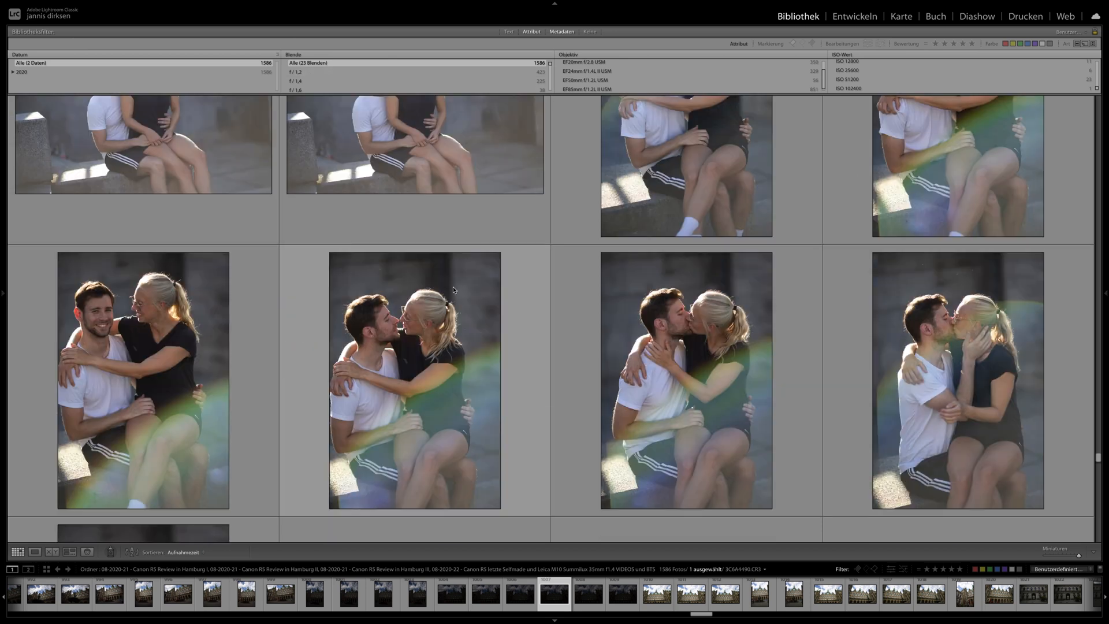
{"action": "scroll", "coordinate": [449, 281], "scroll_direction": "down", "scroll_amount": 8}
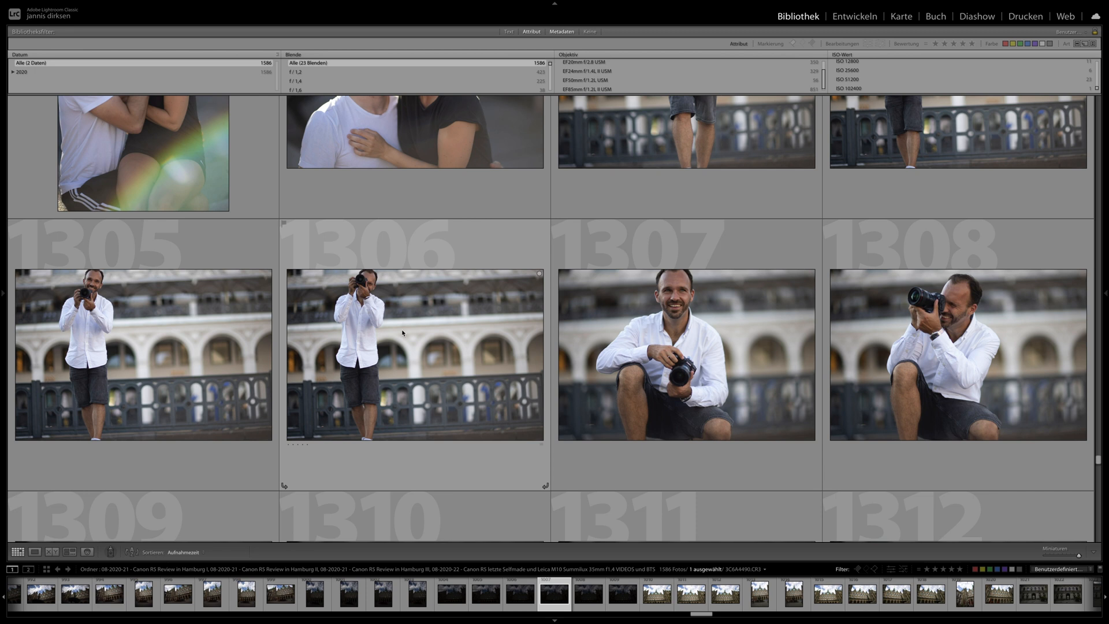
{"action": "scroll", "coordinate": [358, 346], "scroll_direction": "up", "scroll_amount": 1}
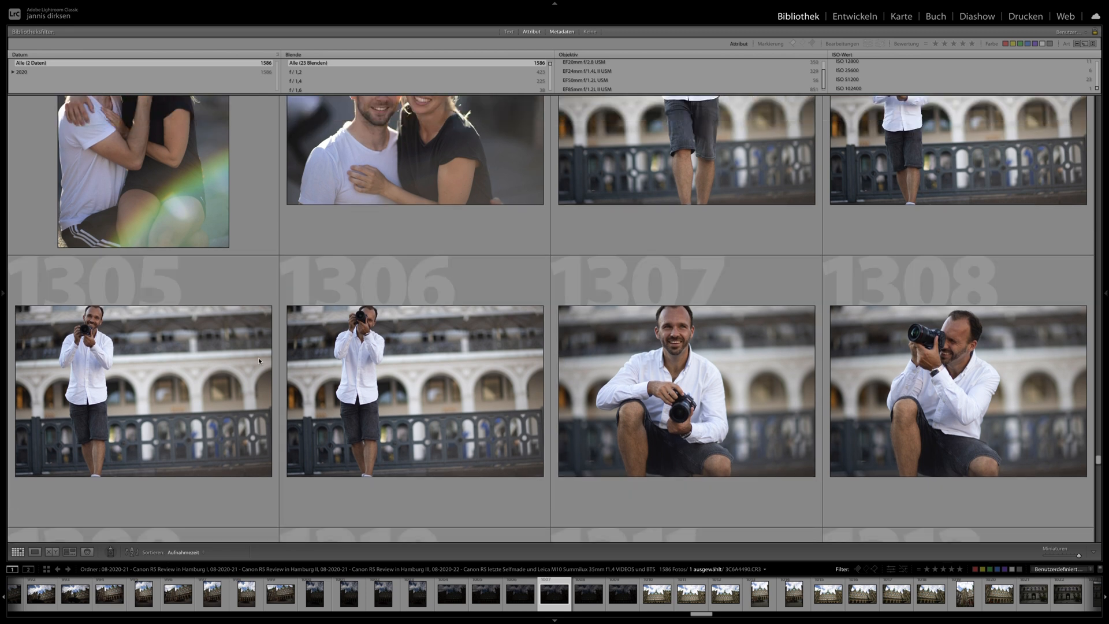
{"action": "left_click", "coordinate": [277, 355]}
{"action": "left_click", "coordinate": [855, 17]}
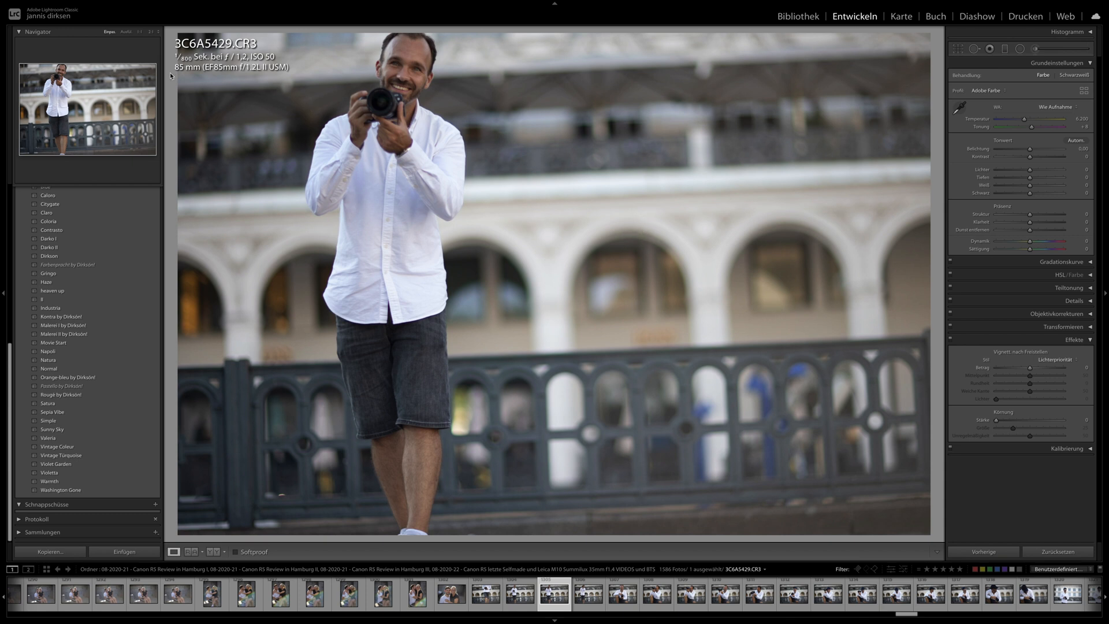
{"action": "key", "text": "i"}
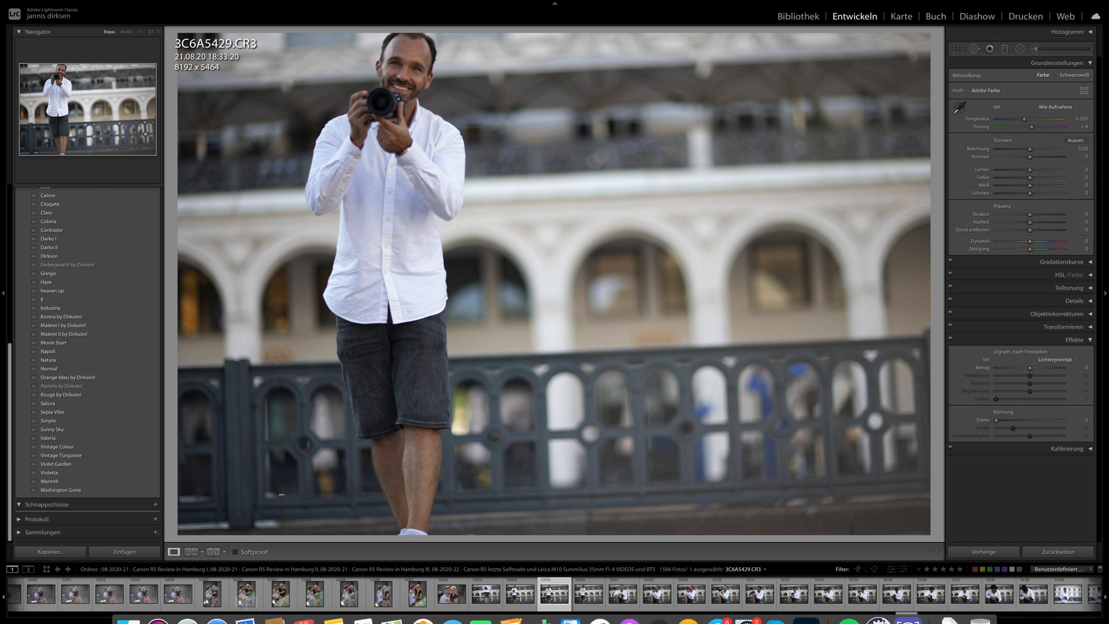
{"action": "key", "text": "i"}
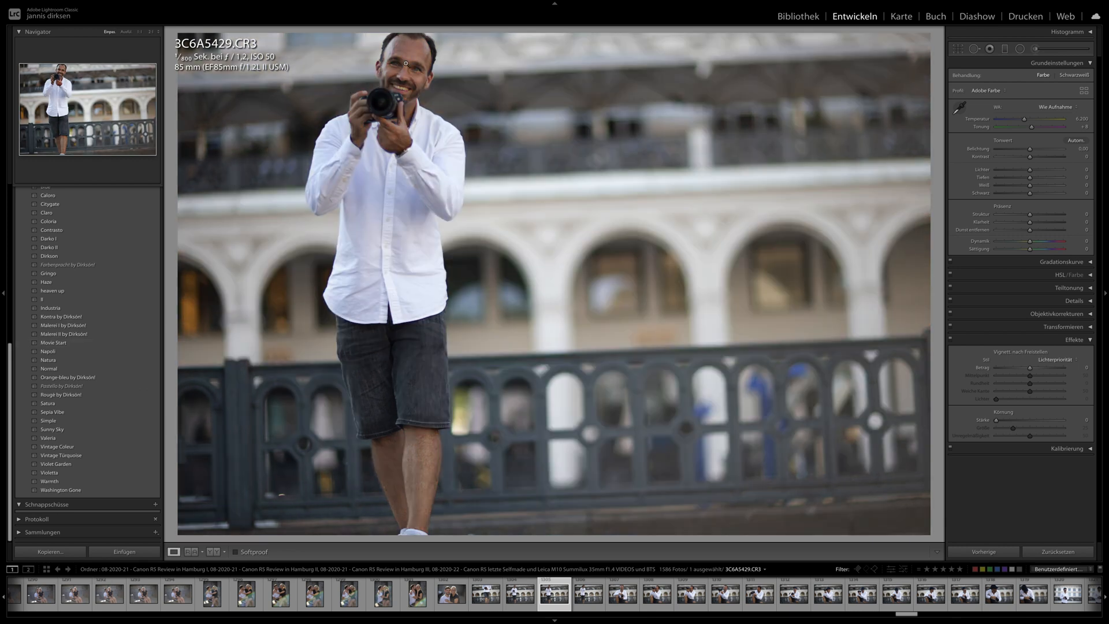
- Examine the man's face in close-up and preview several of the saved presets on it
{"action": "left_click_drag", "start_coordinate": [406, 65], "coordinate": [424, 248]}
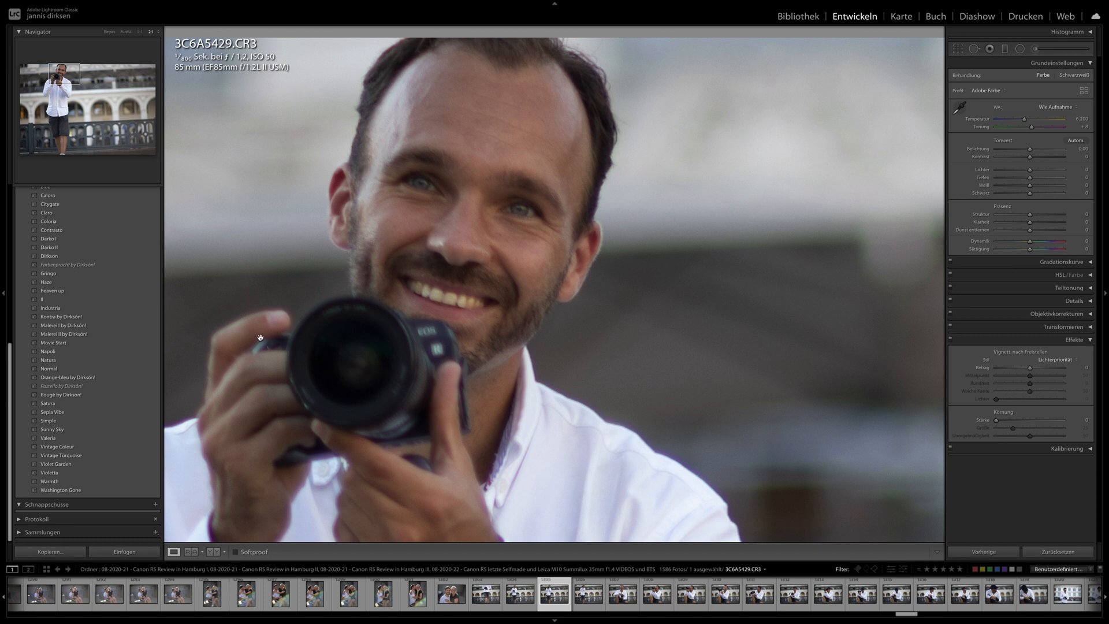
{"action": "left_click", "coordinate": [84, 352]}
{"action": "left_click", "coordinate": [80, 377]}
{"action": "left_click", "coordinate": [80, 387]}
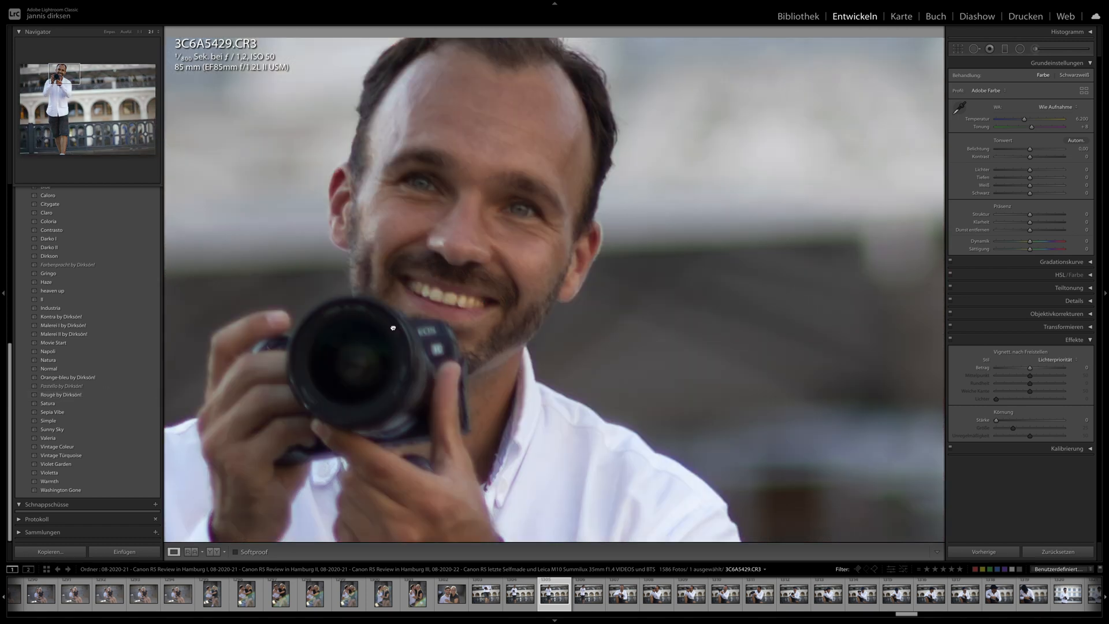
{"action": "left_click", "coordinate": [391, 327]}
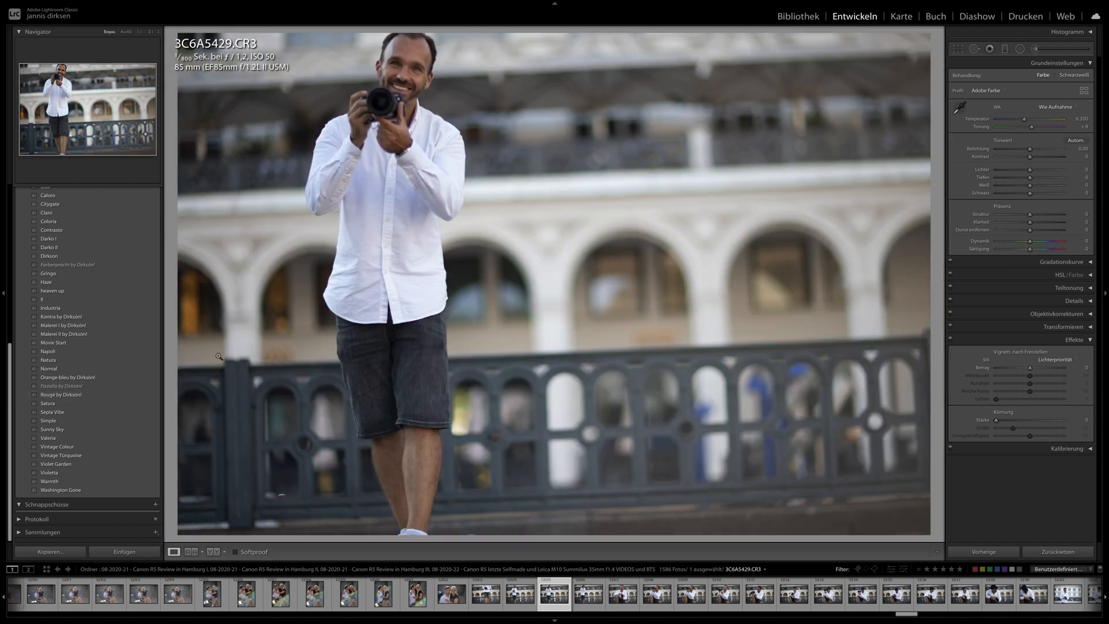
- Try the Sunny Sky preset on photo 3C6A5429.CR3 and replace it with the Simple preset
{"action": "left_click", "coordinate": [76, 370]}
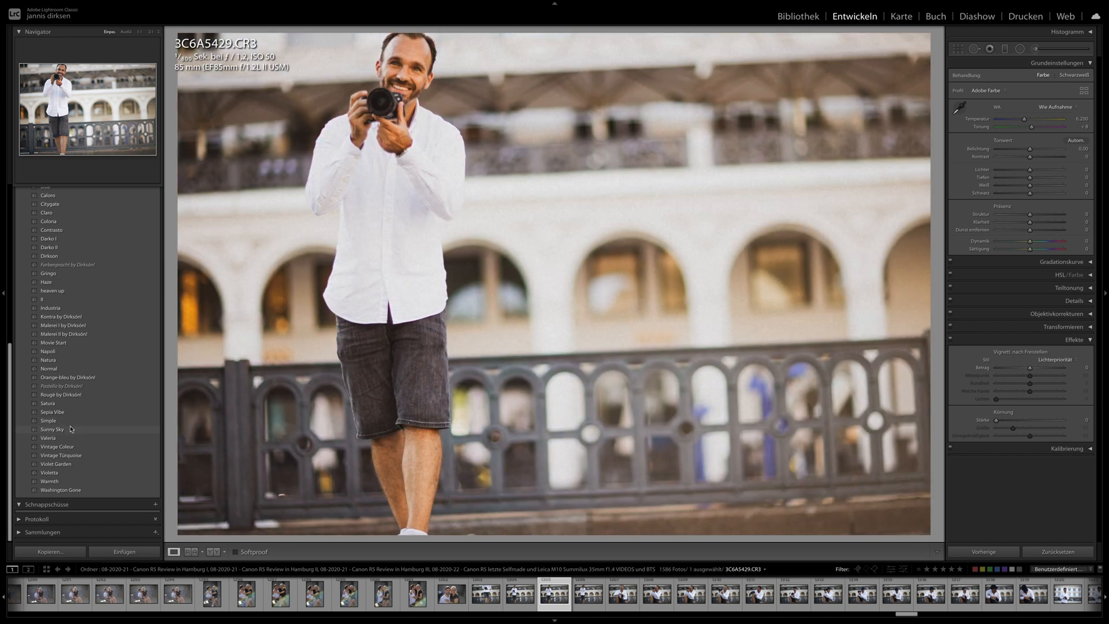
{"action": "left_click", "coordinate": [71, 428]}
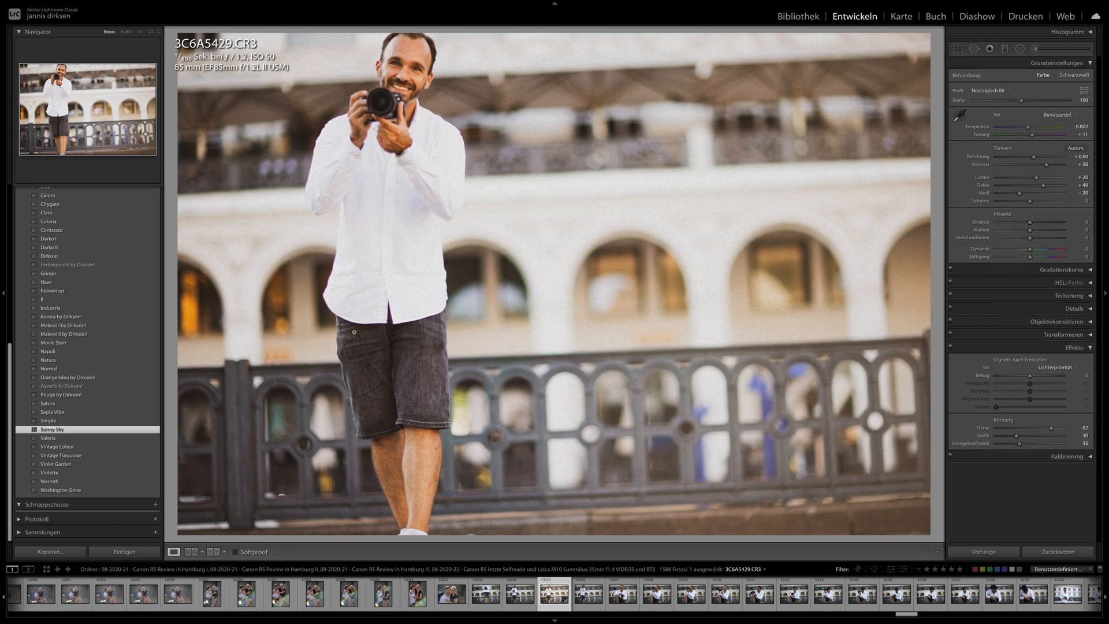
{"action": "left_click", "coordinate": [49, 420]}
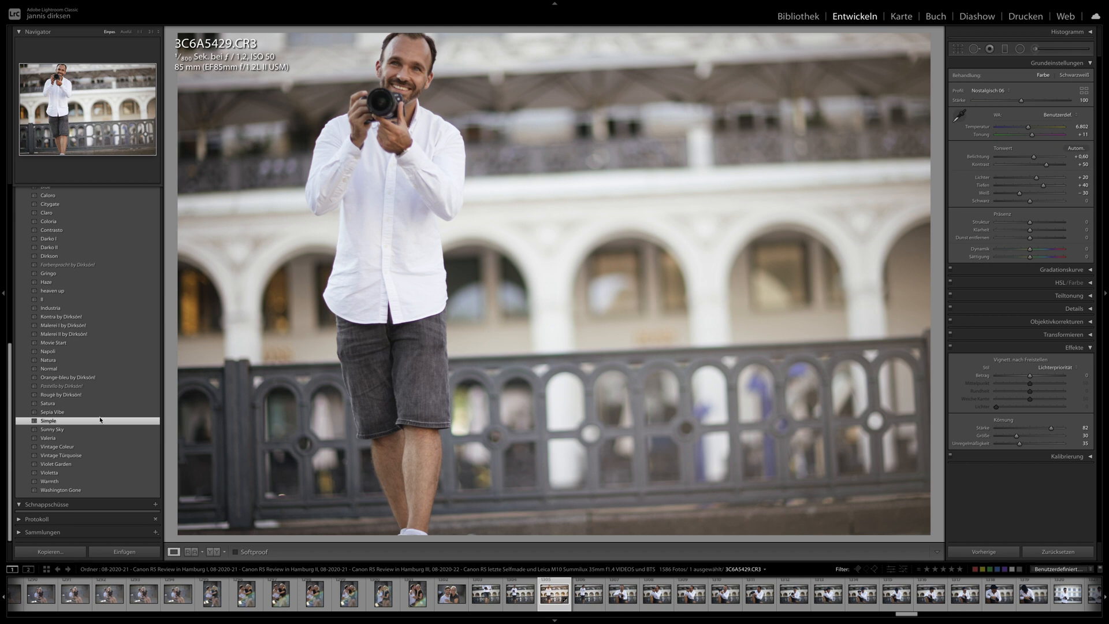
{"action": "left_click_drag", "start_coordinate": [1044, 159], "coordinate": [1044, 158]}
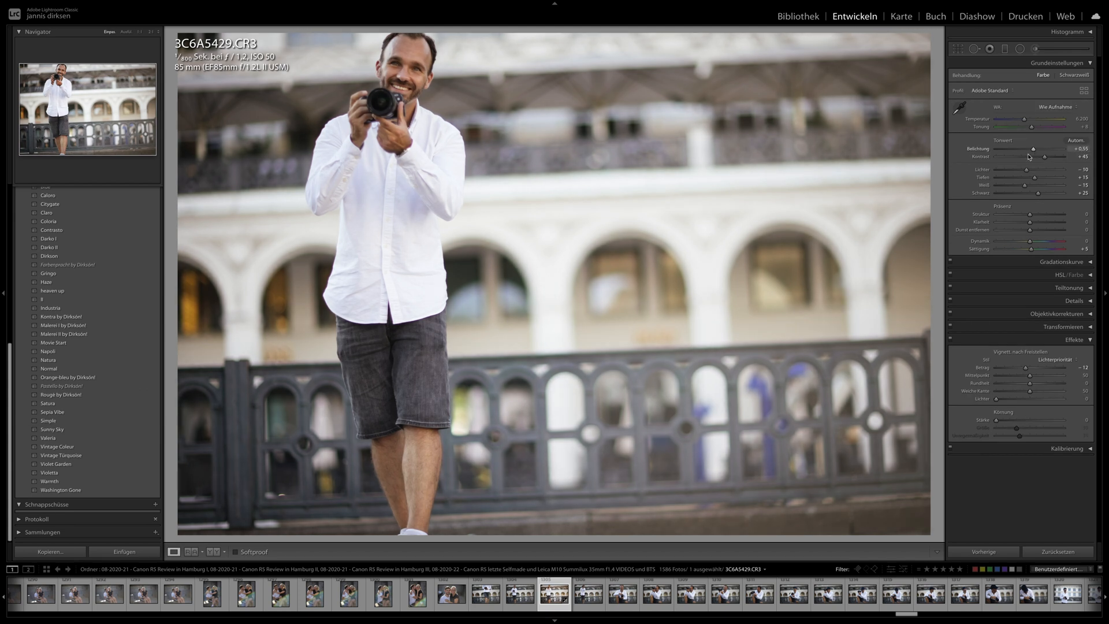
- Select the photo range in the library from 3C6A5419.CR3 through photo 1336, the last man with the cap
{"action": "left_click", "coordinate": [490, 600]}
{"action": "left_click", "coordinate": [798, 21]}
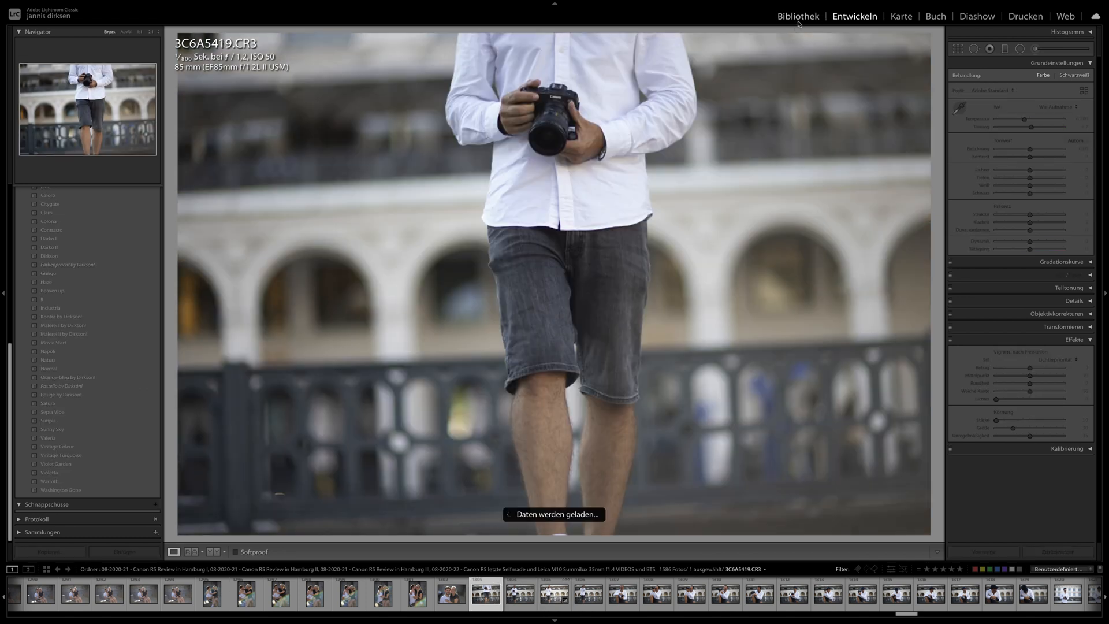
{"action": "scroll", "coordinate": [680, 280], "scroll_direction": "down", "scroll_amount": 8}
{"action": "scroll", "coordinate": [680, 279], "scroll_direction": "down", "scroll_amount": 12}
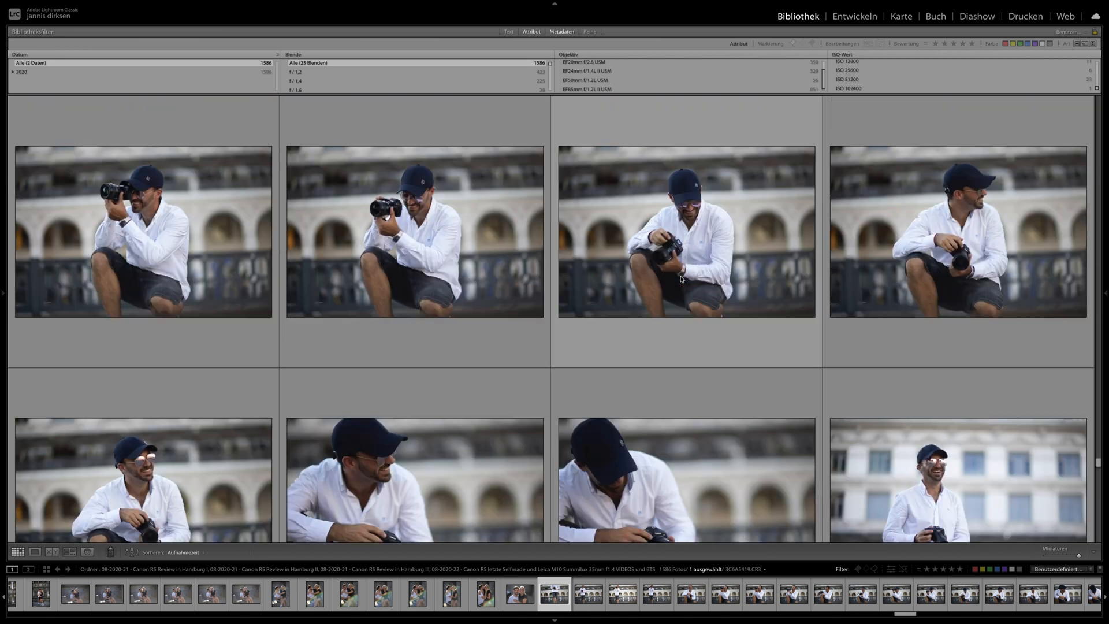
{"action": "scroll", "coordinate": [680, 280], "scroll_direction": "down", "scroll_amount": 10}
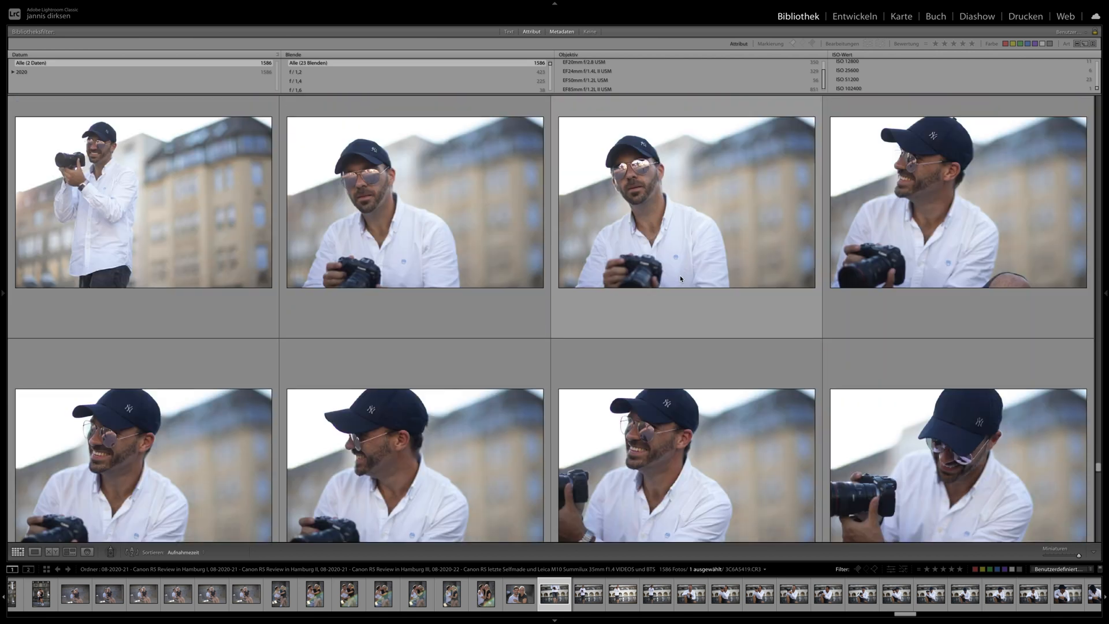
{"action": "scroll", "coordinate": [839, 200], "scroll_direction": "up", "scroll_amount": 2}
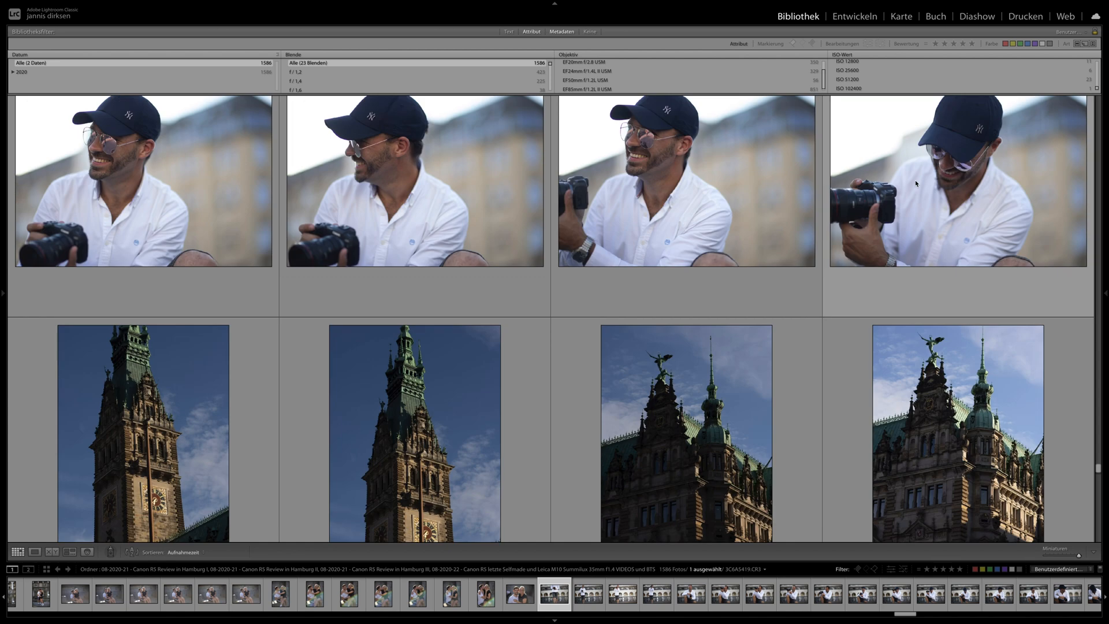
{"action": "left_click", "coordinate": [915, 181], "text": "shift"}
{"action": "scroll", "coordinate": [612, 195], "scroll_direction": "up", "scroll_amount": 8}
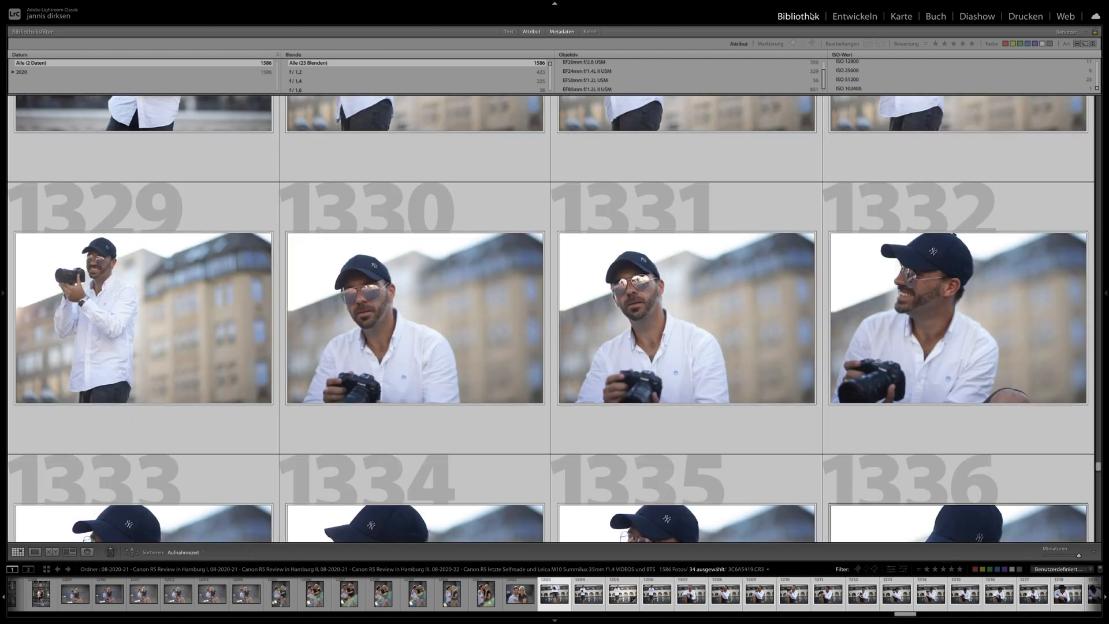
- Synchronize the develop settings of photo 3C6A5429.CR3 to all selected photos, keeping the preselected options
{"action": "left_click", "coordinate": [846, 17]}
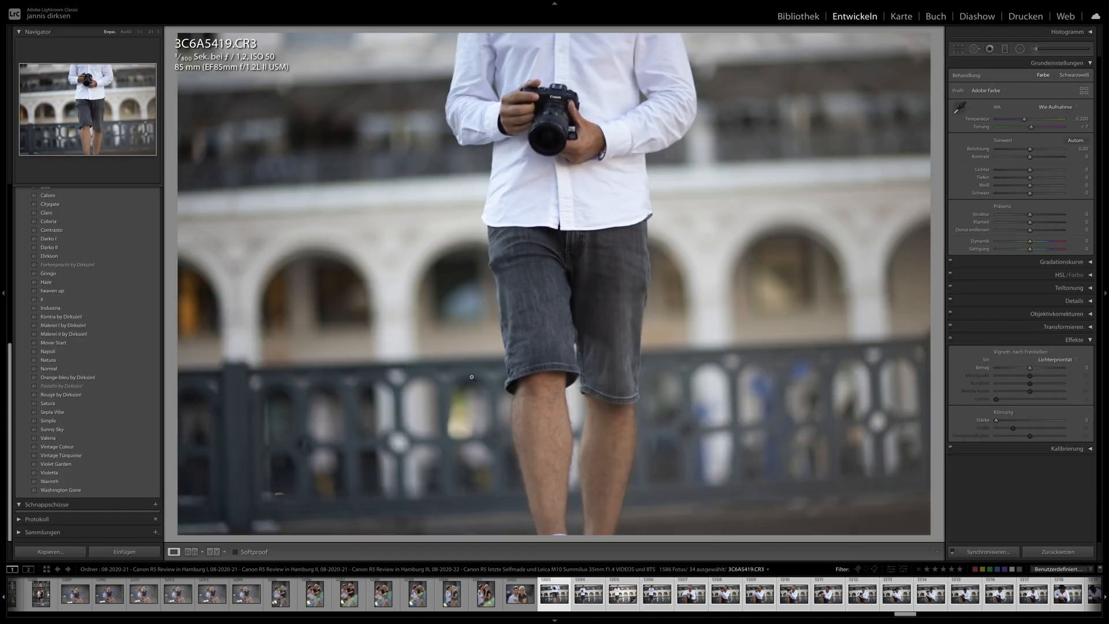
{"action": "left_click", "coordinate": [488, 330]}
{"action": "left_click", "coordinate": [485, 321]}
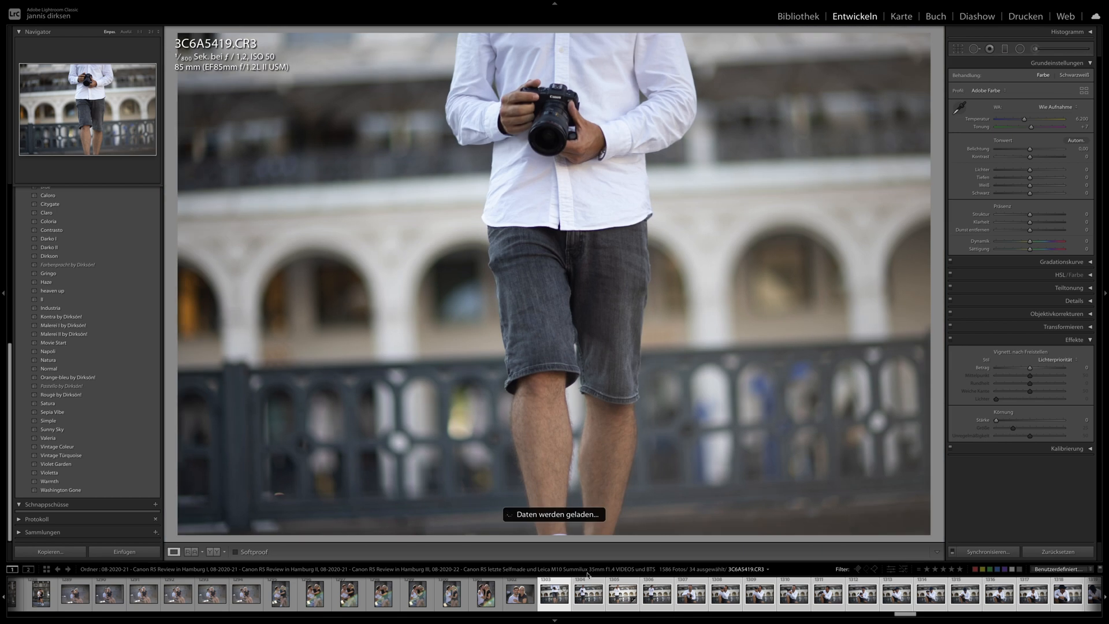
{"action": "key", "text": "Right"}
{"action": "key", "text": "Right"}
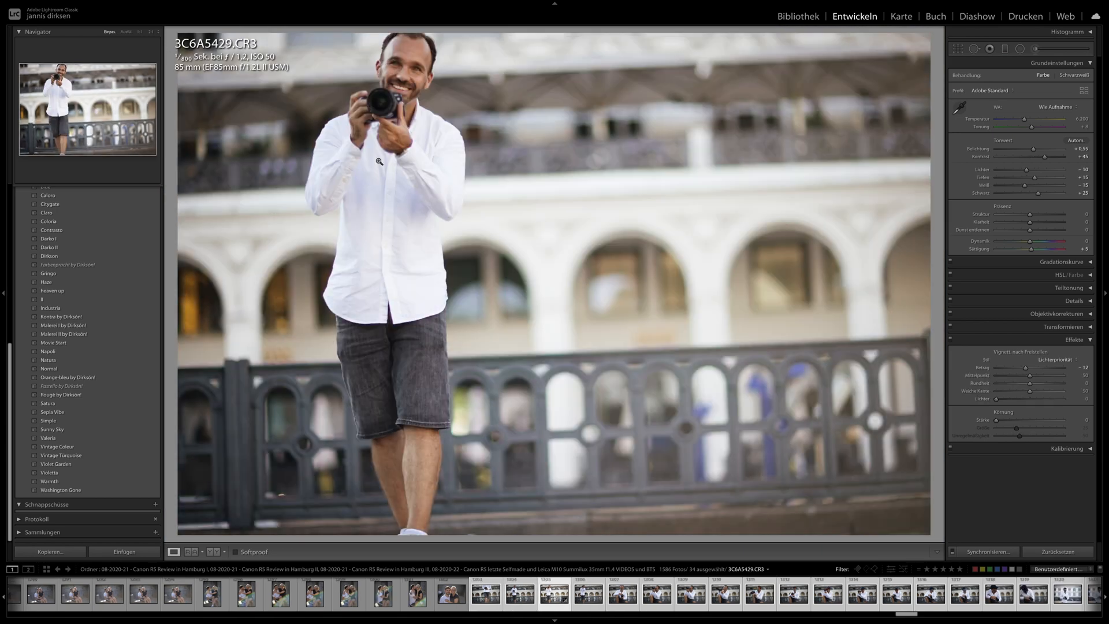
{"action": "left_click", "coordinate": [985, 552]}
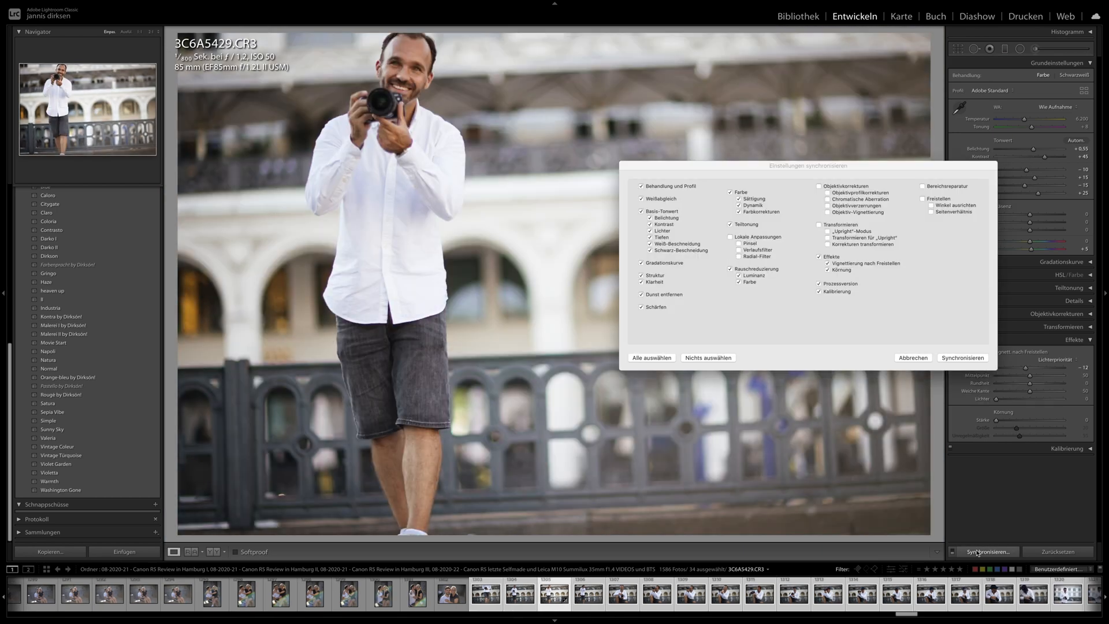
{"action": "key", "text": "Return"}
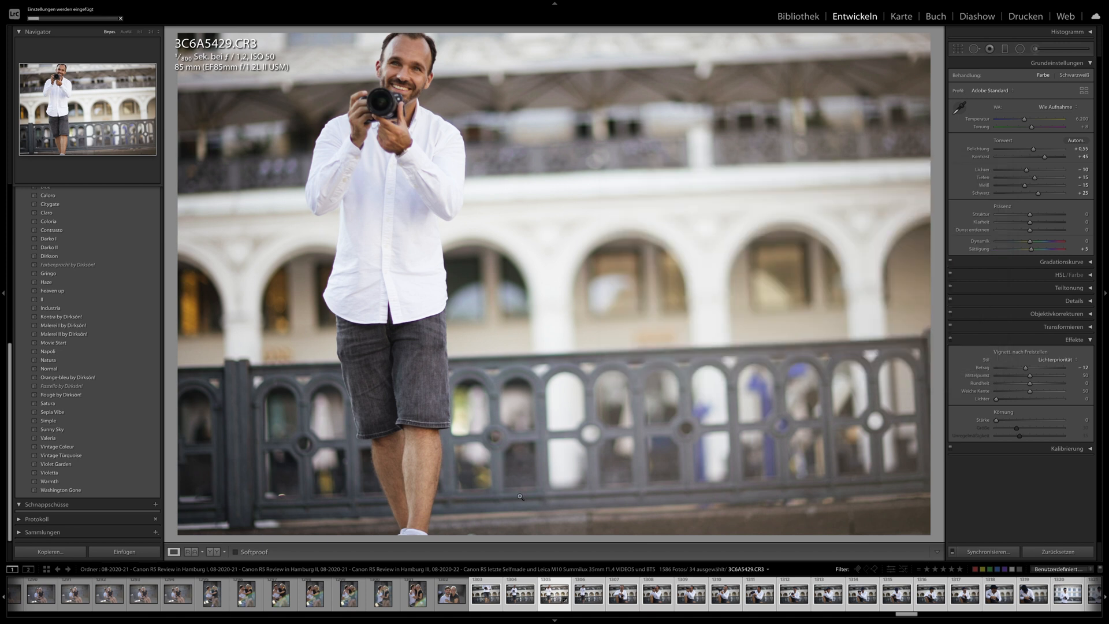
- Examine the synchronized photos of the man with the cap, from 3C6A5479.CR3 to 3C6A5502.CR3
{"action": "left_click", "coordinate": [822, 594]}
{"action": "key", "text": "Right"}
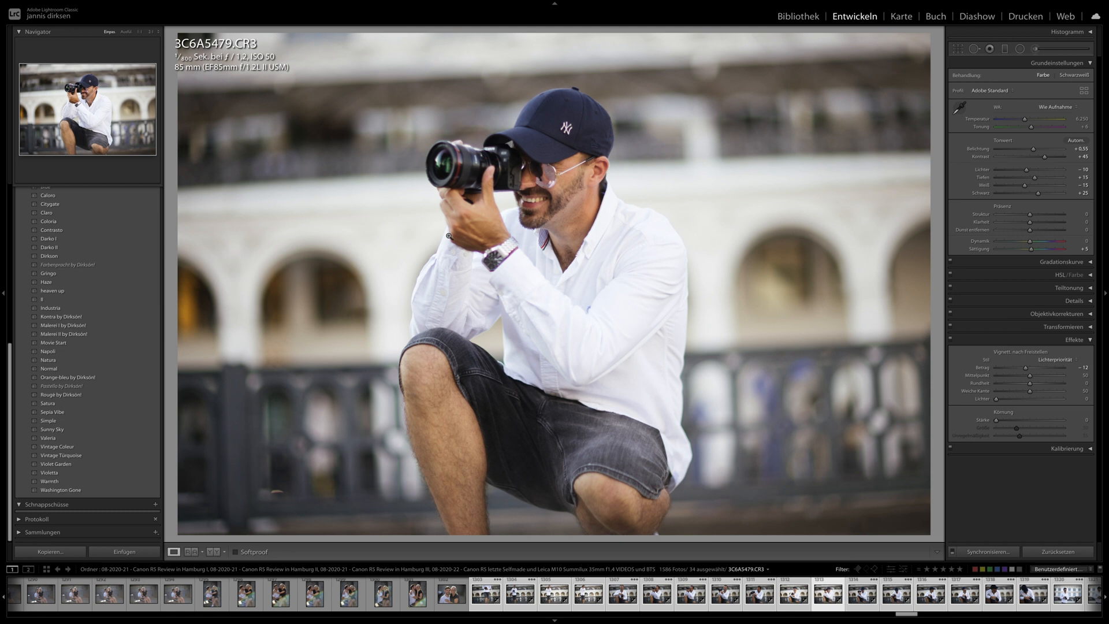
{"action": "key", "text": "Right"}
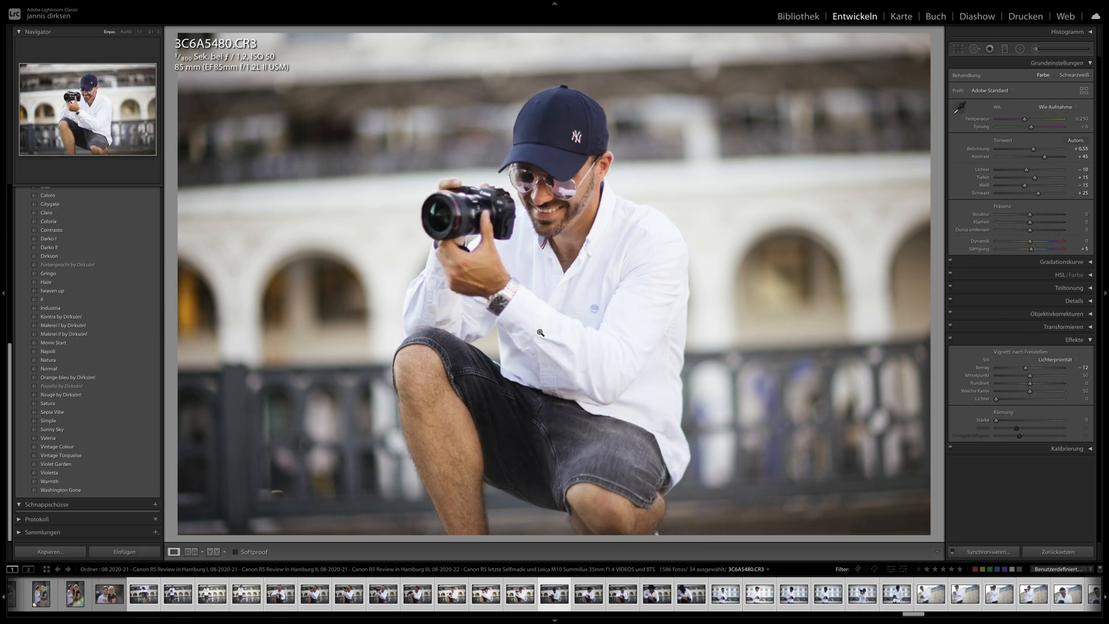
{"action": "key", "text": "Right"}
{"action": "key", "text": "Right"}
{"action": "key", "text": "Right"}
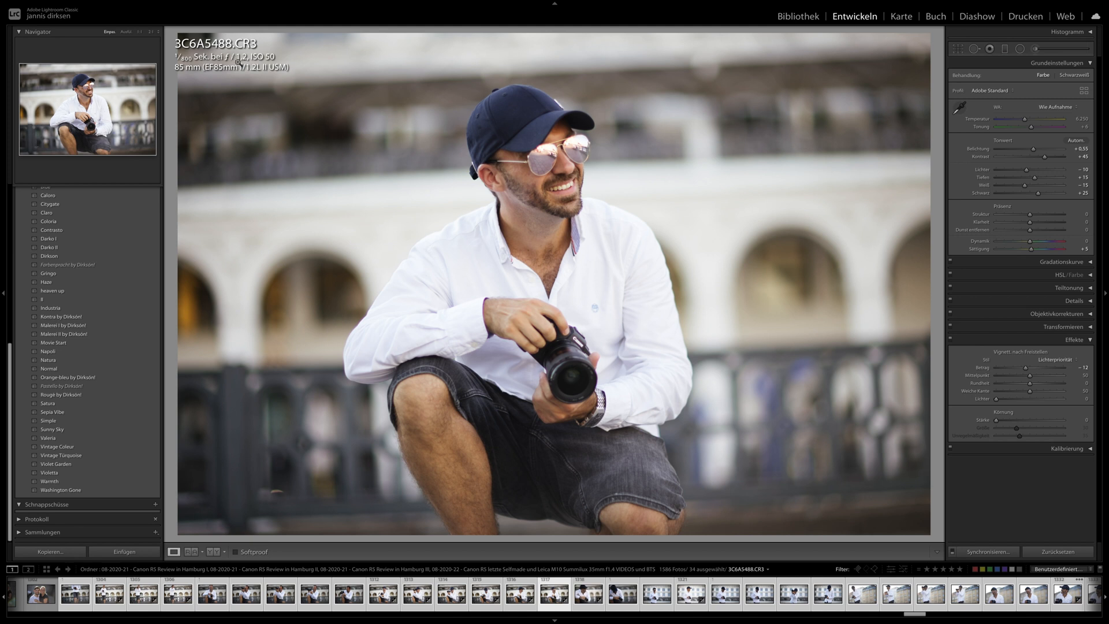
{"action": "key", "text": "Right"}
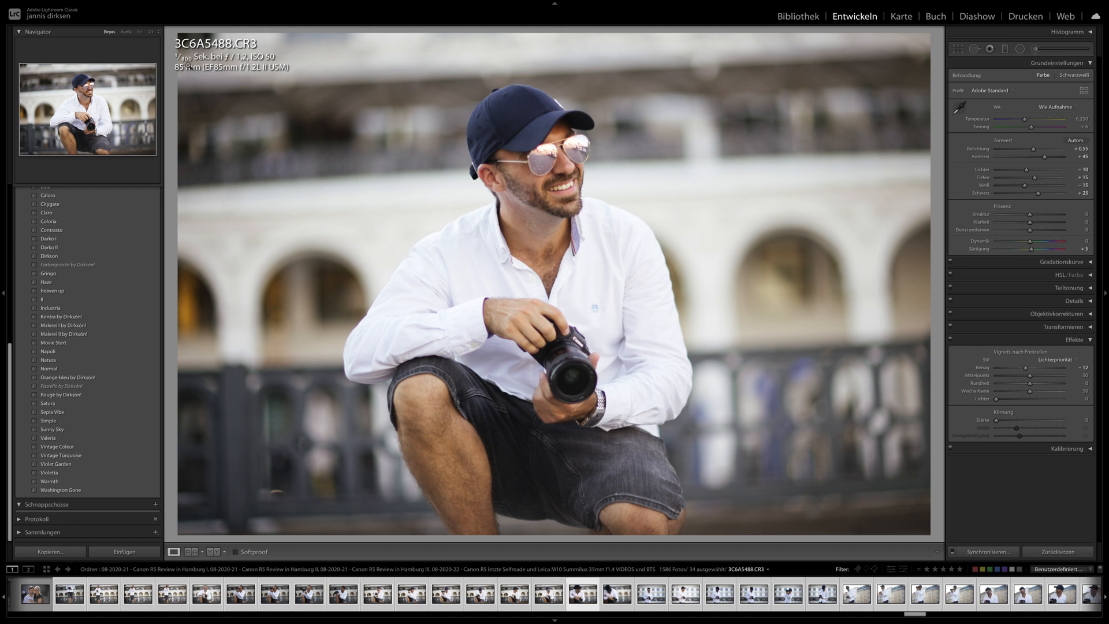
{"action": "key", "text": "Right"}
{"action": "key", "text": "Right"}
{"action": "key", "text": "Right"}
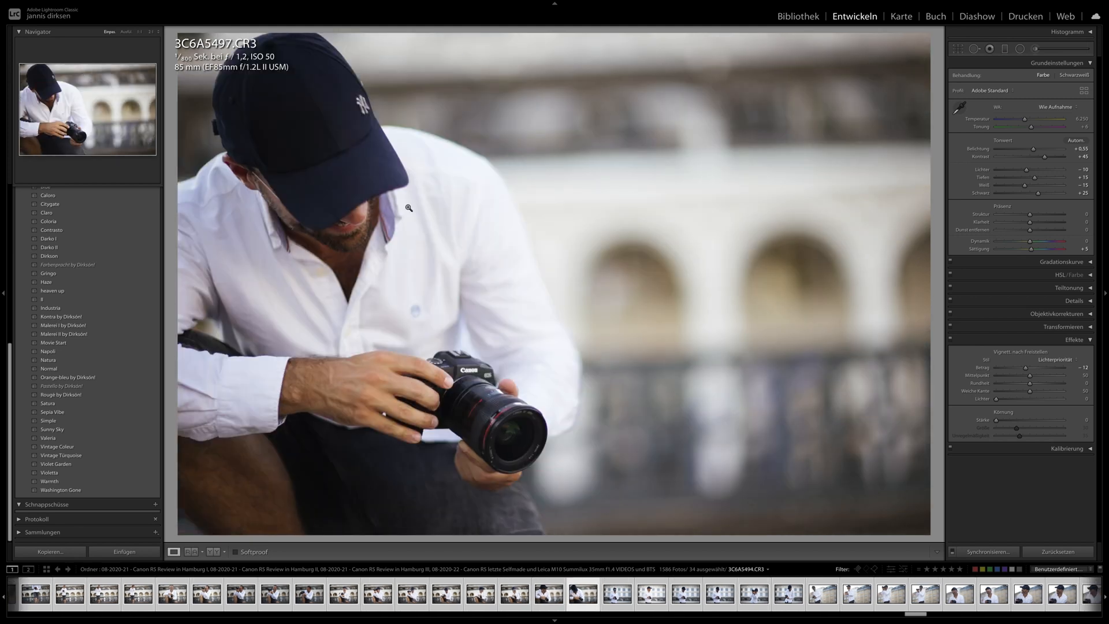
{"action": "key", "text": "Right"}
{"action": "key", "text": "Right"}
{"action": "key", "text": "Right"}
{"action": "key", "text": "Right"}
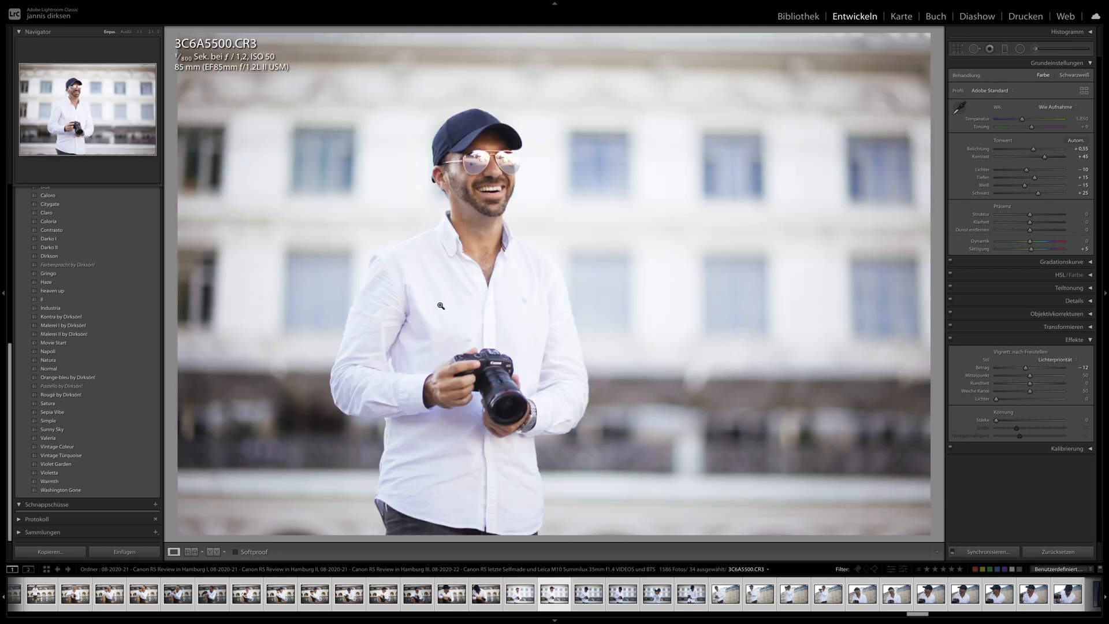
{"action": "key", "text": "Right"}
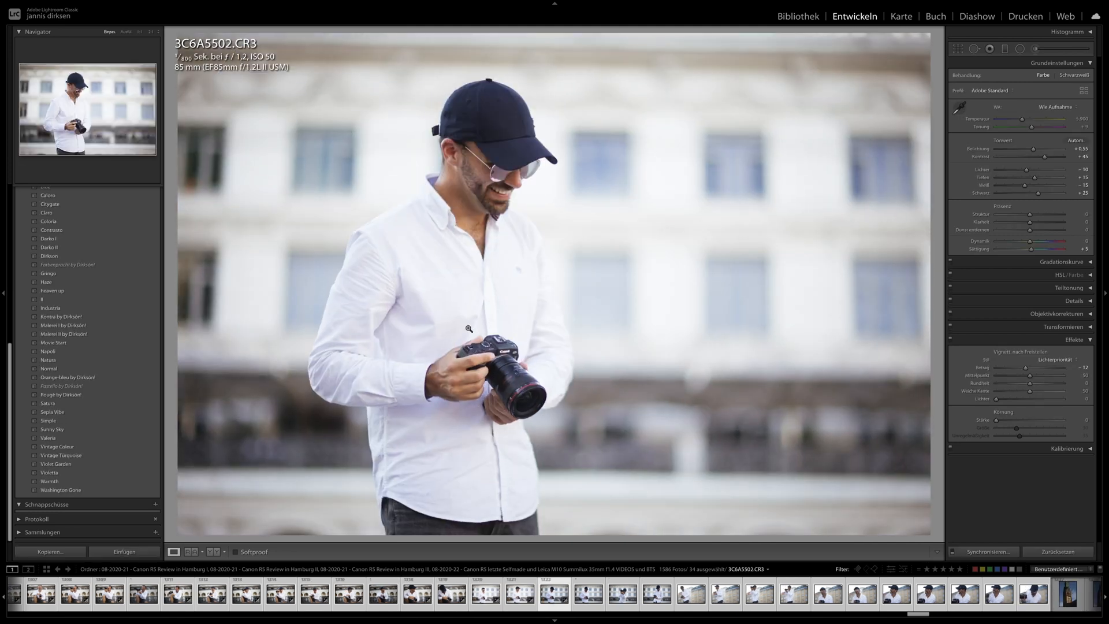
- Check the camera in photo 3C6A5502.CR3 up close, and try the Gringo preset with temperature 6024 and exposure −0.60
{"action": "left_click", "coordinate": [478, 333]}
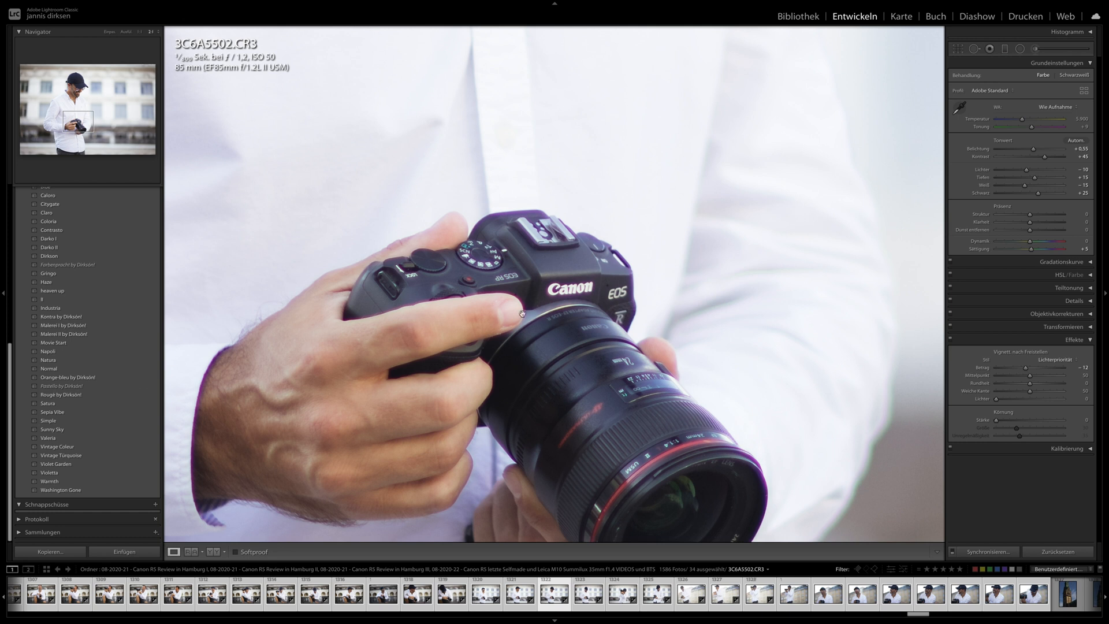
{"action": "left_click", "coordinate": [499, 280]}
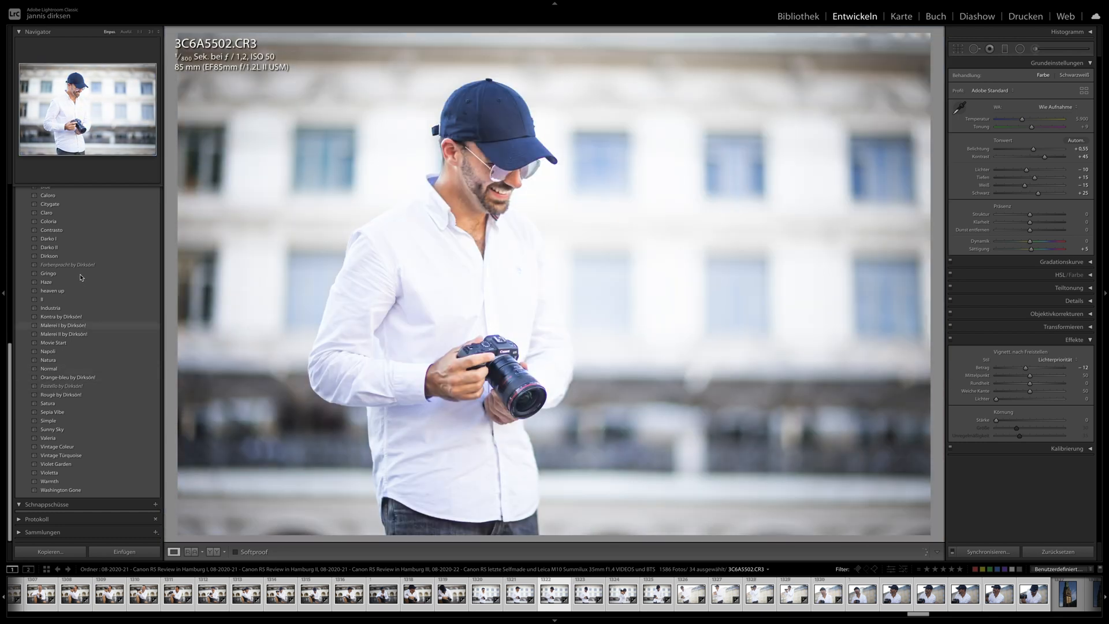
{"action": "left_click", "coordinate": [51, 274]}
{"action": "left_click", "coordinate": [56, 276]}
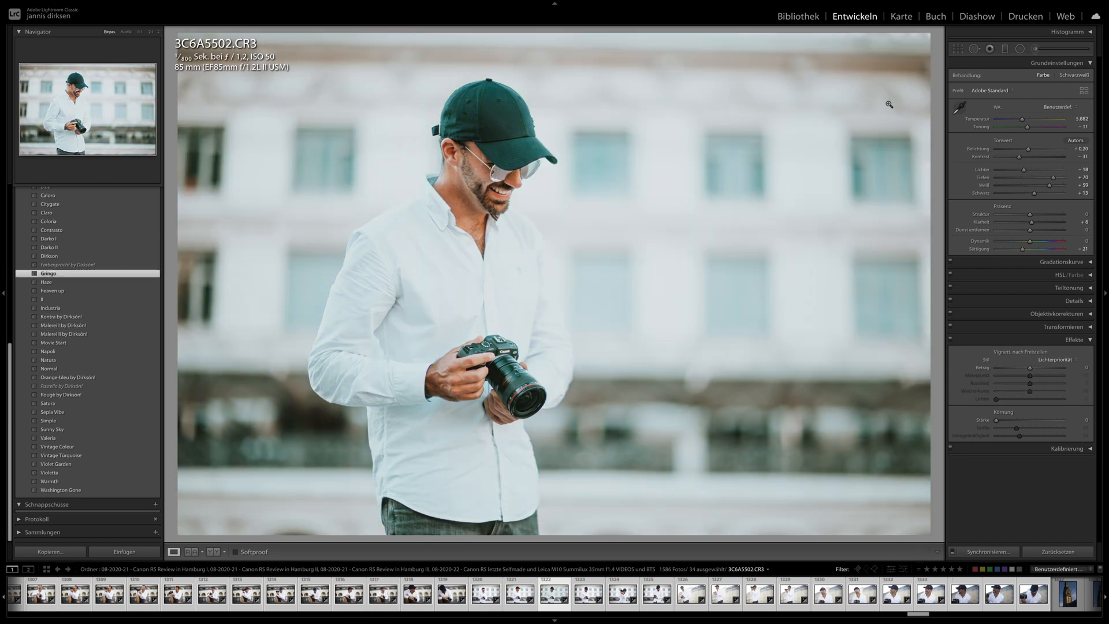
{"action": "left_click_drag", "start_coordinate": [1026, 150], "coordinate": [1027, 150]}
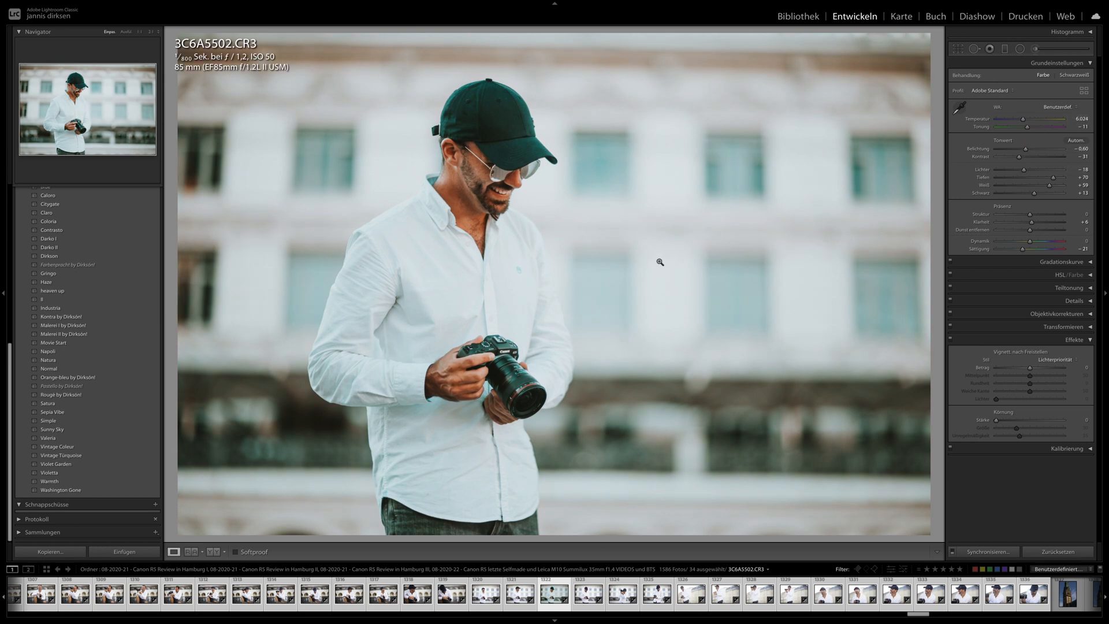
- Compare the look of photo 3C6A5502.CR3 with the neighbouring photos up to 3C6A5509.CR3
{"action": "key", "text": "Right"}
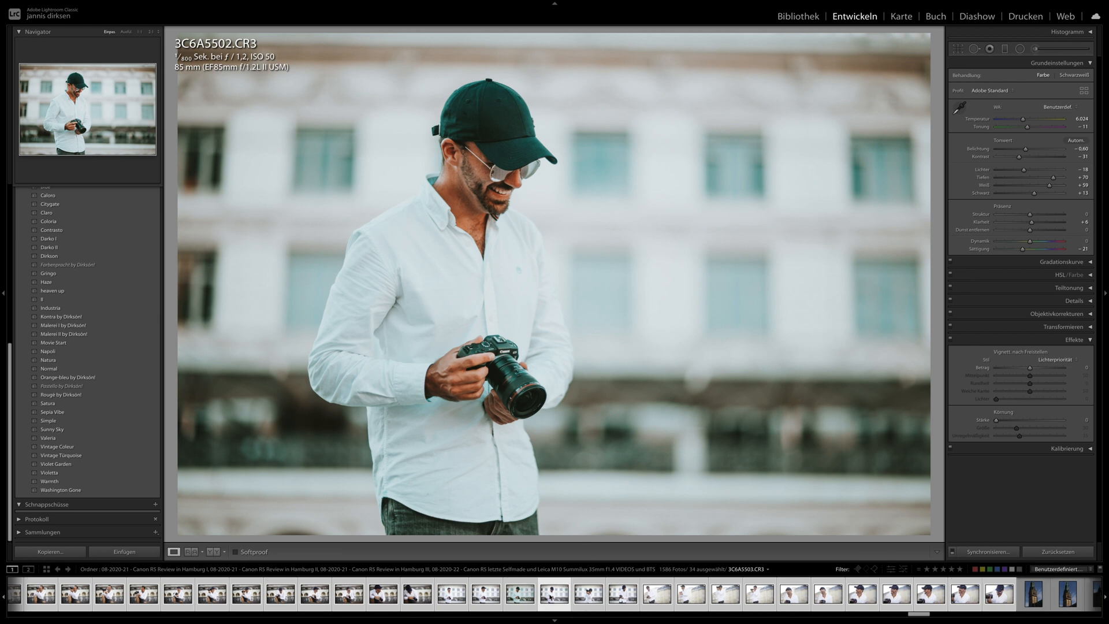
{"action": "key", "text": "Left"}
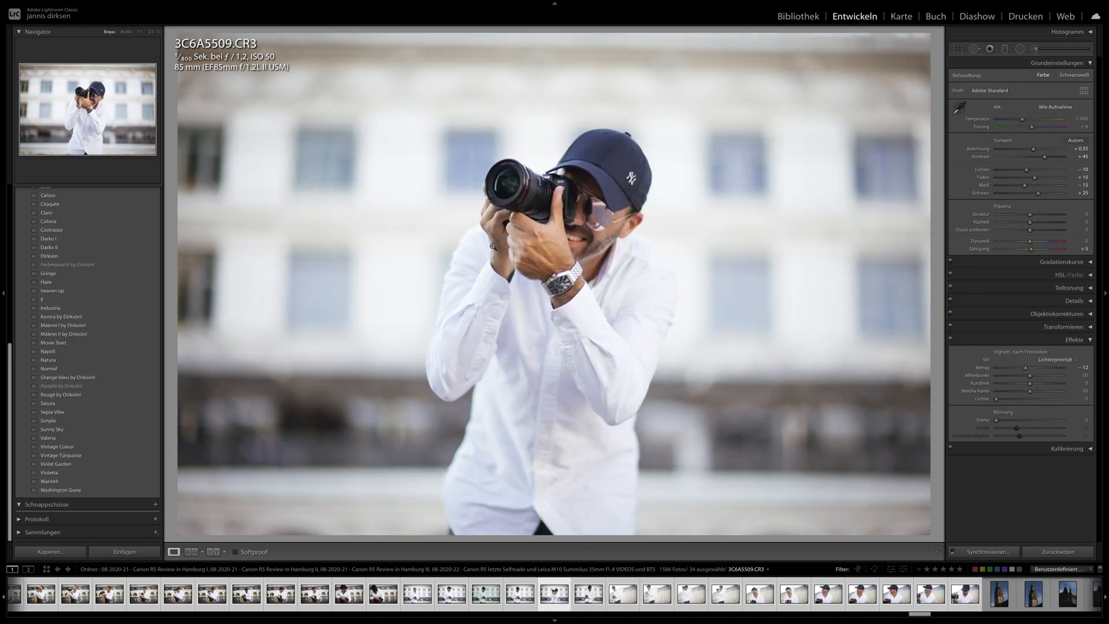
{"action": "key", "text": "Right"}
{"action": "key", "text": "Left"}
{"action": "key", "text": "Left"}
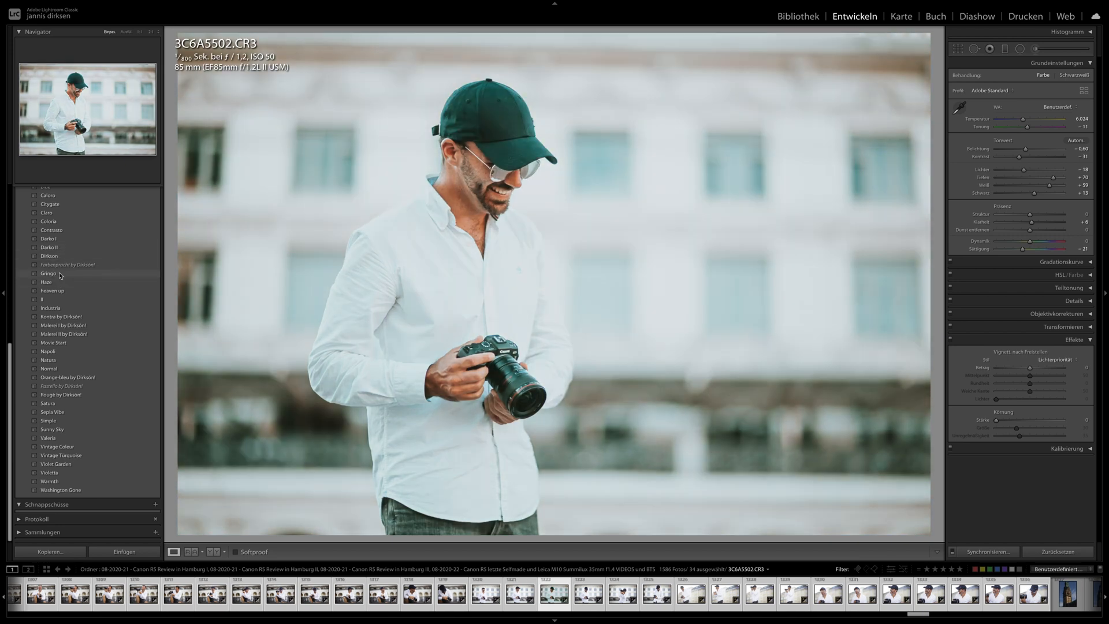
- Reapply the Gringo preset to photo 3C6A5502.CR3 with temperature 6631, and synchronize its settings to all selected photos
{"action": "left_click", "coordinate": [60, 274]}
{"action": "left_click_drag", "start_coordinate": [1022, 119], "coordinate": [1030, 122]}
{"action": "left_click", "coordinate": [975, 555]}
{"action": "key", "text": "Return"}
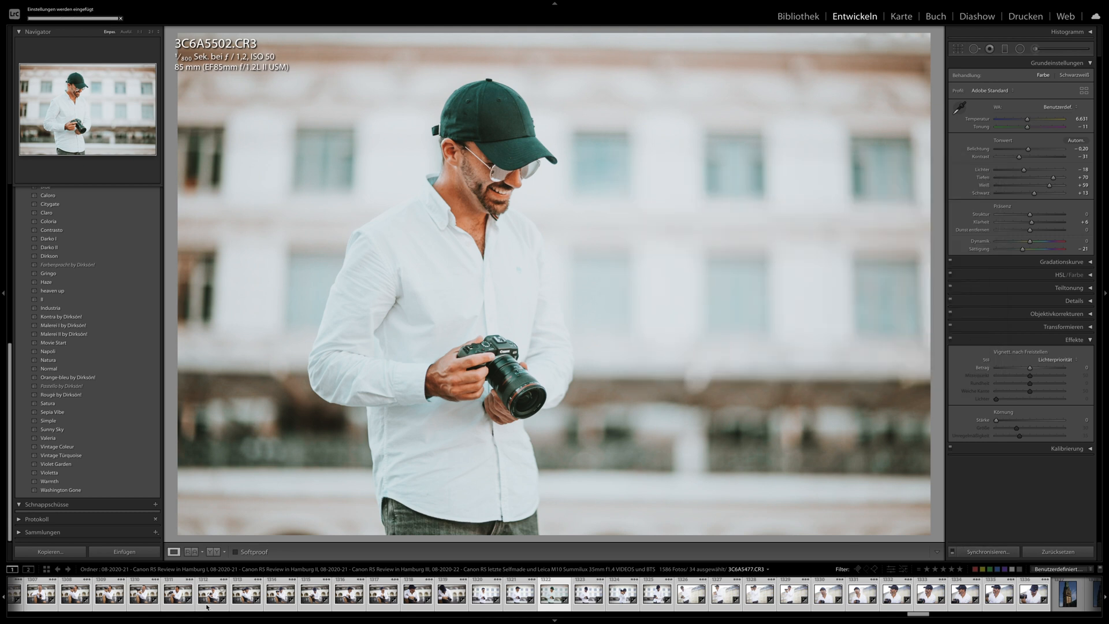
- Examine the synchronized look on the photos of the man without a cap, from 3C6A5428.CR3 to 3C6A5470.CR3
{"action": "scroll", "coordinate": [206, 608], "scroll_direction": "up", "scroll_amount": 10}
{"action": "left_click", "coordinate": [357, 595]}
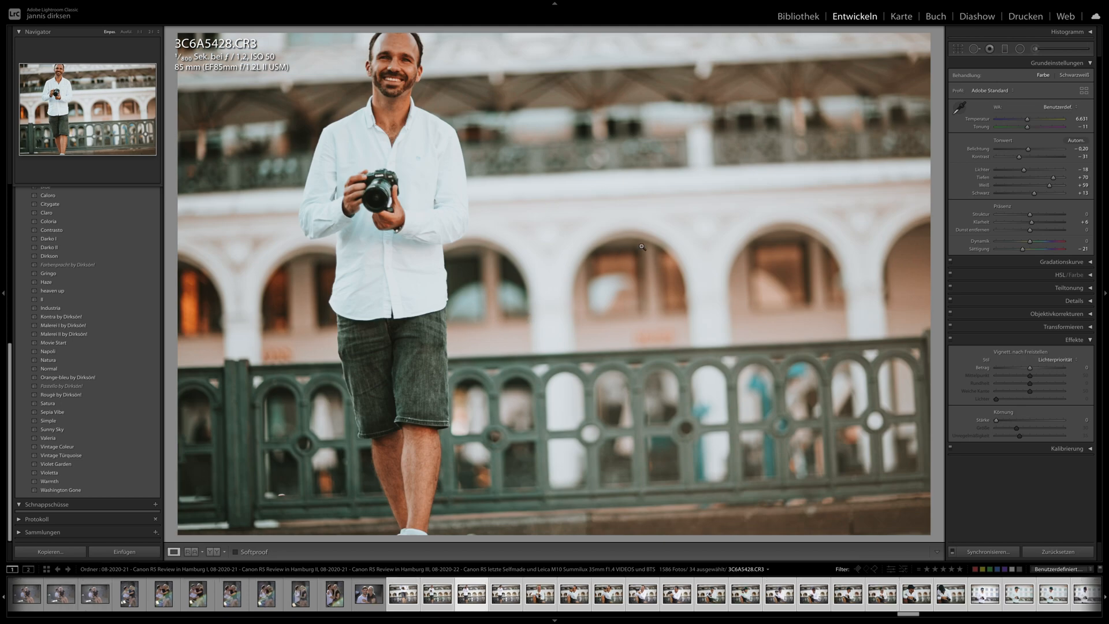
{"action": "key", "text": "Right"}
{"action": "key", "text": "Right"}
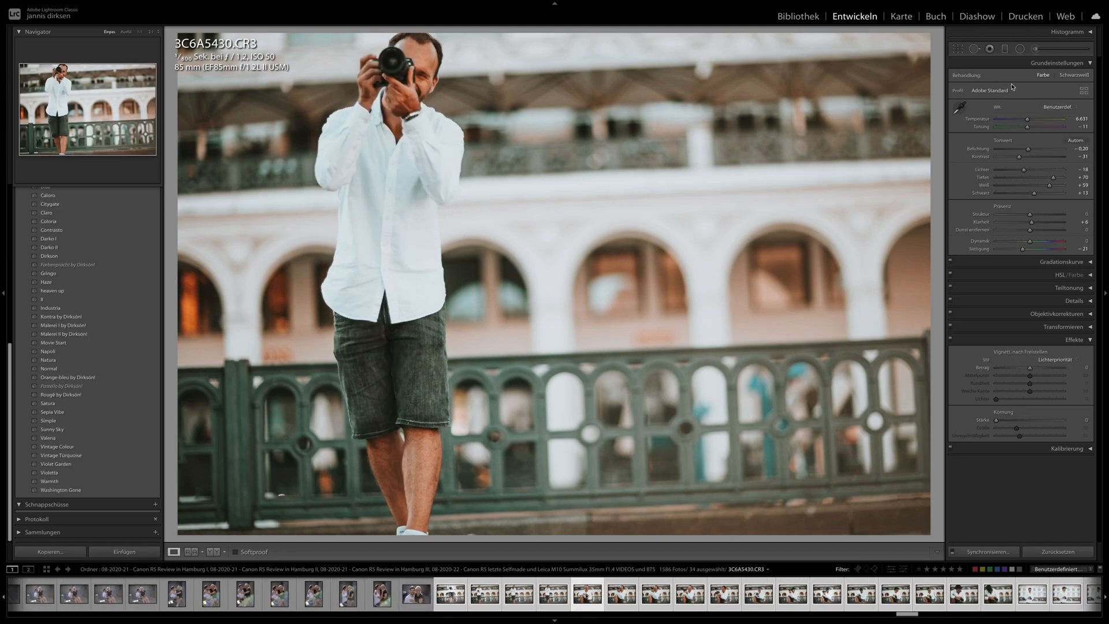
{"action": "key", "text": "Right"}
{"action": "key", "text": "Right"}
{"action": "key", "text": "Right"}
{"action": "key", "text": "Right"}
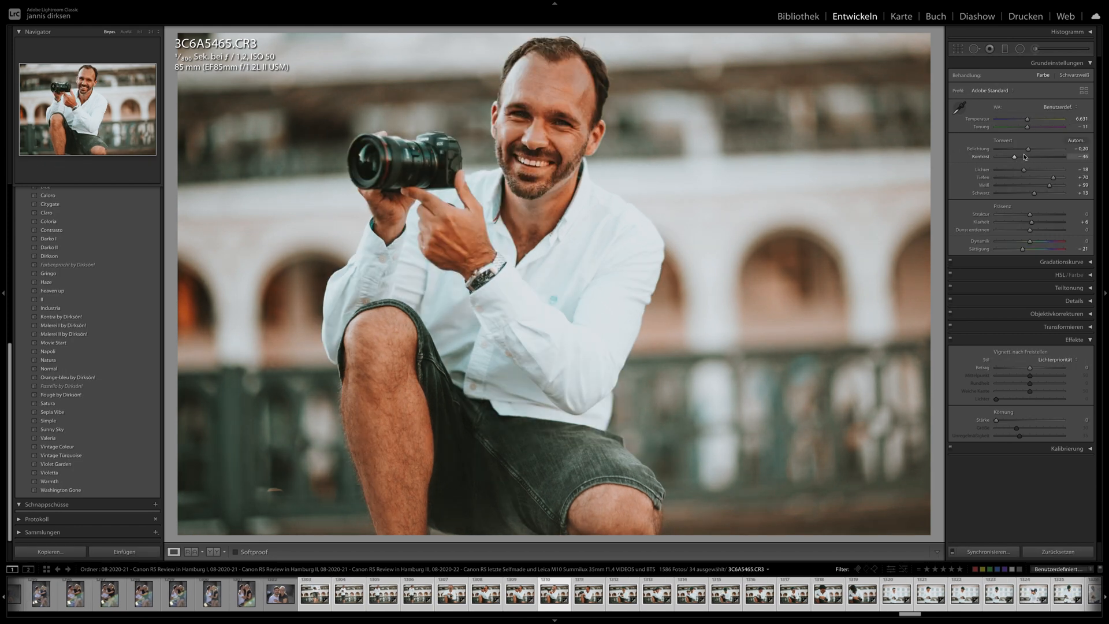
{"action": "key", "text": "Right"}
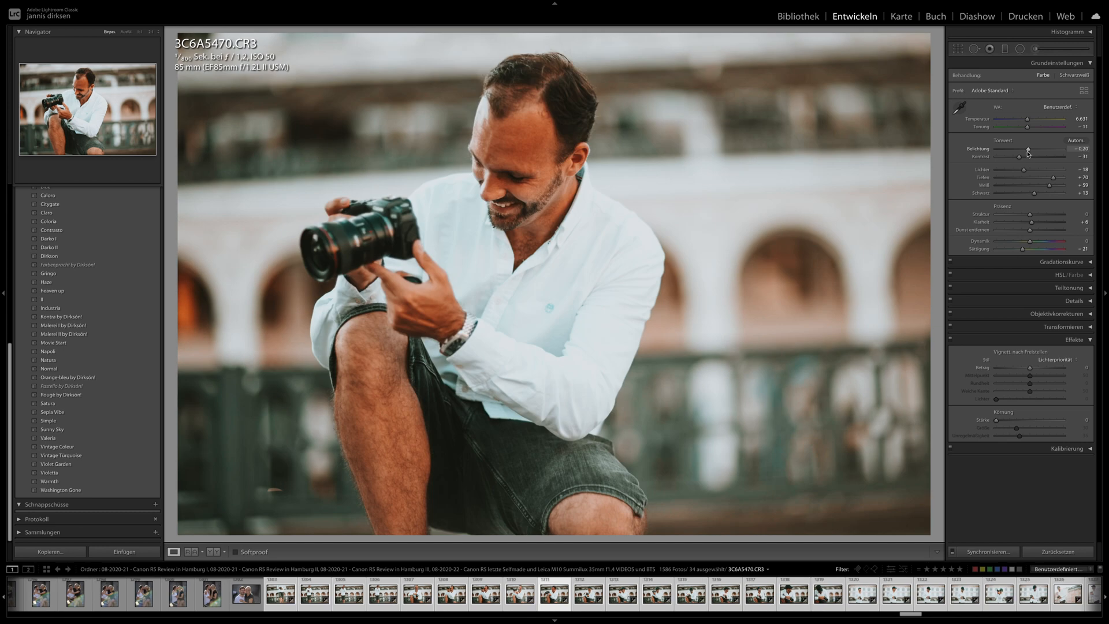
- Examine the synchronized look on the crouching portraits with the cap in front of the arches, through 3C6A5494.CR3
{"action": "key", "text": "Right"}
{"action": "key", "text": "Right"}
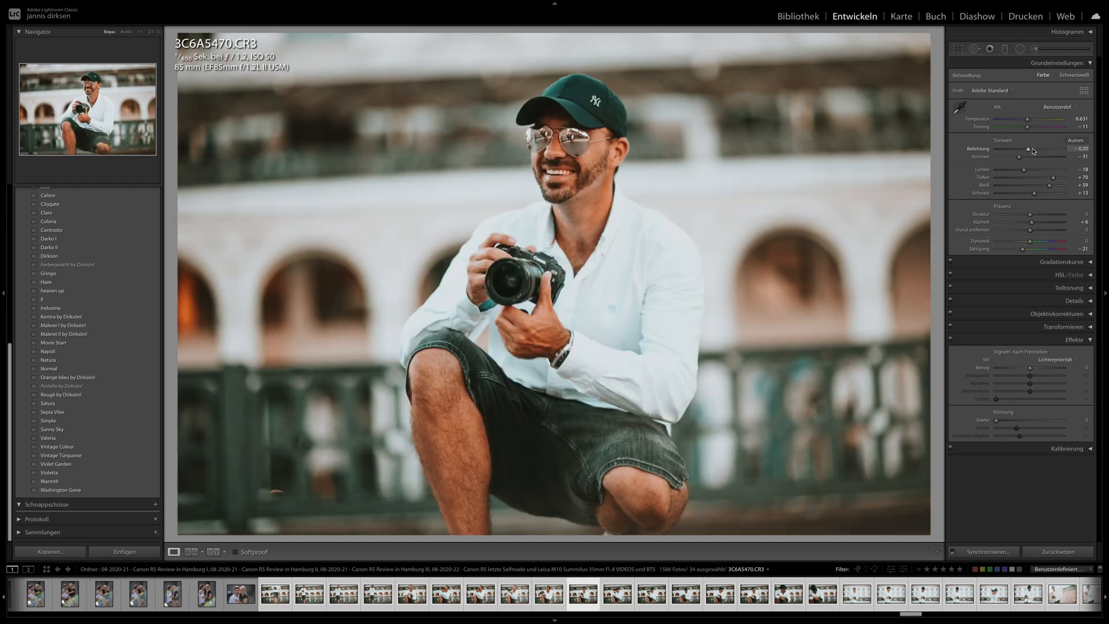
{"action": "key", "text": "Right"}
{"action": "key", "text": "Right"}
{"action": "key", "text": "Right"}
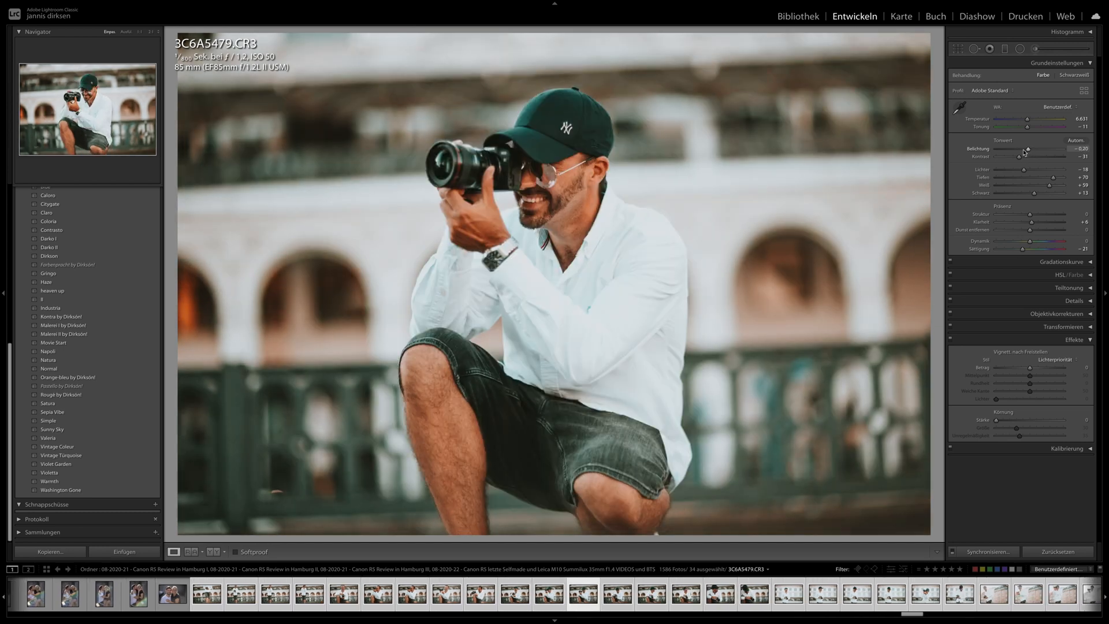
{"action": "key", "text": "Right"}
{"action": "key", "text": "Right"}
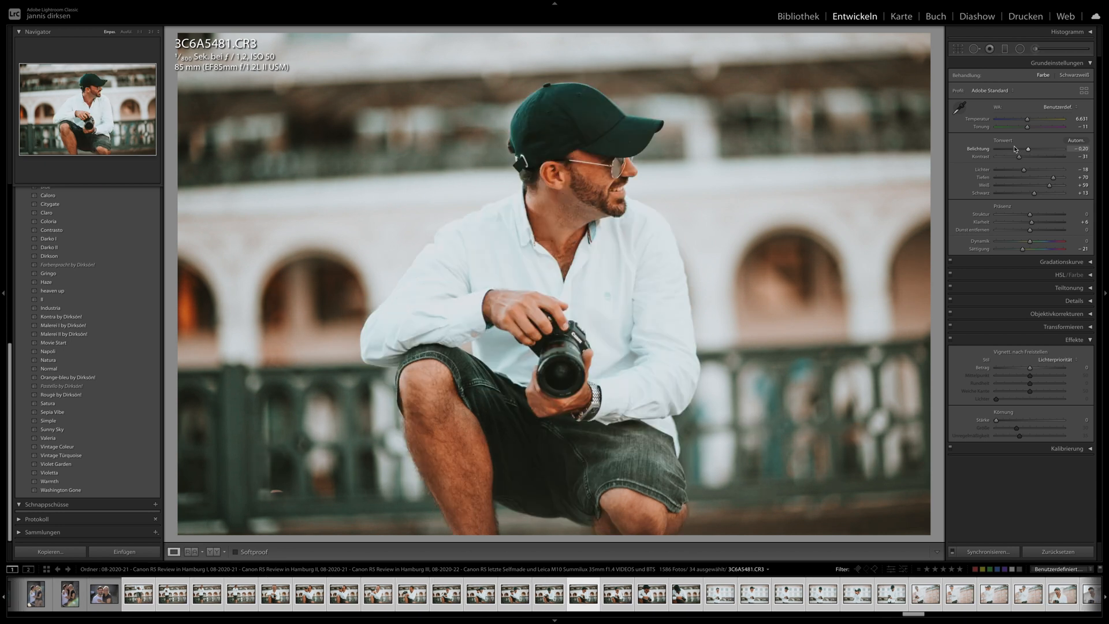
- Examine the synchronized look on the standing portraits in front of the white facade, through 3C6A5513.CR3
{"action": "key", "text": "Right"}
{"action": "key", "text": "Right"}
{"action": "key", "text": "Right"}
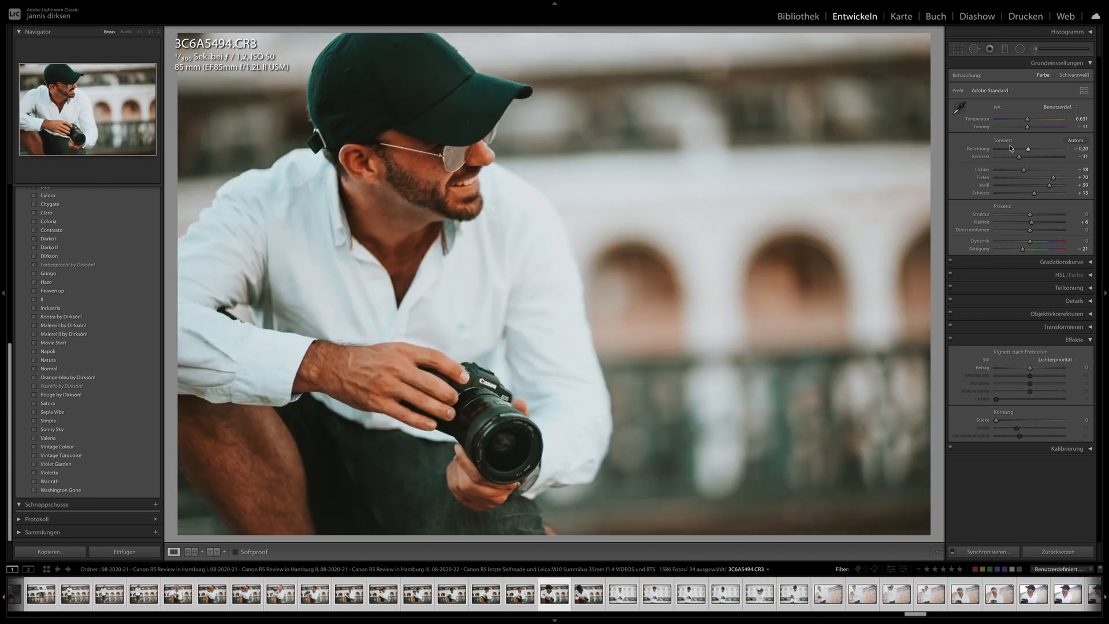
{"action": "key", "text": "Right"}
{"action": "key", "text": "Right"}
{"action": "key", "text": "Right"}
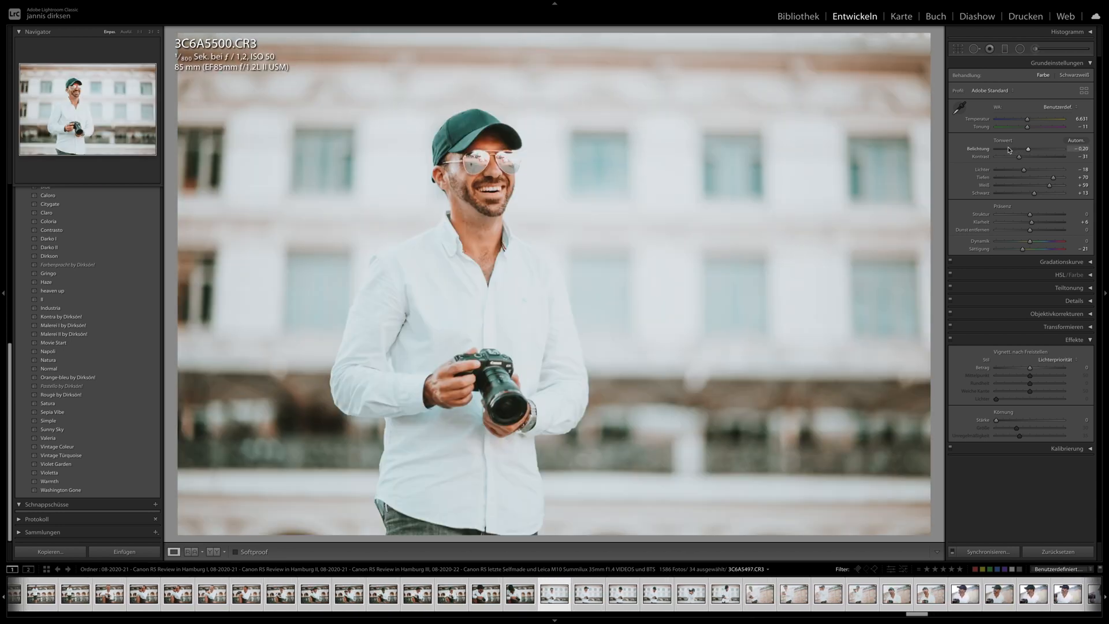
{"action": "key", "text": "Right"}
{"action": "key", "text": "Right"}
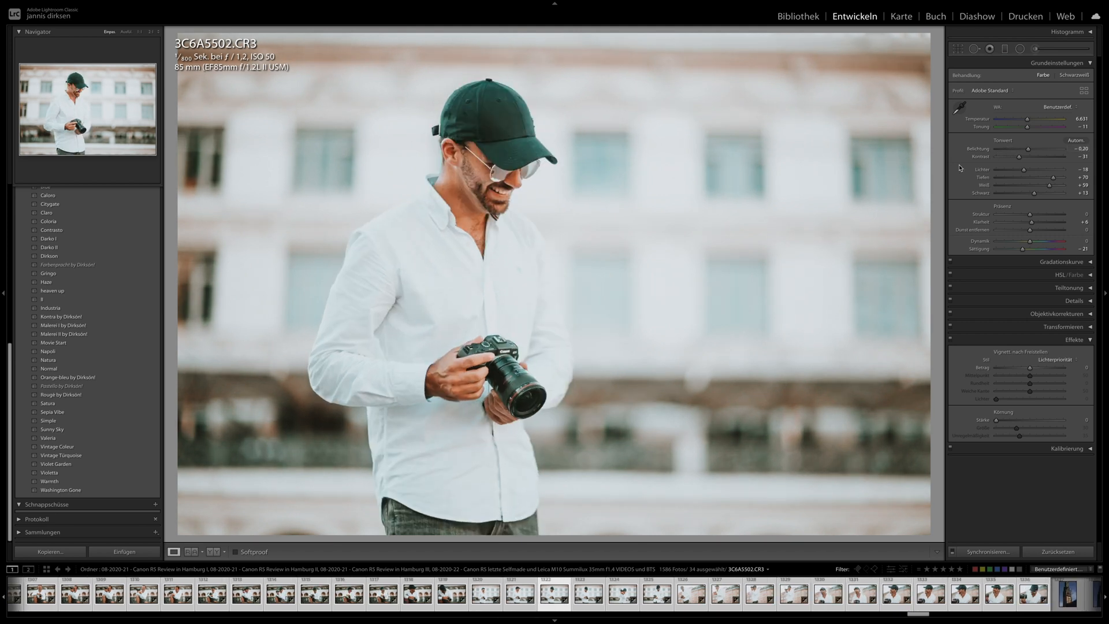
{"action": "key", "text": "Right"}
{"action": "key", "text": "Right"}
{"action": "key", "text": "Right"}
{"action": "key", "text": "Right"}
{"action": "key", "text": "Right"}
{"action": "key", "text": "Right"}
{"action": "key", "text": "Right"}
{"action": "key", "text": "Right"}
{"action": "key", "text": "Right"}
{"action": "key", "text": "Right"}
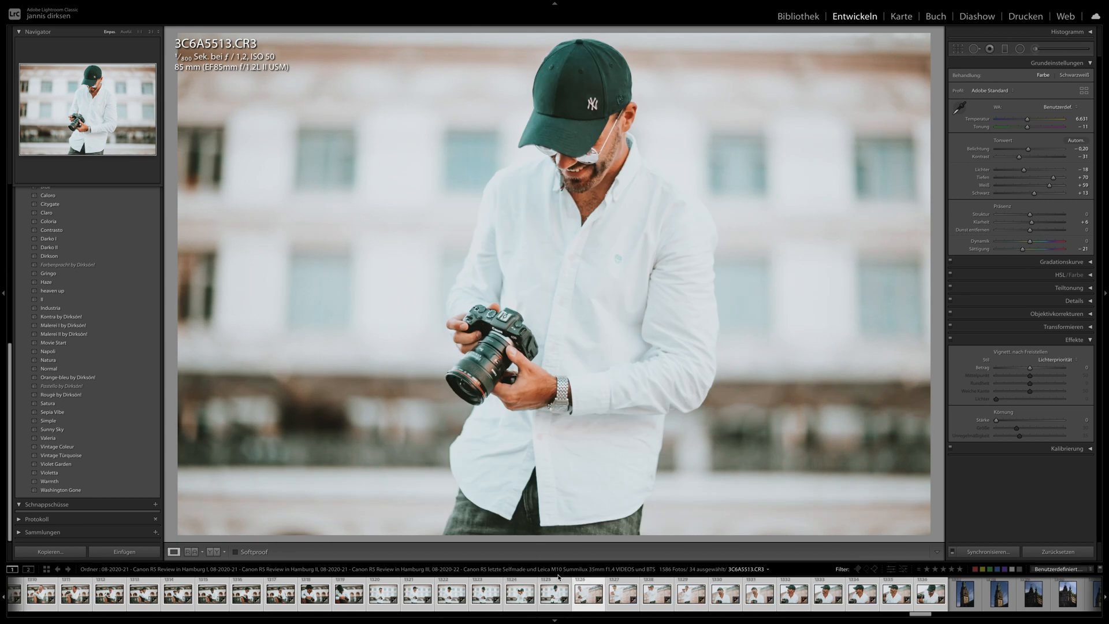
- Set the exposure of photo 3C6A5524.CR3 to −0.70 and its contrast to −7
{"action": "key", "text": "Right"}
{"action": "key", "text": "Right"}
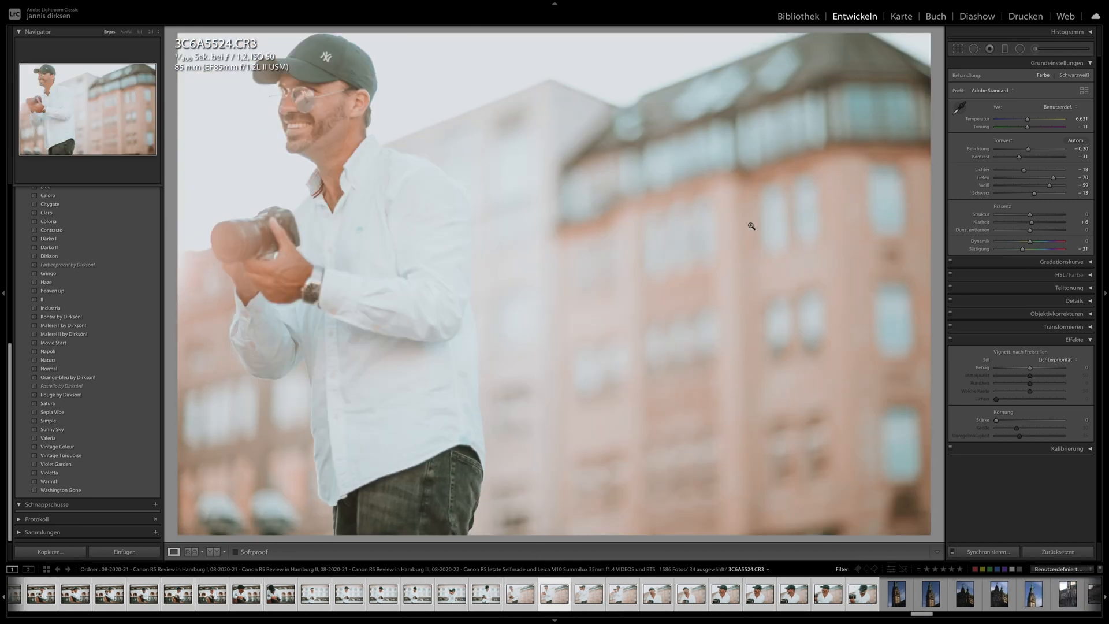
{"action": "left_click_drag", "start_coordinate": [1026, 149], "coordinate": [1027, 158]}
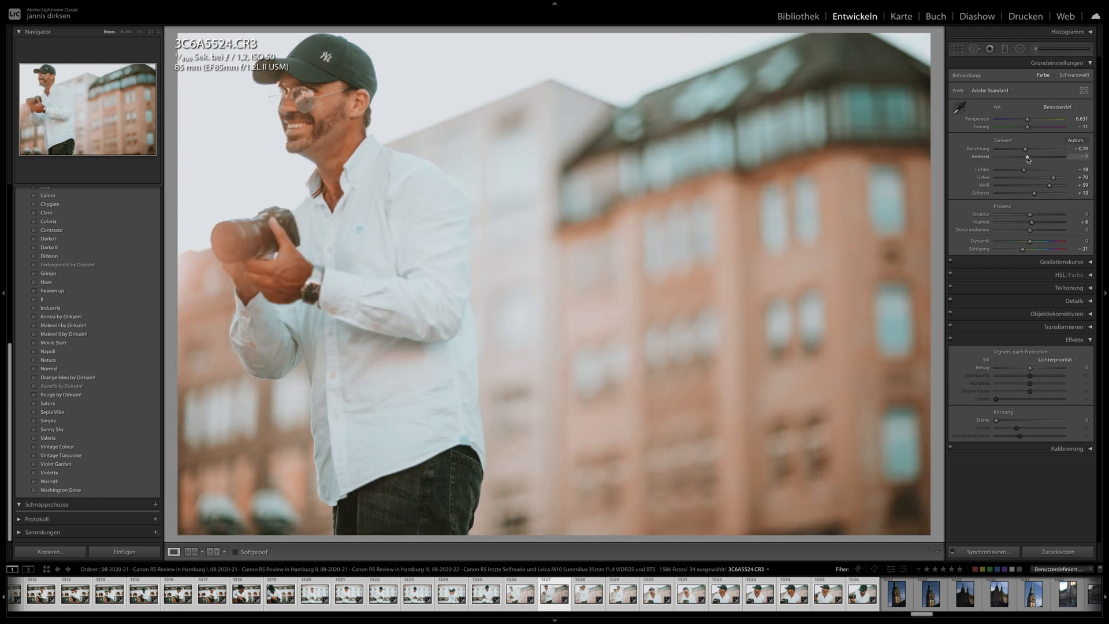
- Set the exposure of photo 3C6A5539.CR3 to −0.50 and check the sunglasses and face up close
{"action": "key", "text": "Right"}
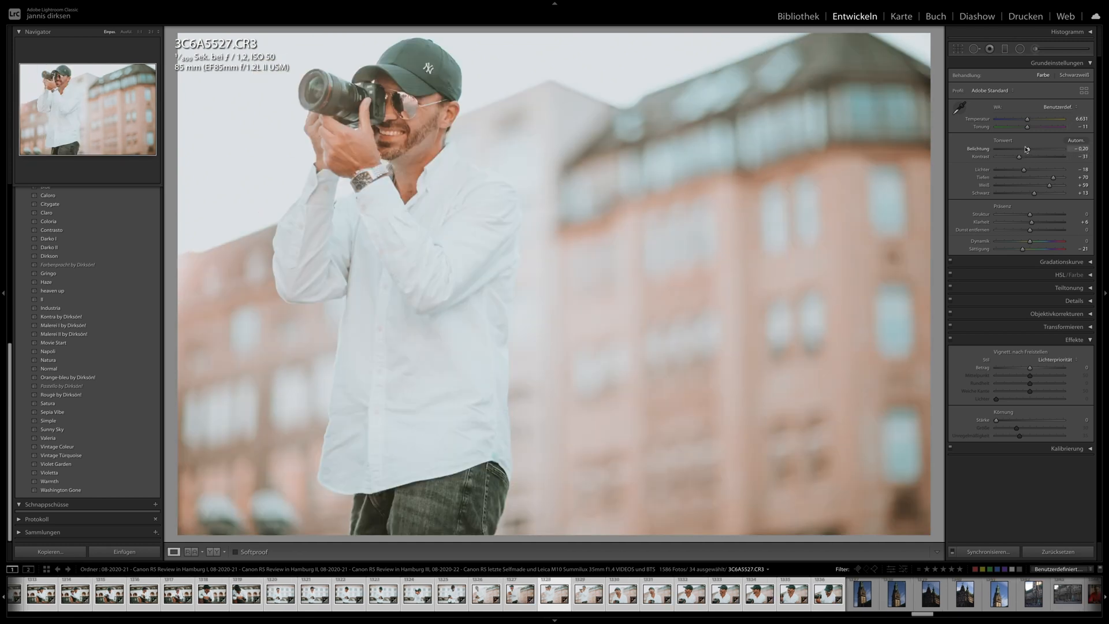
{"action": "key", "text": "Right"}
{"action": "key", "text": "Right"}
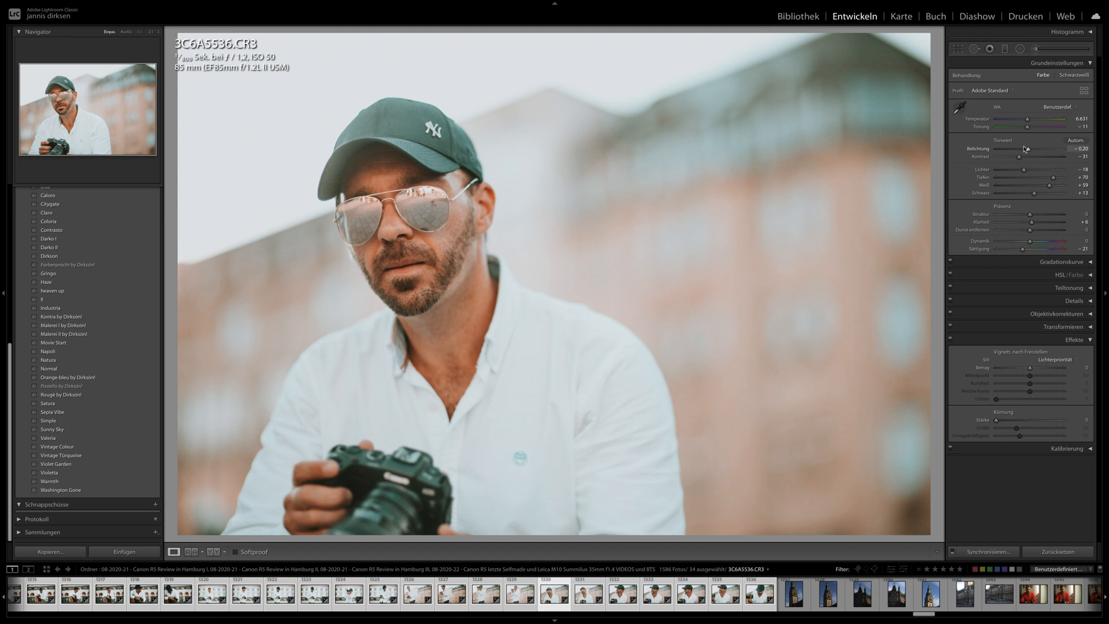
{"action": "key", "text": "Right"}
{"action": "left_click_drag", "start_coordinate": [1027, 150], "coordinate": [1025, 150]}
{"action": "left_click", "coordinate": [518, 203]}
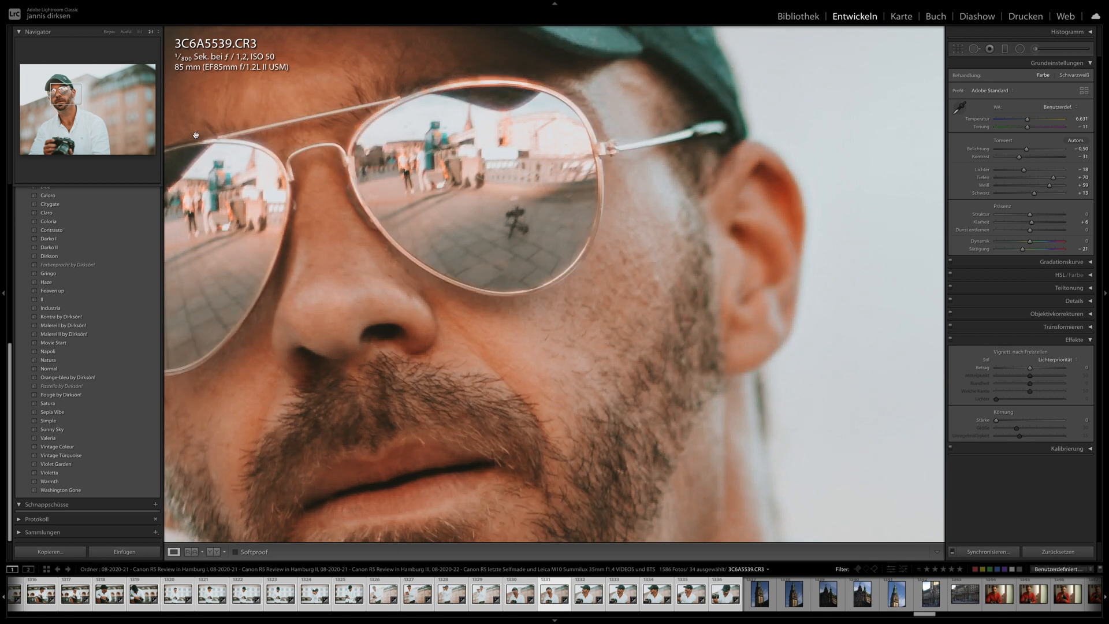
{"action": "left_click", "coordinate": [512, 225]}
- Inspect the face in photo 3C6A5546.CR3 up close and raise the photo's clarity
{"action": "key", "text": "Right"}
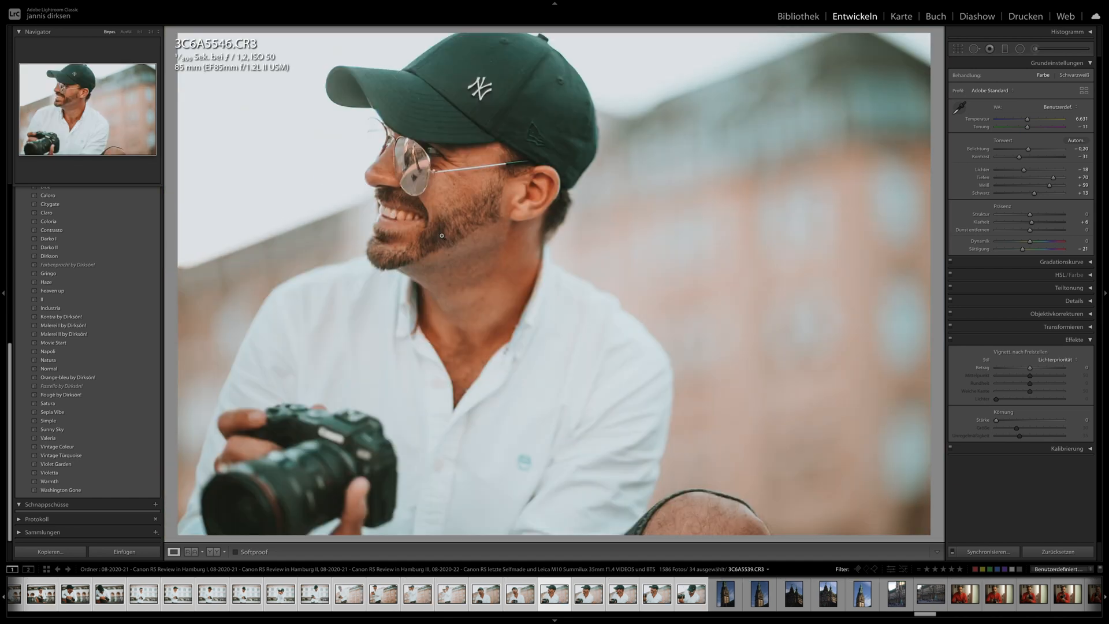
{"action": "left_click", "coordinate": [360, 168]}
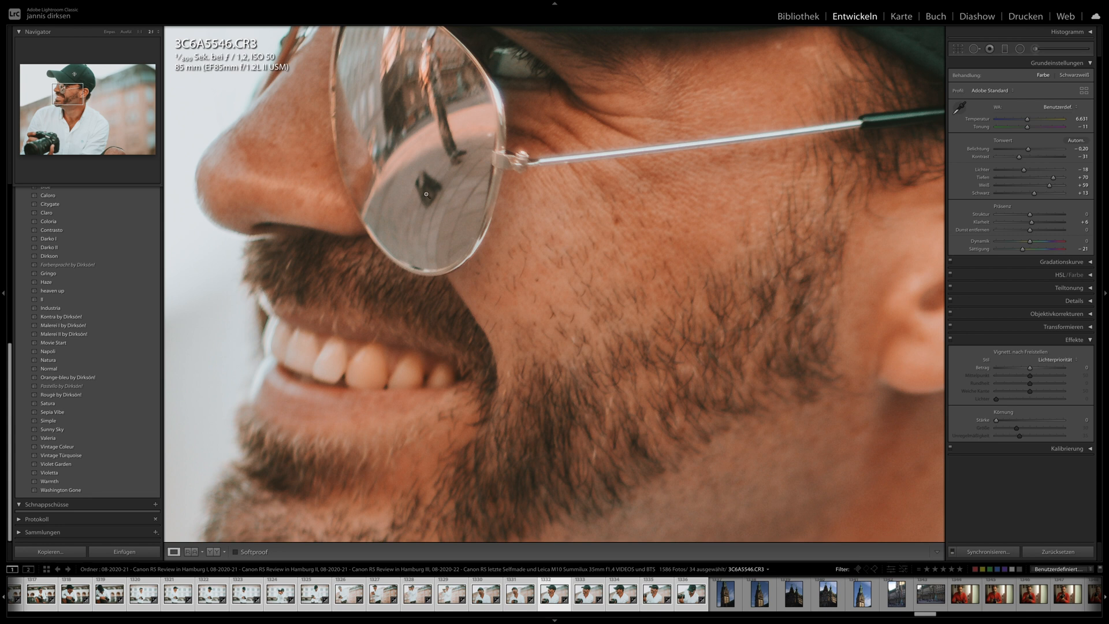
{"action": "left_click", "coordinate": [425, 195]}
{"action": "left_click_drag", "start_coordinate": [1032, 222], "coordinate": [1041, 223]}
- Inspect the beard, sunglasses and cap in photo 3C6A5547.CR3 up close, including at 1:1 magnification
{"action": "key", "text": "Right"}
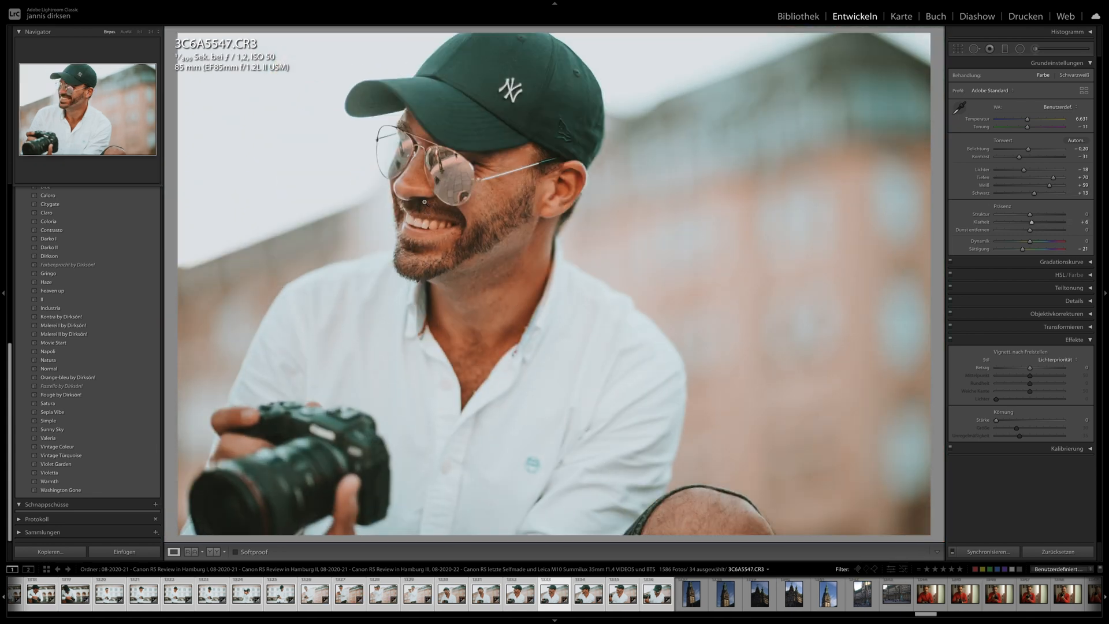
{"action": "left_click", "coordinate": [425, 212]}
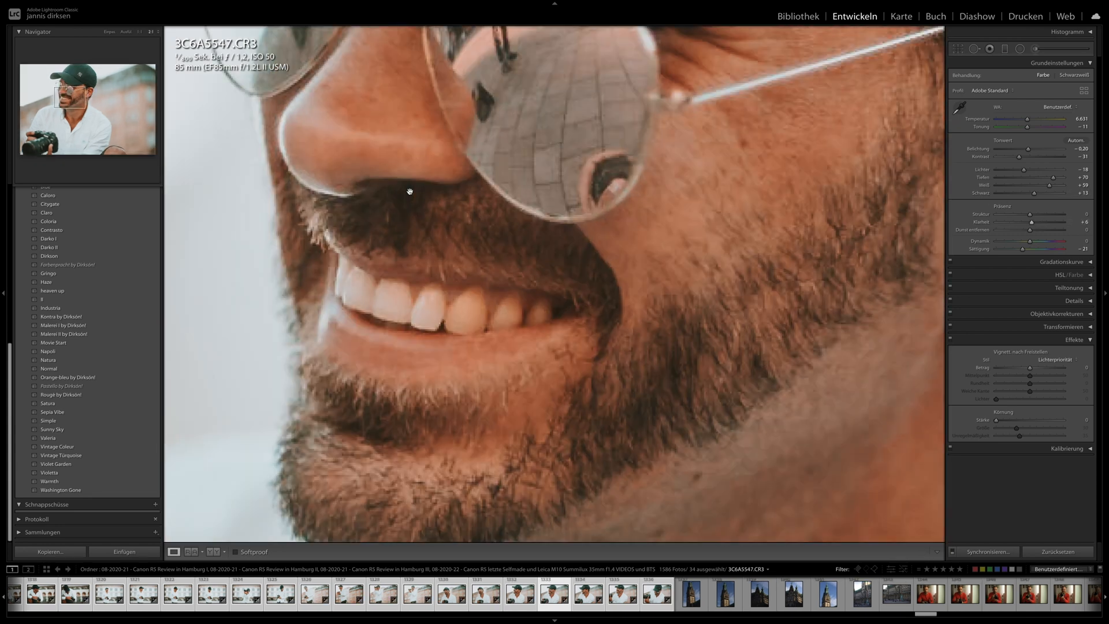
{"action": "left_click", "coordinate": [140, 31]}
{"action": "left_click_drag", "start_coordinate": [486, 259], "coordinate": [431, 302]}
{"action": "left_click_drag", "start_coordinate": [511, 193], "coordinate": [532, 223]}
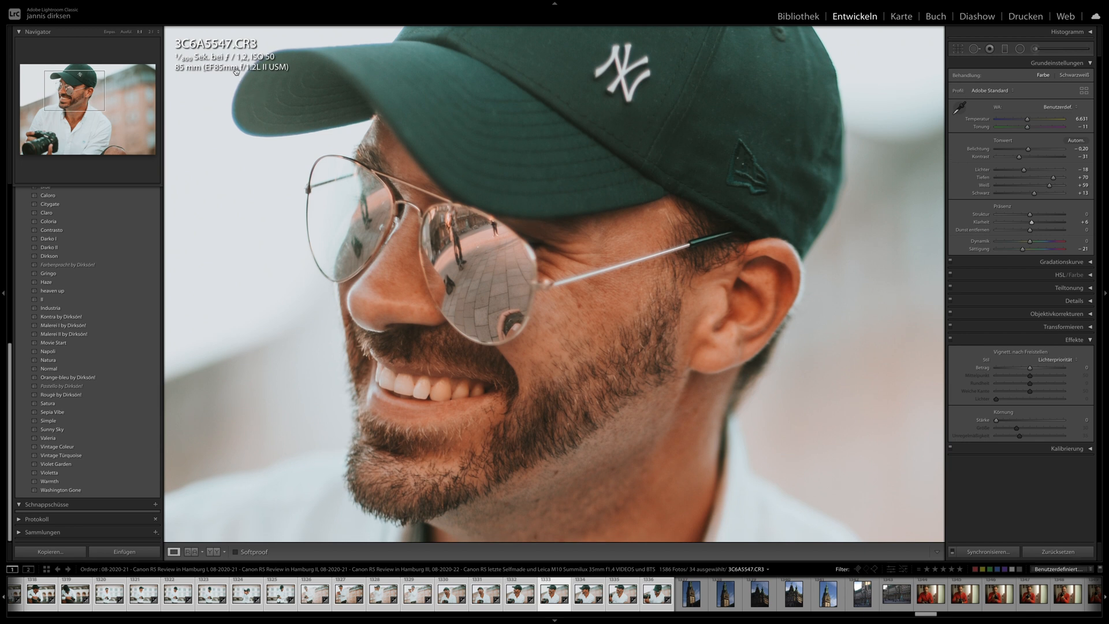
{"action": "left_click", "coordinate": [499, 218]}
- Review the remaining synchronized portraits 3C6A5552.CR3 and 3C6A5558.CR3, and return to the first selected photo, 3C6A5419.CR3
{"action": "key", "text": "Right"}
{"action": "key", "text": "Right"}
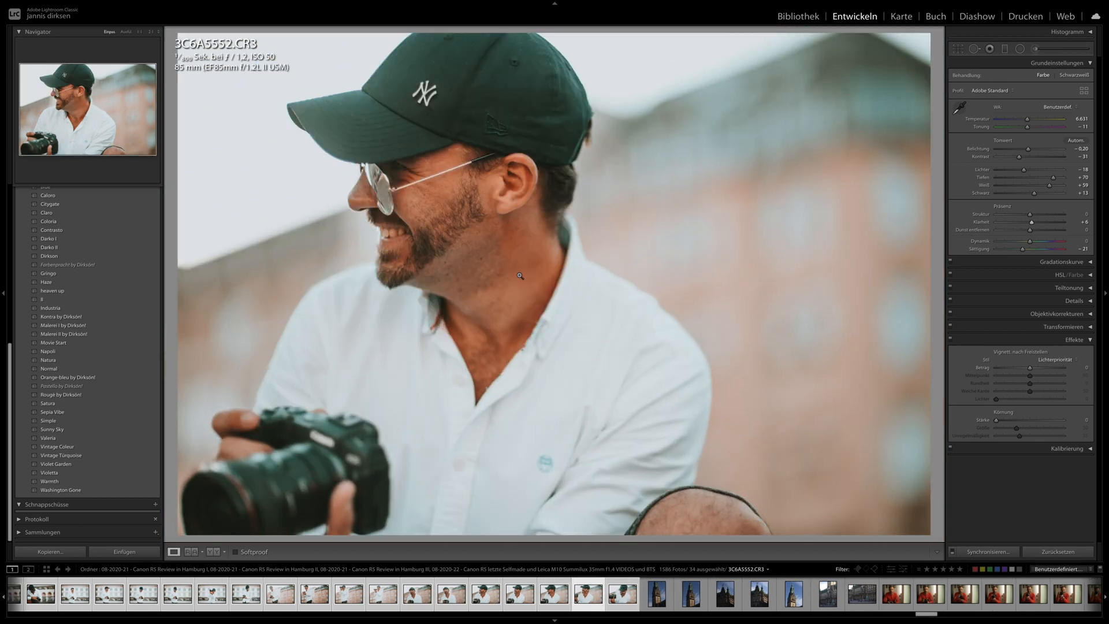
{"action": "key", "text": "Right"}
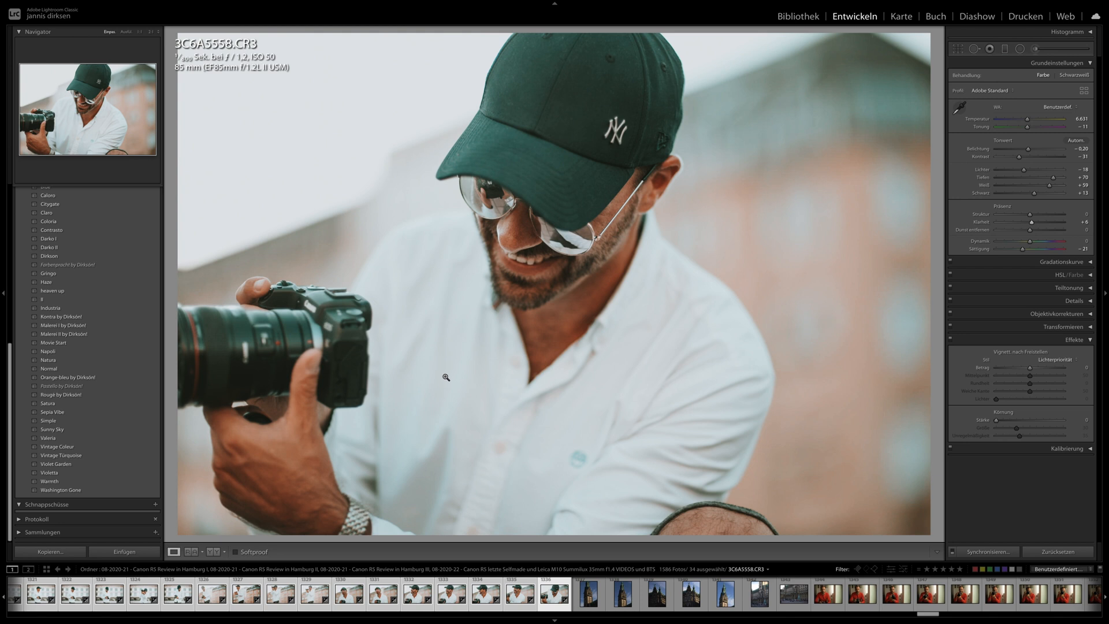
{"action": "key", "text": "Right"}
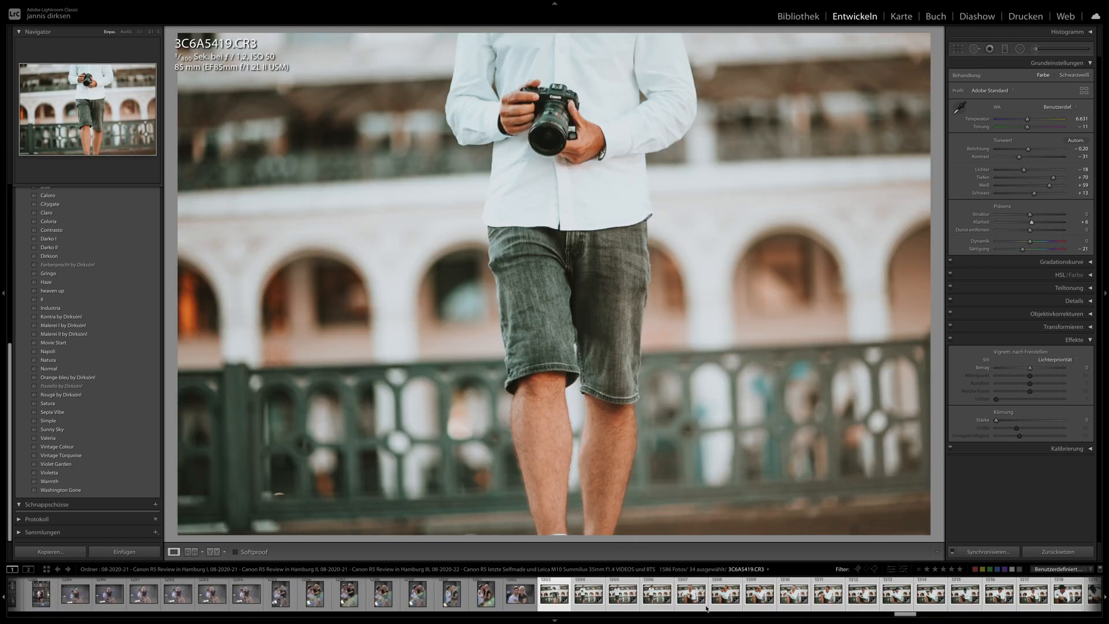
- Open photo IMG_4727.CR3 of the man in the red shirt and inspect the camera and face at 1:1
{"action": "scroll", "coordinate": [692, 614], "scroll_direction": "down", "scroll_amount": 10}
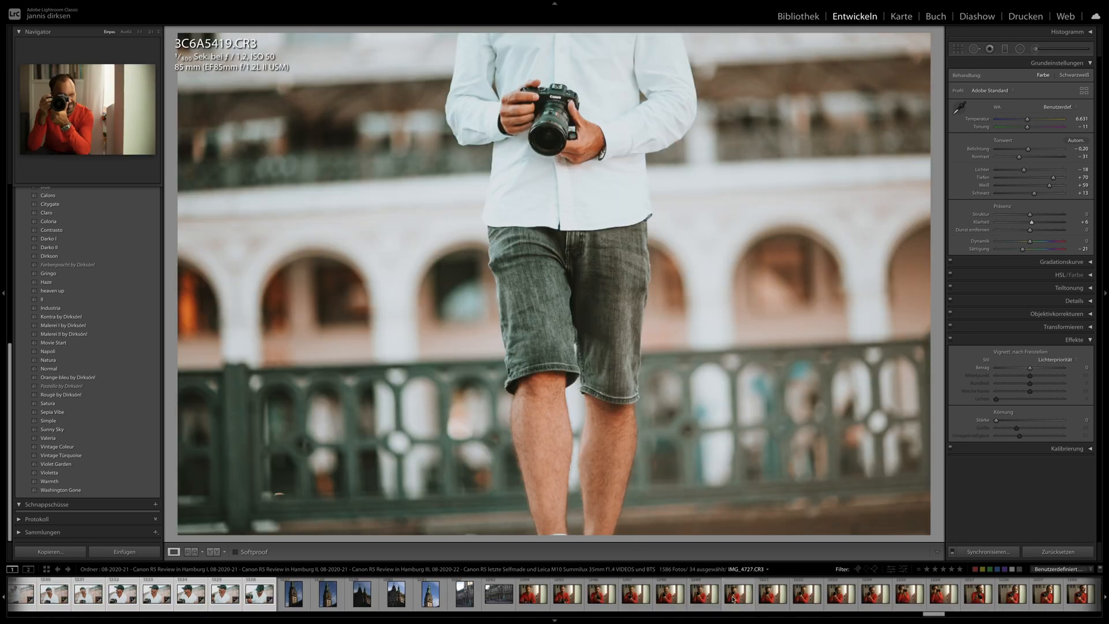
{"action": "left_click", "coordinate": [733, 599]}
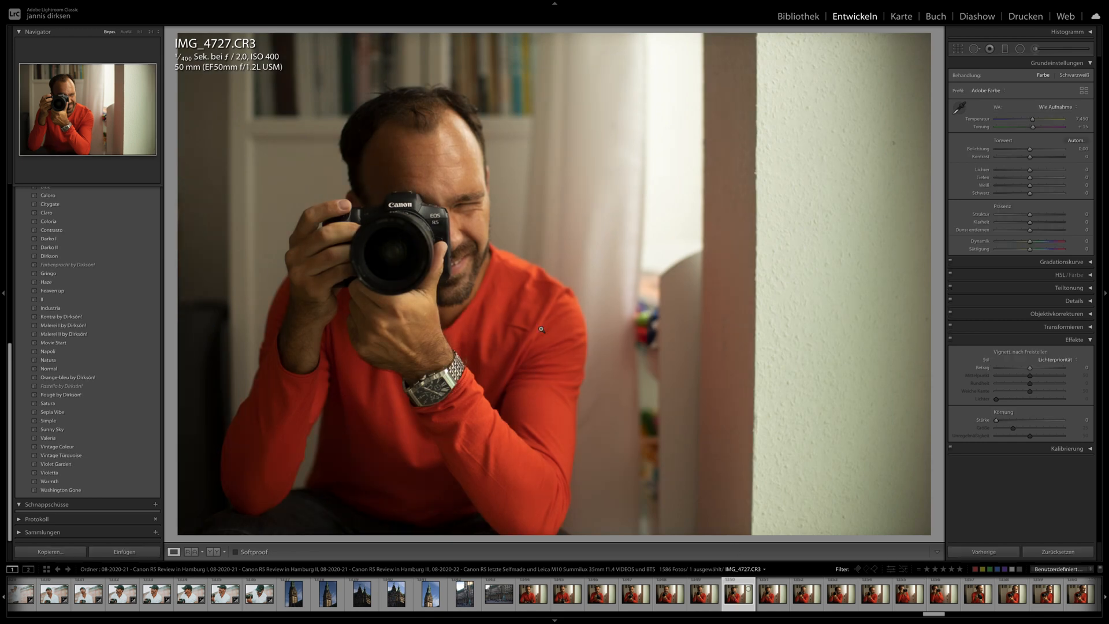
{"action": "left_click", "coordinate": [427, 226]}
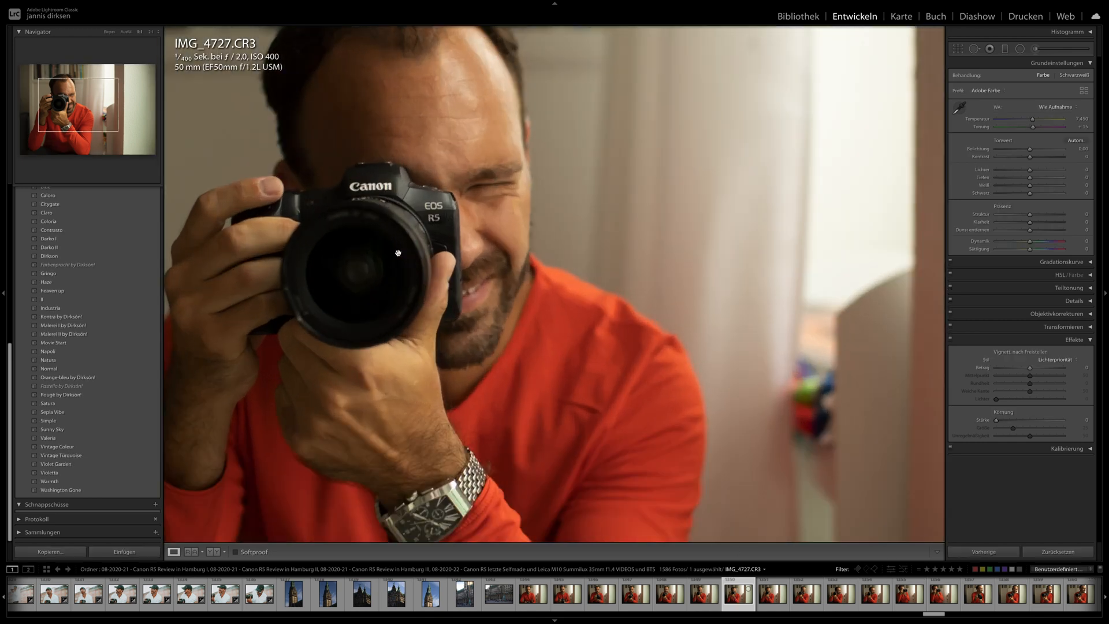
- Check the capture details of IMG_4727.CR3 and open IMG_4735.CR3 and IMG_4771.CR3 to view the man in the red shirt
{"action": "key", "text": "i"}
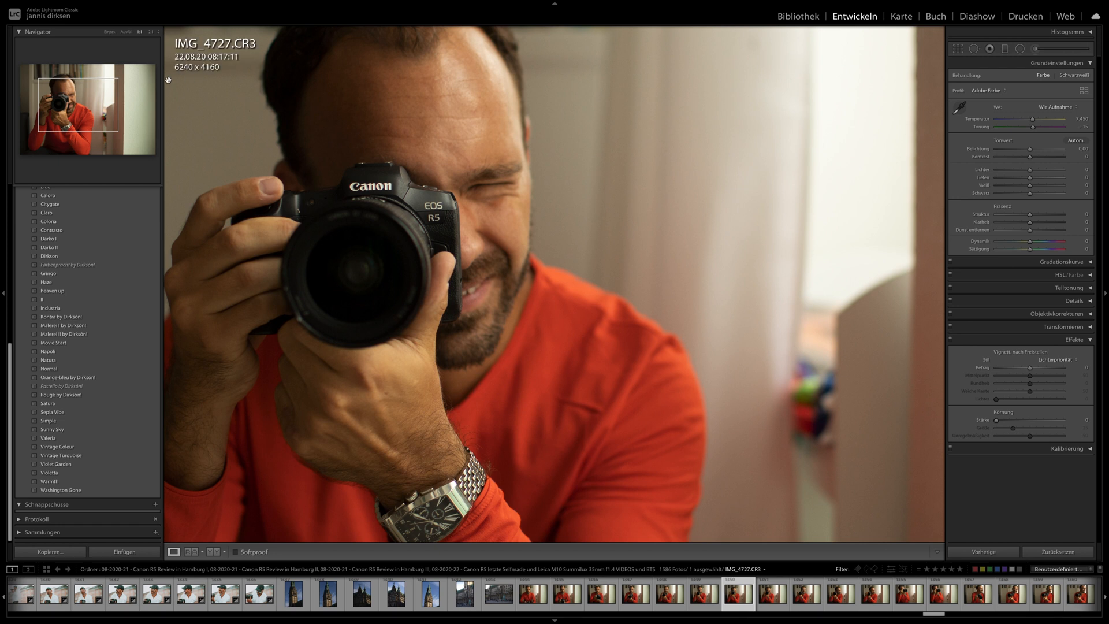
{"action": "key", "text": "i"}
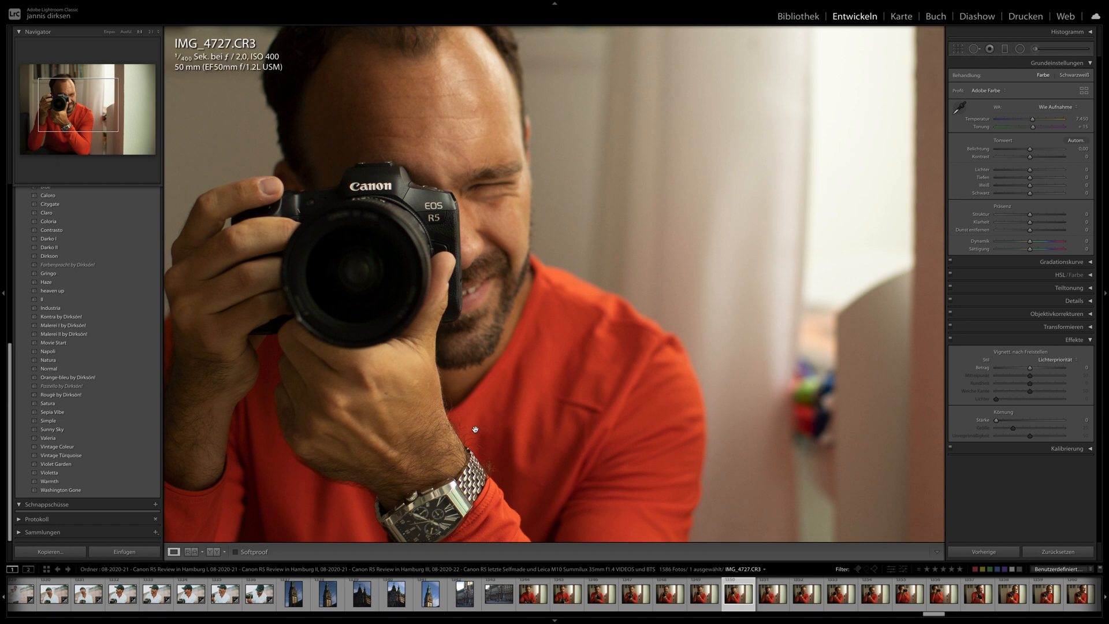
{"action": "left_click", "coordinate": [655, 438]}
{"action": "left_click", "coordinate": [909, 596]}
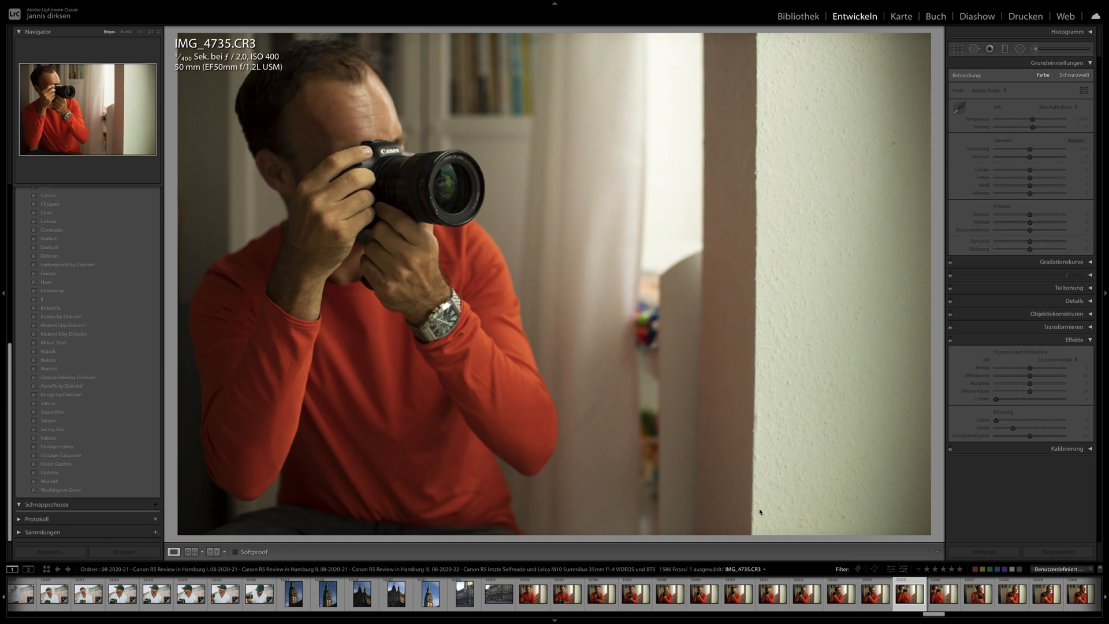
{"action": "scroll", "coordinate": [974, 597], "scroll_direction": "right", "scroll_amount": 5}
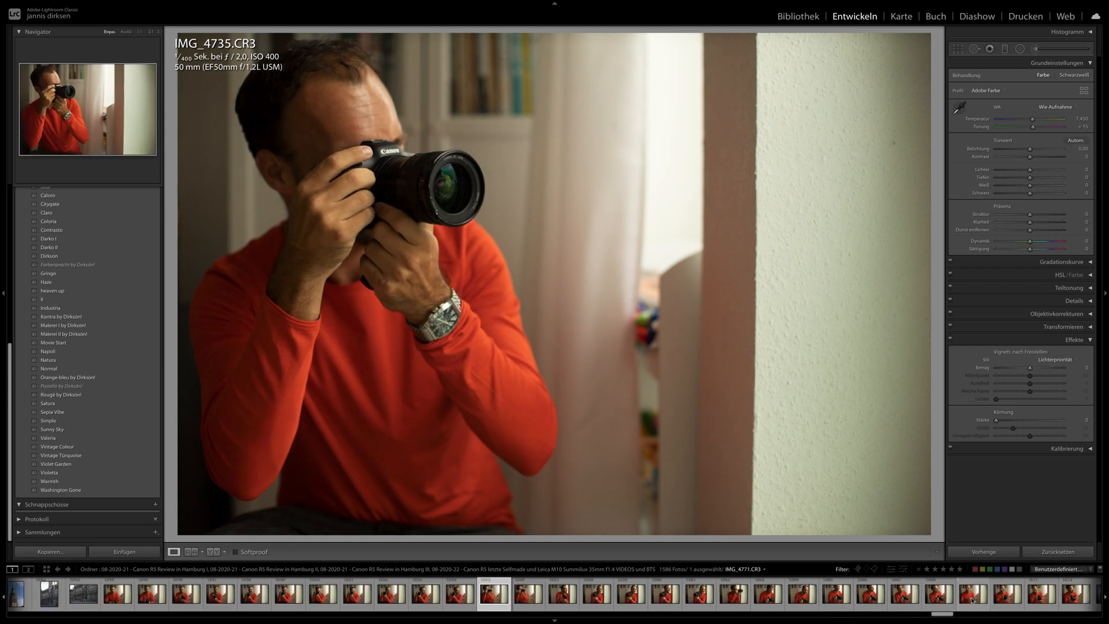
{"action": "left_click", "coordinate": [974, 595]}
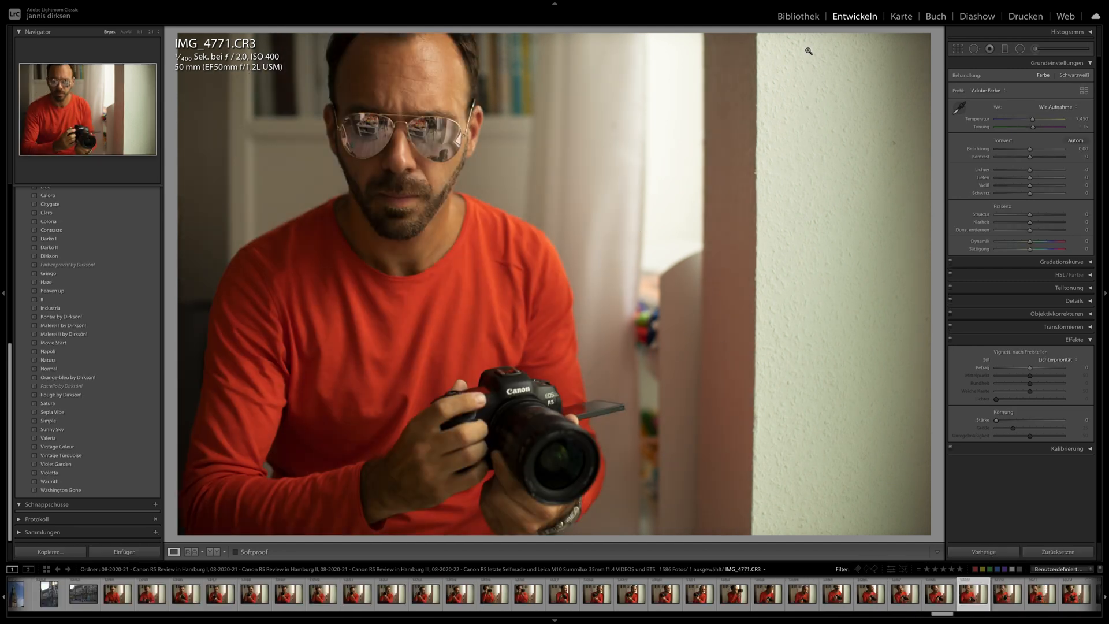
- Return to the library grid, filter the photos by ISO 6400 and switch the filter to ISO 12800
{"action": "left_click", "coordinate": [805, 18]}
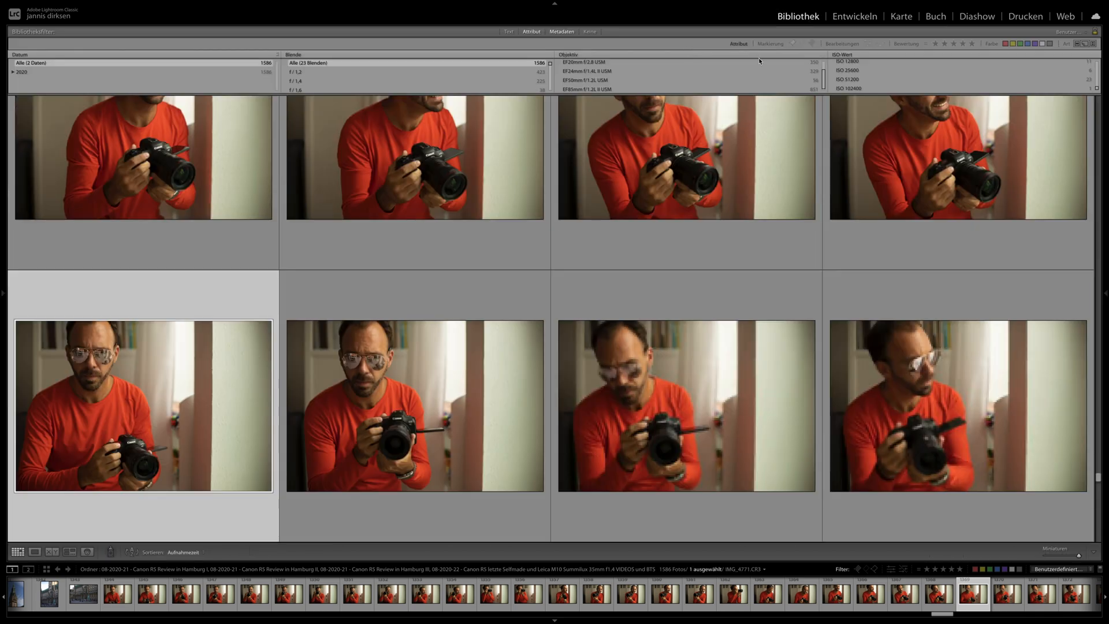
{"action": "scroll", "coordinate": [864, 78], "scroll_direction": "up", "scroll_amount": 2}
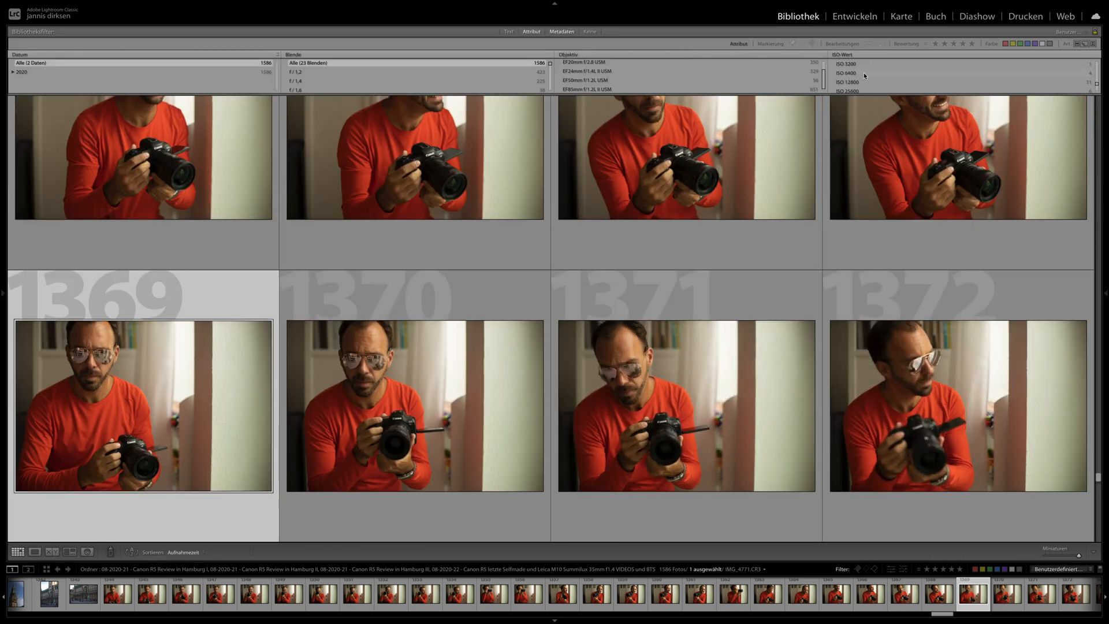
{"action": "left_click", "coordinate": [863, 81]}
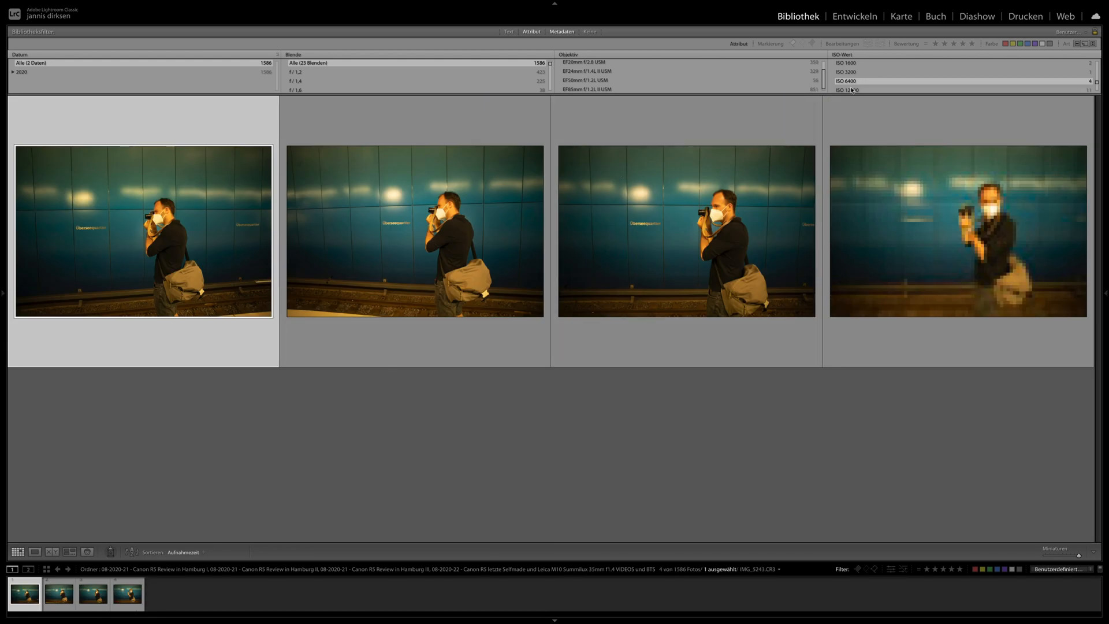
{"action": "scroll", "coordinate": [852, 86], "scroll_direction": "down", "scroll_amount": 1}
{"action": "left_click", "coordinate": [851, 85]}
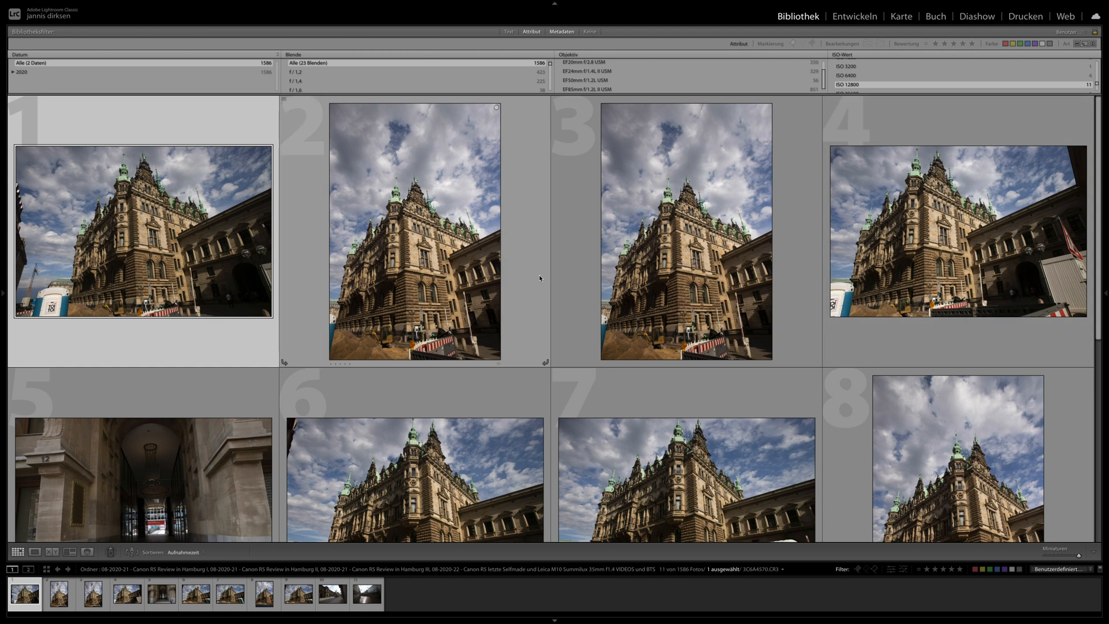
{"action": "scroll", "coordinate": [539, 277], "scroll_direction": "down", "scroll_amount": 3}
{"action": "scroll", "coordinate": [539, 277], "scroll_direction": "up", "scroll_amount": 2}
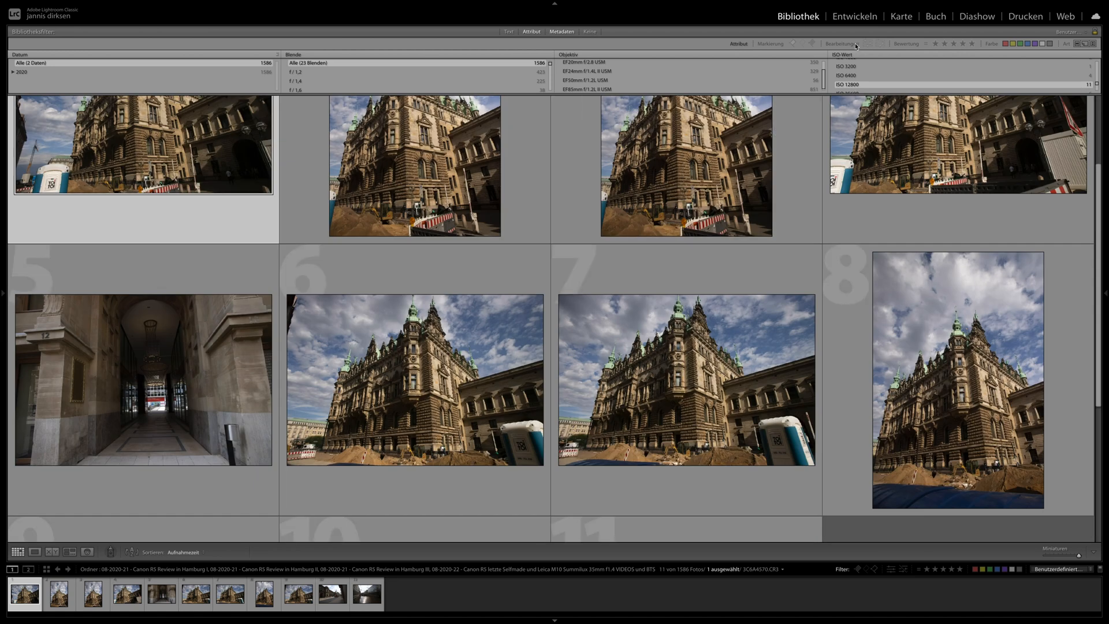
- Open 3C6A4572.CR3 for developing, advance to 3C6A4573.CR3 and inspect the building's facade at 1:1
{"action": "key", "text": "Right"}
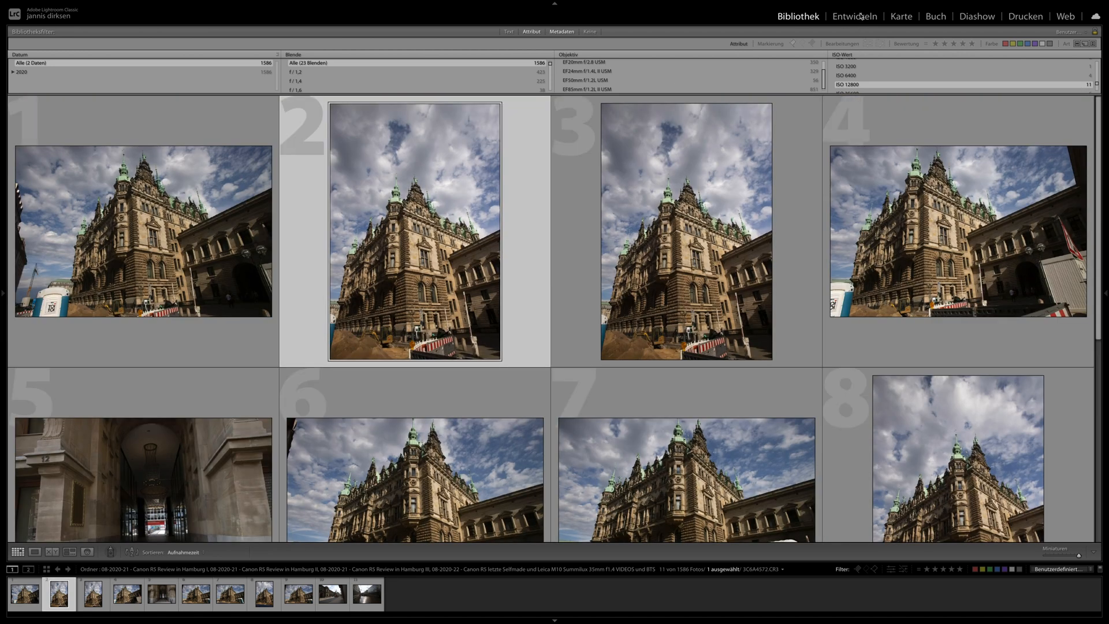
{"action": "key", "text": "d"}
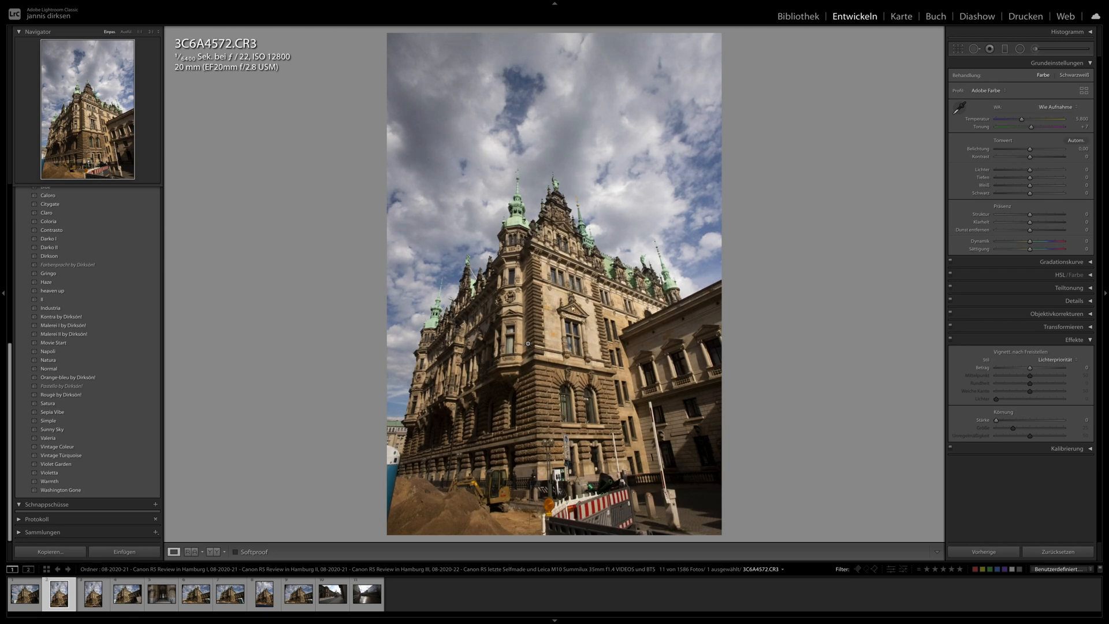
{"action": "key", "text": "Right"}
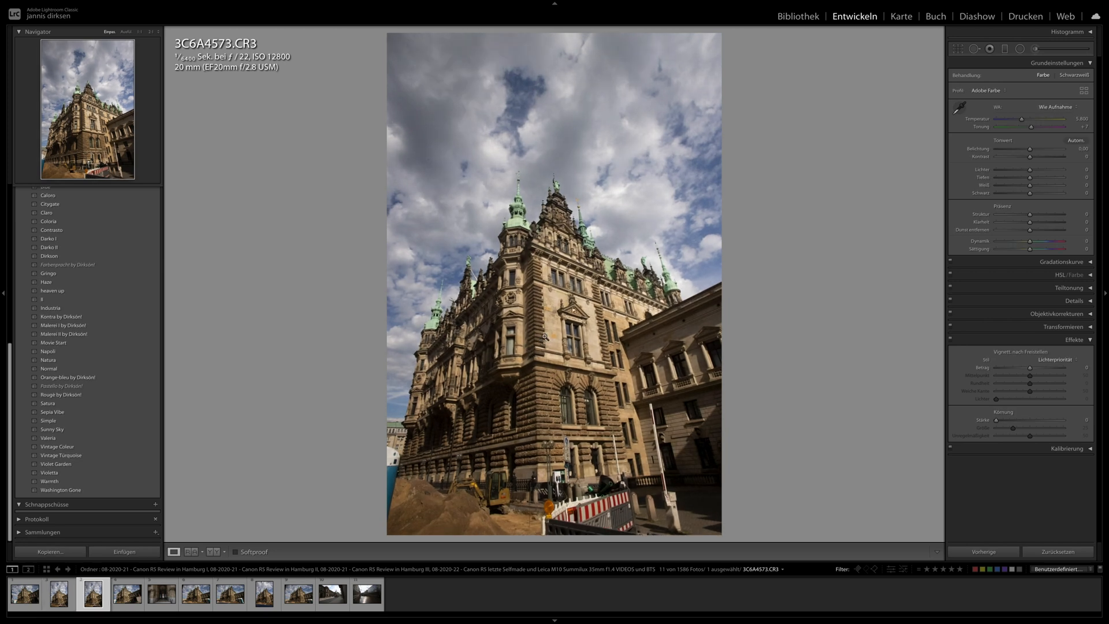
{"action": "left_click", "coordinate": [545, 312]}
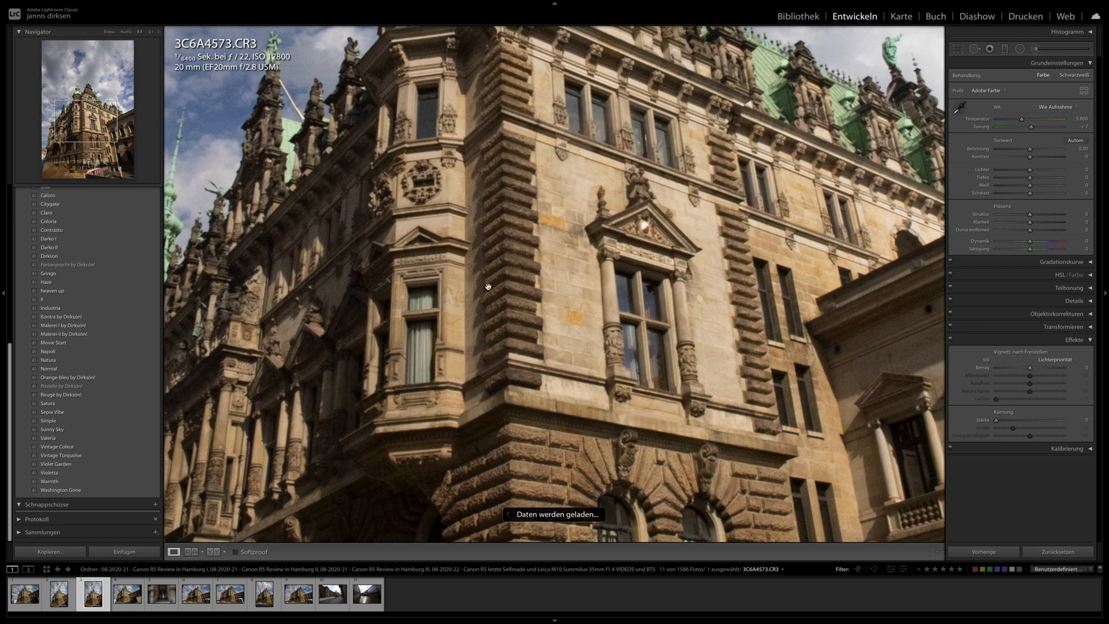
{"action": "left_click_drag", "start_coordinate": [456, 251], "coordinate": [495, 399]}
{"action": "left_click_drag", "start_coordinate": [549, 184], "coordinate": [533, 148]}
{"action": "left_click_drag", "start_coordinate": [513, 356], "coordinate": [494, 116]}
- Go past 3C6A4574.CR3 and 3C6A4576.CR3 to 3C6A4577.CR3 and inspect its facade, towers and sky at 1:1
{"action": "key", "text": "Right"}
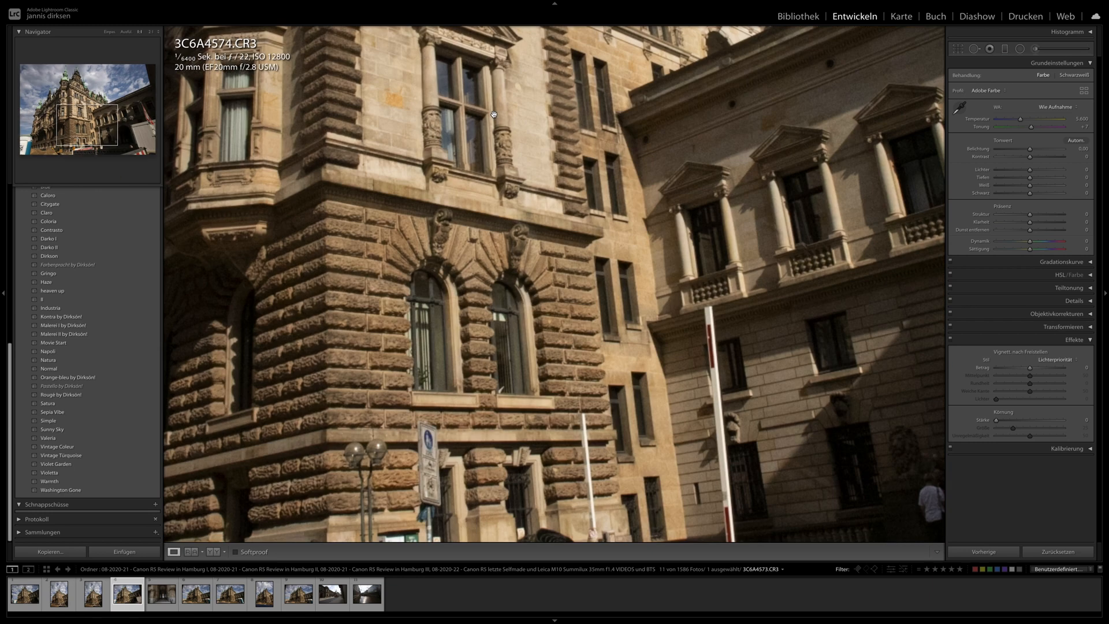
{"action": "key", "text": "Right"}
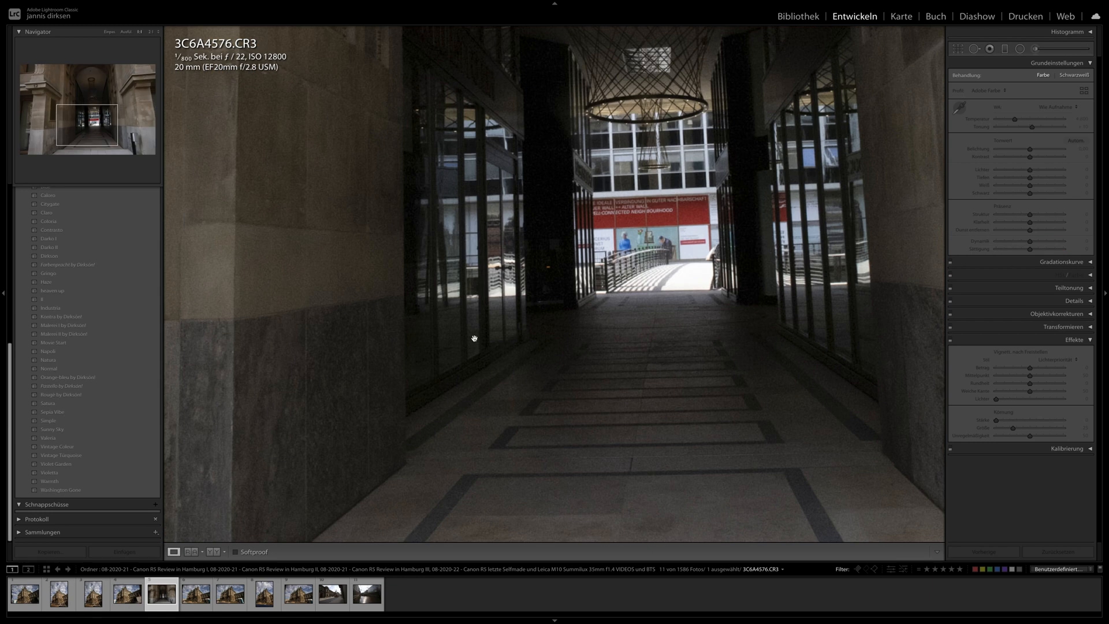
{"action": "key", "text": "Right"}
{"action": "key", "text": "Right"}
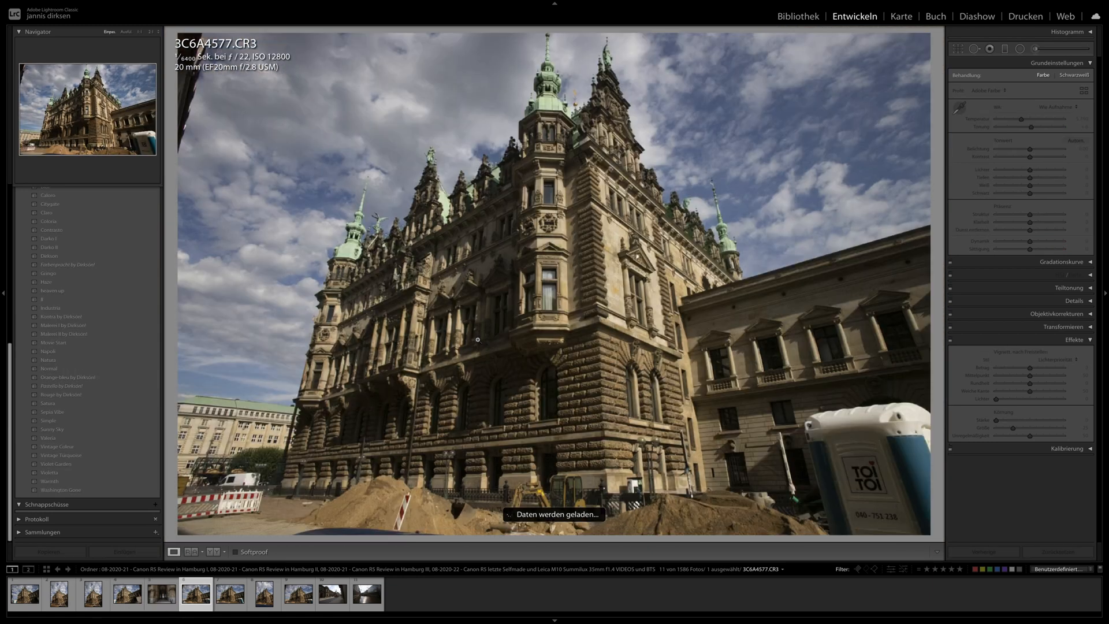
{"action": "left_click", "coordinate": [554, 256]}
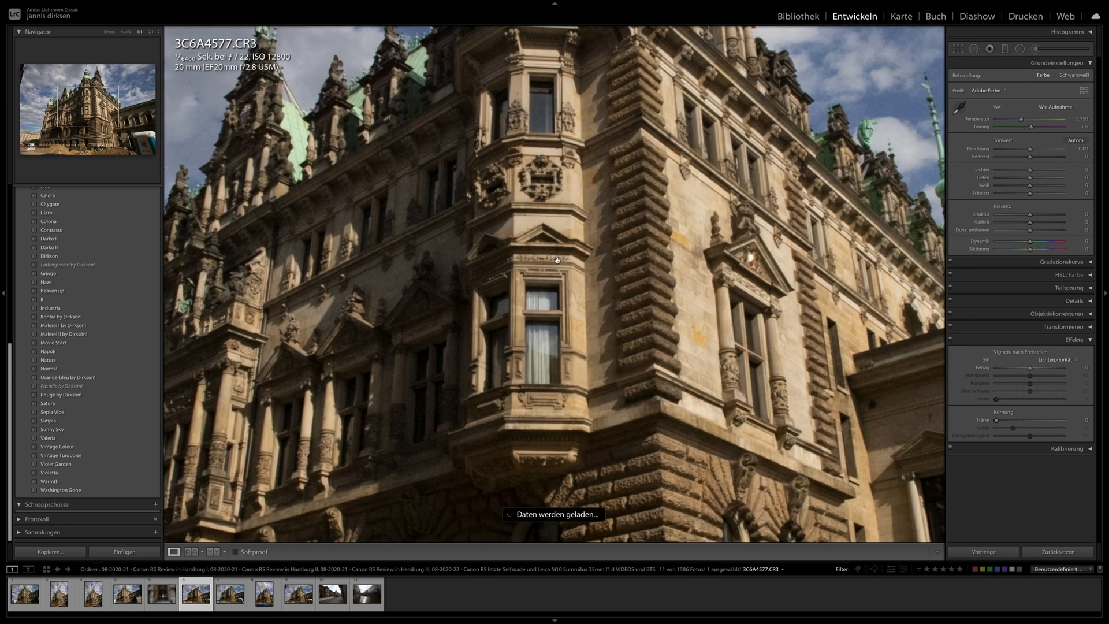
{"action": "left_click_drag", "start_coordinate": [354, 317], "coordinate": [622, 333]}
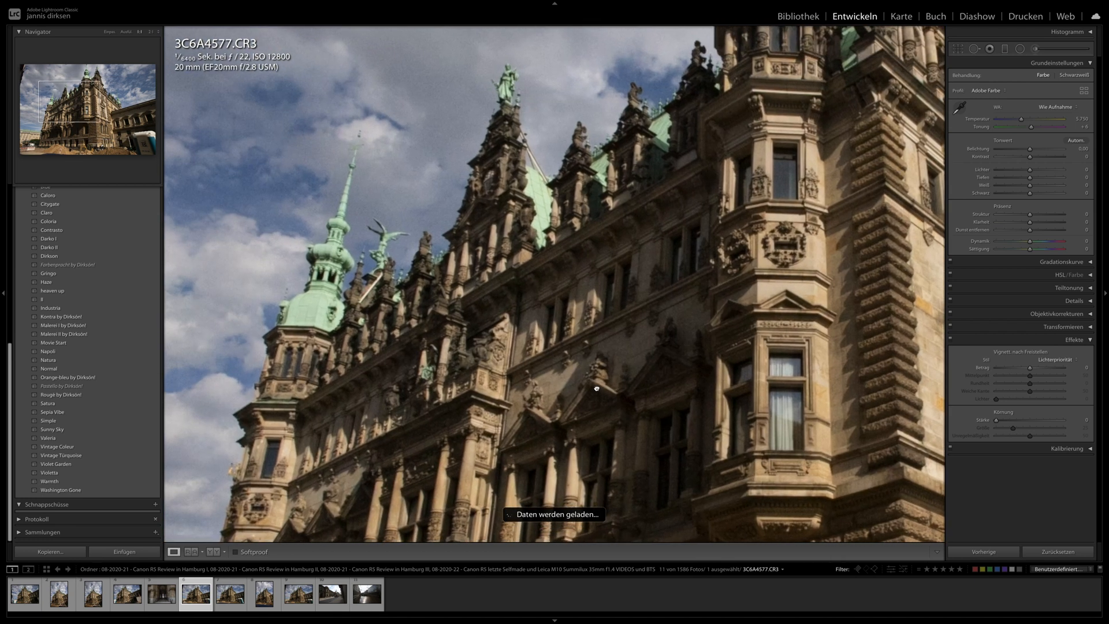
{"action": "left_click_drag", "start_coordinate": [777, 214], "coordinate": [470, 403]}
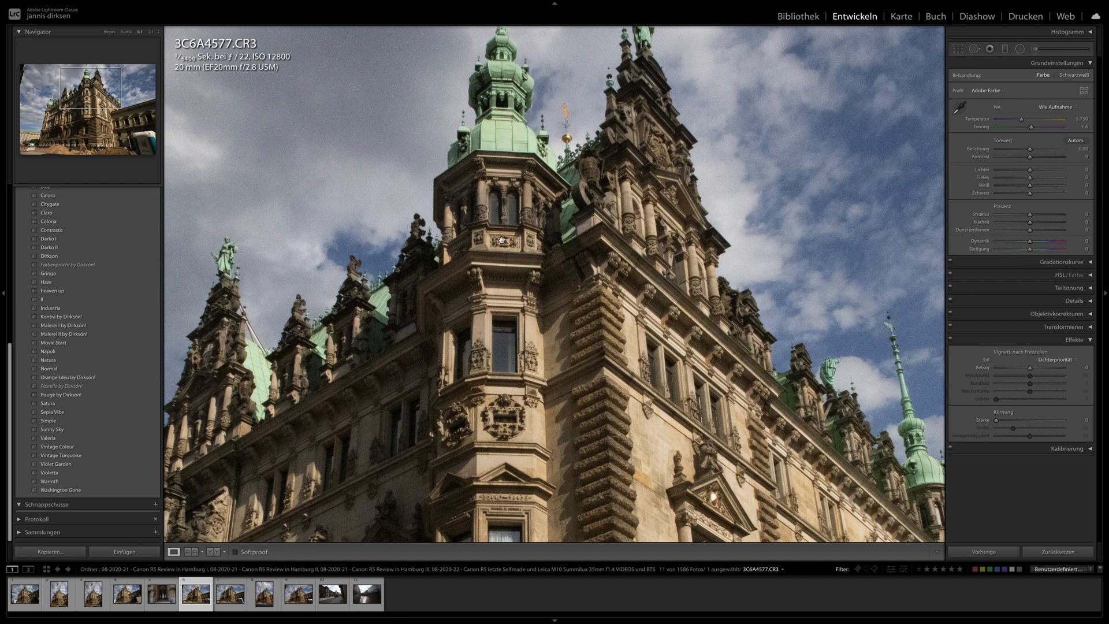
{"action": "left_click_drag", "start_coordinate": [538, 249], "coordinate": [625, 223]}
{"action": "left_click_drag", "start_coordinate": [428, 320], "coordinate": [419, 172]}
{"action": "left_click", "coordinate": [533, 286]}
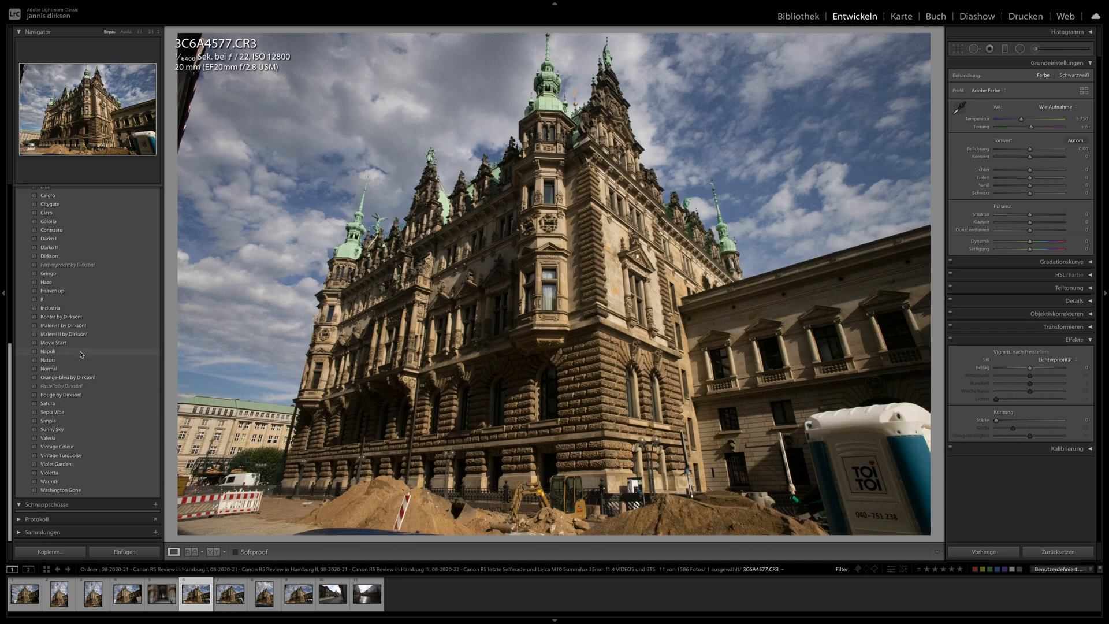
- Apply the Malerei I preset to 3C6A4577.CR3 and set its exposure to -0.30
{"action": "left_click", "coordinate": [56, 316]}
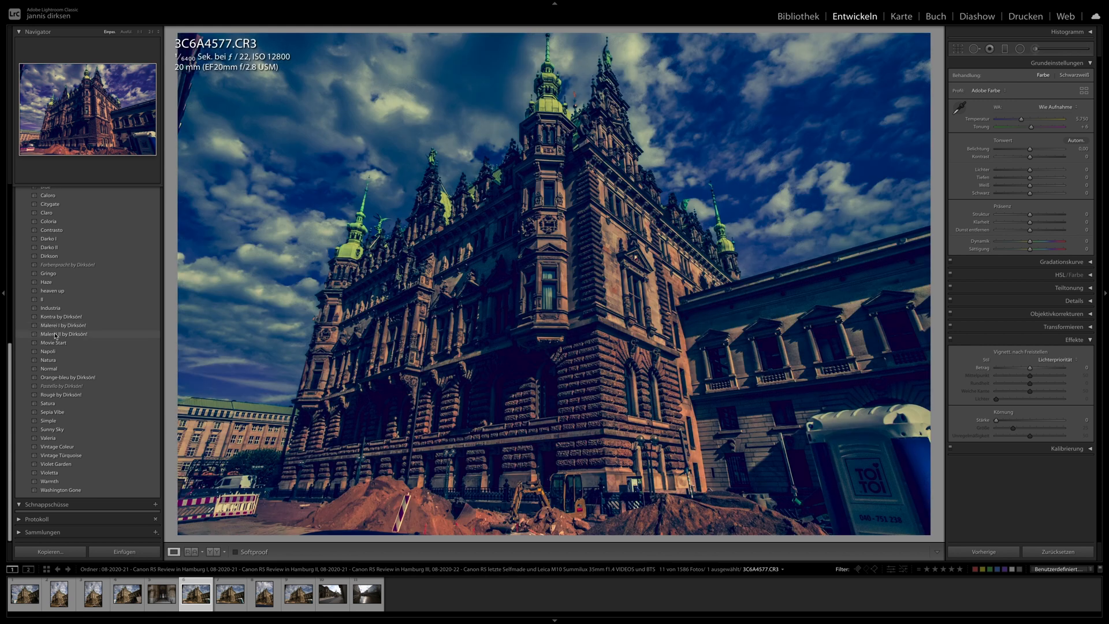
{"action": "left_click", "coordinate": [58, 326]}
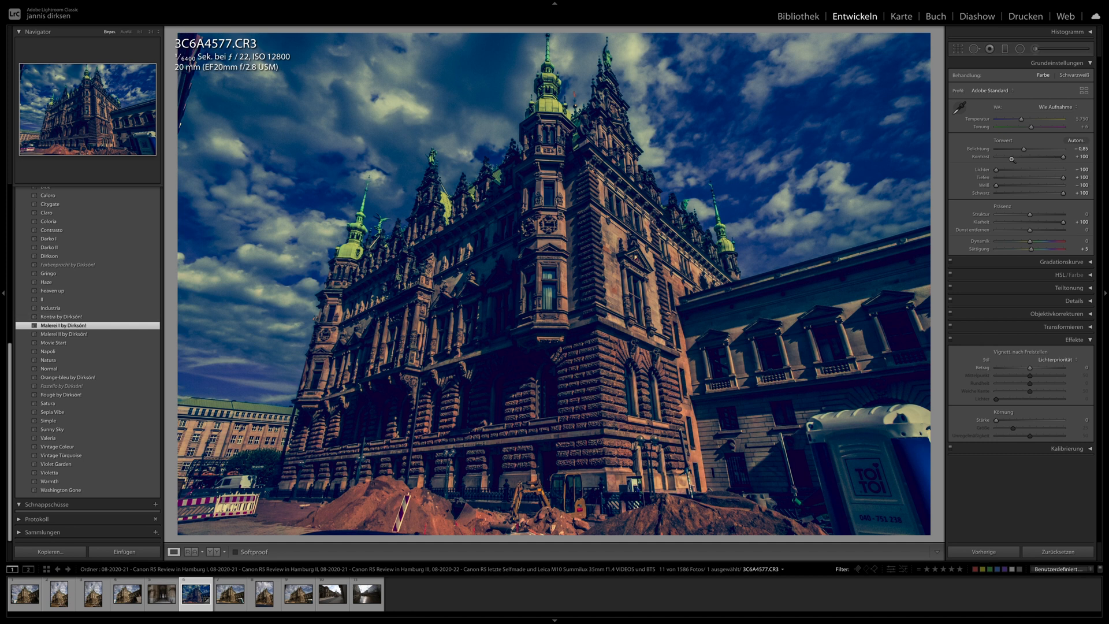
{"action": "left_click_drag", "start_coordinate": [1024, 153], "coordinate": [1029, 154]}
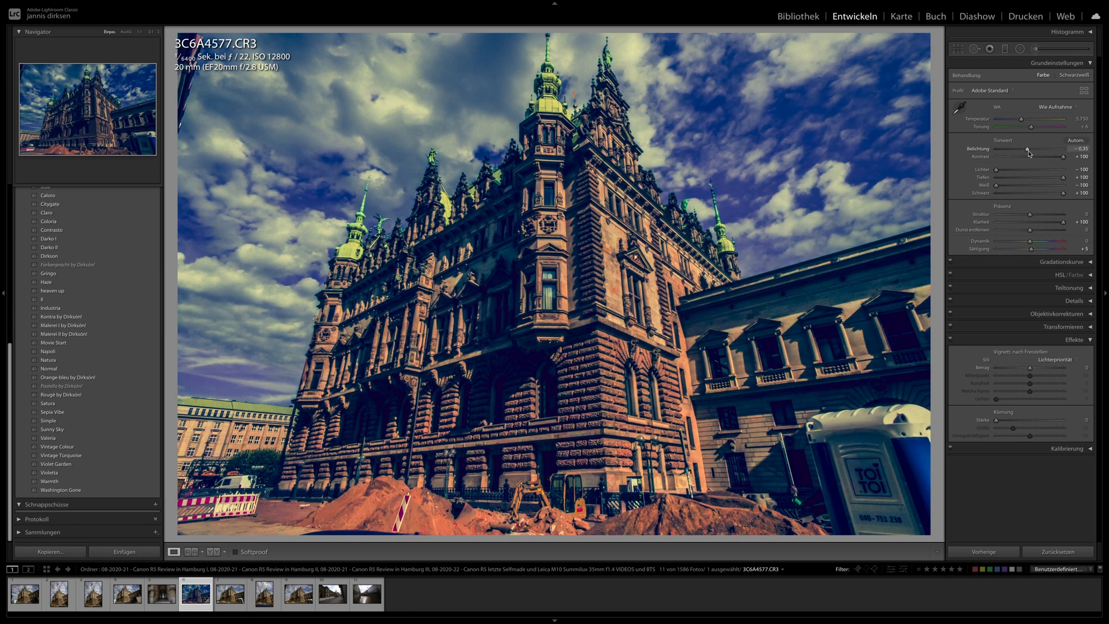
- Synchronize the develop settings of 3C6A4577.CR3 to all filtered ISO 12800 photos
{"action": "key", "text": "ctrl+a"}
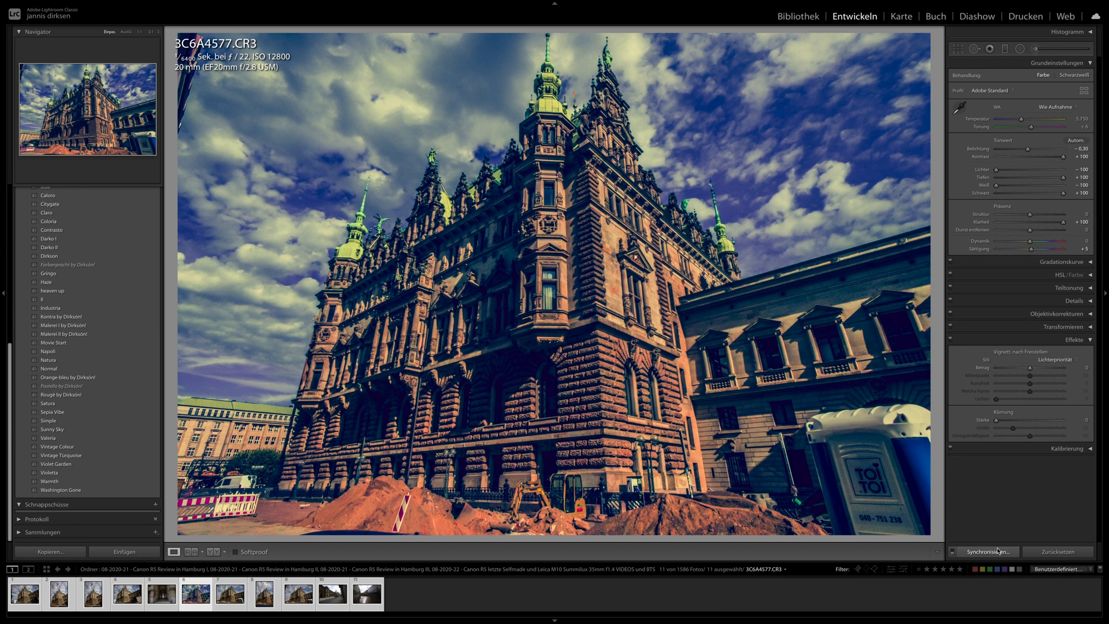
{"action": "left_click", "coordinate": [984, 551]}
{"action": "key", "text": "Return"}
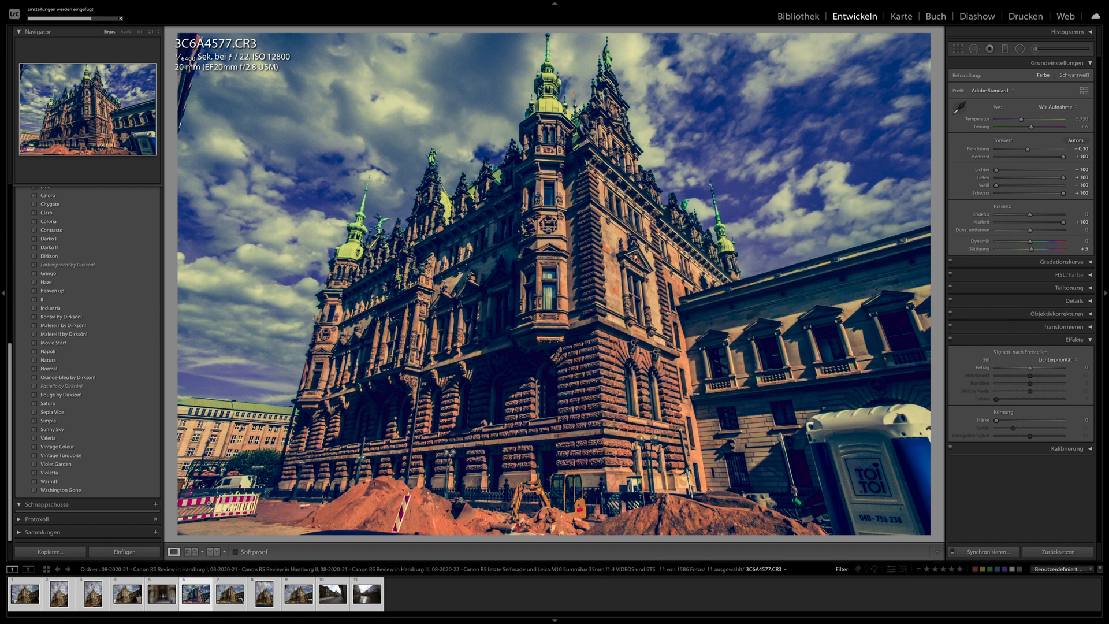
- Open 3C6A4570.CR3, set its exposure to +0.10 and crop the image slightly tighter
{"action": "left_click", "coordinate": [25, 601]}
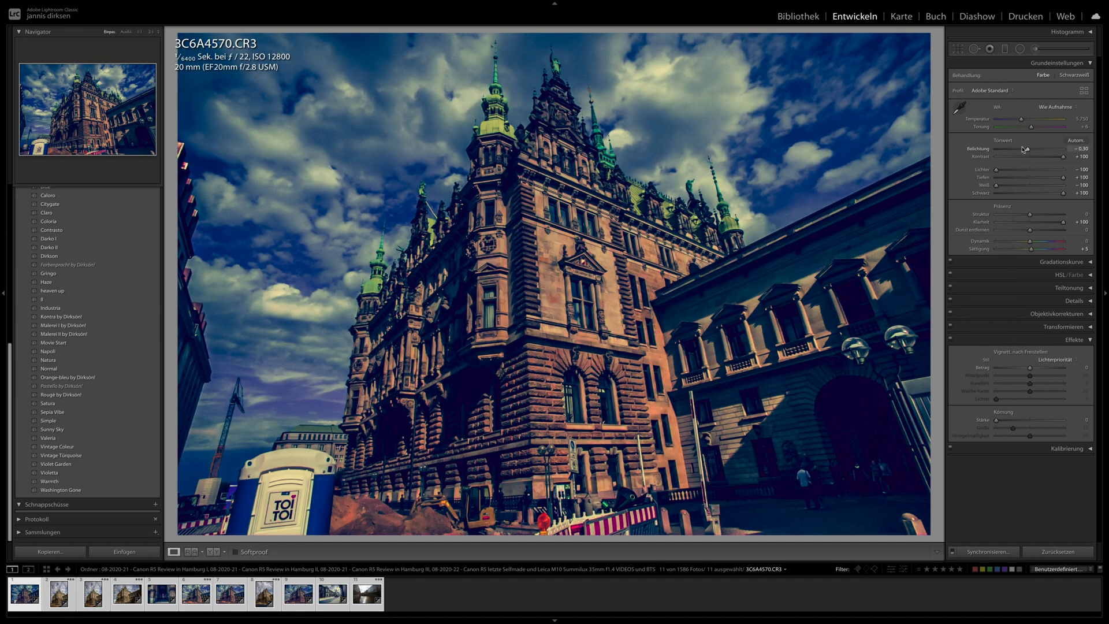
{"action": "left_click_drag", "start_coordinate": [1028, 149], "coordinate": [1030, 149]}
{"action": "left_click", "coordinate": [957, 49]}
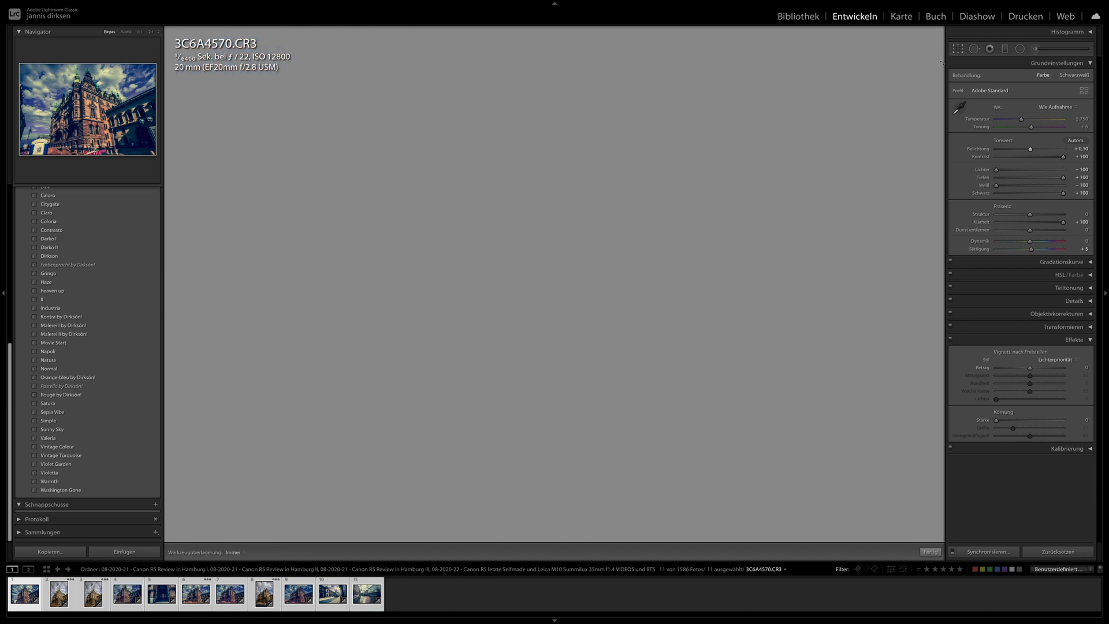
{"action": "key", "text": "r"}
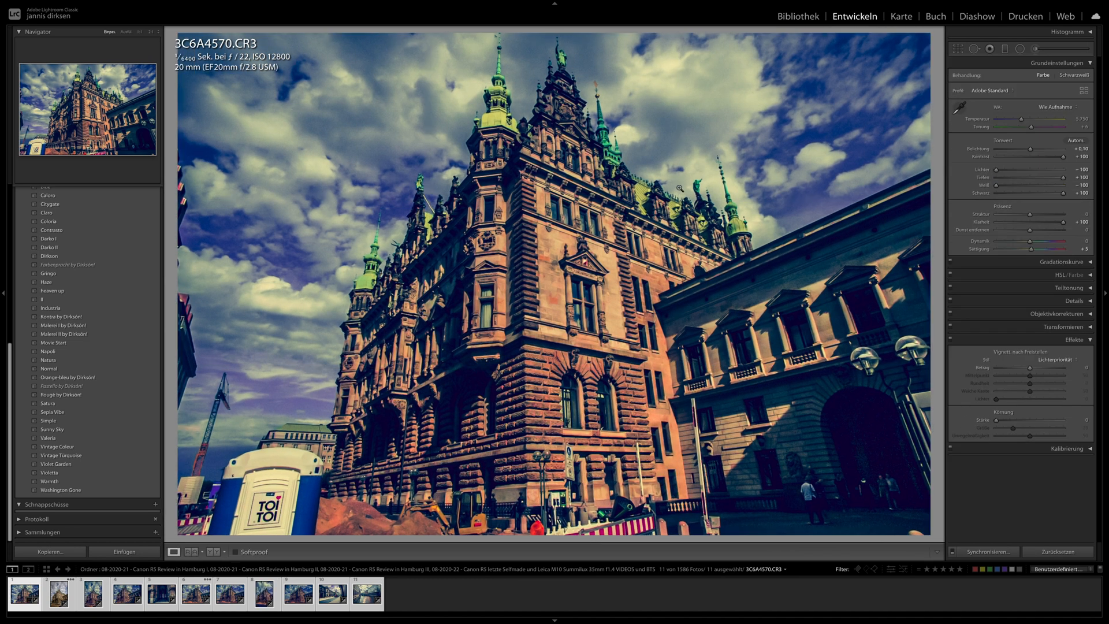
- Inspect the facade and towers of 3C6A4570.CR3 at 1:1 and cycle through its capture info display
{"action": "left_click", "coordinate": [587, 223]}
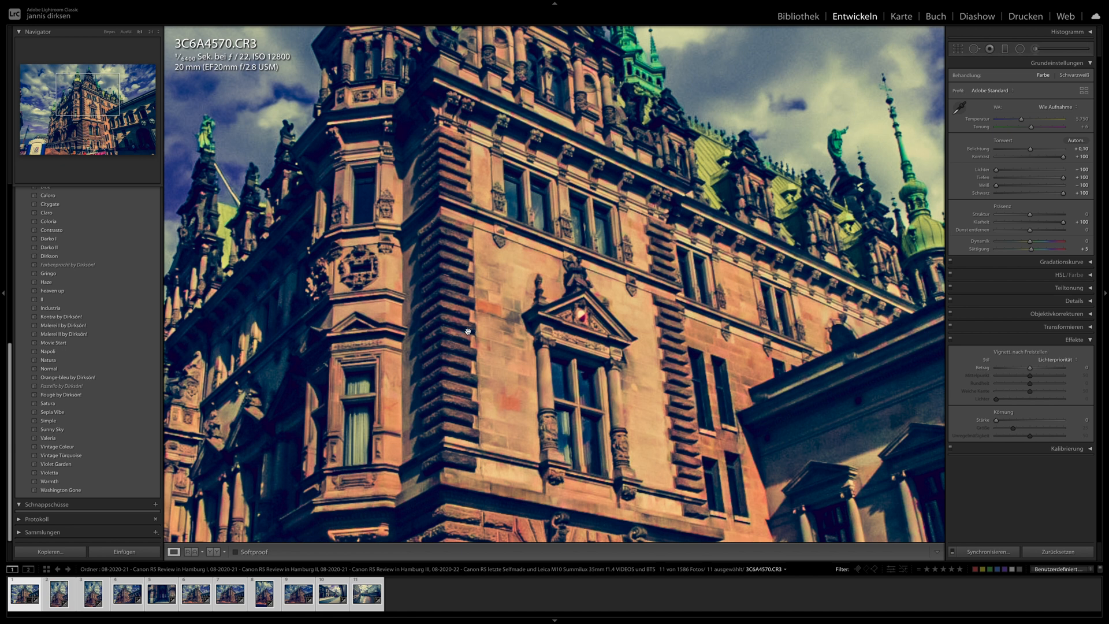
{"action": "key", "text": "i"}
{"action": "key", "text": "i"}
{"action": "key", "text": "i"}
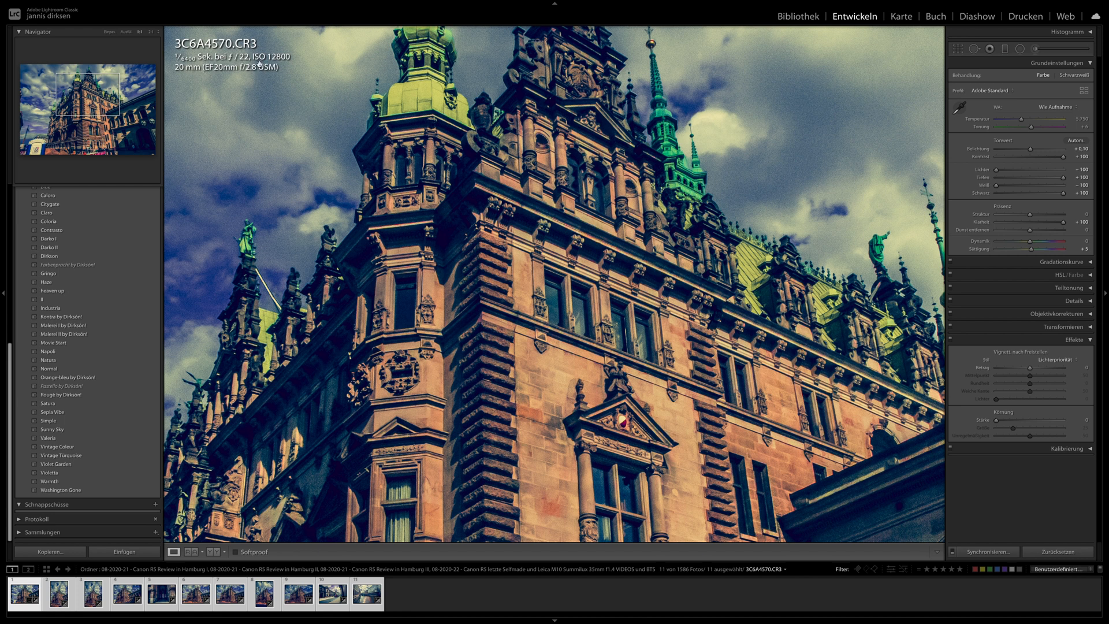
{"action": "left_click_drag", "start_coordinate": [435, 245], "coordinate": [398, 161]}
{"action": "left_click", "coordinate": [469, 212]}
- Review the synchronized building photos from 3C6A4572.CR3 through 3C6A4577.CR3 in full view
{"action": "key", "text": "Right"}
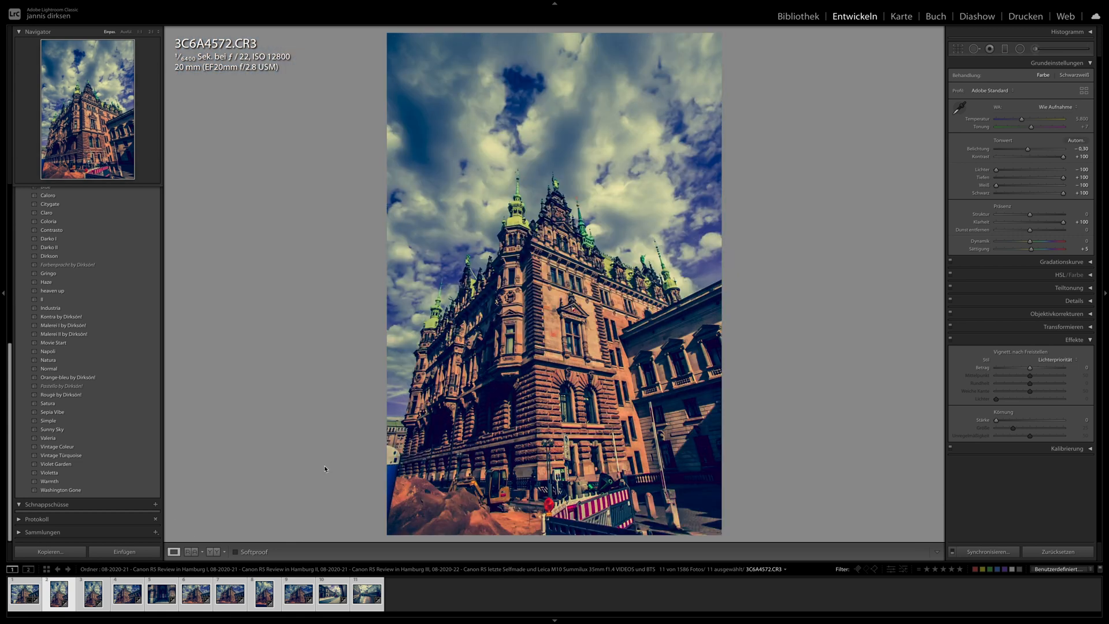
{"action": "key", "text": "Right"}
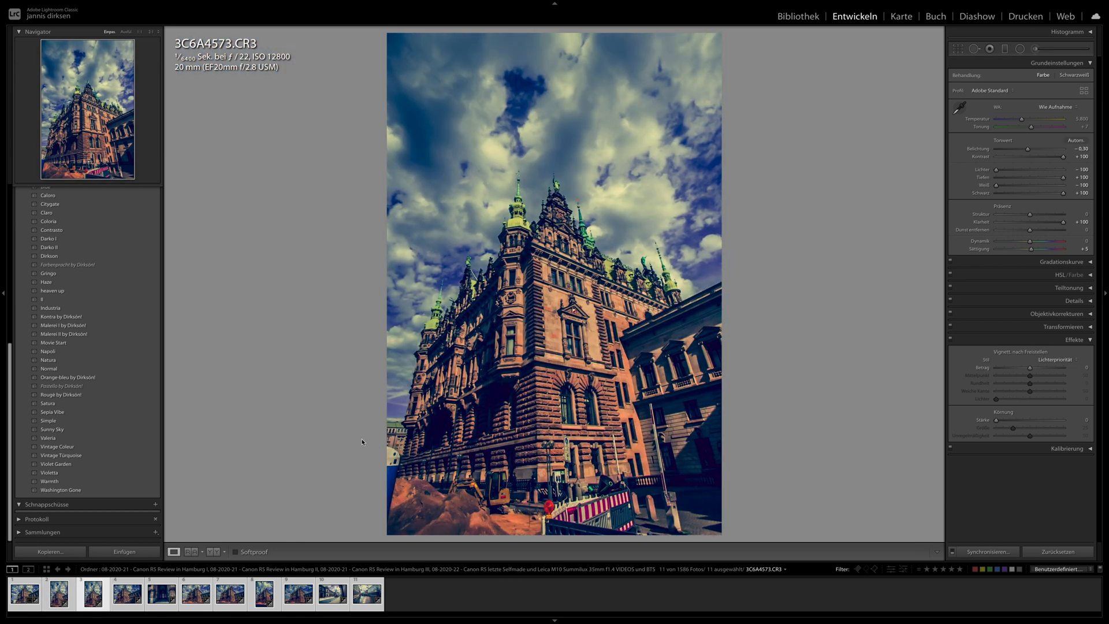
{"action": "key", "text": "Right"}
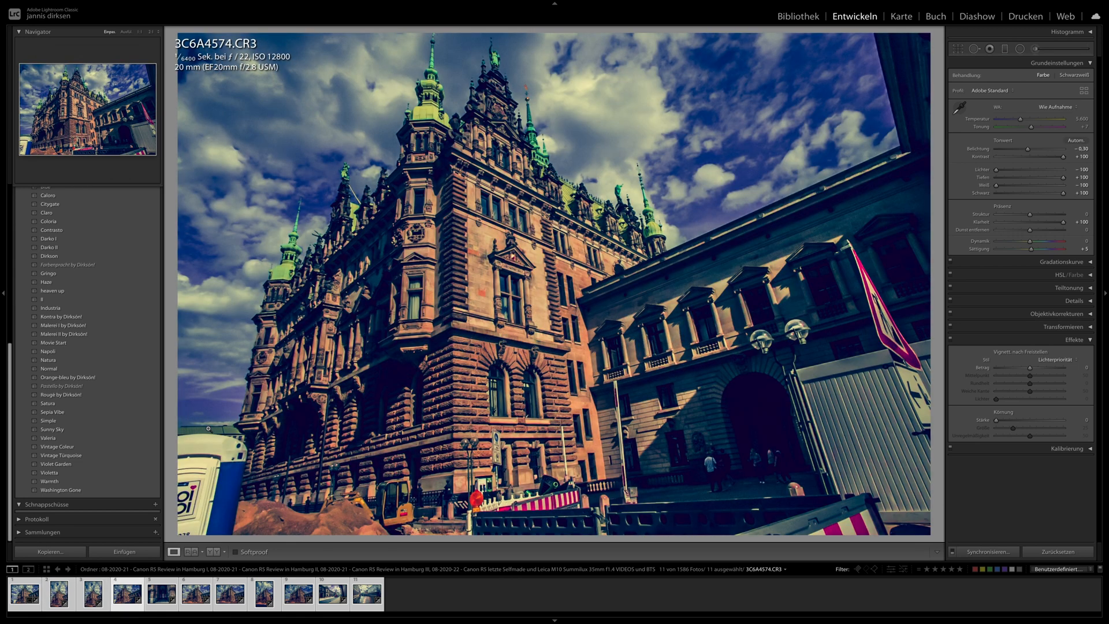
{"action": "key", "text": "Right"}
- Review the remaining ISO 12800 photos from 3C6A4582.CR3 through 3C6A4592.CR3 in full view
{"action": "key", "text": "Right"}
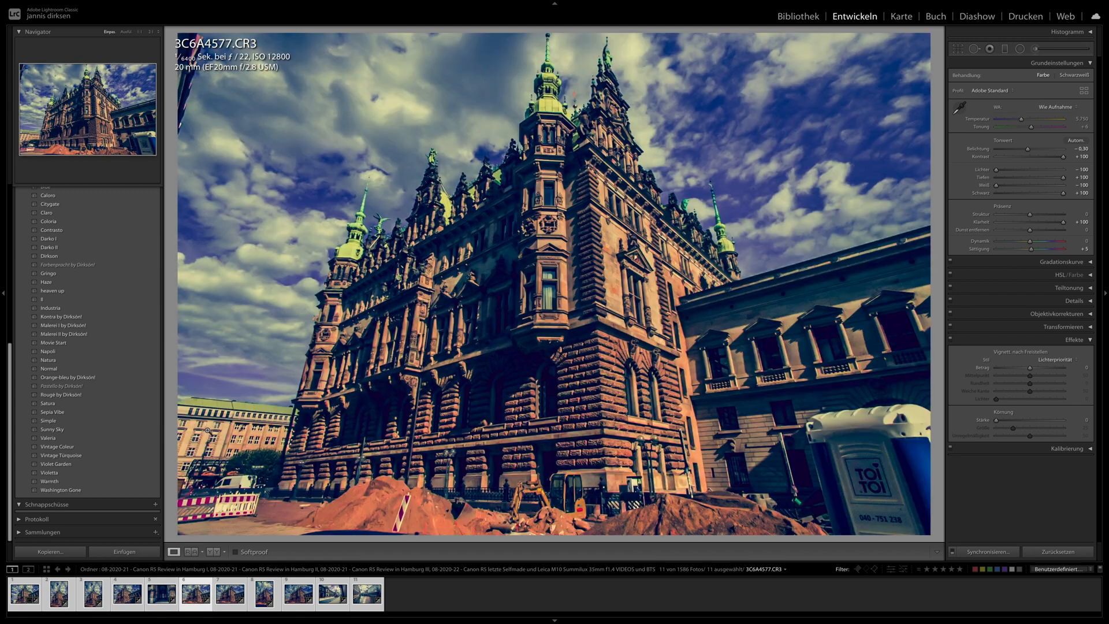
{"action": "key", "text": "Right"}
{"action": "key", "text": "Right"}
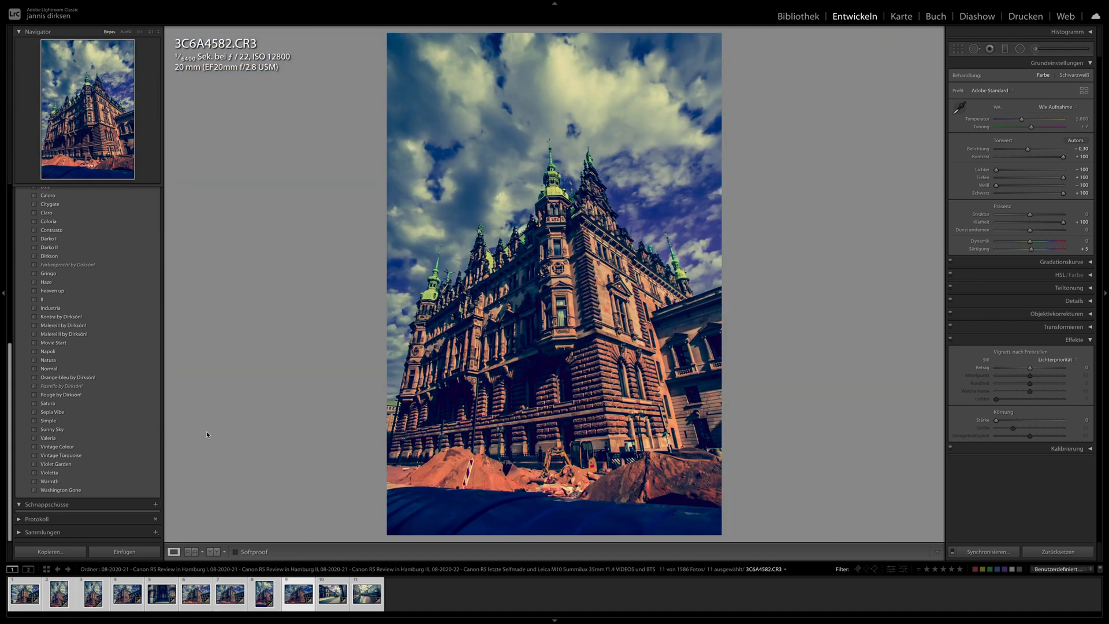
{"action": "key", "text": "Right"}
{"action": "key", "text": "Right"}
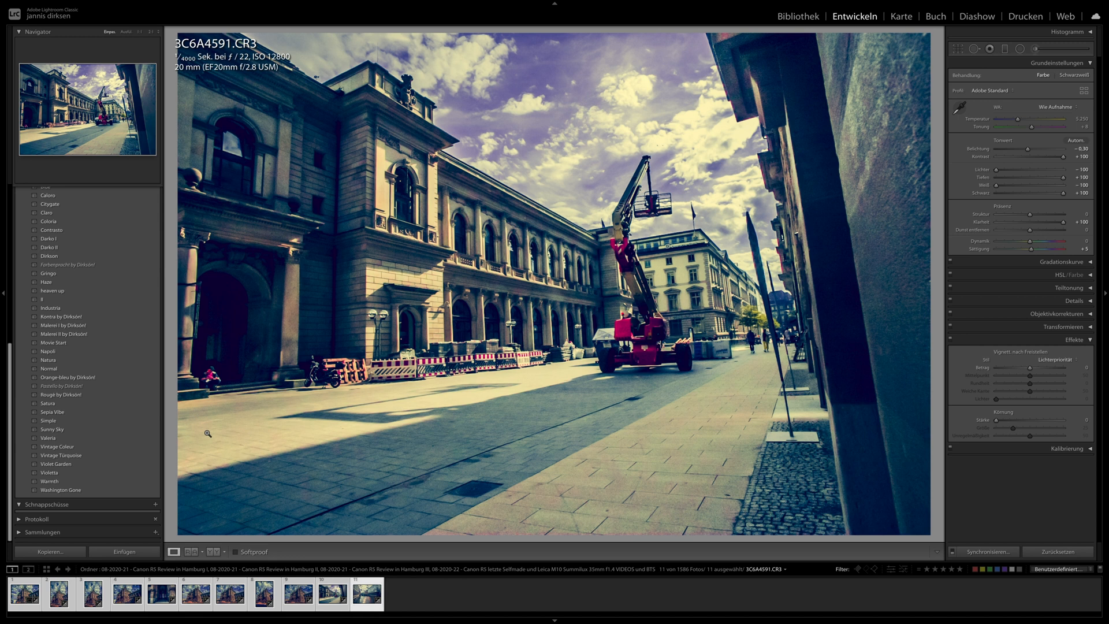
{"action": "key", "text": "Right"}
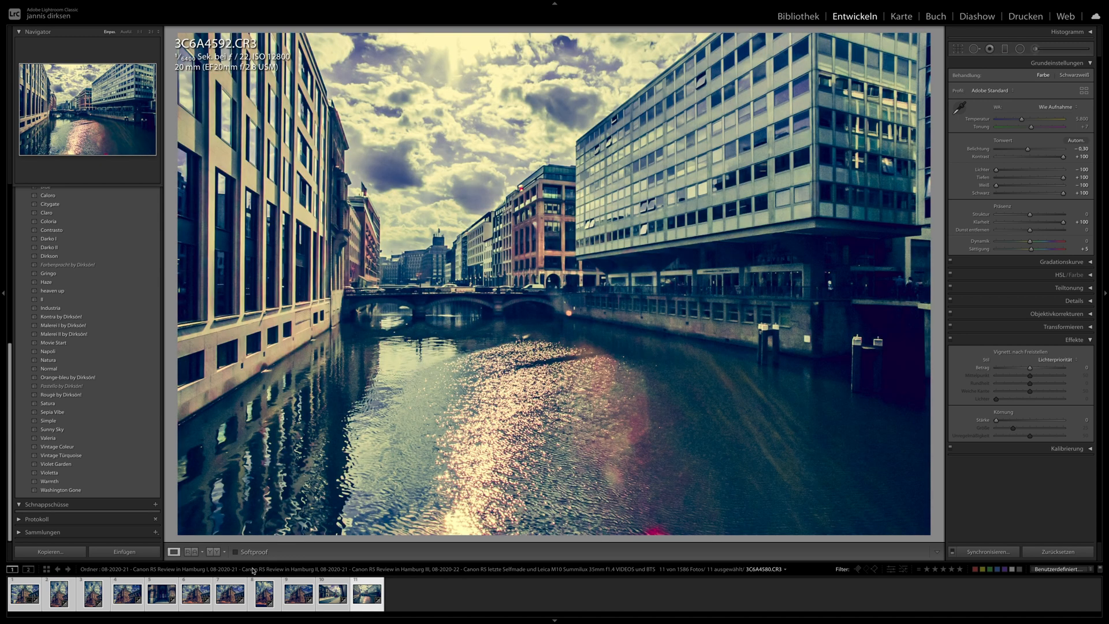
- Inspect the buildings, bridge and sky of the canal photo 3C6A4592.CR3 at 1:1 and view 3C6A4587.CR3 in full
{"action": "left_click", "coordinate": [384, 306]}
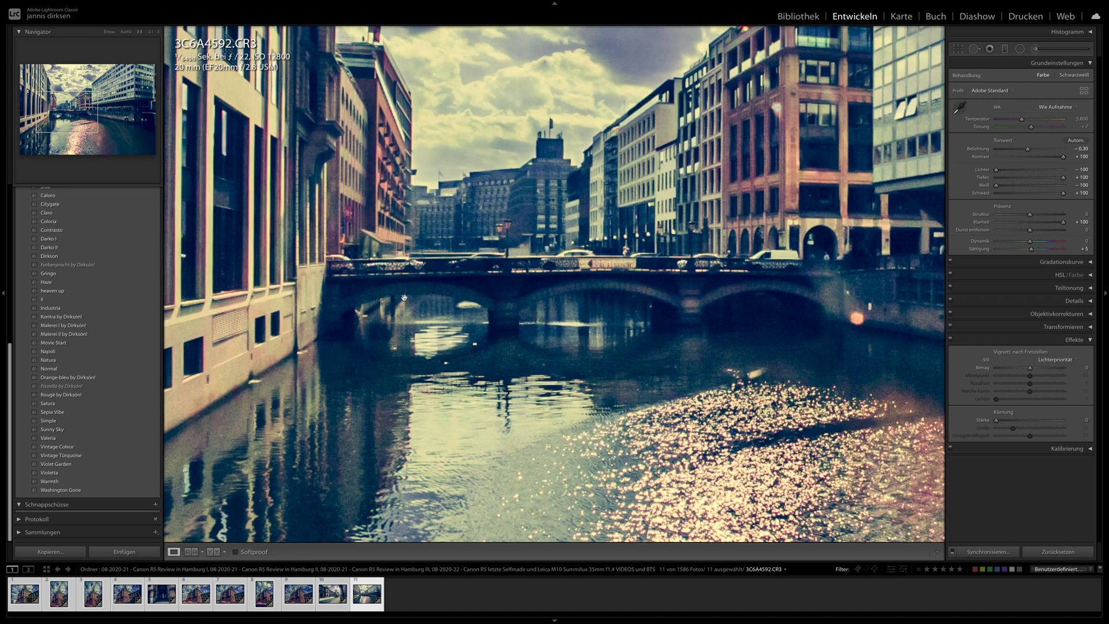
{"action": "left_click_drag", "start_coordinate": [419, 296], "coordinate": [522, 453]}
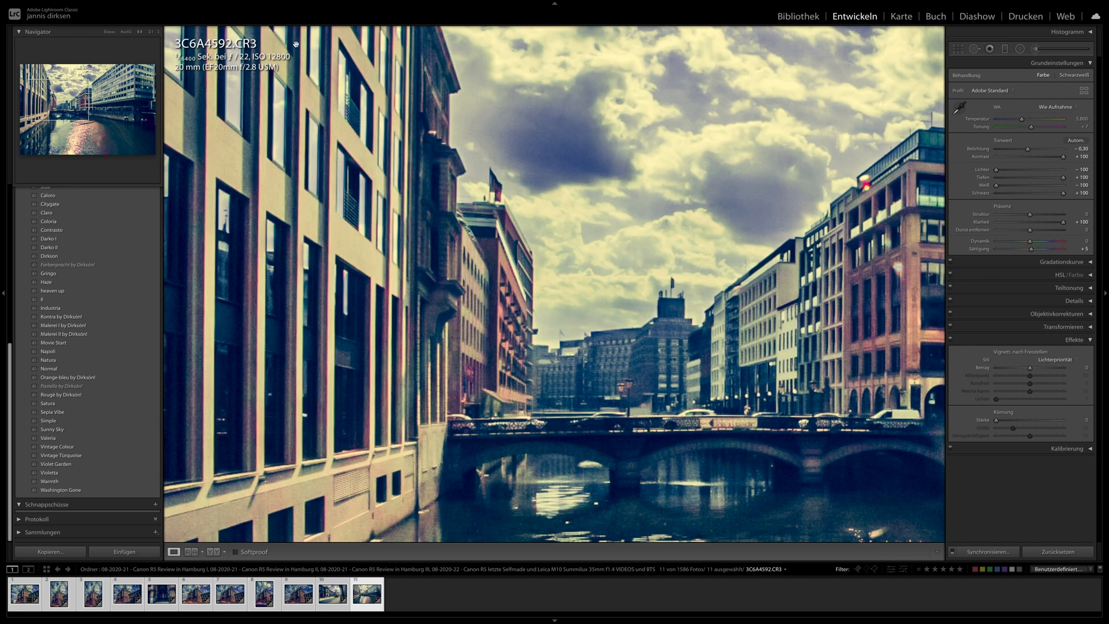
{"action": "left_click_drag", "start_coordinate": [478, 314], "coordinate": [324, 163]}
{"action": "left_click_drag", "start_coordinate": [677, 265], "coordinate": [542, 316]}
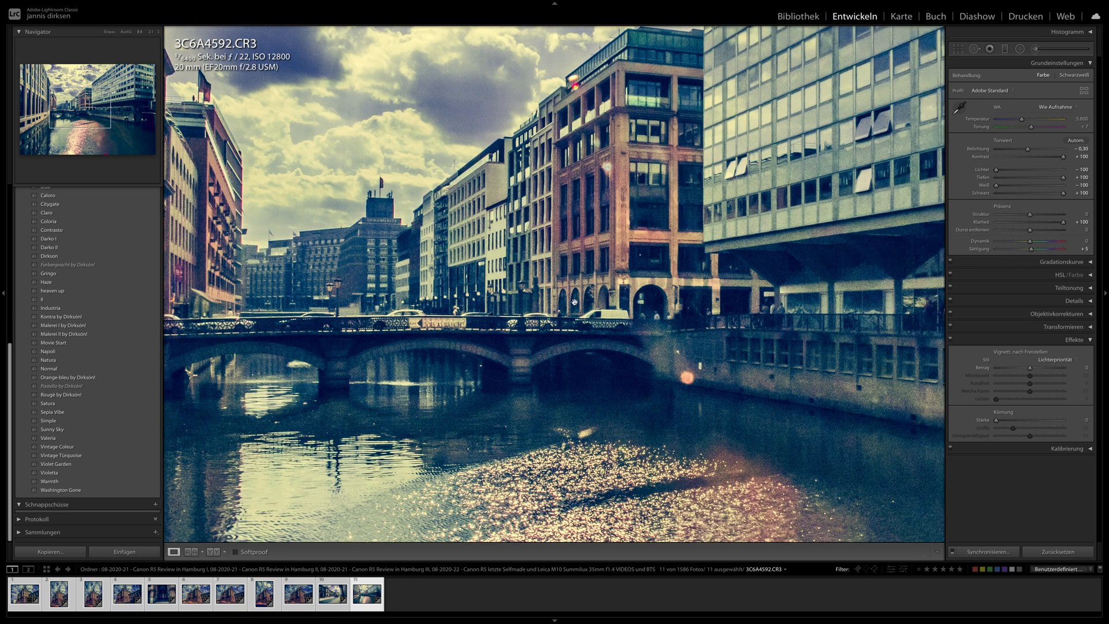
{"action": "left_click_drag", "start_coordinate": [515, 164], "coordinate": [531, 187]}
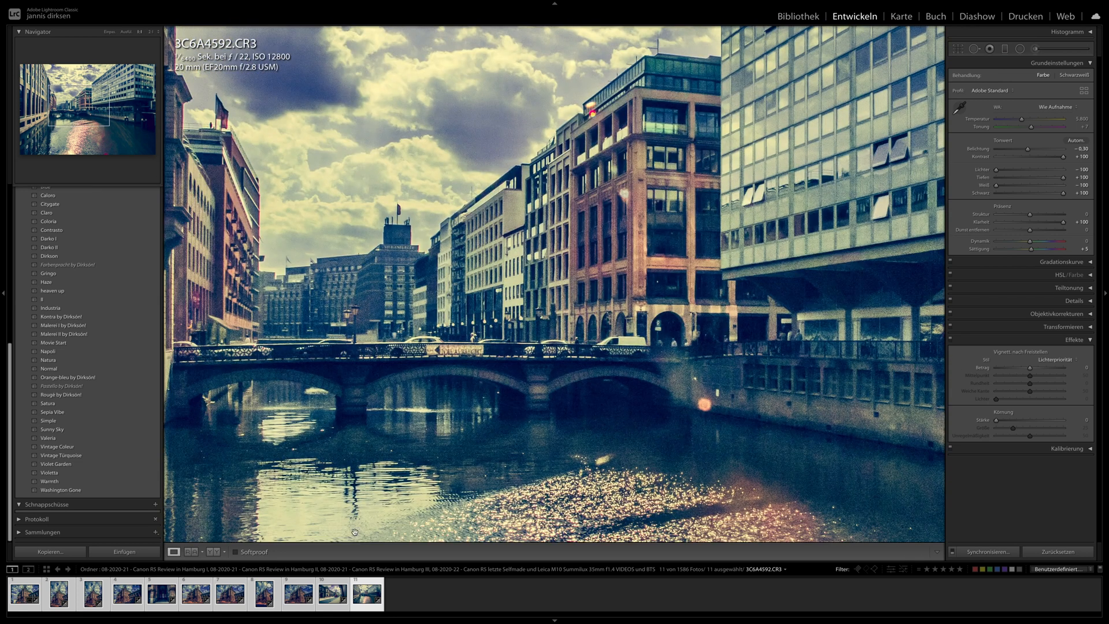
{"action": "left_click", "coordinate": [300, 595]}
{"action": "left_click", "coordinate": [732, 317]}
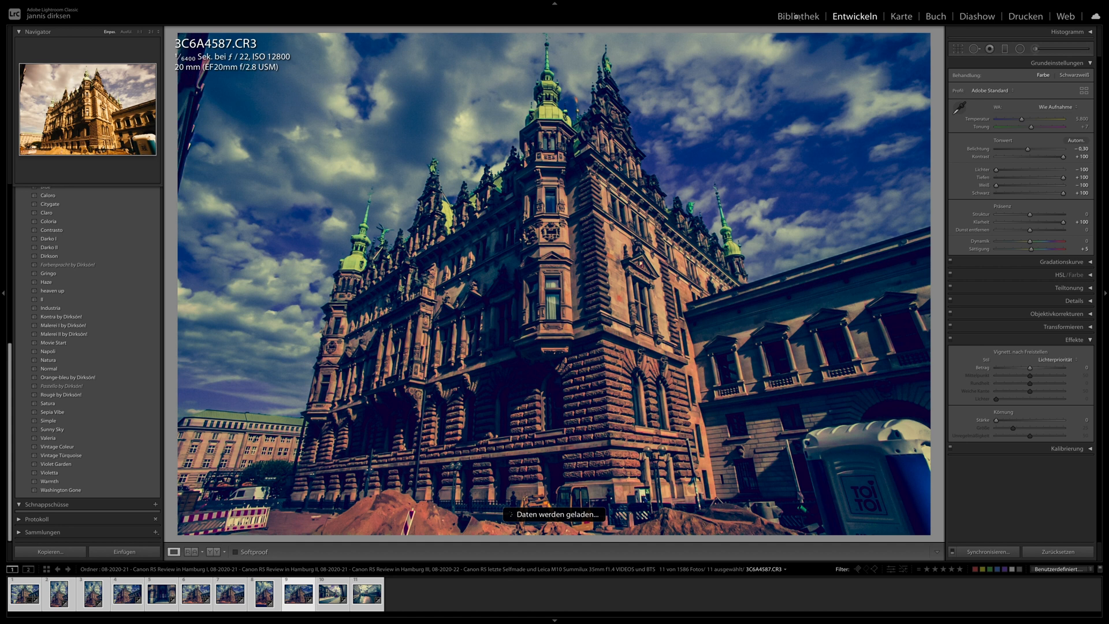
- Filter the library to the ISO 25600 photos and open 3C6A4556.CR3 for developing
{"action": "left_click", "coordinate": [797, 16]}
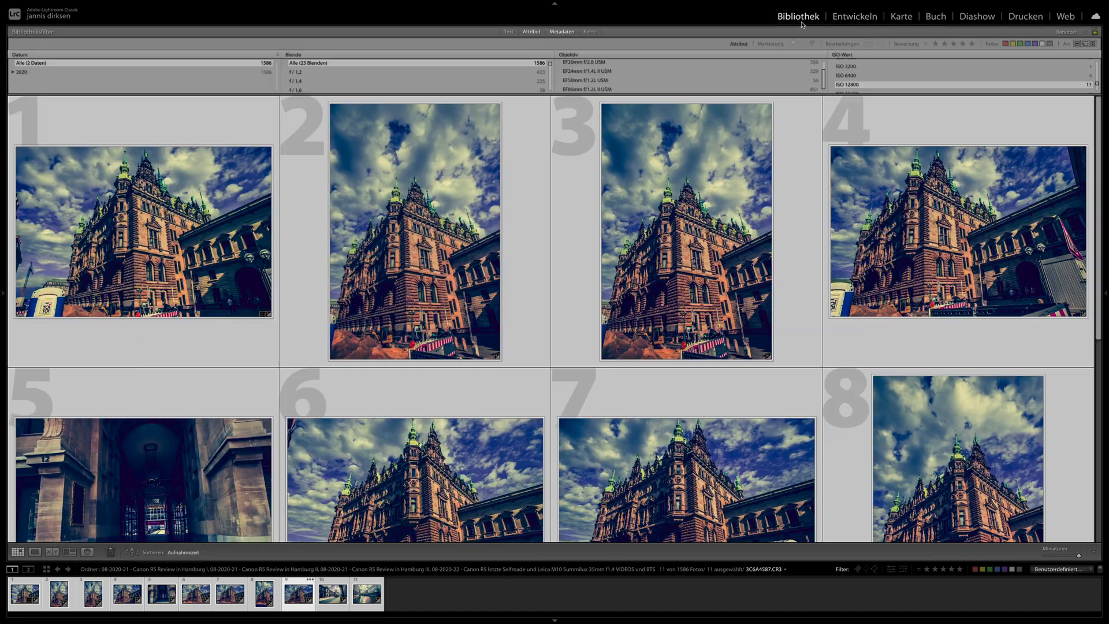
{"action": "scroll", "coordinate": [872, 67], "scroll_direction": "down", "scroll_amount": 1}
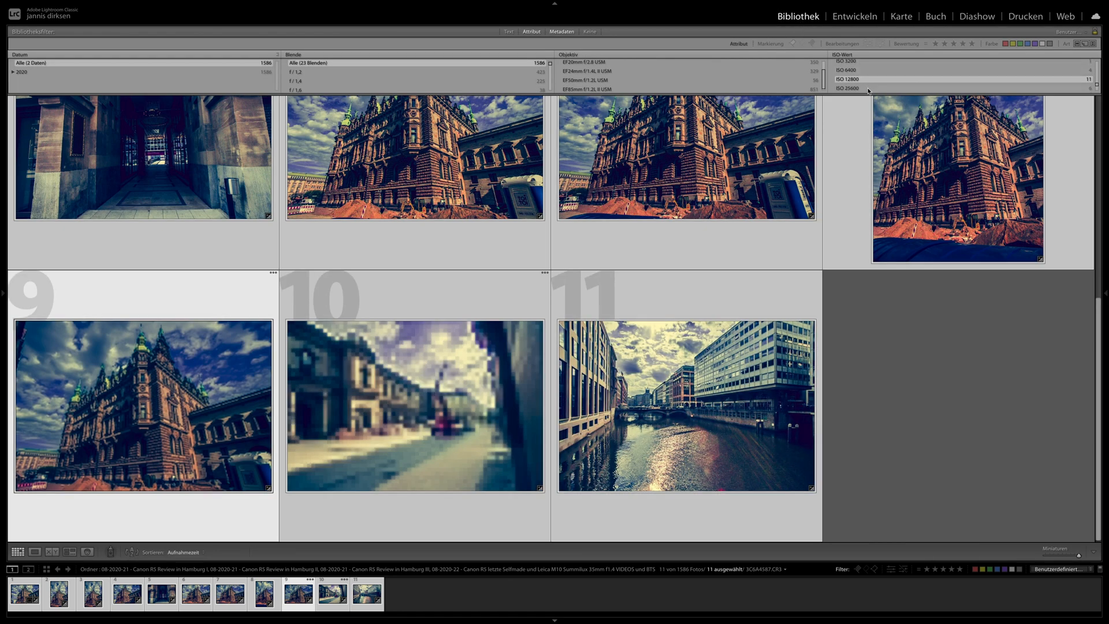
{"action": "left_click", "coordinate": [868, 89]}
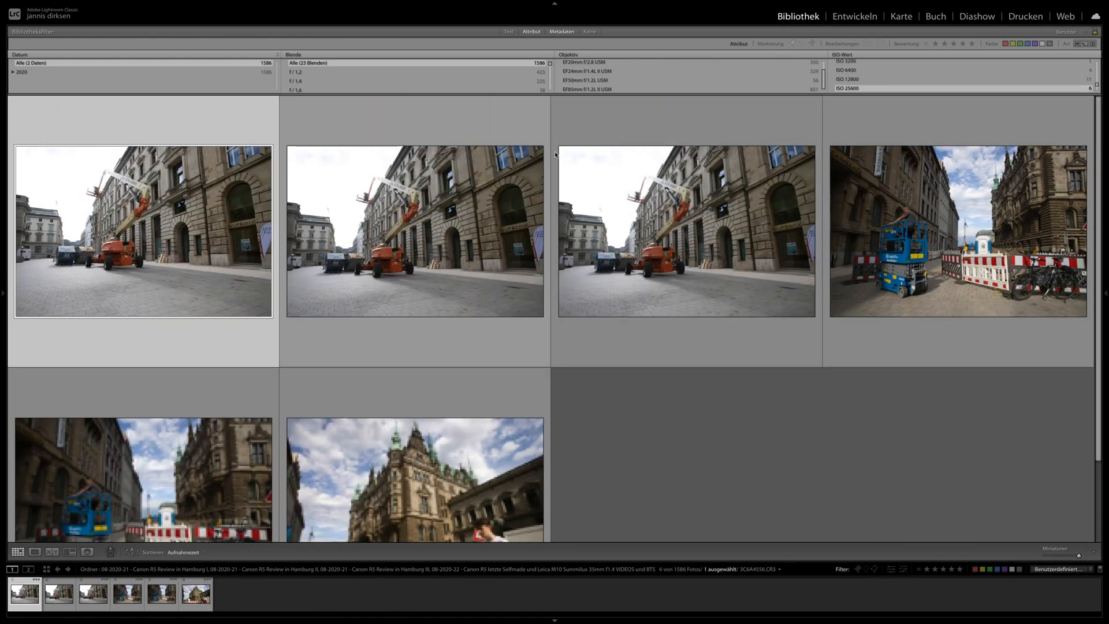
{"action": "left_click", "coordinate": [873, 10]}
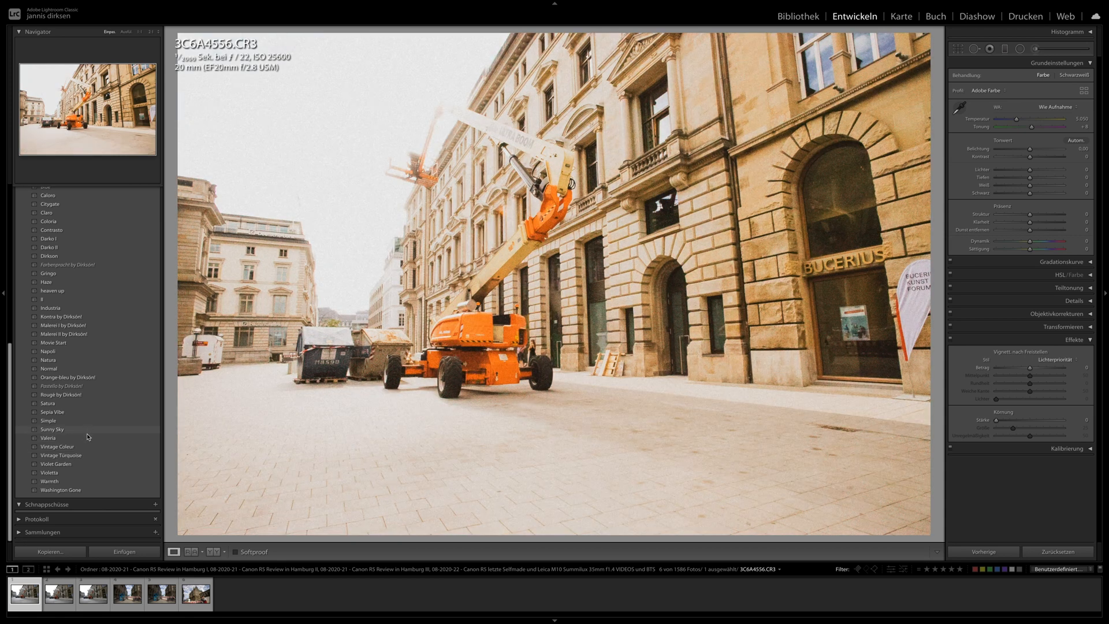
- Apply the Valeria preset to 3C6A4556.CR3 and synchronize its develop settings to all filtered ISO 25600 photos
{"action": "left_click", "coordinate": [87, 437]}
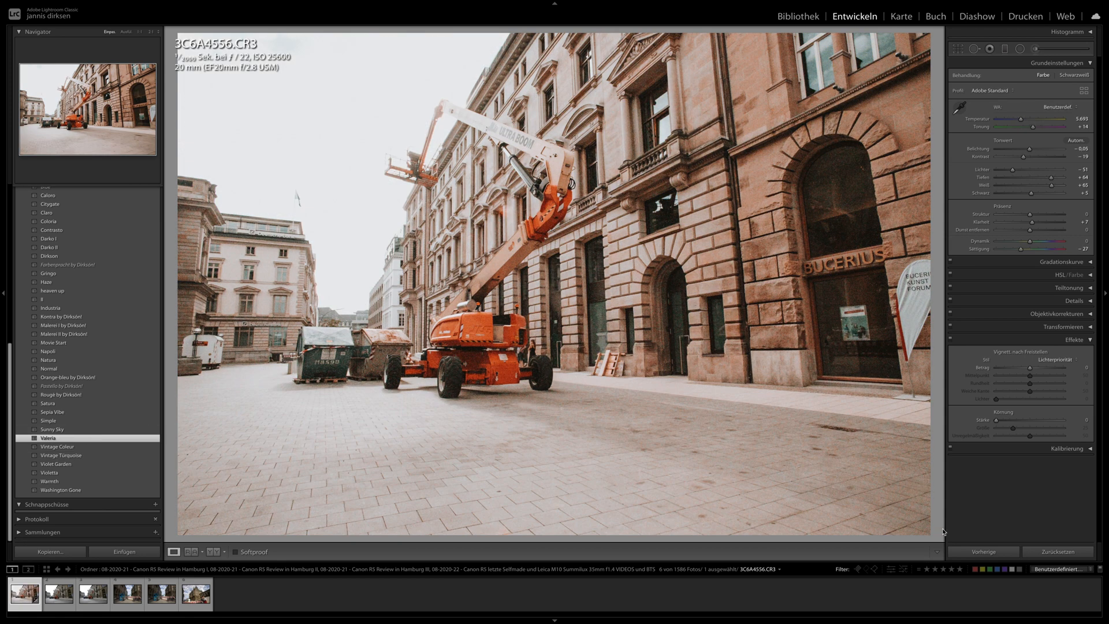
{"action": "key", "text": "super+a"}
{"action": "left_click", "coordinate": [977, 552]}
{"action": "left_click", "coordinate": [963, 357]}
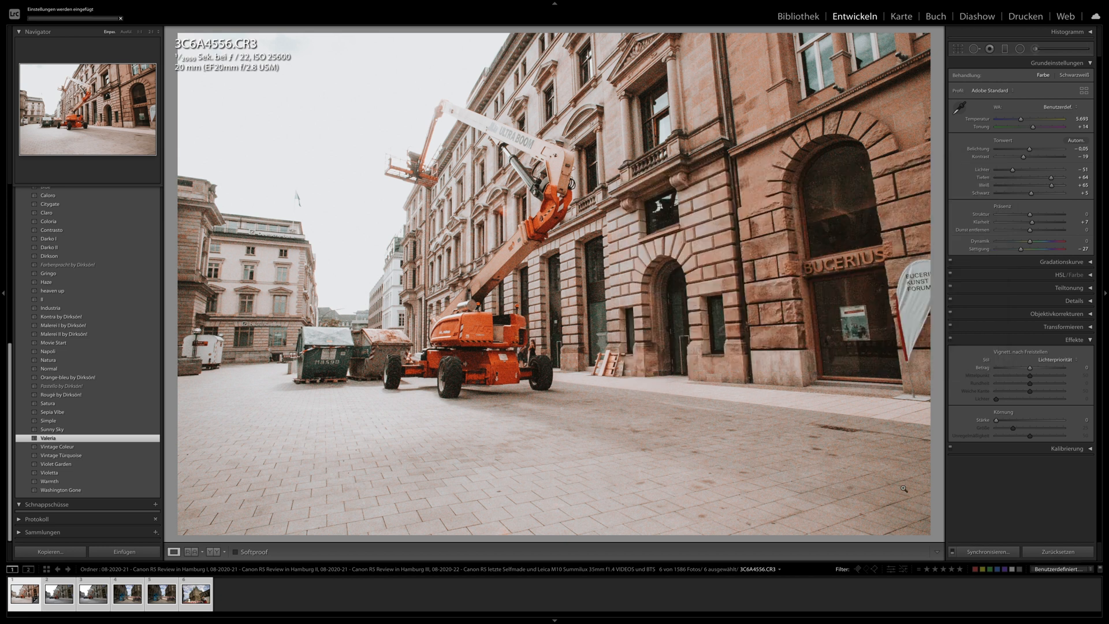
- Show the sharpening and noise reduction settings and inspect the Bucerius facade of 3C6A4556.CR3 at 1:1
{"action": "left_click", "coordinate": [1037, 300]}
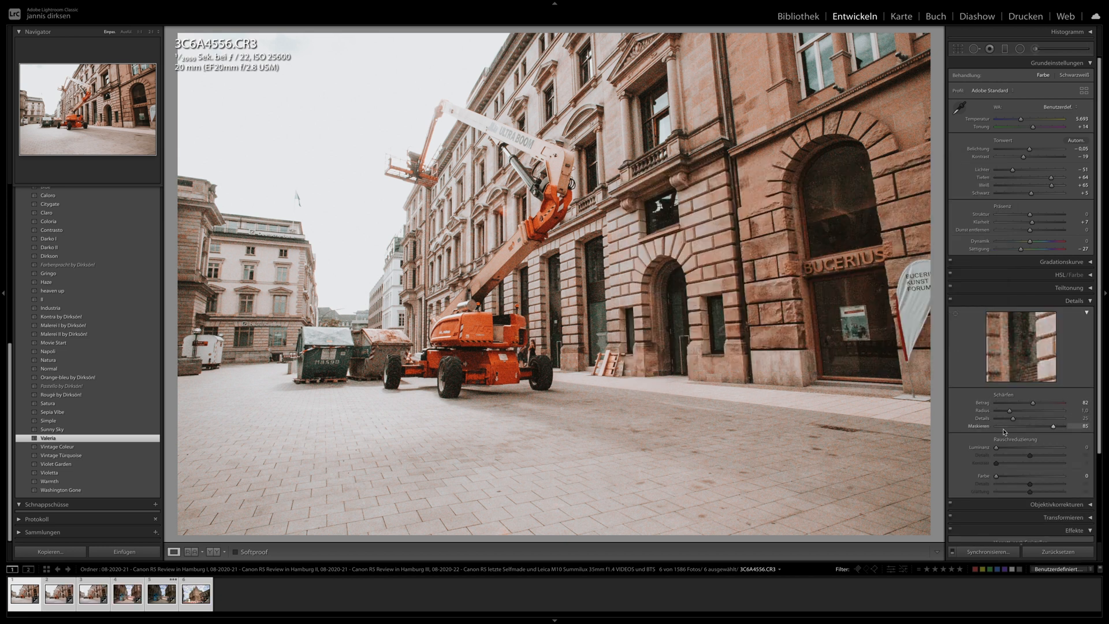
{"action": "left_click", "coordinate": [845, 206]}
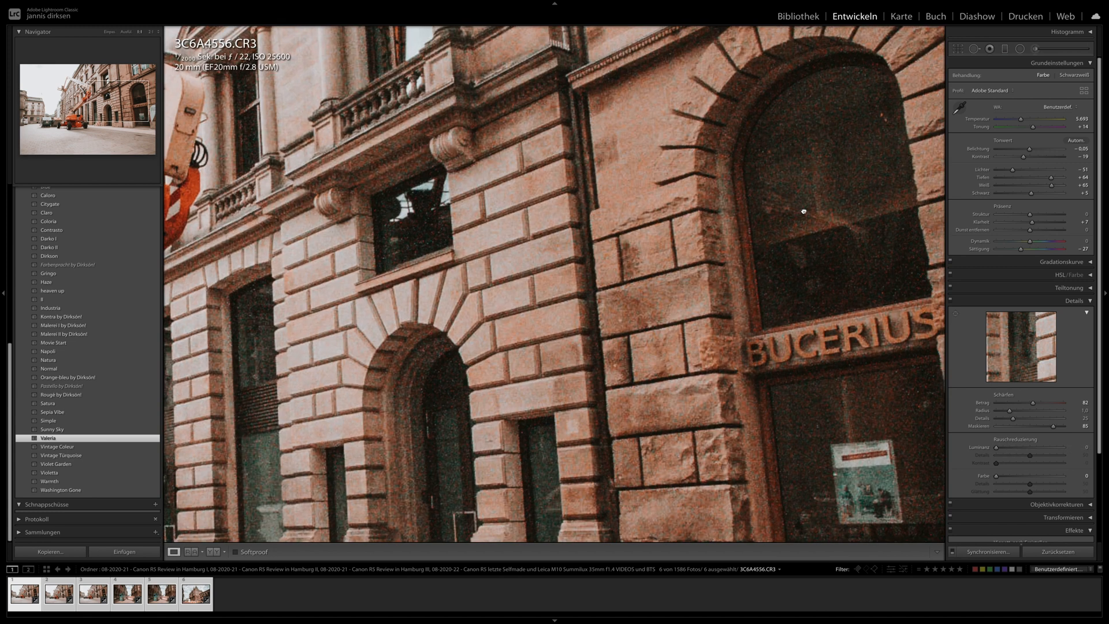
{"action": "left_click_drag", "start_coordinate": [802, 212], "coordinate": [676, 271]}
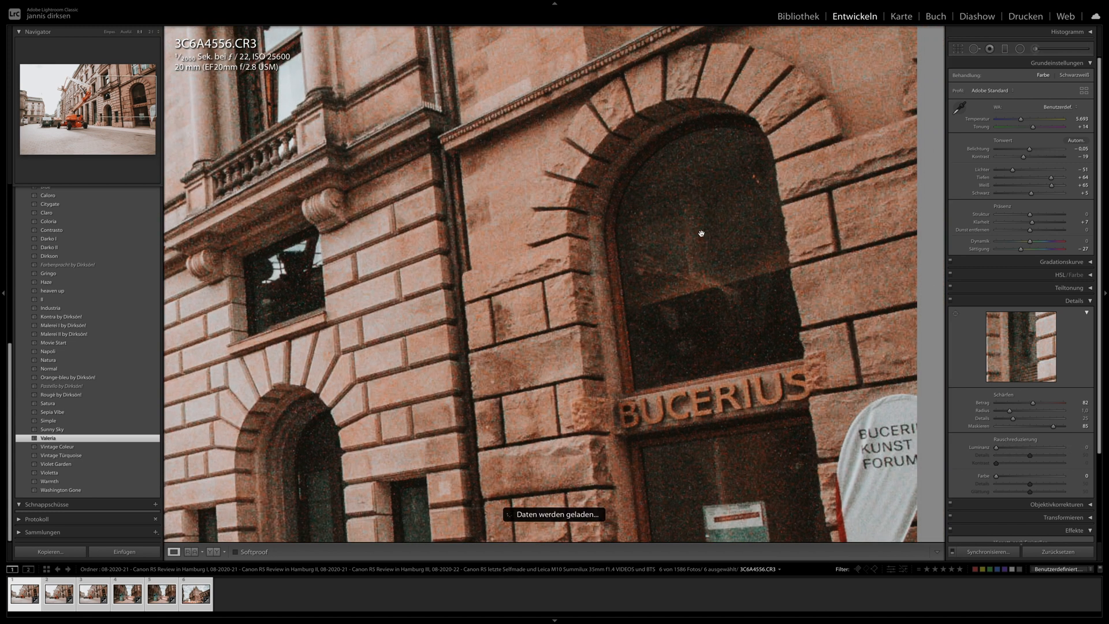
- Try luminance noise reduction of 41 on 3C6A4556.CR3, check the facade at 1:1 and set it back to 0
{"action": "left_click_drag", "start_coordinate": [1017, 445], "coordinate": [1013, 450]}
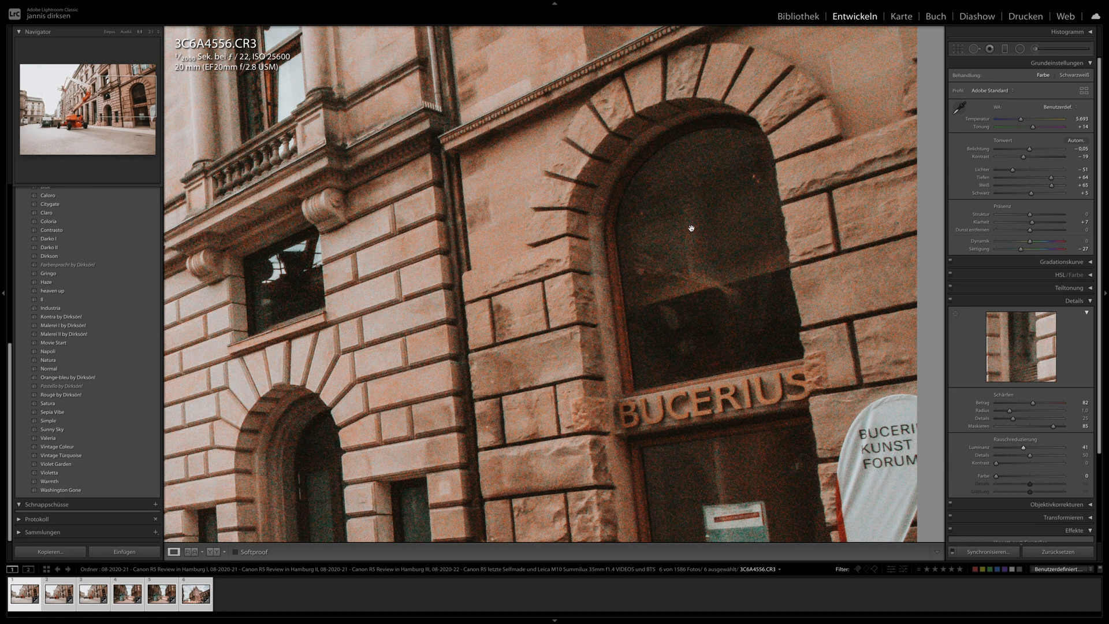
{"action": "left_click_drag", "start_coordinate": [866, 459], "coordinate": [771, 405]}
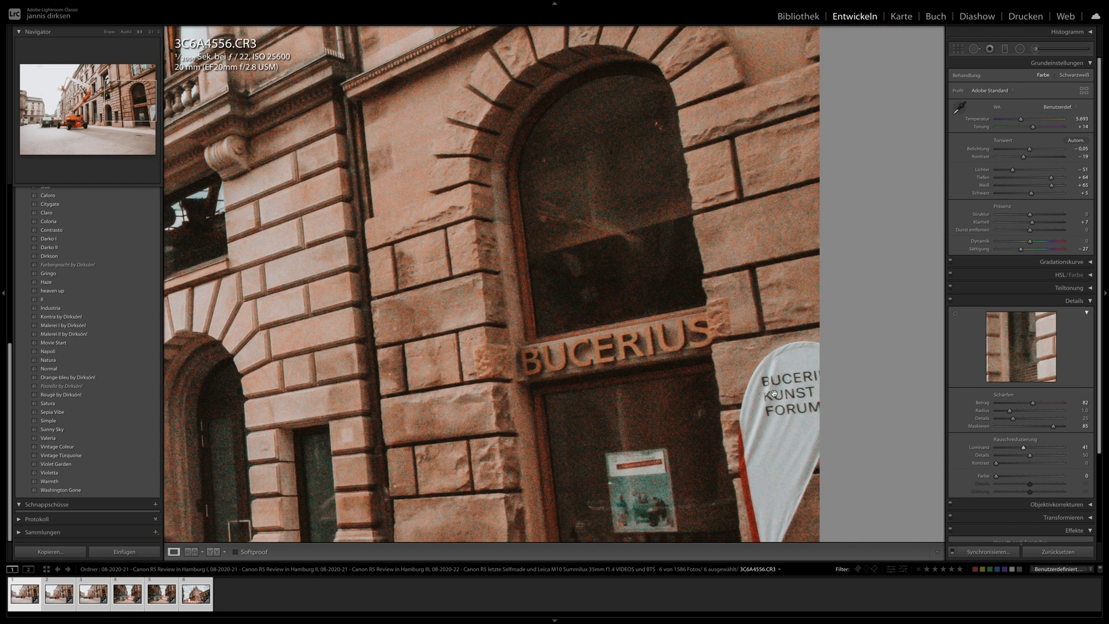
{"action": "left_click_drag", "start_coordinate": [1023, 448], "coordinate": [993, 449]}
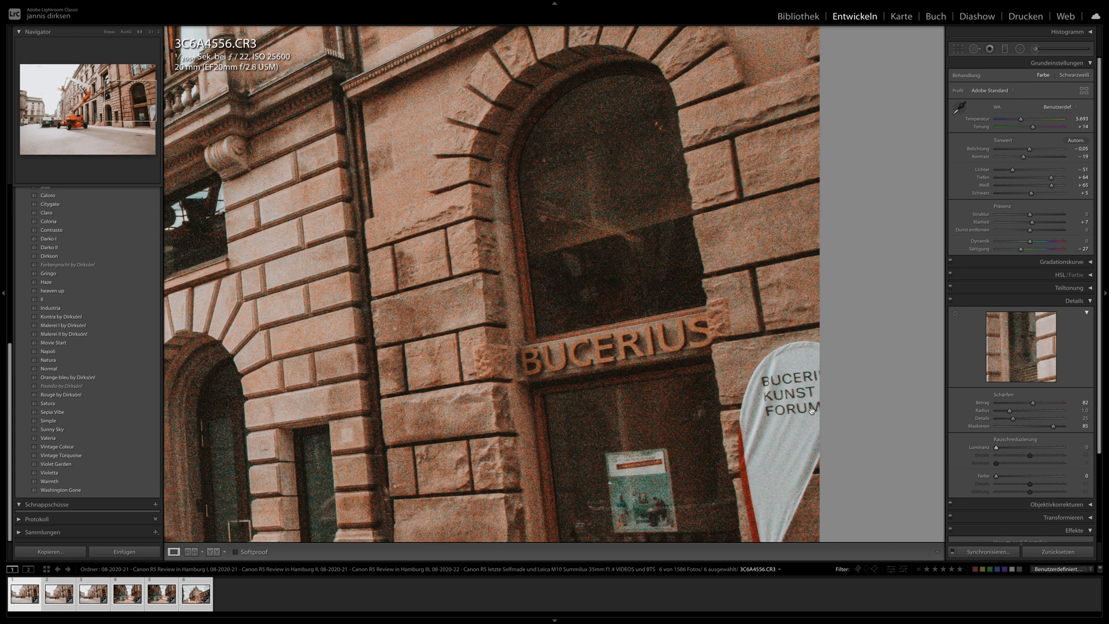
{"action": "left_click", "coordinate": [577, 292]}
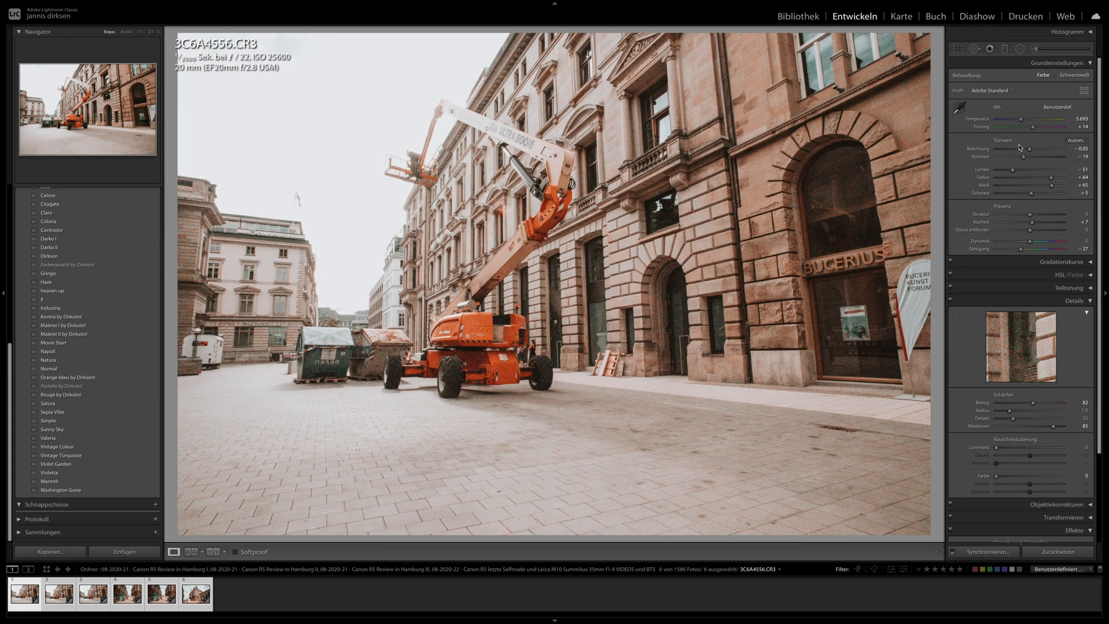
- Set exposure to -0.85, contrast to -10, highlights to -88 and whites to +66 on 3C6A4556.CR3
{"action": "left_click_drag", "start_coordinate": [1029, 149], "coordinate": [1023, 149]}
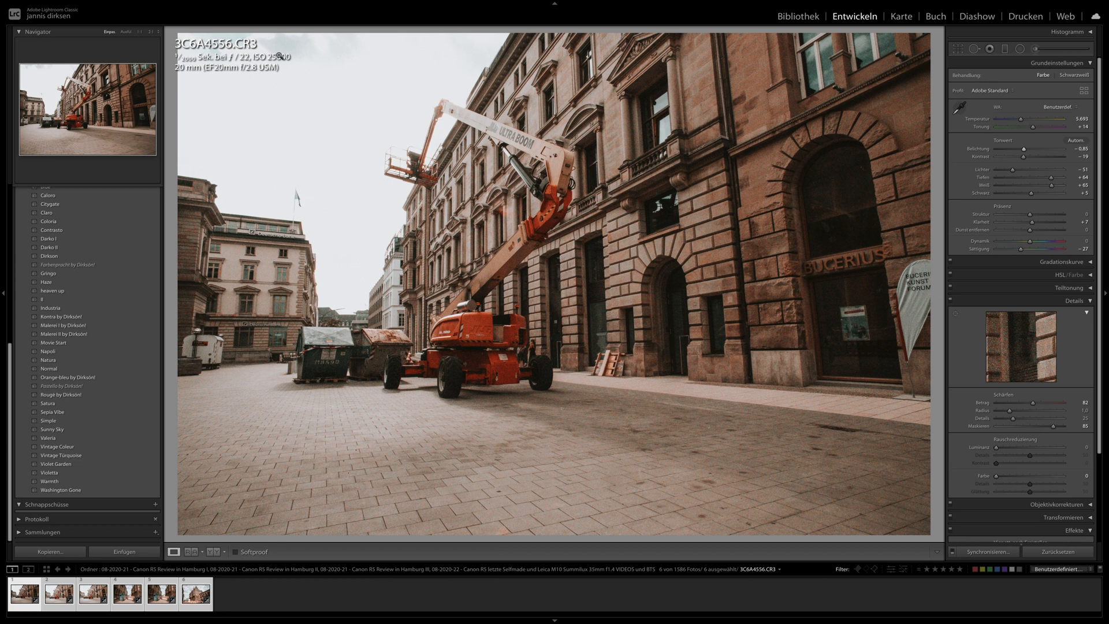
{"action": "left_click_drag", "start_coordinate": [1012, 169], "coordinate": [1051, 185]}
{"action": "left_click", "coordinate": [1024, 185]}
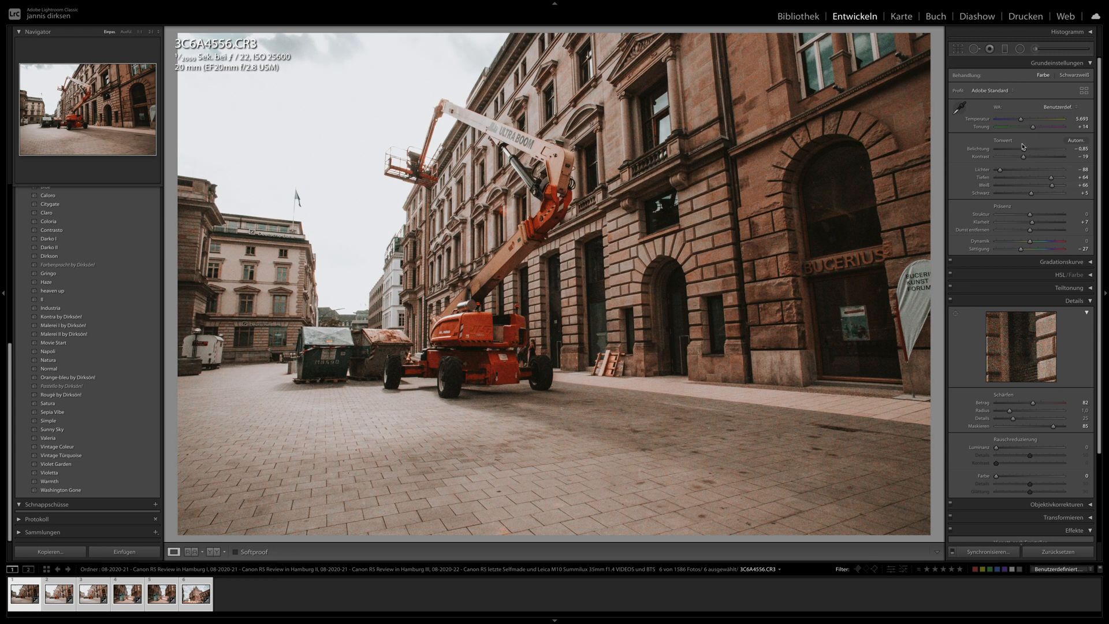
{"action": "left_click", "coordinate": [961, 49]}
- Adjust the crop of 3C6A4557.CR3 slightly and set its temperature to 6385, highlights to -89 and exposure to -0.15
{"action": "key", "text": "Right"}
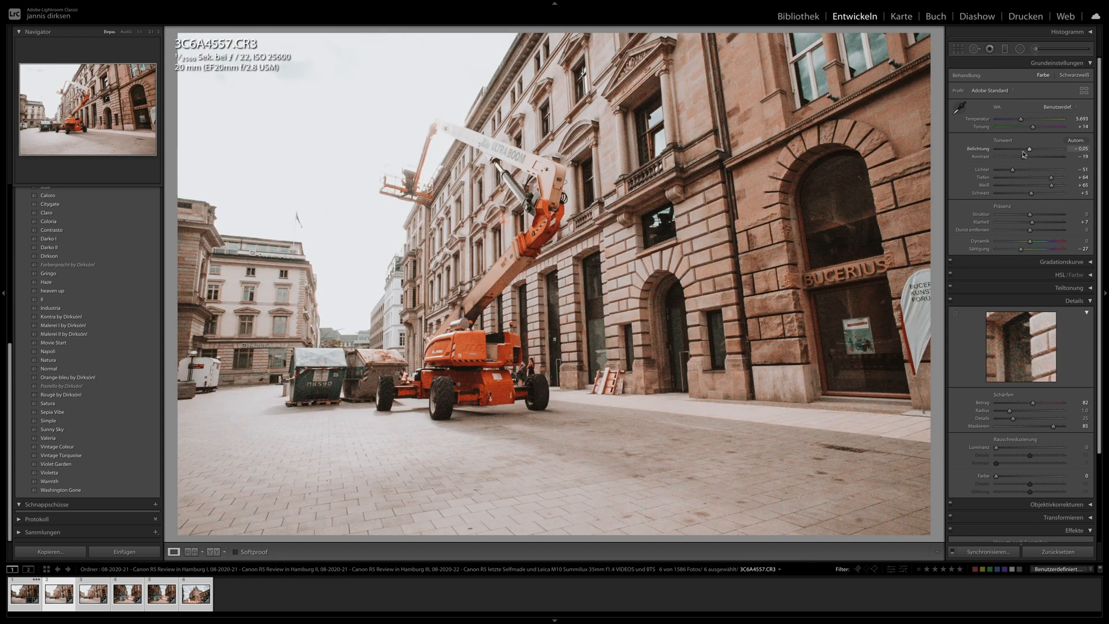
{"action": "left_click_drag", "start_coordinate": [1029, 149], "coordinate": [1026, 149]}
{"action": "left_click", "coordinate": [957, 50]}
{"action": "left_click_drag", "start_coordinate": [939, 59], "coordinate": [940, 68]}
{"action": "key", "text": "Return"}
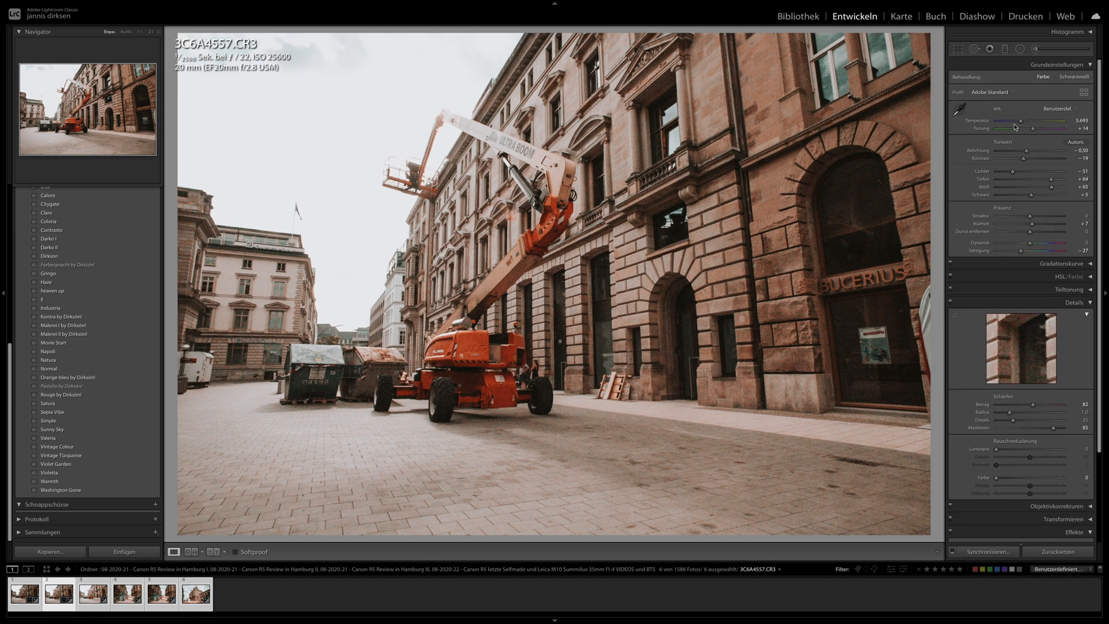
{"action": "left_click_drag", "start_coordinate": [1013, 169], "coordinate": [999, 170]}
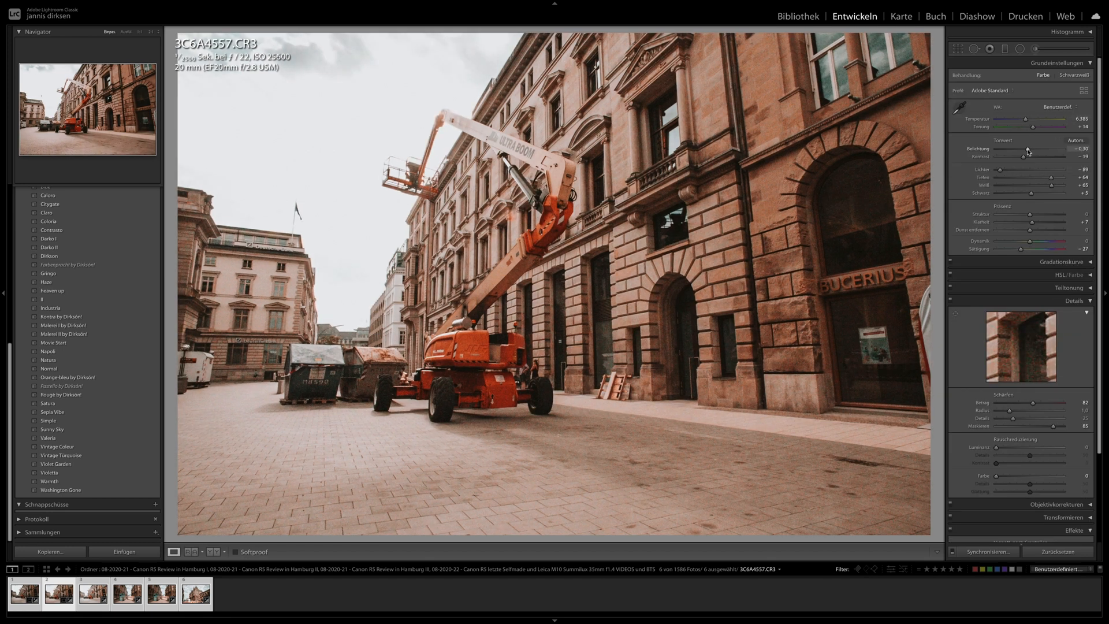
{"action": "left_click_drag", "start_coordinate": [1027, 150], "coordinate": [1028, 150]}
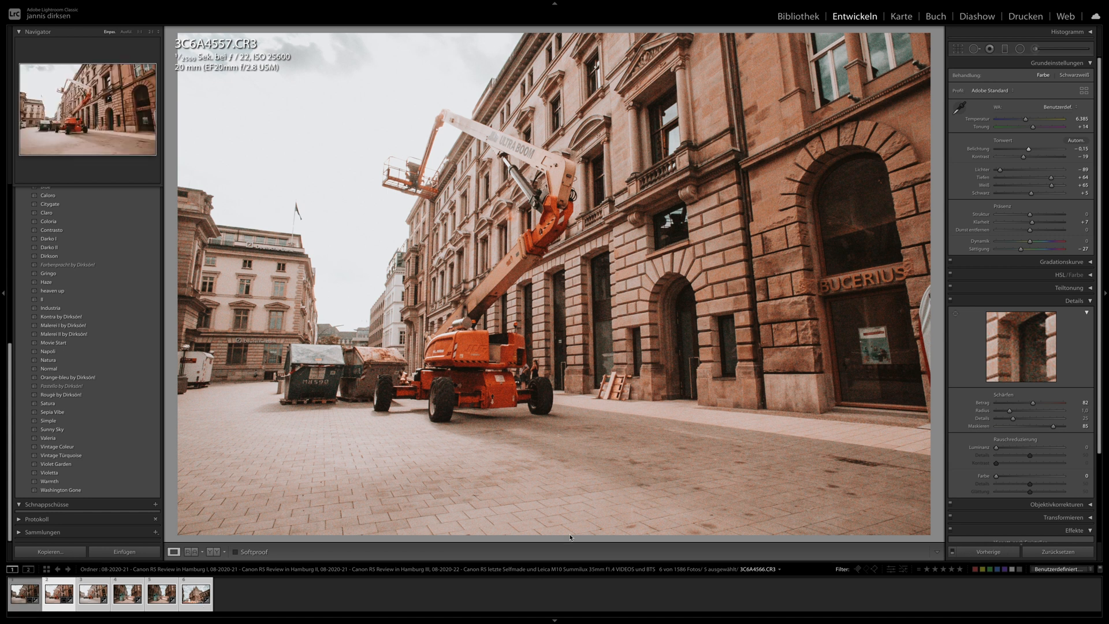
- Synchronize the settings of 3C6A4557.CR3 to the photos after it and review them in full view up to 3C6A4566.CR3
{"action": "left_click", "coordinate": [979, 549]}
{"action": "key", "text": "Return"}
{"action": "key", "text": "Right"}
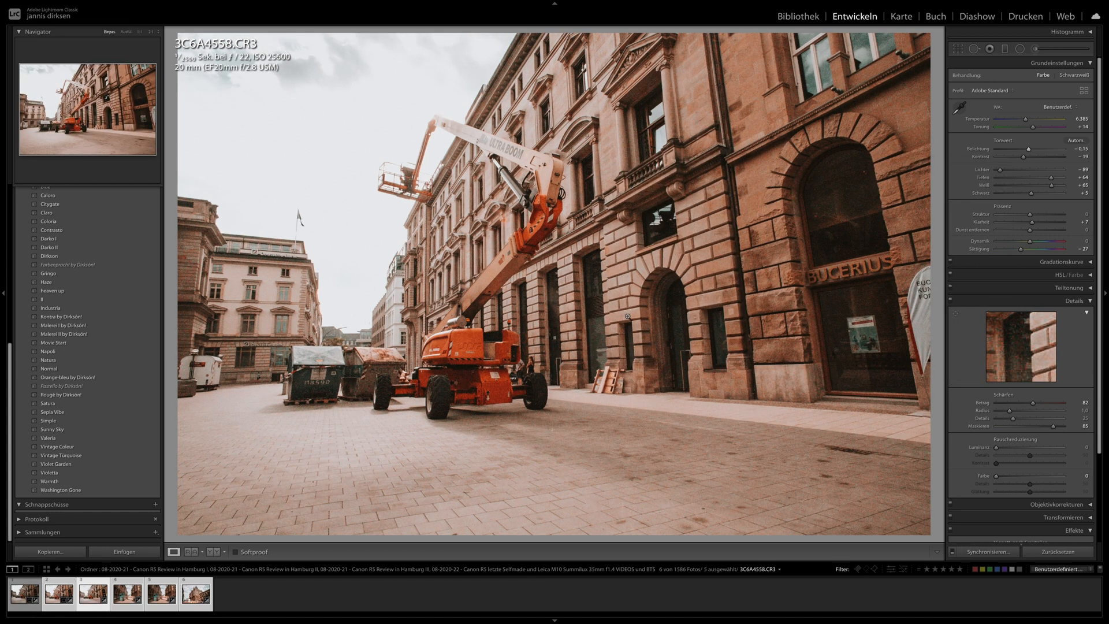
{"action": "key", "text": "Right"}
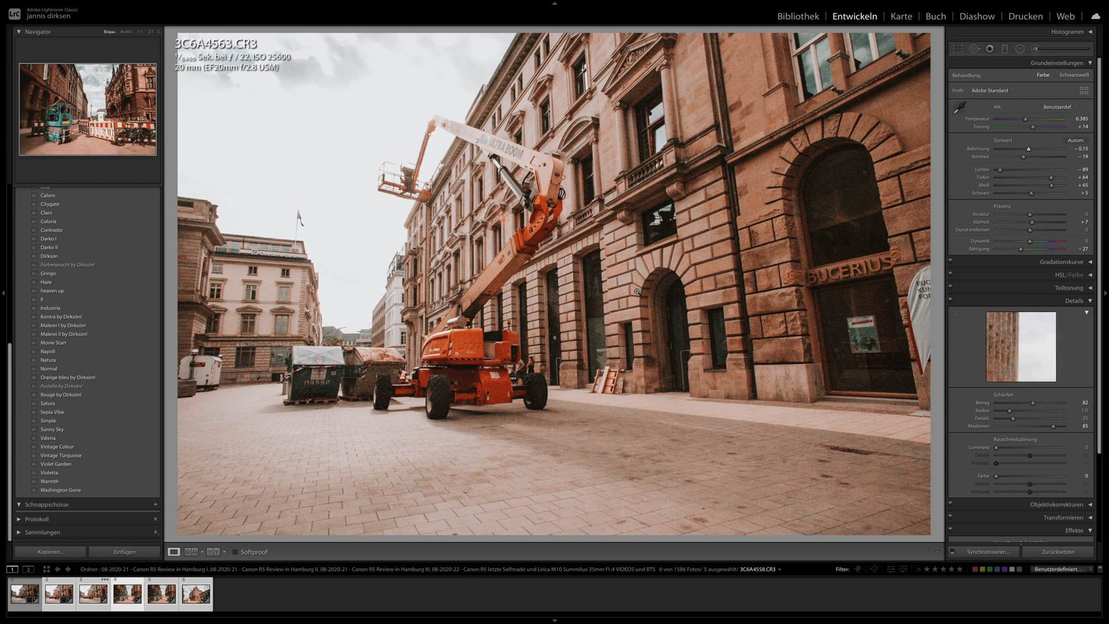
{"action": "key", "text": "Right"}
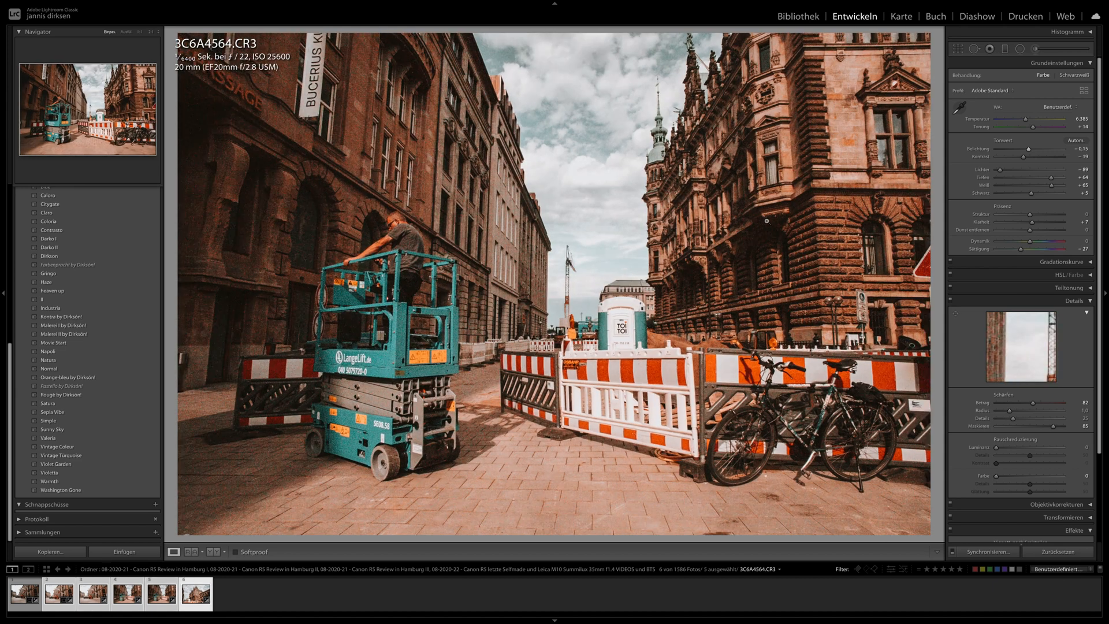
{"action": "key", "text": "Right"}
- Adjust the crop of 3C6A4566.CR3, set its exposure to -0.50 and inspect the building facade at 1:1
{"action": "left_click", "coordinate": [958, 49]}
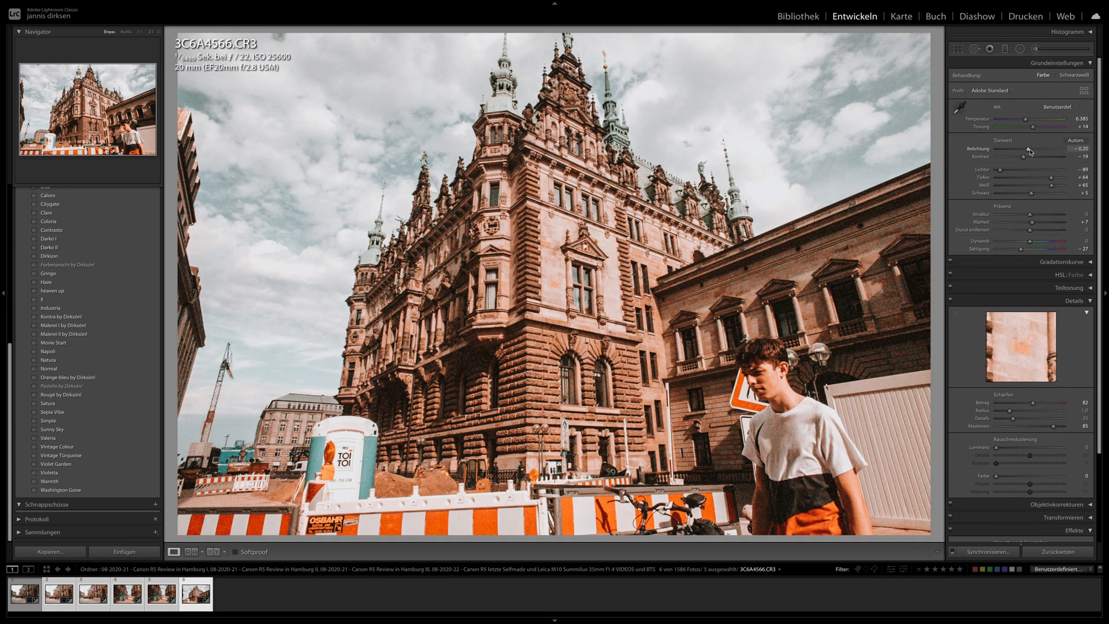
{"action": "left_click_drag", "start_coordinate": [1030, 152], "coordinate": [1027, 148]}
{"action": "left_click", "coordinate": [488, 373]}
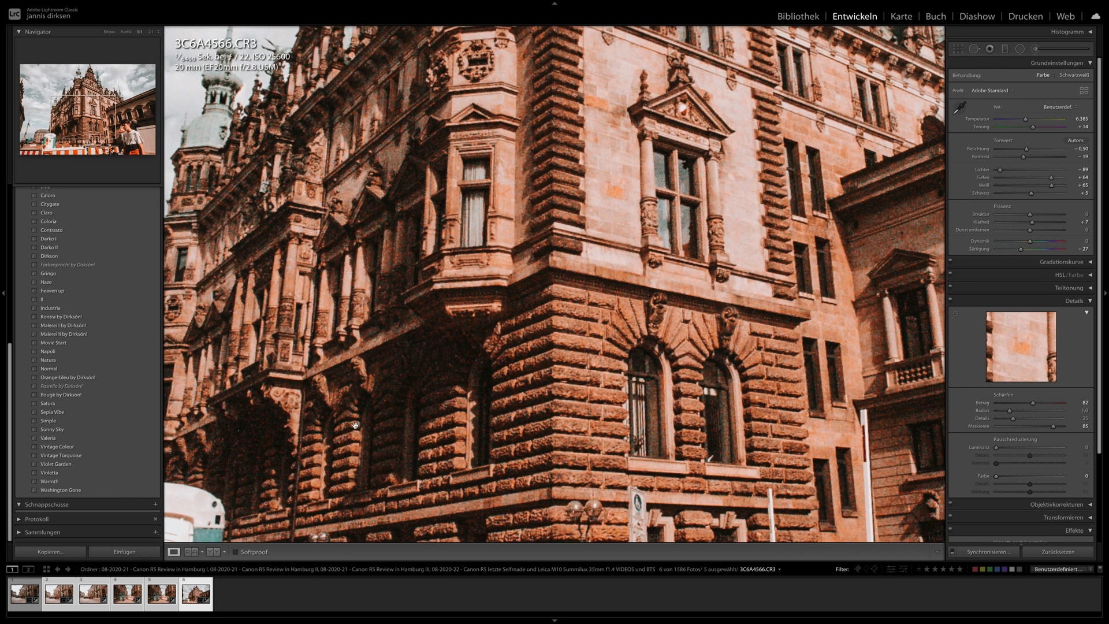
{"action": "left_click_drag", "start_coordinate": [268, 405], "coordinate": [432, 298]}
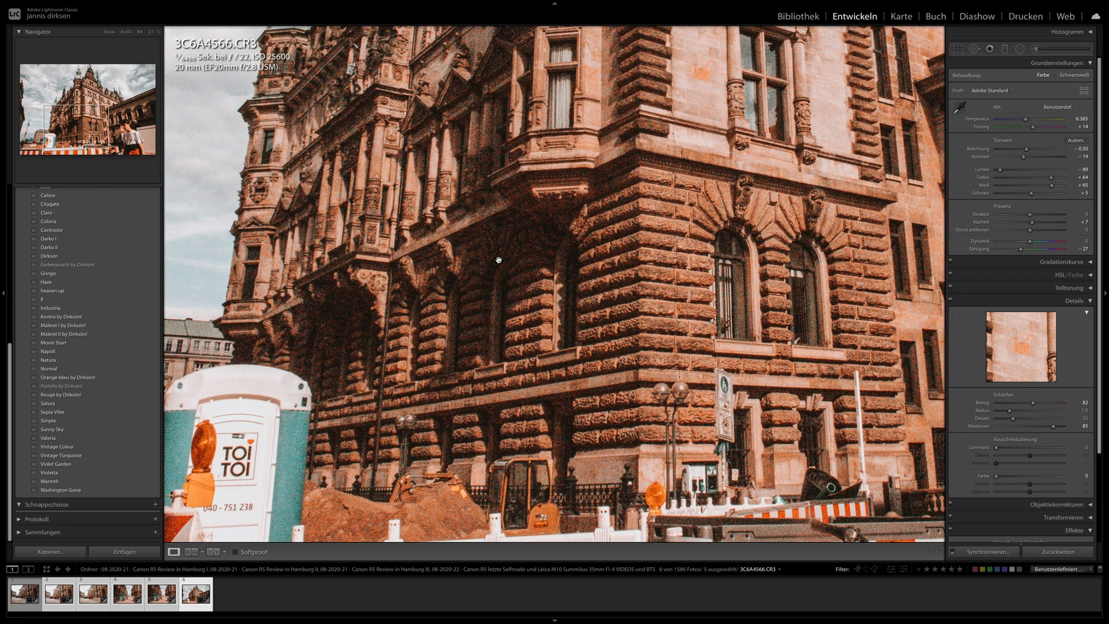
- Reset all develop settings of 3C6A4566.CR3 and inspect the unedited facade and towers at 1:1
{"action": "left_click", "coordinate": [1058, 551]}
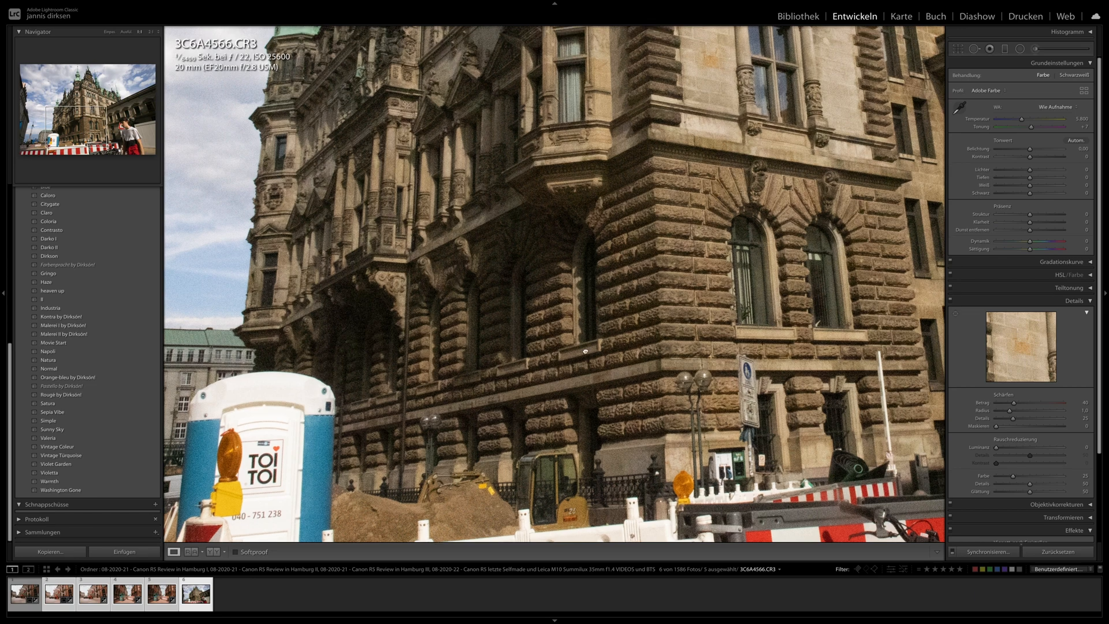
{"action": "left_click_drag", "start_coordinate": [628, 253], "coordinate": [598, 511]}
{"action": "left_click_drag", "start_coordinate": [582, 253], "coordinate": [415, 437]}
{"action": "left_click_drag", "start_coordinate": [483, 299], "coordinate": [561, 448]}
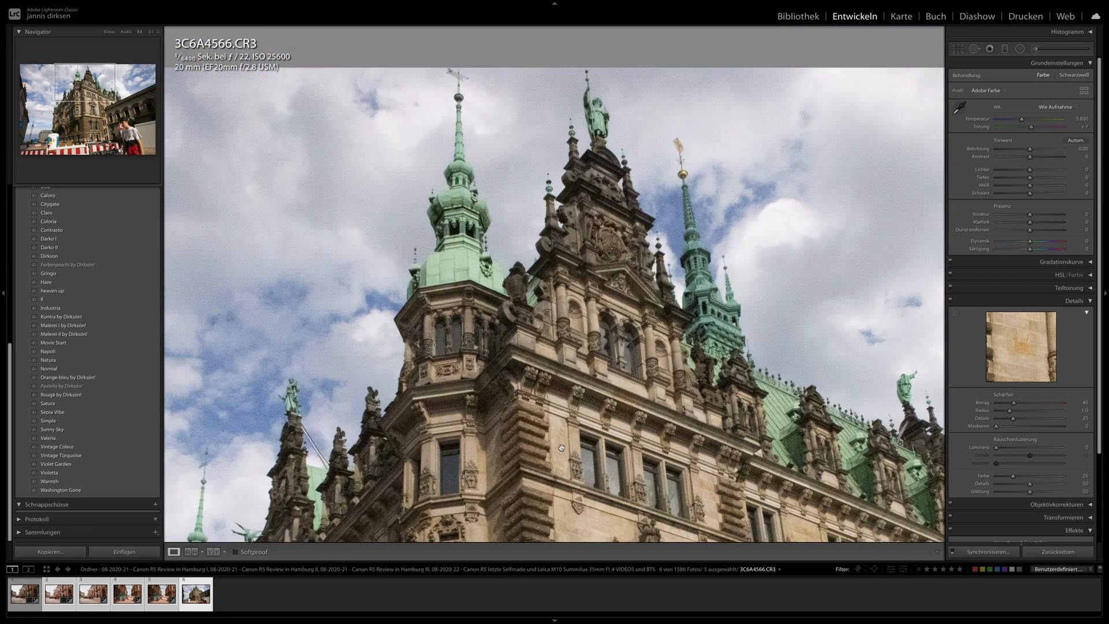
- Set the temperature of 3C6A4566.CR3 to 6147, exposure to -0.05, contrast to +68, highlights to -59, shadows to +73 and whites to -33
{"action": "left_click", "coordinate": [561, 448]}
{"action": "left_click_drag", "start_coordinate": [1029, 169], "coordinate": [1025, 123]}
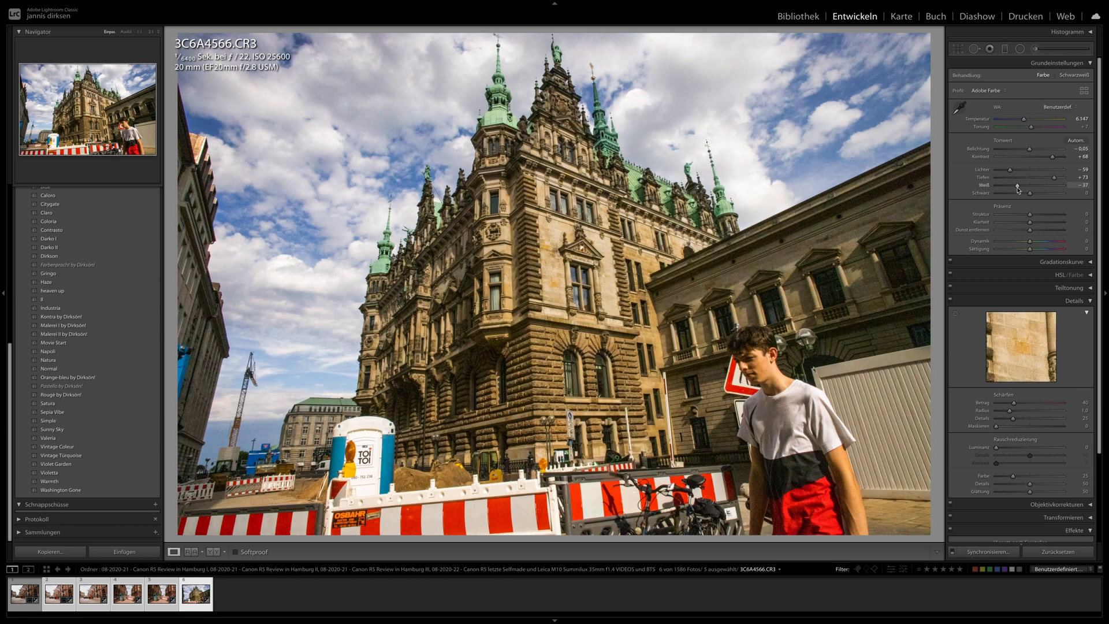
{"action": "left_click_drag", "start_coordinate": [1030, 185], "coordinate": [1018, 186]}
- Adjust the crop of 3C6A4566.CR3 slightly and inspect the edited facade at 1:1 before returning to the full view
{"action": "left_click", "coordinate": [958, 51]}
{"action": "left_click_drag", "start_coordinate": [927, 81], "coordinate": [925, 74]}
{"action": "key", "text": "Return"}
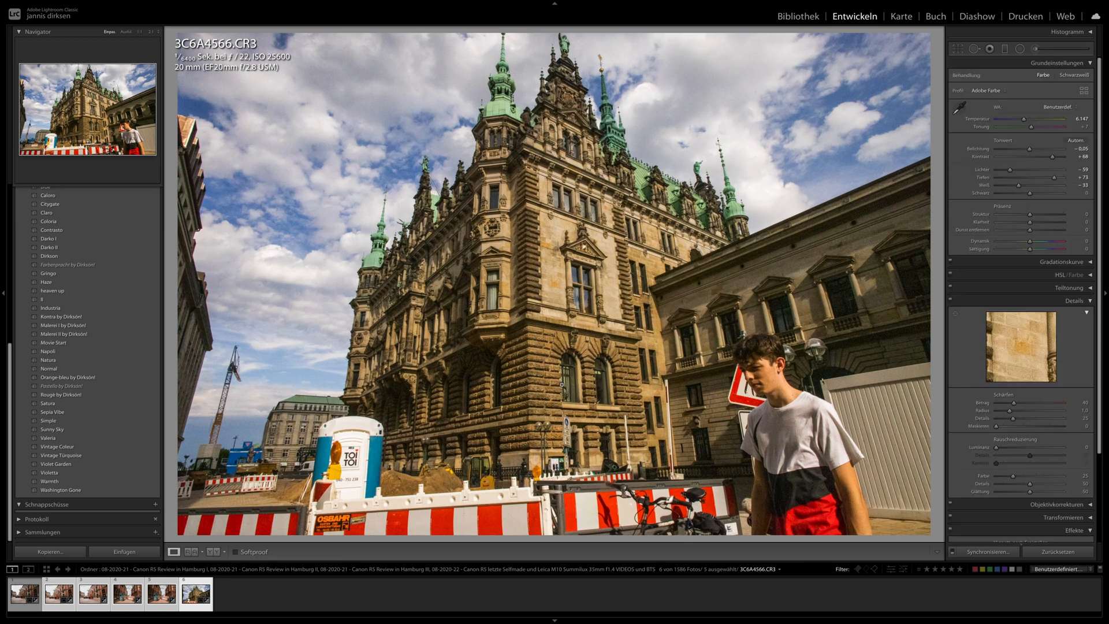
{"action": "left_click", "coordinate": [519, 261]}
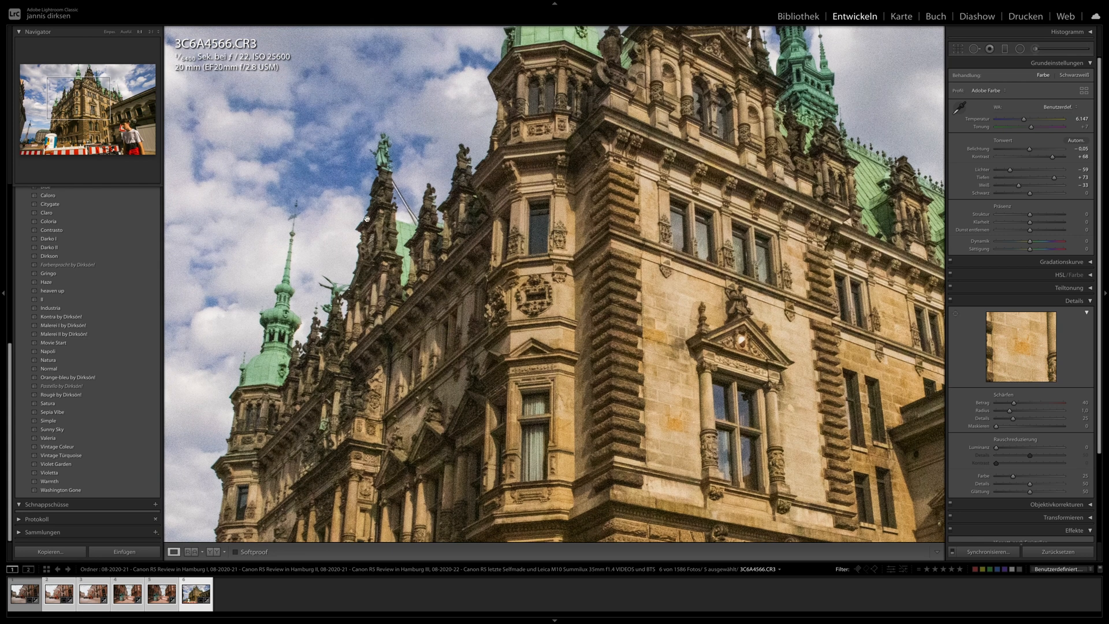
{"action": "left_click", "coordinate": [463, 174]}
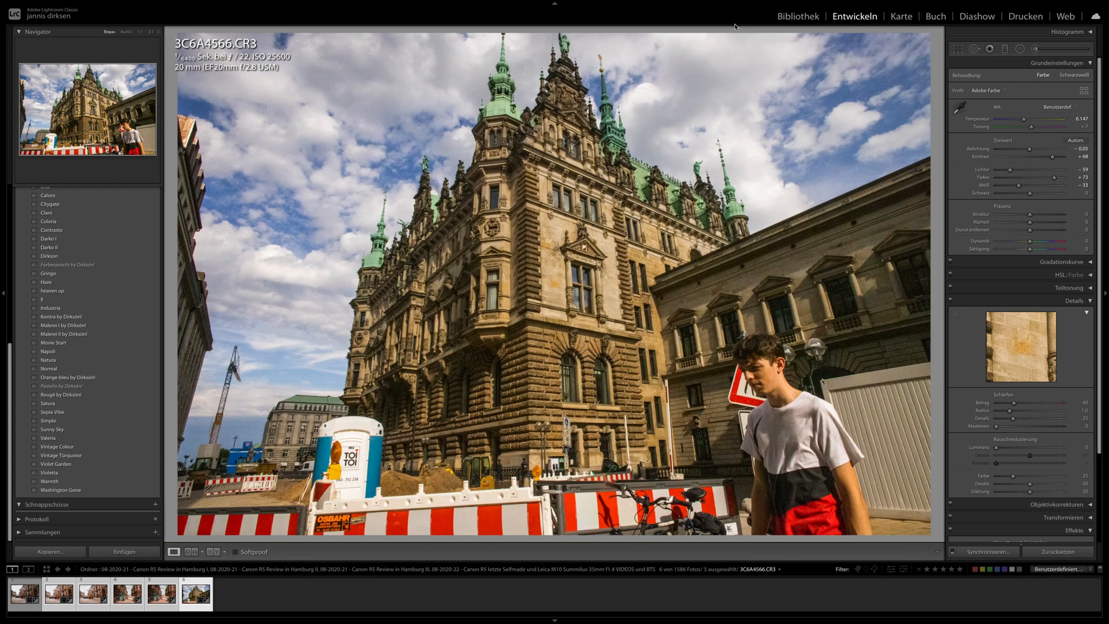
- Filter the library to the ISO 51200 photos and look through the filtered thumbnails
{"action": "left_click", "coordinate": [798, 16]}
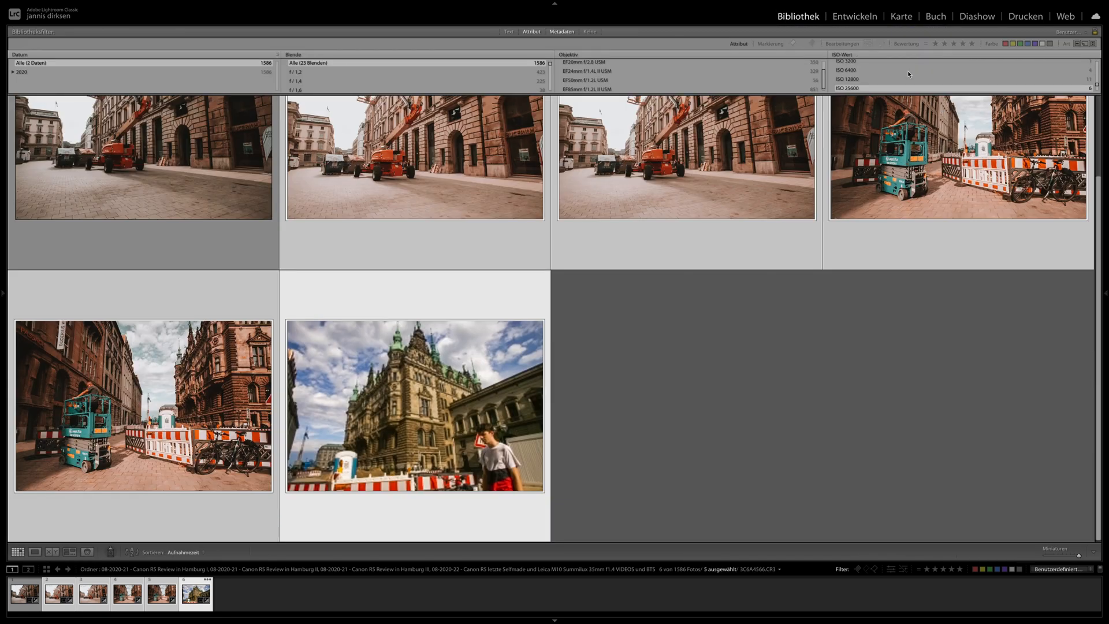
{"action": "scroll", "coordinate": [899, 84], "scroll_direction": "down", "scroll_amount": 1}
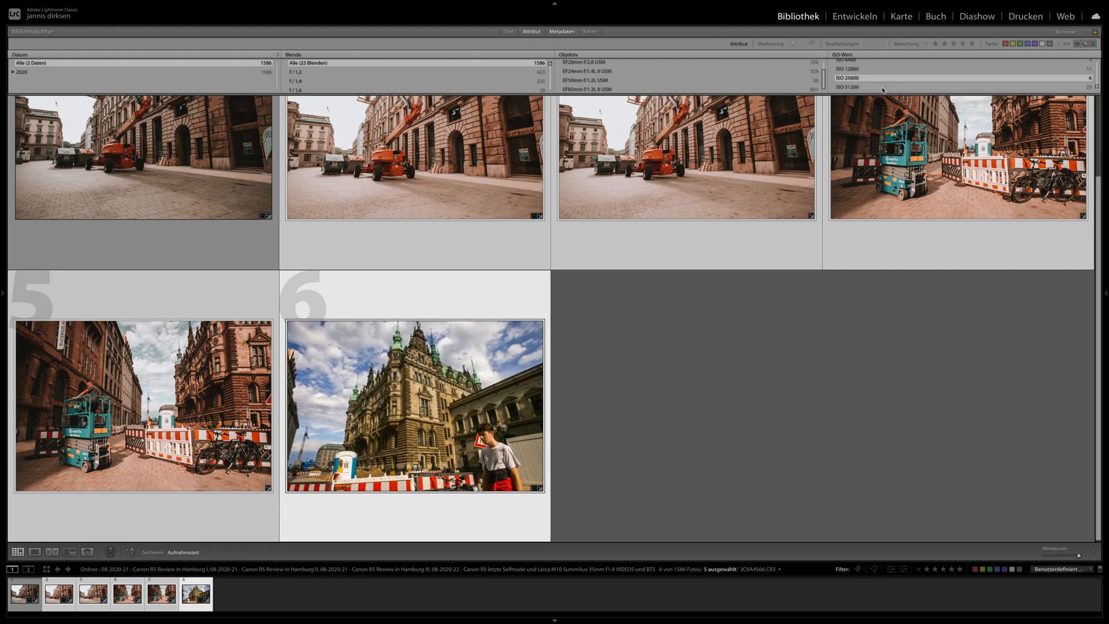
{"action": "left_click", "coordinate": [882, 86]}
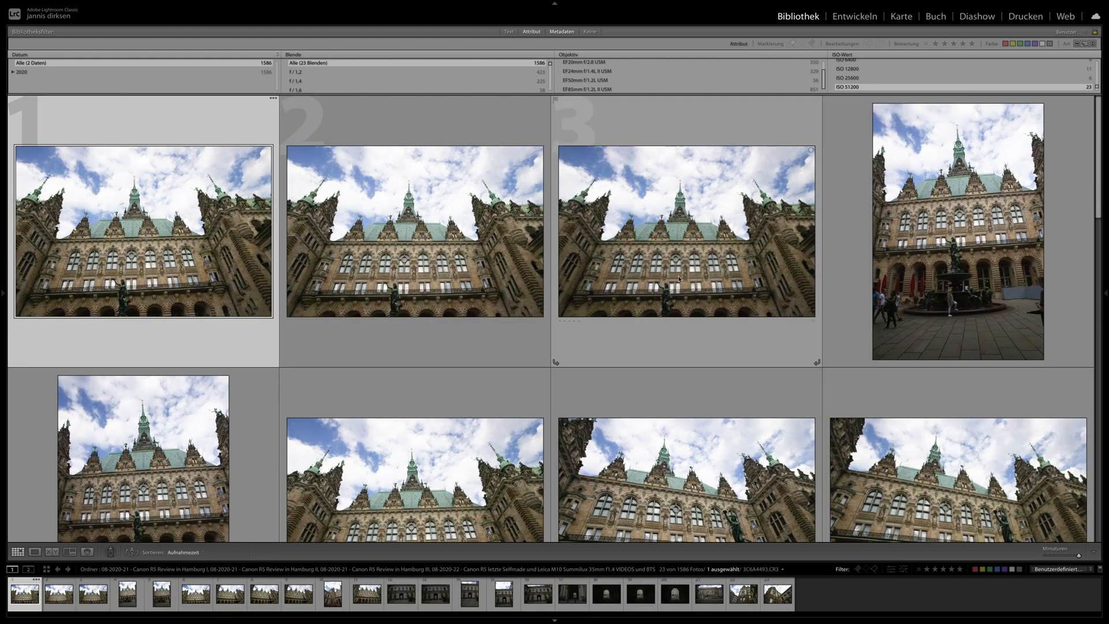
{"action": "scroll", "coordinate": [697, 309], "scroll_direction": "down", "scroll_amount": 5}
{"action": "scroll", "coordinate": [697, 309], "scroll_direction": "down", "scroll_amount": 10}
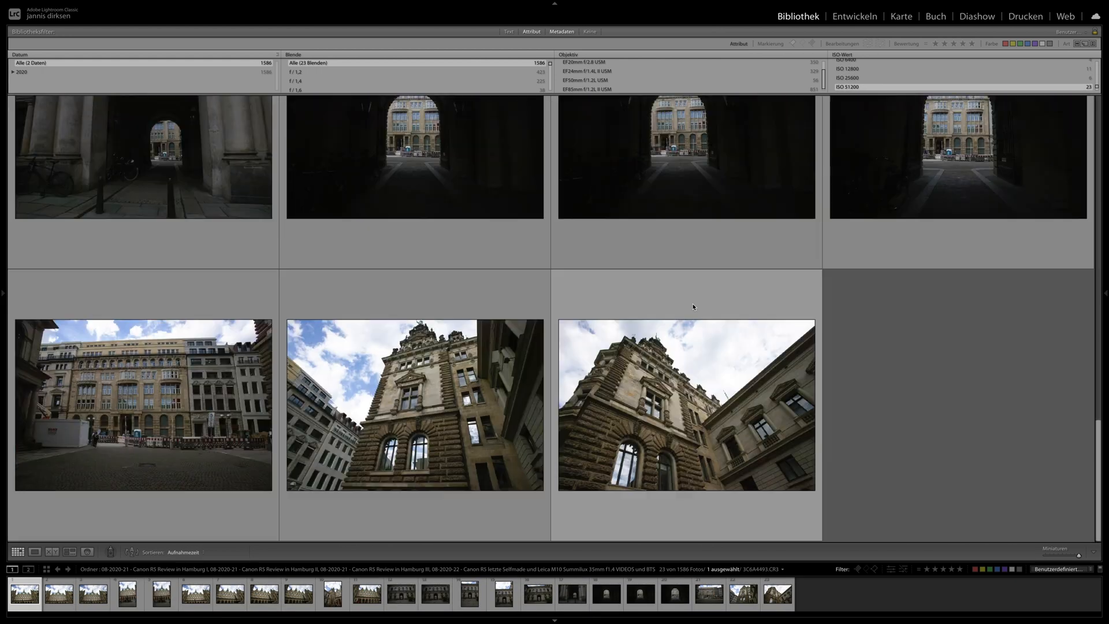
{"action": "scroll", "coordinate": [693, 303], "scroll_direction": "up", "scroll_amount": 15}
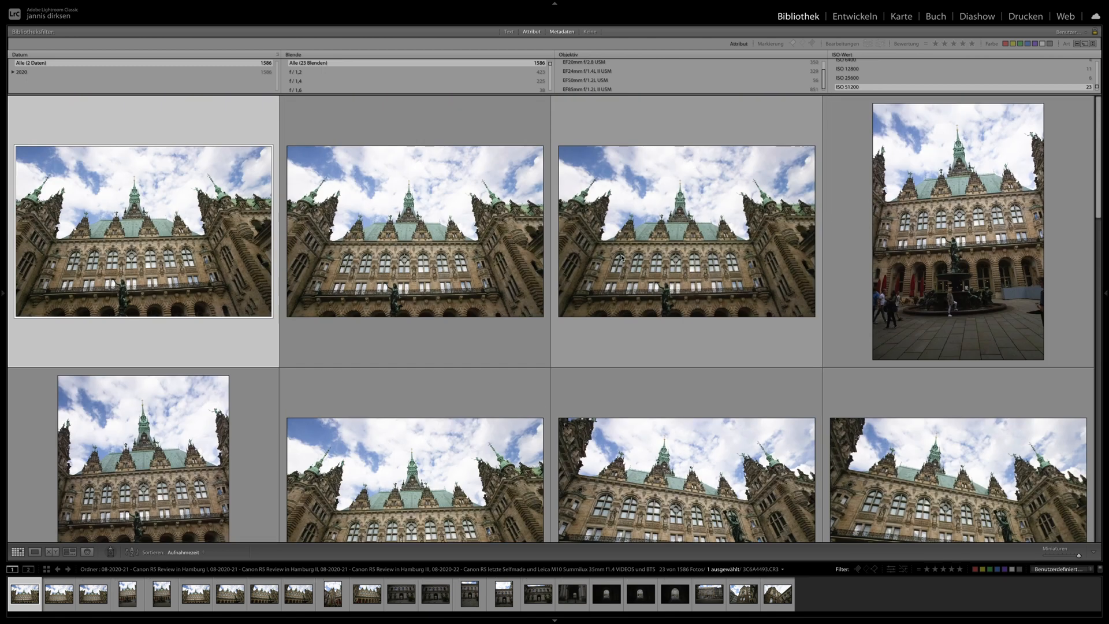
- Open 3C6A4495.CR3 for developing and inspect the noise on the unedited facade and statue at 1:1
{"action": "left_click", "coordinate": [531, 237]}
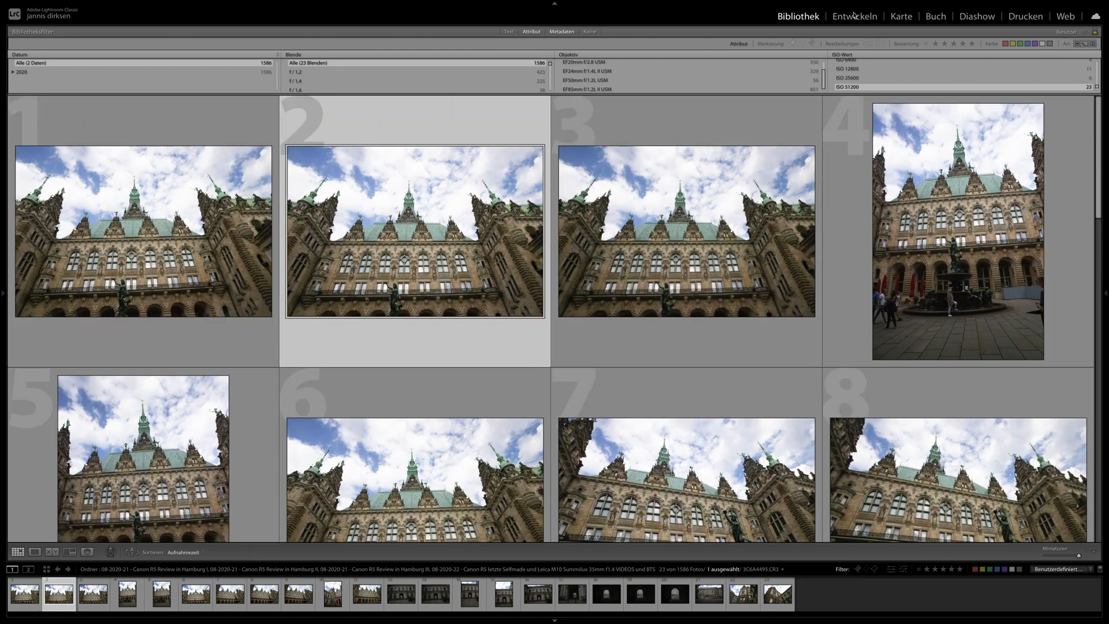
{"action": "left_click", "coordinate": [855, 16]}
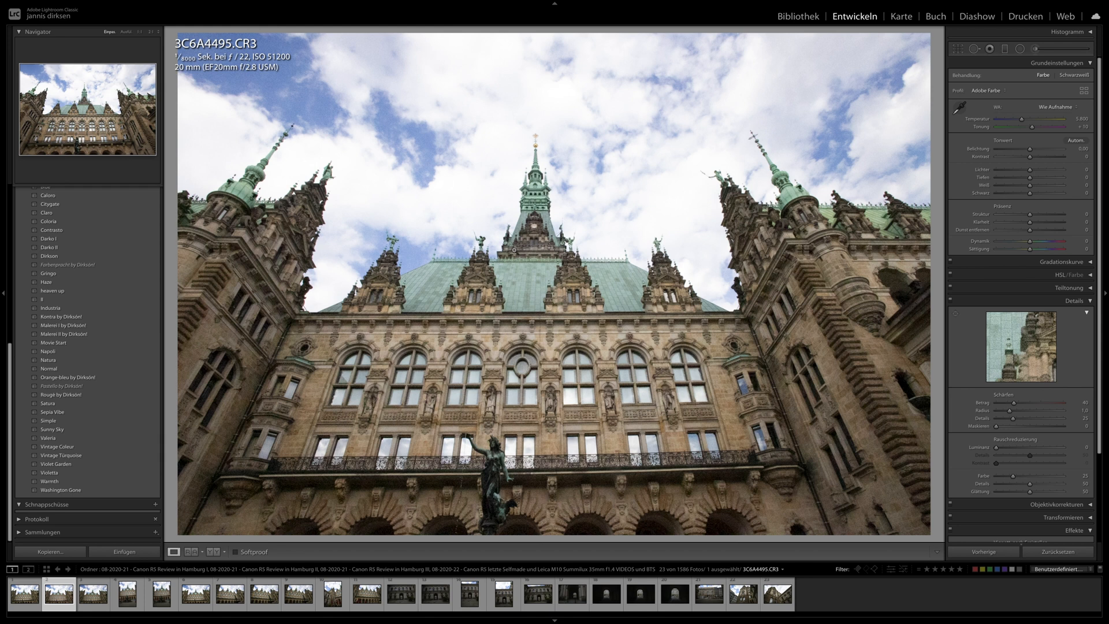
{"action": "left_click", "coordinate": [477, 475]}
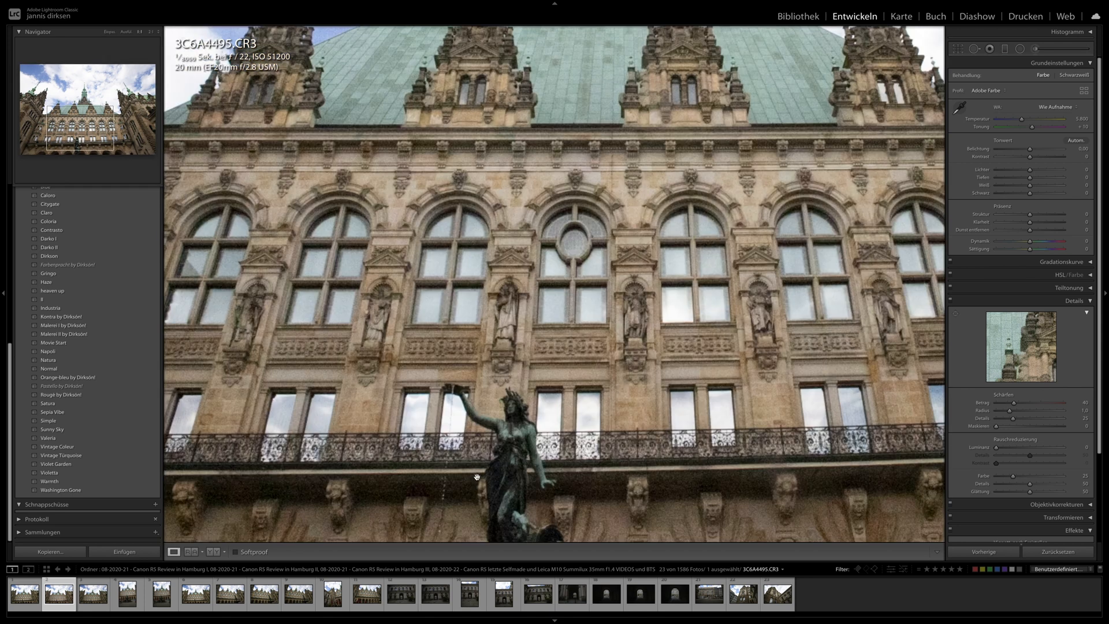
{"action": "left_click_drag", "start_coordinate": [504, 469], "coordinate": [520, 397]}
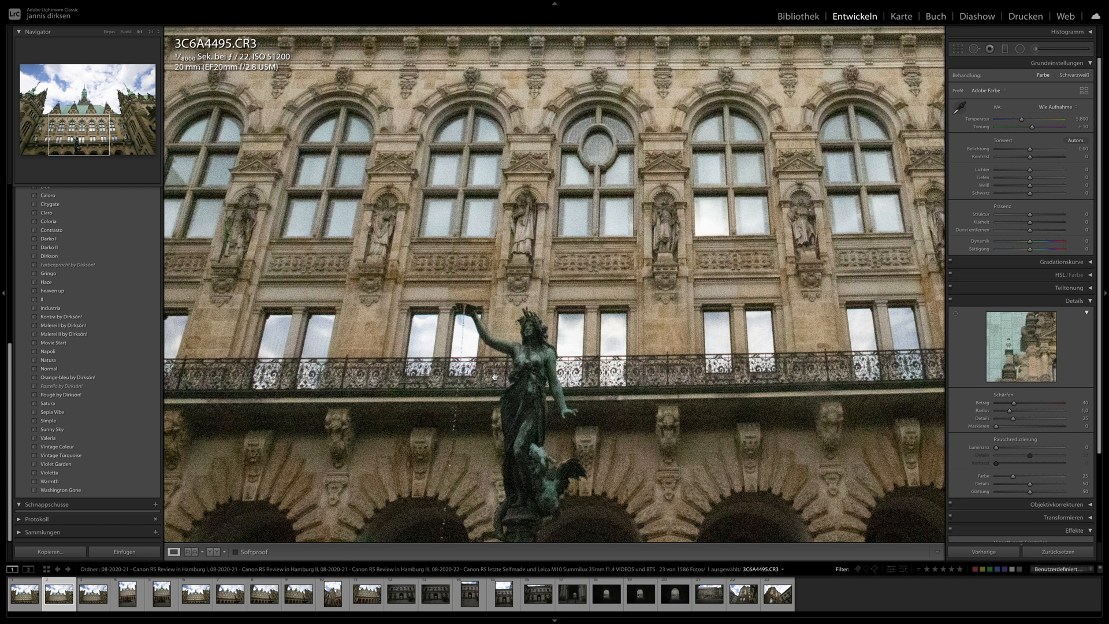
{"action": "left_click", "coordinate": [419, 206]}
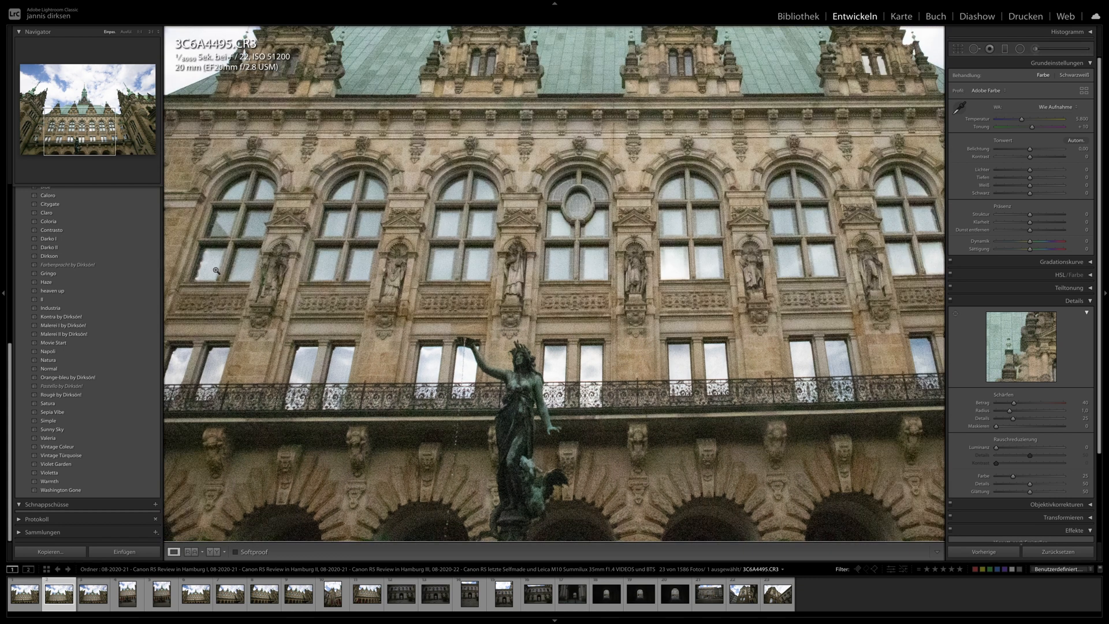
- Apply the Orange-bleu preset to 3C6A4495.CR3, set its sharpening amount to 66 and its vignette amount to -10
{"action": "left_click", "coordinate": [95, 377]}
{"action": "left_click", "coordinate": [94, 377]}
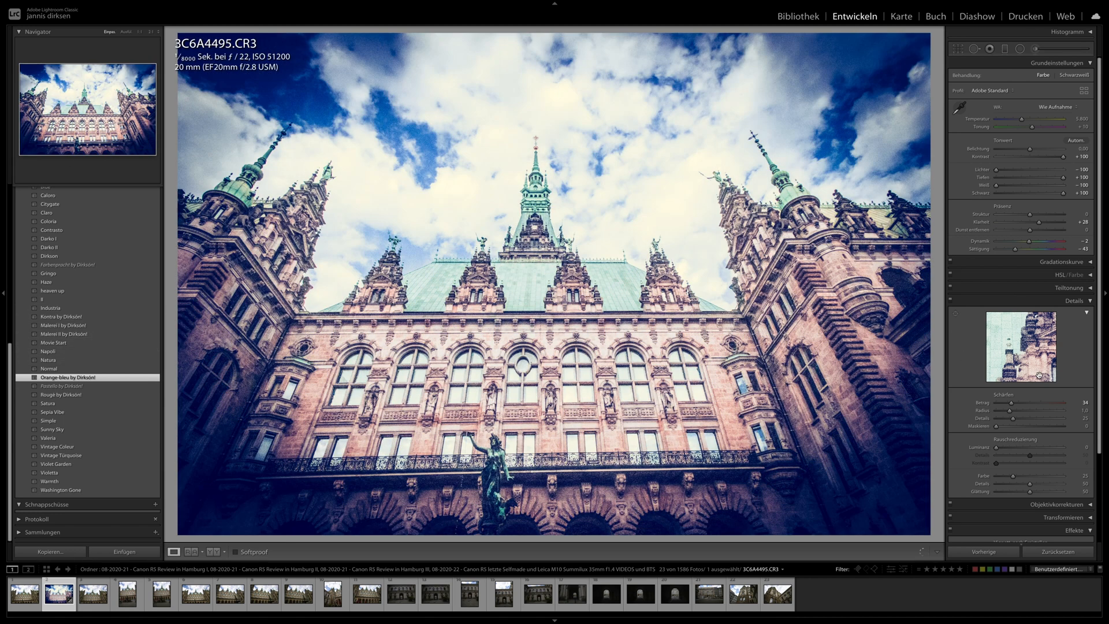
{"action": "left_click", "coordinate": [1025, 403]}
{"action": "scroll", "coordinate": [1023, 426], "scroll_direction": "down", "scroll_amount": 5}
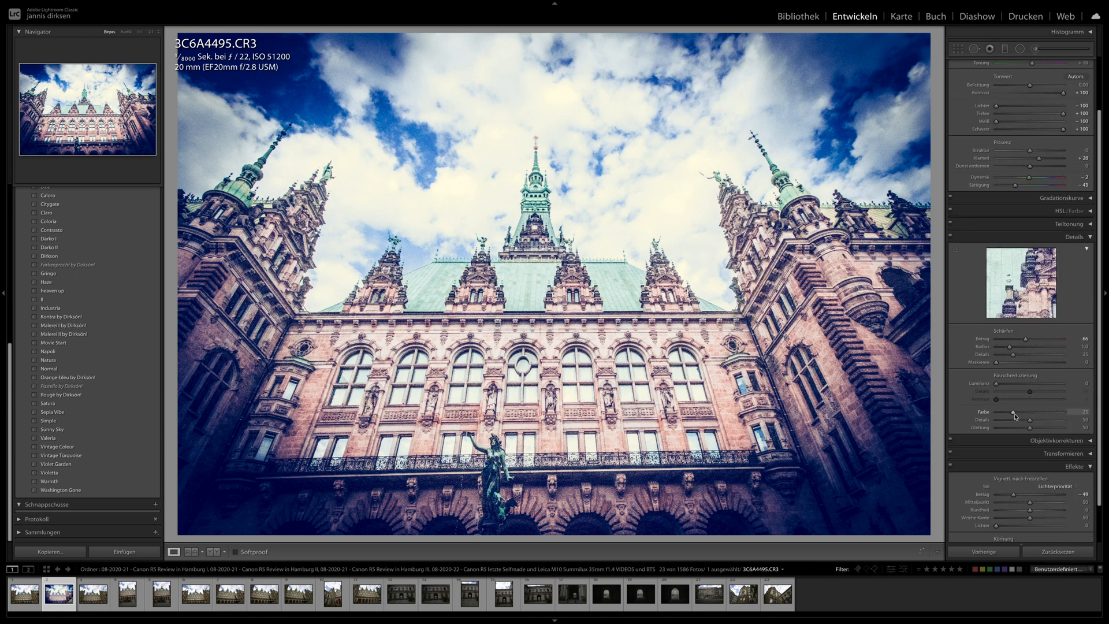
{"action": "left_click", "coordinate": [1025, 451]}
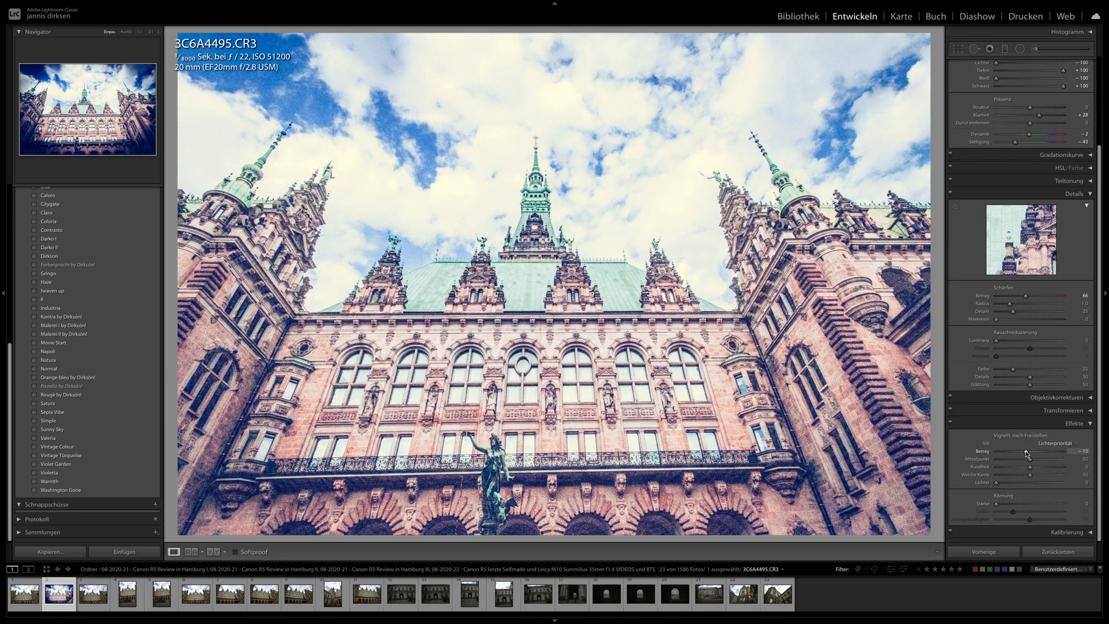
- Set the exposure of 3C6A4495.CR3 to -0.60 and adjust its crop slightly
{"action": "scroll", "coordinate": [1033, 187], "scroll_direction": "up", "scroll_amount": 3}
{"action": "left_click_drag", "start_coordinate": [1029, 149], "coordinate": [1025, 153]}
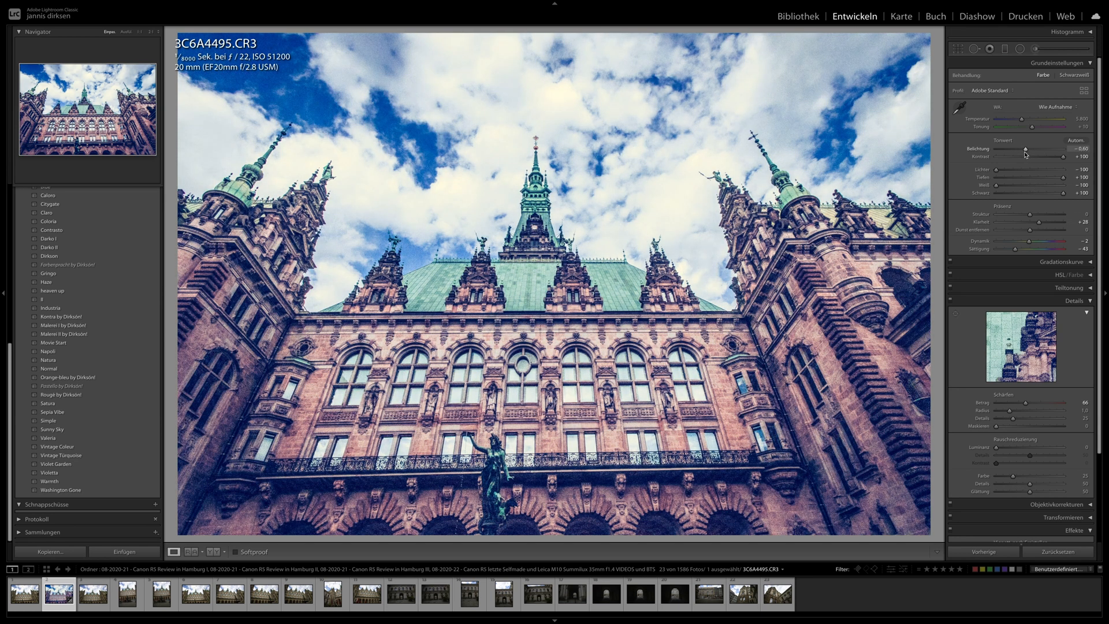
{"action": "left_click", "coordinate": [956, 50]}
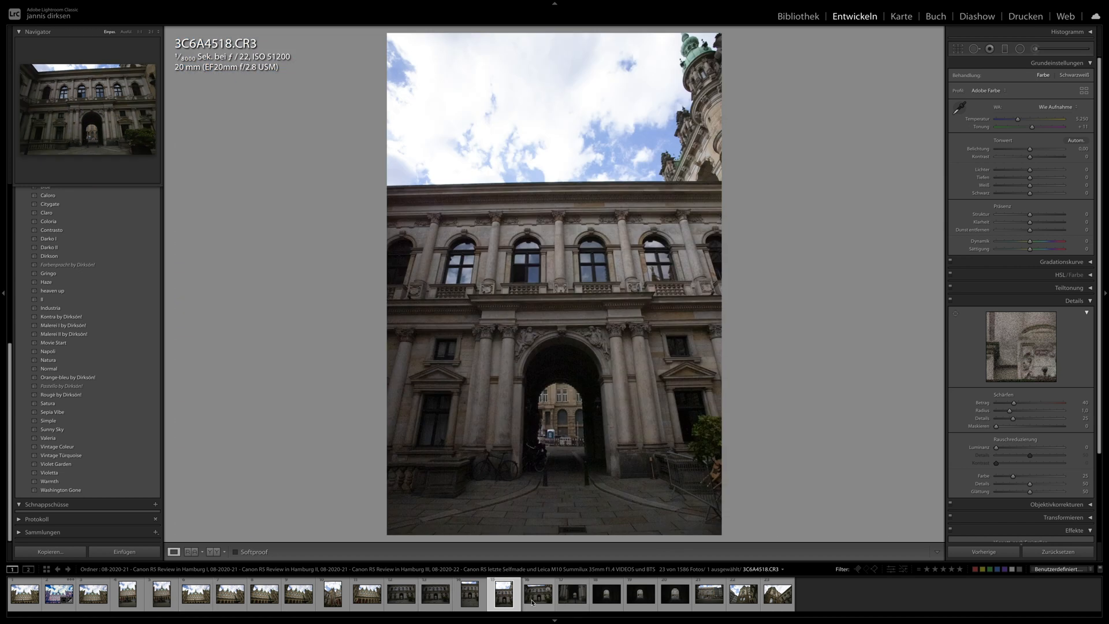
- View 3C6A4519.CR3 and 3C6A4536.CR3, and synchronize the settings of 3C6A4495.CR3 to all filtered ISO 51200 photos
{"action": "left_click", "coordinate": [532, 603]}
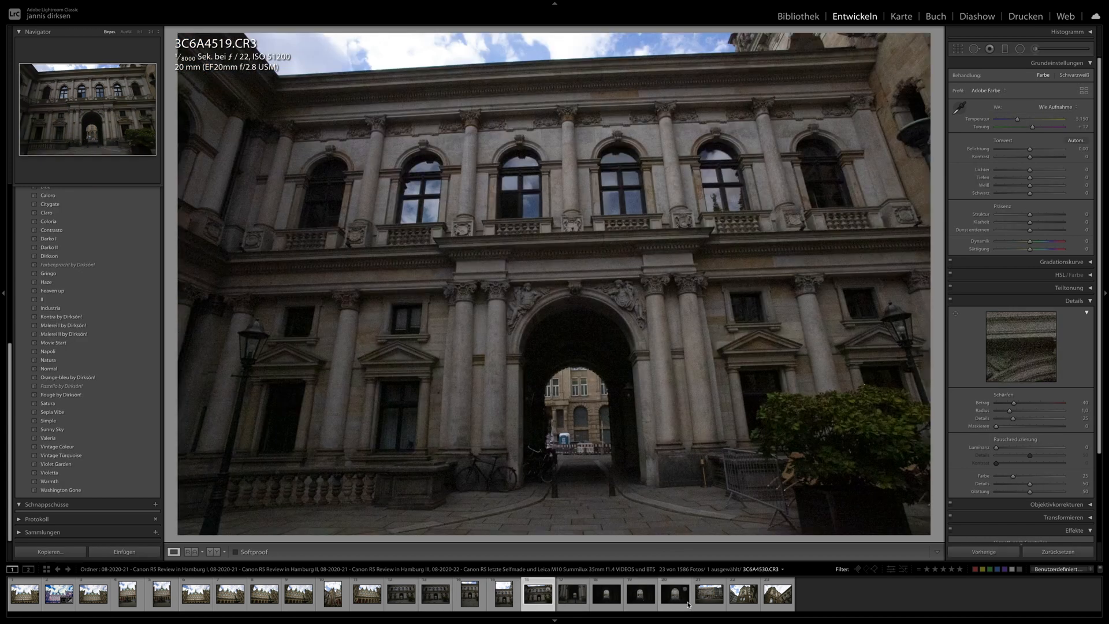
{"action": "left_click", "coordinate": [707, 603]}
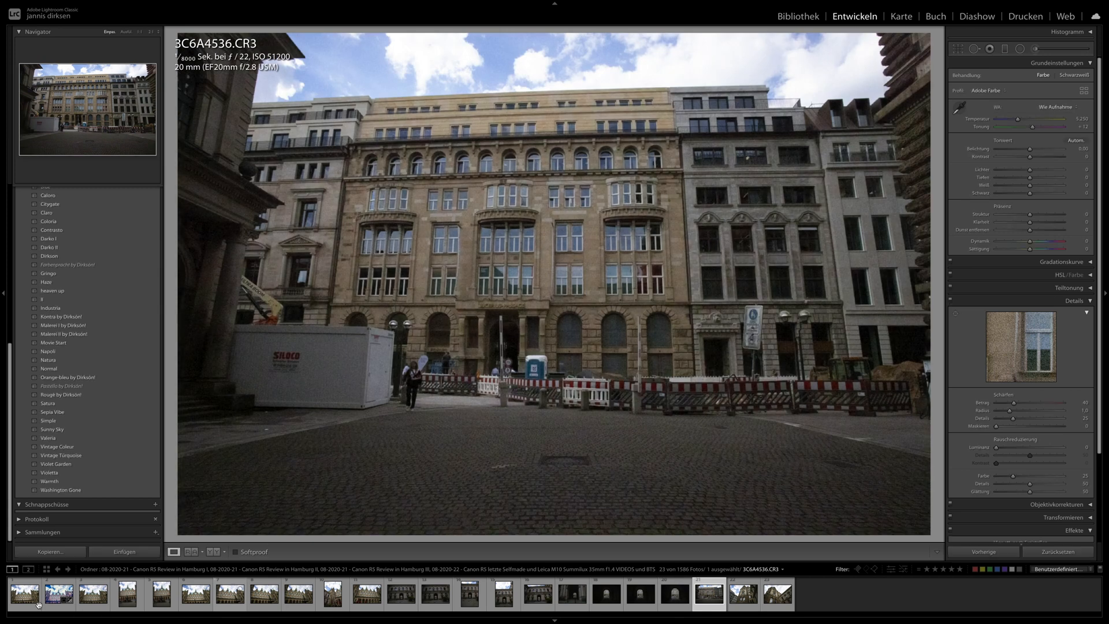
{"action": "left_click", "coordinate": [49, 604]}
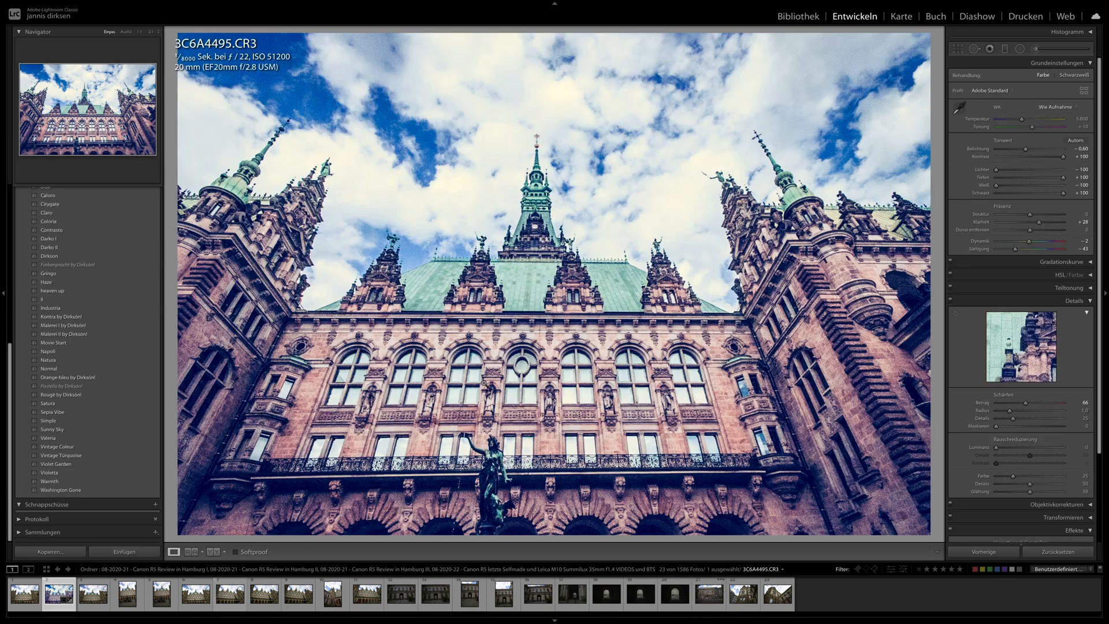
{"action": "key", "text": "super+a"}
{"action": "left_click", "coordinate": [988, 551]}
{"action": "key", "text": "Return"}
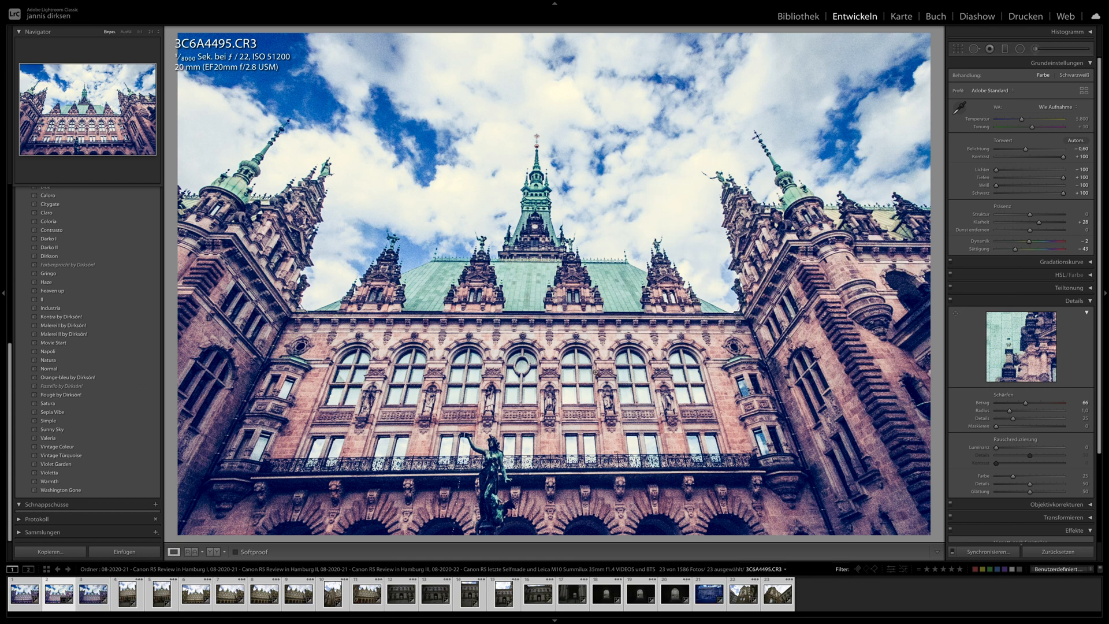
- Go to 3C6A4496.CR3 and inspect the shadows, balcony, statue and arched windows of the facade at 1:1
{"action": "key", "text": "Right"}
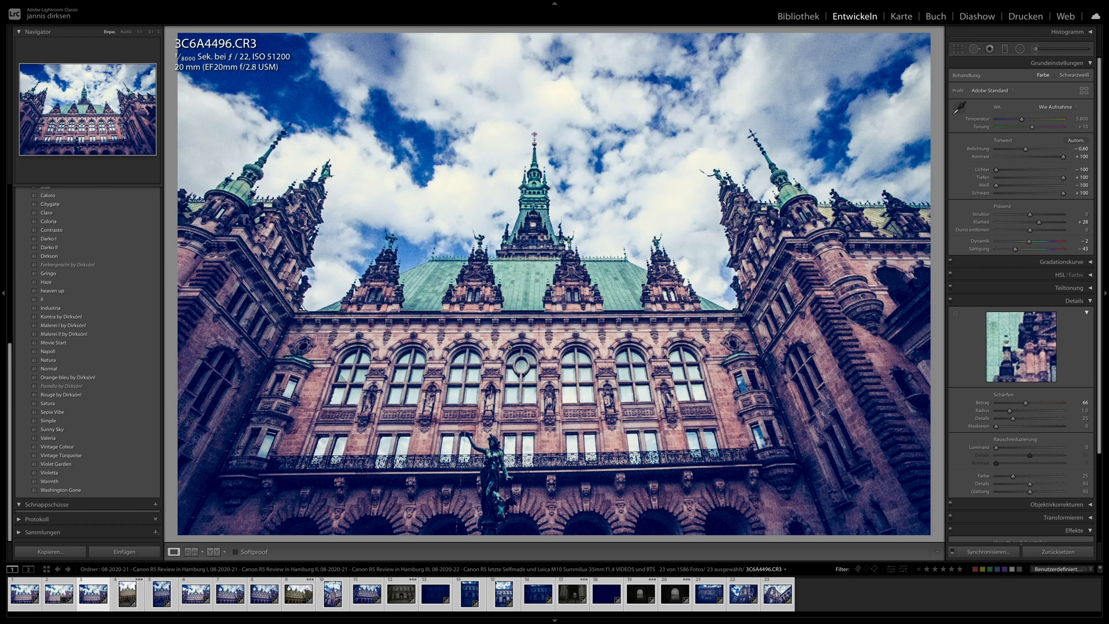
{"action": "left_click", "coordinate": [500, 370]}
{"action": "left_click_drag", "start_coordinate": [500, 370], "coordinate": [571, 284]}
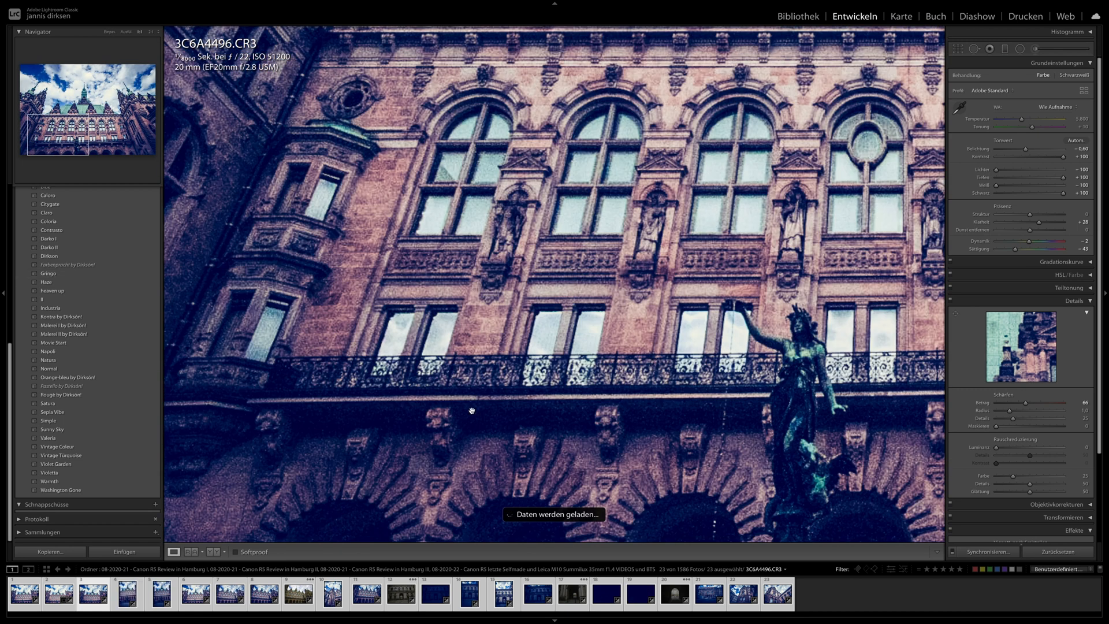
{"action": "left_click_drag", "start_coordinate": [264, 481], "coordinate": [402, 334]}
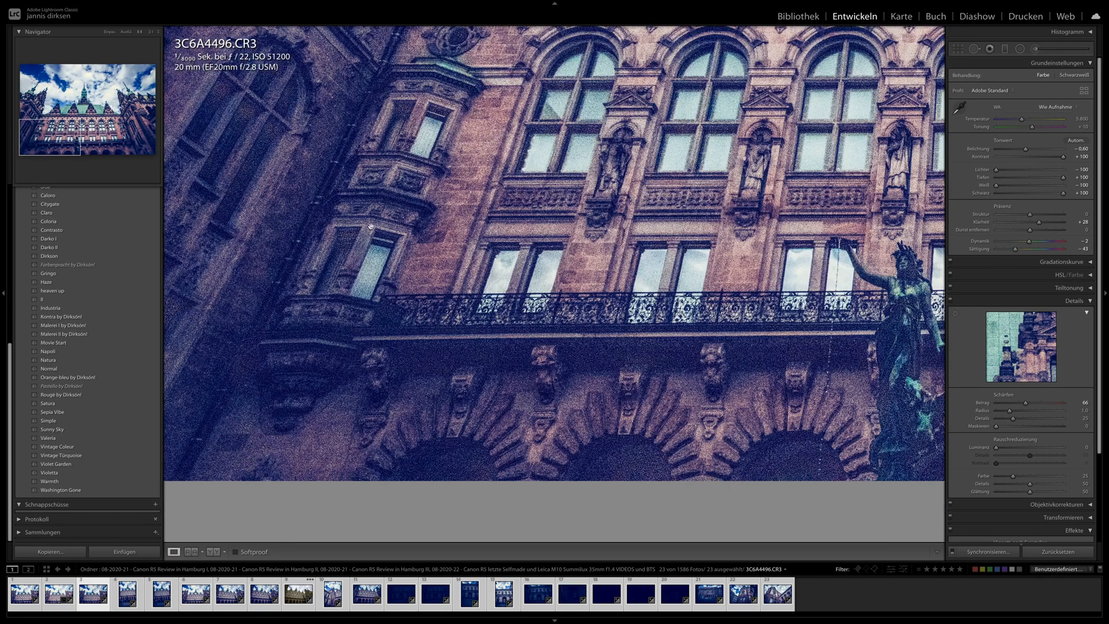
{"action": "left_click", "coordinate": [703, 134]}
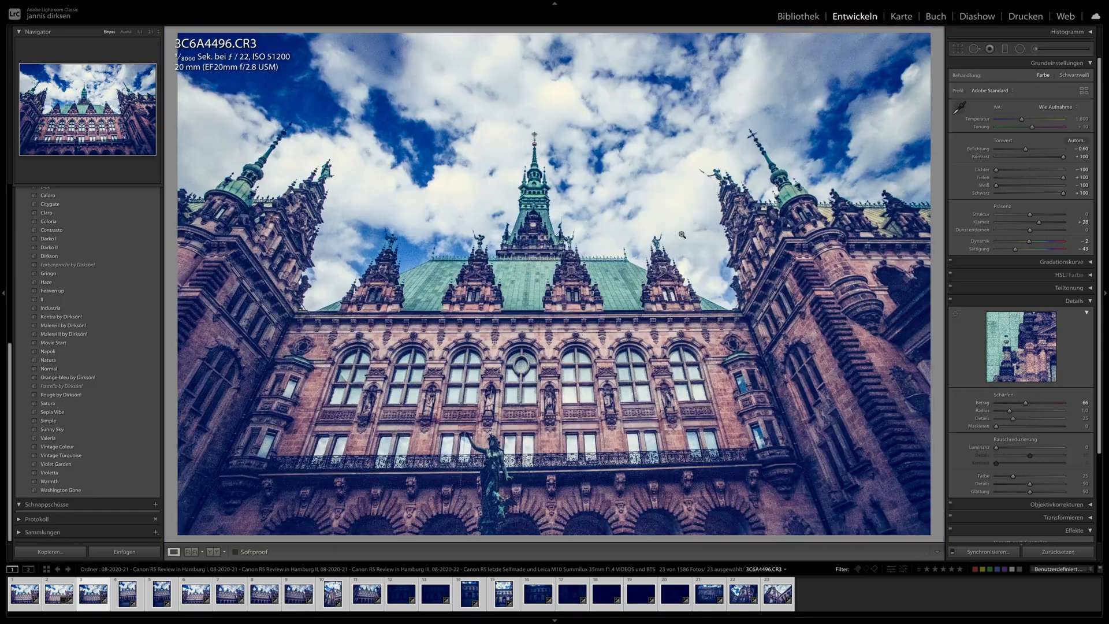
{"action": "left_click", "coordinate": [673, 364]}
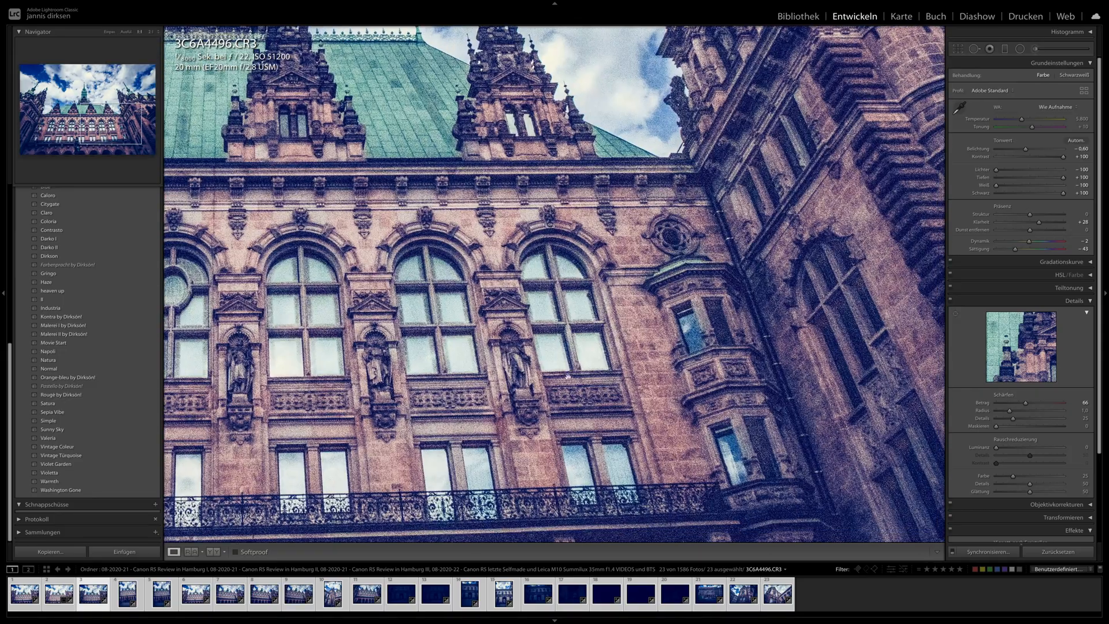
- Inspect the dark side wing, green roof and central spire of 3C6A4496.CR3 at 1:1
{"action": "left_click_drag", "start_coordinate": [568, 376], "coordinate": [430, 313]}
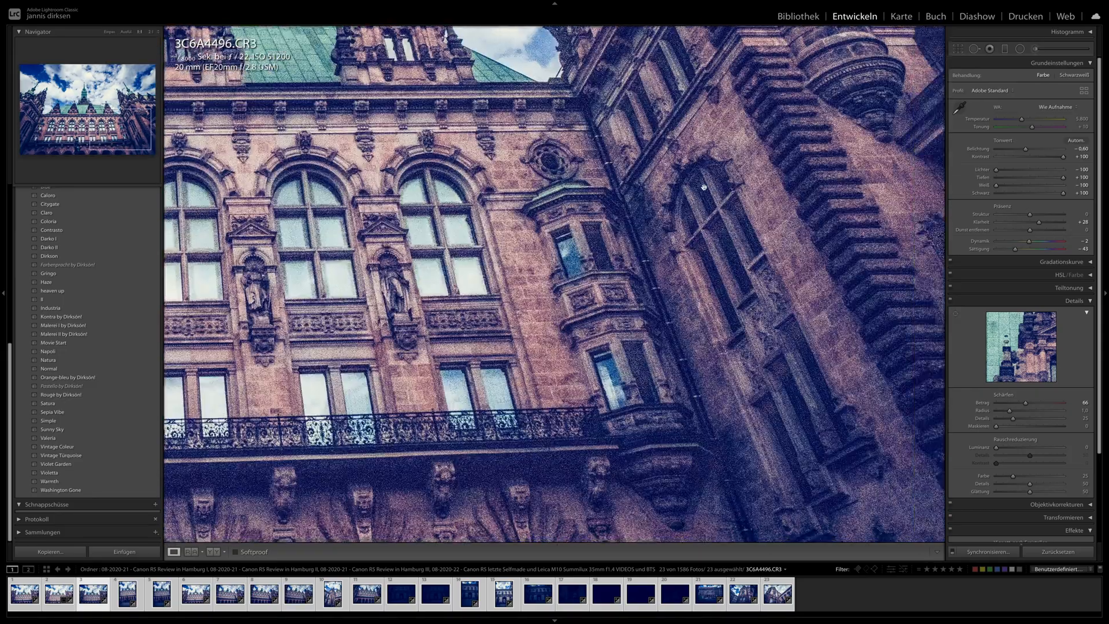
{"action": "left_click_drag", "start_coordinate": [629, 213], "coordinate": [545, 420]}
{"action": "left_click_drag", "start_coordinate": [577, 222], "coordinate": [531, 362]}
{"action": "left_click_drag", "start_coordinate": [451, 360], "coordinate": [656, 266]}
{"action": "left_click_drag", "start_coordinate": [295, 313], "coordinate": [534, 437]}
{"action": "left_click_drag", "start_coordinate": [450, 303], "coordinate": [474, 309]}
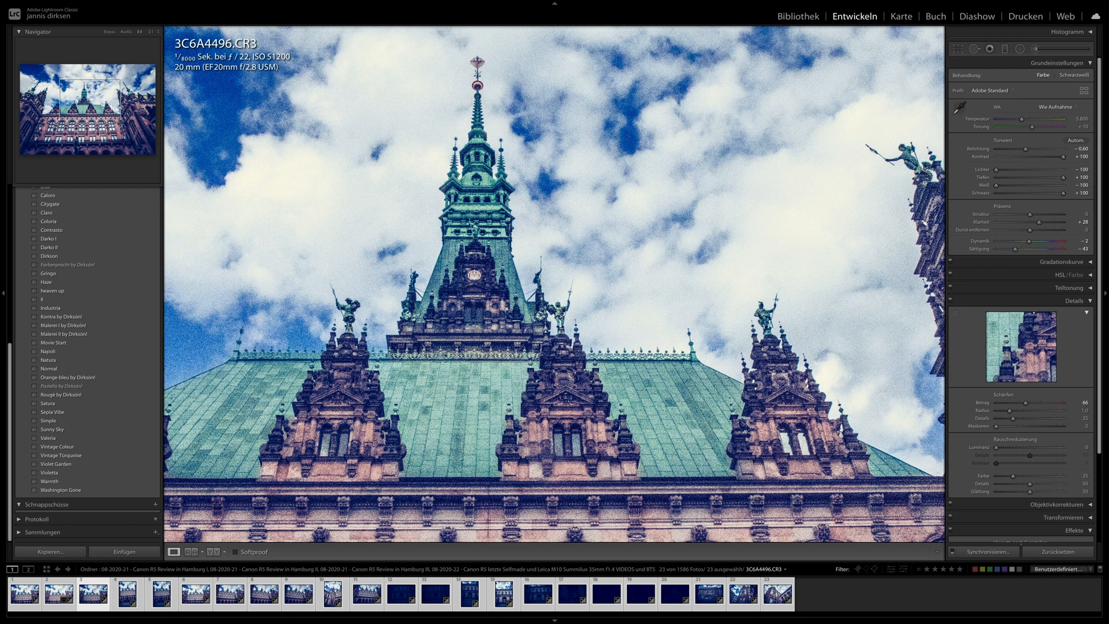
- Magnify 3C6A4496.CR3 beyond 1:1 to examine noise on the spire, sky, roof and statue, and return to the full view
{"action": "left_click", "coordinate": [151, 32]}
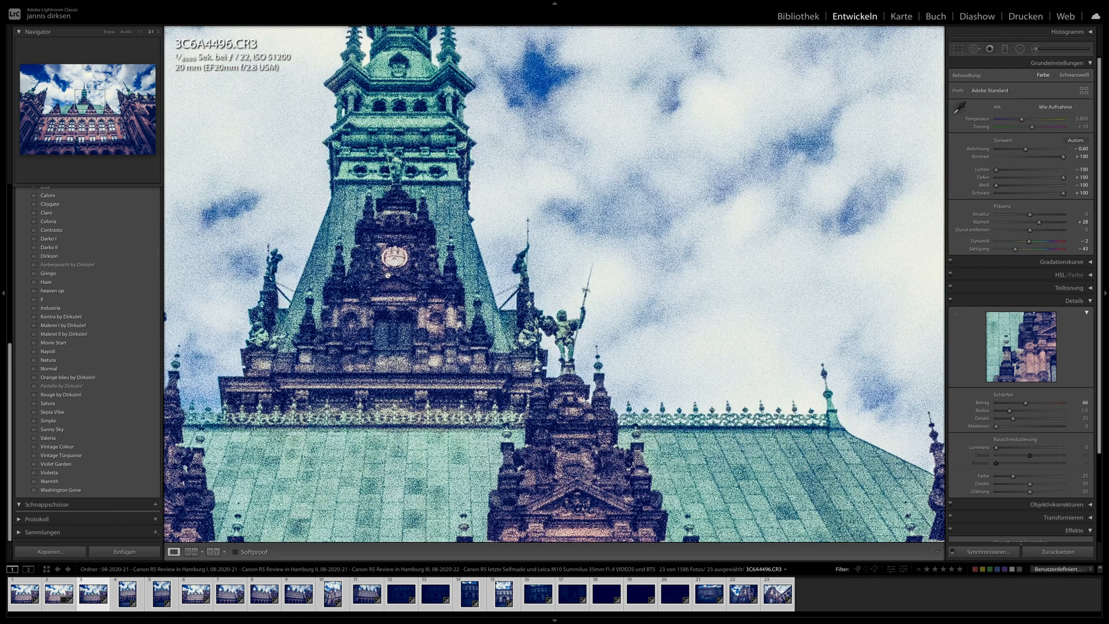
{"action": "left_click_drag", "start_coordinate": [401, 262], "coordinate": [450, 442]}
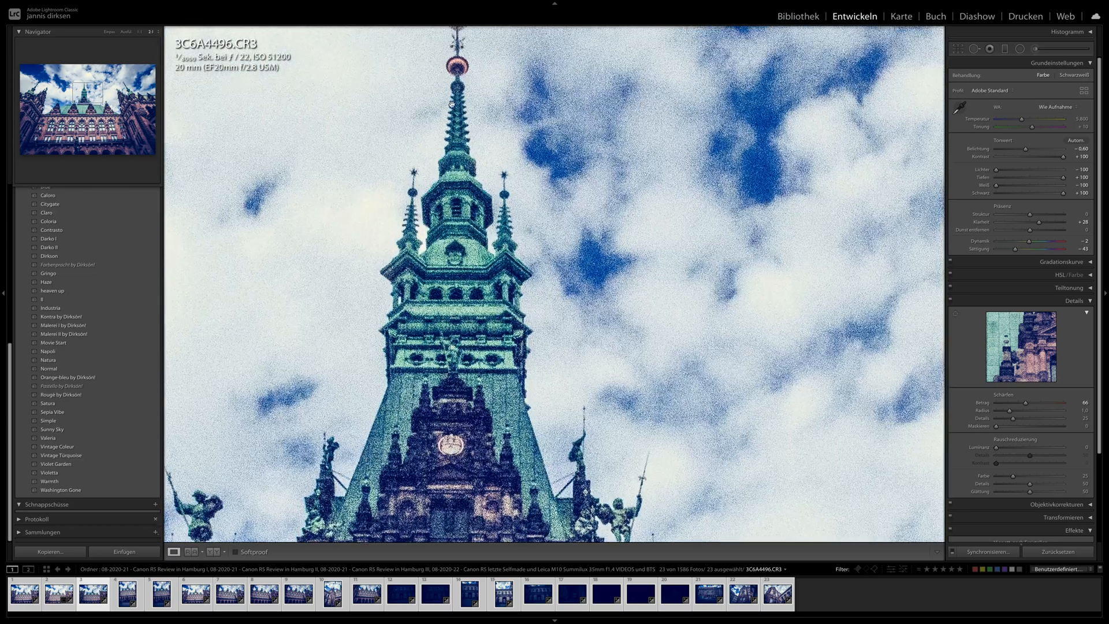
{"action": "left_click_drag", "start_coordinate": [499, 225], "coordinate": [494, 22]}
{"action": "left_click_drag", "start_coordinate": [397, 334], "coordinate": [424, 112]}
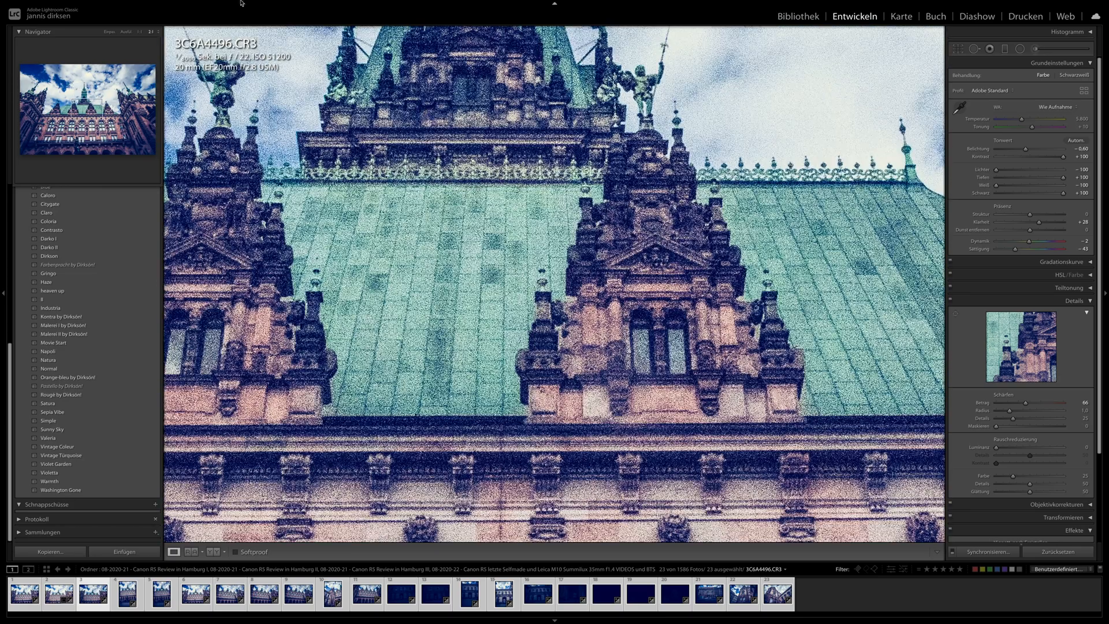
{"action": "left_click_drag", "start_coordinate": [514, 235], "coordinate": [626, 62]}
{"action": "mouse_move", "coordinate": [559, 277]}
{"action": "left_mouse_down"}
{"action": "mouse_move", "coordinate": [570, 68]}
{"action": "mouse_move", "coordinate": [597, 85]}
{"action": "mouse_move", "coordinate": [644, 46]}
{"action": "left_mouse_up"}
{"action": "left_click_drag", "start_coordinate": [502, 253], "coordinate": [719, 26]}
{"action": "left_click_drag", "start_coordinate": [493, 386], "coordinate": [505, 319]}
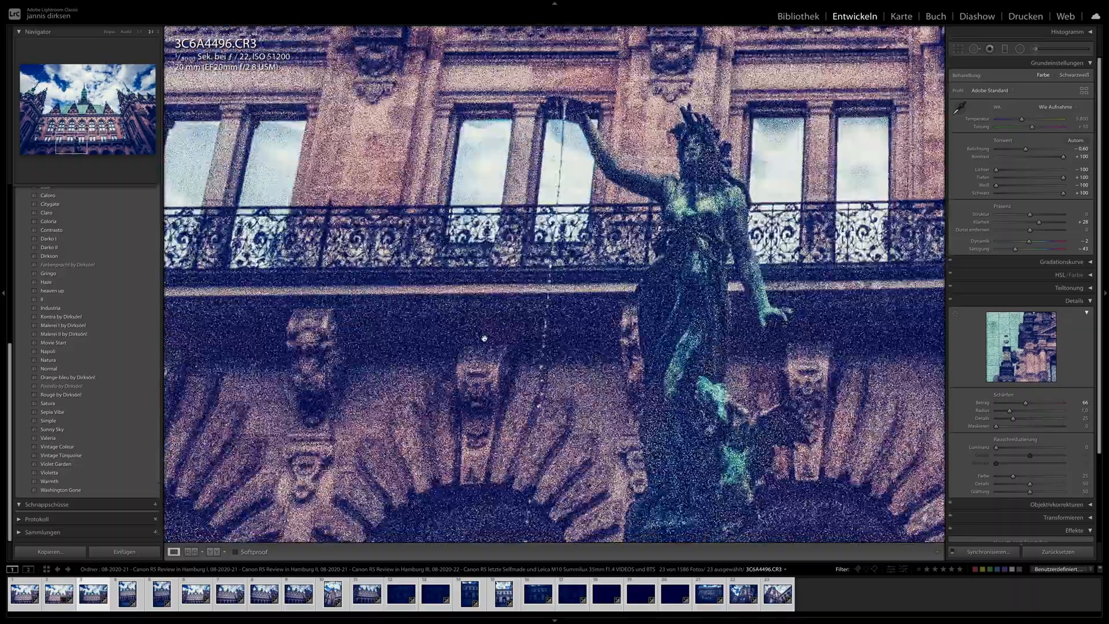
{"action": "left_click", "coordinate": [527, 368]}
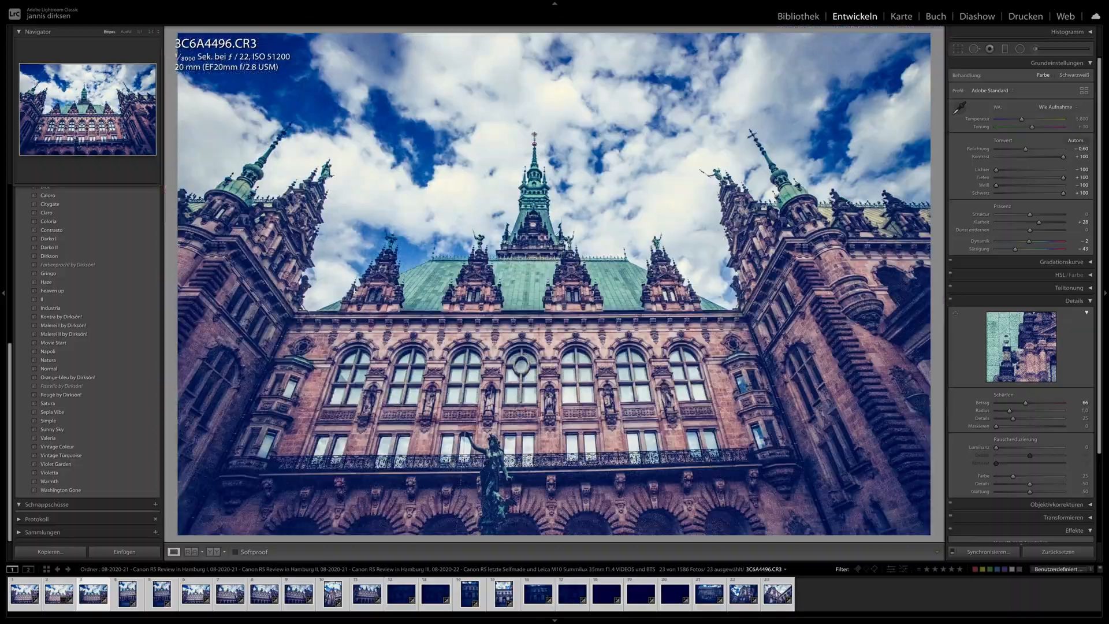
- Set luminance noise reduction to 26 and its contrast to 21 on 3C6A4496.CR3, and check the magnified windows and statue
{"action": "left_click_drag", "start_coordinate": [1005, 450], "coordinate": [1014, 450]}
{"action": "left_click", "coordinate": [1010, 464]}
{"action": "left_click", "coordinate": [488, 362]}
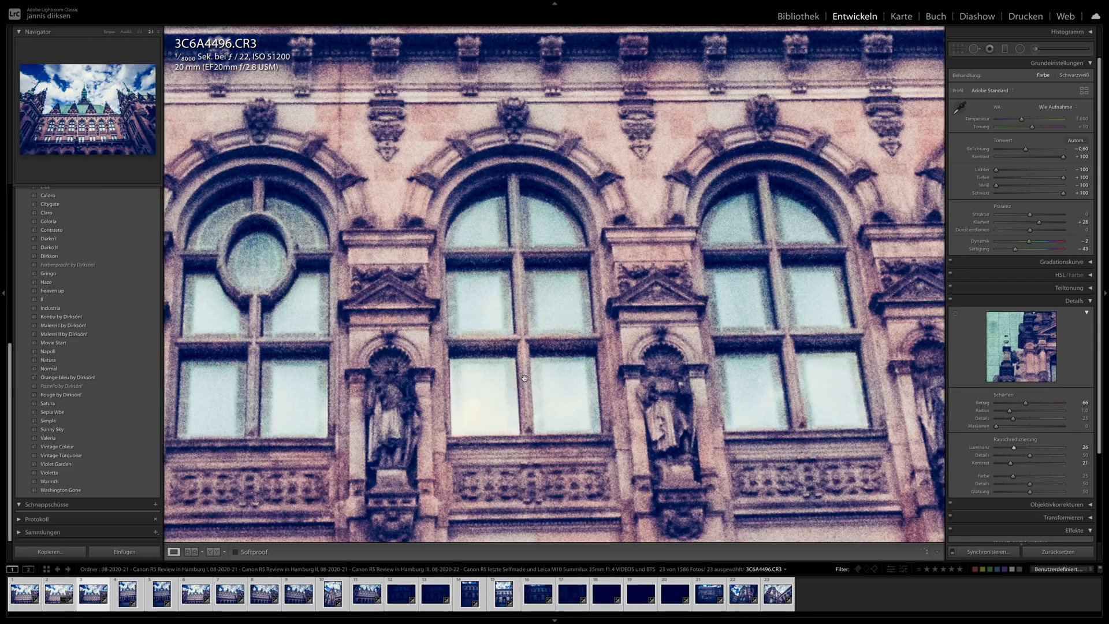
{"action": "scroll", "coordinate": [489, 336], "scroll_direction": "down", "scroll_amount": 10}
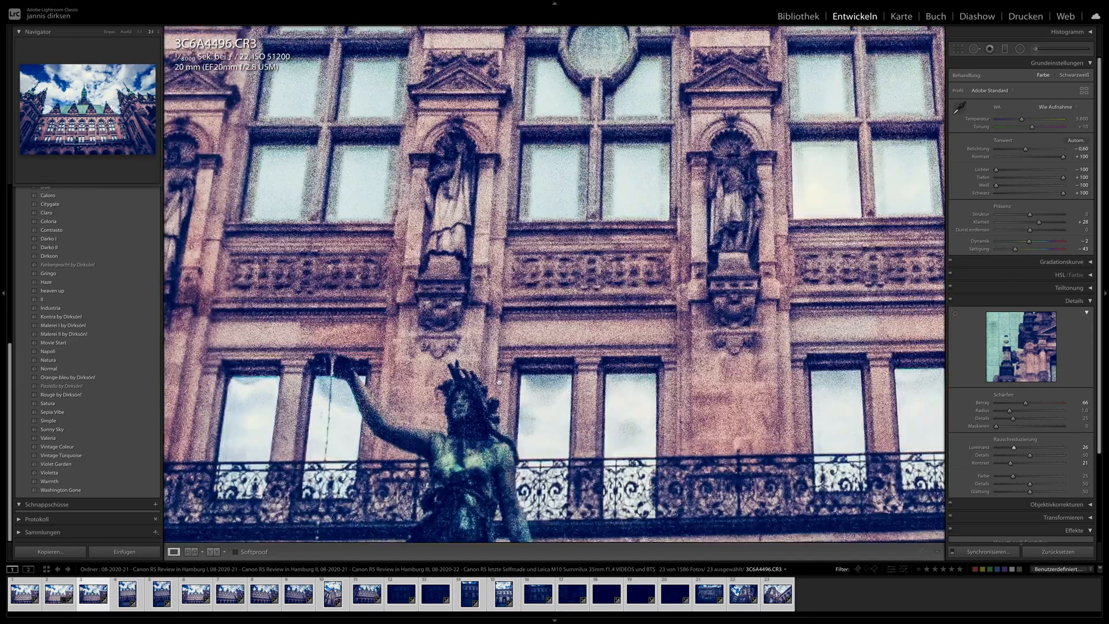
{"action": "scroll", "coordinate": [499, 381], "scroll_direction": "down", "scroll_amount": 5}
{"action": "left_click", "coordinate": [504, 347]}
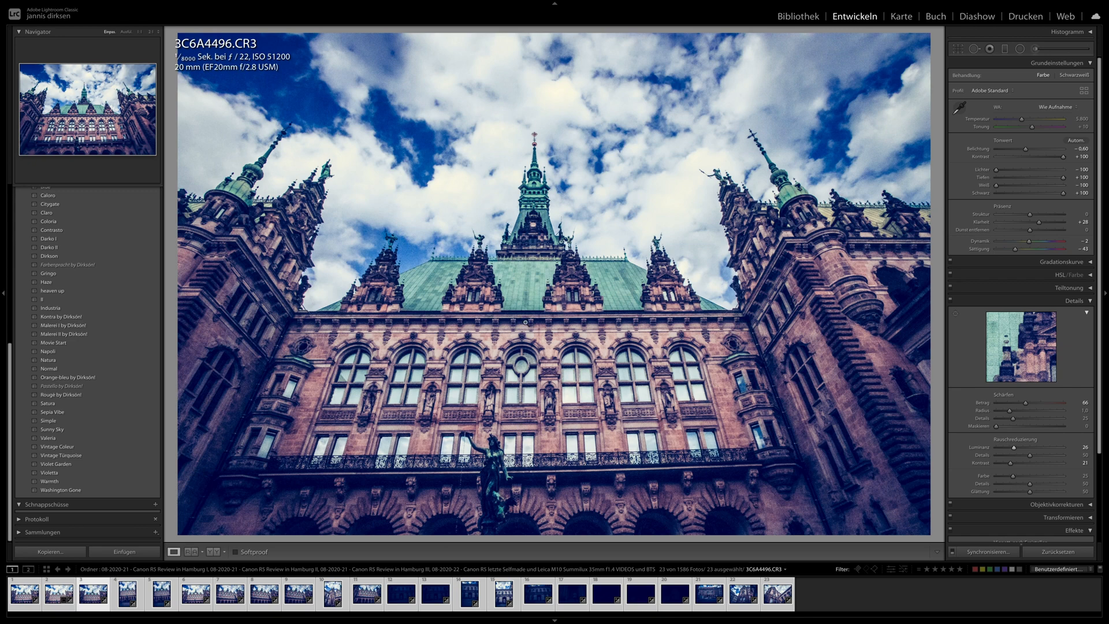
- Inspect the noise-reduced roof, dormers and arched windows of 3C6A4496.CR3 at 1:1, and return to the full view
{"action": "left_click", "coordinate": [138, 31]}
{"action": "left_click_drag", "start_coordinate": [579, 202], "coordinate": [423, 425]}
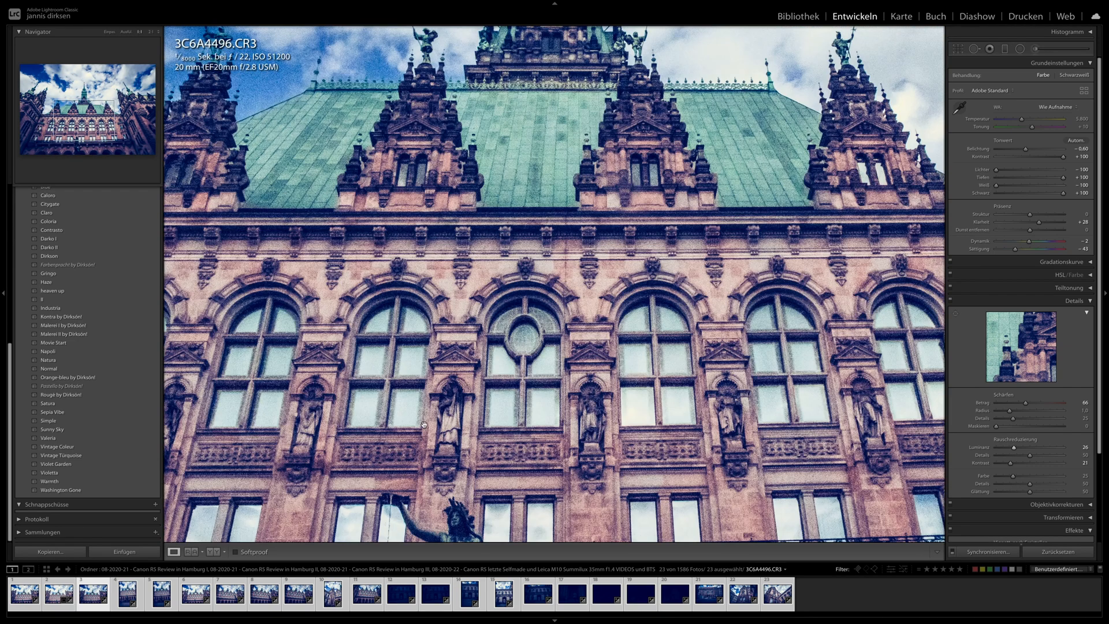
{"action": "left_click_drag", "start_coordinate": [549, 206], "coordinate": [466, 407]}
{"action": "left_click", "coordinate": [460, 354]}
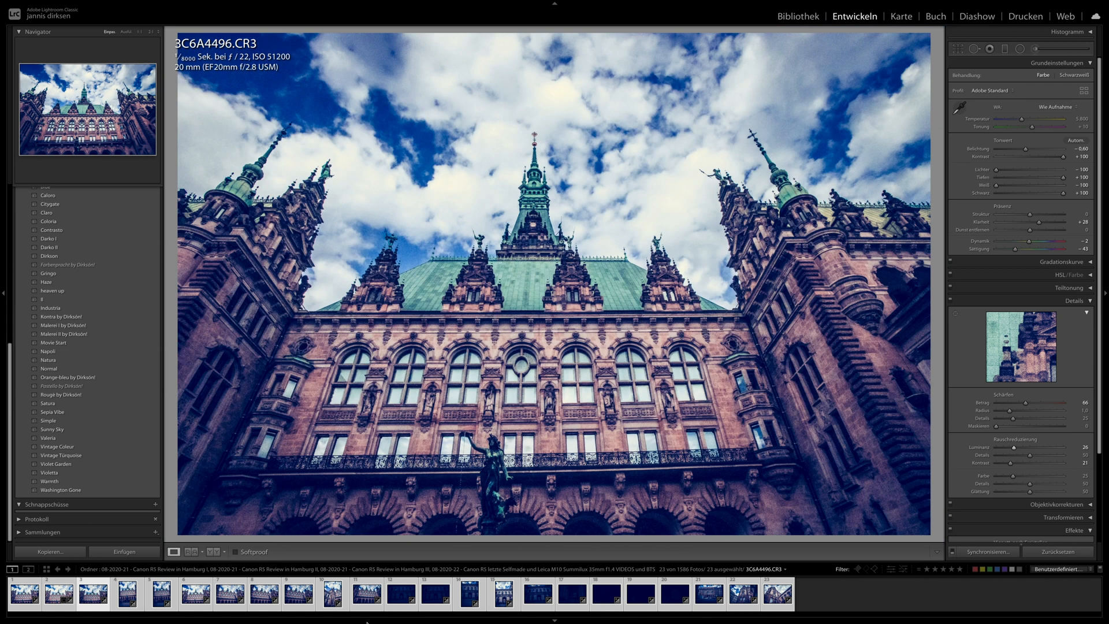
- Set the exposure to −0.15 on 3C6A4506.CR3 and −0.20 on 3C6A4509.CR3, and straighten the latter
{"action": "left_click", "coordinate": [298, 600]}
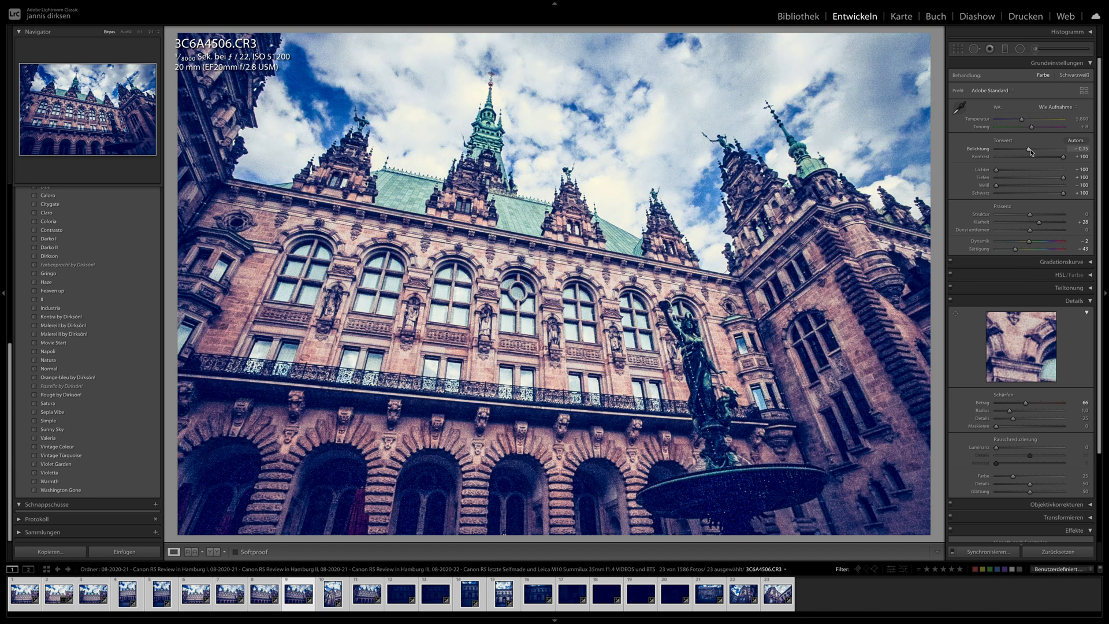
{"action": "key", "text": "Right"}
{"action": "left_click_drag", "start_coordinate": [1028, 154], "coordinate": [1031, 154]}
{"action": "left_click", "coordinate": [958, 49]}
{"action": "left_click_drag", "start_coordinate": [857, 125], "coordinate": [847, 112]}
{"action": "key", "text": "Return"}
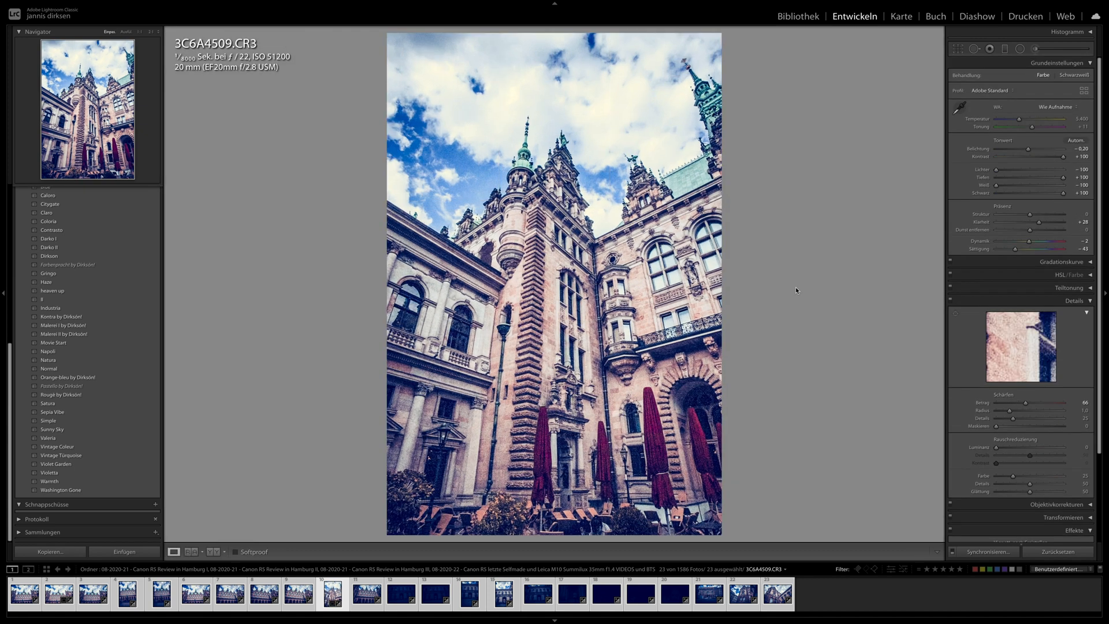
- Set 3C6A4511.CR3 to temperature 6,321, exposure −0.20, shadows and blacks +100, and check its dark arcade at 1:1
{"action": "key", "text": "Right"}
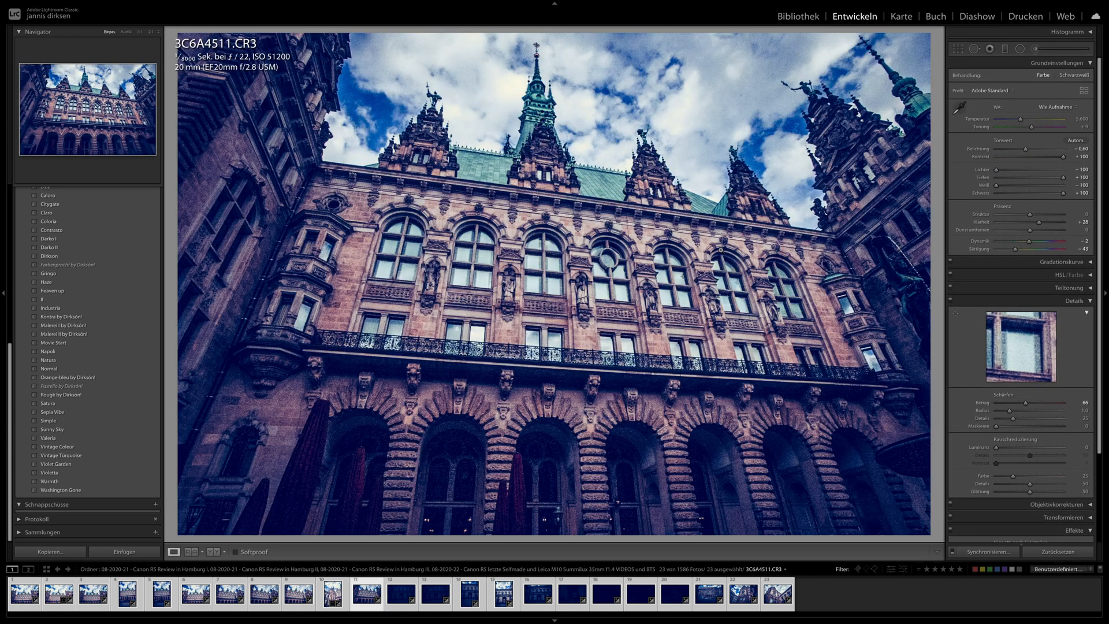
{"action": "left_click_drag", "start_coordinate": [1021, 118], "coordinate": [1029, 150]}
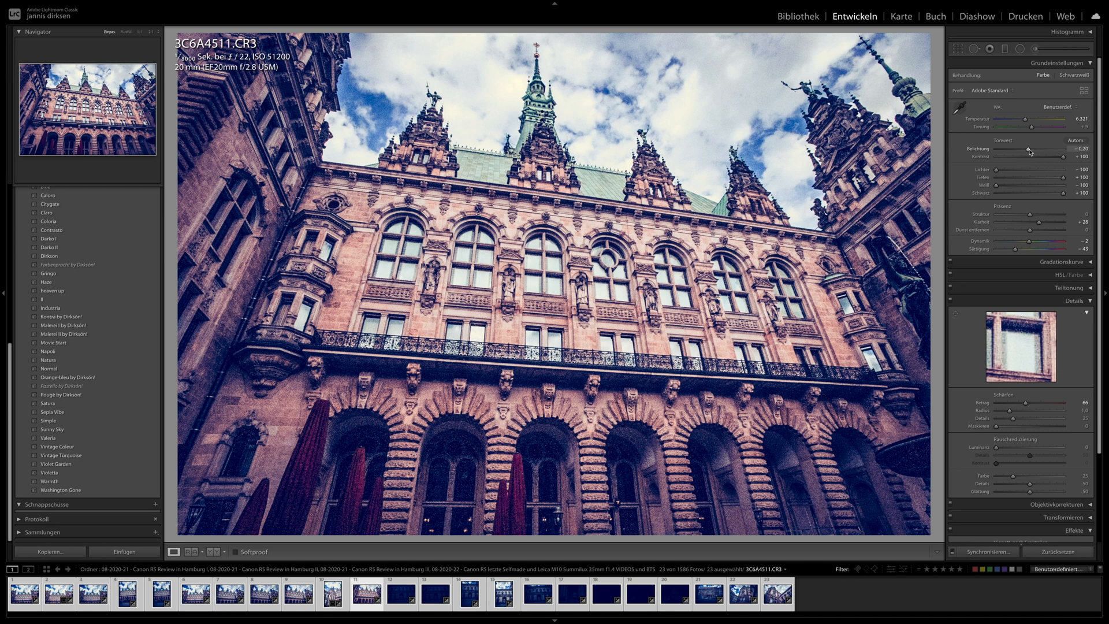
{"action": "left_click_drag", "start_coordinate": [1063, 178], "coordinate": [1108, 169]}
{"action": "left_click_drag", "start_coordinate": [1063, 193], "coordinate": [1108, 198]}
{"action": "left_click", "coordinate": [604, 454]}
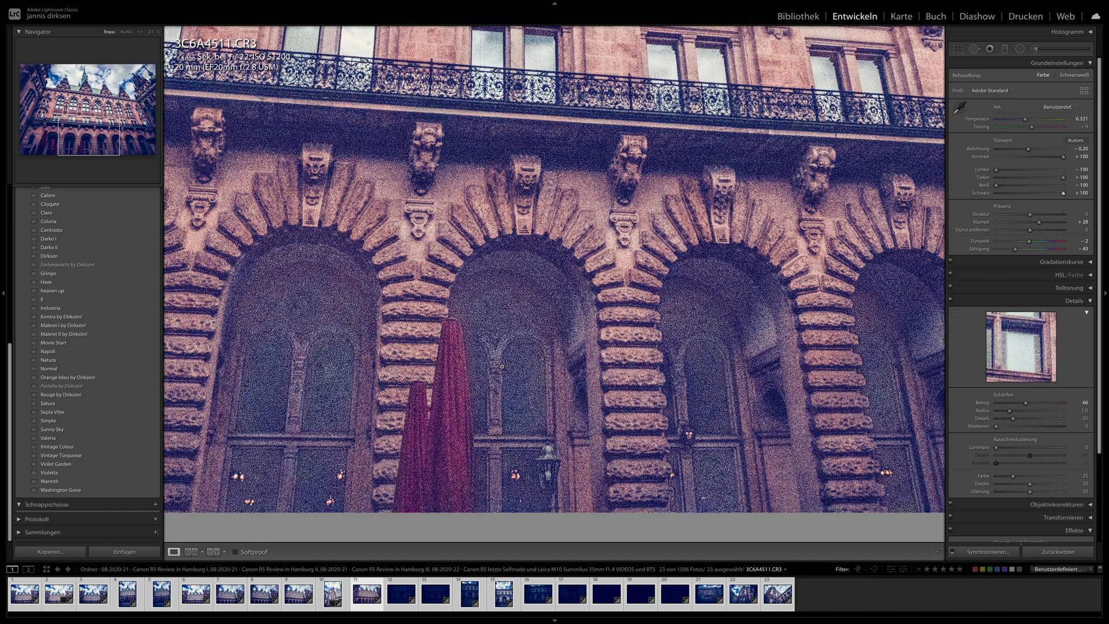
{"action": "left_click", "coordinate": [502, 366]}
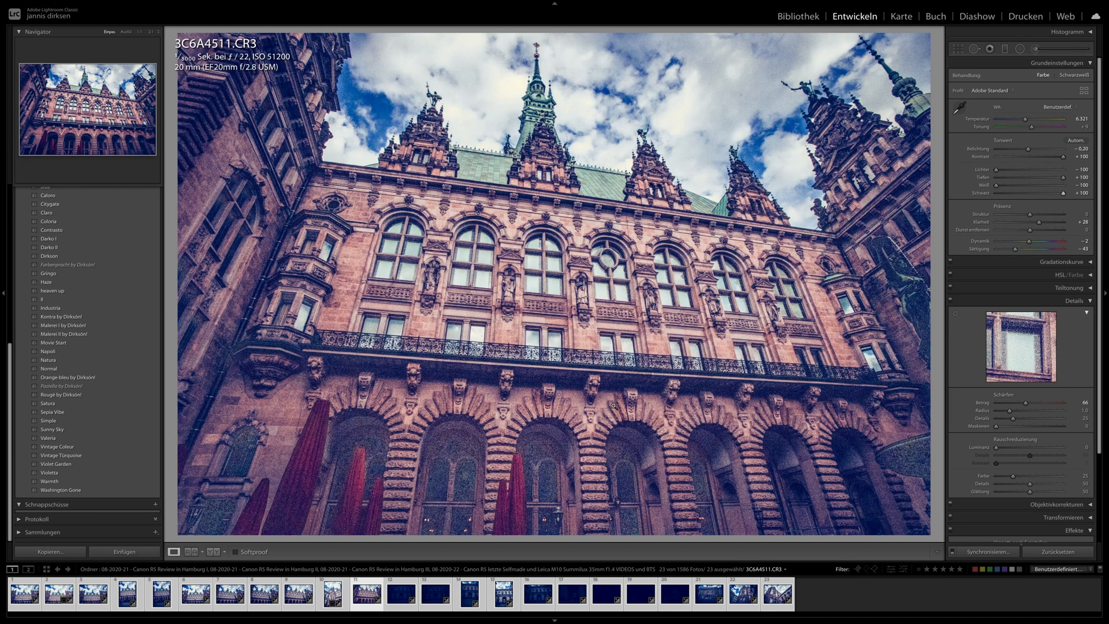
- Brighten the dark archway photos, setting the exposure to +1.30 on 3C6A4514.CR3 and +1.70 on 3C6A4515.CR3
{"action": "key", "text": "Right"}
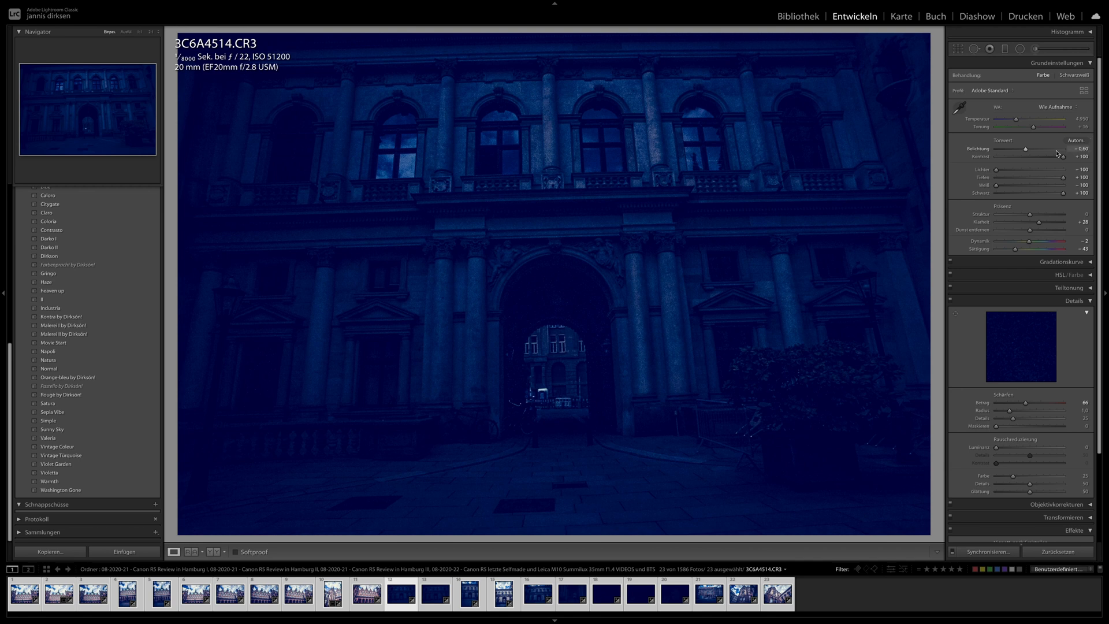
{"action": "left_click_drag", "start_coordinate": [1028, 149], "coordinate": [1041, 151]}
{"action": "key", "text": "Right"}
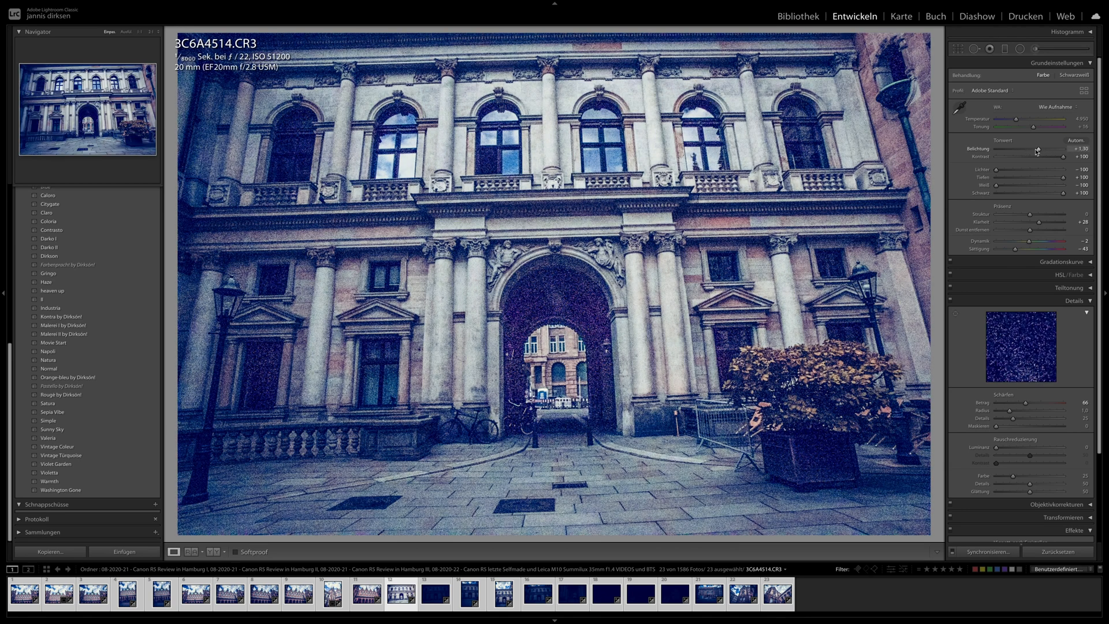
{"action": "left_click_drag", "start_coordinate": [1034, 150], "coordinate": [1040, 152]}
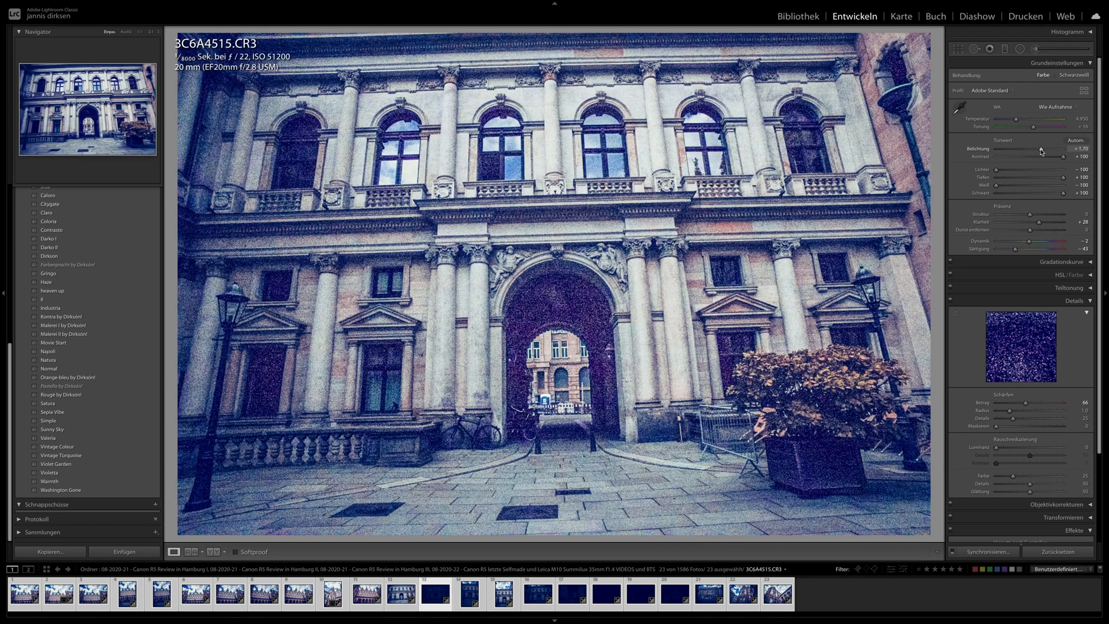
- Straighten 3C6A4516.CR3, apply the Movie Start preset to it and set its shadows to +12
{"action": "key", "text": "Right"}
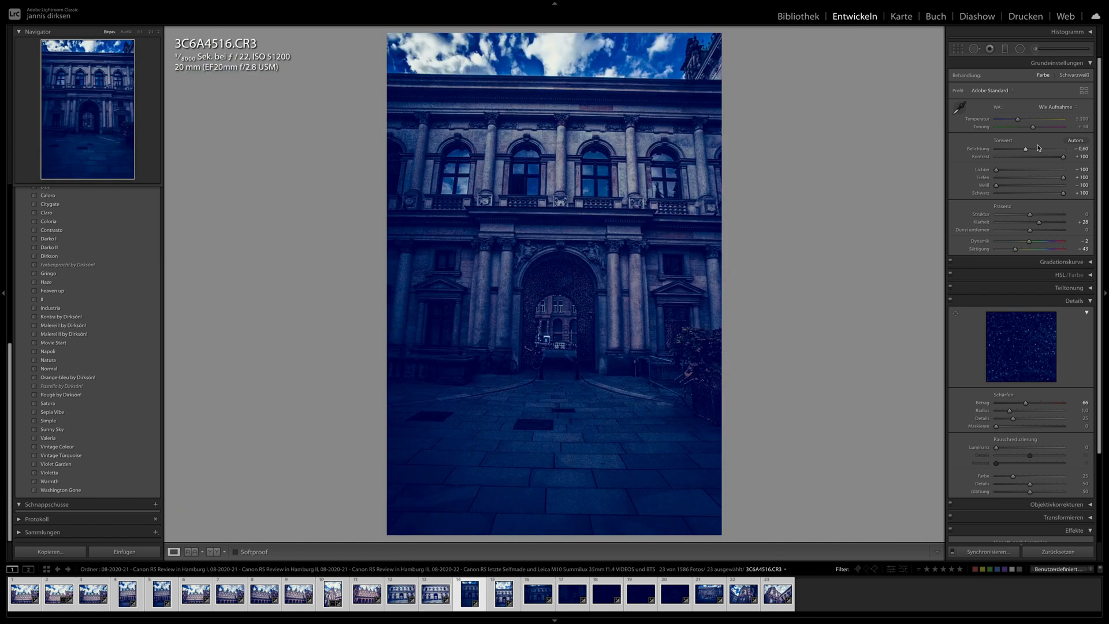
{"action": "key", "text": "y"}
{"action": "key", "text": "y"}
{"action": "left_click_drag", "start_coordinate": [1034, 151], "coordinate": [1039, 150]}
{"action": "left_click", "coordinate": [958, 52]}
{"action": "left_click_drag", "start_coordinate": [876, 113], "coordinate": [876, 105]}
{"action": "key", "text": "Return"}
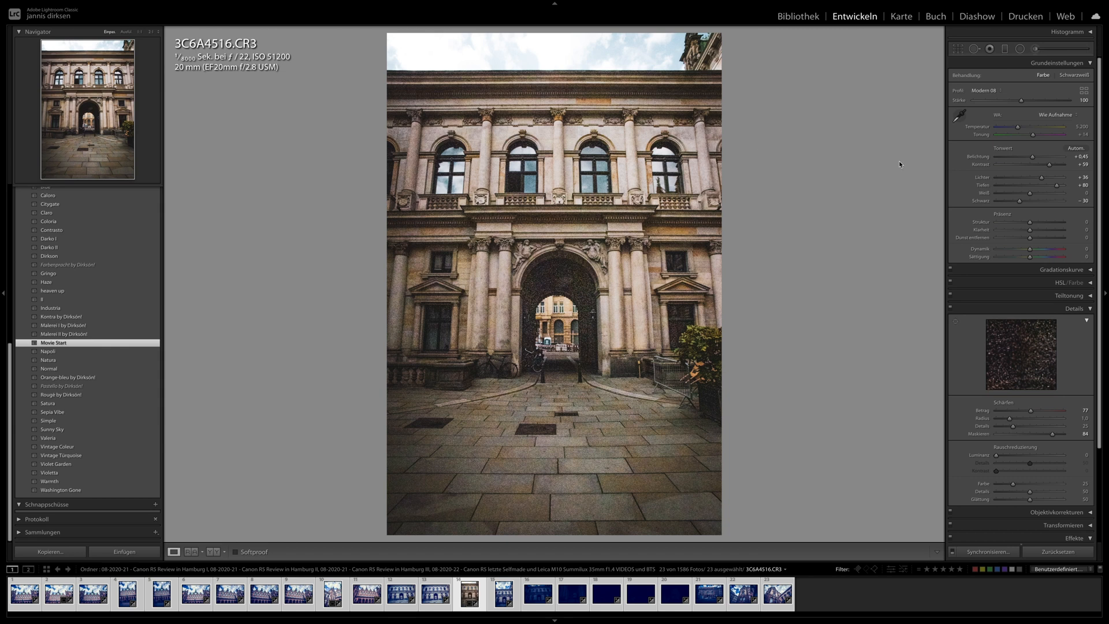
{"action": "left_click_drag", "start_coordinate": [1056, 185], "coordinate": [1034, 189]}
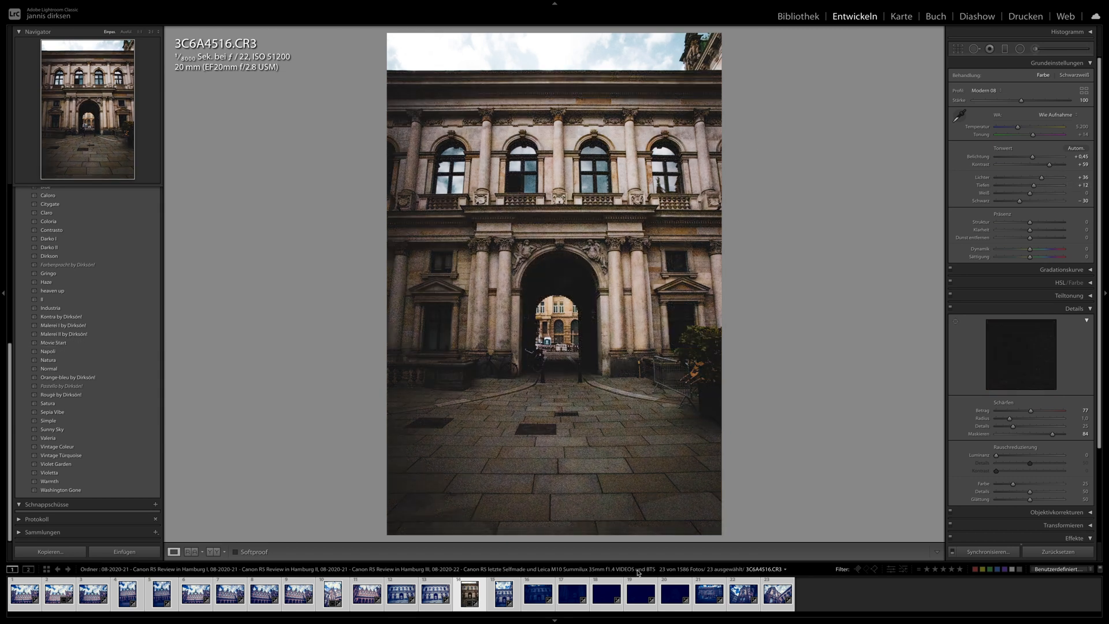
- Apply the heaven up preset to 3C6A4527.CR3, test its shadows at +100, and set shadows and blacks to −100
{"action": "left_click", "coordinate": [641, 599]}
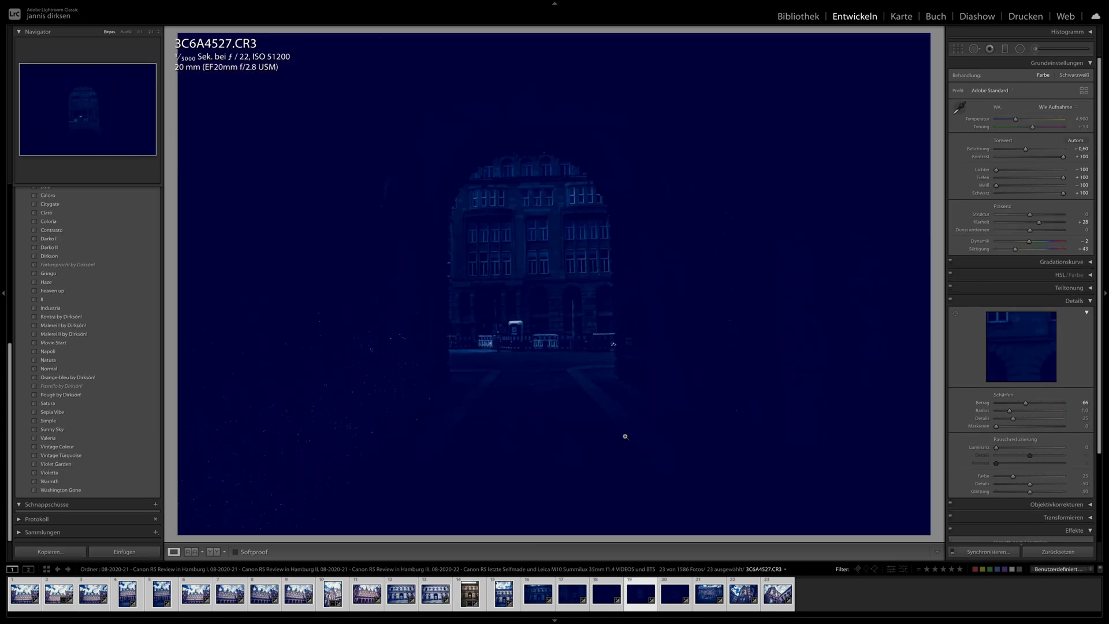
{"action": "left_click", "coordinate": [1045, 150]}
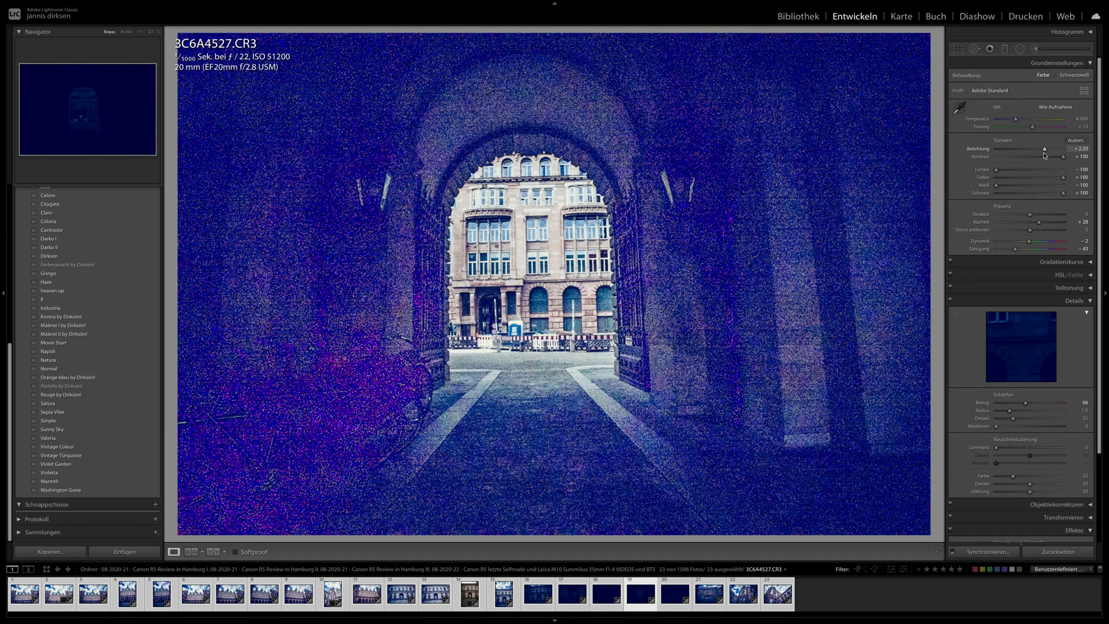
{"action": "left_click", "coordinate": [101, 292]}
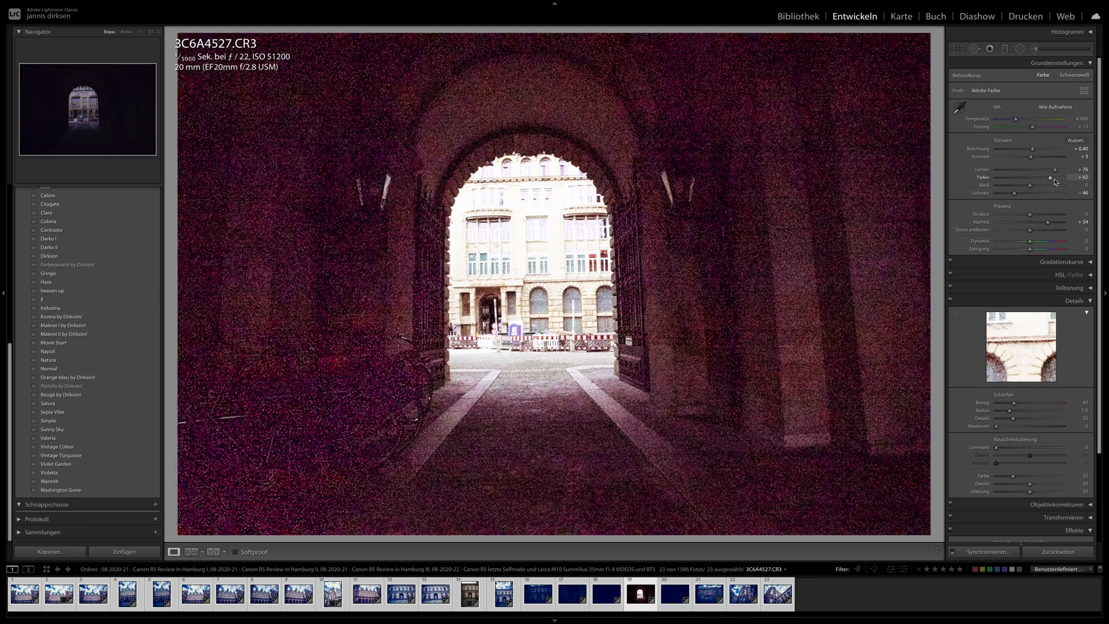
{"action": "left_click_drag", "start_coordinate": [1048, 181], "coordinate": [1069, 181]}
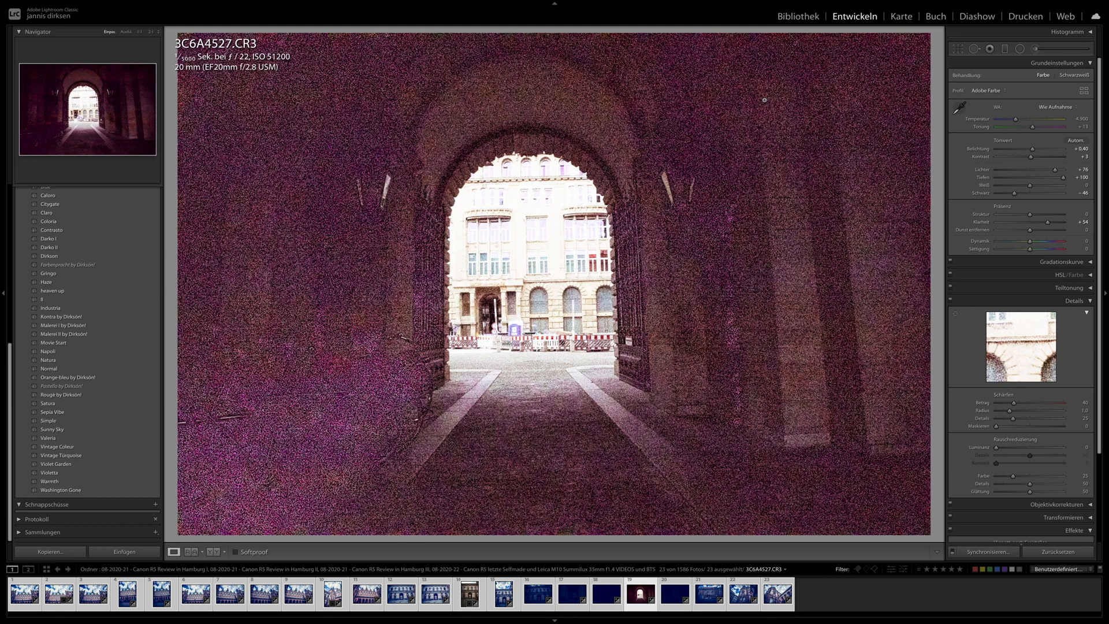
{"action": "left_click_drag", "start_coordinate": [1062, 177], "coordinate": [981, 194]}
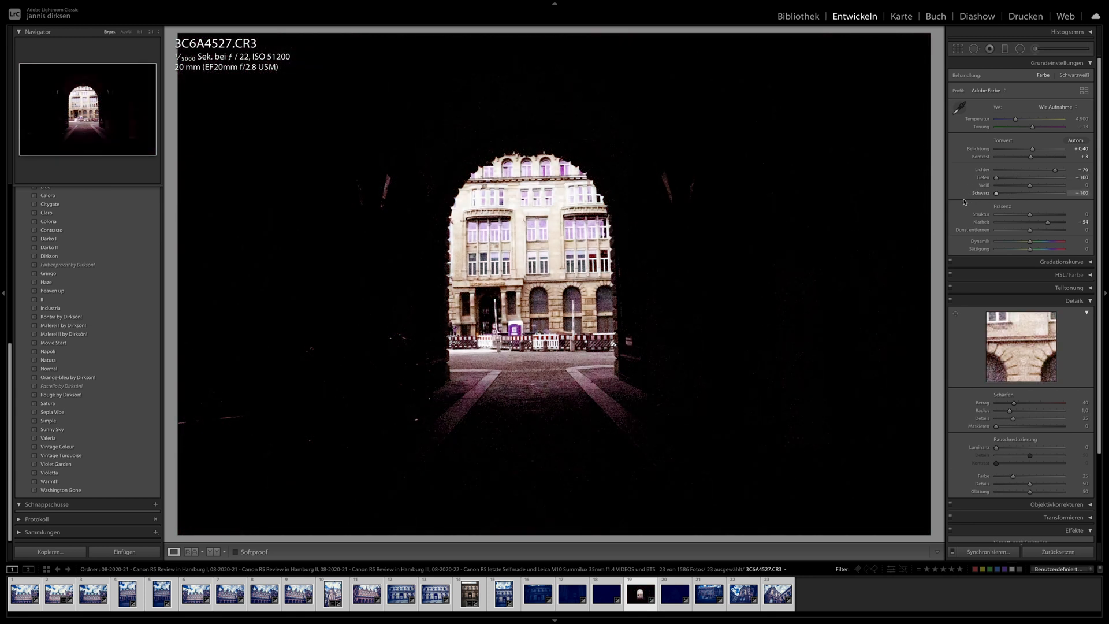
- Straighten the archway in 3C6A4527.CR3 and reduce its saturation to −100
{"action": "key", "text": "r"}
{"action": "left_click_drag", "start_coordinate": [939, 64], "coordinate": [944, 80]}
{"action": "key", "text": "r"}
{"action": "left_click_drag", "start_coordinate": [994, 249], "coordinate": [926, 257]}
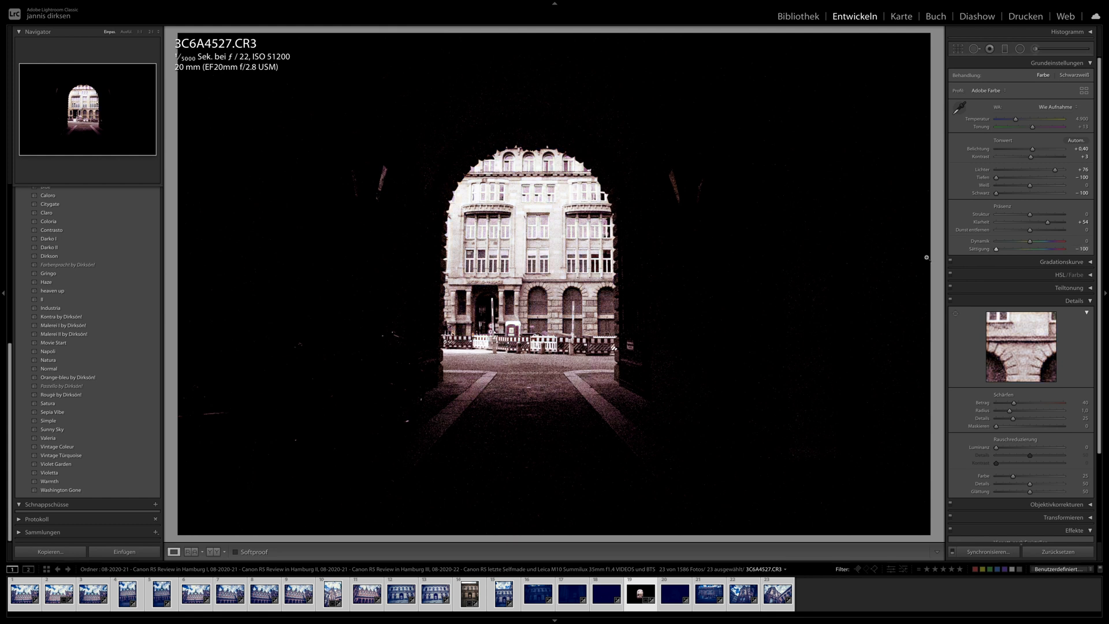
- Straighten the building facade in 3C6A4536.CR3 and set its exposure to +0.25
{"action": "left_click", "coordinate": [715, 601]}
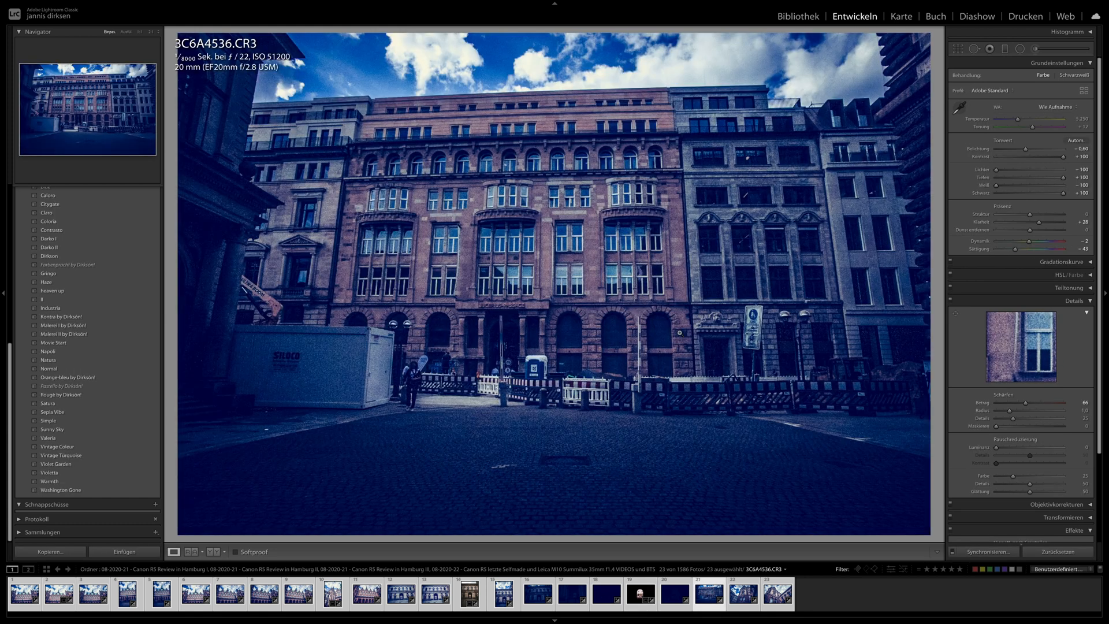
{"action": "left_click", "coordinate": [956, 51]}
{"action": "left_click_drag", "start_coordinate": [935, 76], "coordinate": [934, 72]}
{"action": "key", "text": "Return"}
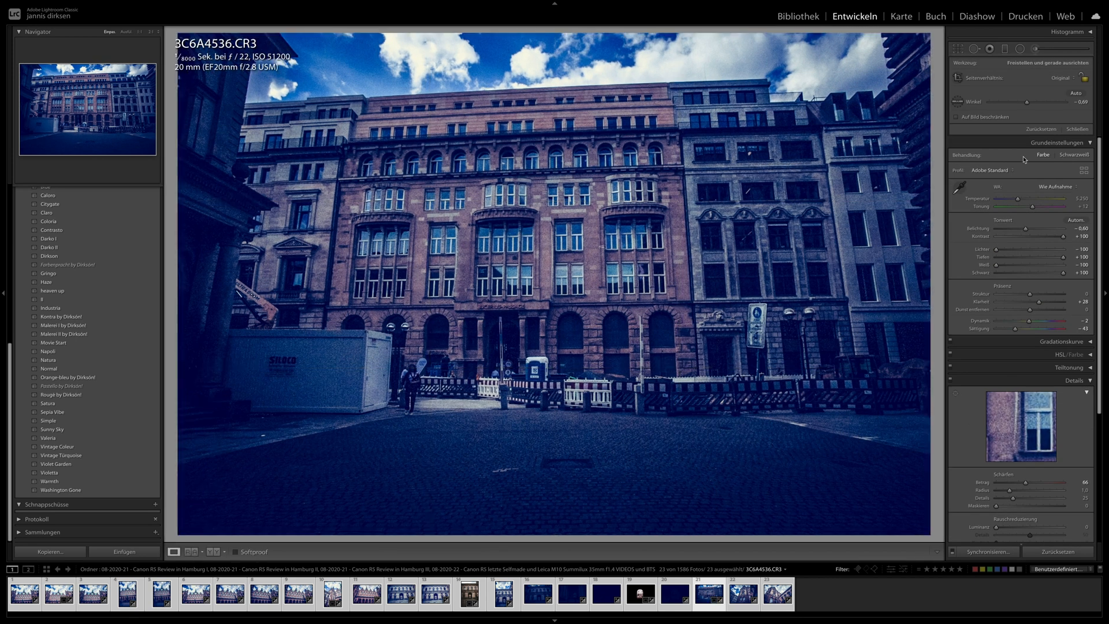
{"action": "left_click_drag", "start_coordinate": [1026, 149], "coordinate": [1030, 150]}
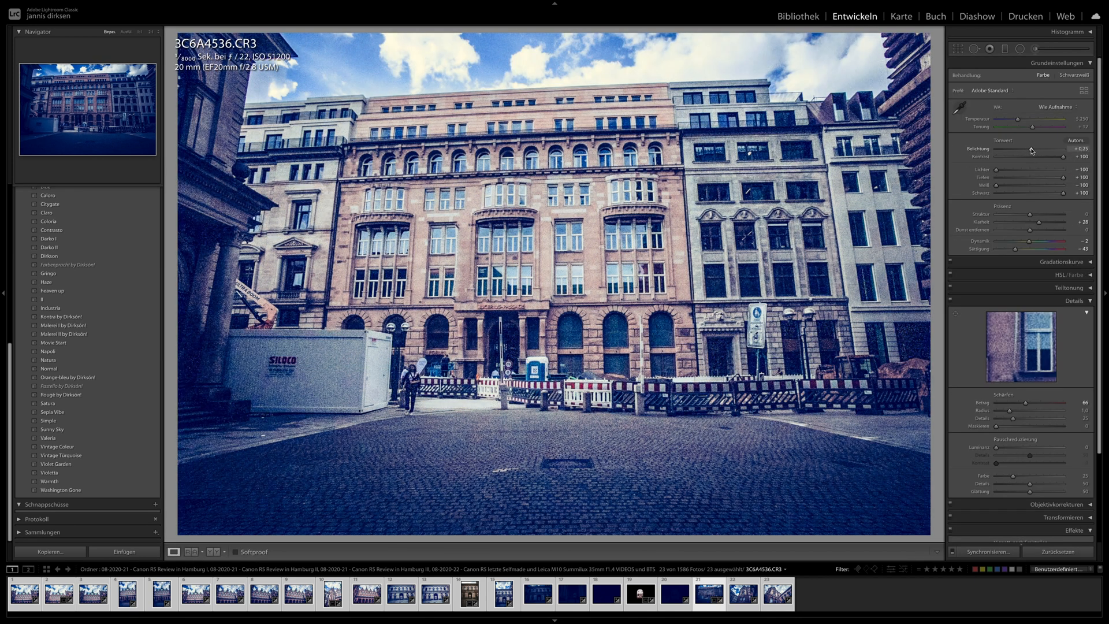
- Revisit 3C6A4527.CR3, and set 3C6A4541.CR3 to exposure −0.55, temperature 8,348 and luminance noise reduction 21
{"action": "left_click", "coordinate": [638, 594]}
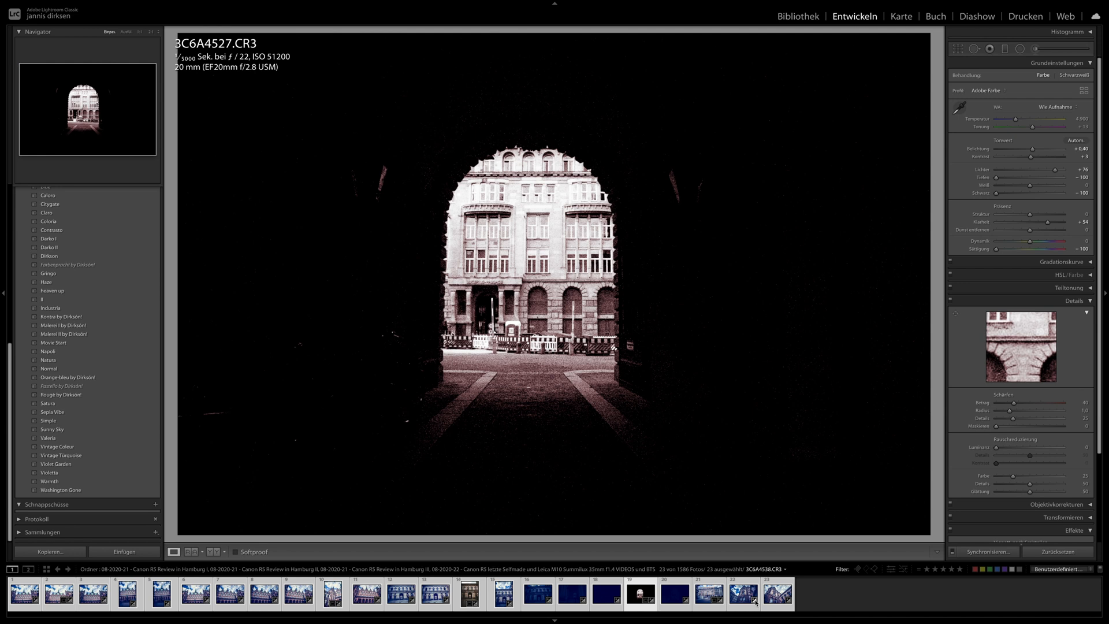
{"action": "left_click", "coordinate": [777, 593]}
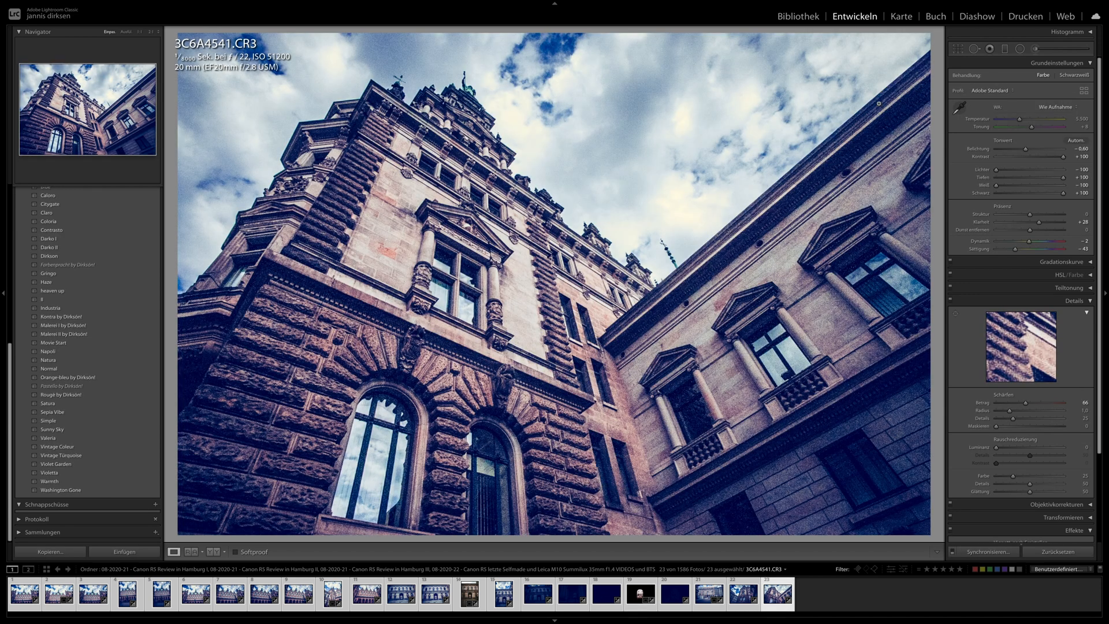
{"action": "left_click_drag", "start_coordinate": [1026, 149], "coordinate": [1016, 123]}
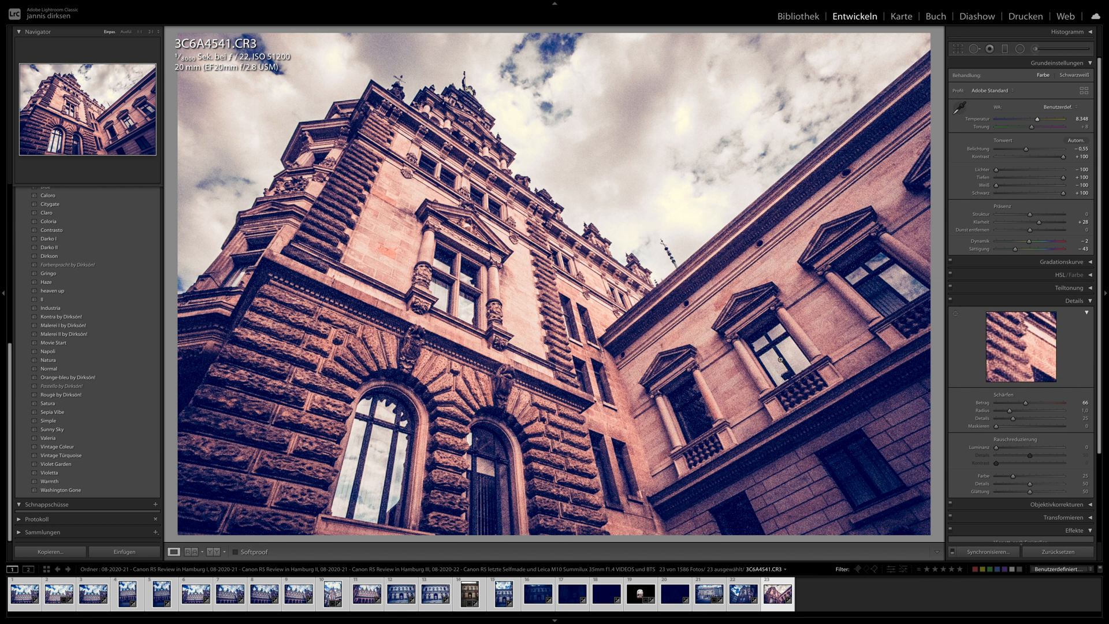
{"action": "left_click_drag", "start_coordinate": [995, 447], "coordinate": [1010, 448]}
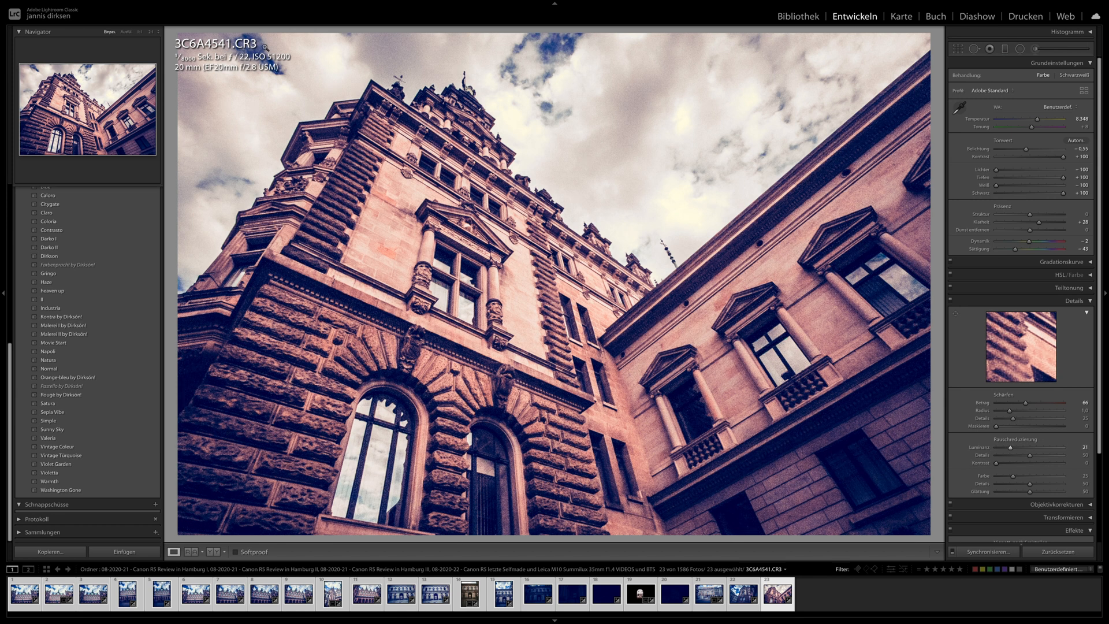
- Return to the library grid and filter the photos by ISO 102400
{"action": "left_click", "coordinate": [800, 14]}
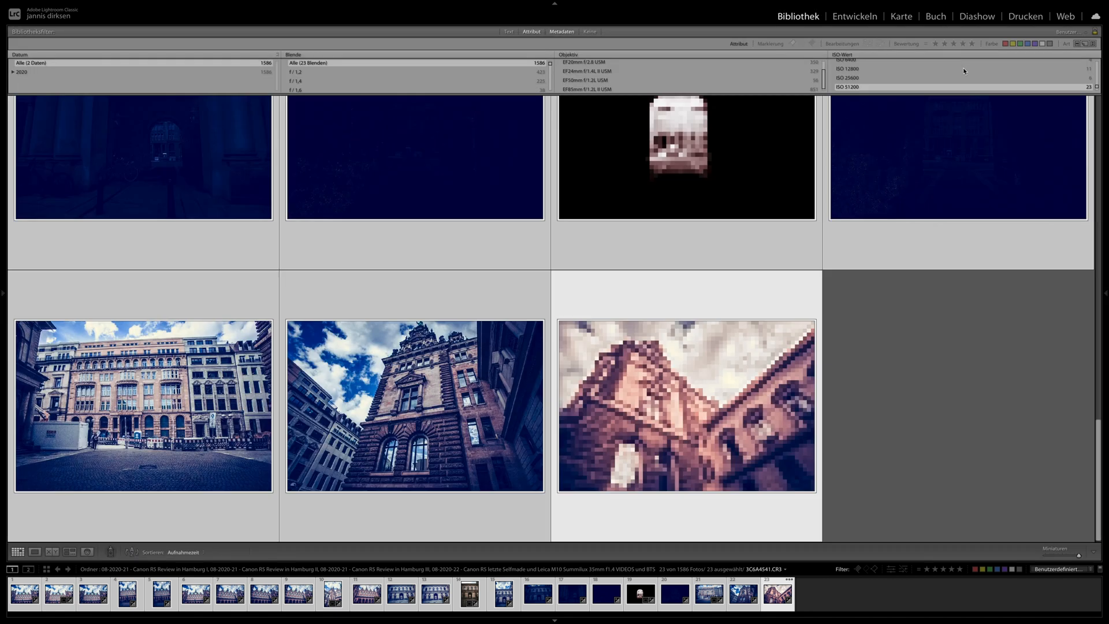
{"action": "scroll", "coordinate": [844, 85], "scroll_direction": "down", "scroll_amount": 1}
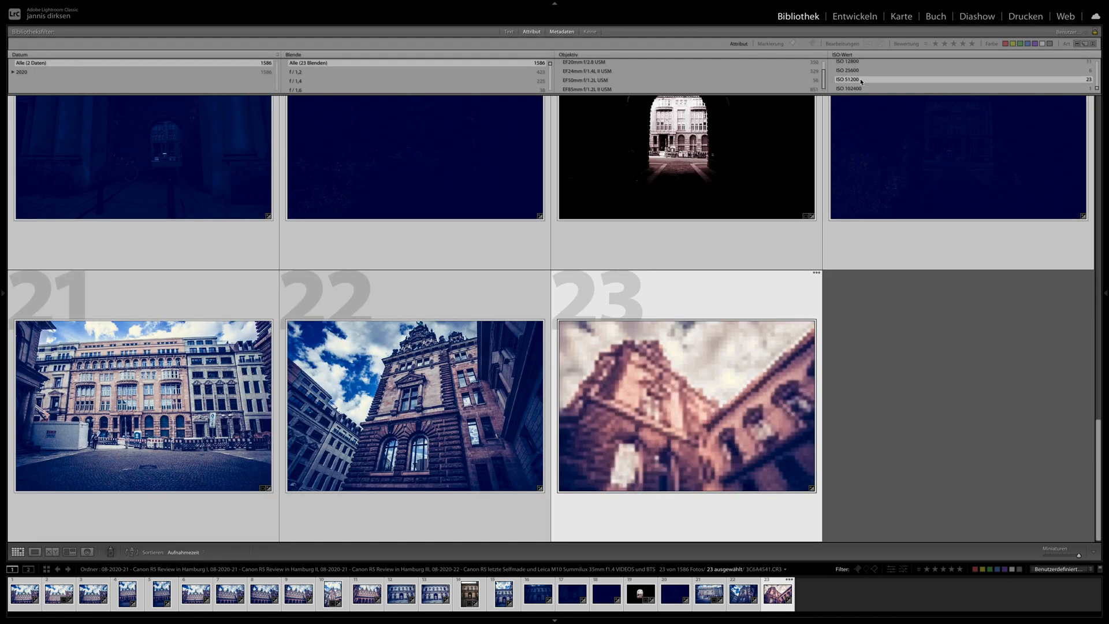
{"action": "left_click", "coordinate": [858, 89]}
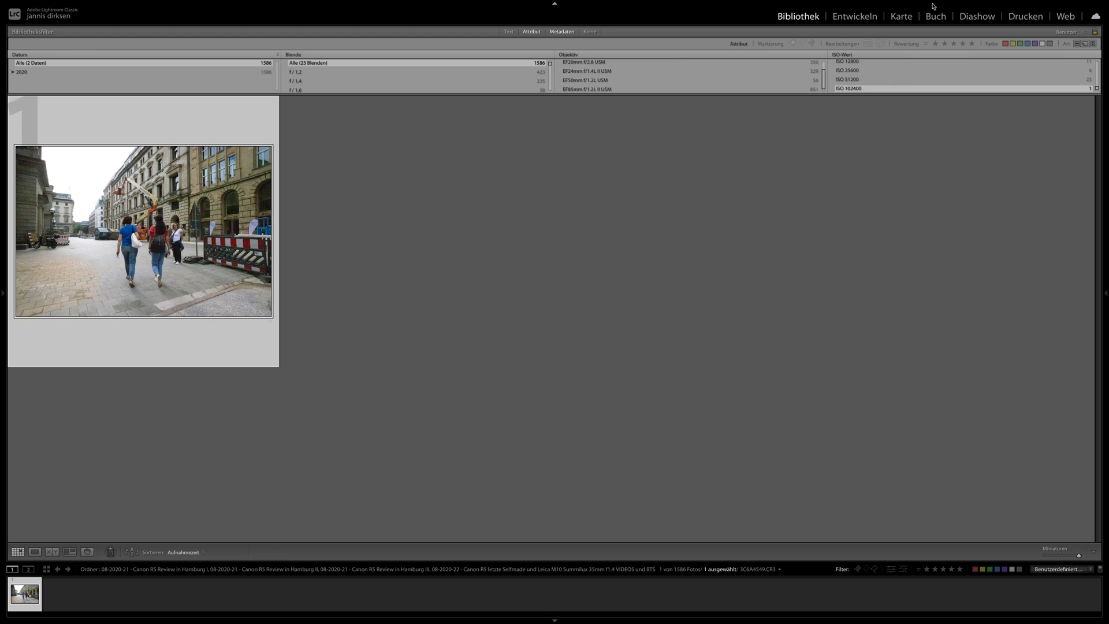
- Develop 3C6A4549.CR3 with the Gringo preset, setting shadows to +26 and blacks to −33
{"action": "left_click", "coordinate": [854, 16]}
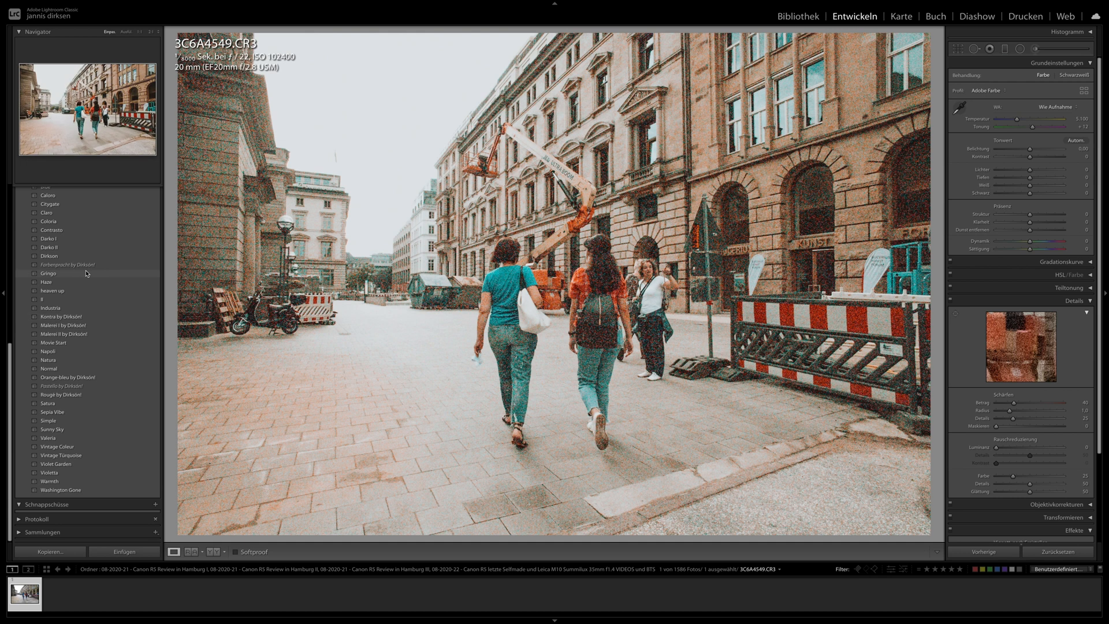
{"action": "left_click", "coordinate": [86, 273]}
{"action": "left_click_drag", "start_coordinate": [1047, 177], "coordinate": [1018, 194]}
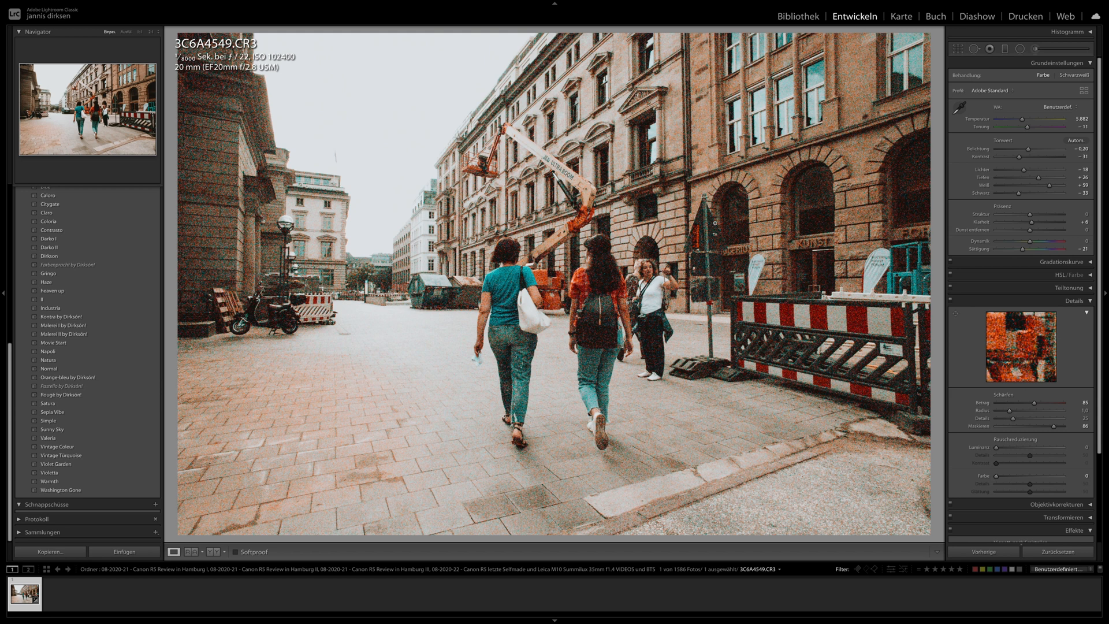
- Set the exposure to −0.60 and the saturation to −100 for the street photo 3C6A4549.CR3
{"action": "left_click_drag", "start_coordinate": [1028, 149], "coordinate": [1026, 149]}
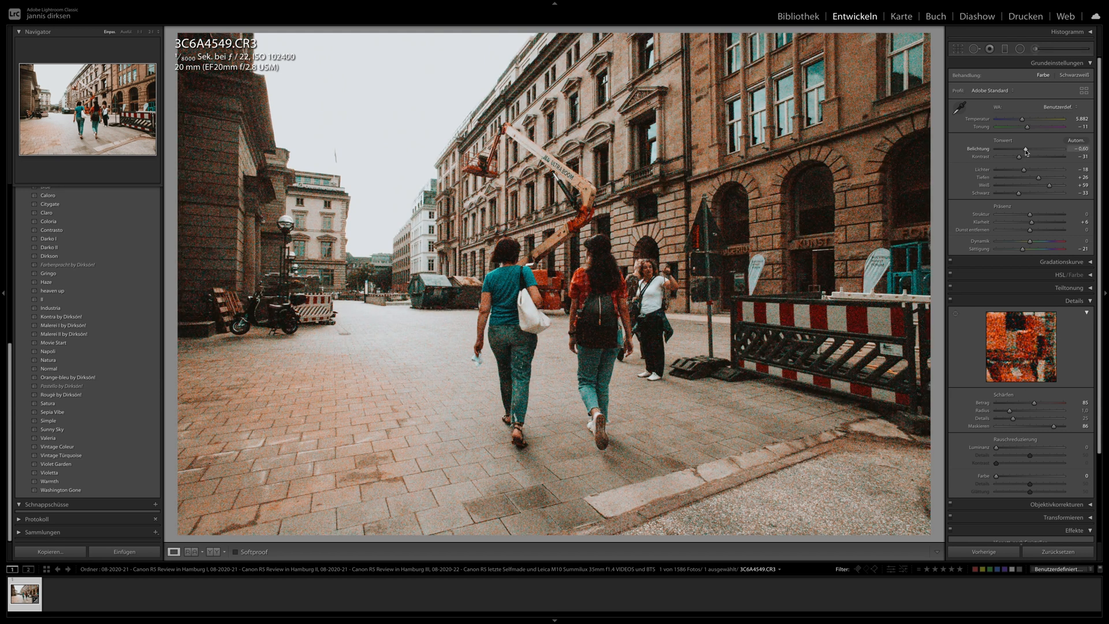
{"action": "left_click_drag", "start_coordinate": [1001, 252], "coordinate": [973, 252]}
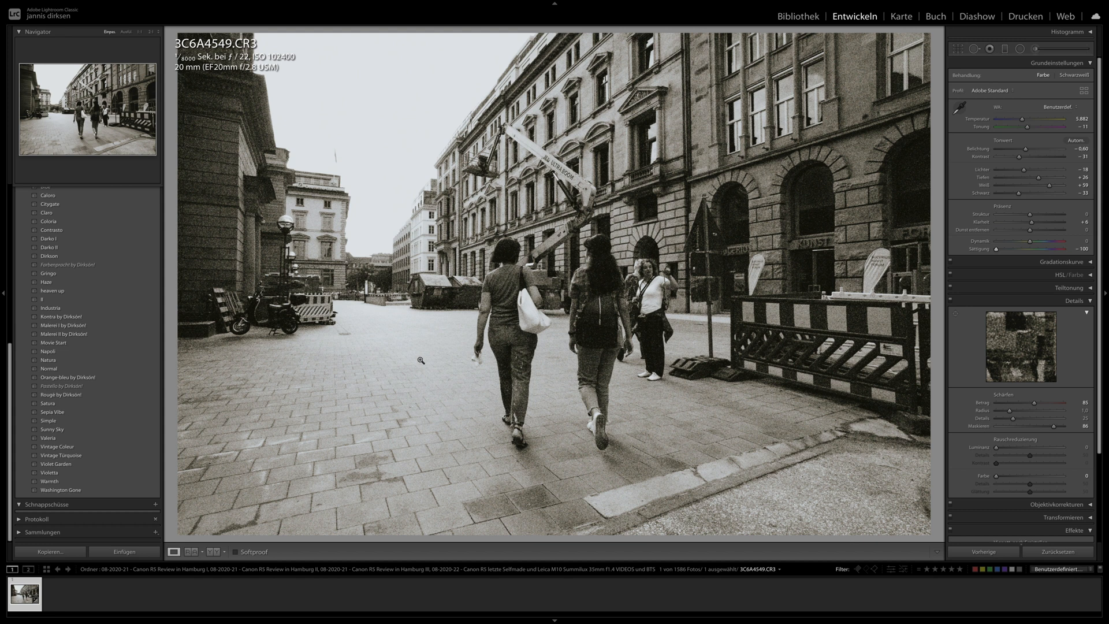
- Return to the library grid and clear the ISO 102400 filter so that all ISO values are included
{"action": "left_click", "coordinate": [794, 17]}
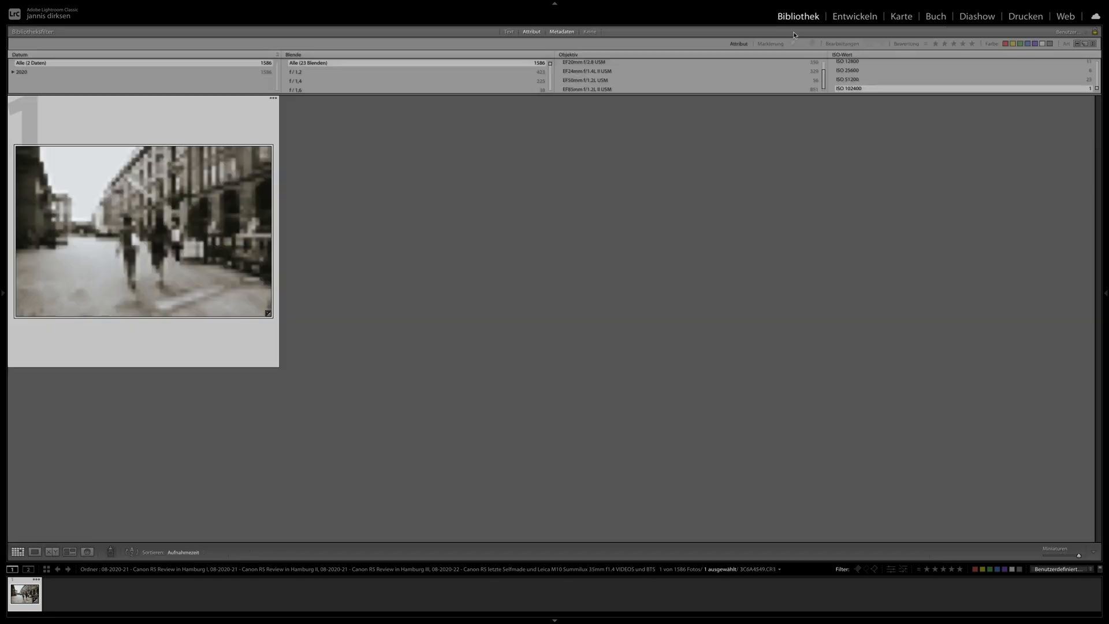
{"action": "left_click", "coordinate": [855, 64]}
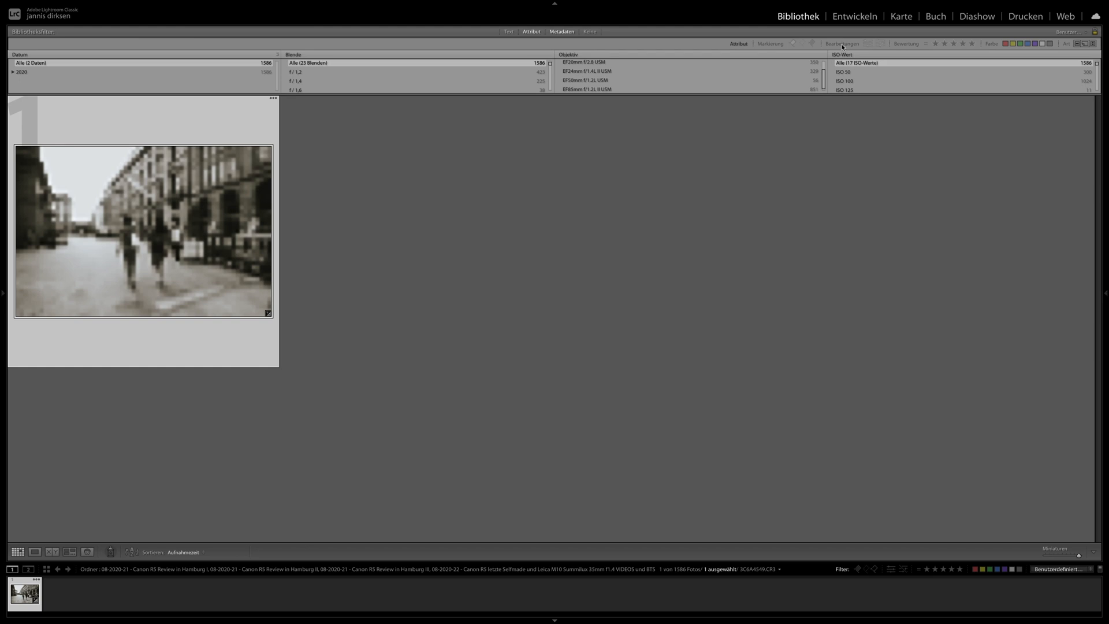
{"action": "left_click", "coordinate": [764, 164]}
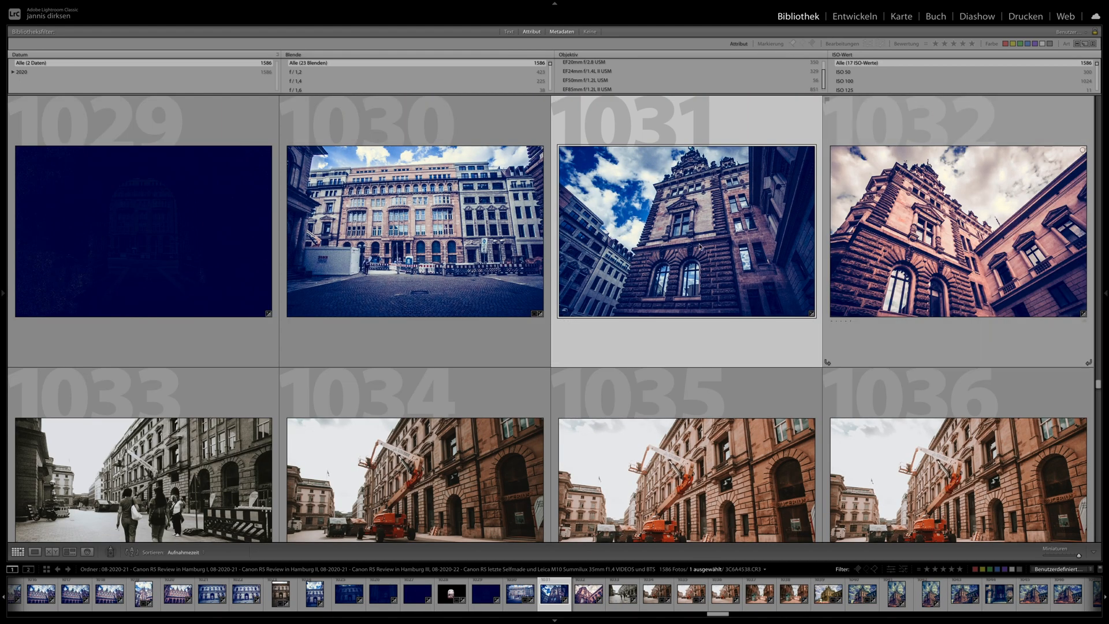
{"action": "scroll", "coordinate": [855, 85], "scroll_direction": "down", "scroll_amount": 5}
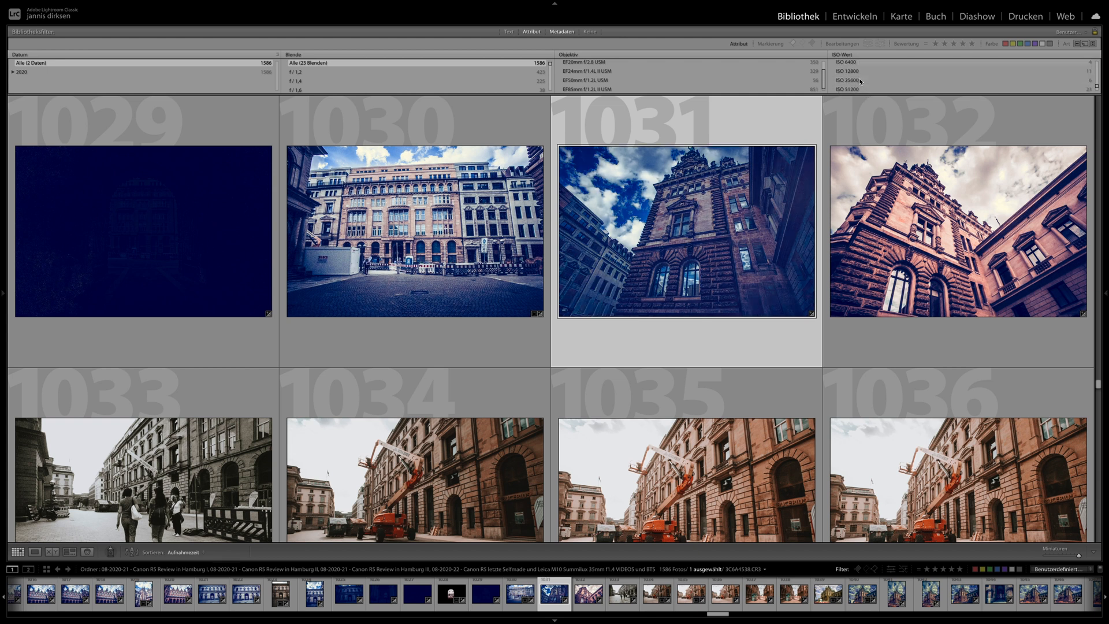
- Switch to developing and view the couple portraits 3C6A2583.CR3, 3C6A2481.CR3 and 3C6A2448.CR3
{"action": "left_click", "coordinate": [849, 17]}
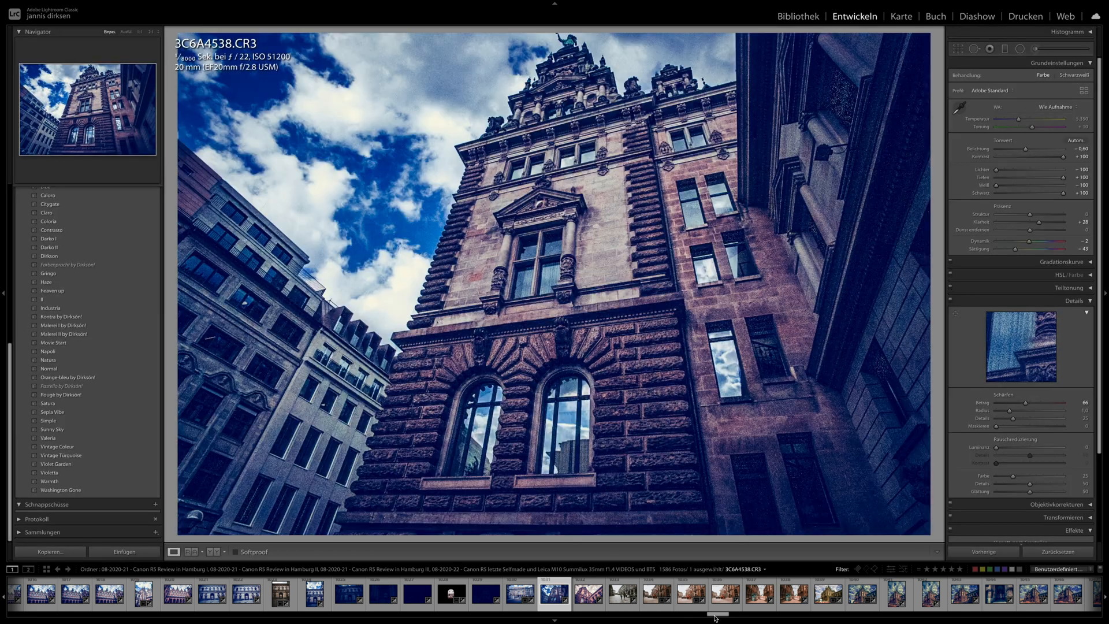
{"action": "left_click_drag", "start_coordinate": [713, 615], "coordinate": [261, 623]}
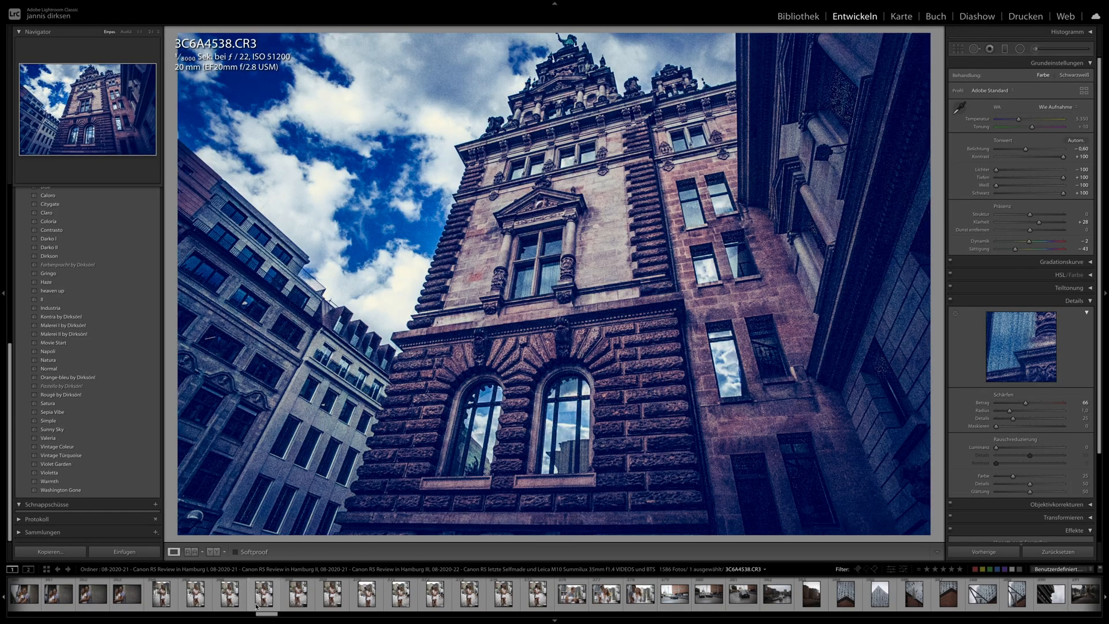
{"action": "left_click", "coordinate": [261, 603]}
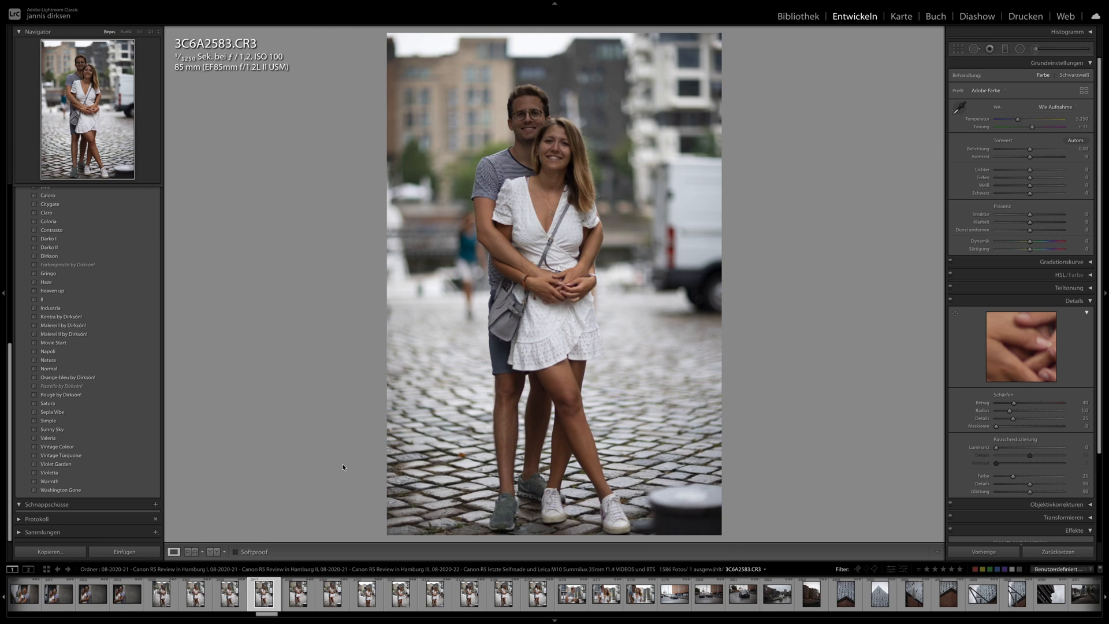
{"action": "left_click_drag", "start_coordinate": [262, 622], "coordinate": [243, 622]}
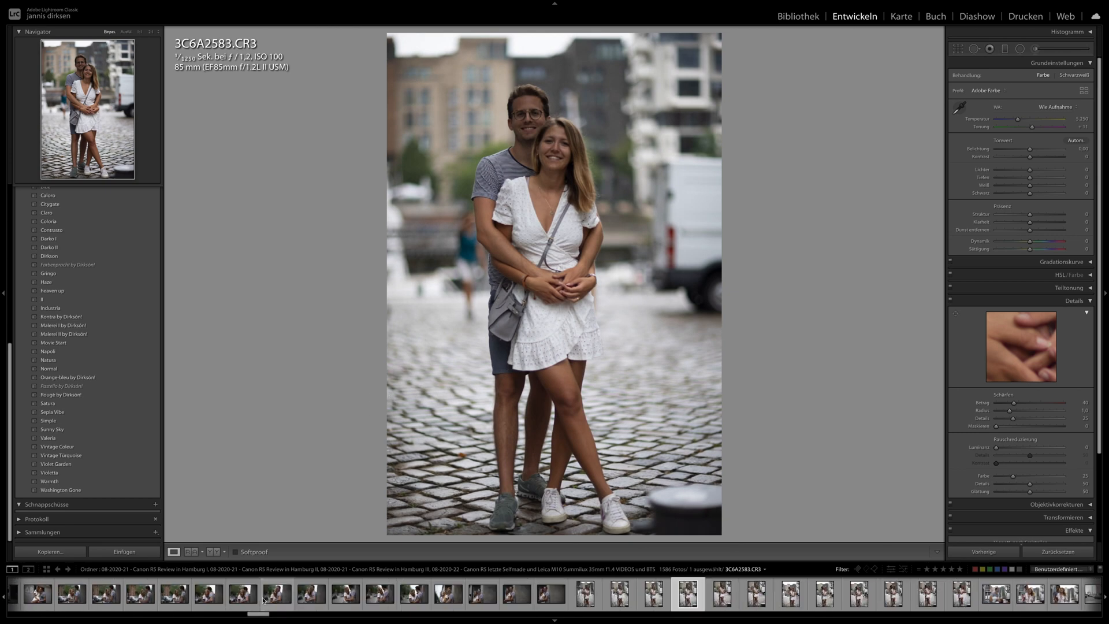
{"action": "left_click", "coordinate": [267, 596]}
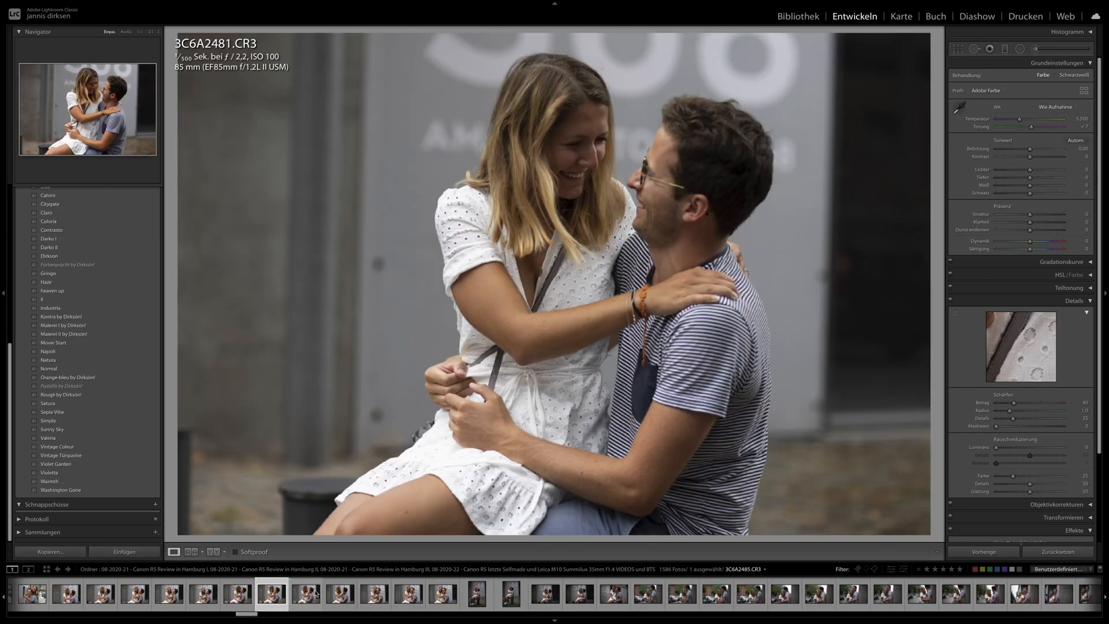
{"action": "scroll", "coordinate": [312, 592], "scroll_direction": "left", "scroll_amount": 5}
{"action": "left_click", "coordinate": [284, 601]}
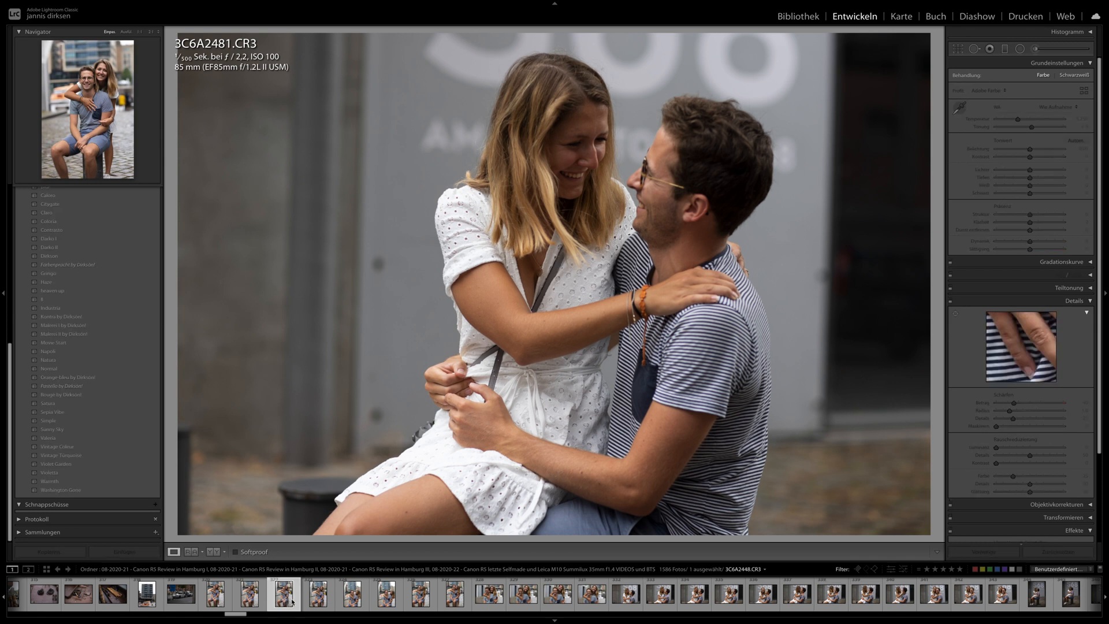
- View the harbour shot 3C6A2416.CR3 and the portraits 3C6A2320.CR3, 3C6A2142.CR3, 3C6A2152.CR3 and 3C6A2166.CR3
{"action": "scroll", "coordinate": [254, 595], "scroll_direction": "left", "scroll_amount": 4}
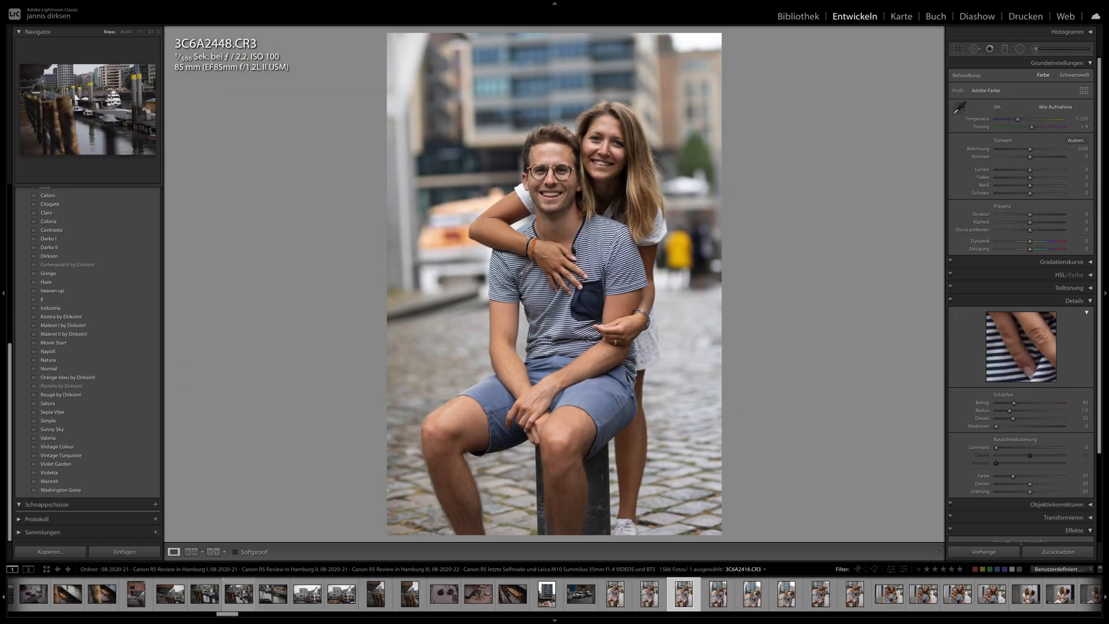
{"action": "left_click", "coordinate": [242, 594]}
{"action": "scroll", "coordinate": [240, 596], "scroll_direction": "left", "scroll_amount": 4}
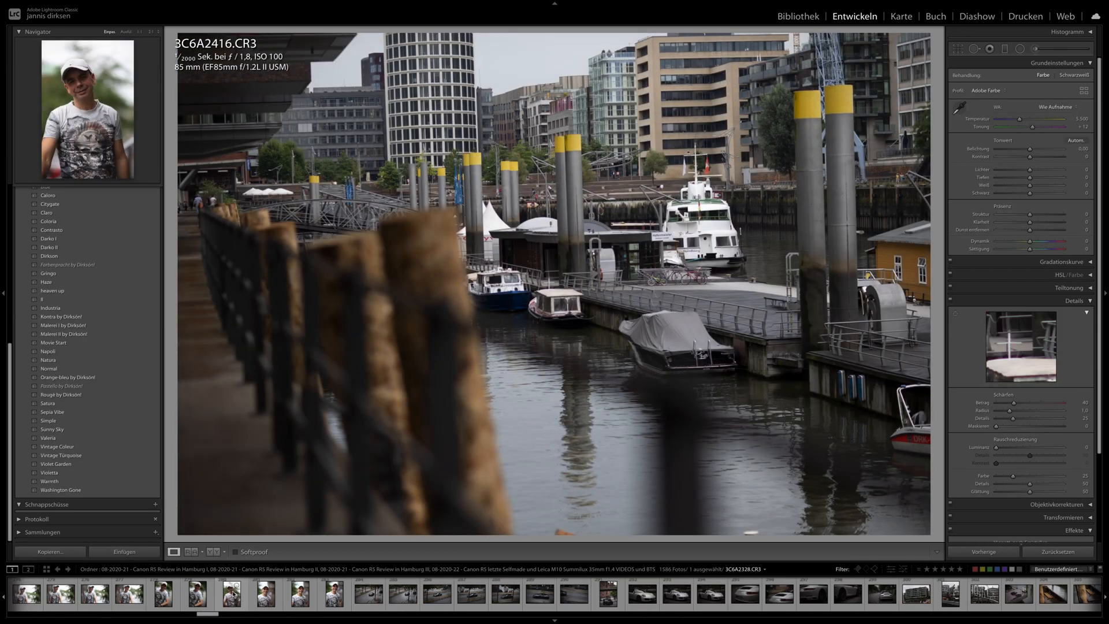
{"action": "left_click", "coordinate": [167, 596]}
{"action": "scroll", "coordinate": [168, 598], "scroll_direction": "left", "scroll_amount": 5}
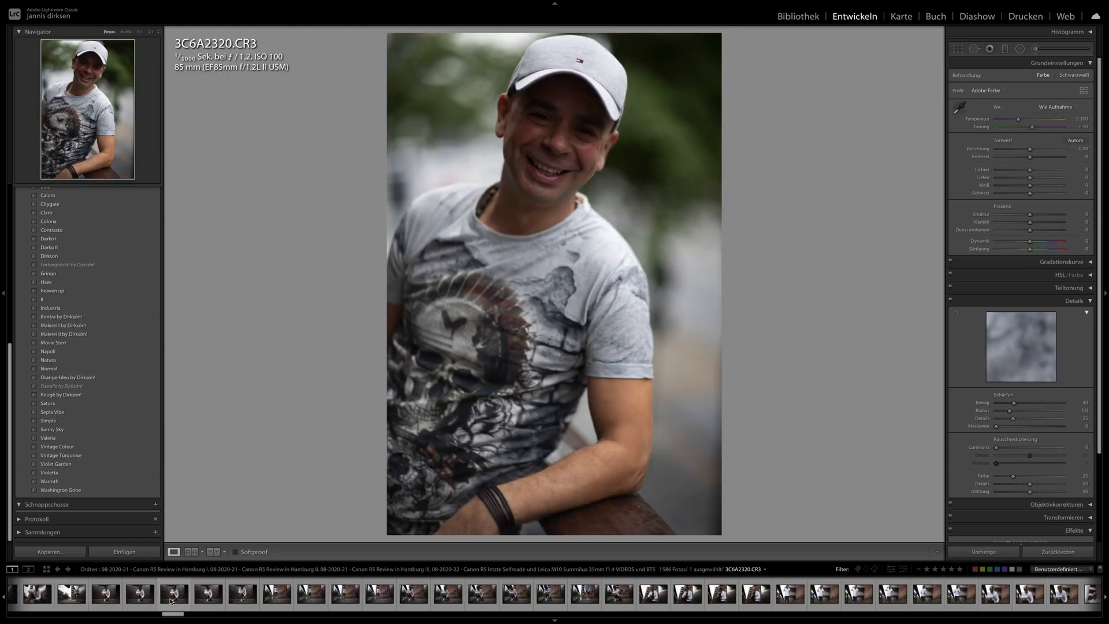
{"action": "left_click", "coordinate": [172, 595]}
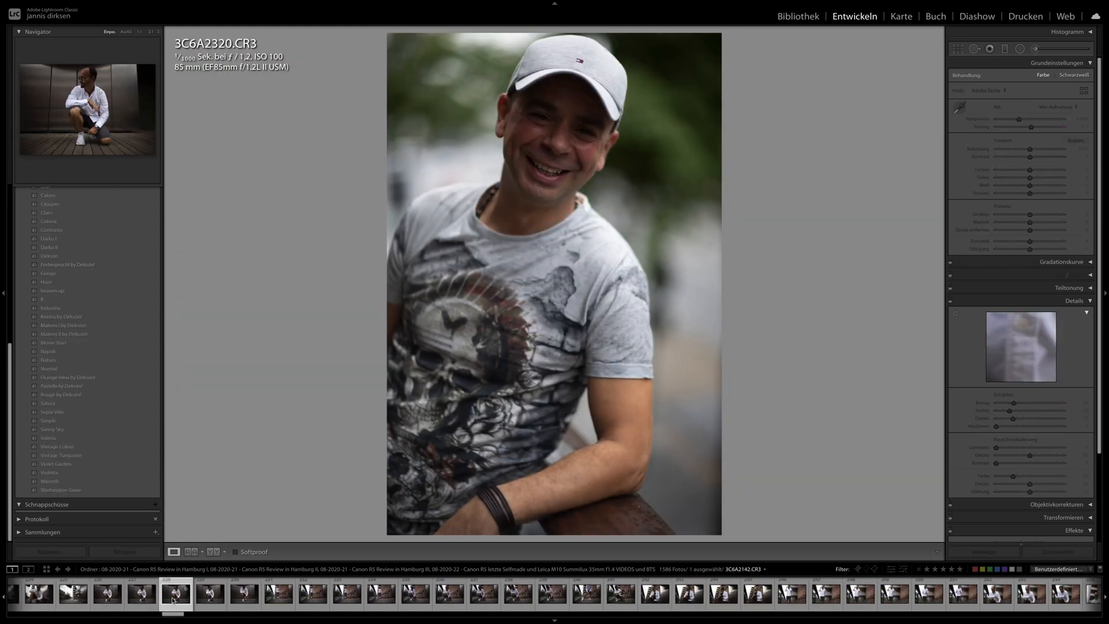
{"action": "left_click", "coordinate": [312, 595]}
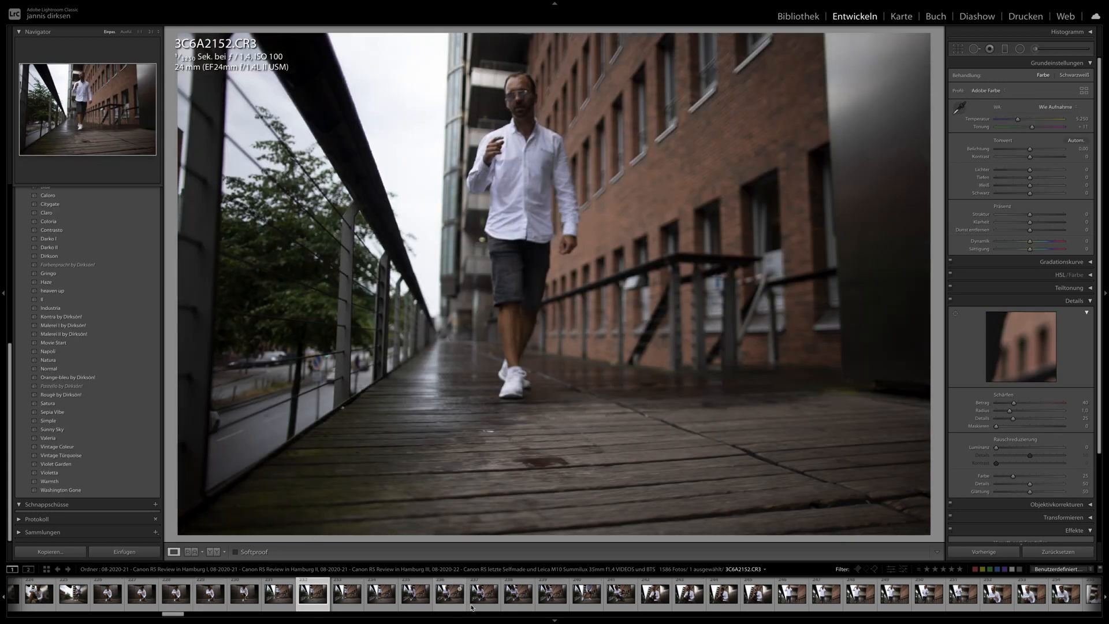
{"action": "left_click", "coordinate": [484, 593]}
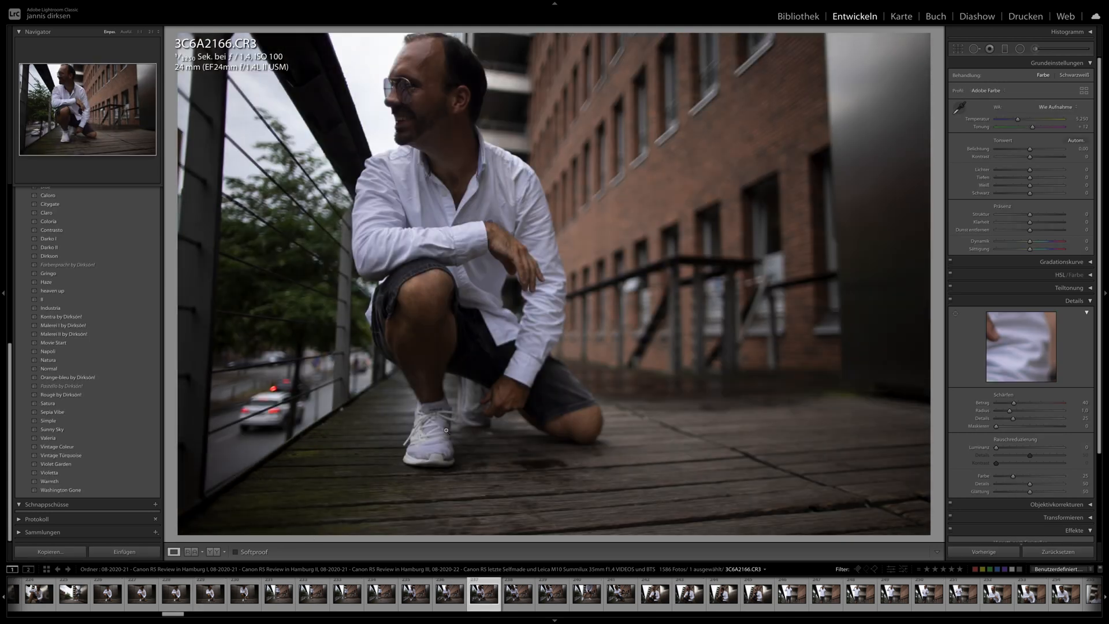
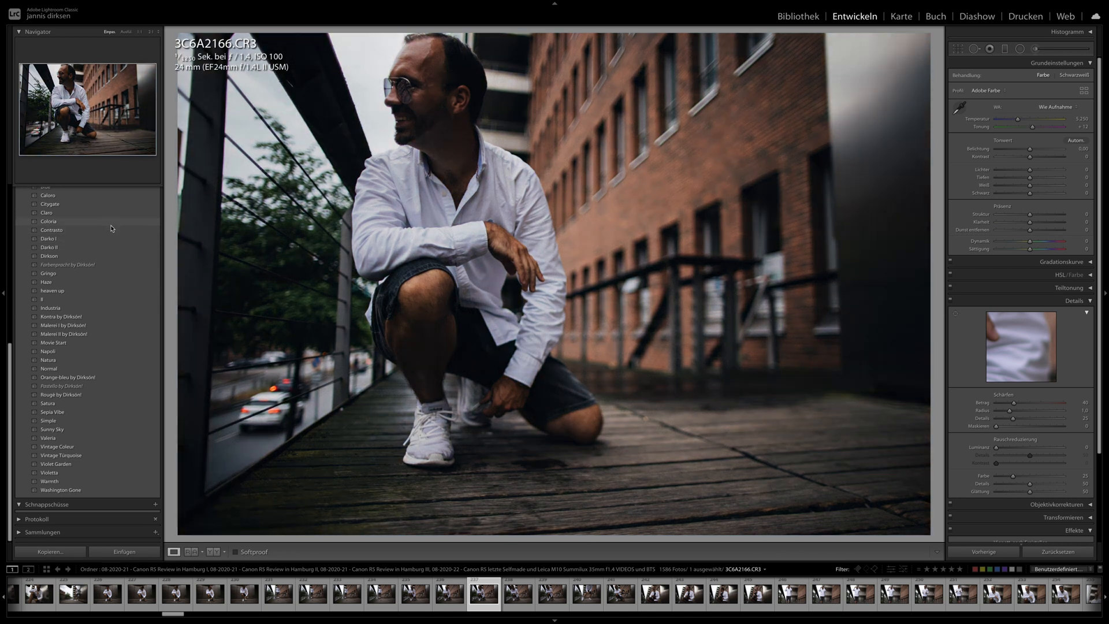
- Apply the Contrasto preset to the kneeling portrait 3C6A2166.CR3 and set its exposure to +1.00
{"action": "left_click", "coordinate": [111, 230]}
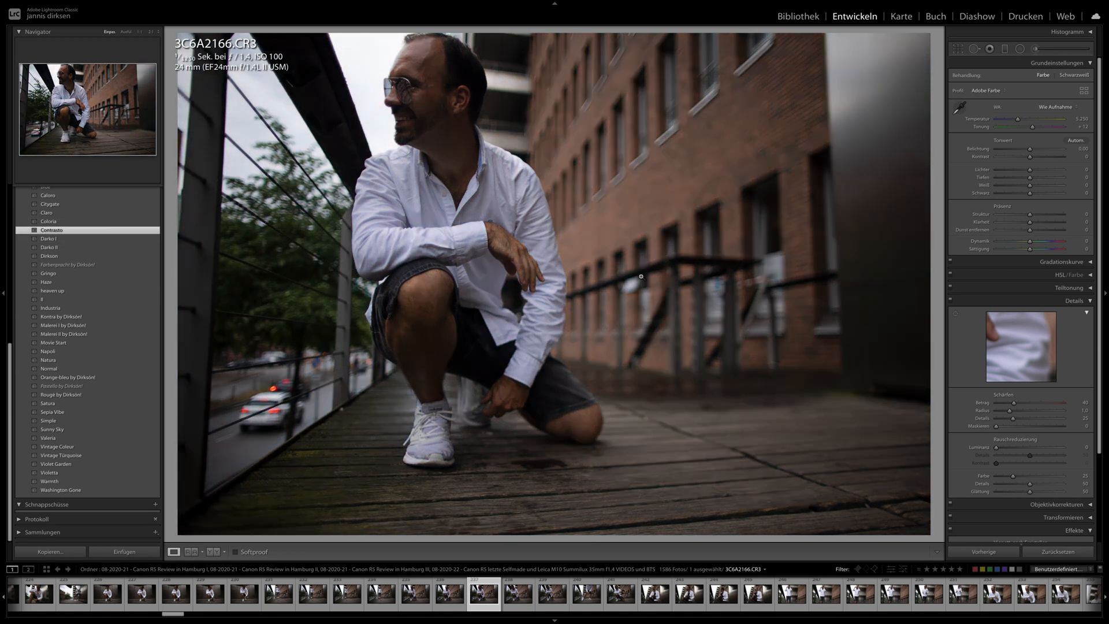
{"action": "left_click_drag", "start_coordinate": [1031, 149], "coordinate": [1038, 151]}
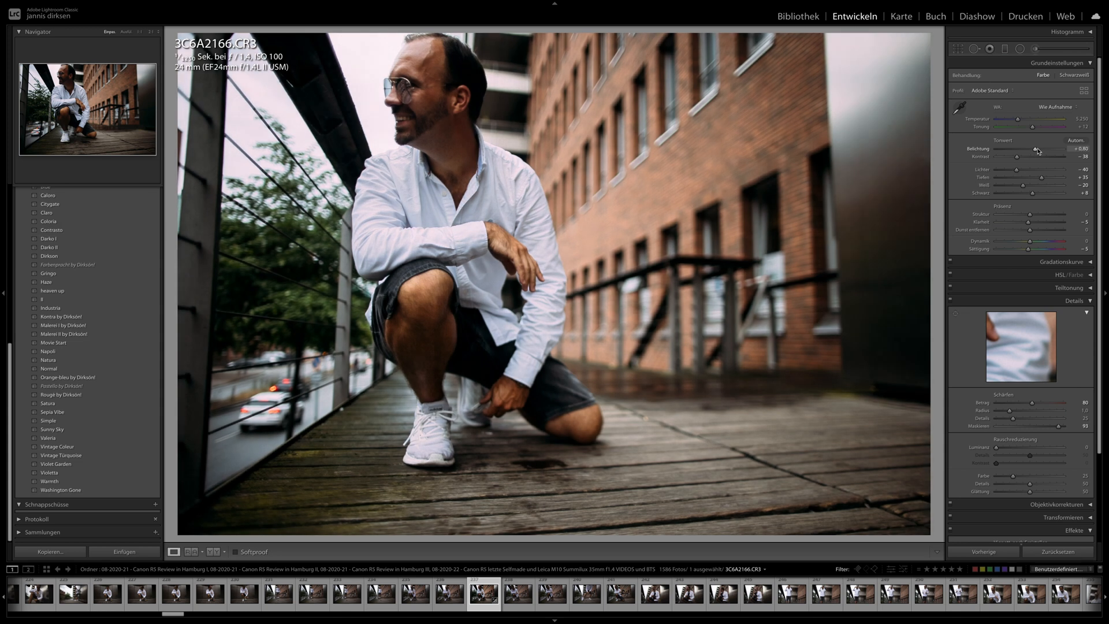
- Extend the selection to the end of the white-shirt portrait series and synchronize the settings of 3C6A2166.CR3 to it
{"action": "scroll", "coordinate": [731, 595], "scroll_direction": "down", "scroll_amount": 5}
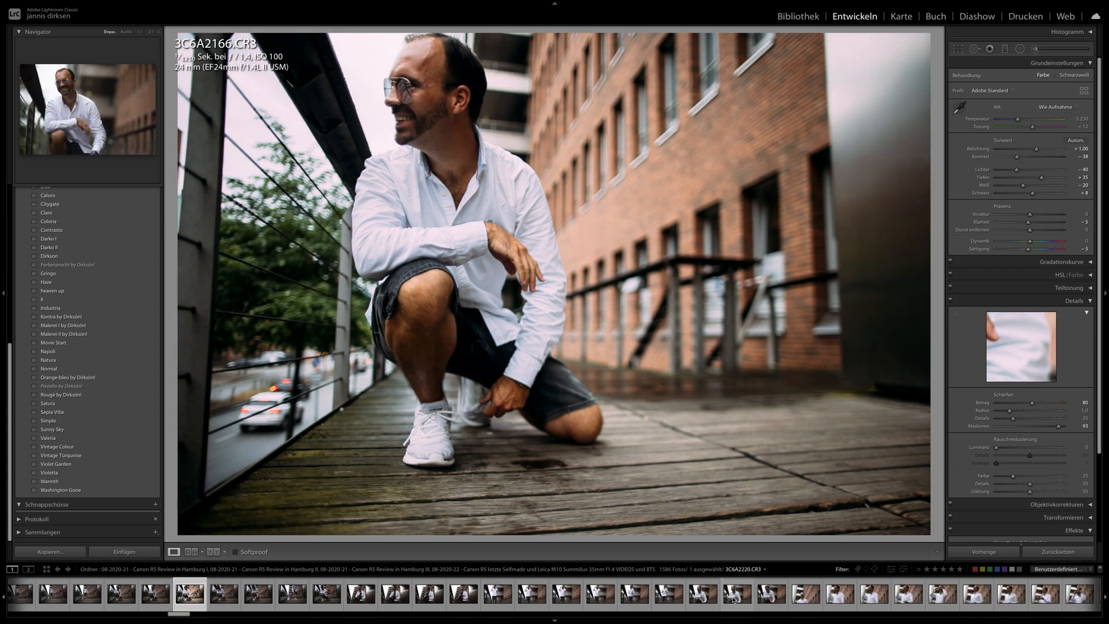
{"action": "scroll", "coordinate": [732, 597], "scroll_direction": "down", "scroll_amount": 5}
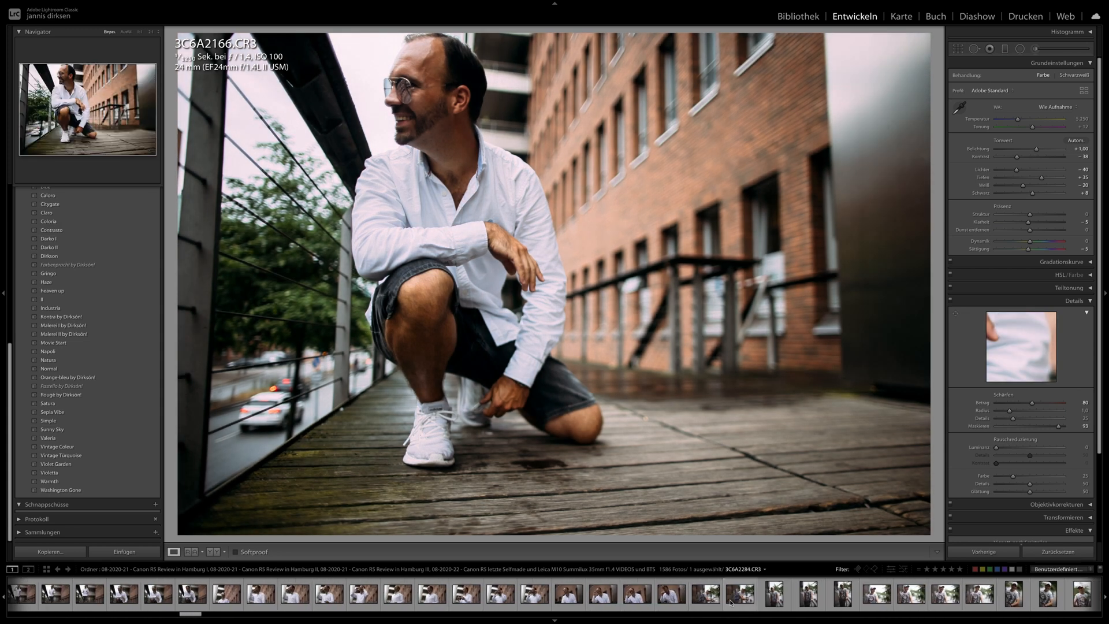
{"action": "left_click", "coordinate": [689, 601], "text": "shift"}
{"action": "left_click", "coordinate": [993, 552]}
{"action": "key", "text": "Return"}
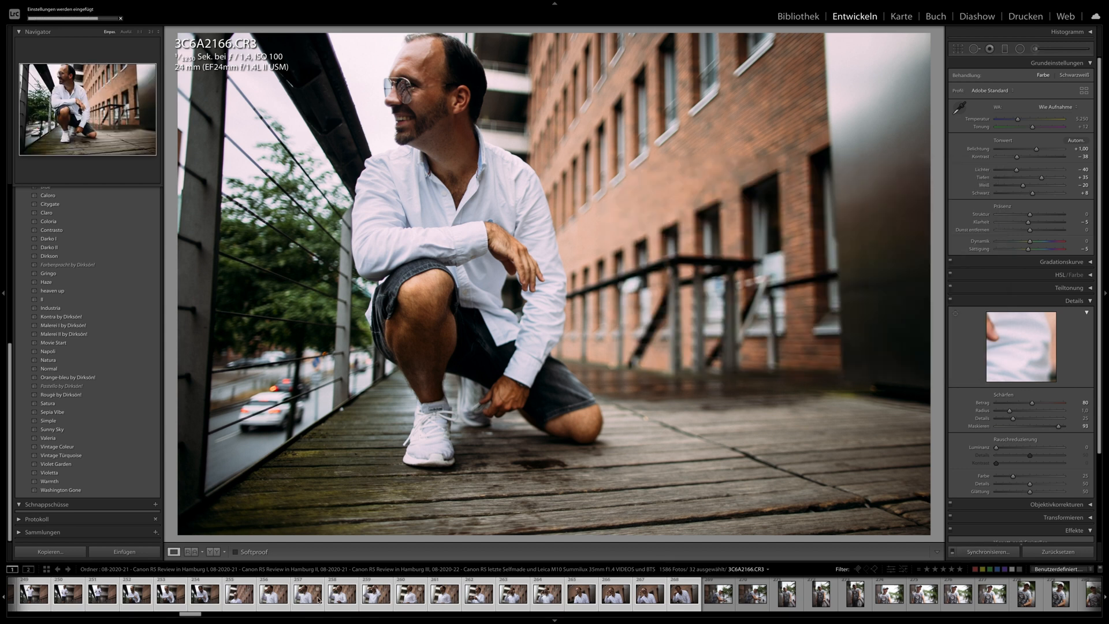
- Set the exposure of the portrait 3C6A2238.CR3 to +0.35 and inspect the face and sunglasses up close
{"action": "left_click", "coordinate": [306, 596]}
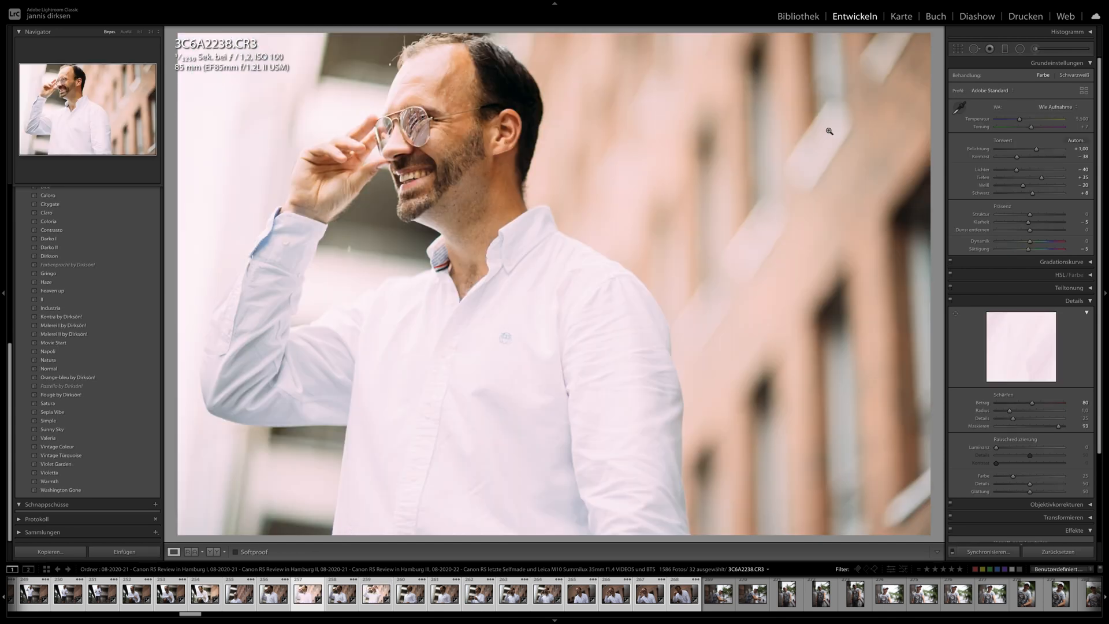
{"action": "left_click", "coordinate": [1030, 150]}
{"action": "left_click_drag", "start_coordinate": [1030, 150], "coordinate": [1032, 152]}
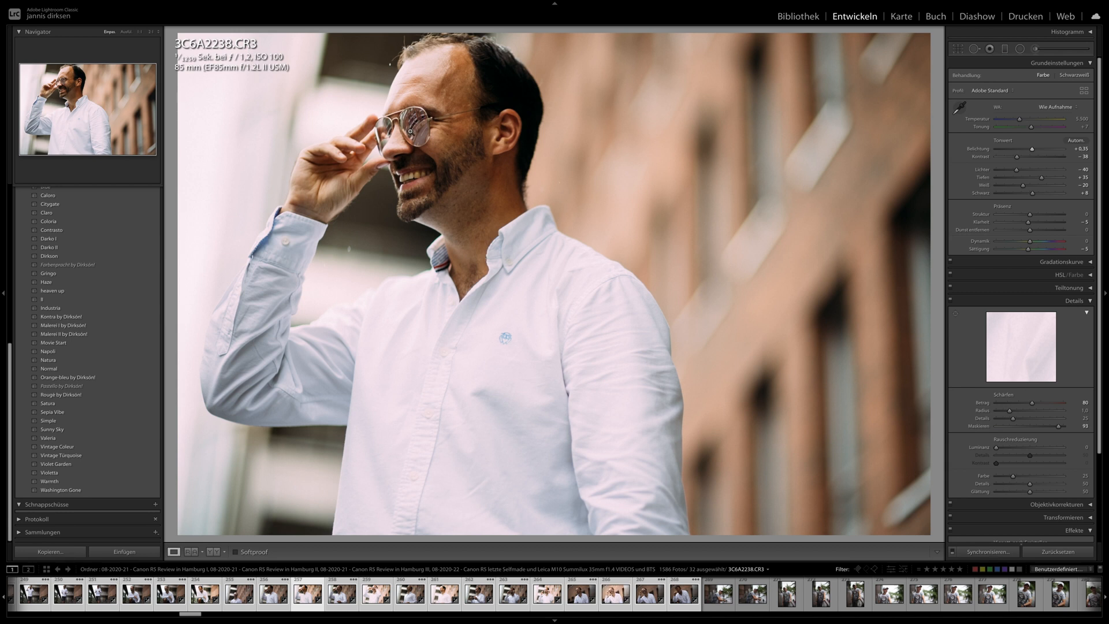
{"action": "left_click", "coordinate": [396, 130]}
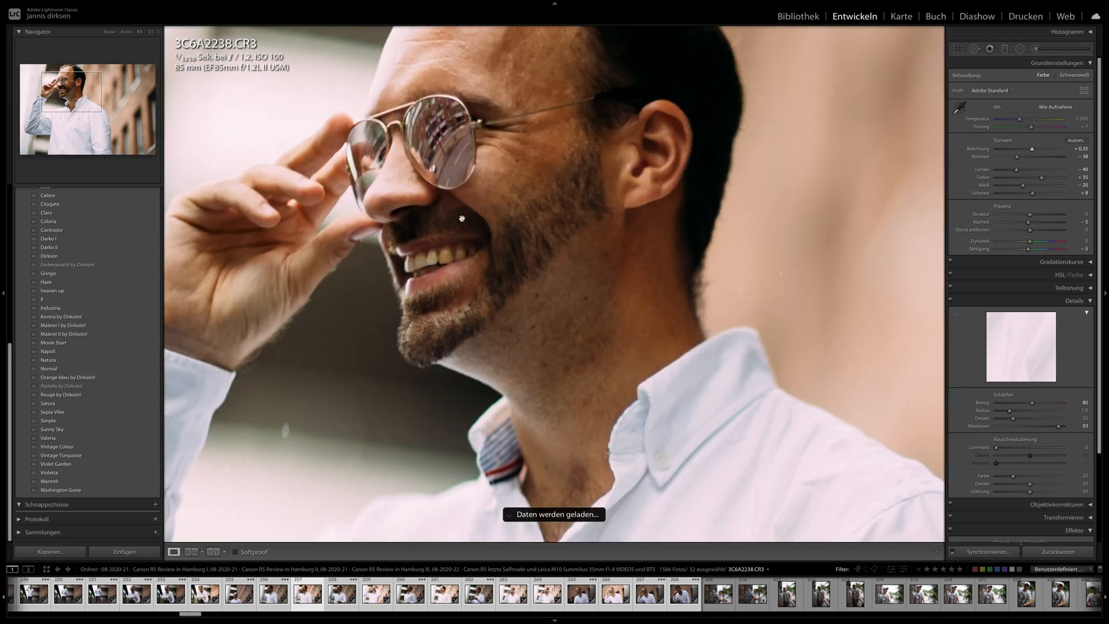
{"action": "left_click", "coordinate": [443, 179]}
- Set the exposure of 3C6A2239.CR3 to +0.30 and synchronize its settings to the remaining portraits of the series
{"action": "key", "text": "Right"}
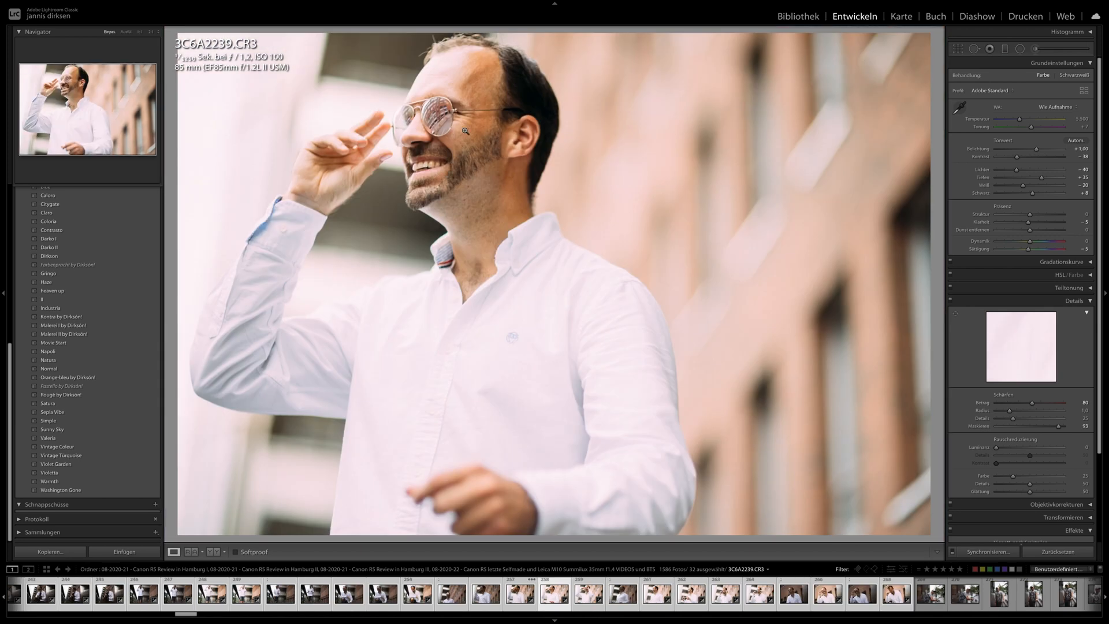
{"action": "left_click_drag", "start_coordinate": [1035, 152], "coordinate": [1030, 151]}
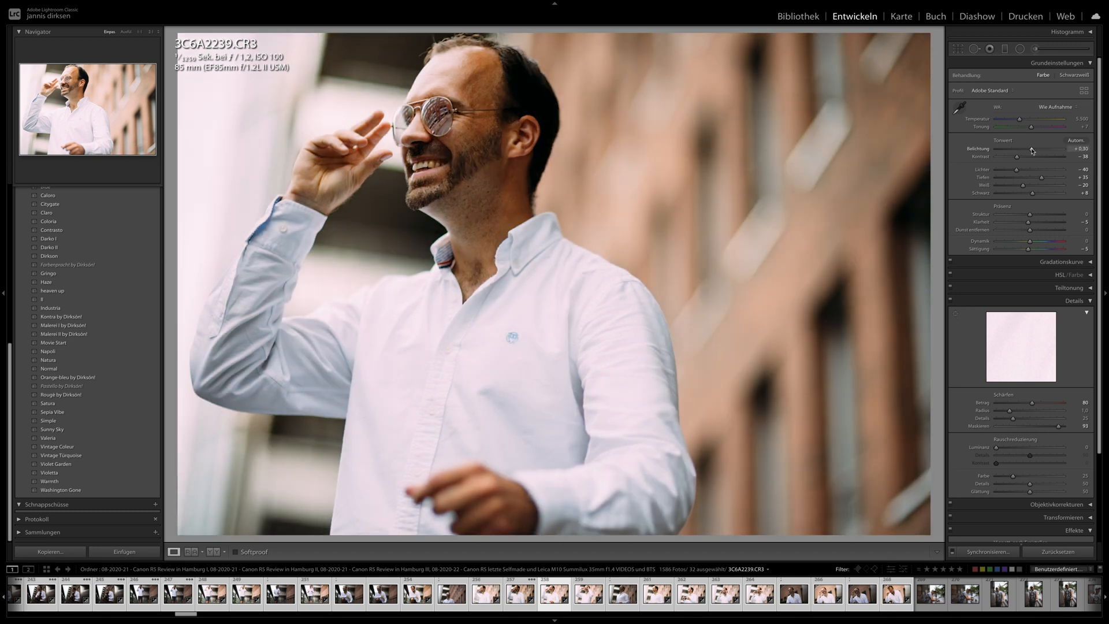
{"action": "left_click", "coordinate": [890, 598], "text": "shift"}
{"action": "left_click", "coordinate": [988, 552]}
{"action": "key", "text": "Return"}
- Browse the synchronized portraits and inspect the sunglasses and watch in 3C6A2240.CR3 up close
{"action": "key", "text": "Right"}
{"action": "key", "text": "Right"}
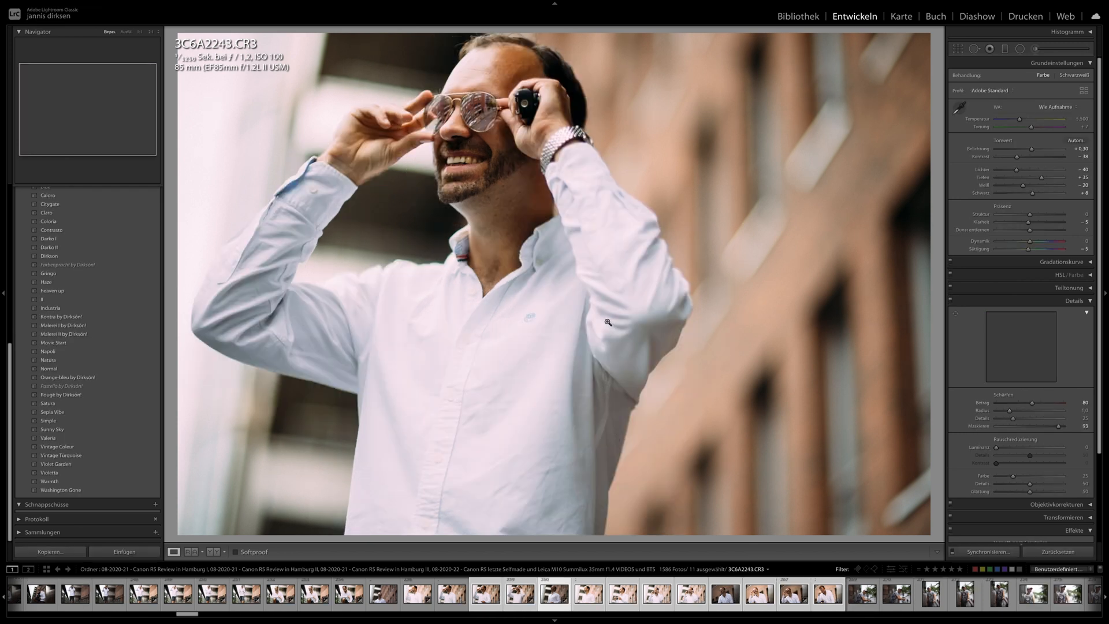
{"action": "key", "text": "Left"}
{"action": "left_click", "coordinate": [517, 92]}
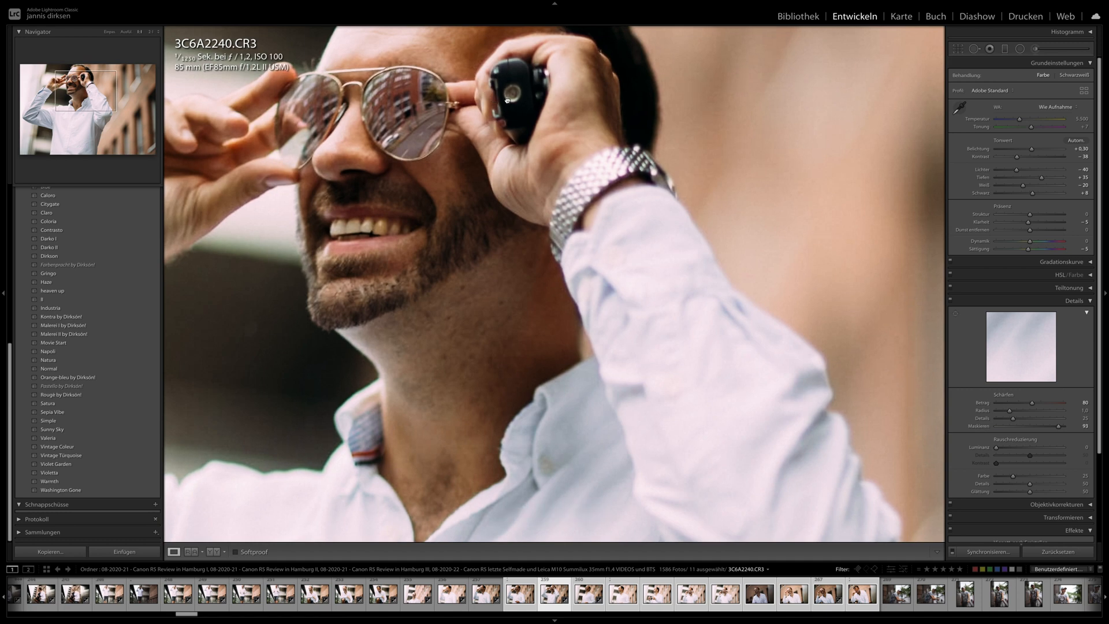
{"action": "left_click", "coordinate": [506, 99]}
{"action": "key", "text": "Right"}
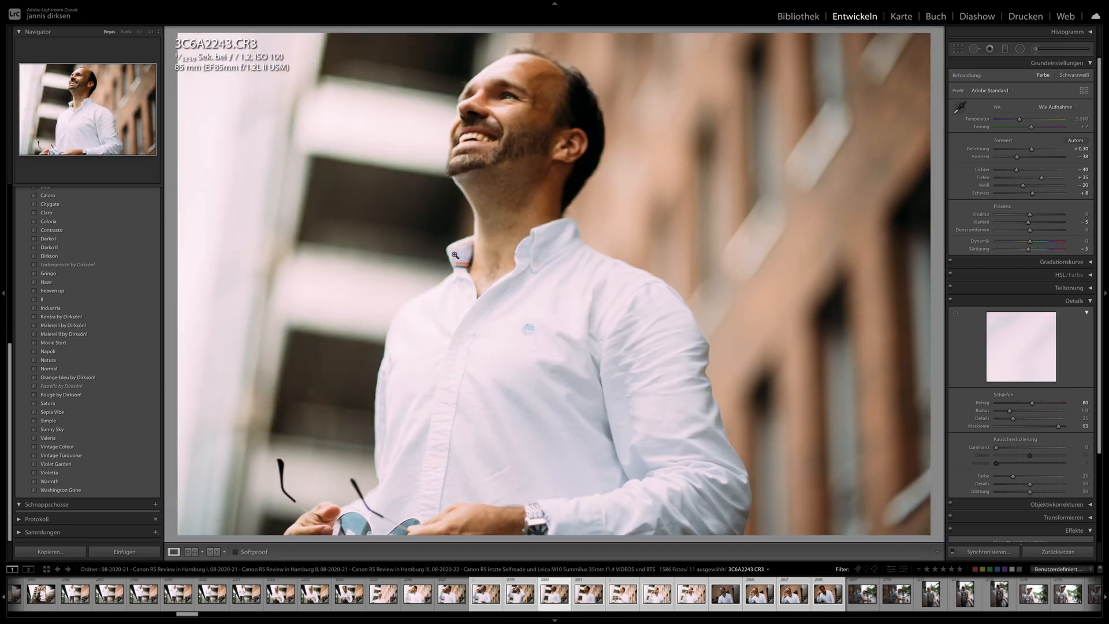
- View the portrait 3C6A2250.CR3 and examine the eye and facial detail at two increasing magnifications
{"action": "key", "text": "Right"}
{"action": "key", "text": "Right"}
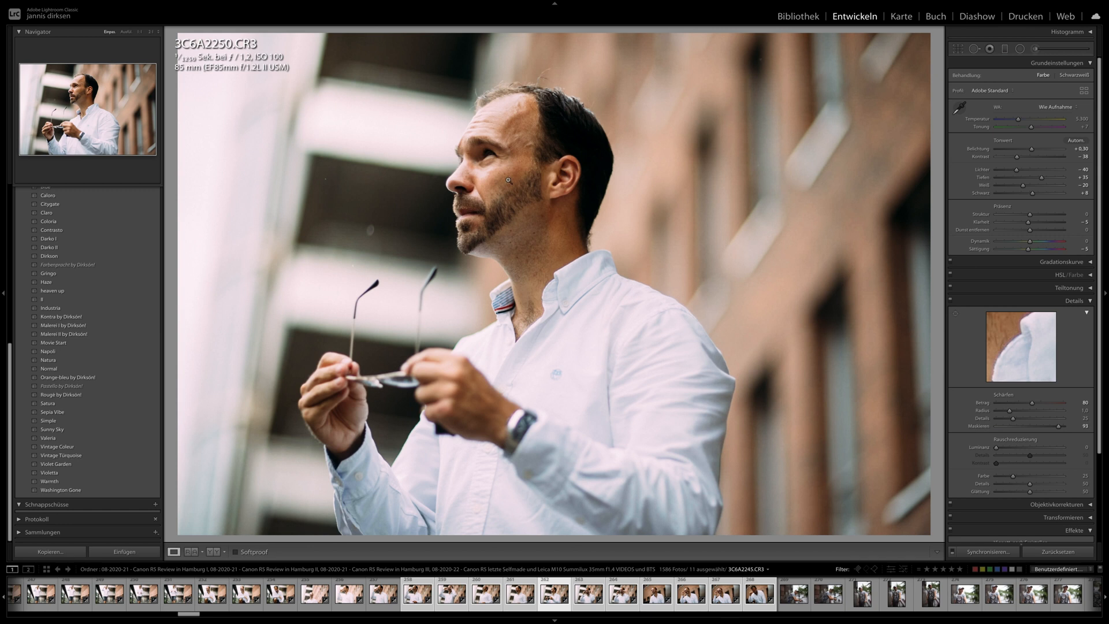
{"action": "left_click", "coordinate": [456, 170]}
{"action": "left_click_drag", "start_coordinate": [393, 194], "coordinate": [473, 237]}
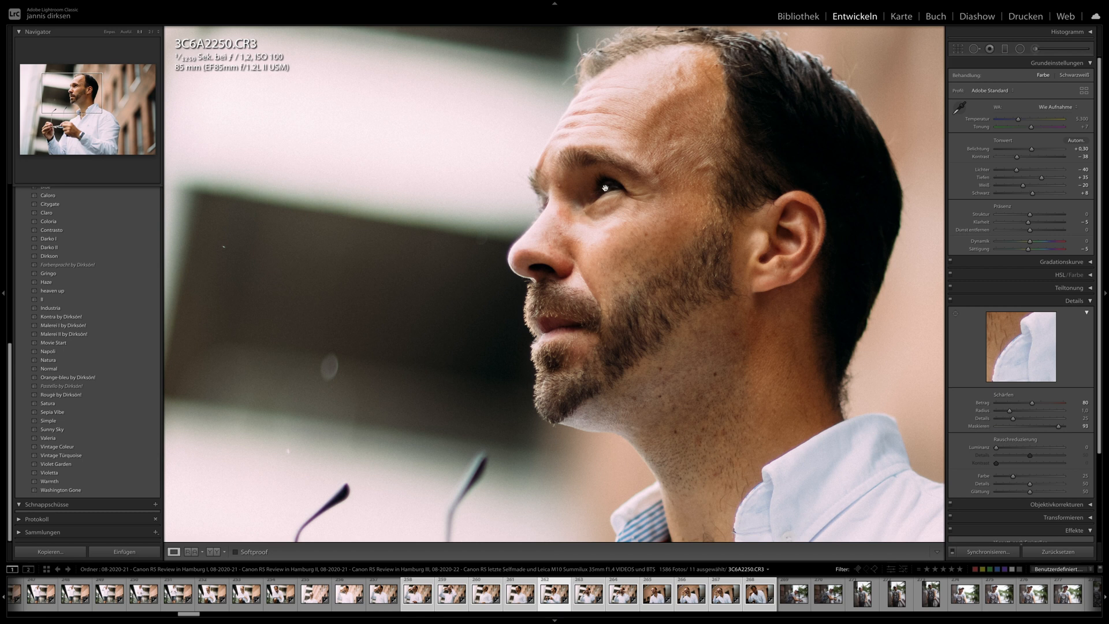
{"action": "left_click", "coordinate": [151, 33]}
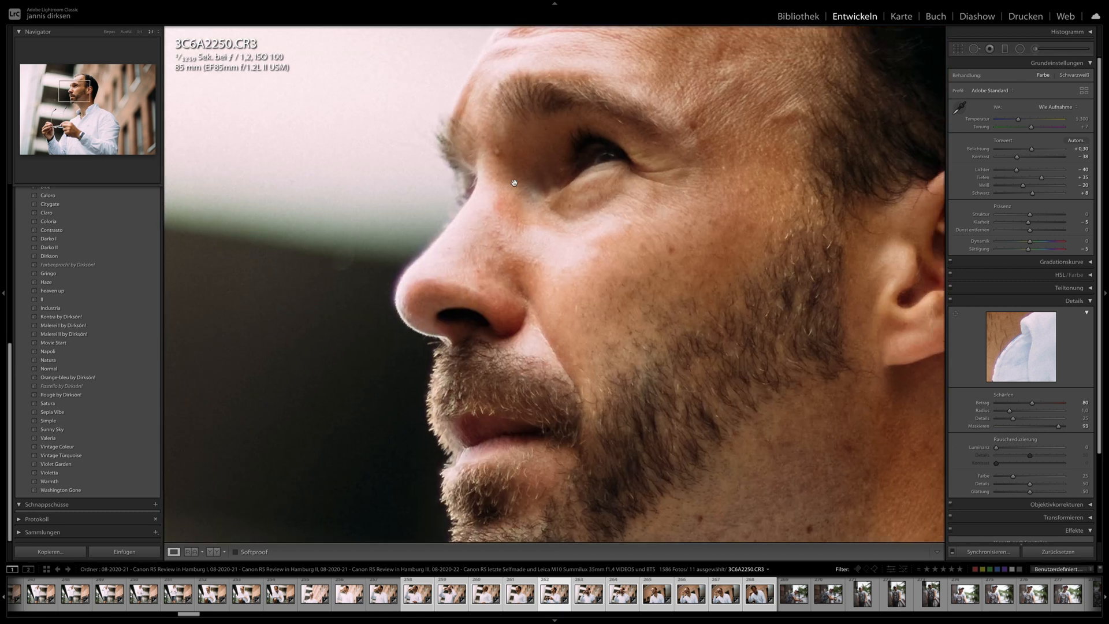
{"action": "left_click", "coordinate": [601, 172]}
- View the portraits 3C6A2253.CR3, 3C6A2254.CR3, 3C6A2262.CR3 and 3C6A2269.CR3, and return to 3C6A2239.CR3
{"action": "key", "text": "Right"}
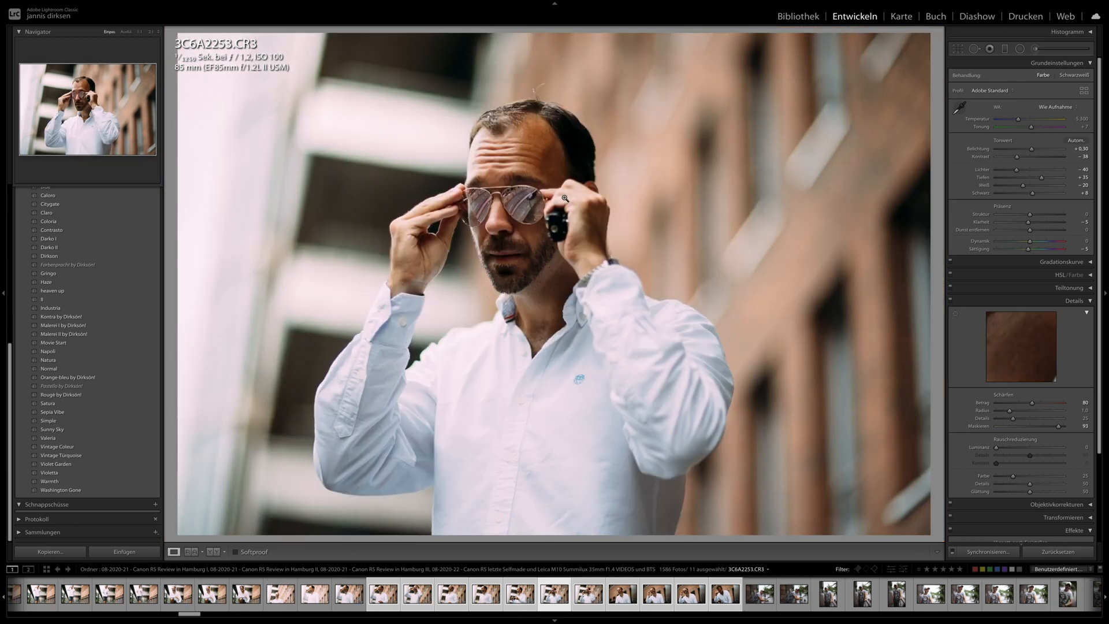
{"action": "key", "text": "Right"}
{"action": "key", "text": "Right"}
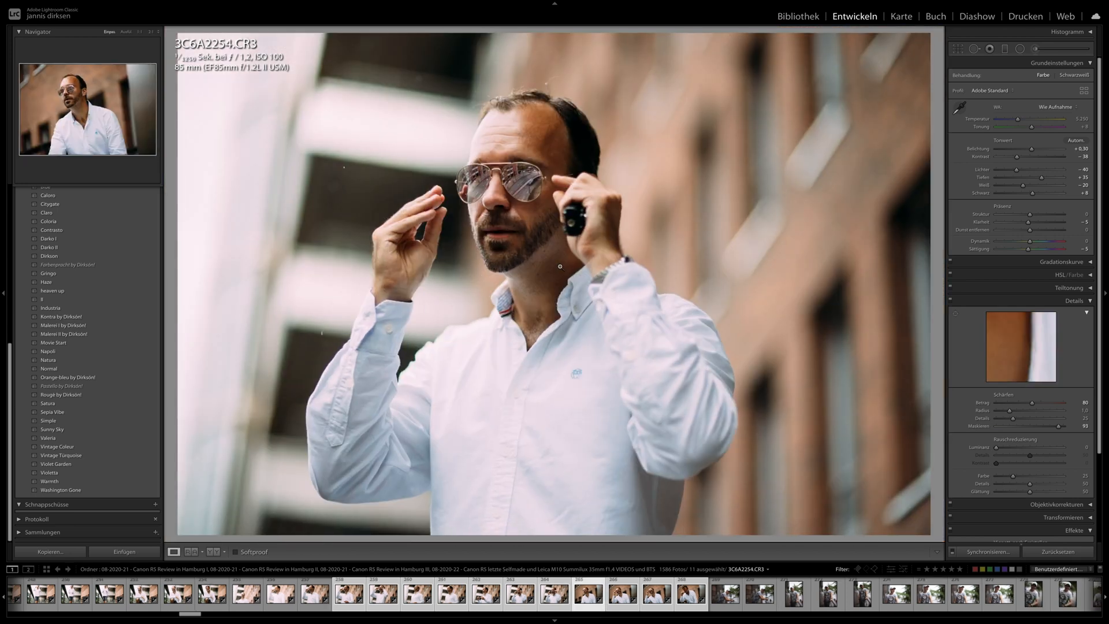
{"action": "key", "text": "Right"}
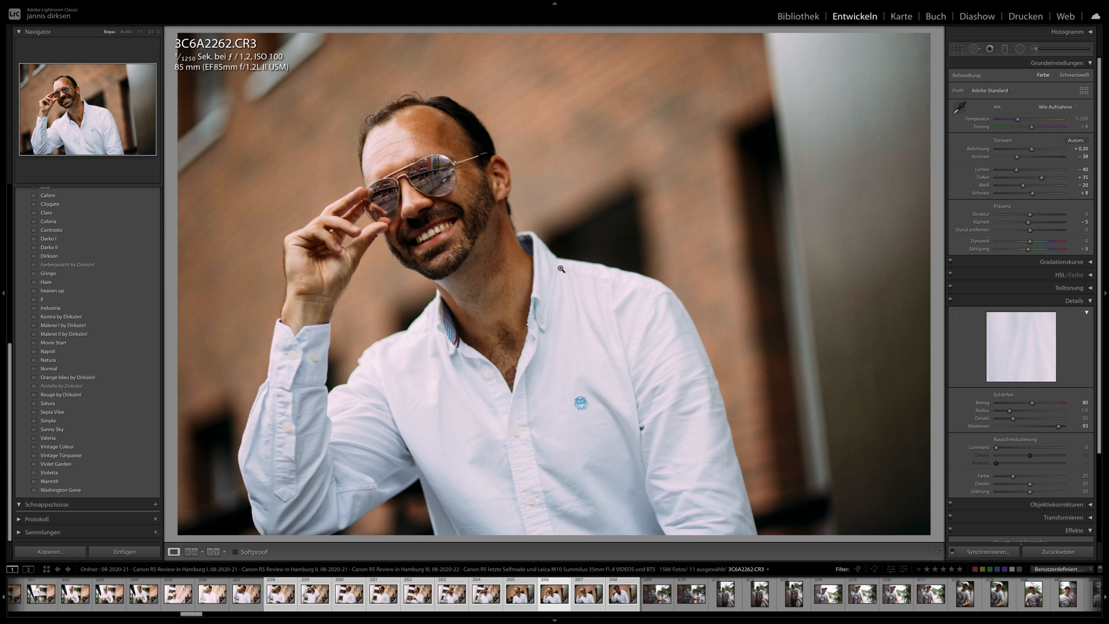
{"action": "key", "text": "Right"}
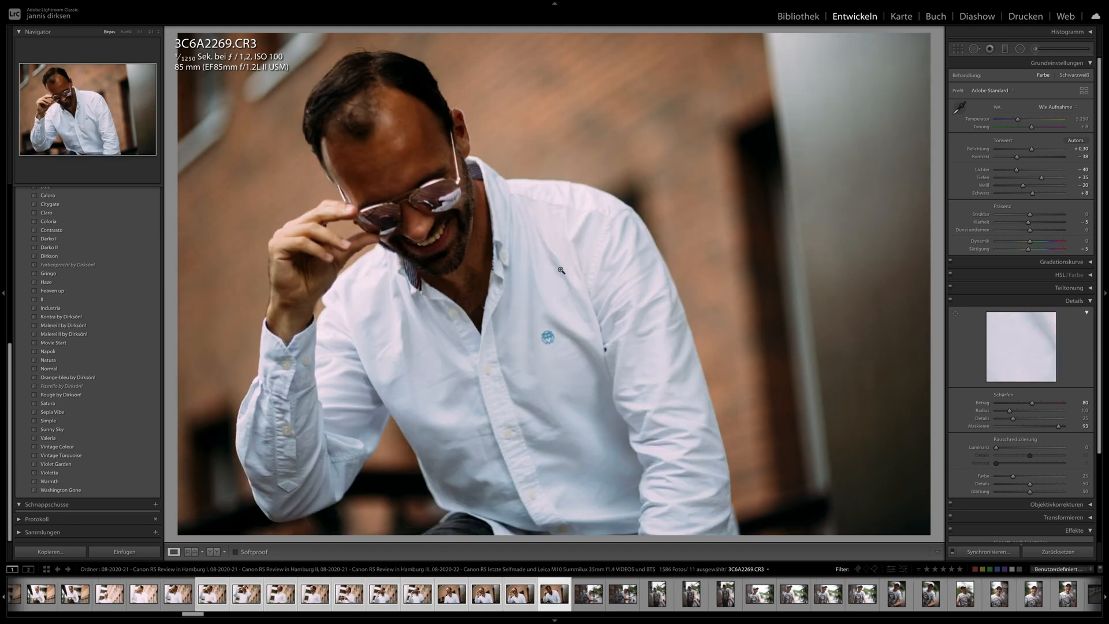
{"action": "key", "text": "Right"}
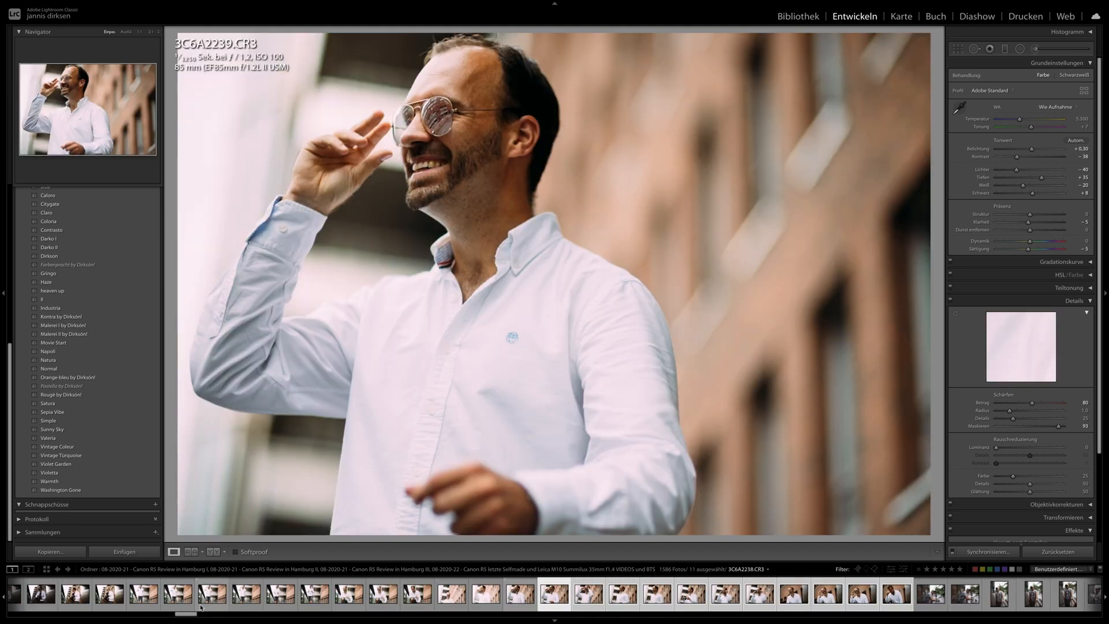
- Extend the selection from 3C6A2239.CR3 back to the earlier portraits and synchronize its development settings to them
{"action": "scroll", "coordinate": [185, 596], "scroll_direction": "up", "scroll_amount": 8}
{"action": "scroll", "coordinate": [185, 597], "scroll_direction": "up", "scroll_amount": 10}
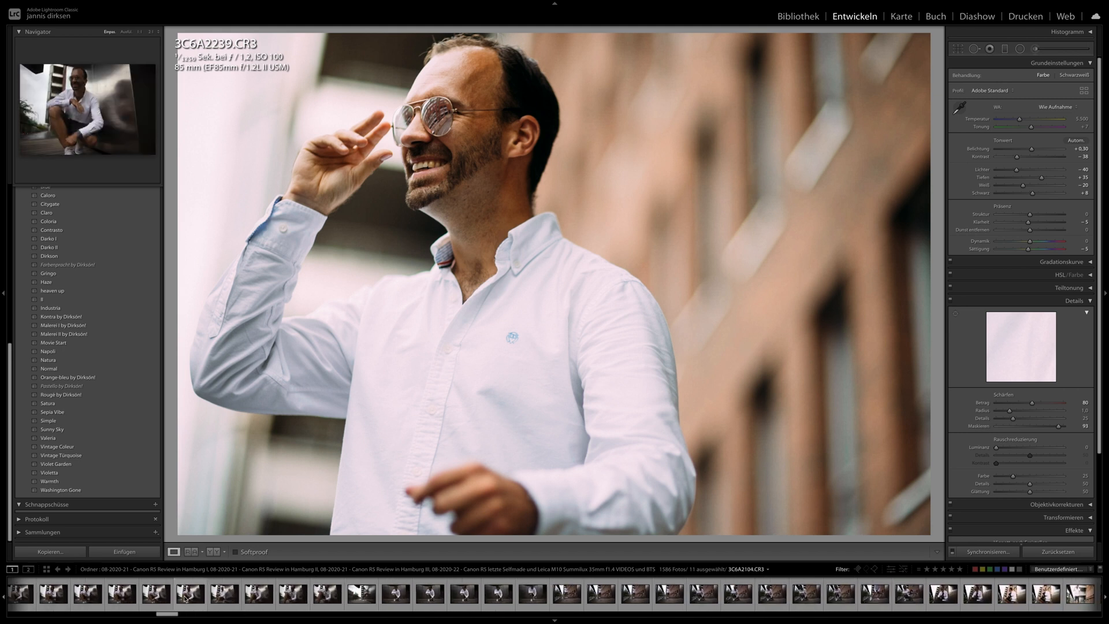
{"action": "left_click", "coordinate": [296, 601], "text": "shift"}
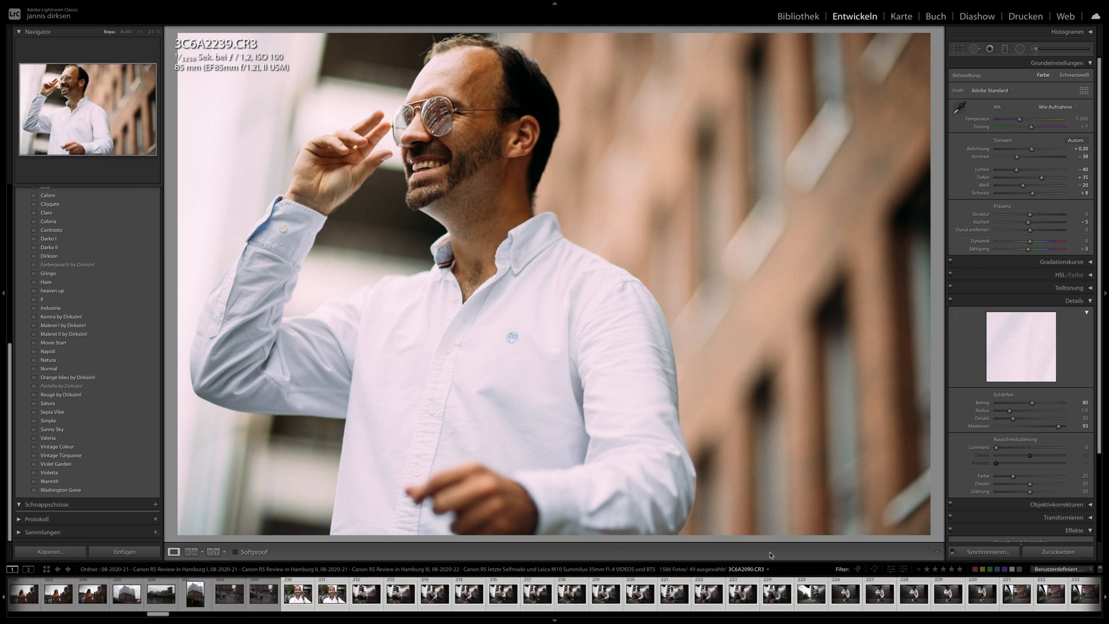
{"action": "key", "text": "super+shift+s"}
{"action": "key", "text": "Return"}
- Go to the start of the shoot and view the bicycle, train and station window photos 3C6A1432.CR3, 3C6A1449.CR3 and 3C6A1485.CR3
{"action": "left_click_drag", "start_coordinate": [163, 614], "coordinate": [19, 614]}
{"action": "left_click", "coordinate": [89, 595]}
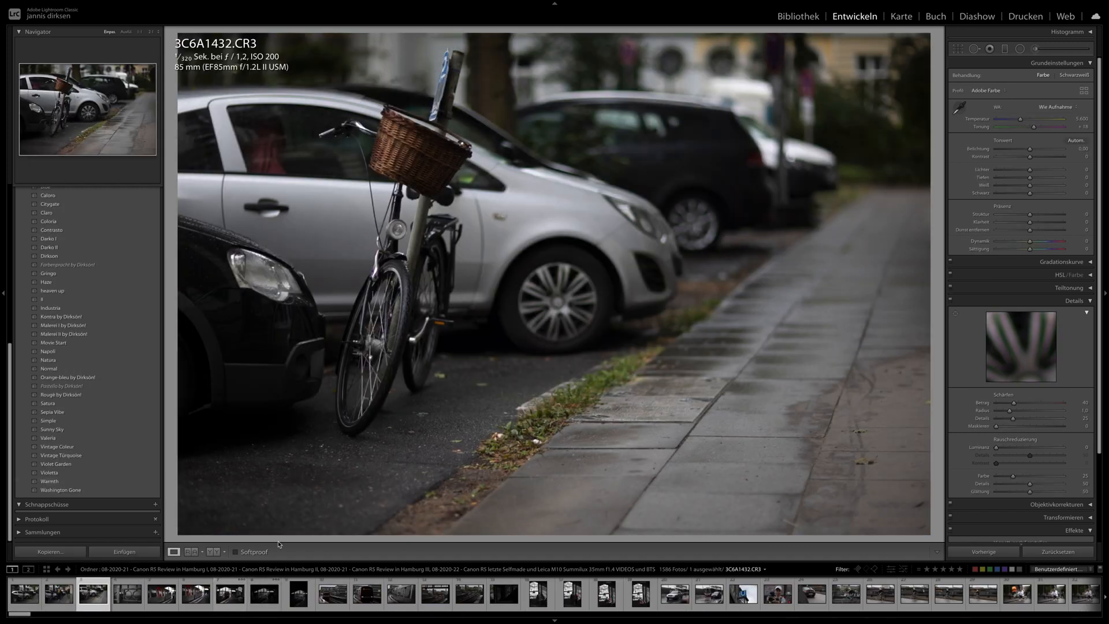
{"action": "left_click", "coordinate": [204, 593]}
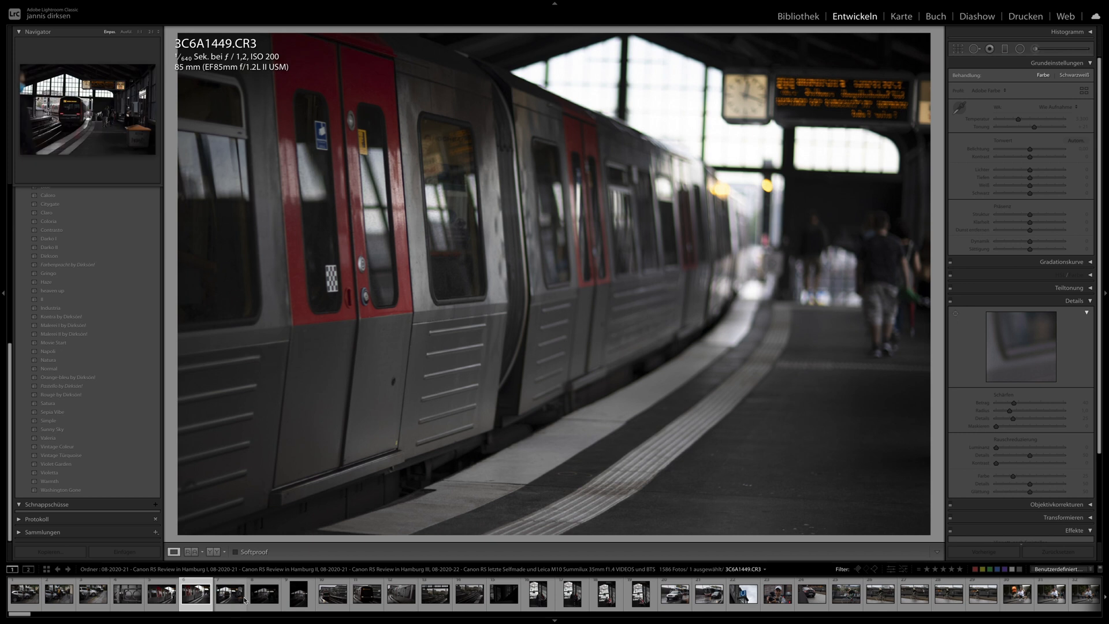
{"action": "scroll", "coordinate": [236, 601], "scroll_direction": "down", "scroll_amount": 3}
{"action": "left_click", "coordinate": [324, 602]}
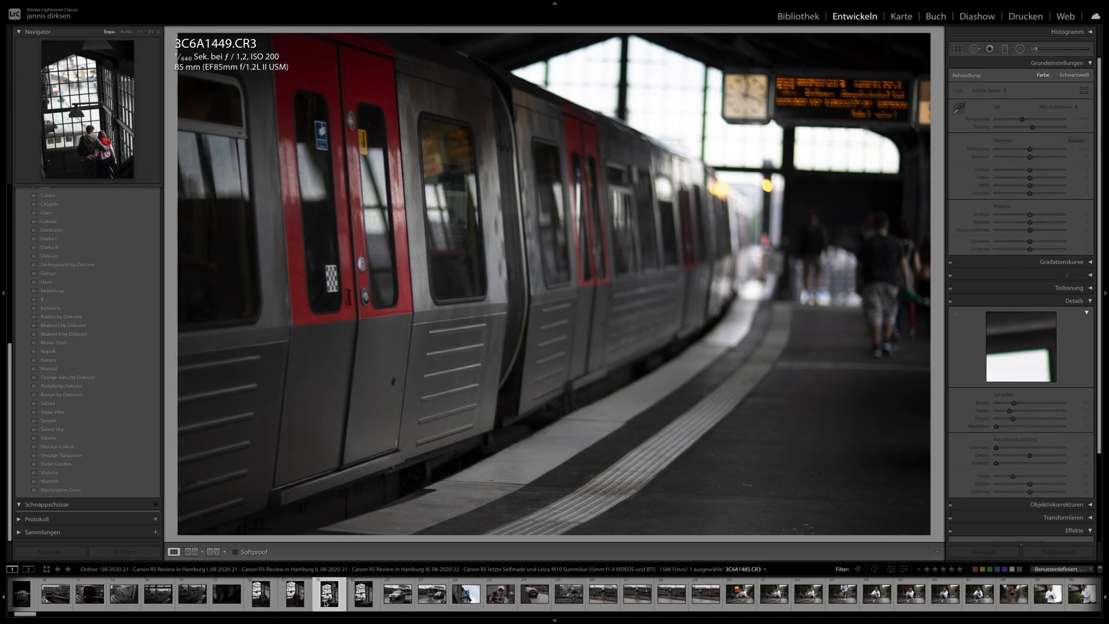
- View the station sign 3C6A1503.CR3, the cameraman 3C6A1508.CR3, the cyclist 3C6A1517.CR3 and the kneeling photographer 3C6A1553.CR3
{"action": "left_click", "coordinate": [434, 600]}
{"action": "key", "text": "Right"}
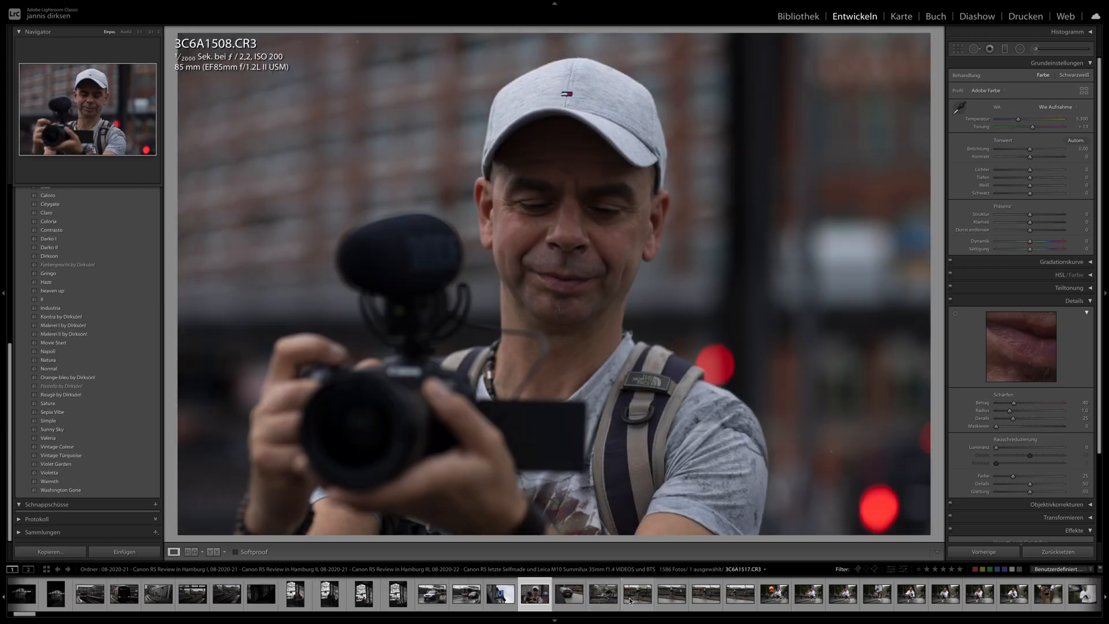
{"action": "left_click", "coordinate": [632, 602]}
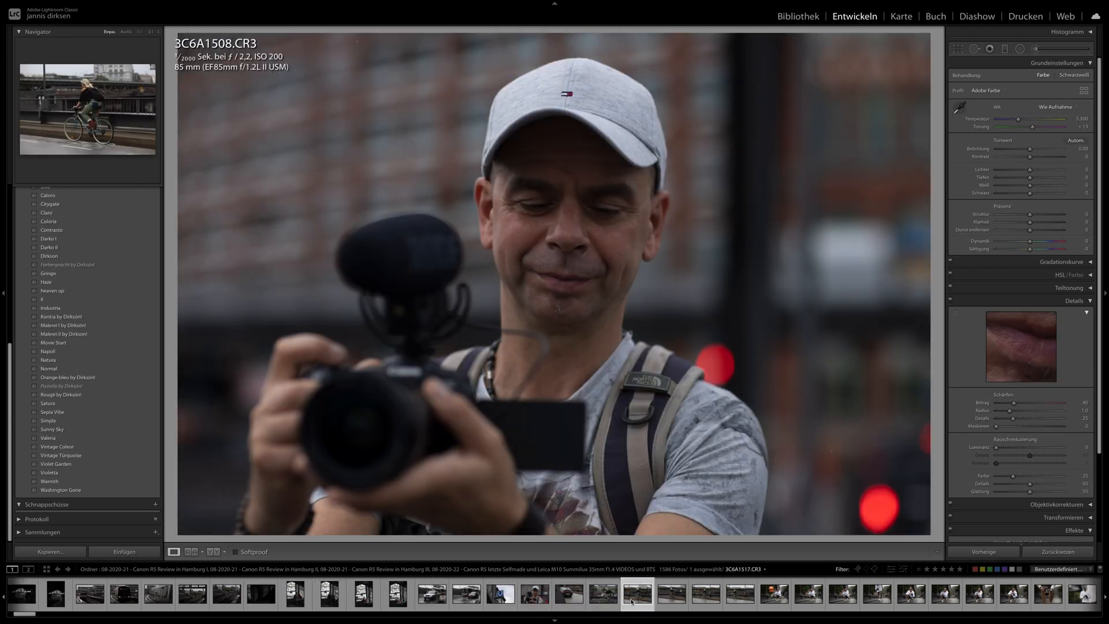
{"action": "scroll", "coordinate": [606, 604], "scroll_direction": "right", "scroll_amount": 4}
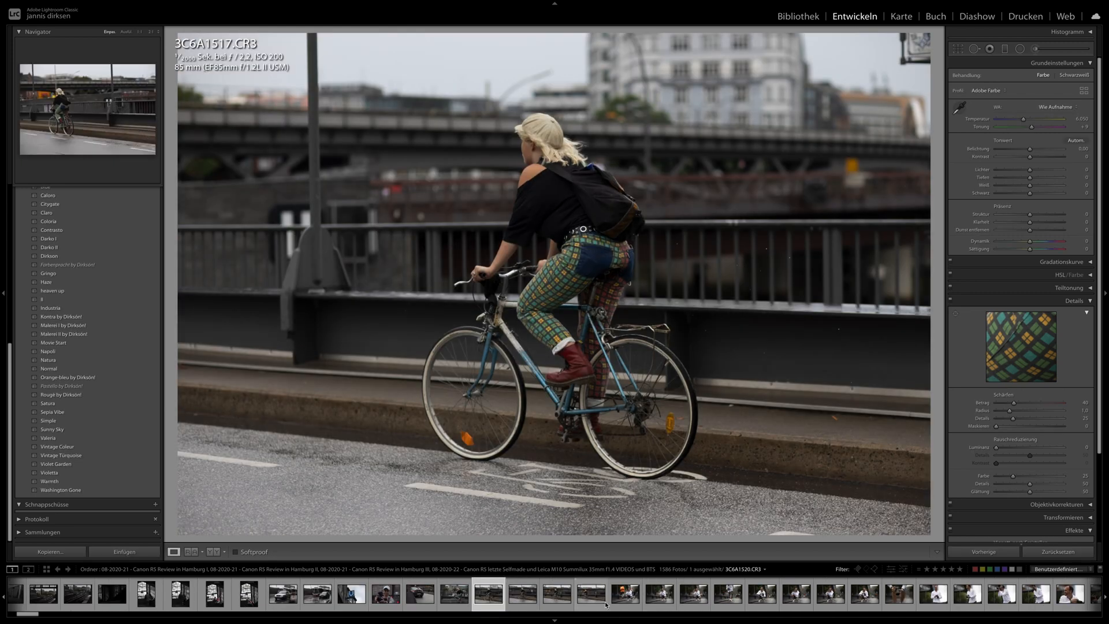
{"action": "scroll", "coordinate": [601, 608], "scroll_direction": "right", "scroll_amount": 9}
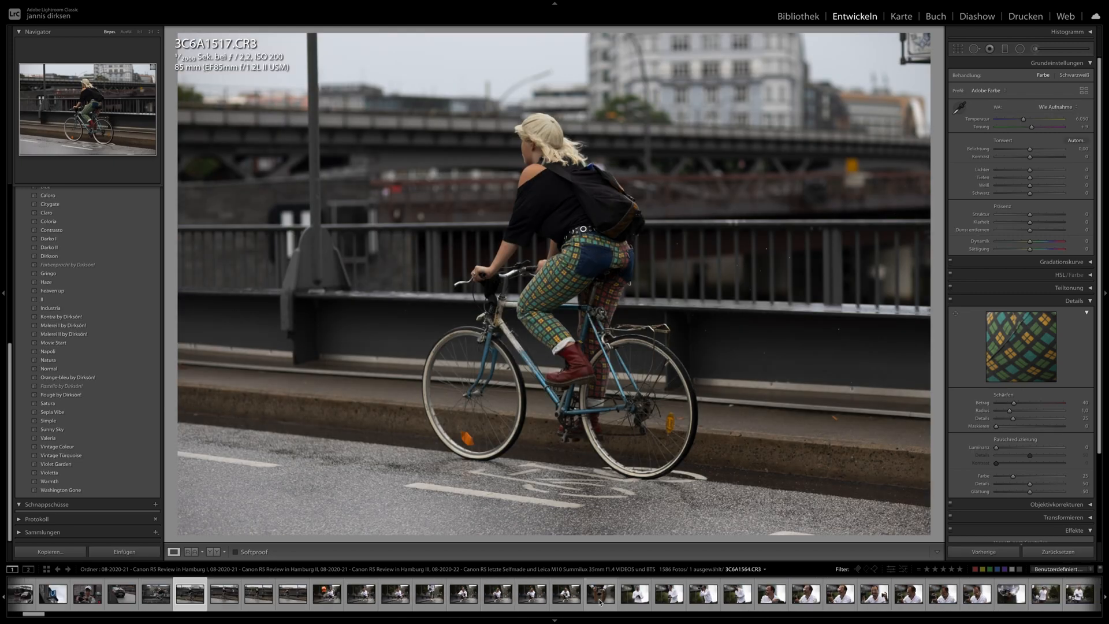
{"action": "left_click", "coordinate": [532, 600]}
{"action": "scroll", "coordinate": [537, 600], "scroll_direction": "right", "scroll_amount": 6}
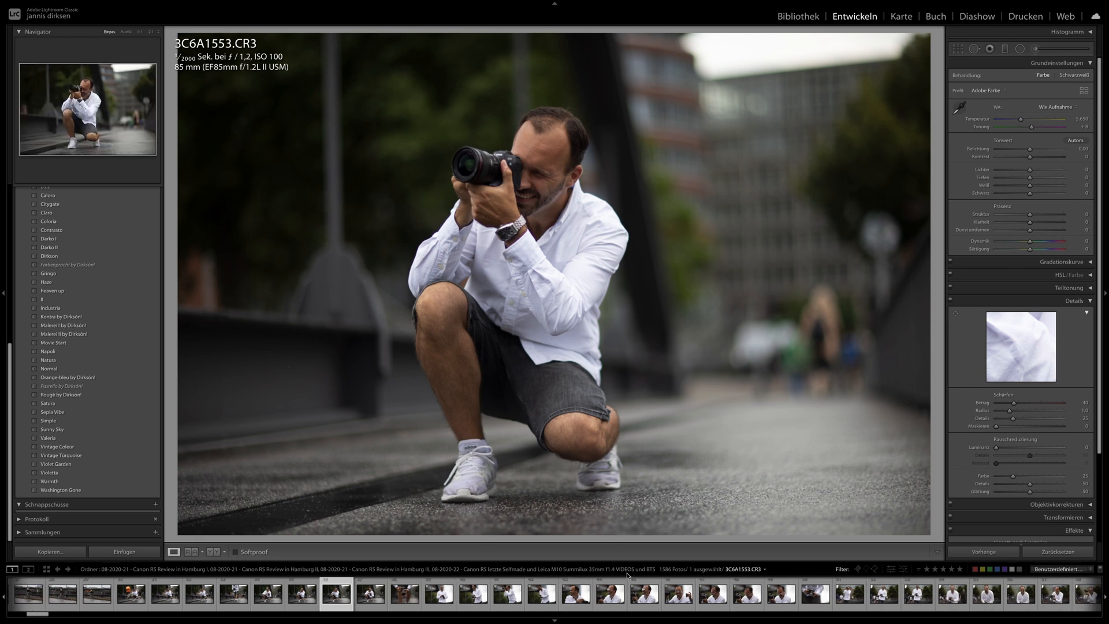
- Apply the Industria preset to the close-up portrait 3C6A1588.CR3 and open the portrait 3C6A1632.CR3
{"action": "left_click", "coordinate": [640, 594]}
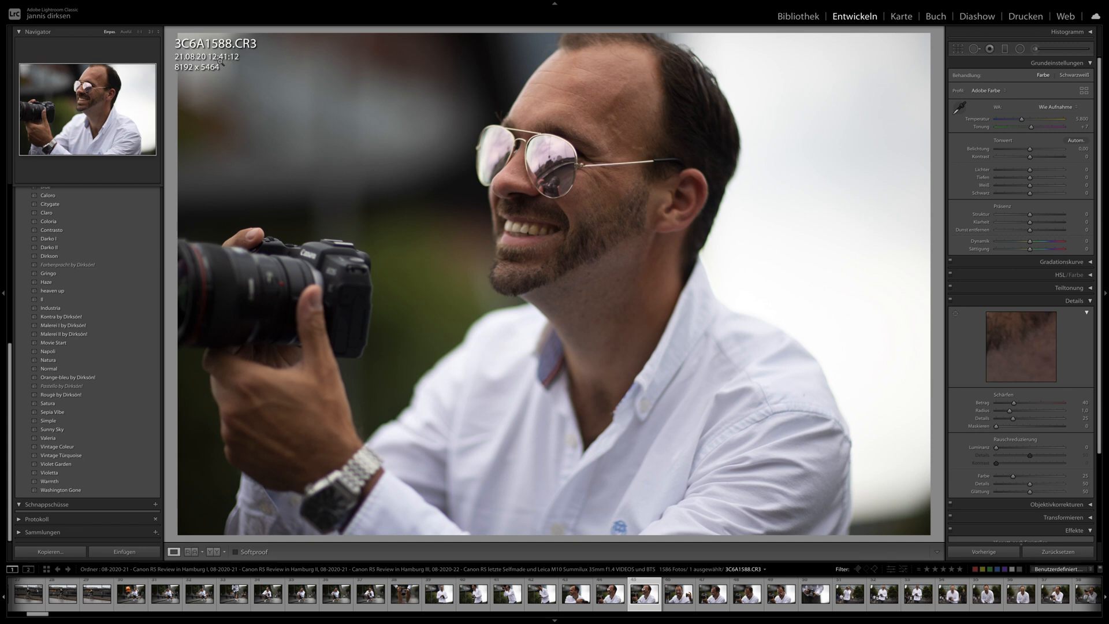
{"action": "left_click", "coordinate": [123, 305]}
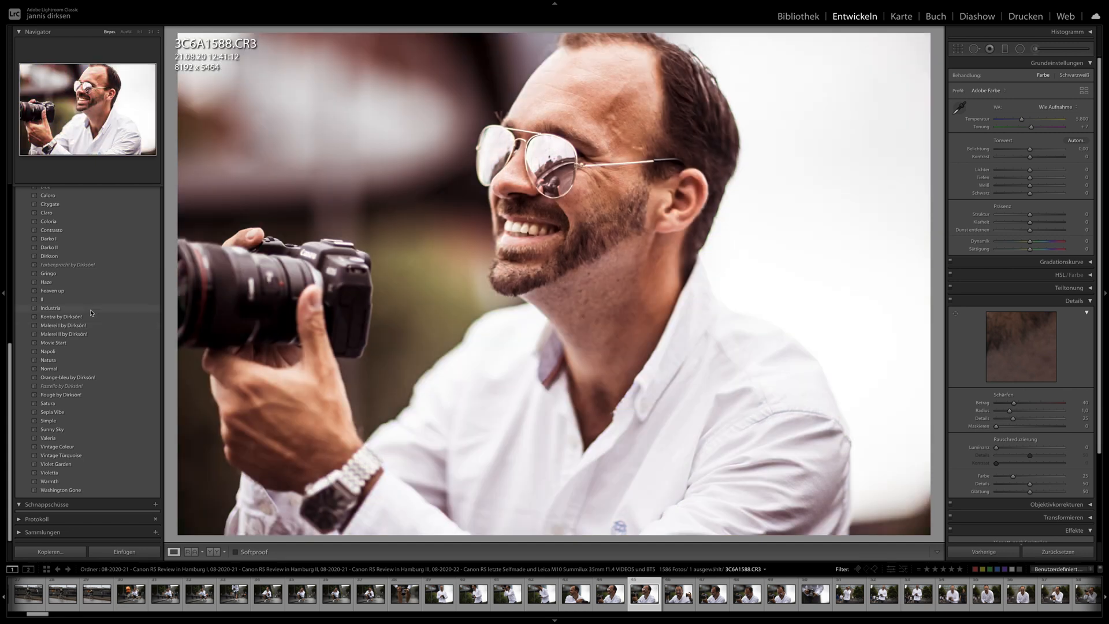
{"action": "scroll", "coordinate": [747, 595], "scroll_direction": "down", "scroll_amount": 4}
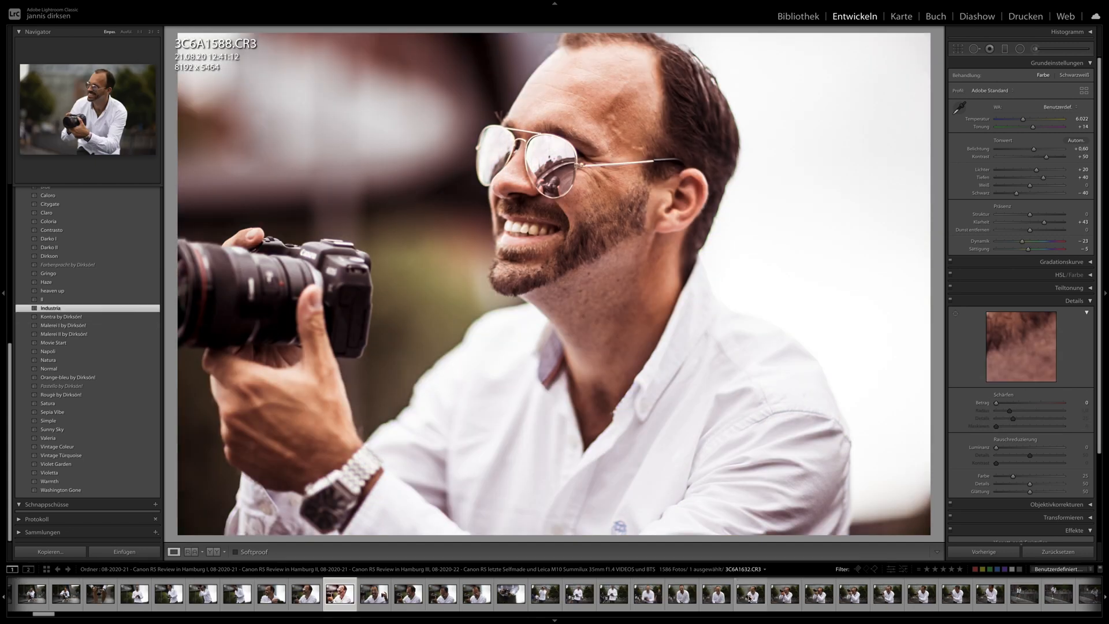
{"action": "left_click", "coordinate": [747, 596]}
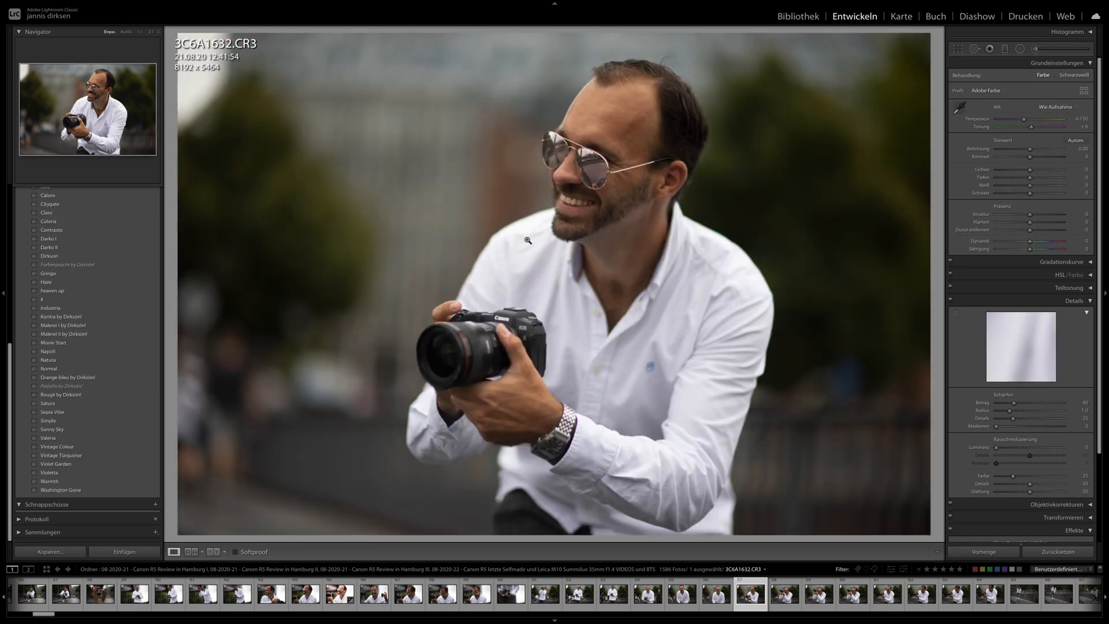
- Show the exposure data in the photo overlay and apply the Darko II preset to the portrait 3C6A1632.CR3
{"action": "key", "text": "i"}
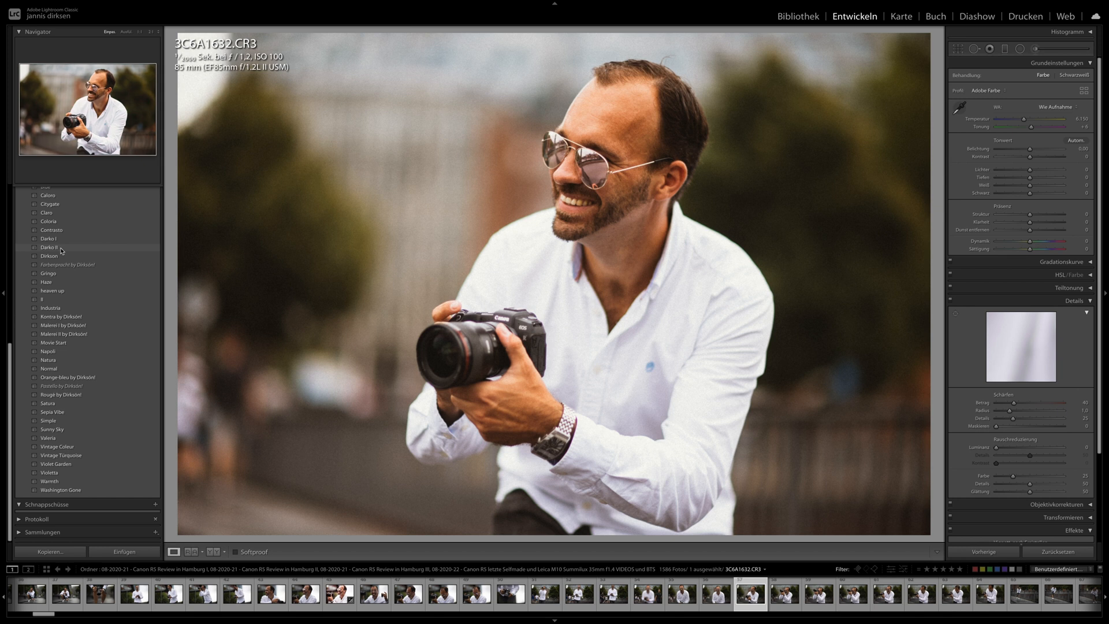
{"action": "left_click", "coordinate": [61, 249]}
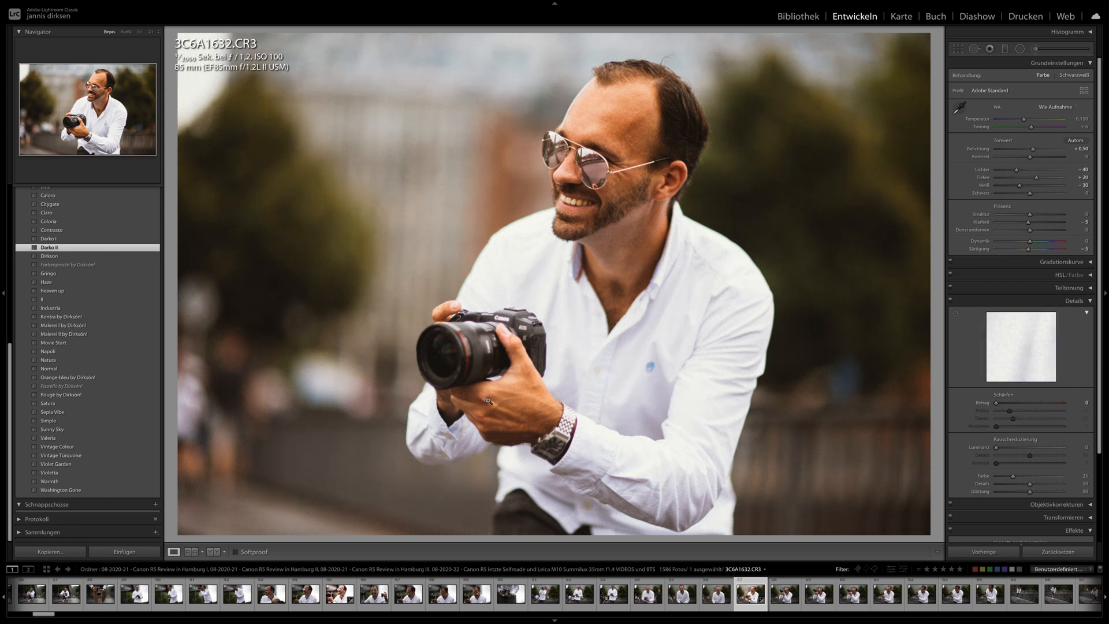
- Synchronize the development settings of 3C6A1632.CR3 to the following twelve portraits, including the full-length railing shots
{"action": "scroll", "coordinate": [648, 596], "scroll_direction": "down", "scroll_amount": 5}
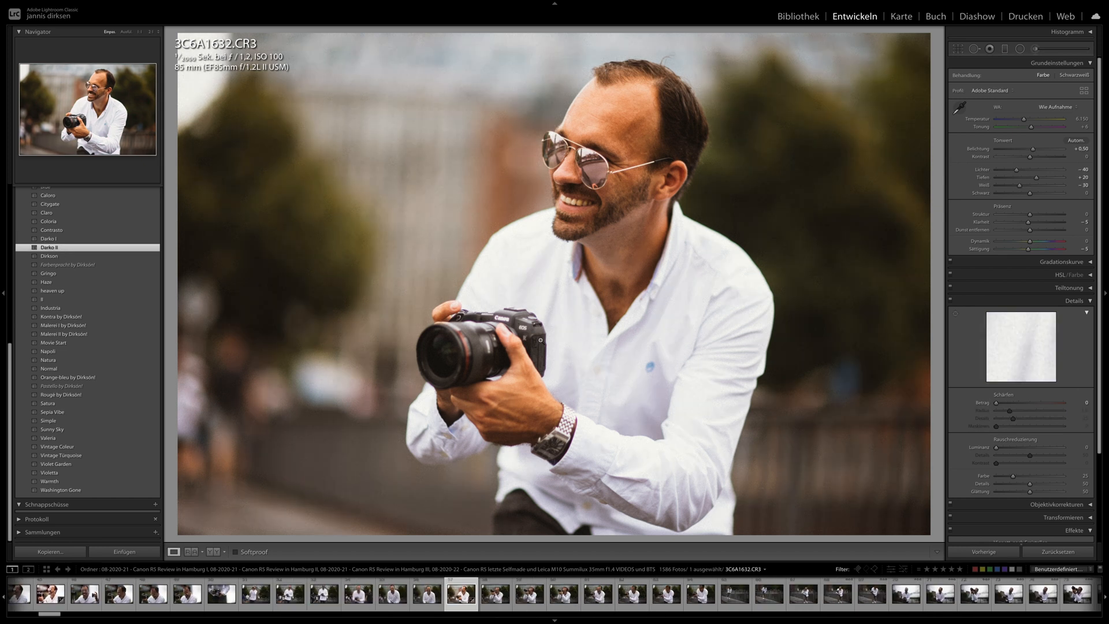
{"action": "left_click", "coordinate": [872, 593], "text": "shift"}
{"action": "left_click", "coordinate": [988, 551]}
{"action": "key", "text": "Return"}
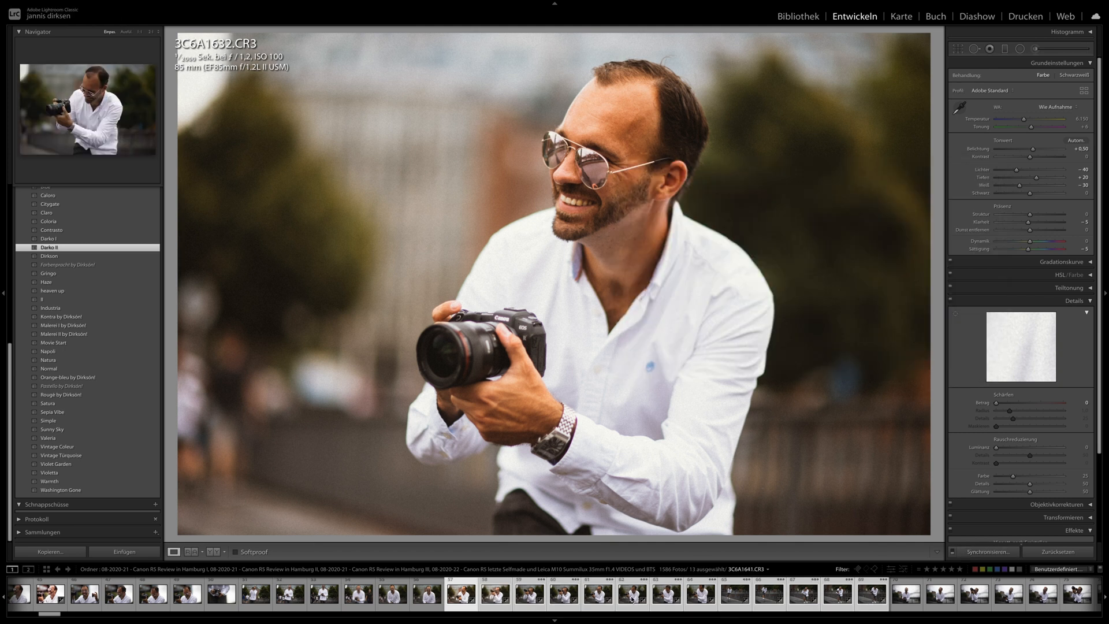
- Check the synchronized portraits 3C6A1641.CR3, 3C6A1643.CR3, 3C6A1663.CR3 and 3C6A1667.CR3
{"action": "left_click", "coordinate": [635, 599]}
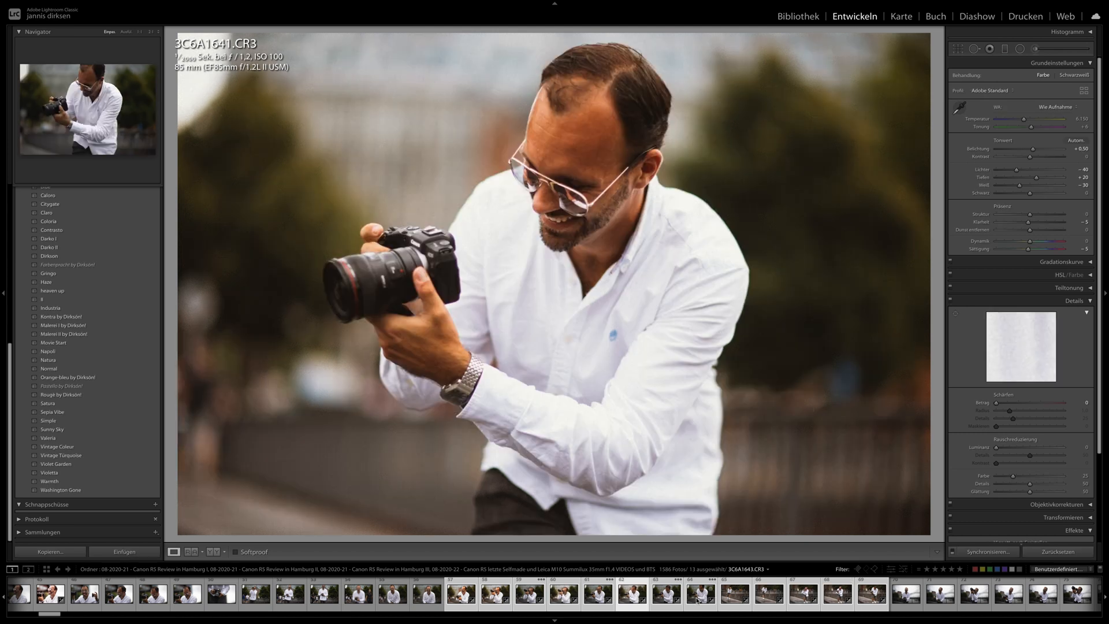
{"action": "left_click", "coordinate": [698, 599]}
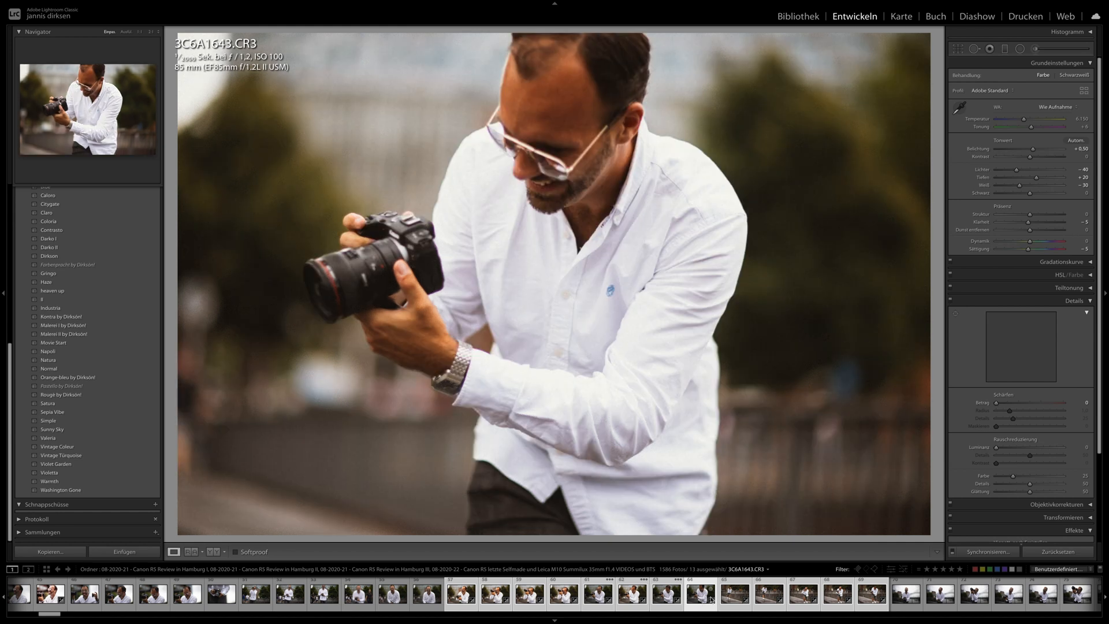
{"action": "left_click", "coordinate": [803, 599]}
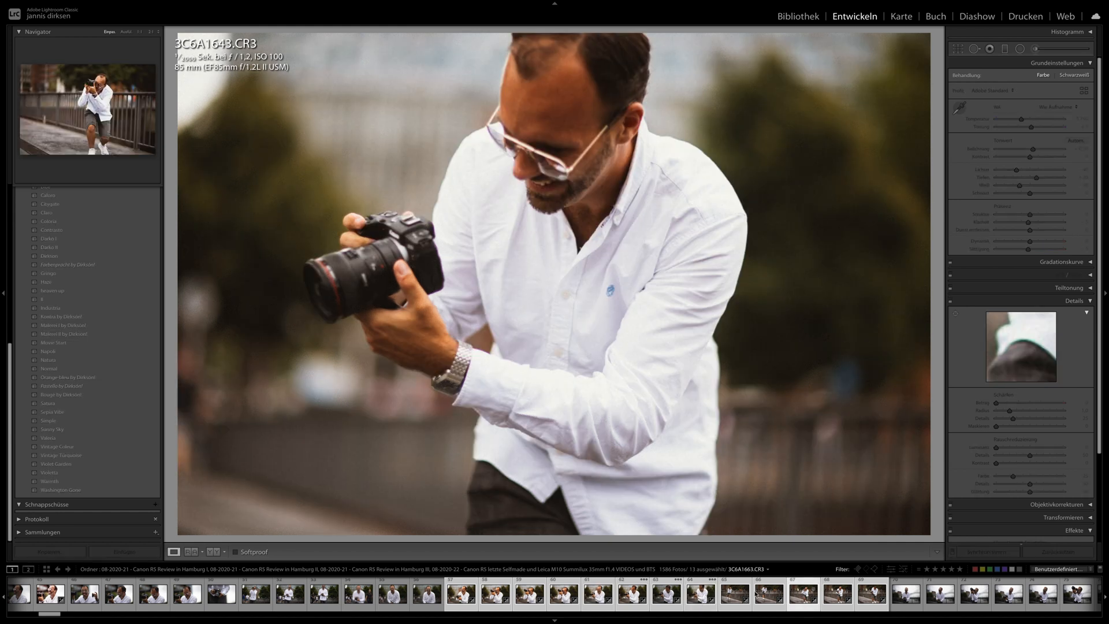
{"action": "scroll", "coordinate": [760, 592], "scroll_direction": "down", "scroll_amount": 4}
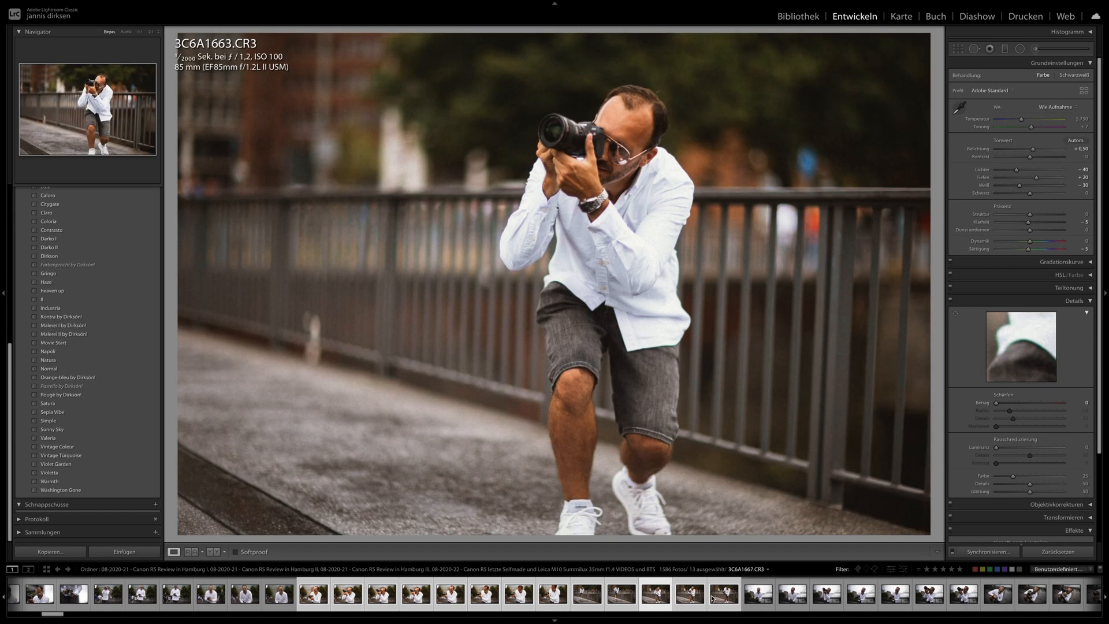
{"action": "left_click", "coordinate": [718, 600]}
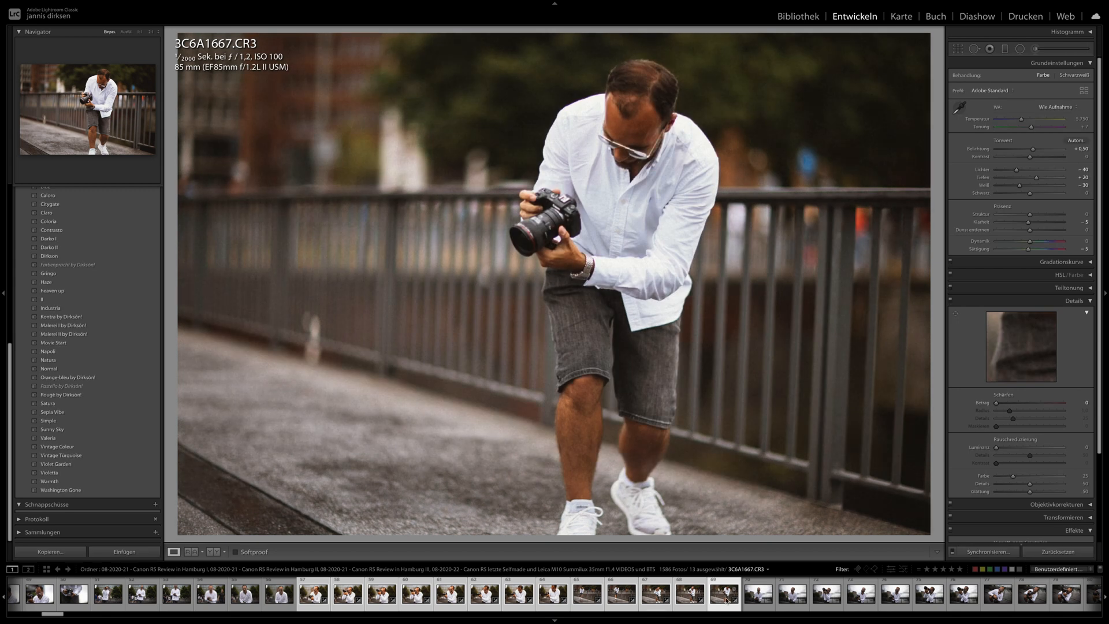
- Synchronize the development settings of 3C6A1667.CR3 to the next eight photos
{"action": "scroll", "coordinate": [727, 601], "scroll_direction": "down", "scroll_amount": 6}
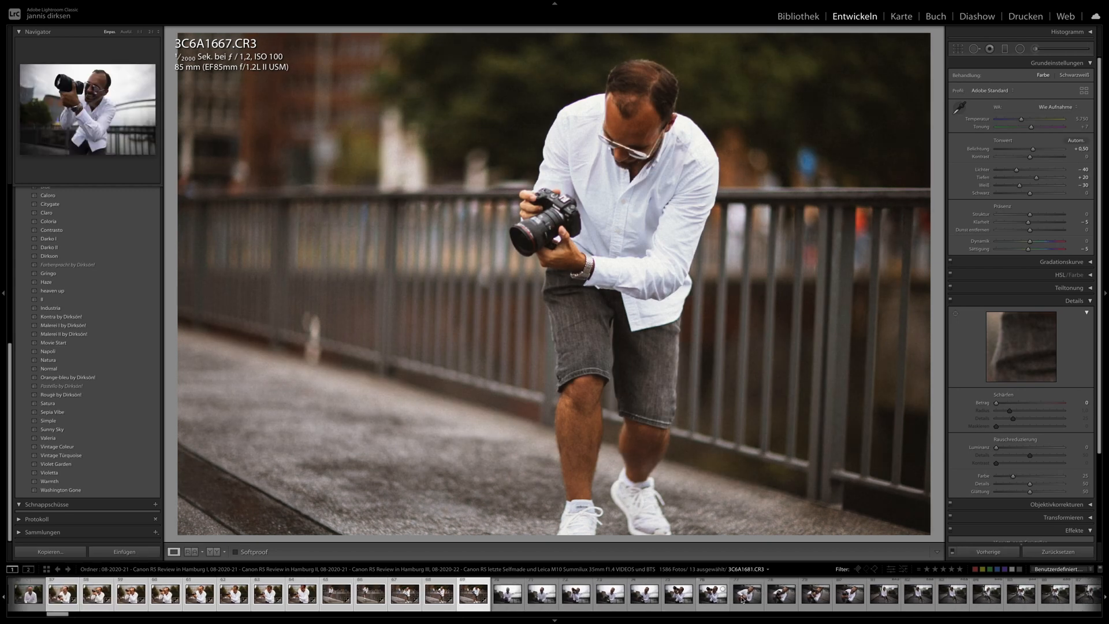
{"action": "left_click", "coordinate": [760, 593], "text": "shift"}
{"action": "key", "text": "ctrl+shift+s"}
{"action": "key", "text": "Return"}
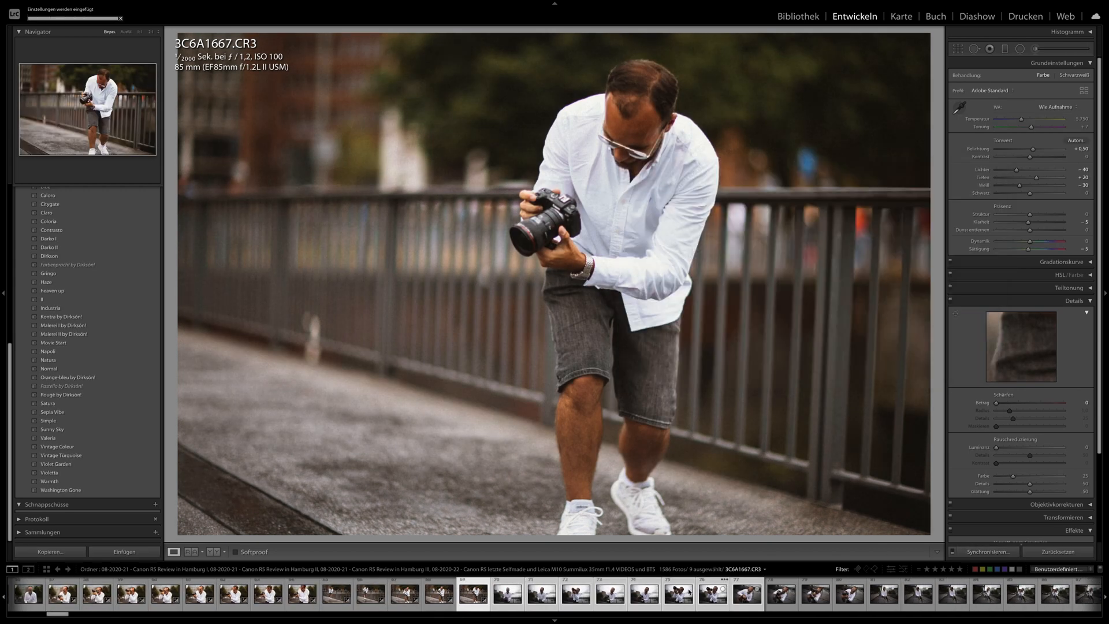
- View 3C6A1677.CR3, then open the crouching portrait 3C6A1688.CR3 and synchronize its settings to the next eleven photos
{"action": "left_click", "coordinate": [647, 595]}
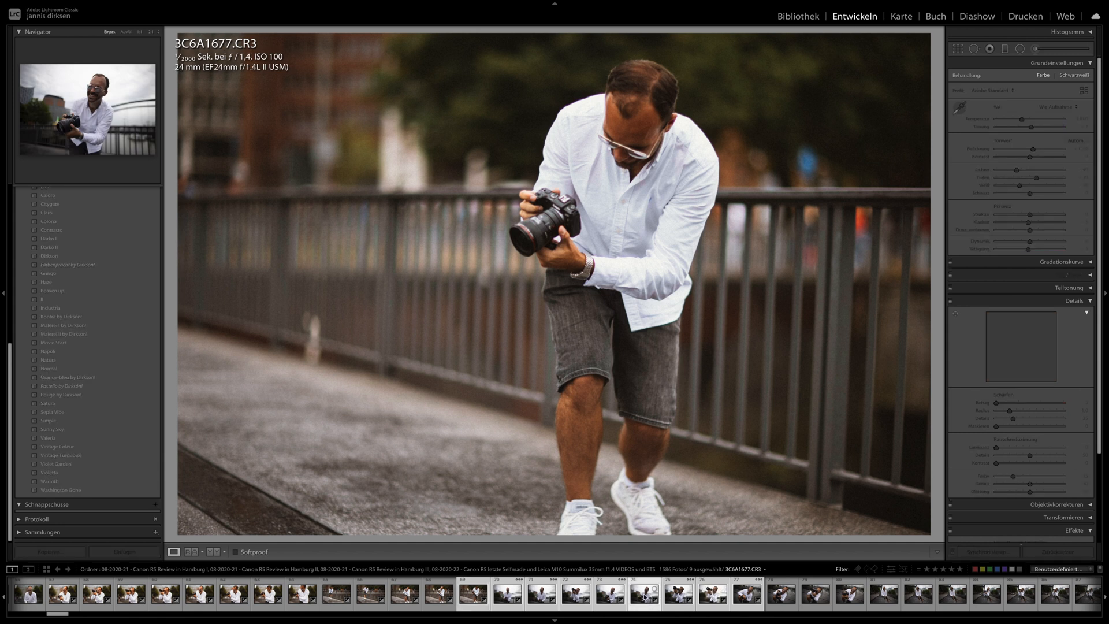
{"action": "left_click", "coordinate": [745, 599]}
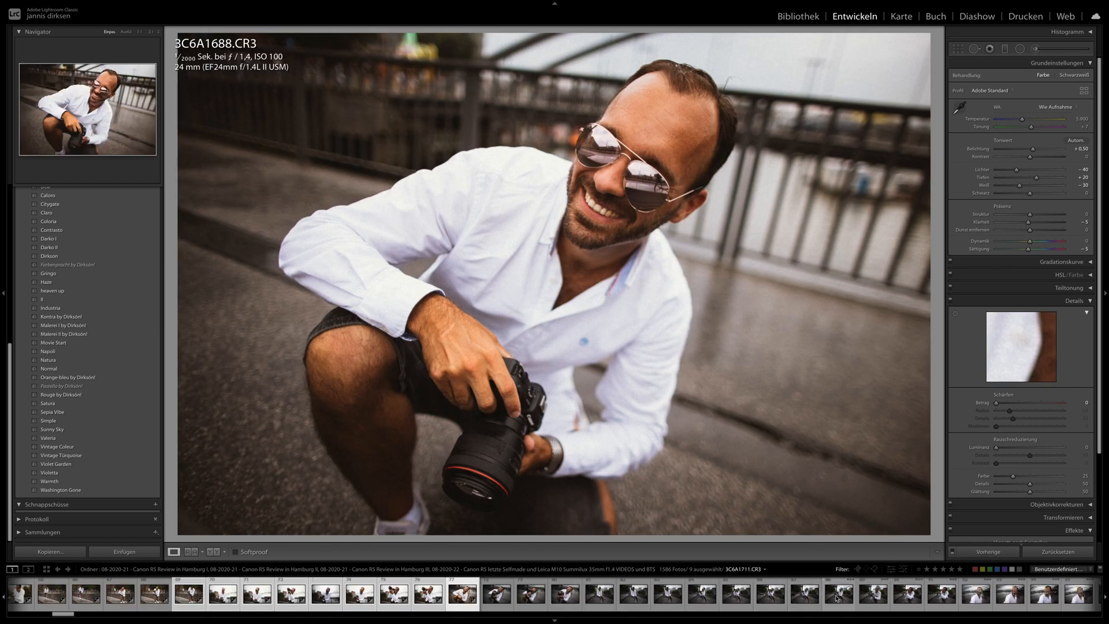
{"action": "left_click", "coordinate": [839, 595], "text": "shift"}
{"action": "left_click", "coordinate": [989, 551]}
{"action": "key", "text": "Return"}
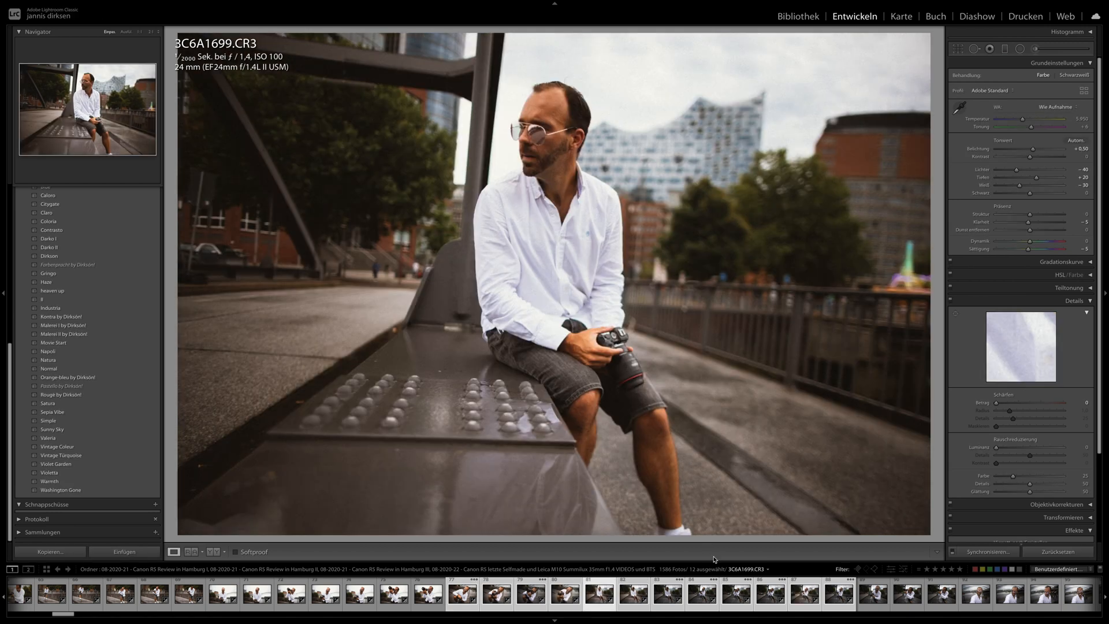
- Check the synchronized bridge shots, including 3C6A1700.CR3 and 3C6A1705.CR3
{"action": "left_click", "coordinate": [635, 595]}
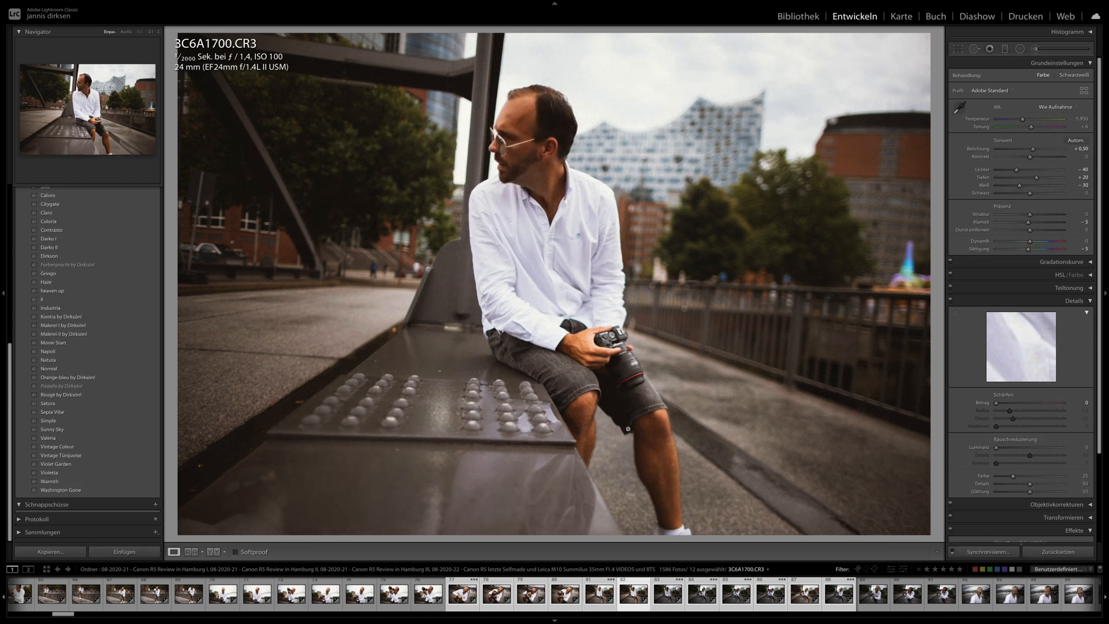
{"action": "left_click", "coordinate": [736, 601]}
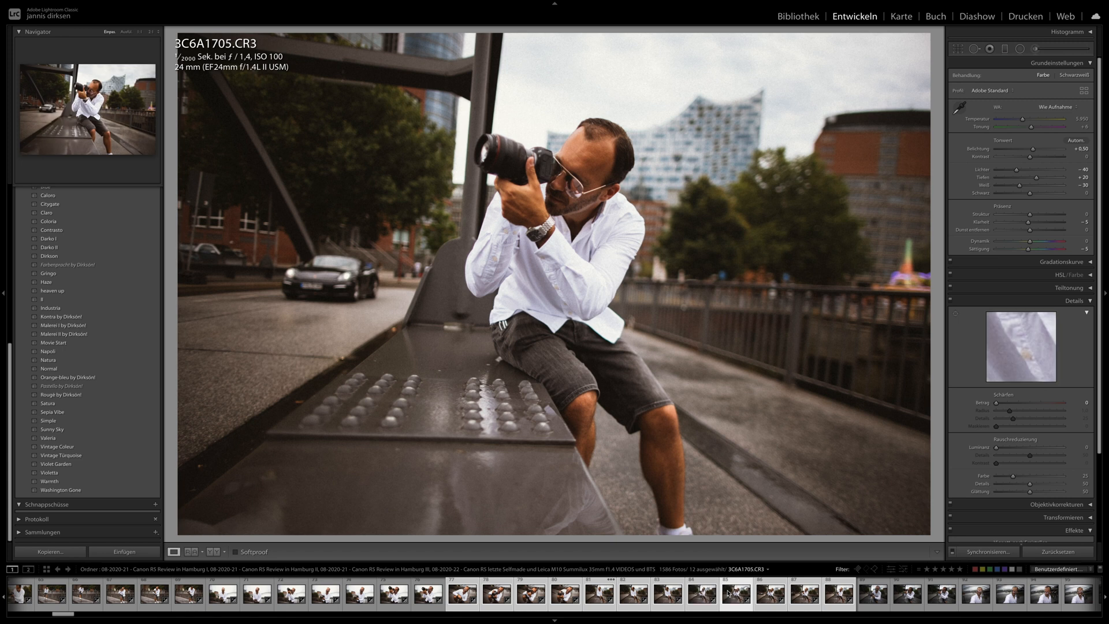
{"action": "left_click", "coordinate": [827, 601]}
- Apply the previous photo's settings to the portrait 3C6A1715.CR3 and to the dark car photo 3C6A1742.CR3
{"action": "left_click", "coordinate": [907, 595]}
{"action": "left_click", "coordinate": [982, 552]}
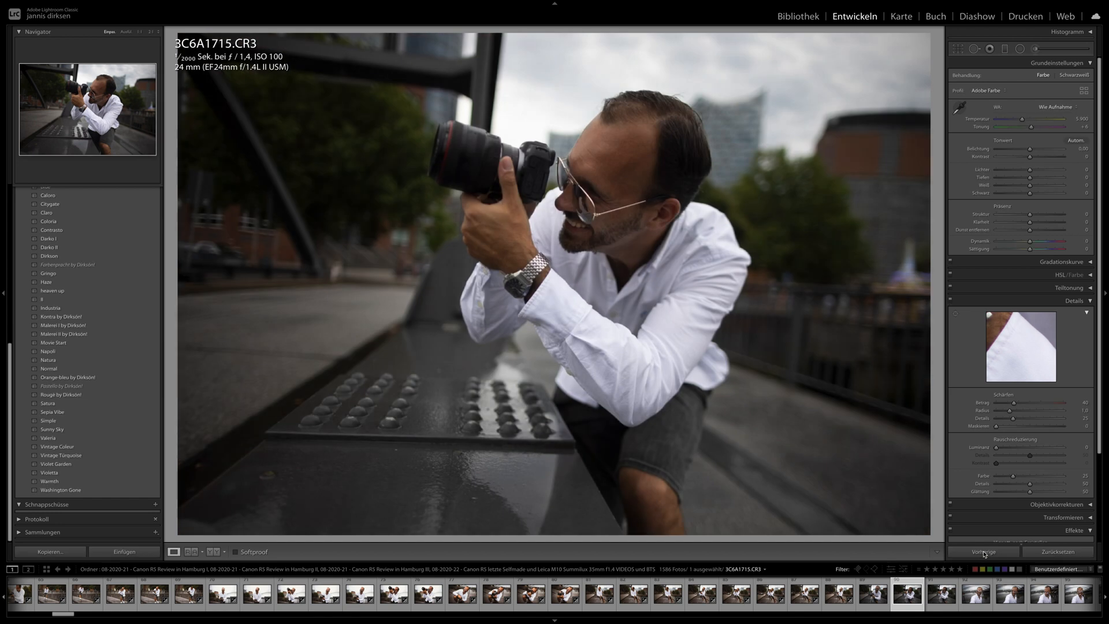
{"action": "scroll", "coordinate": [909, 599], "scroll_direction": "down", "scroll_amount": 5}
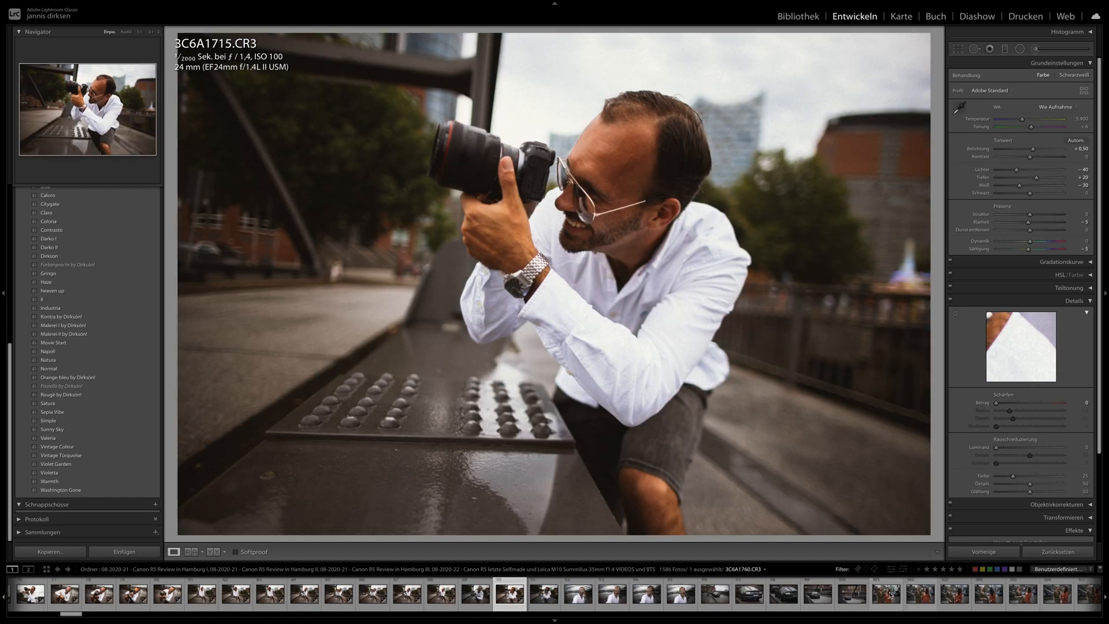
{"action": "left_click", "coordinate": [783, 594]}
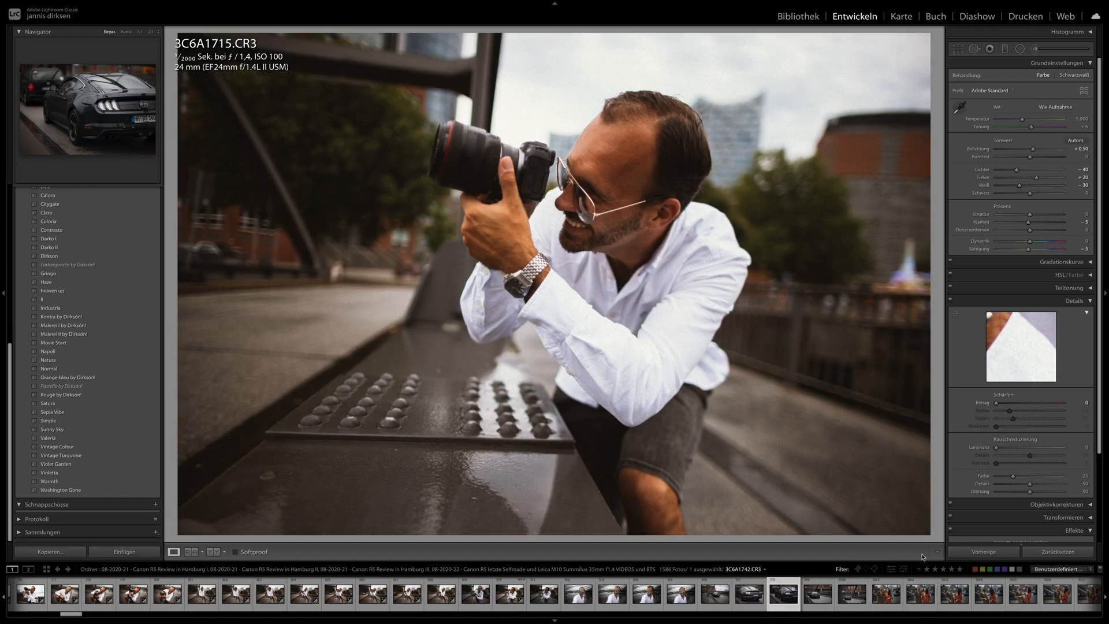
{"action": "left_click", "coordinate": [989, 552]}
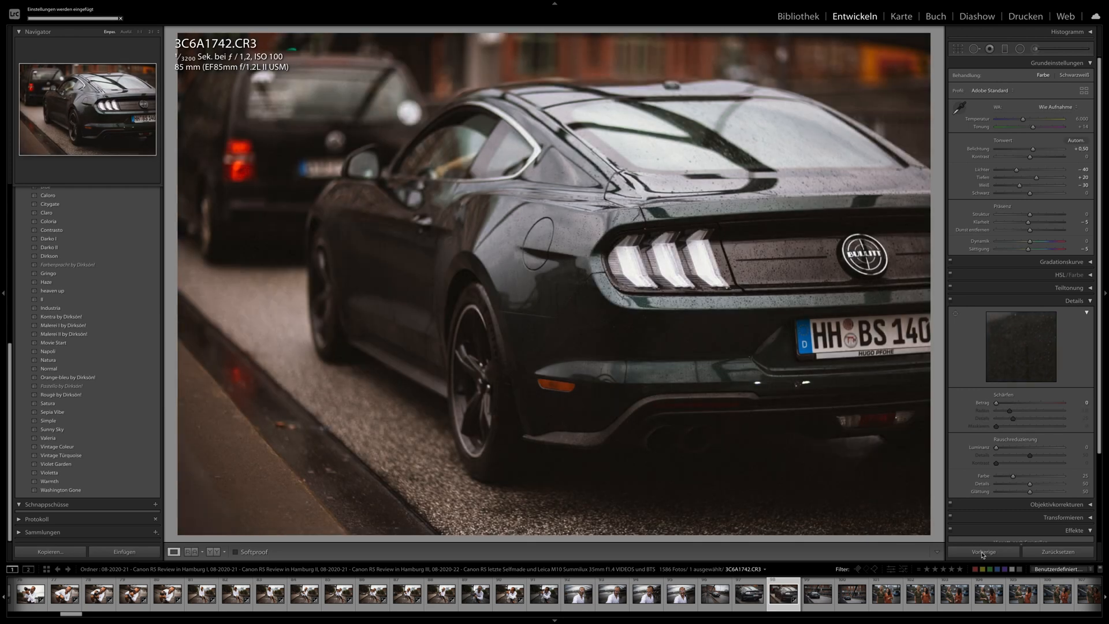
- View the two women in 3C6A1758.CR3, the selfie 3C6A1723.CR3 and the laughing pair in 3C6A1763.CR3
{"action": "left_click", "coordinate": [883, 600]}
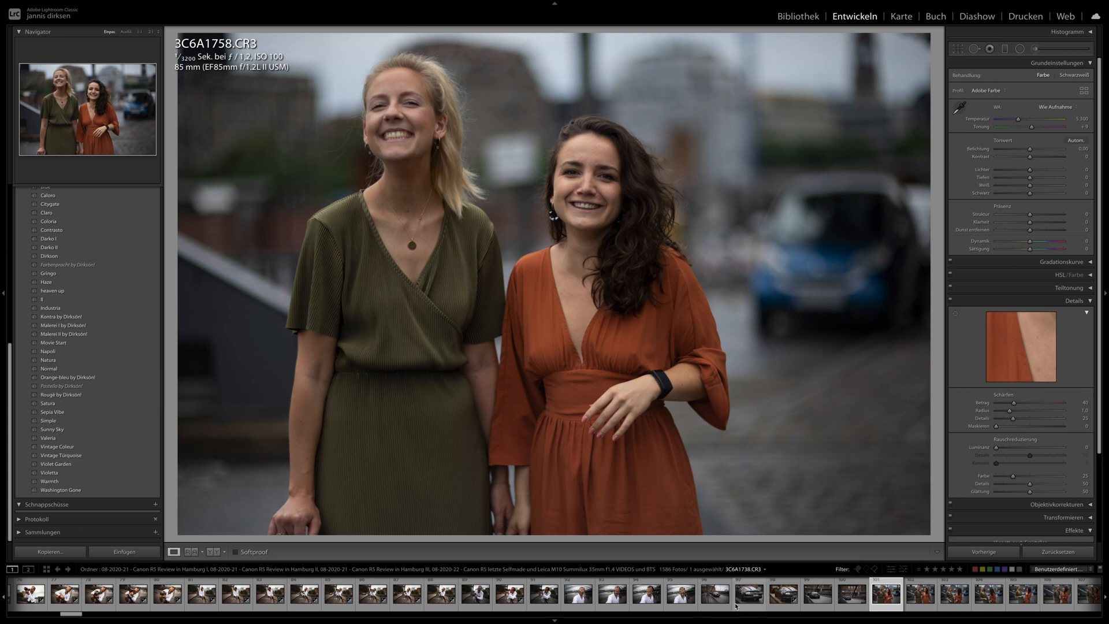
{"action": "left_click", "coordinate": [619, 598]}
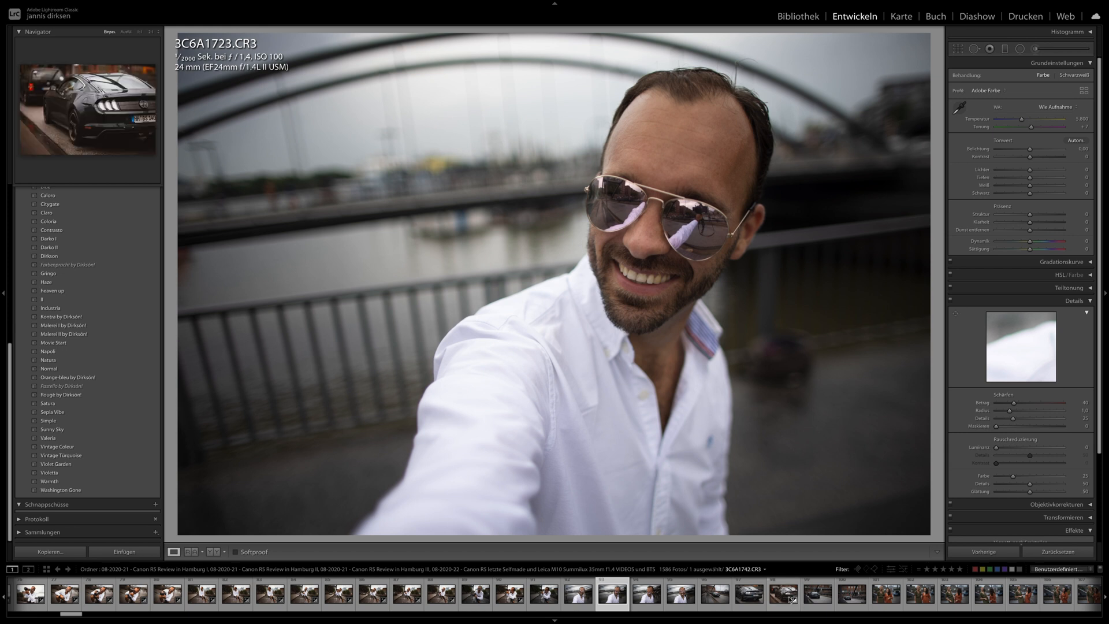
{"action": "scroll", "coordinate": [794, 598], "scroll_direction": "down", "scroll_amount": 5}
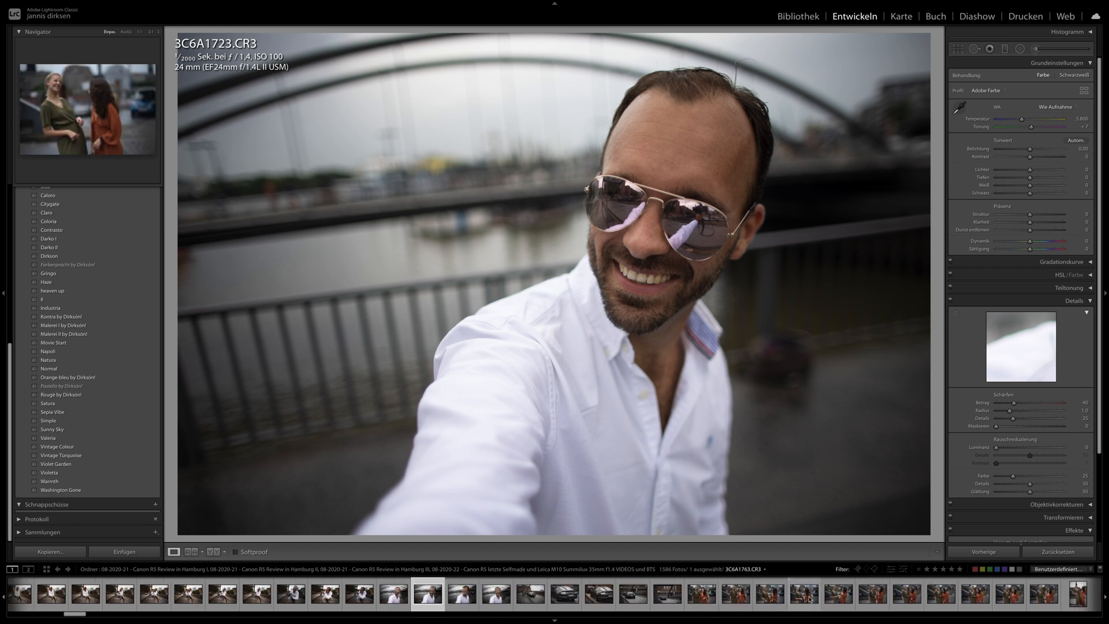
{"action": "left_click", "coordinate": [798, 596]}
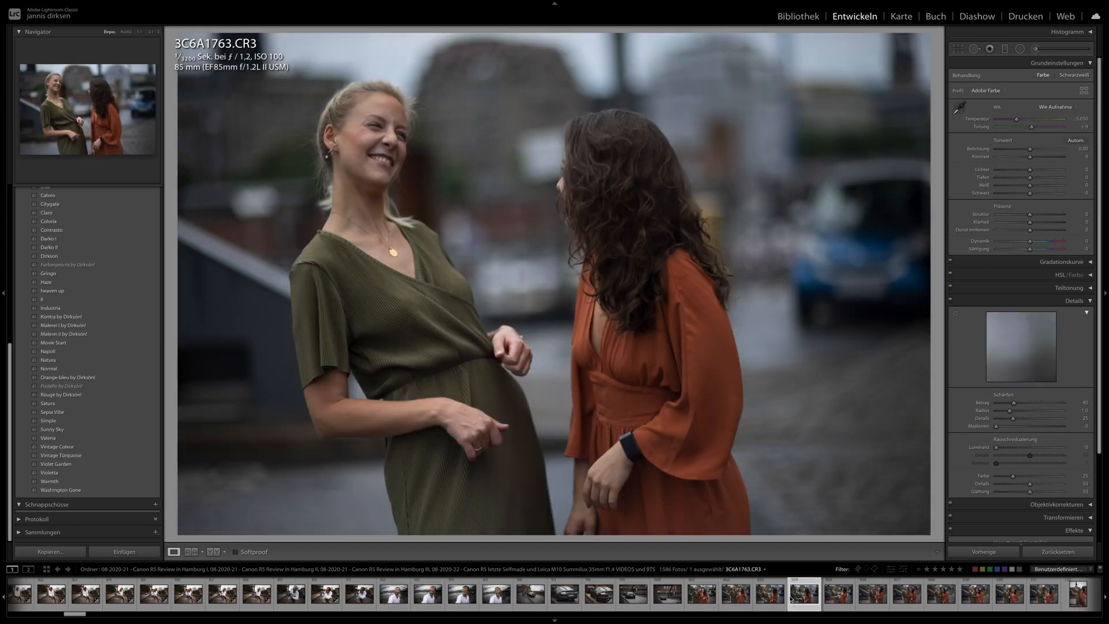
- Go through the two women's portraits one by one from 3C6A1763.CR3 to 3C6A1775.CR3
{"action": "key", "text": "Right"}
{"action": "key", "text": "Right"}
{"action": "key", "text": "Right"}
{"action": "key", "text": "Right"}
{"action": "key", "text": "Right"}
{"action": "key", "text": "Right"}
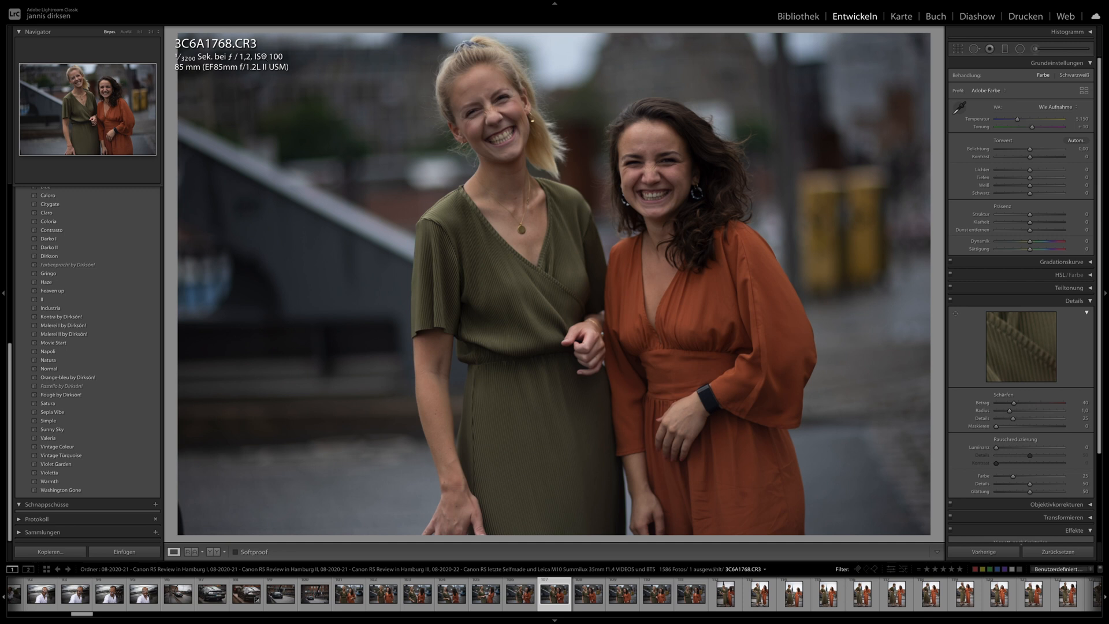
{"action": "key", "text": "Right"}
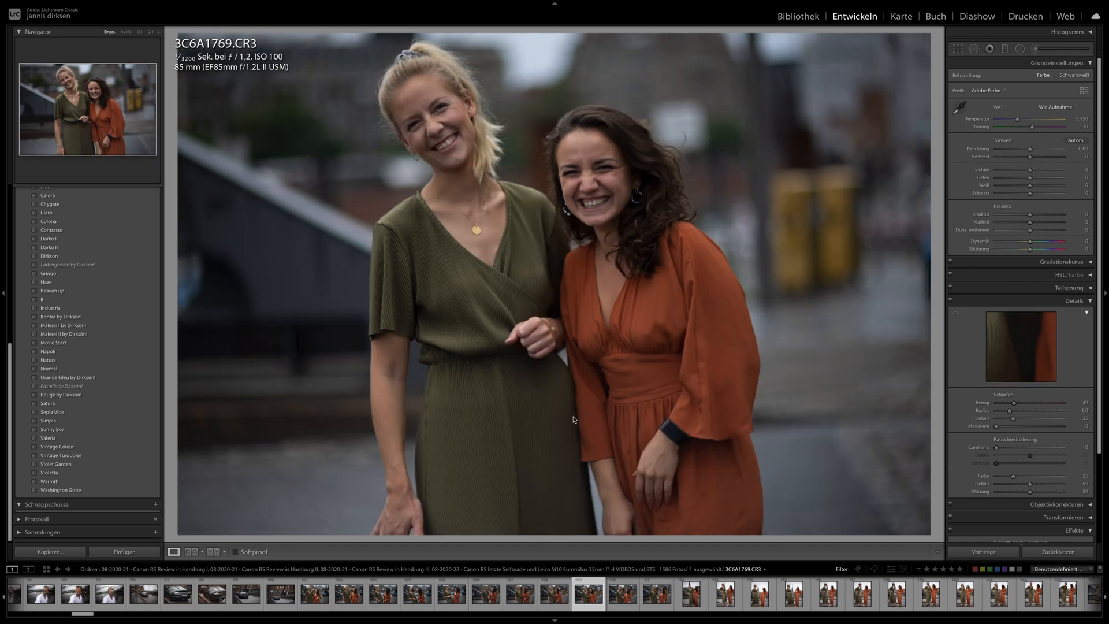
{"action": "key", "text": "Right"}
{"action": "key", "text": "Right"}
{"action": "key", "text": "Right"}
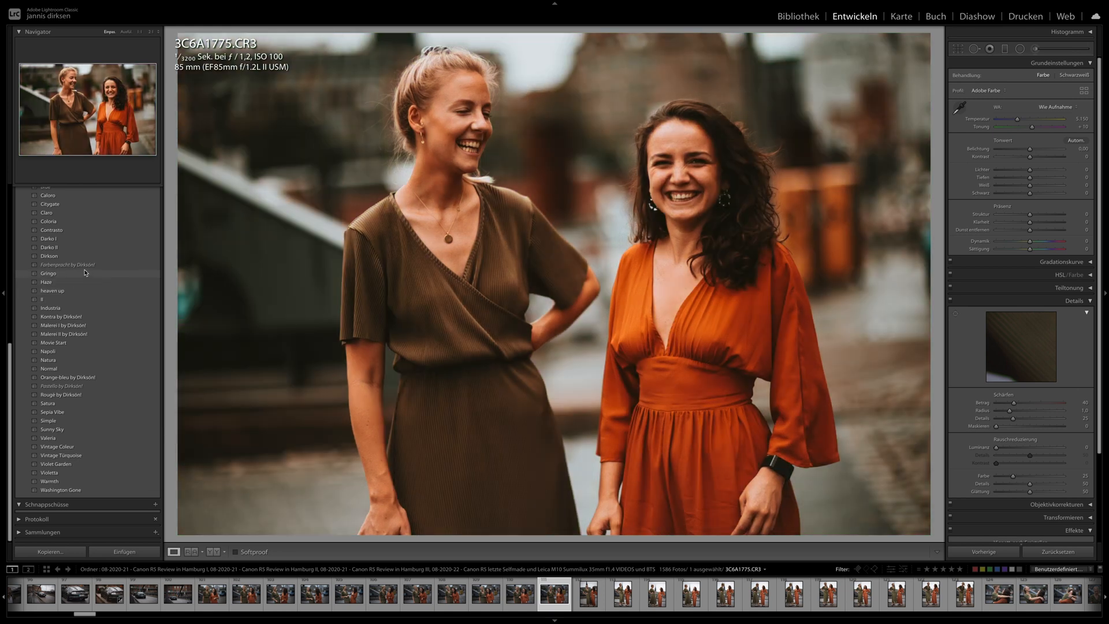
- Apply the Gringo preset to 3C6A1775.CR3, cool the temperature and set exposure +0.25, contrast −69, highlights +37, shadows +49 and blacks −8
{"action": "left_click", "coordinate": [85, 272]}
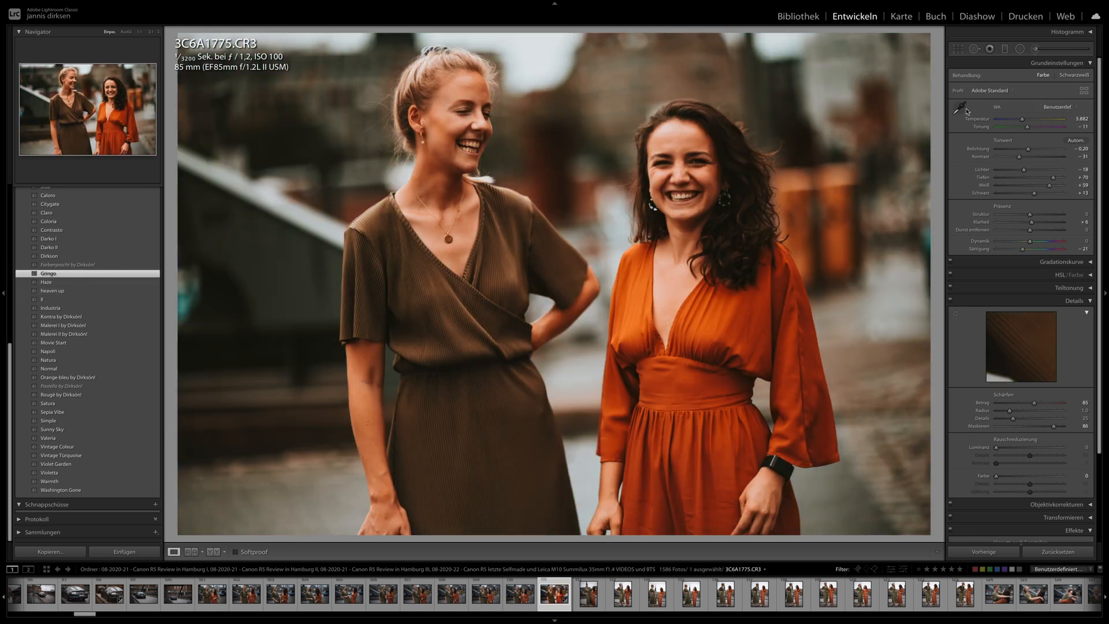
{"action": "left_click_drag", "start_coordinate": [1014, 158], "coordinate": [1036, 151]}
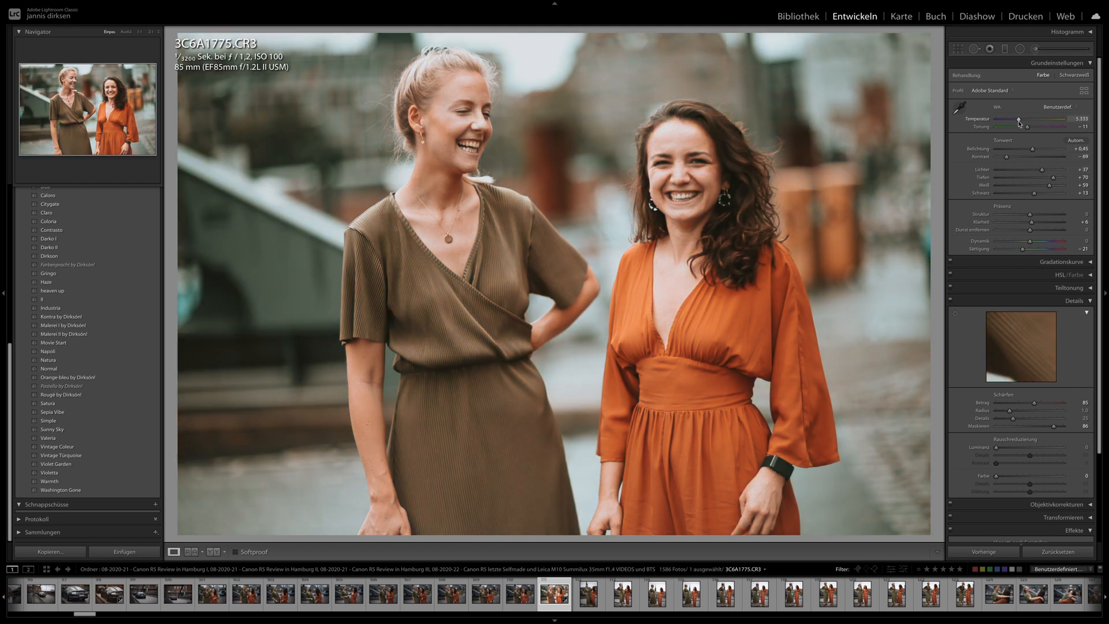
{"action": "left_click_drag", "start_coordinate": [1034, 150], "coordinate": [1031, 149]}
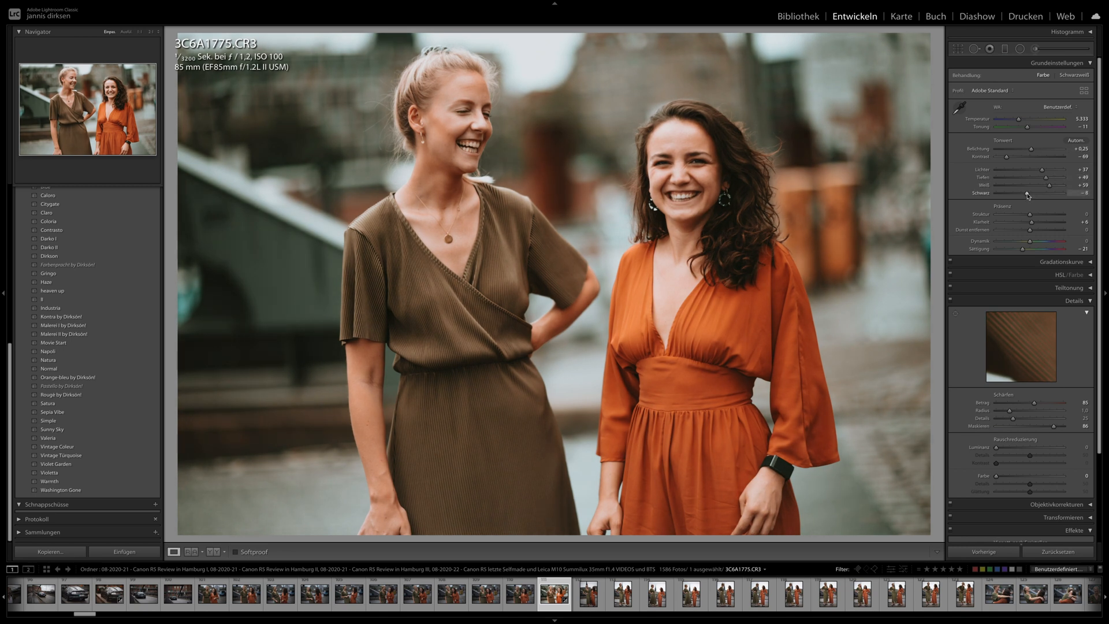
- Synchronize the development settings of 3C6A1775.CR3 to the following nineteen photos of the two women
{"action": "scroll", "coordinate": [901, 604], "scroll_direction": "down", "scroll_amount": 3}
{"action": "left_click", "coordinate": [899, 603], "text": "shift"}
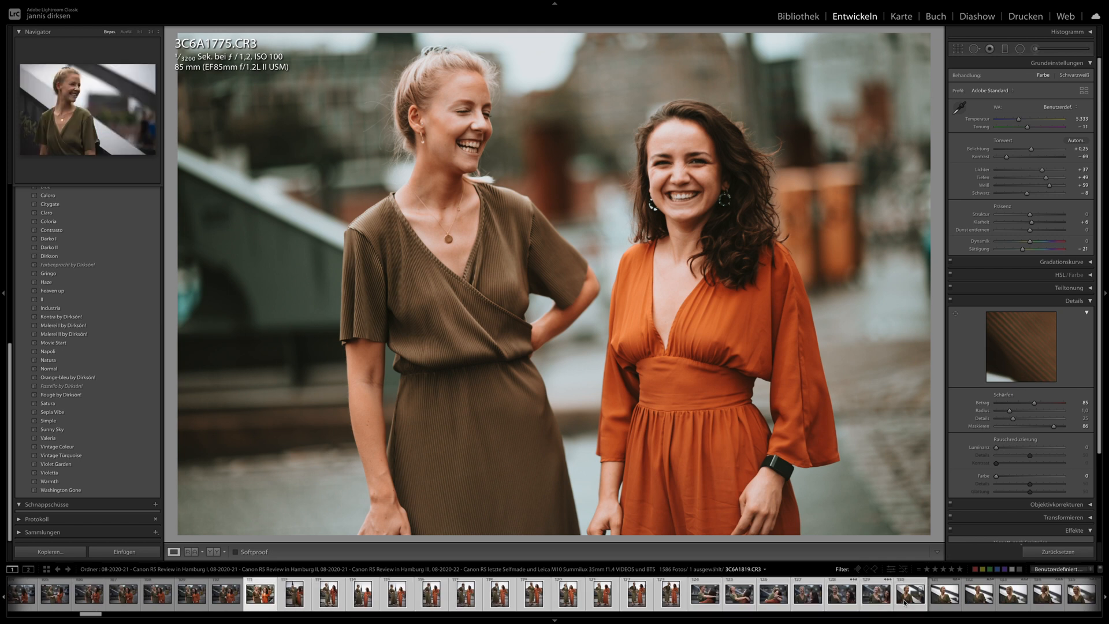
{"action": "left_click", "coordinate": [991, 553]}
{"action": "key", "text": "Return"}
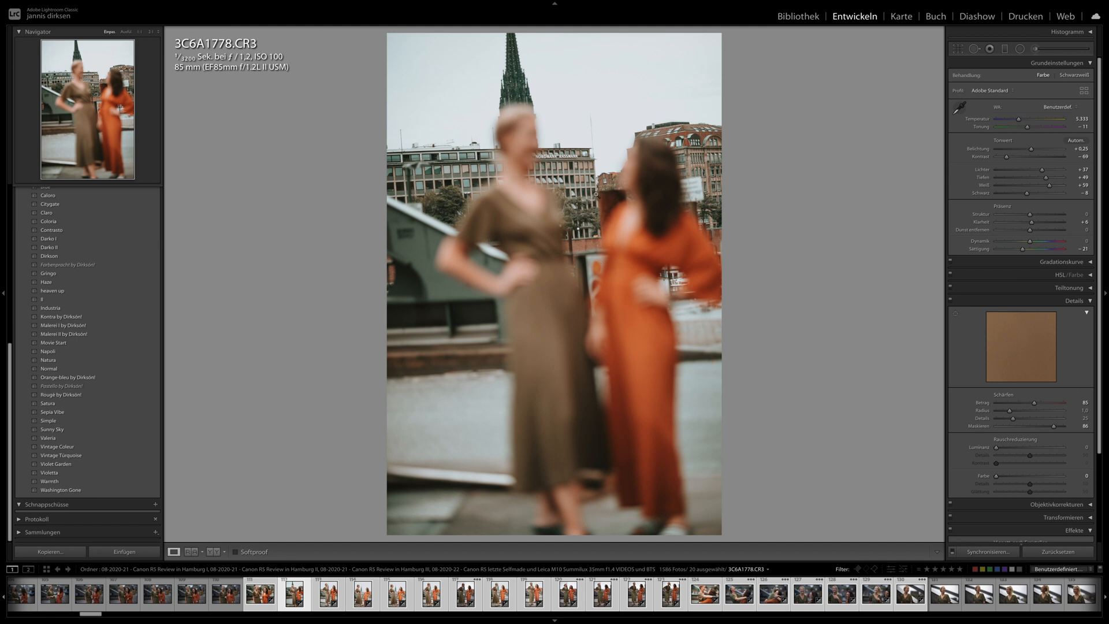
- Compare the blurred full-length shot 3C6A1778.CR3 with the sharp 3C6A1779.CR3 and its neighbouring photos
{"action": "key", "text": "Right"}
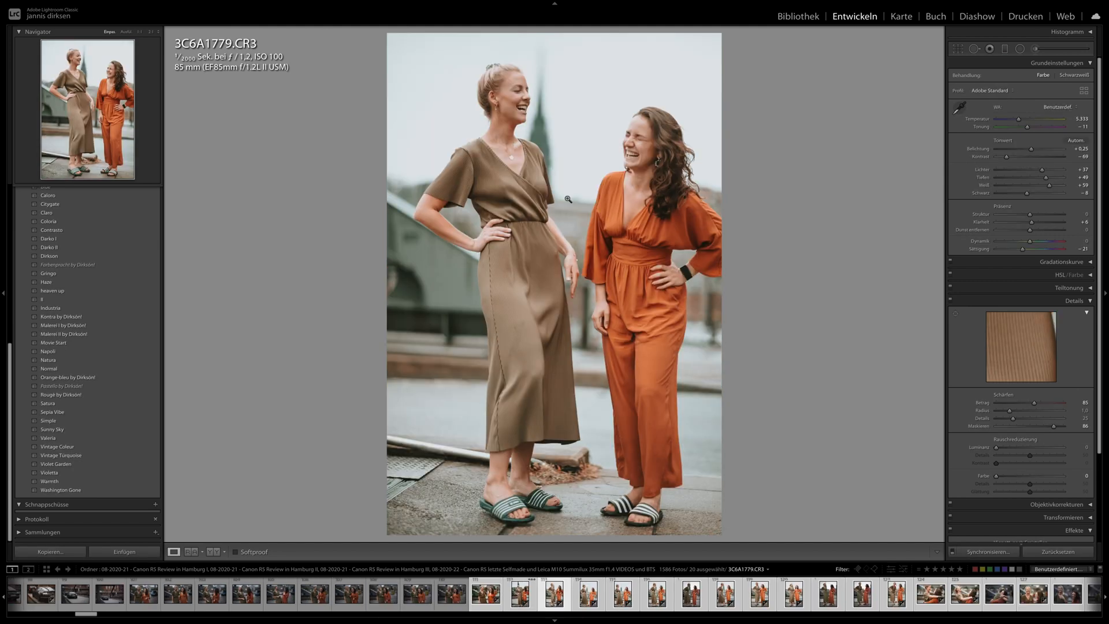
{"action": "key", "text": "Right"}
{"action": "key", "text": "Left"}
{"action": "key", "text": "Left"}
{"action": "key", "text": "Left"}
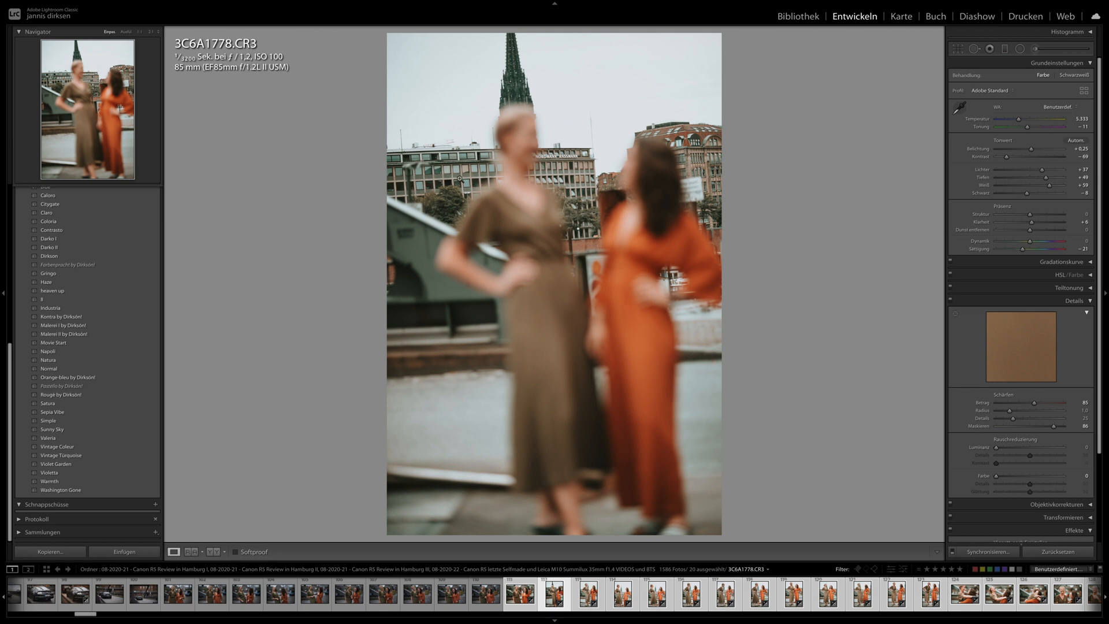
{"action": "key", "text": "Right"}
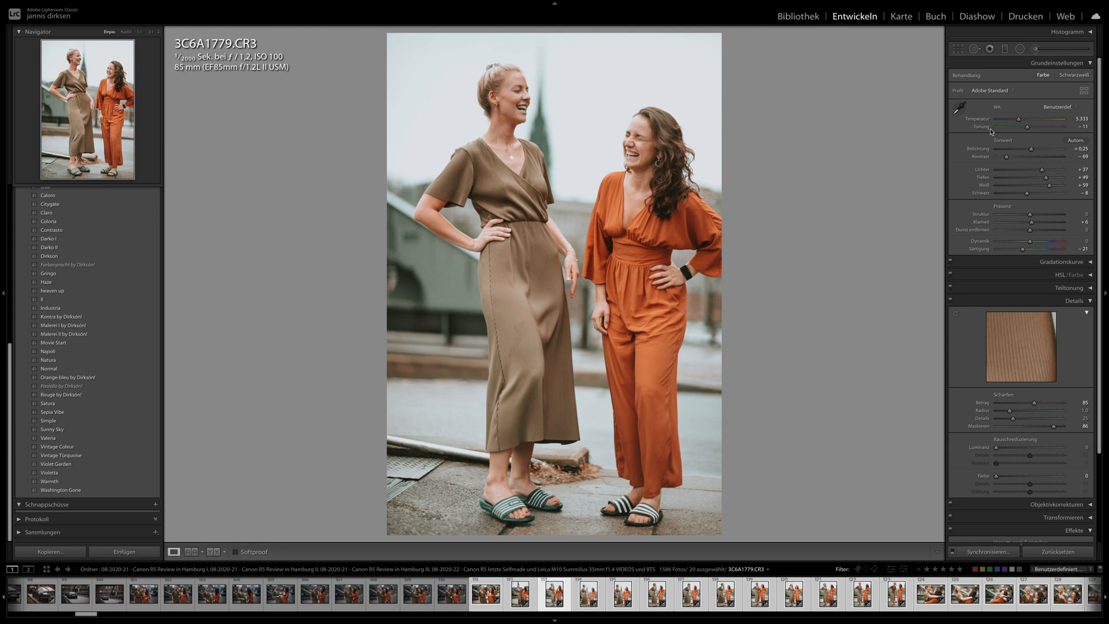
- Adjust the exposure of the women's full-length shots: −0.60 on 3C6A1781.CR3, −0.25 on 3C6A1782.CR3 and +0.20 on 3C6A1784.CR3
{"action": "key", "text": "Right"}
{"action": "key", "text": "Right"}
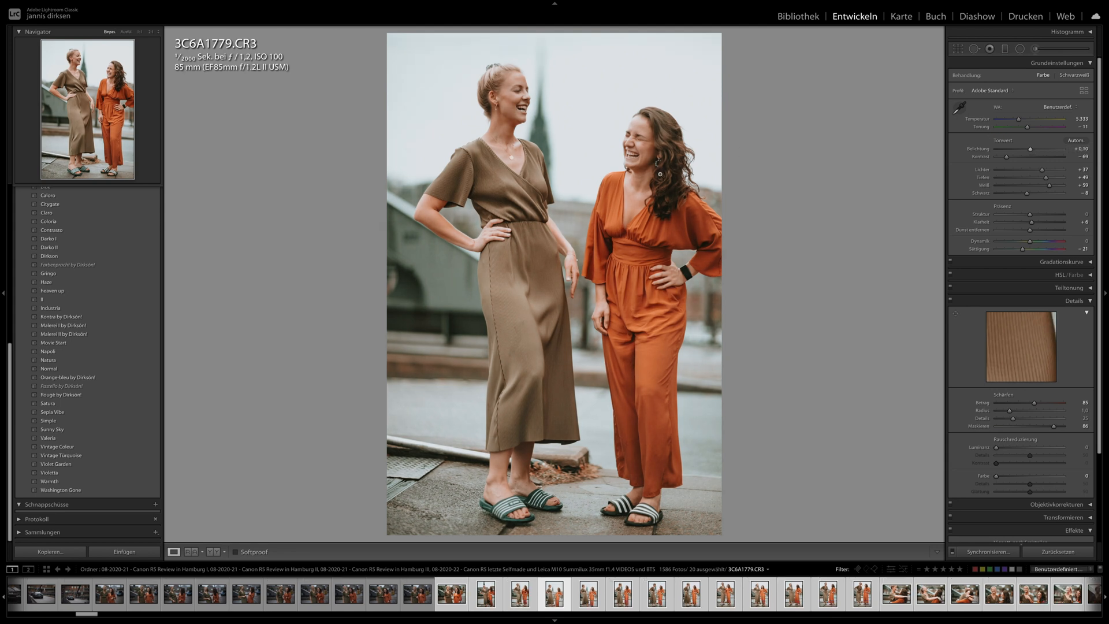
{"action": "left_click_drag", "start_coordinate": [1031, 149], "coordinate": [1026, 150]}
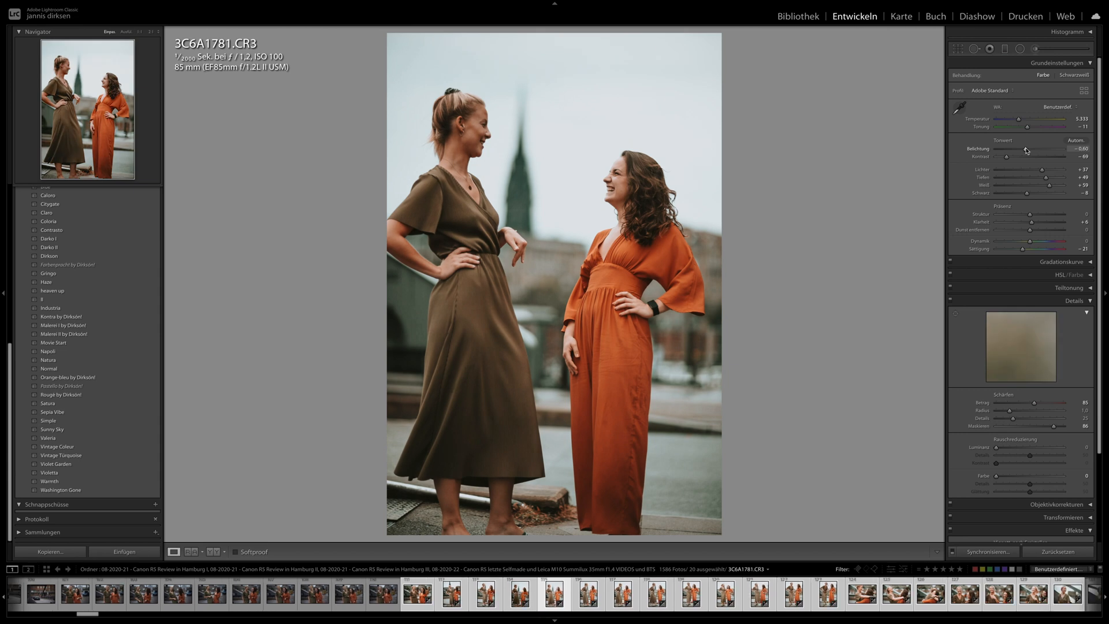
{"action": "key", "text": "Right"}
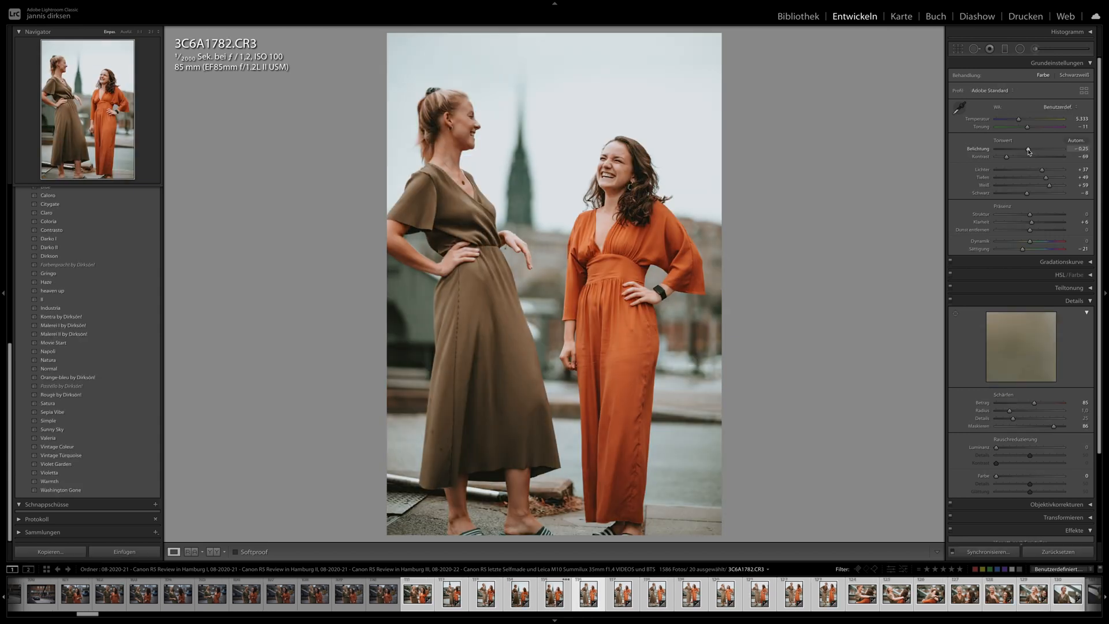
{"action": "key", "text": "Right"}
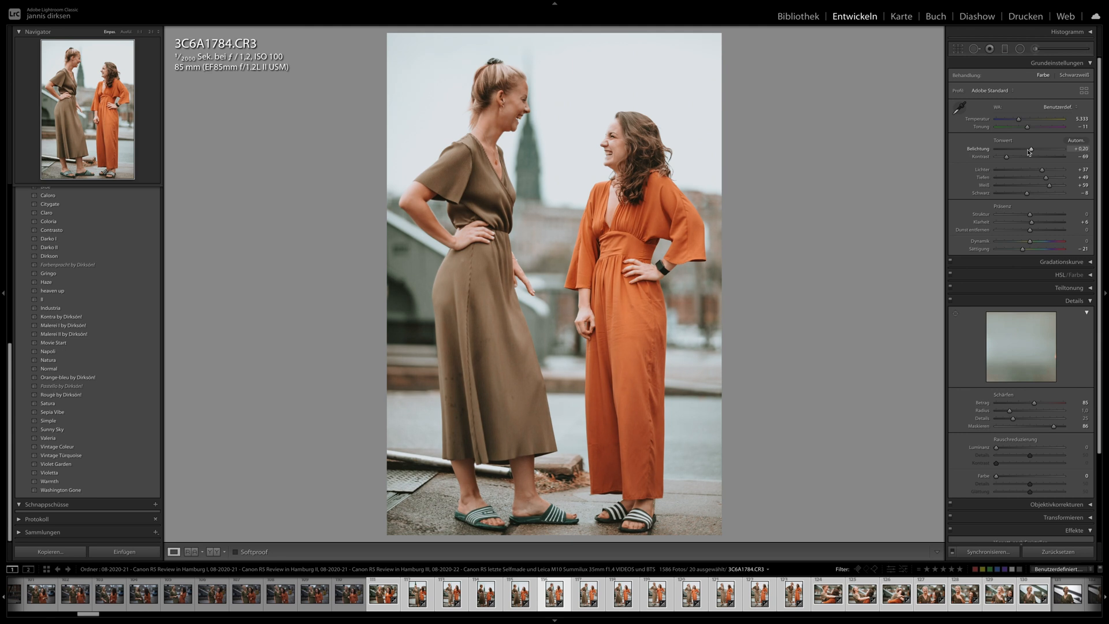
- Lower the exposure to +0.05 on 3C6A1785.CR3, −0.20 on 3C6A1786.CR3 and +0.05 on 3C6A1793.CR3
{"action": "key", "text": "Right"}
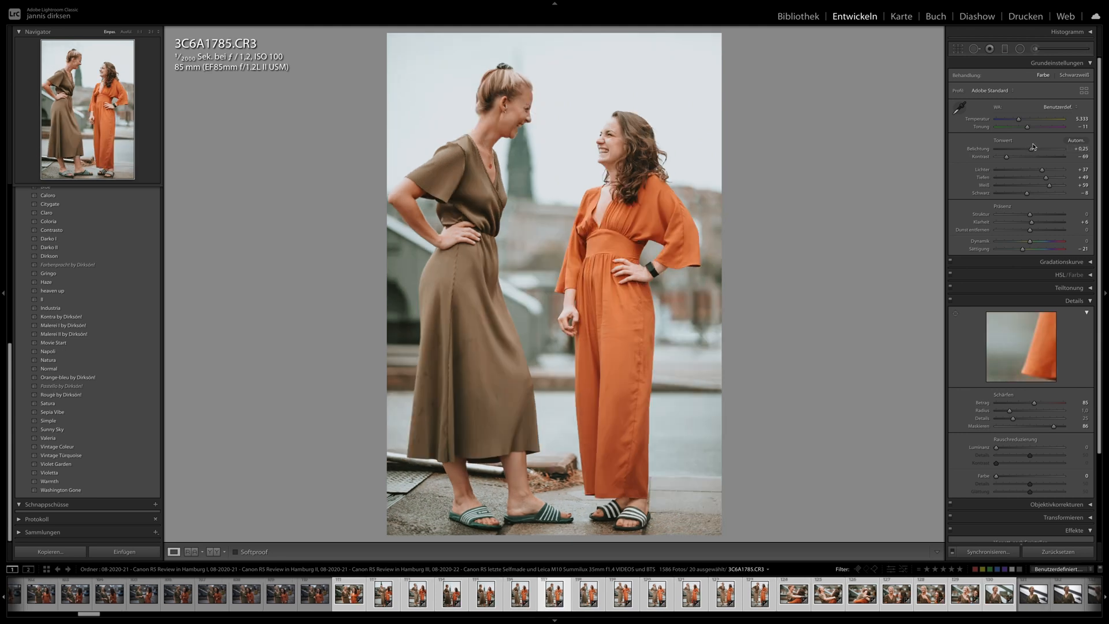
{"action": "key", "text": "Right"}
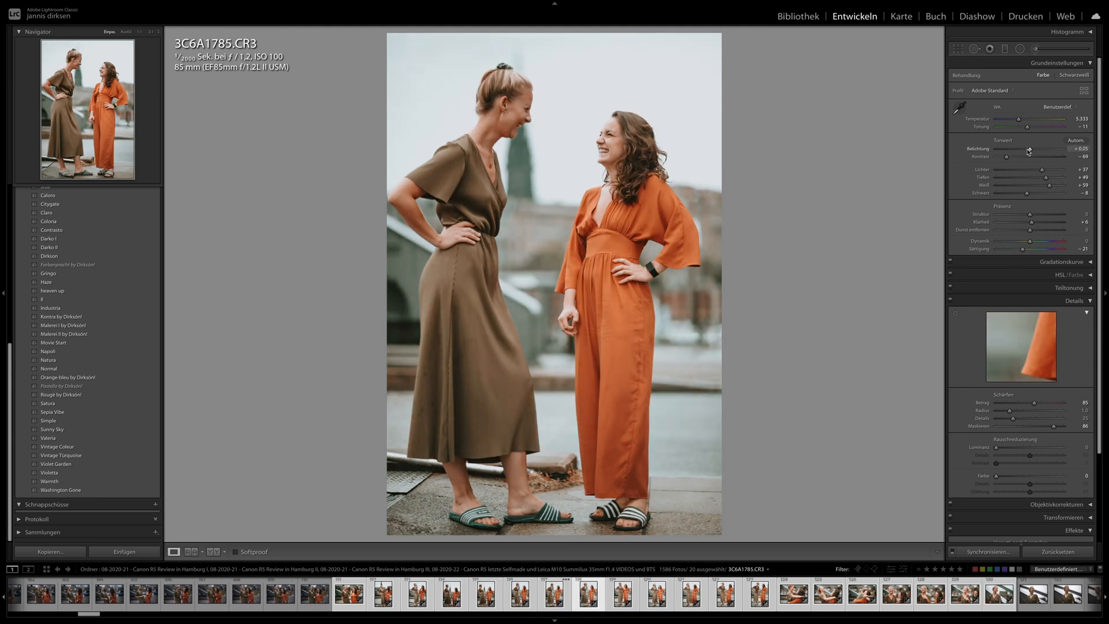
{"action": "key", "text": "Right"}
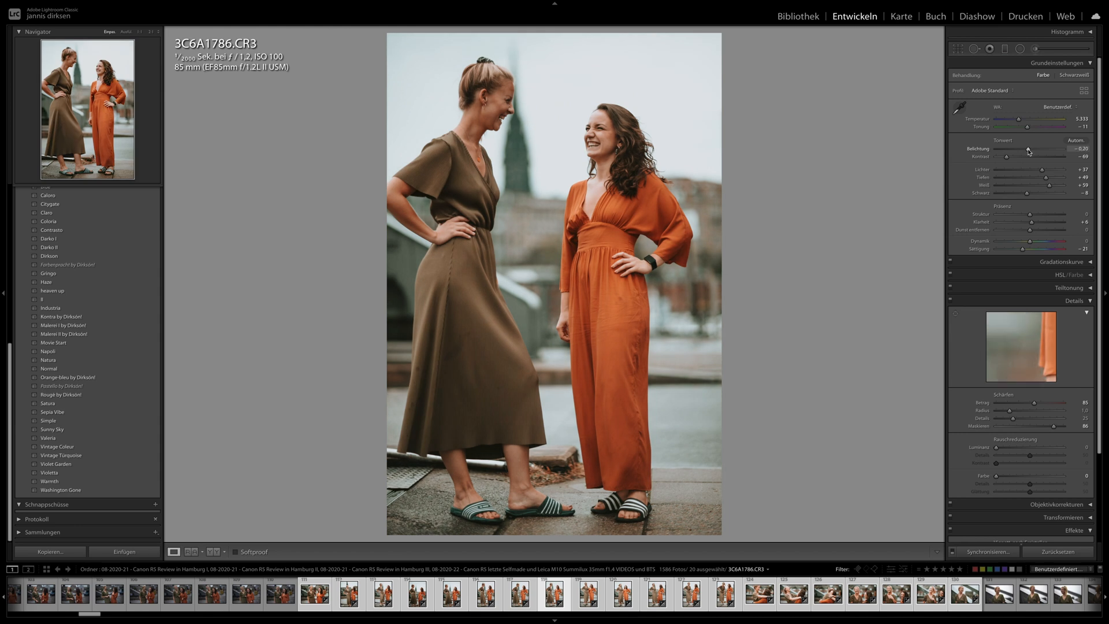
{"action": "key", "text": "Right"}
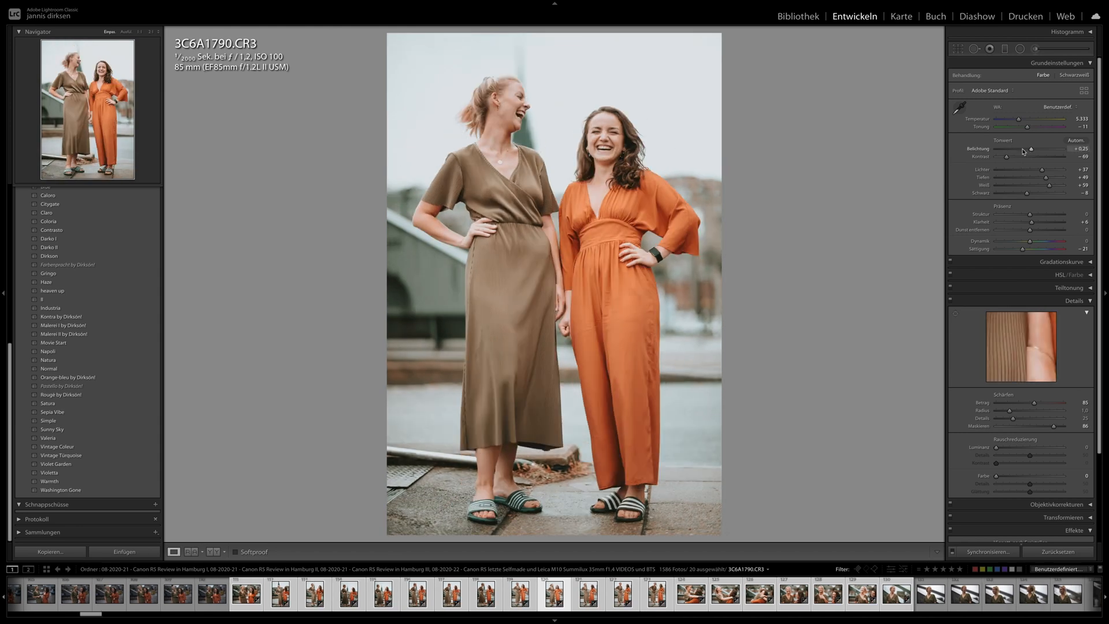
{"action": "key", "text": "Right"}
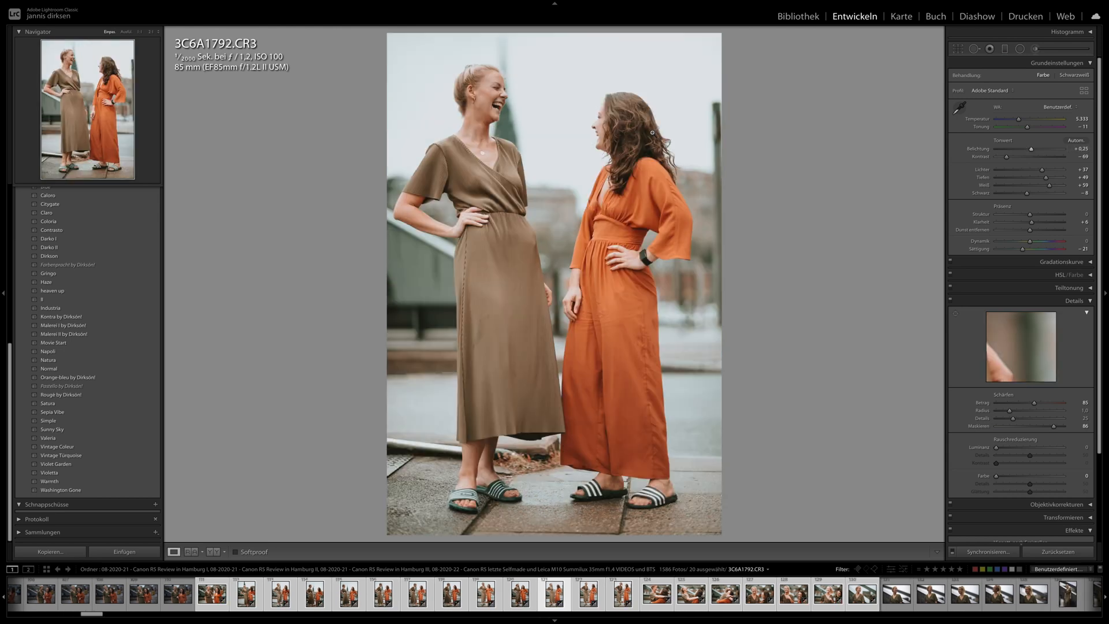
{"action": "key", "text": "Right"}
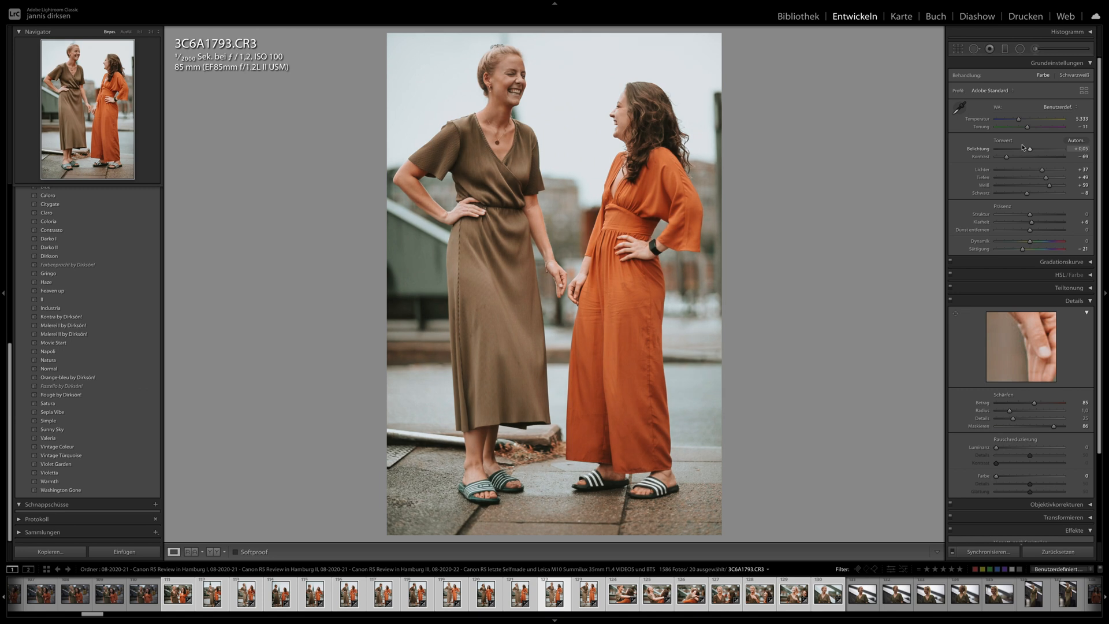
- Switch the photo info overlay to date and dimensions, and review 3C6A1794.CR3 to 3C6A1819.CR3, setting exposure −0.10 on 3C6A1813.CR3
{"action": "key", "text": "Right"}
{"action": "key", "text": "i"}
{"action": "key", "text": "i"}
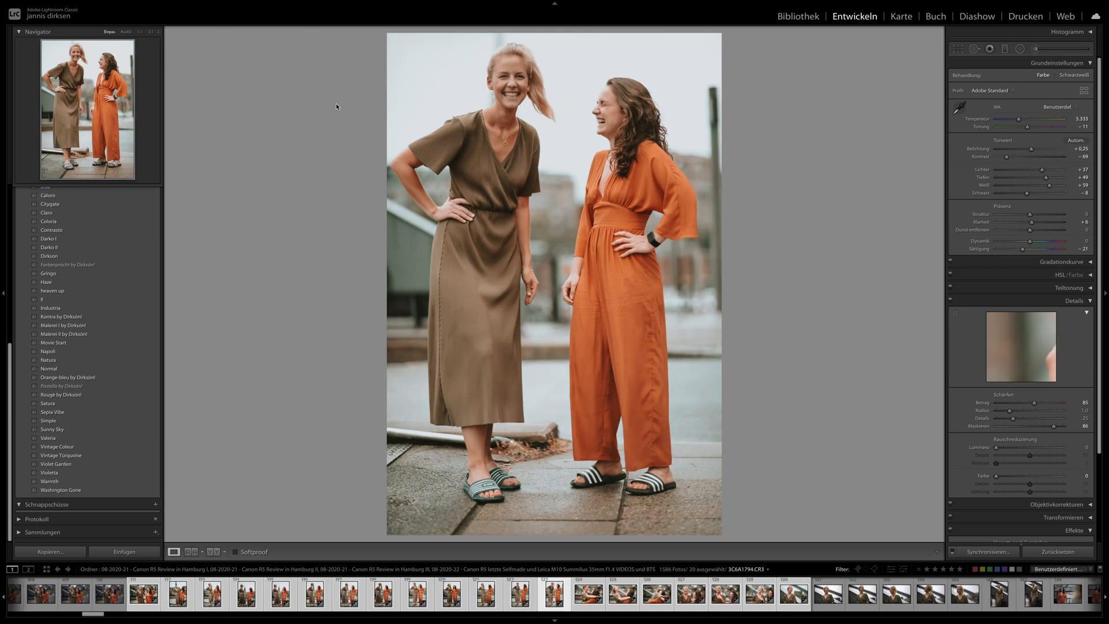
{"action": "key", "text": "Right"}
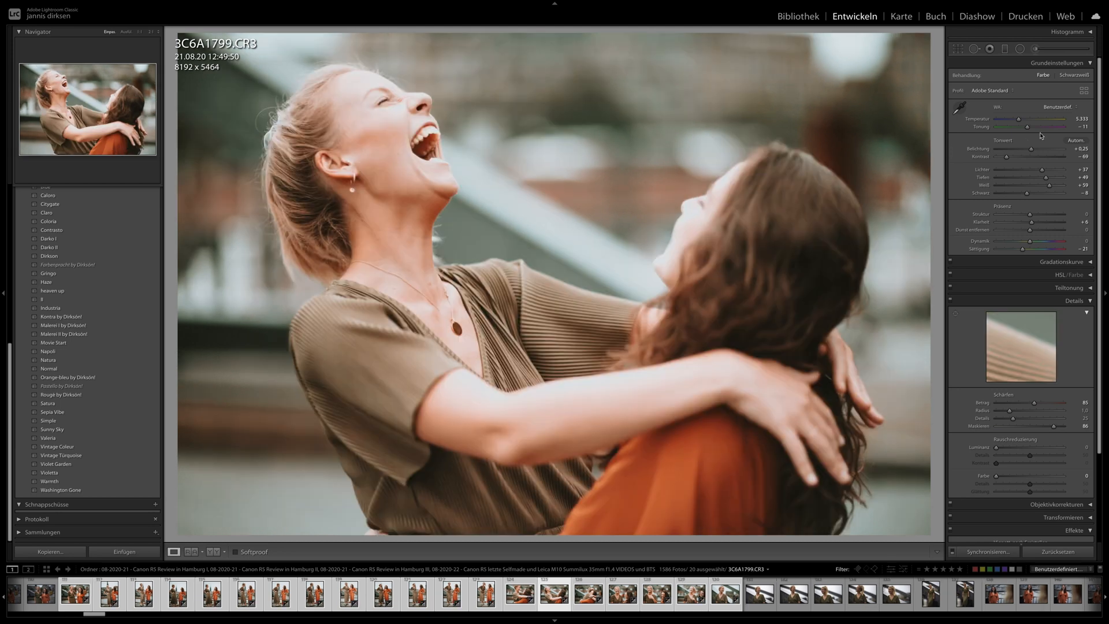
{"action": "key", "text": "Right"}
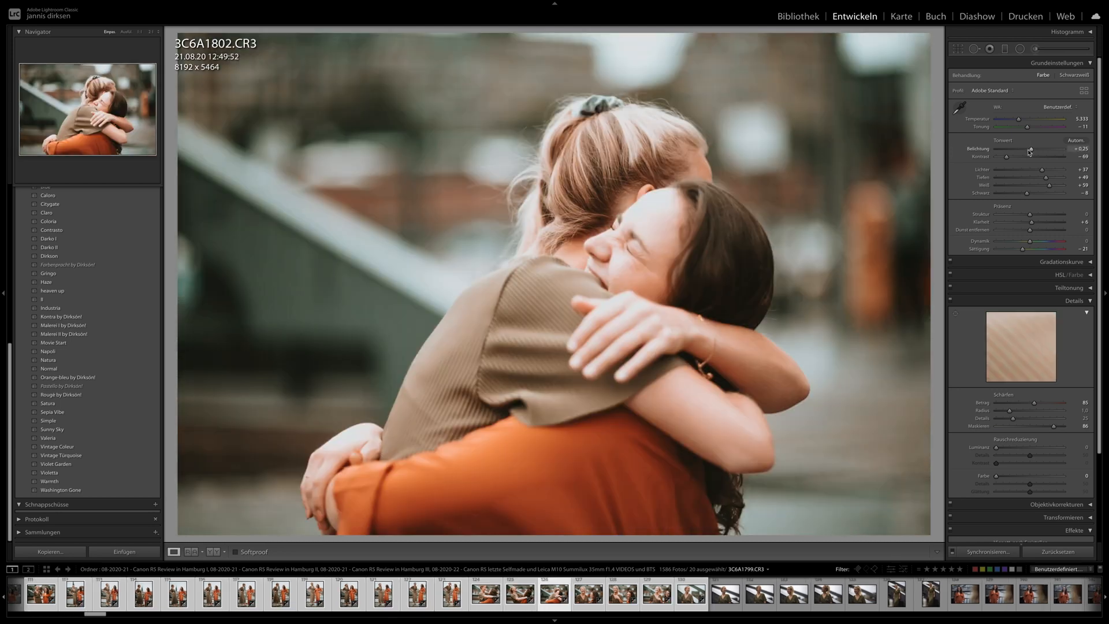
{"action": "key", "text": "Right"}
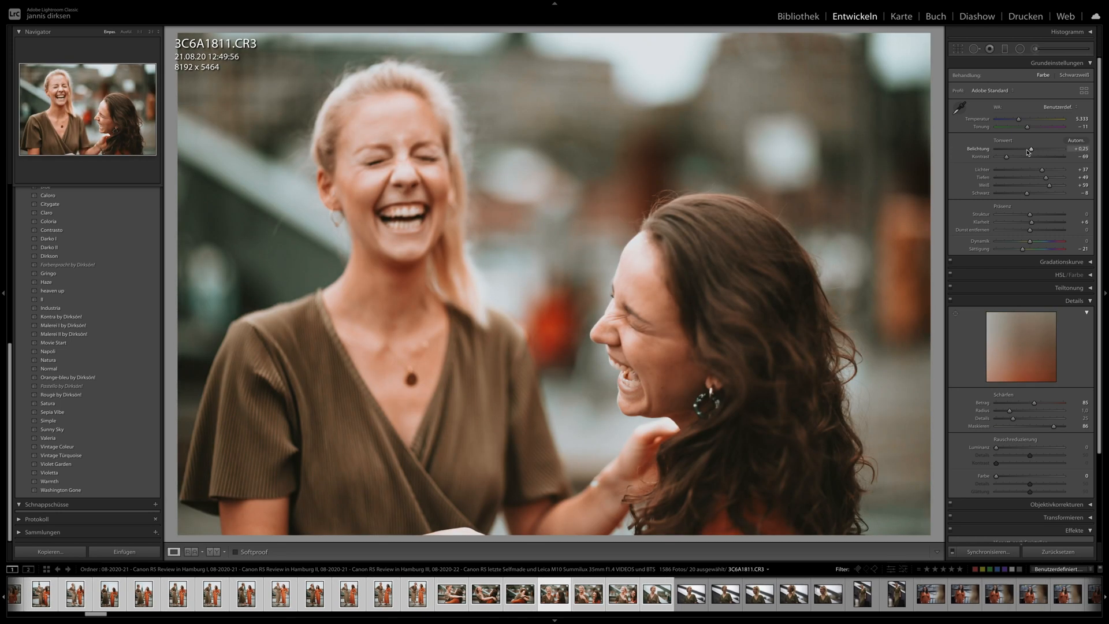
{"action": "key", "text": "Right"}
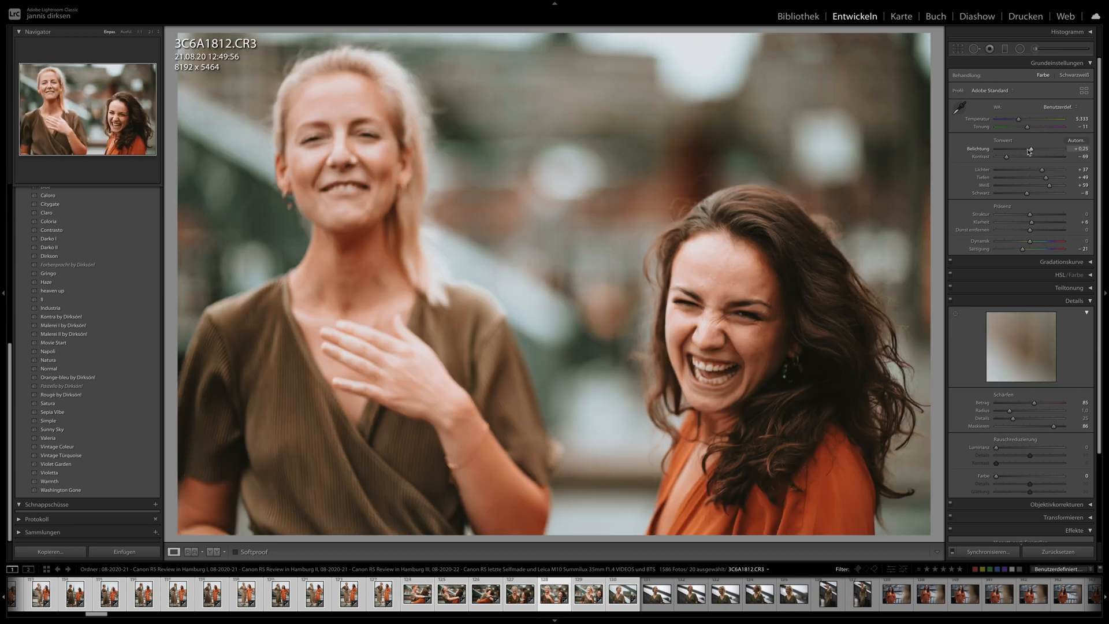
{"action": "key", "text": "Right"}
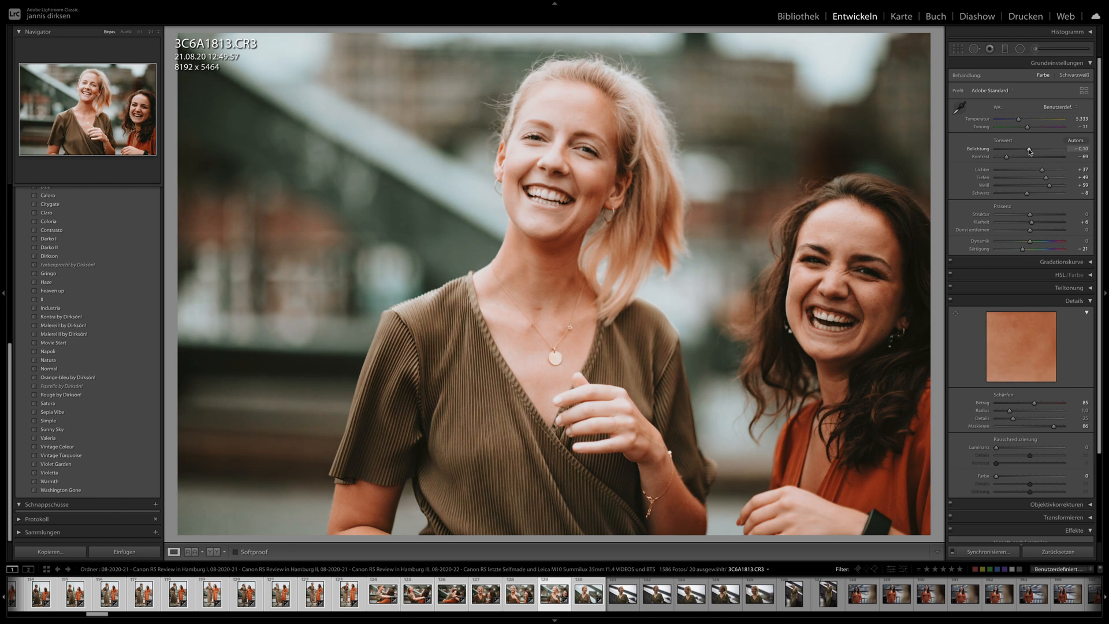
{"action": "key", "text": "Right"}
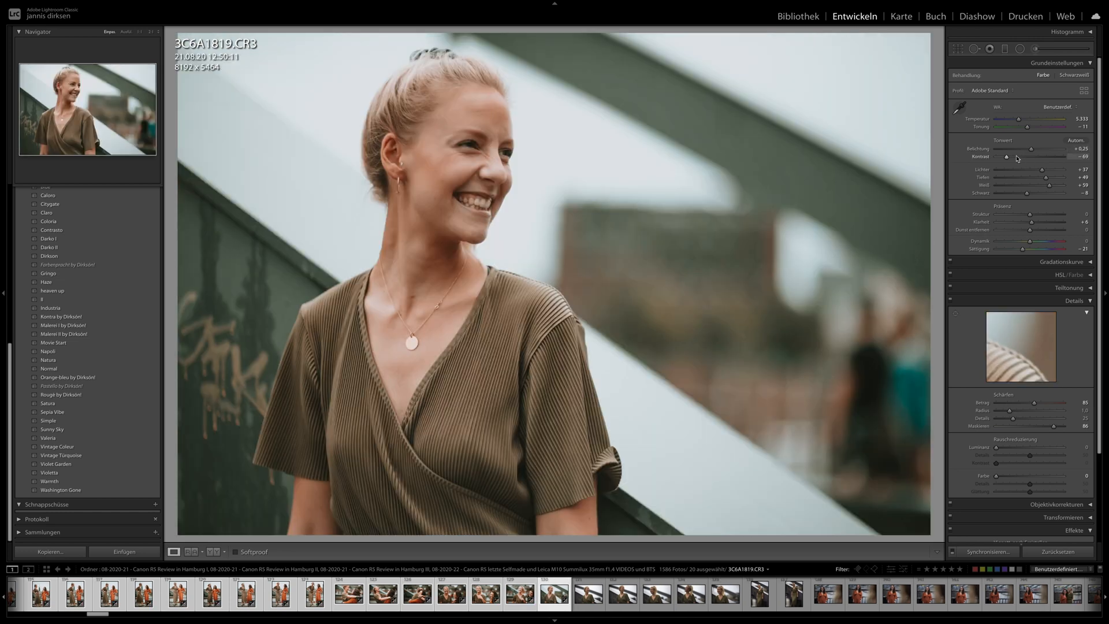
{"action": "key", "text": "Right"}
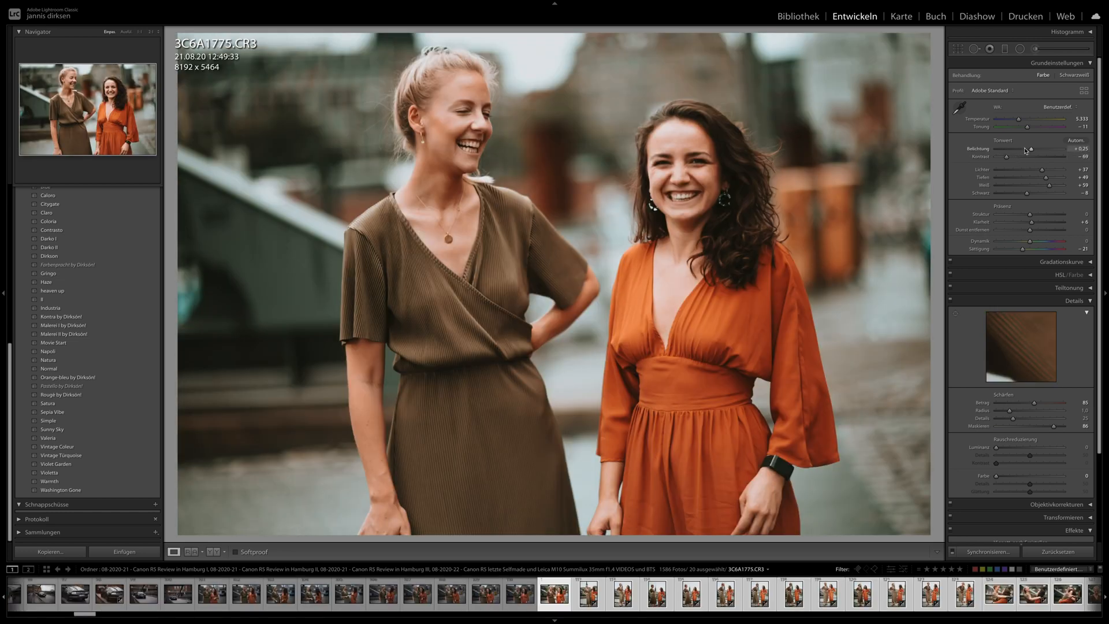
- Apply the previous photo's settings to 3C6A1863.CR3, 3C6A1864.CR3 and 3C6A1865.CR3, and set the exposure of 3C6A1865.CR3 to +0.20
{"action": "scroll", "coordinate": [817, 586], "scroll_direction": "down", "scroll_amount": 5}
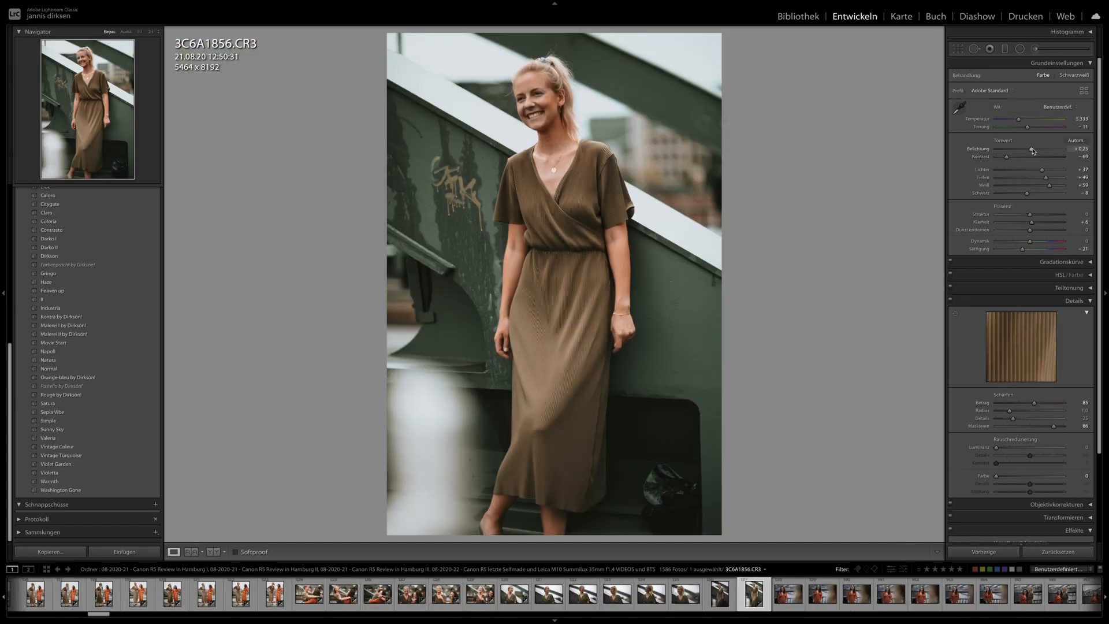
{"action": "left_click", "coordinate": [856, 602]}
{"action": "left_click", "coordinate": [992, 552]}
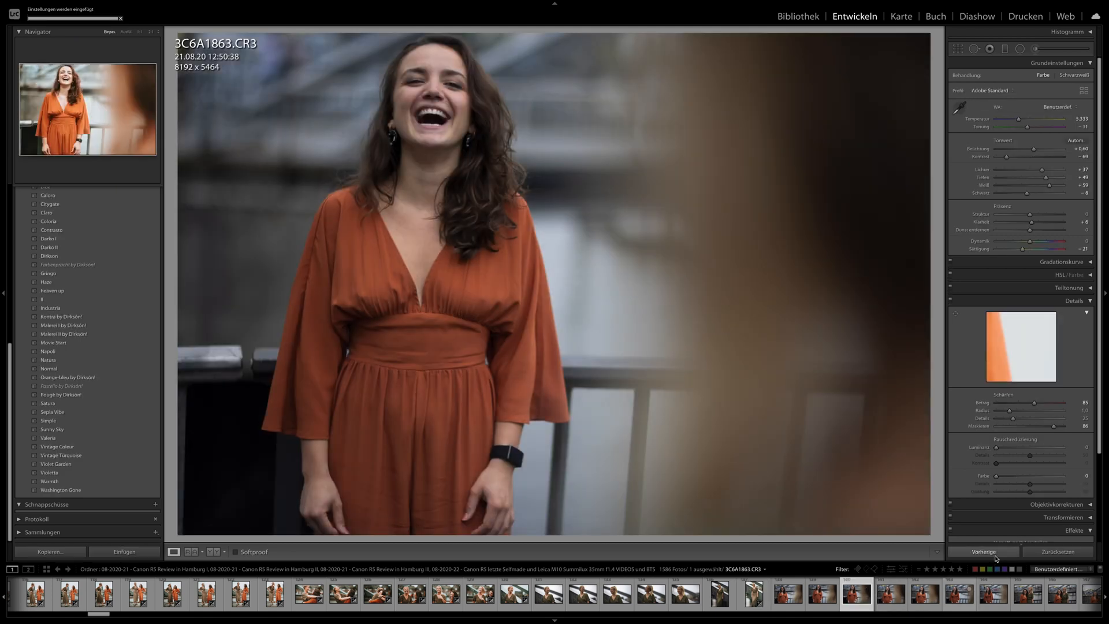
{"action": "key", "text": "Right"}
{"action": "left_click", "coordinate": [991, 553]}
{"action": "key", "text": "Right"}
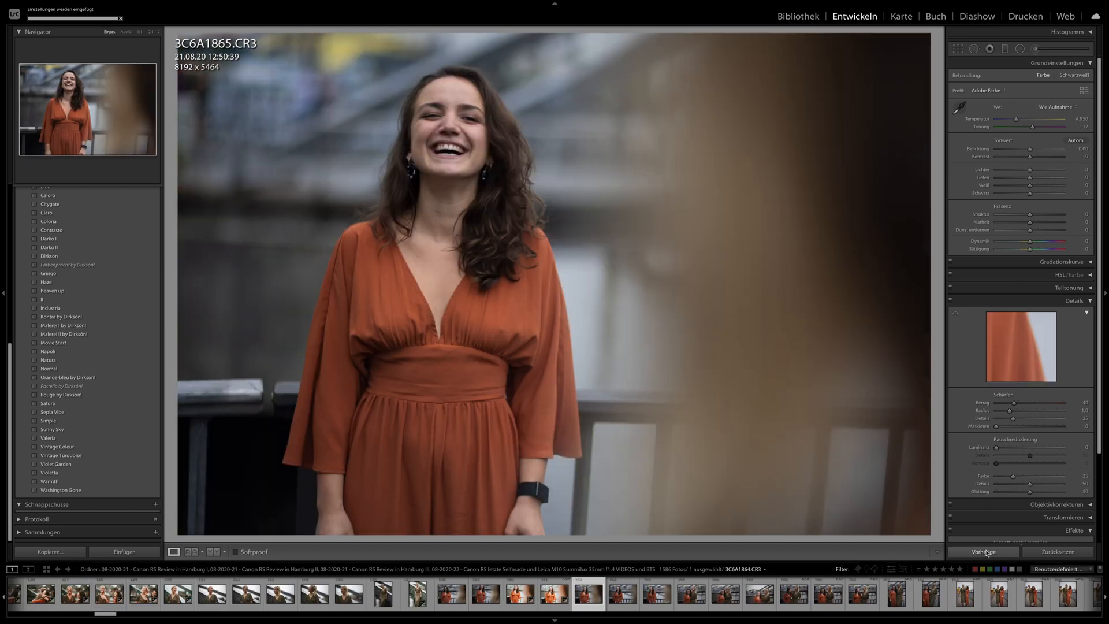
{"action": "left_click", "coordinate": [985, 553]}
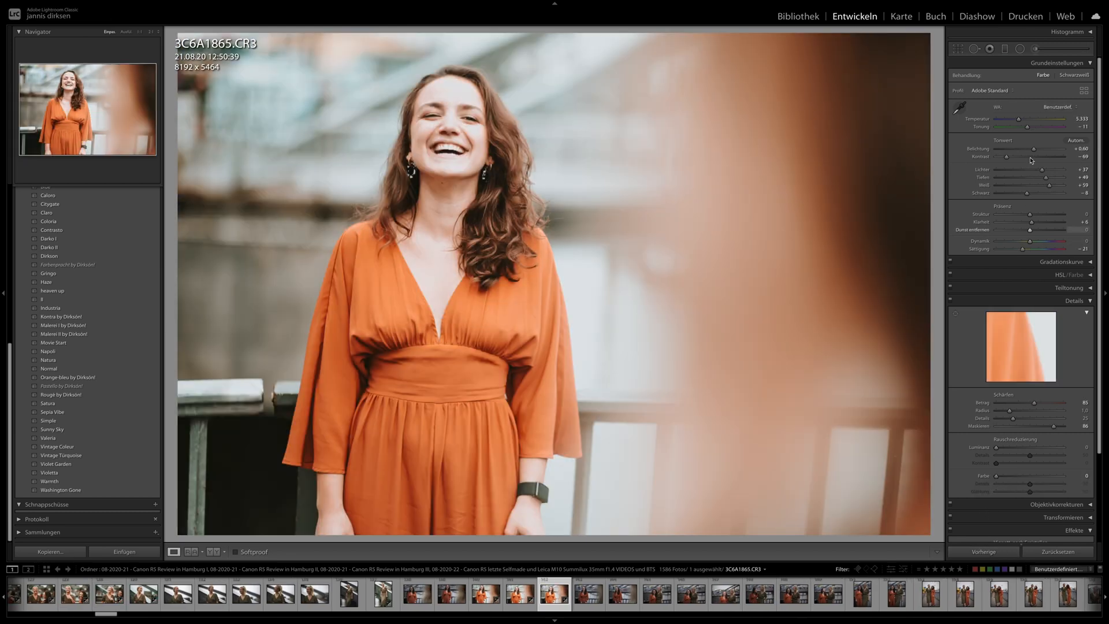
{"action": "left_click_drag", "start_coordinate": [1033, 150], "coordinate": [1030, 150]}
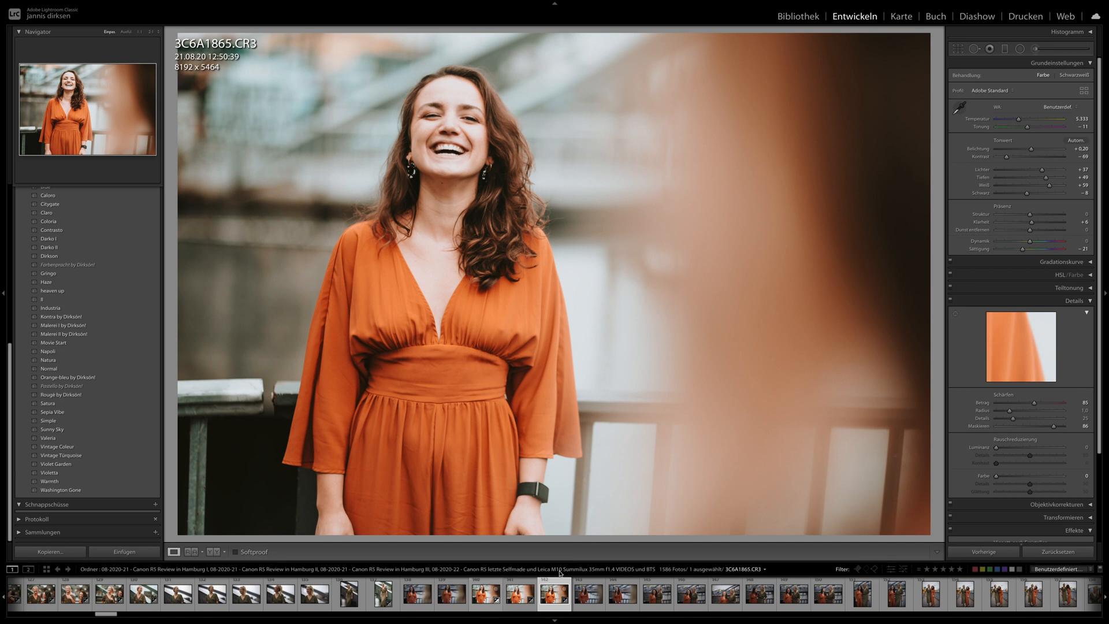
- Synchronize the development settings of 3C6A1865.CR3 to the following photos up to the last portrait of the blonde woman
{"action": "scroll", "coordinate": [693, 595], "scroll_direction": "down", "scroll_amount": 5}
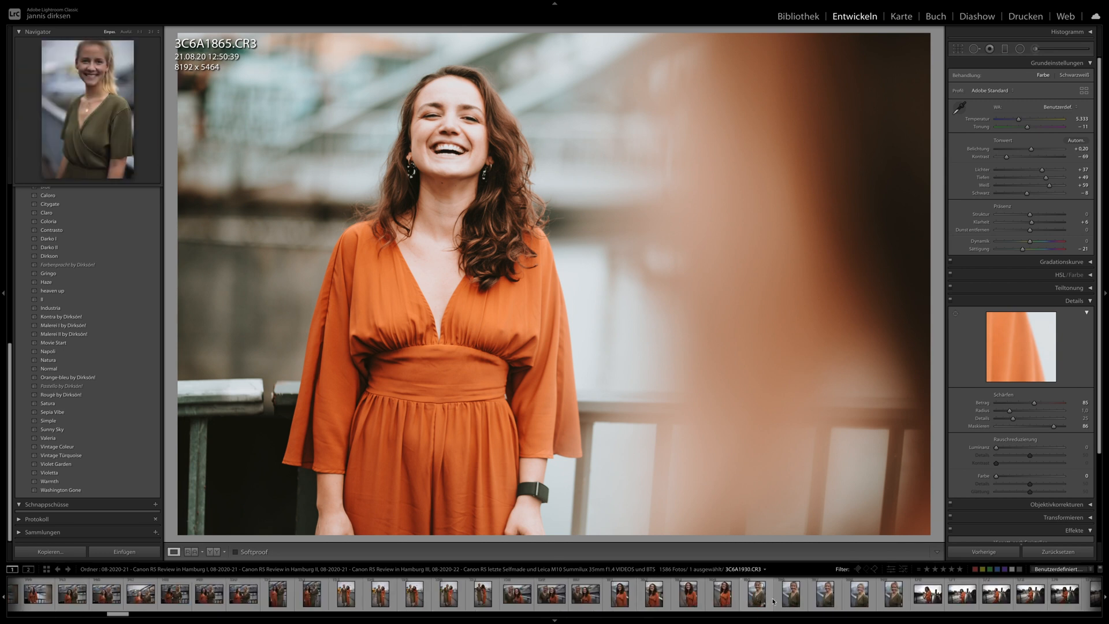
{"action": "left_click", "coordinate": [894, 594], "text": "shift"}
{"action": "left_click", "coordinate": [984, 550]}
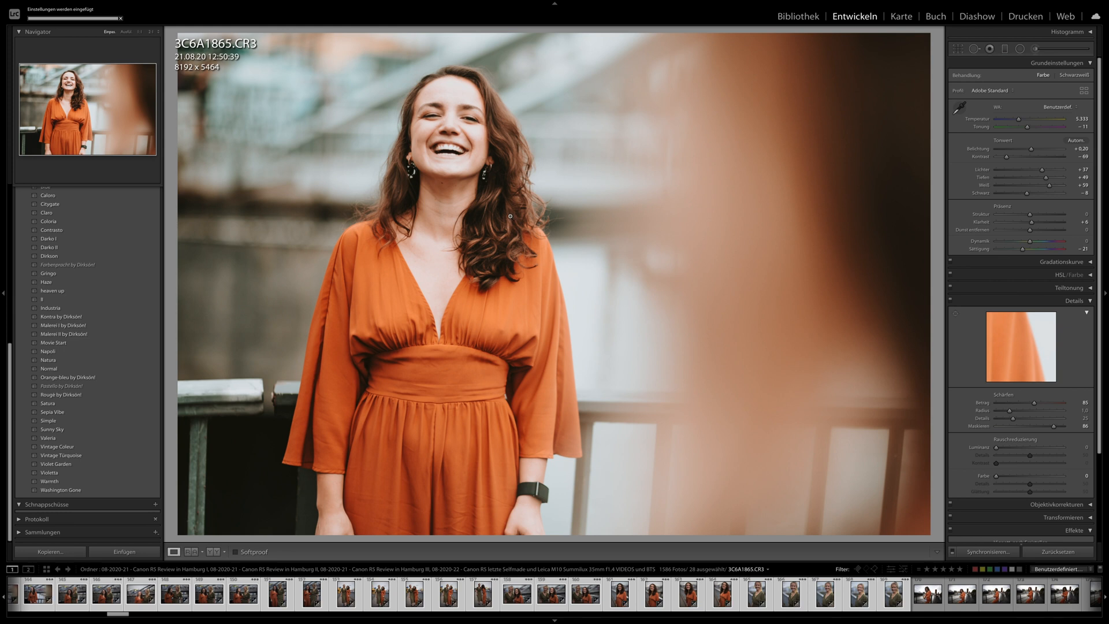
- Check the synchronized shots at the railing from 3C6A1872.CR3 to 3C6A1884.CR3, including the background-focused 3C6A1881.CR3 and 3C6A1883.CR3
{"action": "key", "text": "Right"}
{"action": "key", "text": "Right"}
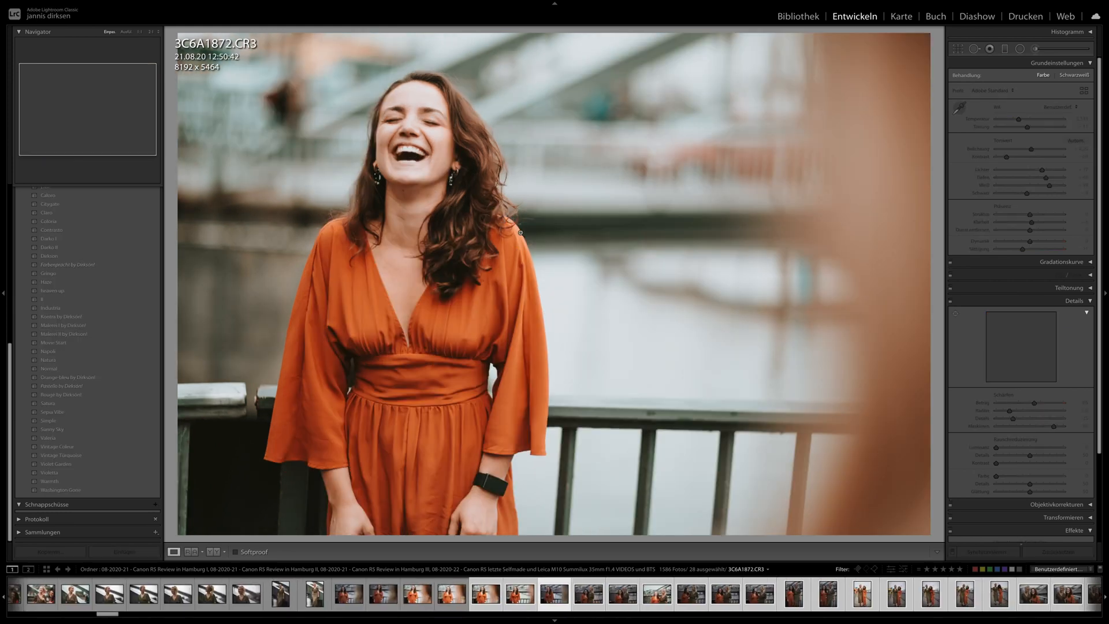
{"action": "key", "text": "Right"}
{"action": "key", "text": "Right"}
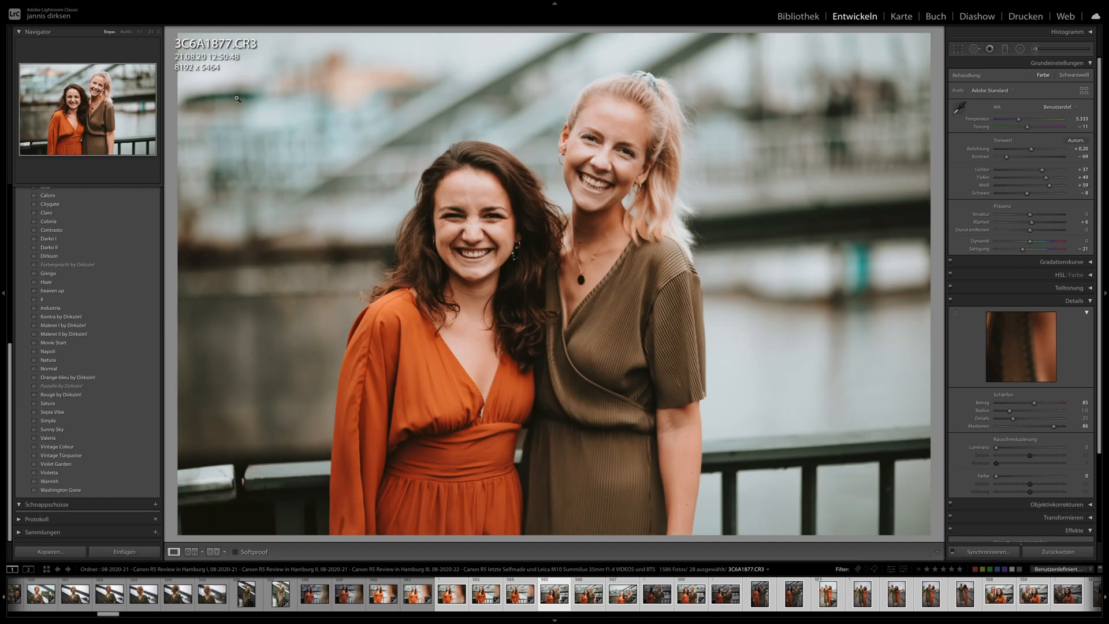
{"action": "key", "text": "Right"}
{"action": "key", "text": "Right"}
{"action": "key", "text": "Right"}
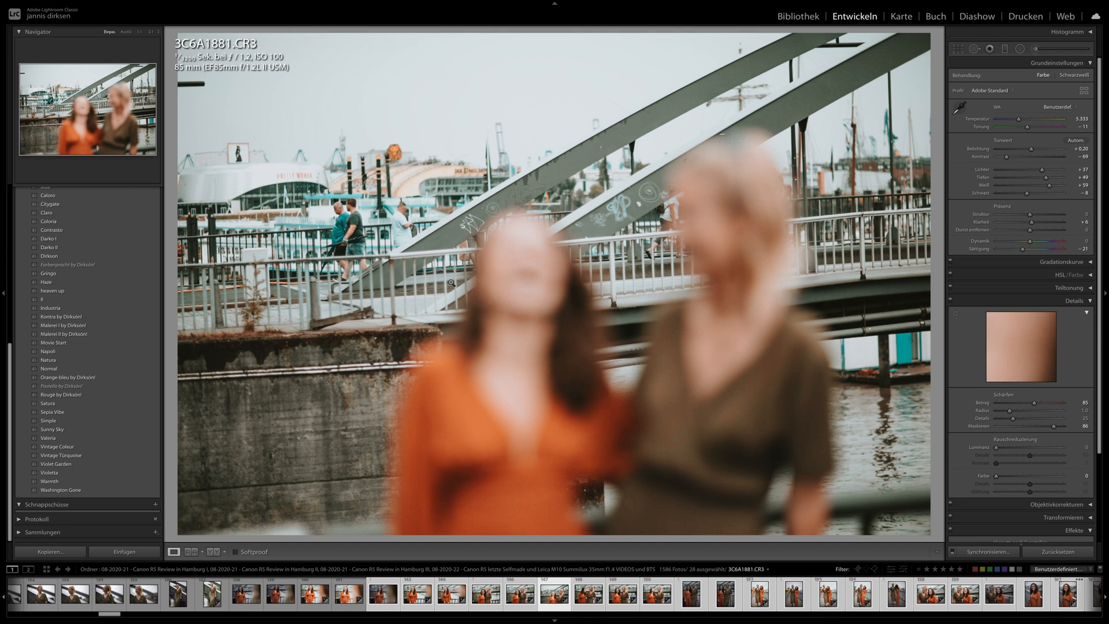
{"action": "key", "text": "Right"}
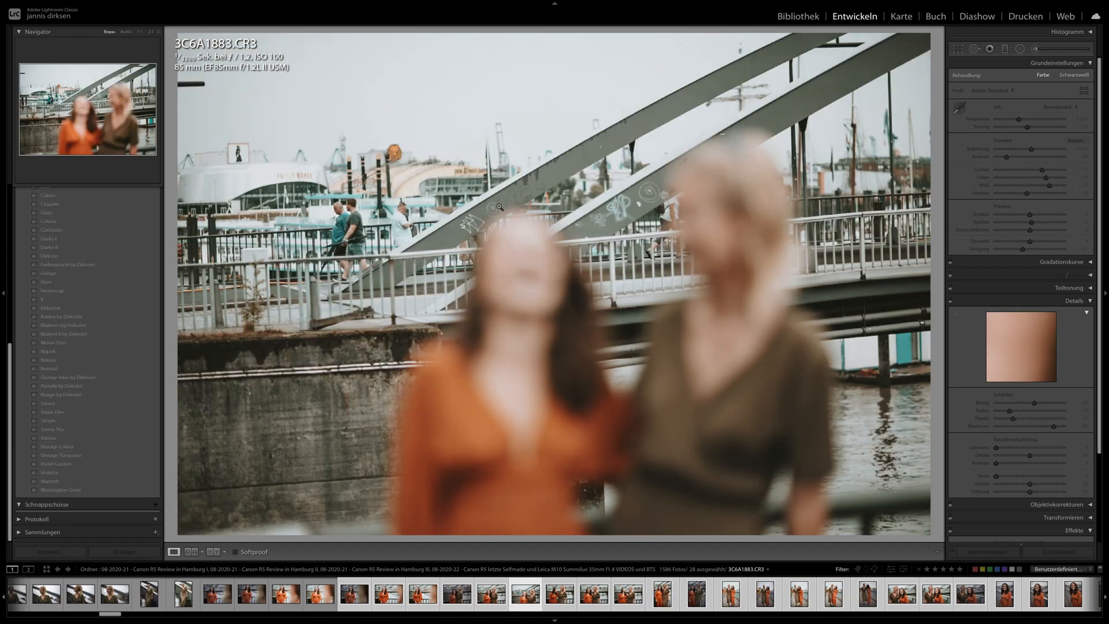
{"action": "key", "text": "Left"}
- Go through the two women's railing and promenade portraits from 3C6A1886.CR3 to 3C6A1904.CR3
{"action": "key", "text": "Right"}
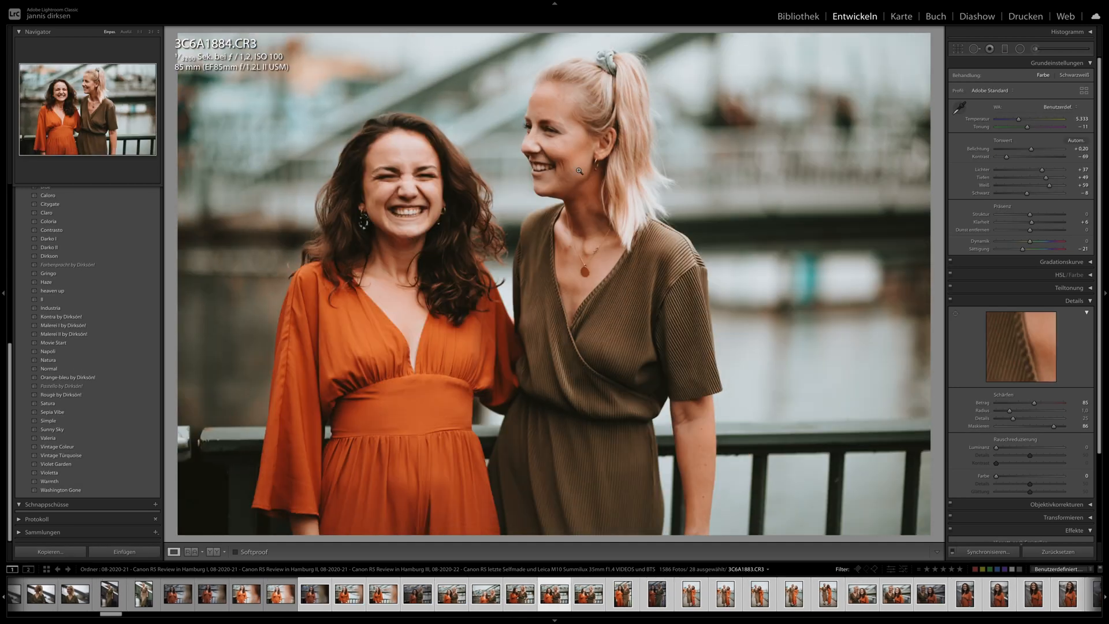
{"action": "key", "text": "Right"}
{"action": "key", "text": "Right"}
{"action": "key", "text": "Right"}
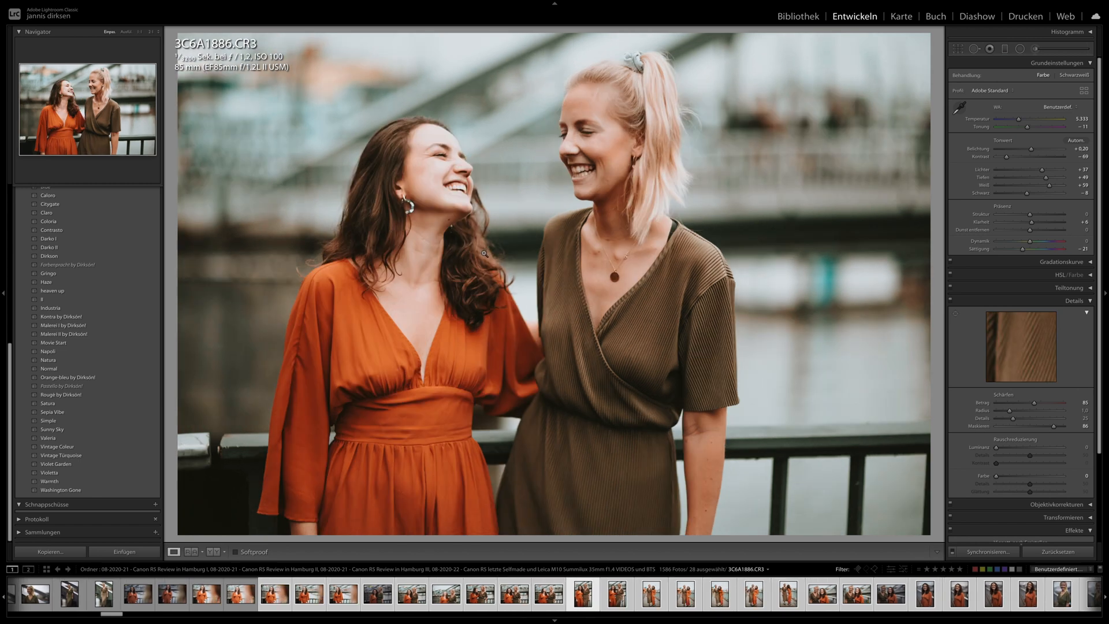
{"action": "key", "text": "Right"}
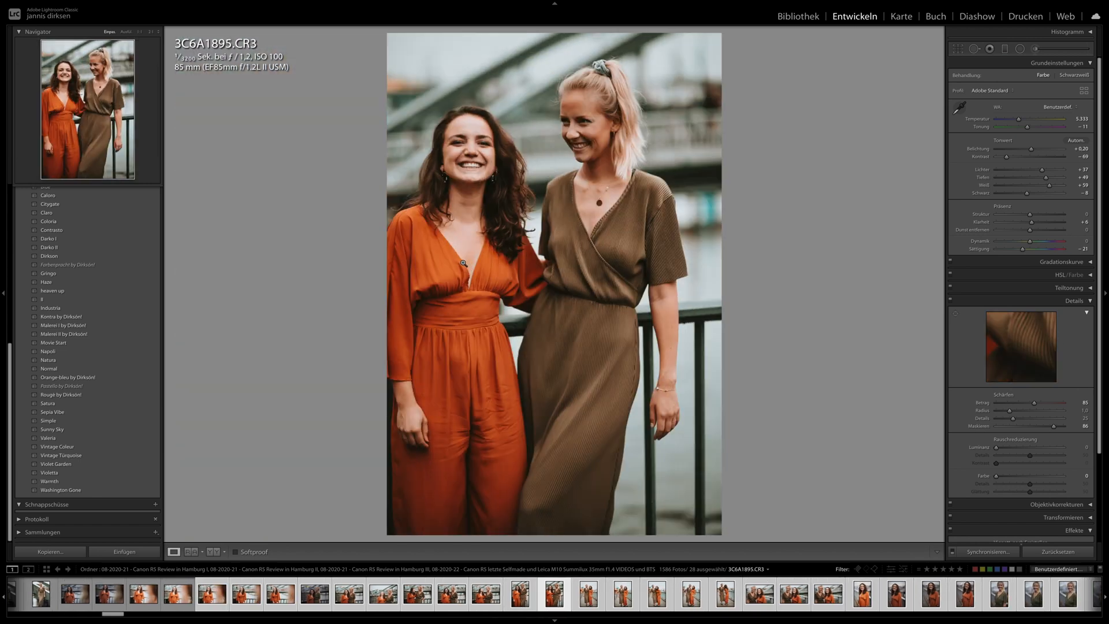
{"action": "key", "text": "Right"}
{"action": "key", "text": "Right"}
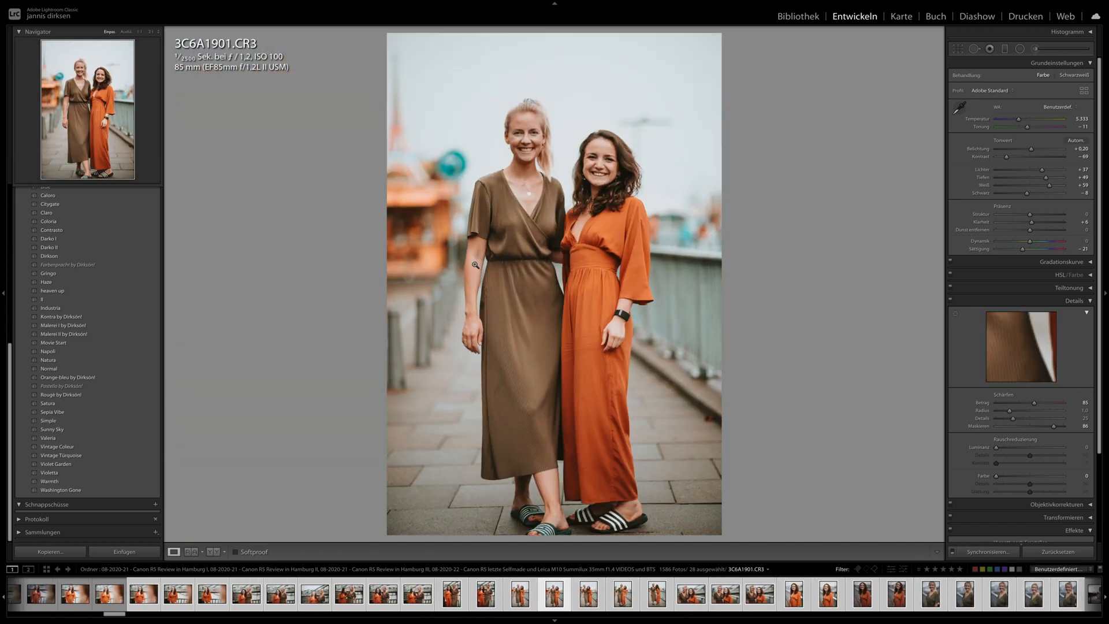
{"action": "key", "text": "Right"}
{"action": "key", "text": "Right"}
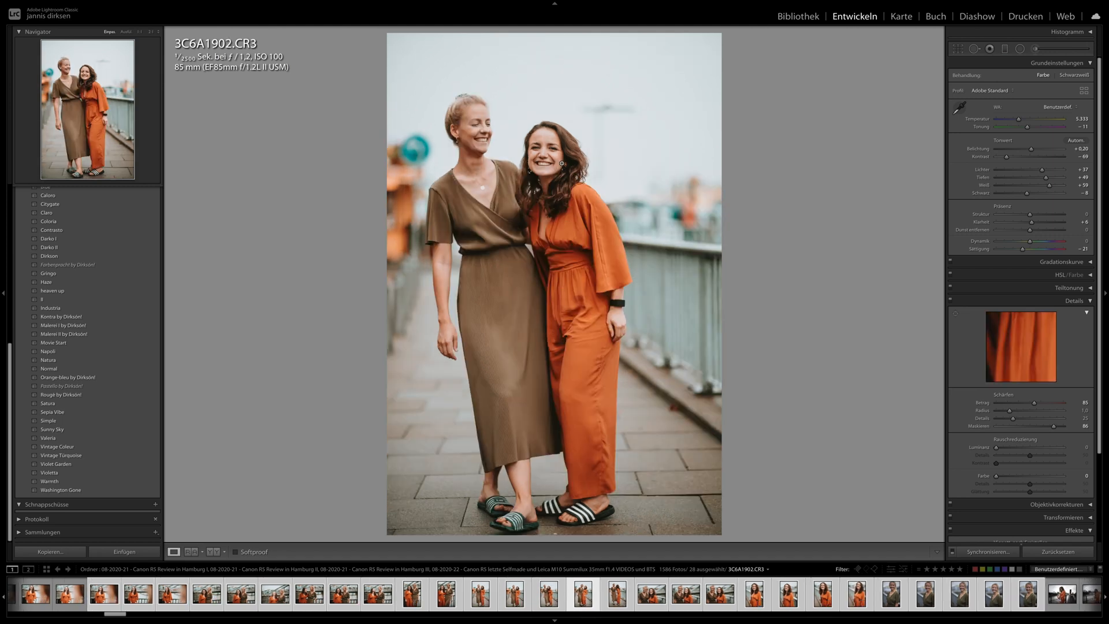
- Go through the two women's close portraits from 3C6A1912.CR3 and 3C6A1915.CR3 to the single portrait 3C6A1925.CR3
{"action": "key", "text": "Right"}
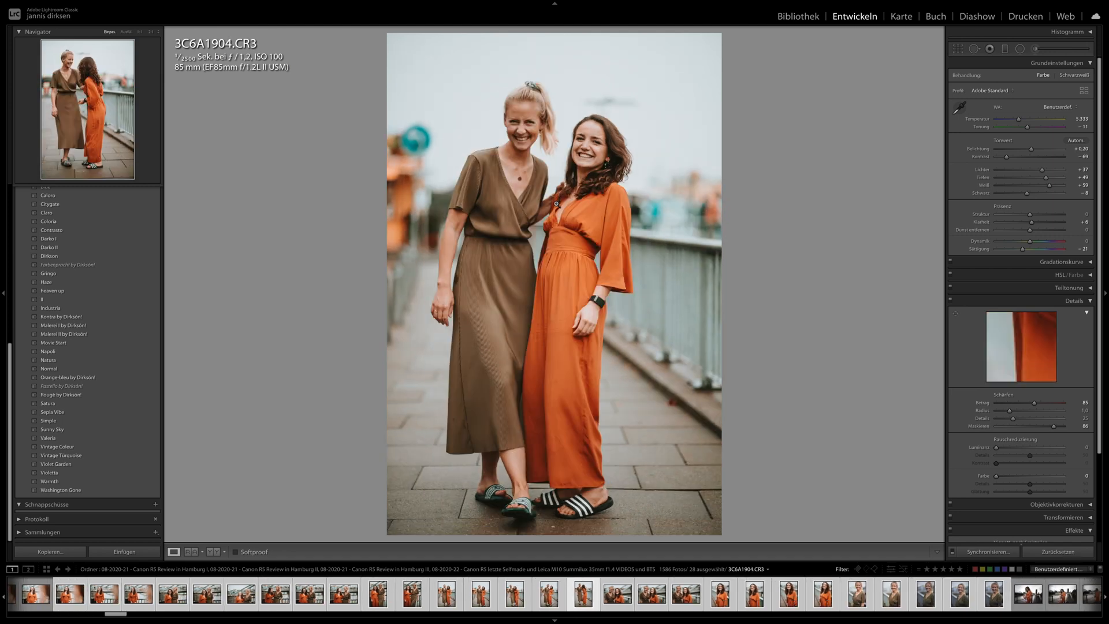
{"action": "key", "text": "Right"}
{"action": "key", "text": "Right"}
{"action": "key", "text": "Right"}
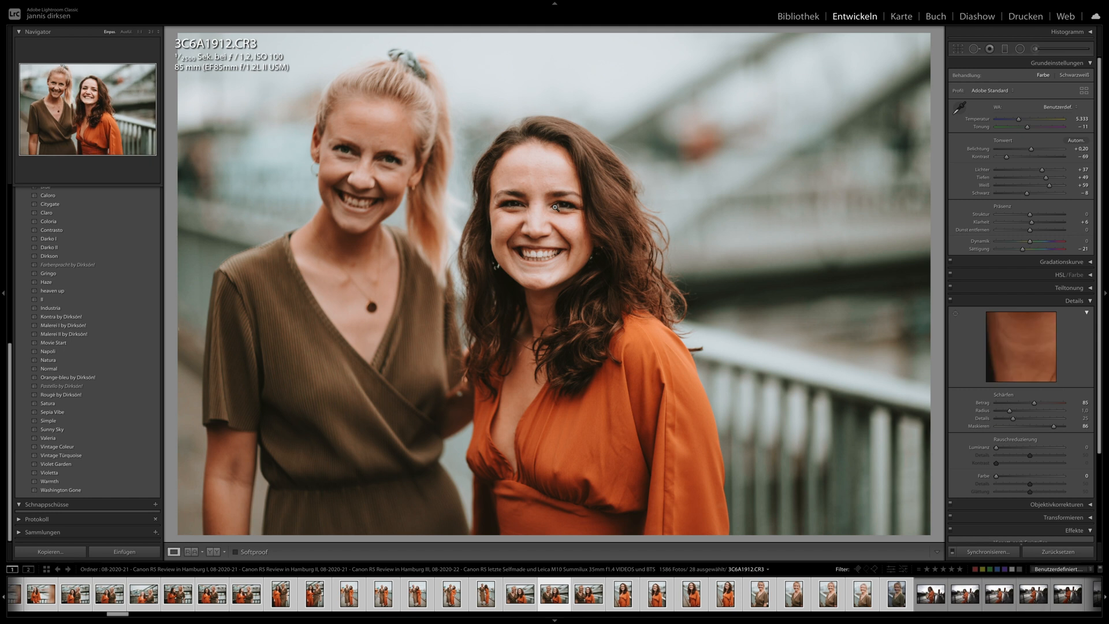
{"action": "key", "text": "Right"}
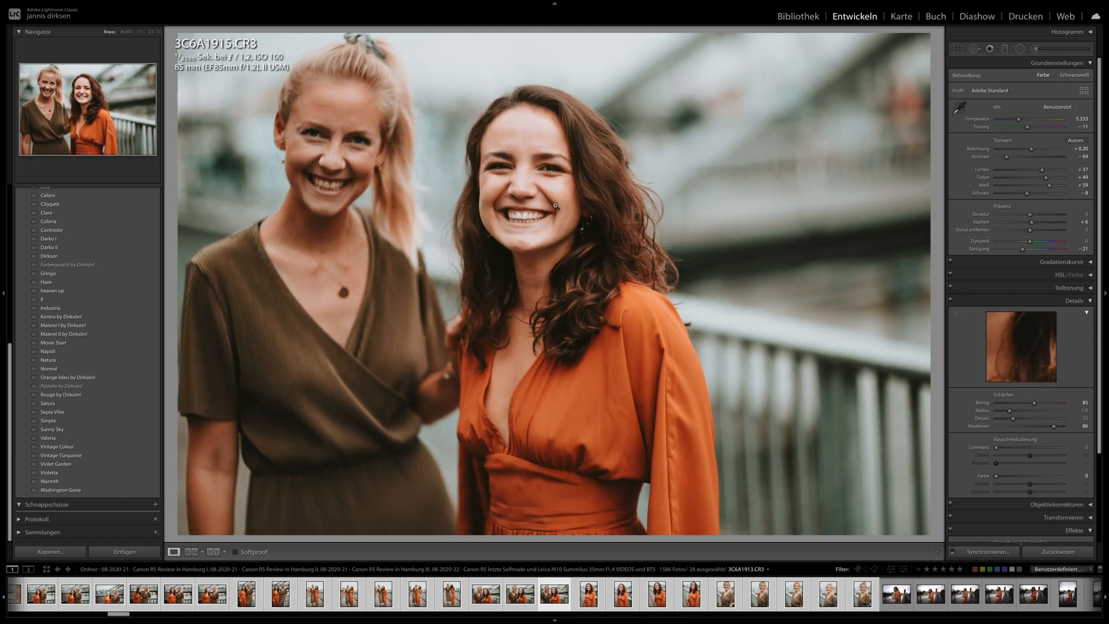
{"action": "key", "text": "Right"}
{"action": "key", "text": "Right"}
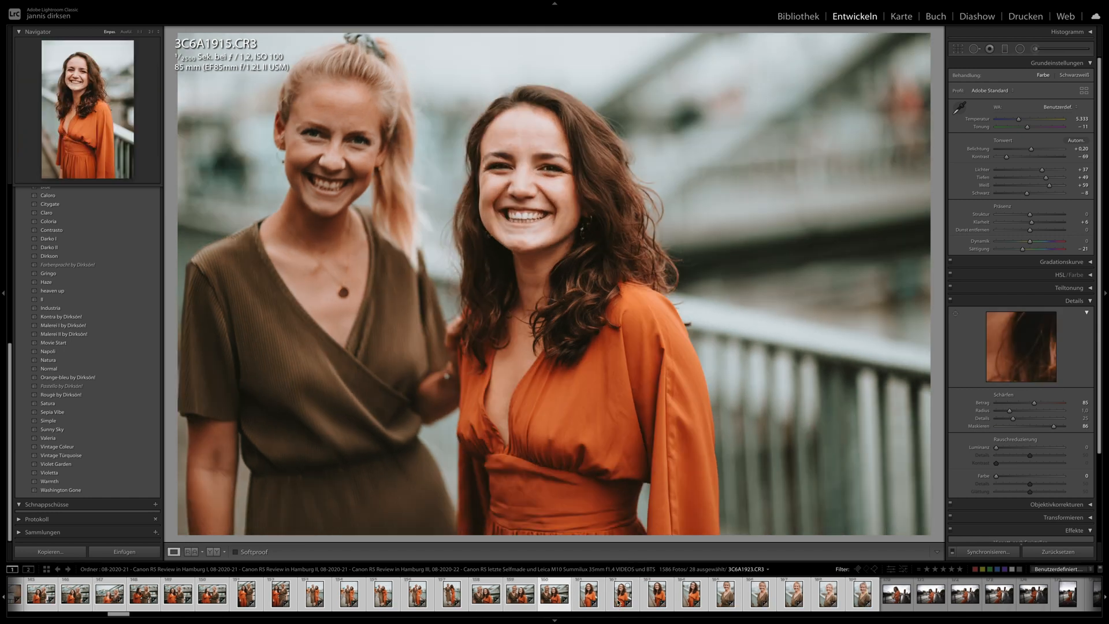
{"action": "key", "text": "Right"}
{"action": "key", "text": "Right"}
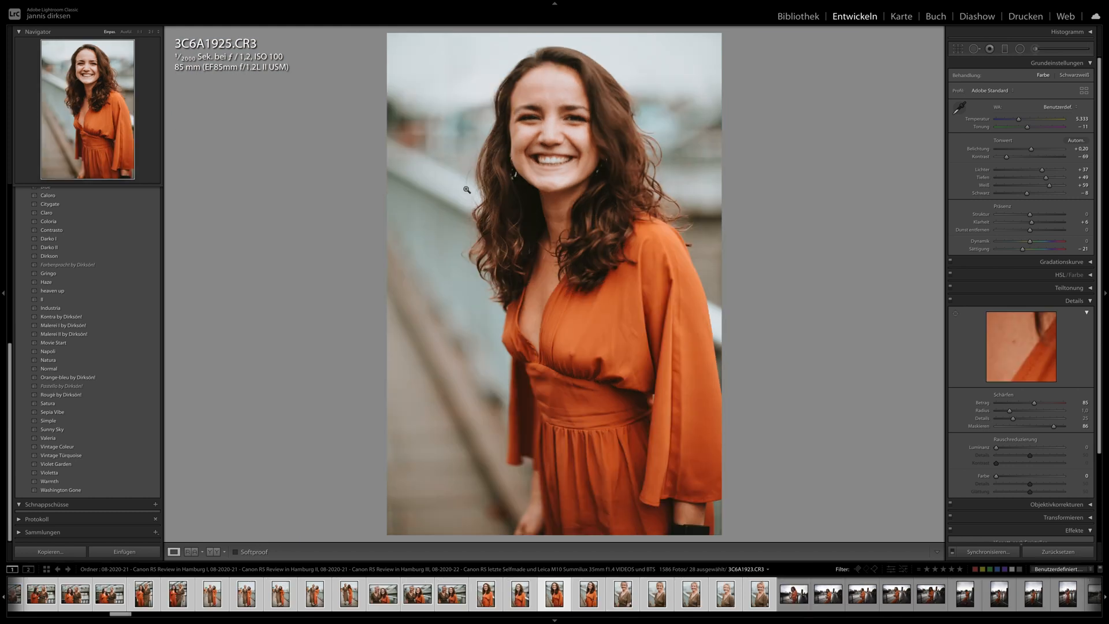
- Examine the facial sharpness of the blonde woman's portrait 3C6A1932.CR3 at close magnification
{"action": "left_click", "coordinate": [656, 600]}
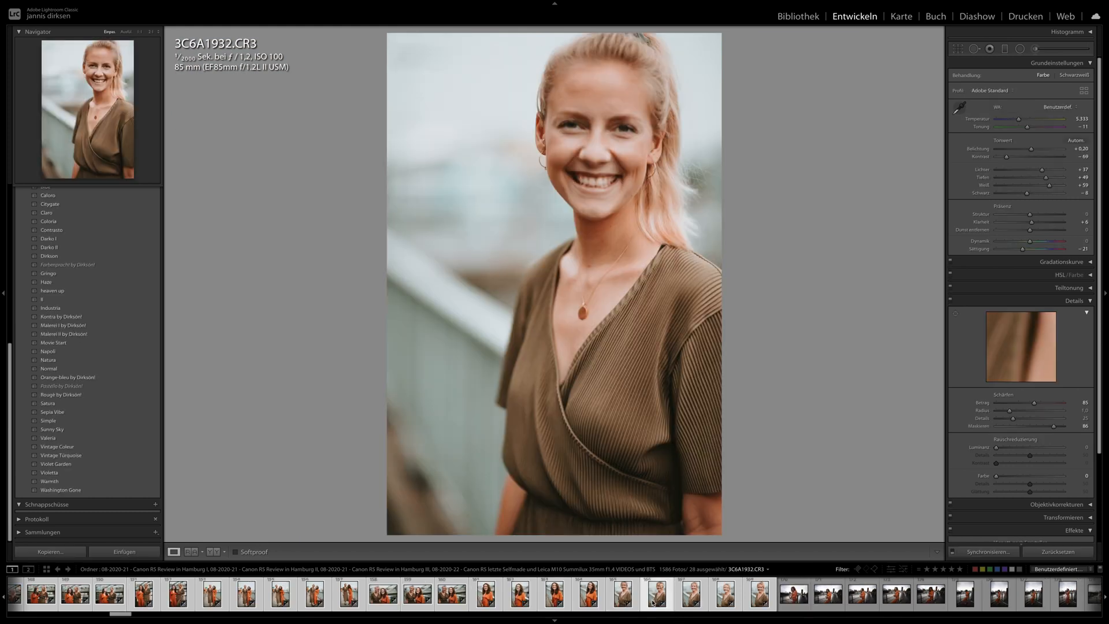
{"action": "left_click", "coordinate": [573, 139]}
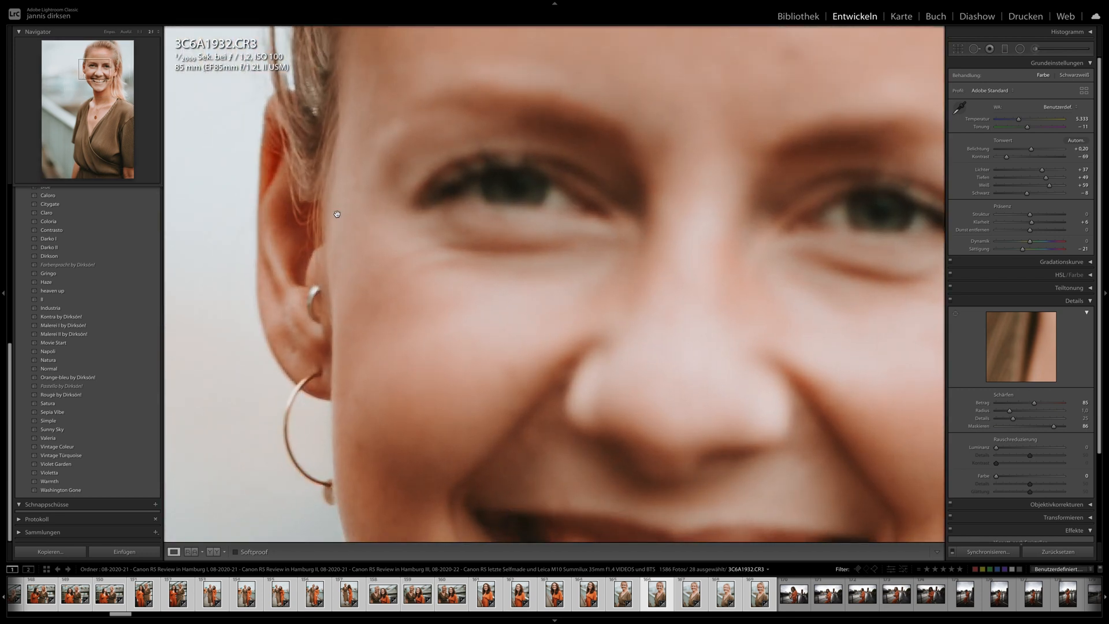
{"action": "left_click", "coordinate": [404, 312]}
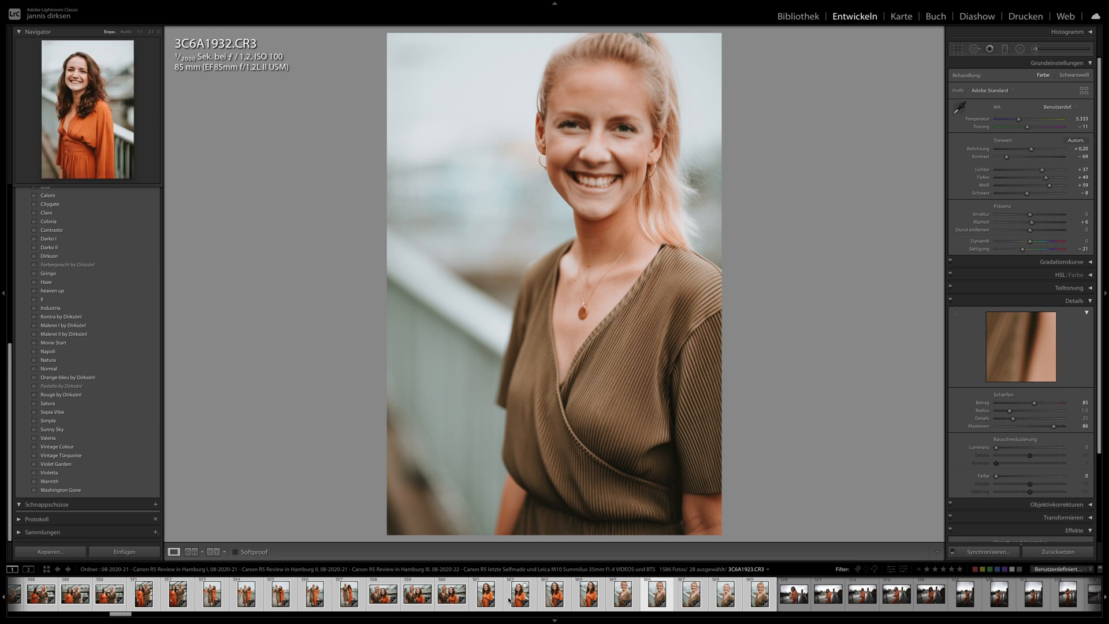
- Examine the face and hair detail in 3C6A1923.CR3, the portrait of the woman in orange, at close magnification
{"action": "left_click", "coordinate": [511, 600]}
{"action": "left_click", "coordinate": [507, 174]}
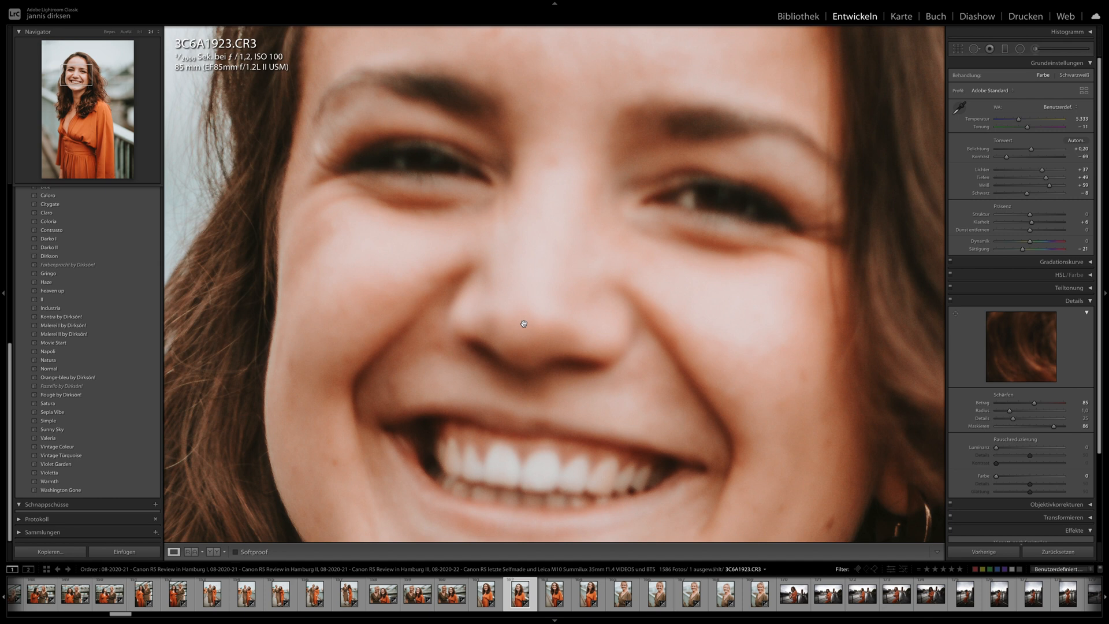
{"action": "left_click_drag", "start_coordinate": [343, 335], "coordinate": [454, 322]}
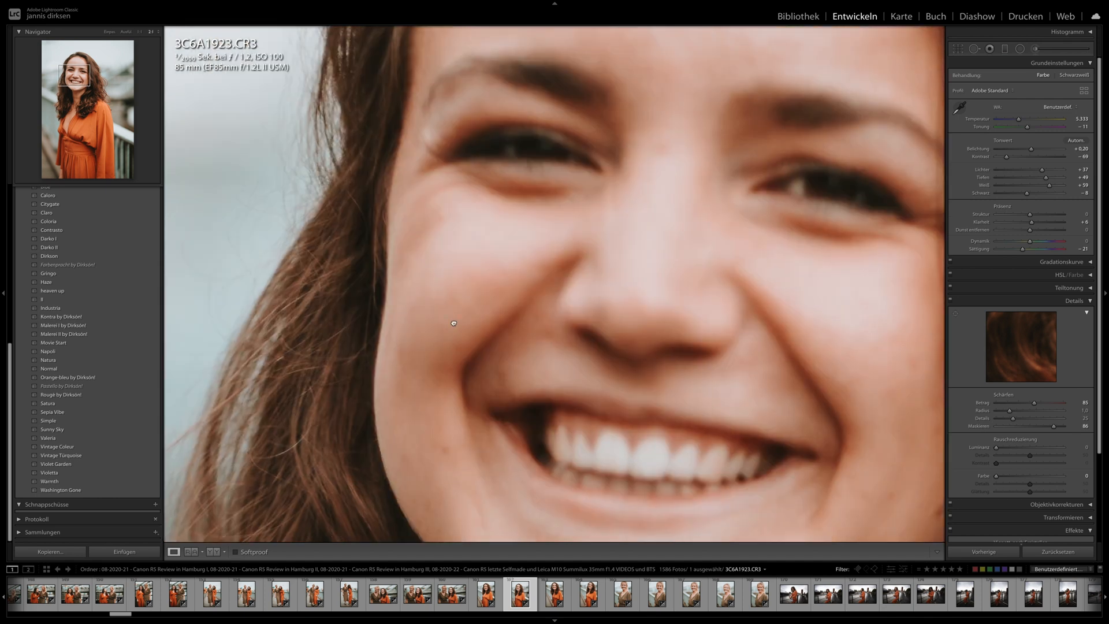
{"action": "left_click", "coordinate": [295, 299]}
{"action": "scroll", "coordinate": [729, 595], "scroll_direction": "down", "scroll_amount": 2}
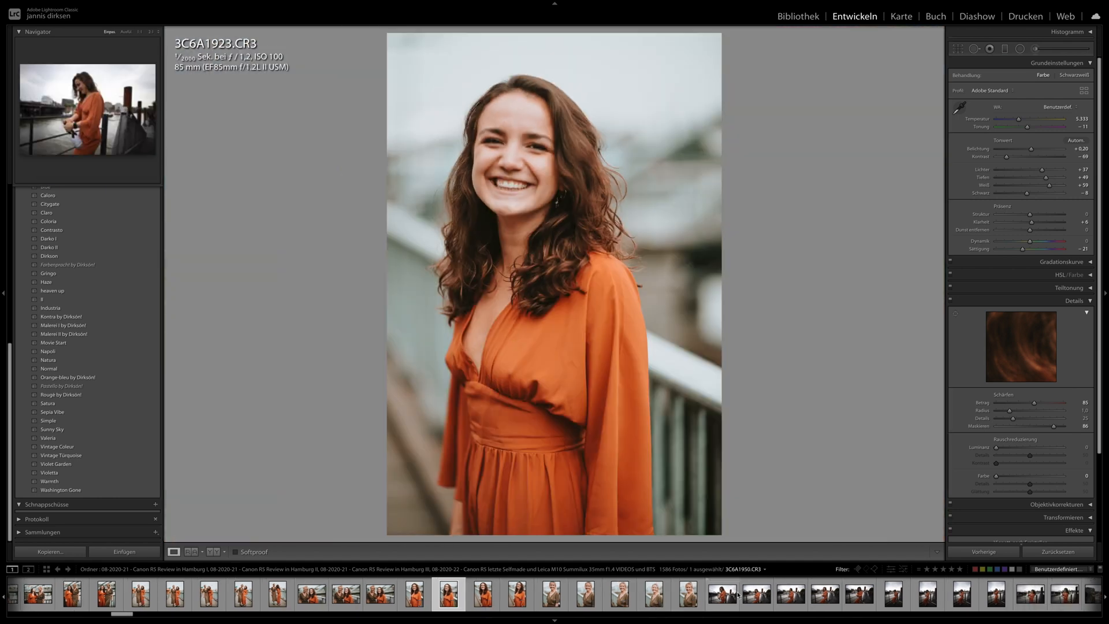
- Try the Valeria preset on 3C6A1964.CR3, the wide shot with the bottle, and replace it with the Washington Gone preset
{"action": "left_click", "coordinate": [755, 594]}
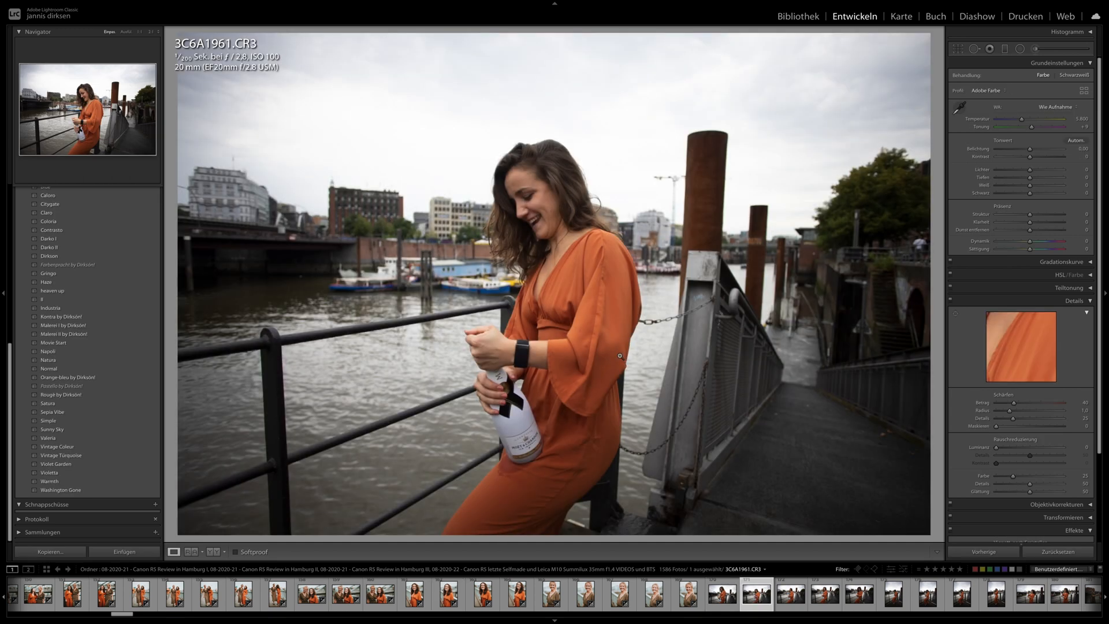
{"action": "key", "text": "Right"}
{"action": "key", "text": "Right"}
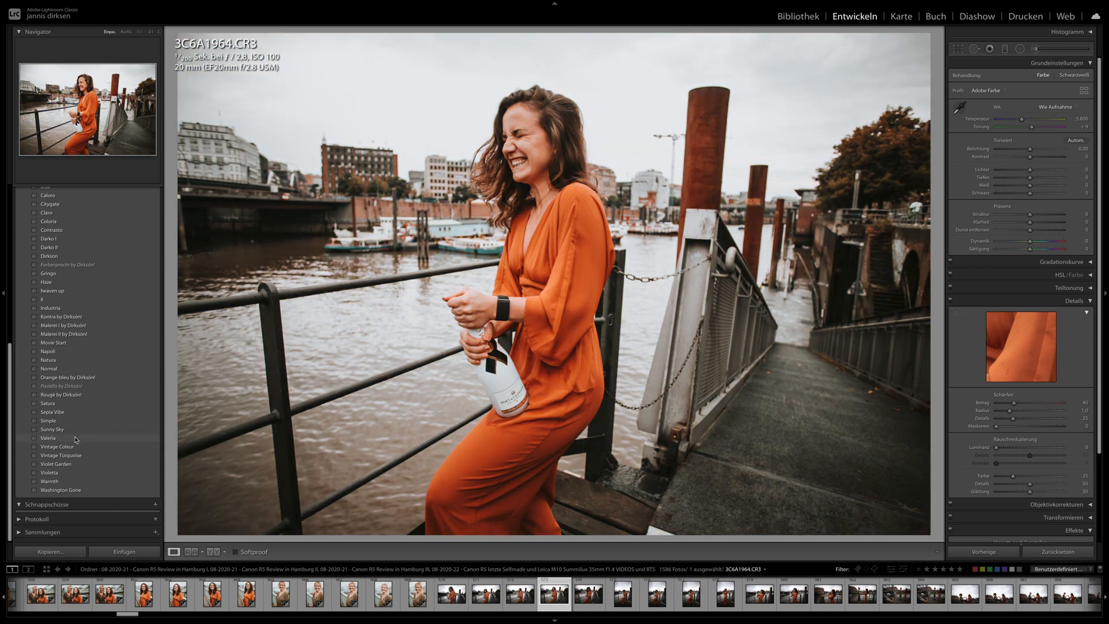
{"action": "left_click", "coordinate": [75, 439]}
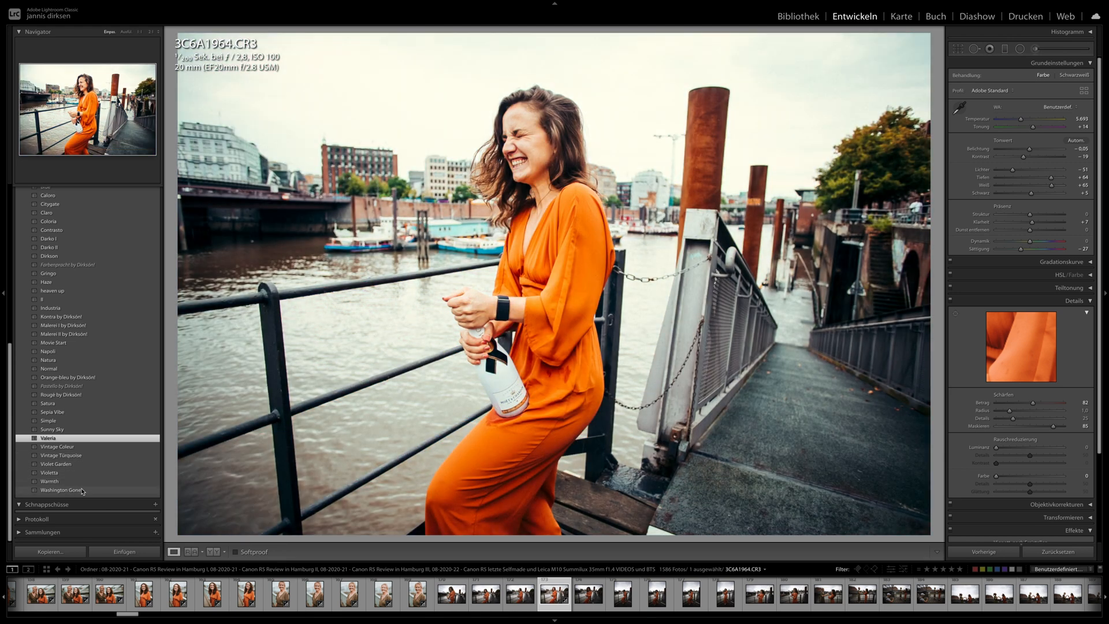
{"action": "left_click", "coordinate": [82, 491]}
- Synchronize the development settings of 3C6A1964.CR3 to the following photos up to 3C6A2020.CR3
{"action": "scroll", "coordinate": [817, 599], "scroll_direction": "down", "scroll_amount": 3}
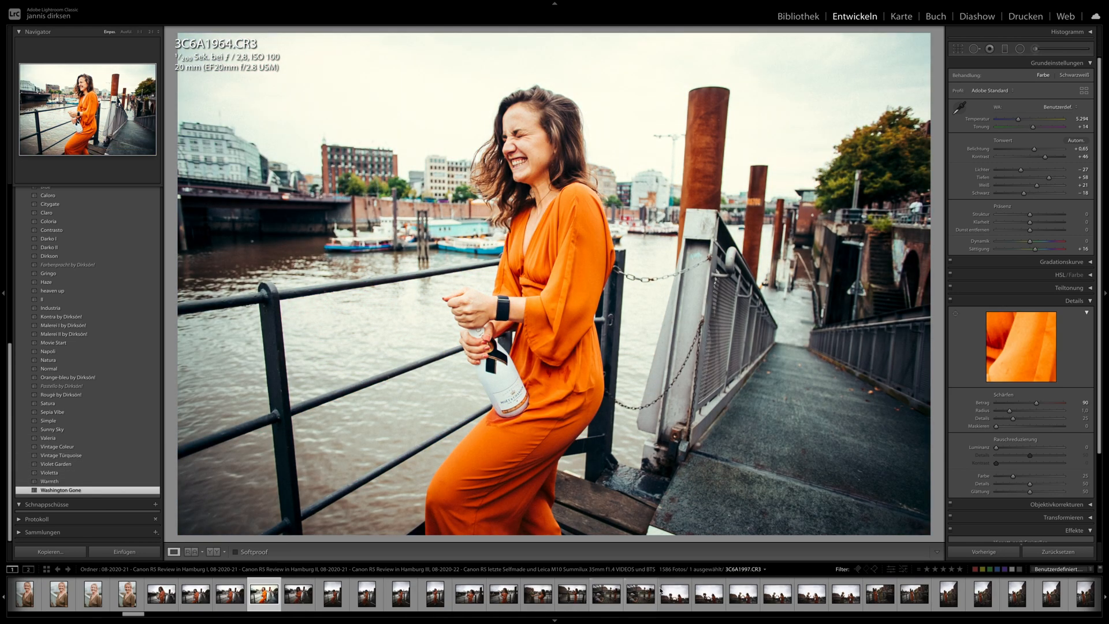
{"action": "left_click", "coordinate": [845, 595], "text": "shift"}
{"action": "left_click", "coordinate": [993, 553]}
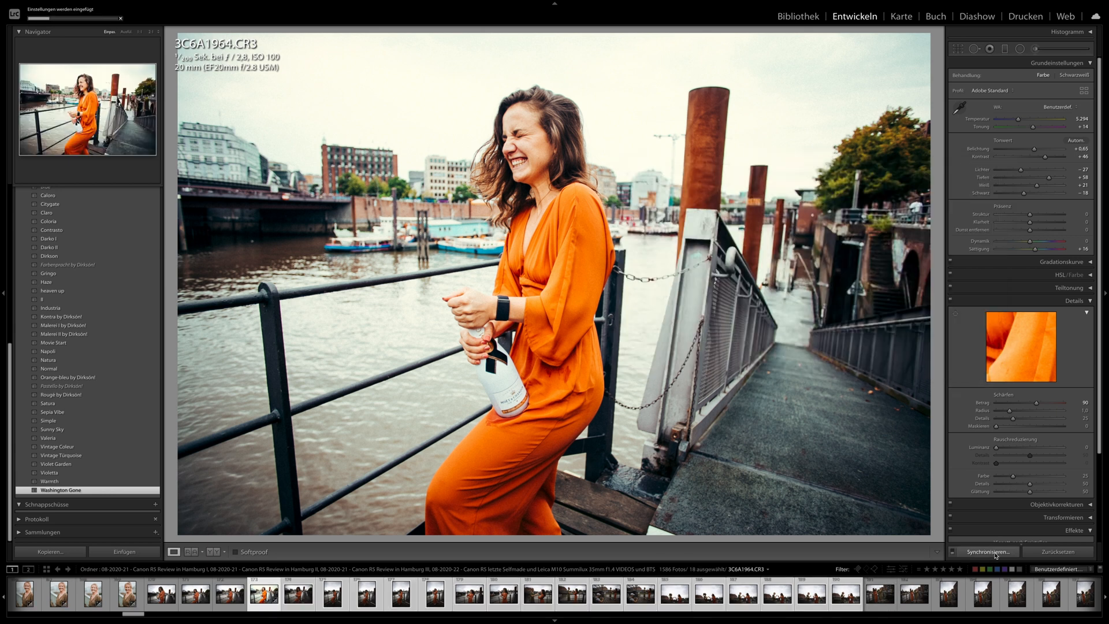
- Check the synchronized waterfront shots from 3C6A1971.CR3 to 3C6A1989.CR3
{"action": "key", "text": "Right"}
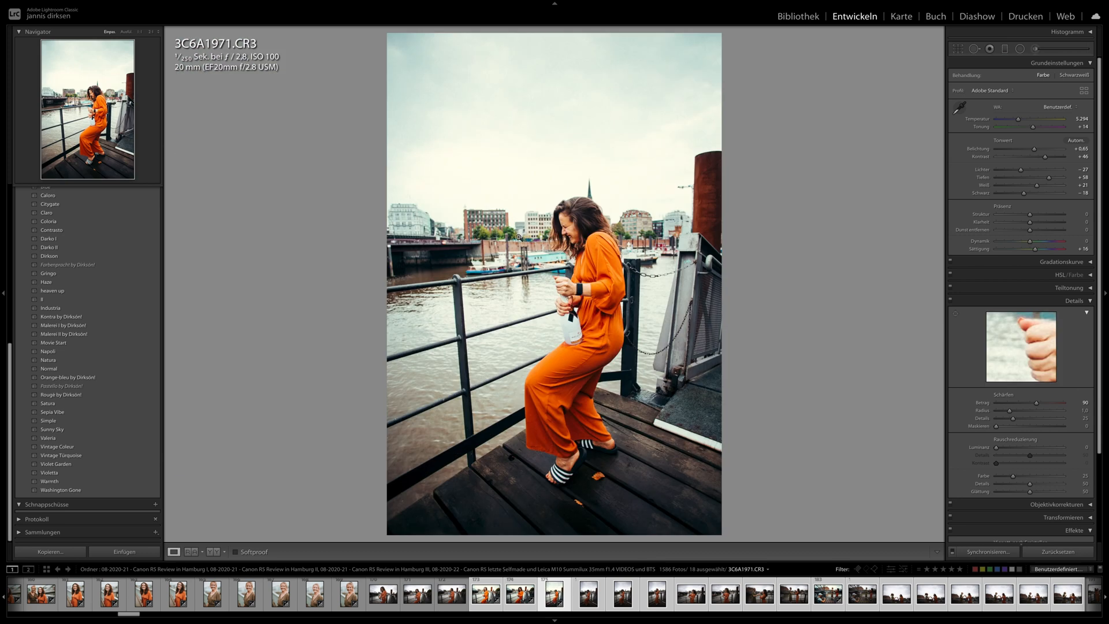
{"action": "key", "text": "Right"}
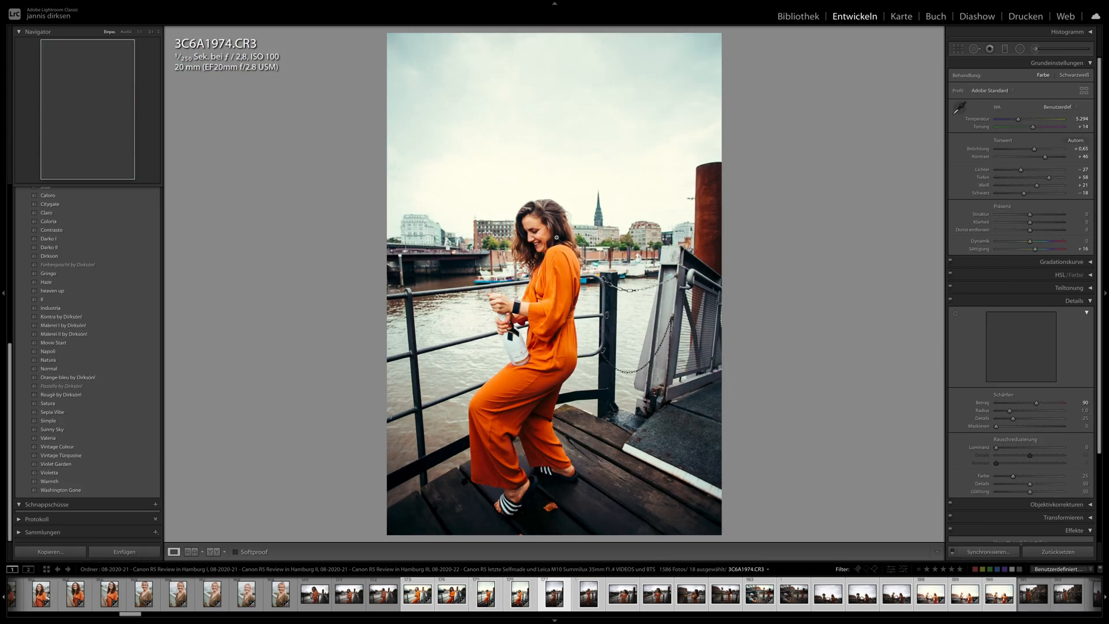
{"action": "key", "text": "Right"}
{"action": "key", "text": "Right"}
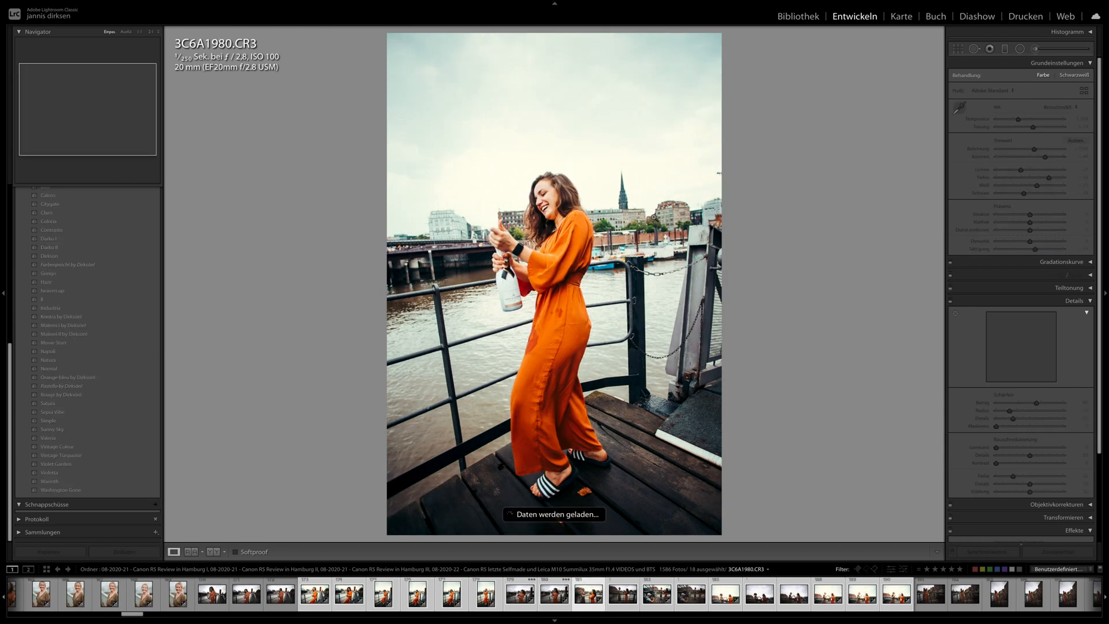
{"action": "key", "text": "Right"}
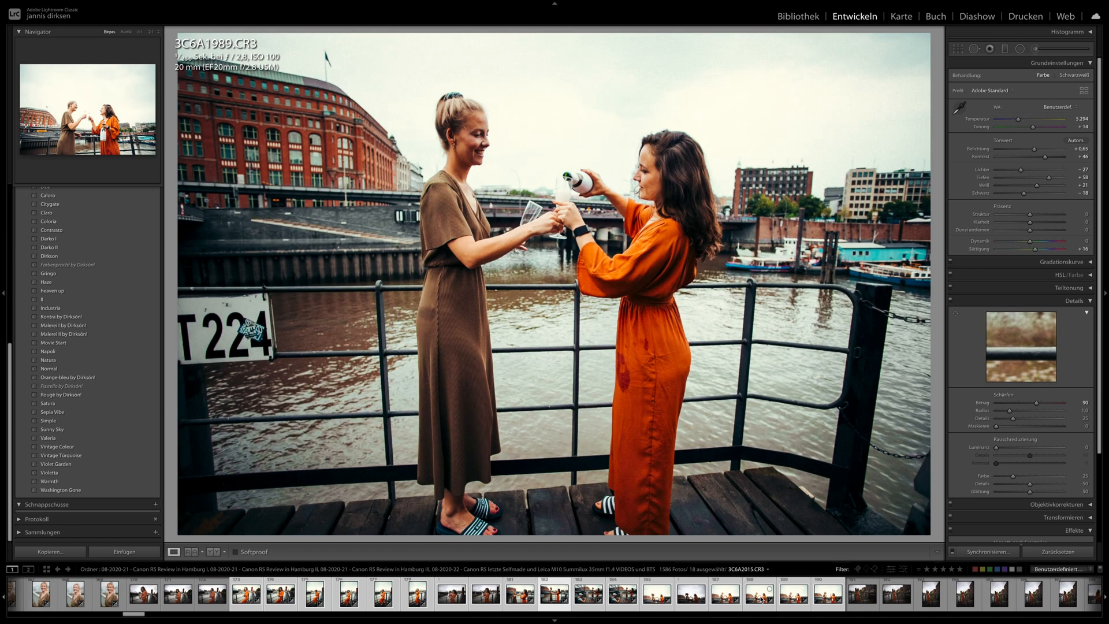
- Set the exposure of 3C6A2015.CR3 to −0.05 and switch the info overlay to capture date and pixel dimensions
{"action": "left_click", "coordinate": [758, 599]}
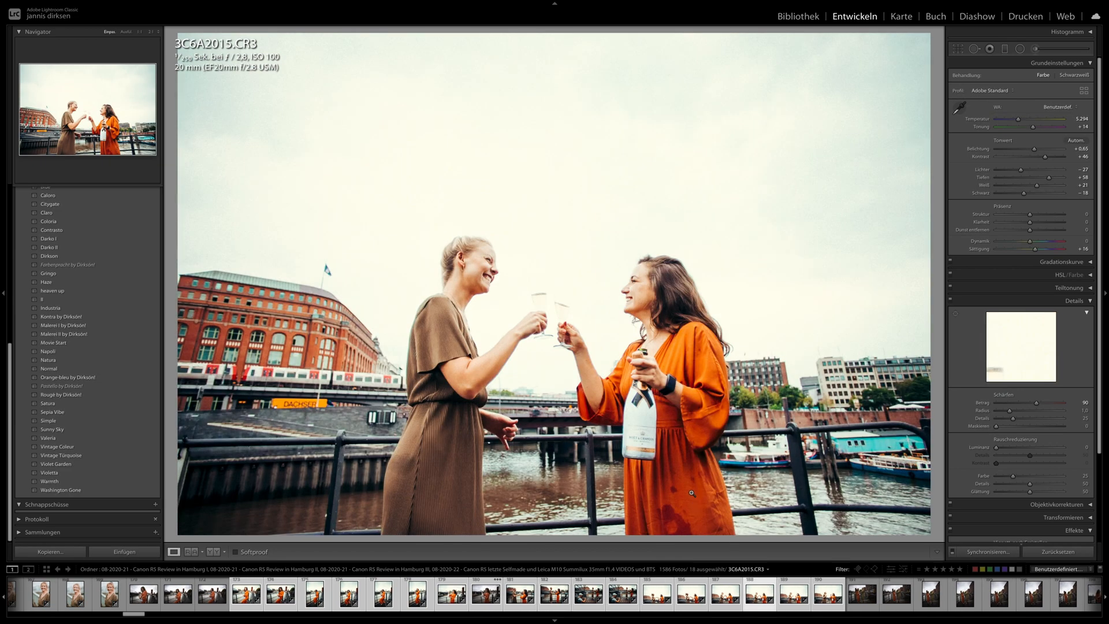
{"action": "left_click_drag", "start_coordinate": [1033, 149], "coordinate": [1029, 150]}
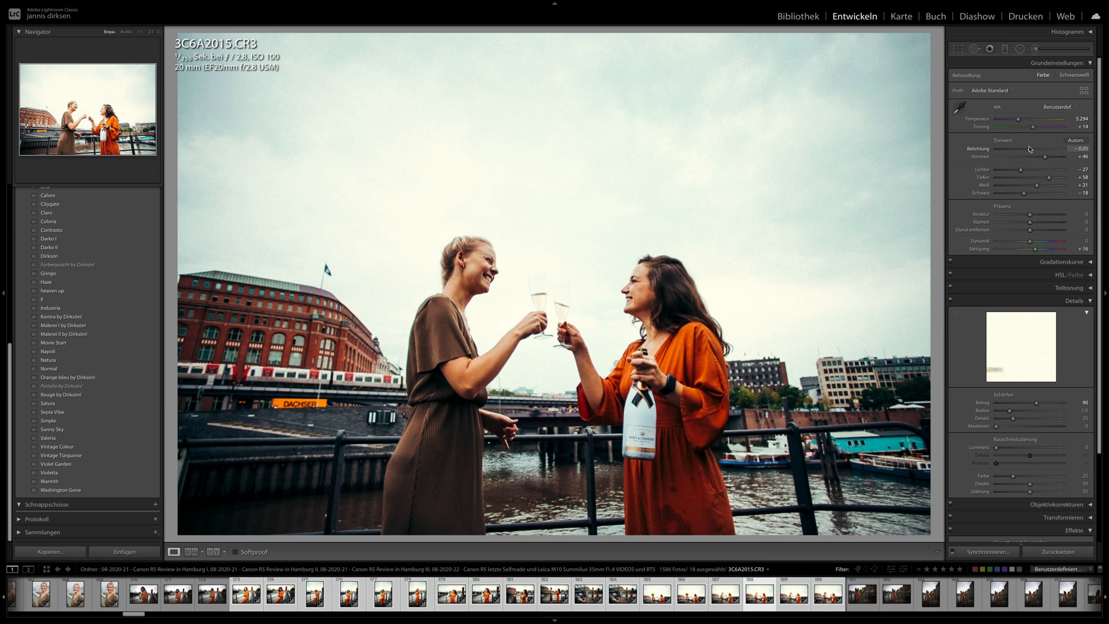
{"action": "key", "text": "i"}
{"action": "key", "text": "i"}
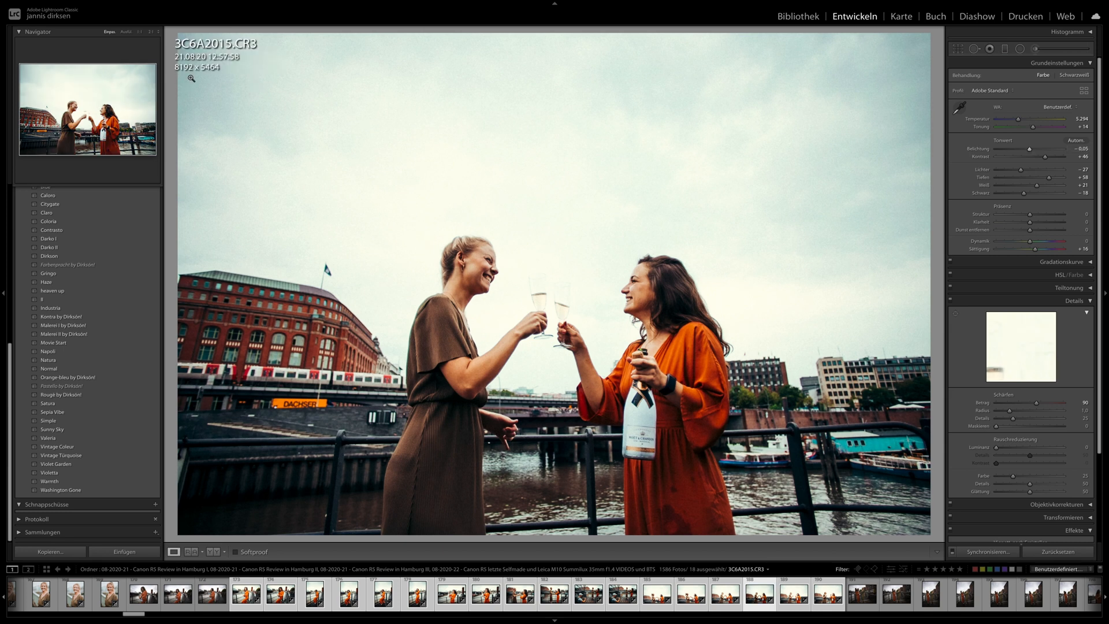
- Crop 3C6A2015.CR3 to a full-height upright frame of about 4760 x 5464 pixels around the two toasting women
{"action": "left_click", "coordinate": [956, 51]}
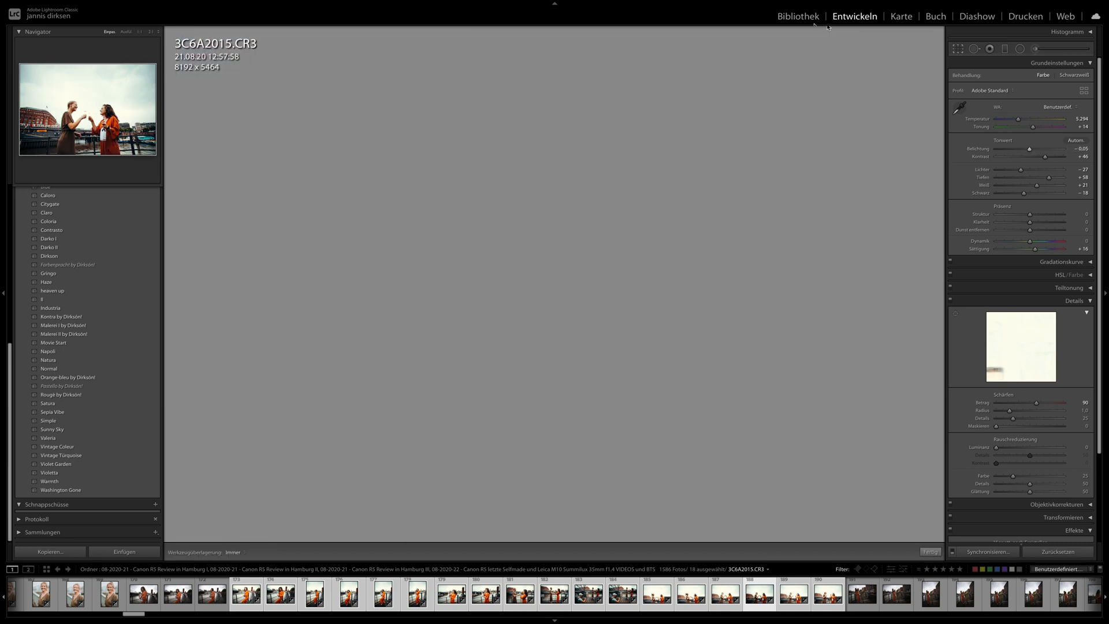
{"action": "left_click_drag", "start_coordinate": [807, 43], "coordinate": [820, 112]}
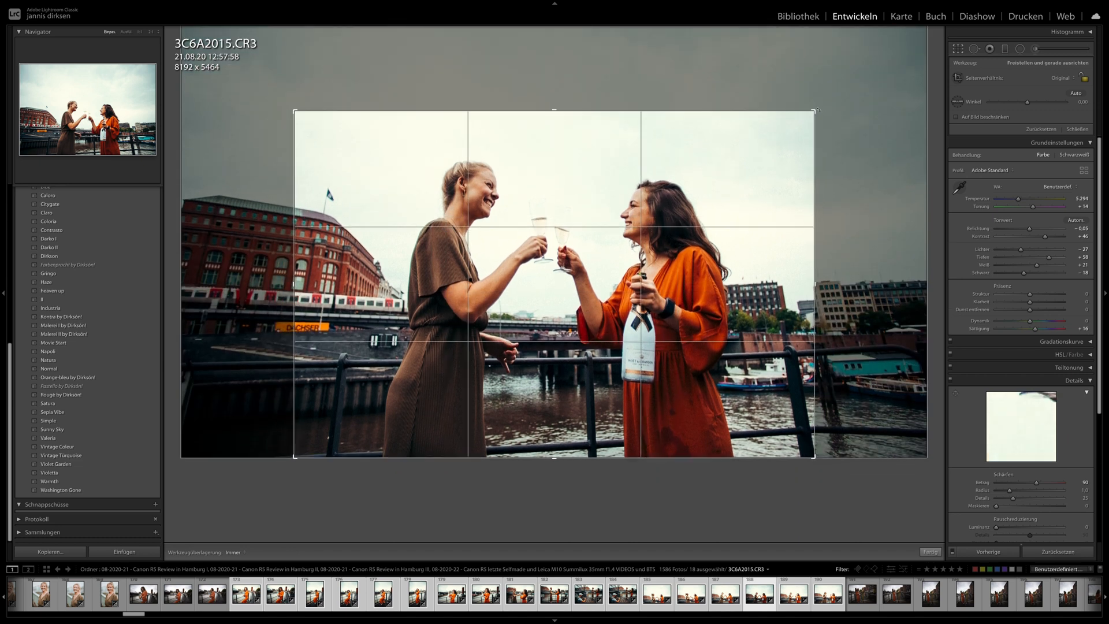
{"action": "key", "text": "x"}
{"action": "left_click_drag", "start_coordinate": [720, 157], "coordinate": [771, 166]}
{"action": "left_click_drag", "start_coordinate": [691, 174], "coordinate": [752, 174]}
{"action": "key", "text": "Return"}
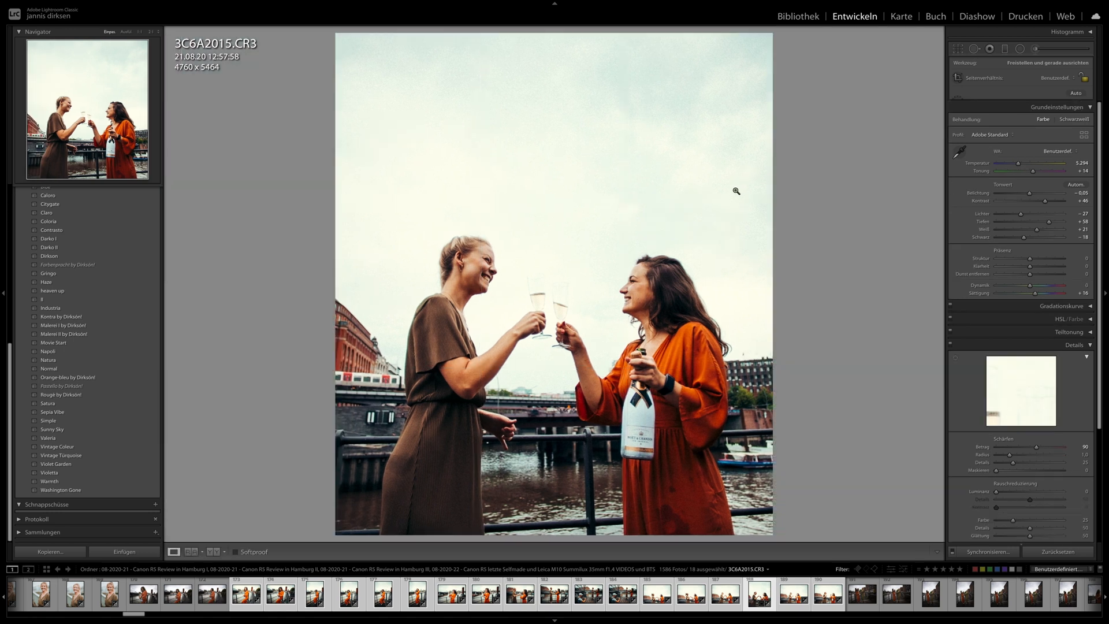
- Shift the framing of the 3C6A2015.CR3 crop slightly sideways, keeping its size of 4760 x 5464 pixels
{"action": "left_click", "coordinate": [958, 51]}
{"action": "left_click_drag", "start_coordinate": [693, 191], "coordinate": [688, 190]}
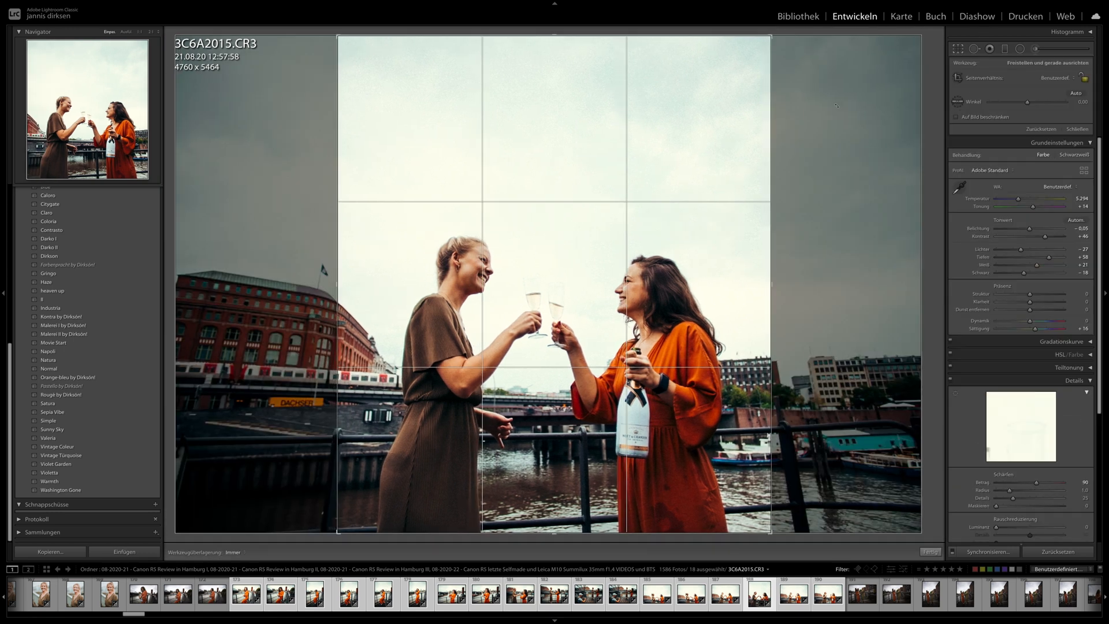
{"action": "key", "text": "Return"}
- Examine the detail of the faces, glasses and bottle in the cropped 3C6A2015.CR3 at closer magnification
{"action": "left_click", "coordinate": [467, 304]}
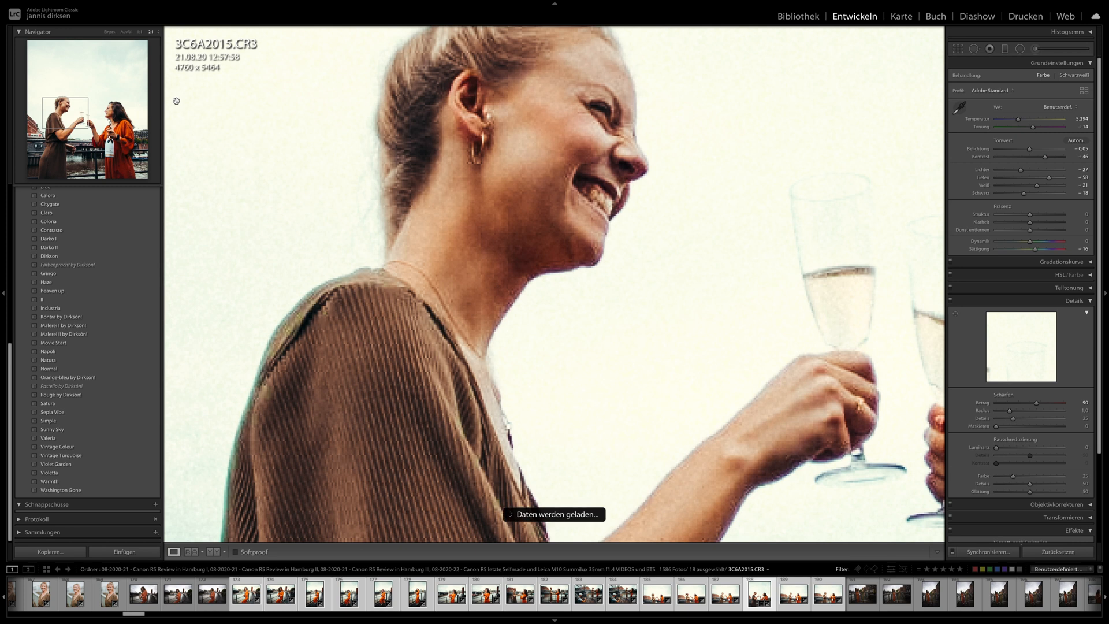
{"action": "key", "text": "super+minus"}
{"action": "left_click_drag", "start_coordinate": [604, 246], "coordinate": [395, 195]}
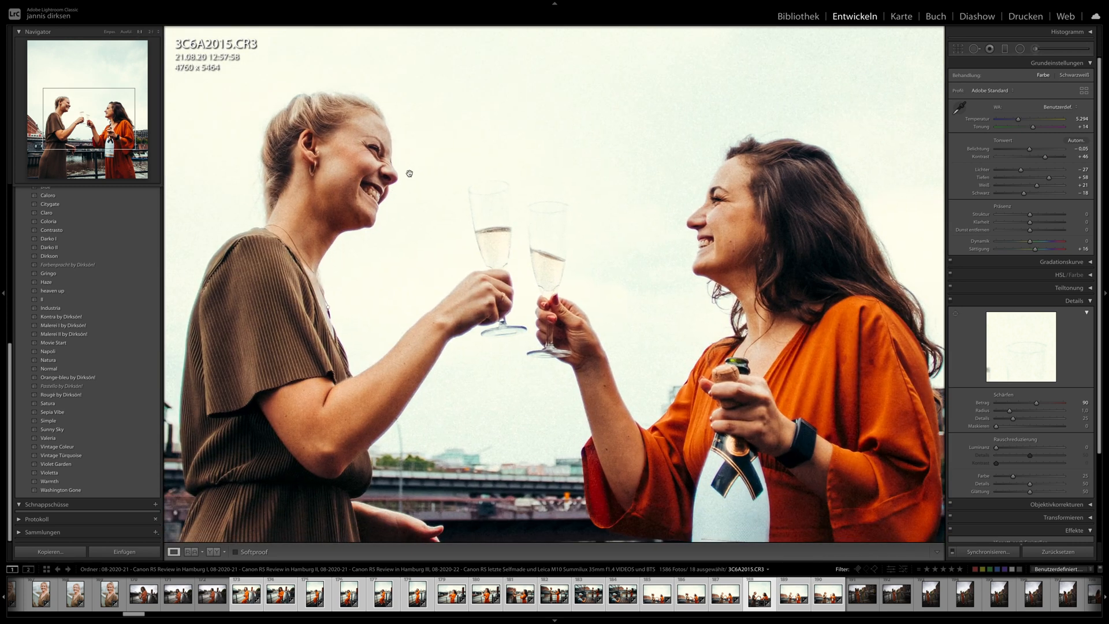
{"action": "scroll", "coordinate": [513, 285], "scroll_direction": "down", "scroll_amount": 3}
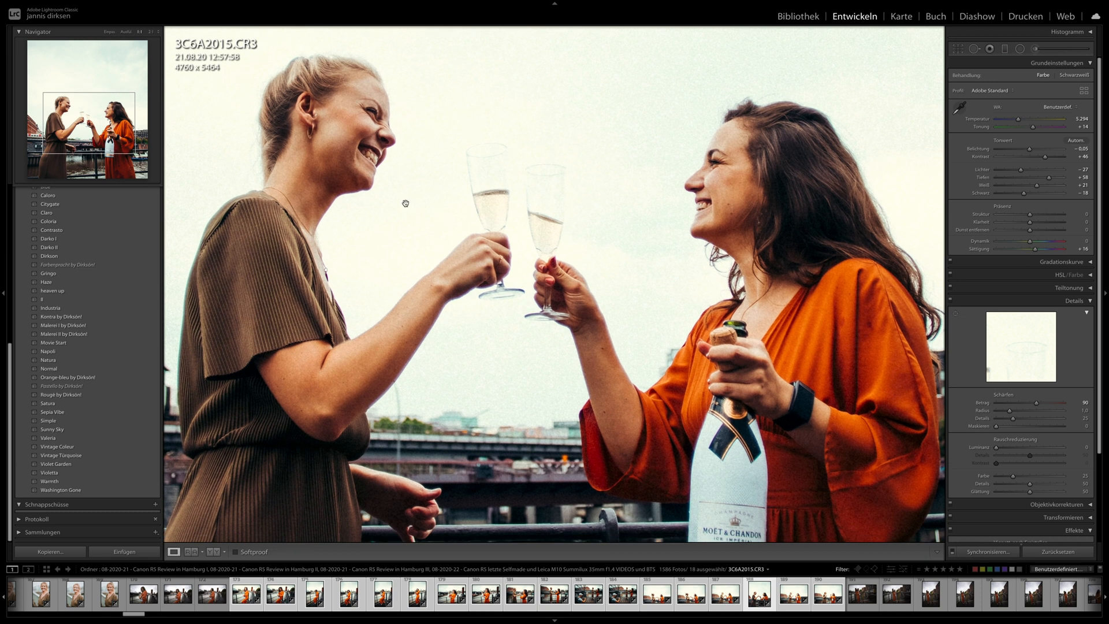
{"action": "left_click", "coordinate": [516, 295]}
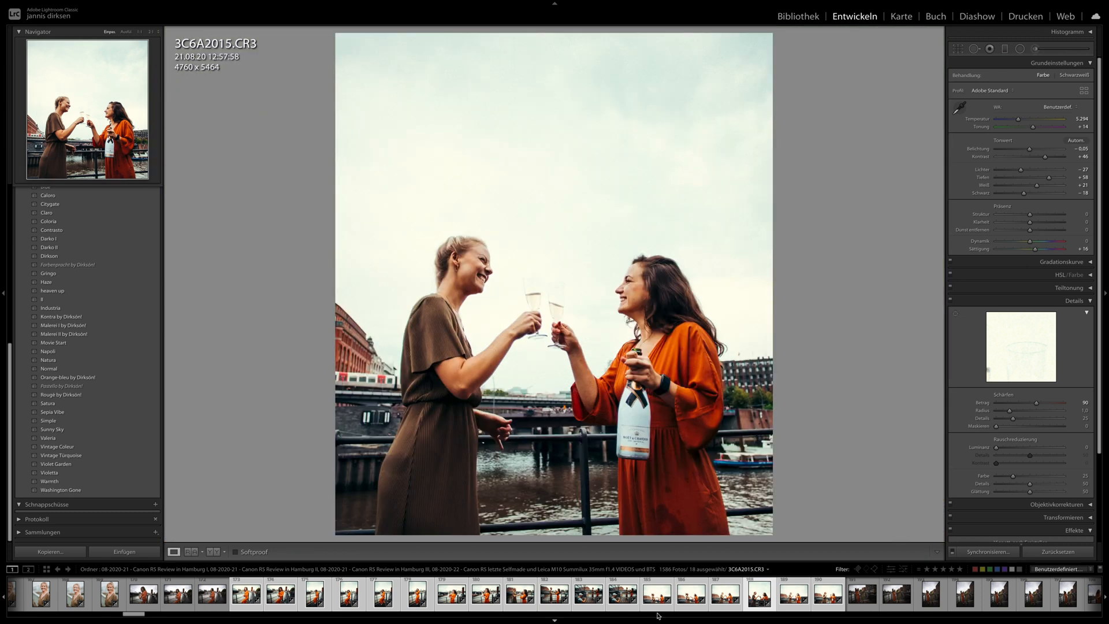
- Set the exposure of 3C6A2020.CR3 to +0.45 and apply its settings to the toast photo 3C6A2049.CR3
{"action": "left_click", "coordinate": [815, 600]}
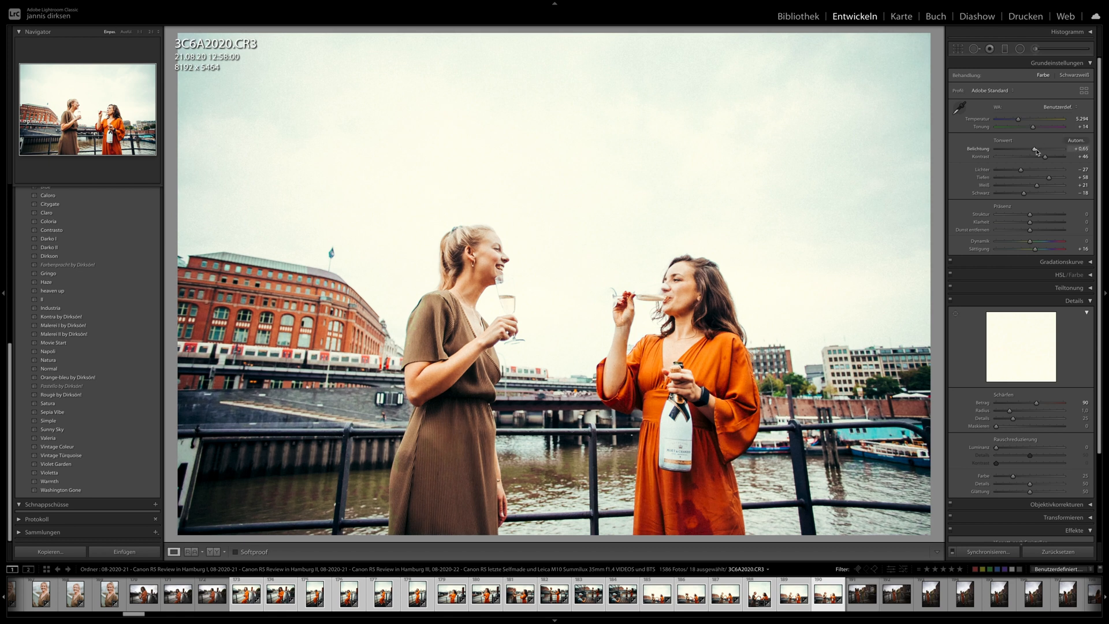
{"action": "left_click_drag", "start_coordinate": [1036, 151], "coordinate": [1033, 151]}
{"action": "scroll", "coordinate": [855, 601], "scroll_direction": "down", "scroll_amount": 4}
{"action": "left_click", "coordinate": [838, 598]}
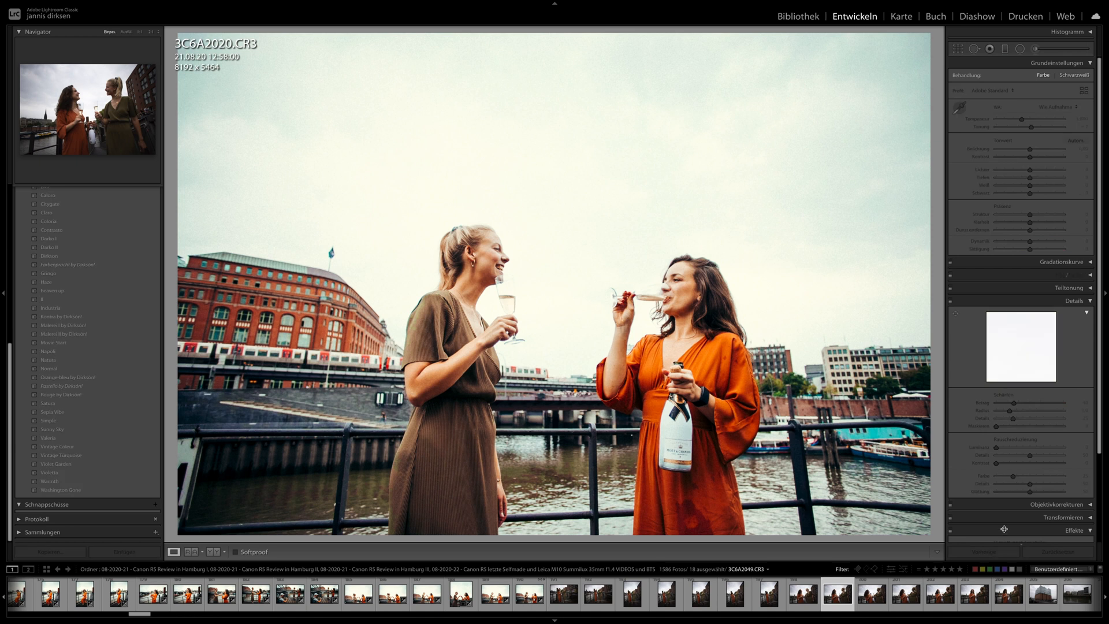
{"action": "left_click", "coordinate": [982, 553]}
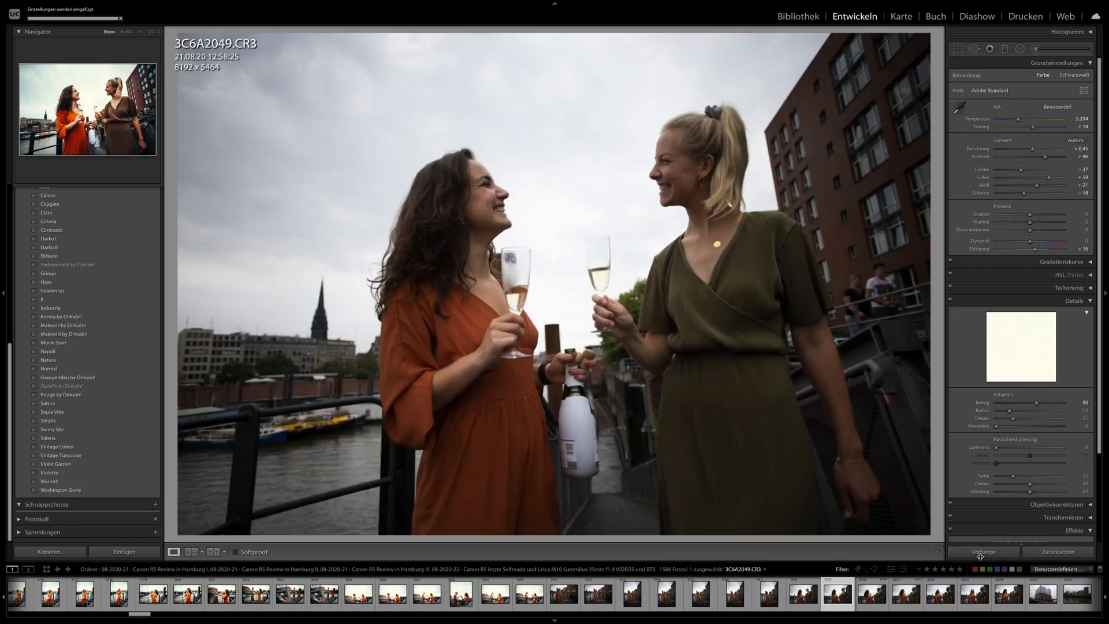
- Apply the toast photo's settings to 3C6A2058.CR3 and raise its exposure to +1.00
{"action": "scroll", "coordinate": [897, 610], "scroll_direction": "down", "scroll_amount": 4}
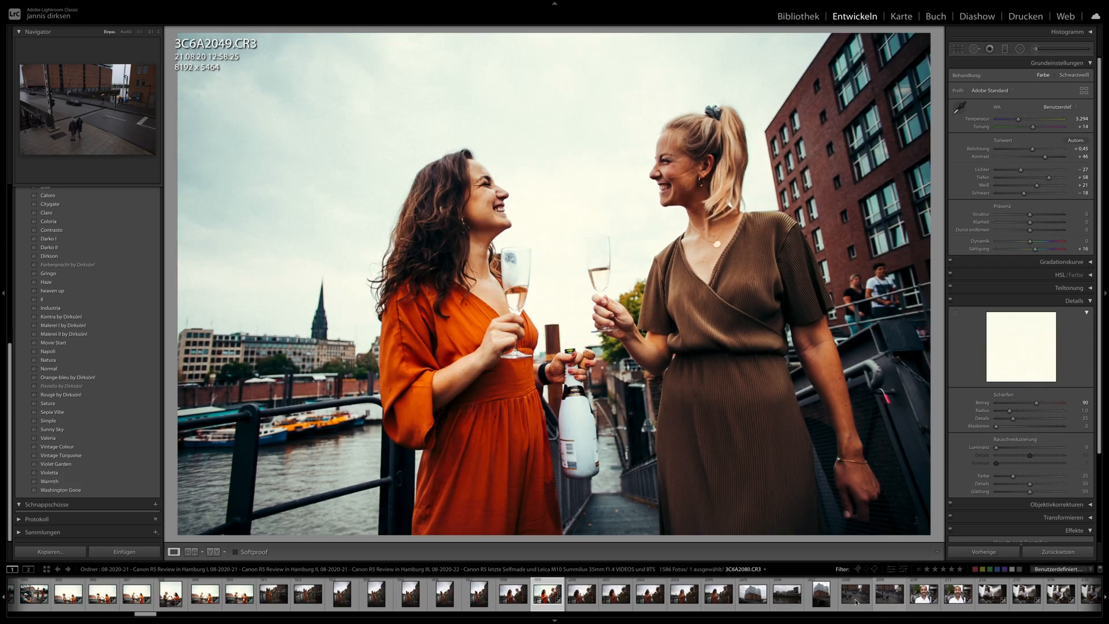
{"action": "left_click", "coordinate": [718, 599]}
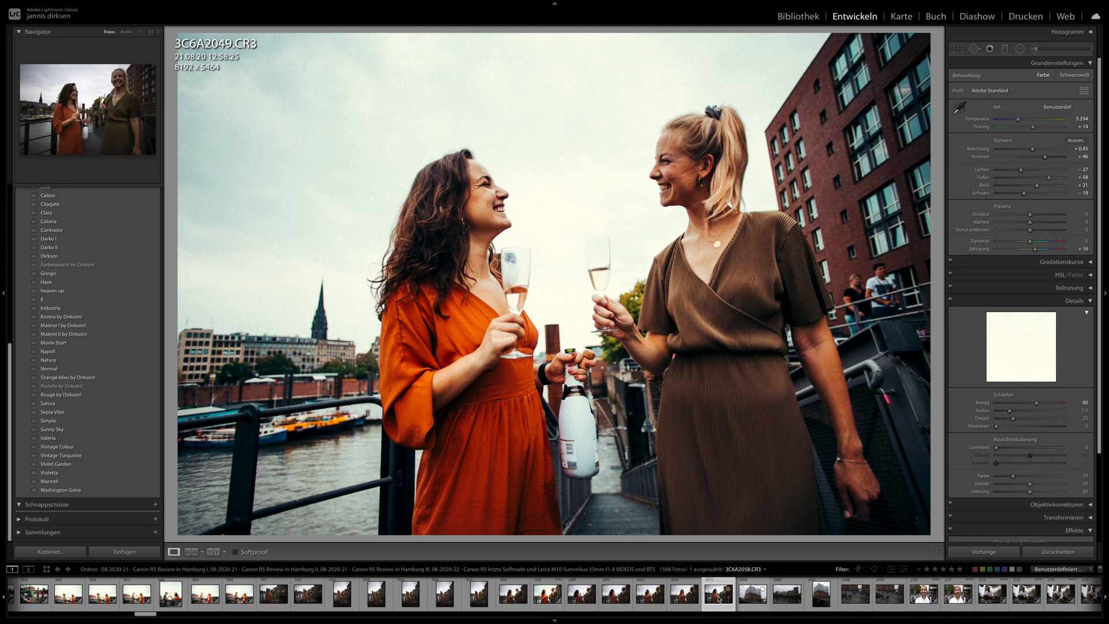
{"action": "left_click", "coordinate": [1008, 551]}
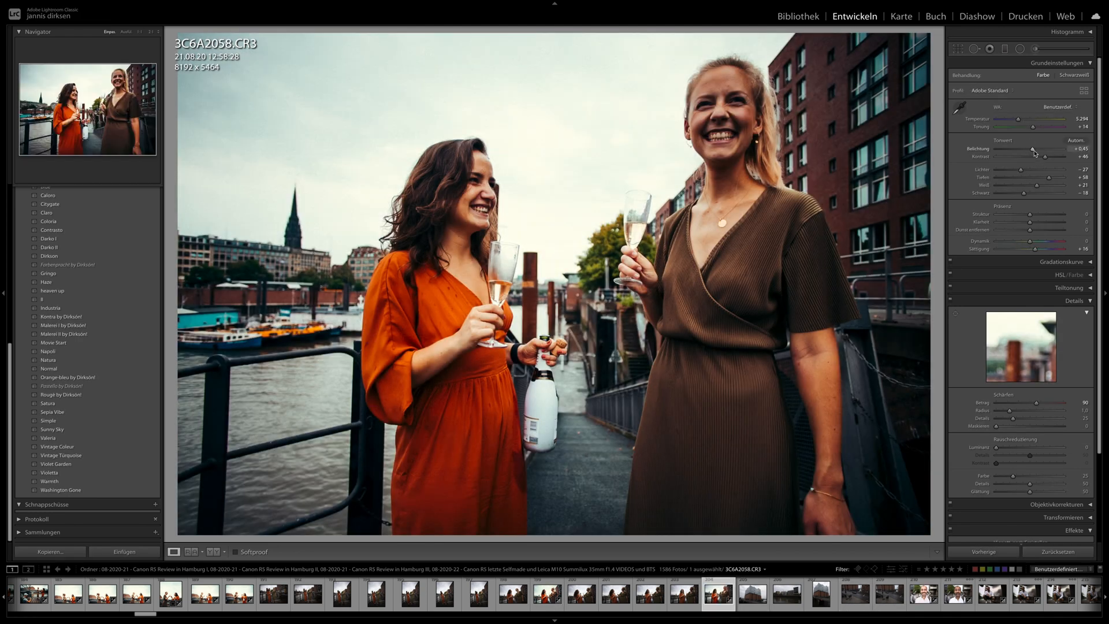
{"action": "left_click_drag", "start_coordinate": [1034, 151], "coordinate": [1038, 151]}
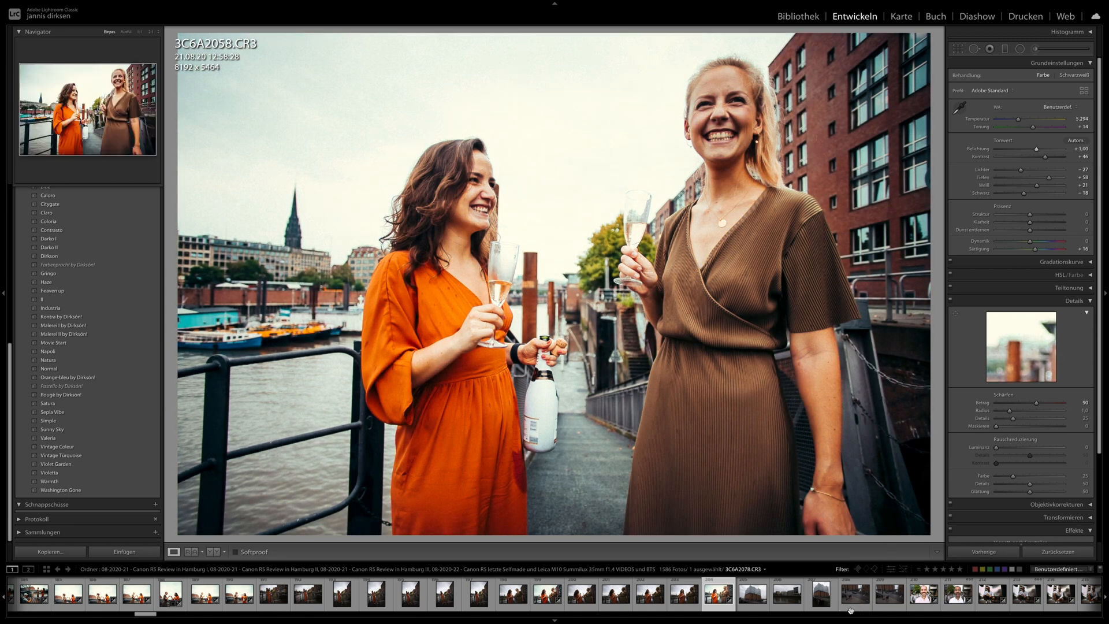
- Review 3C6A2100.CR3 and 3C6A2120.CR3 of the crouching man, then raise the exposure of 3C6A2141.CR3 slightly
{"action": "scroll", "coordinate": [832, 601], "scroll_direction": "down", "scroll_amount": 3}
{"action": "left_click", "coordinate": [803, 600]}
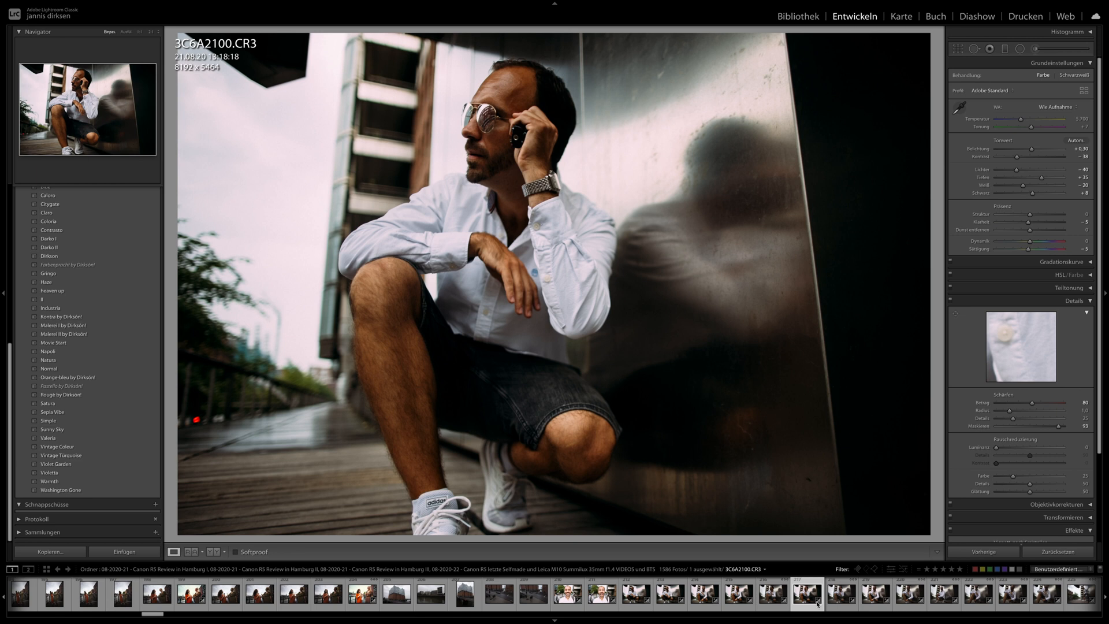
{"action": "scroll", "coordinate": [816, 606], "scroll_direction": "down", "scroll_amount": 3}
{"action": "left_click", "coordinate": [716, 594]}
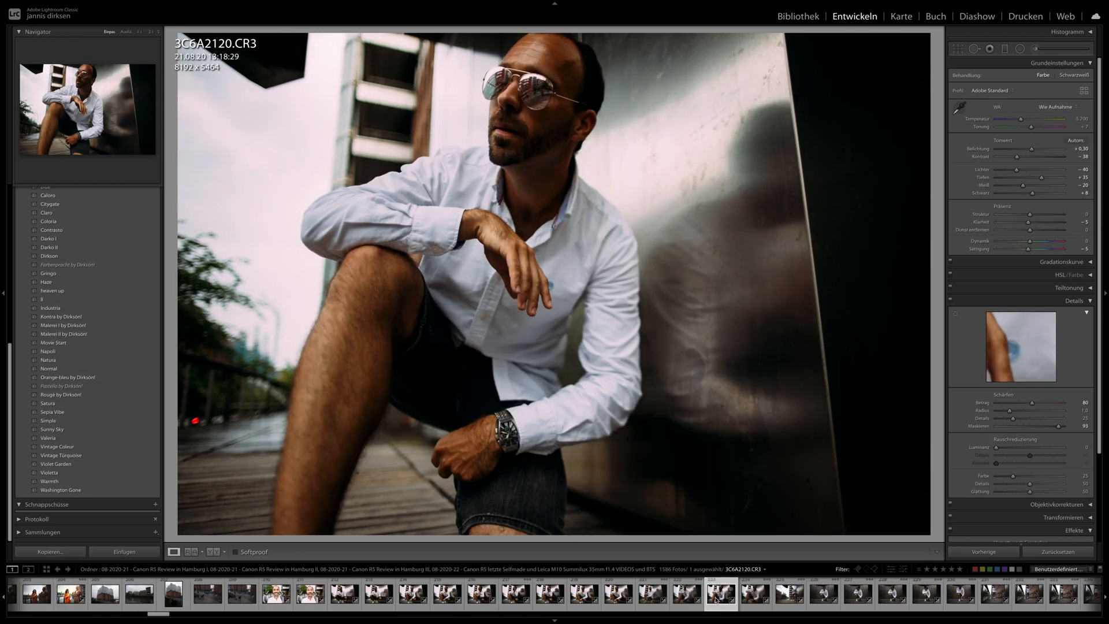
{"action": "scroll", "coordinate": [716, 601], "scroll_direction": "down", "scroll_amount": 3}
{"action": "left_click", "coordinate": [678, 594]}
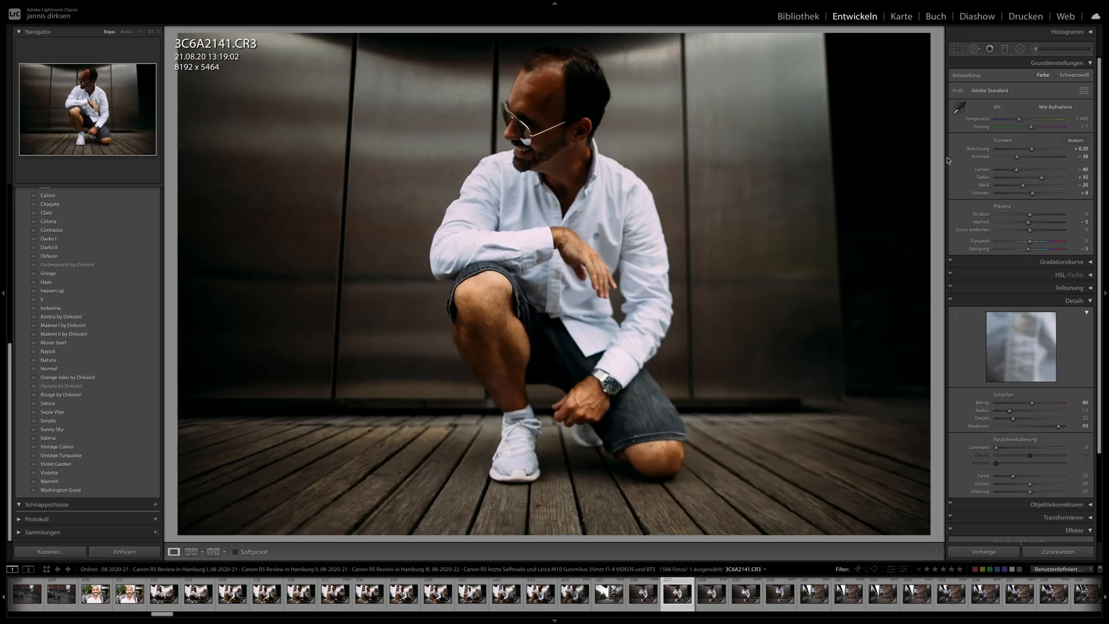
{"action": "left_click_drag", "start_coordinate": [1032, 152], "coordinate": [1034, 151]}
- Look through the white-shirt man's photos from 3C6A2148.CR3 to 3C6A2254.CR3 and the cap portrait 3C6A2287.CR3
{"action": "left_click", "coordinate": [778, 600]}
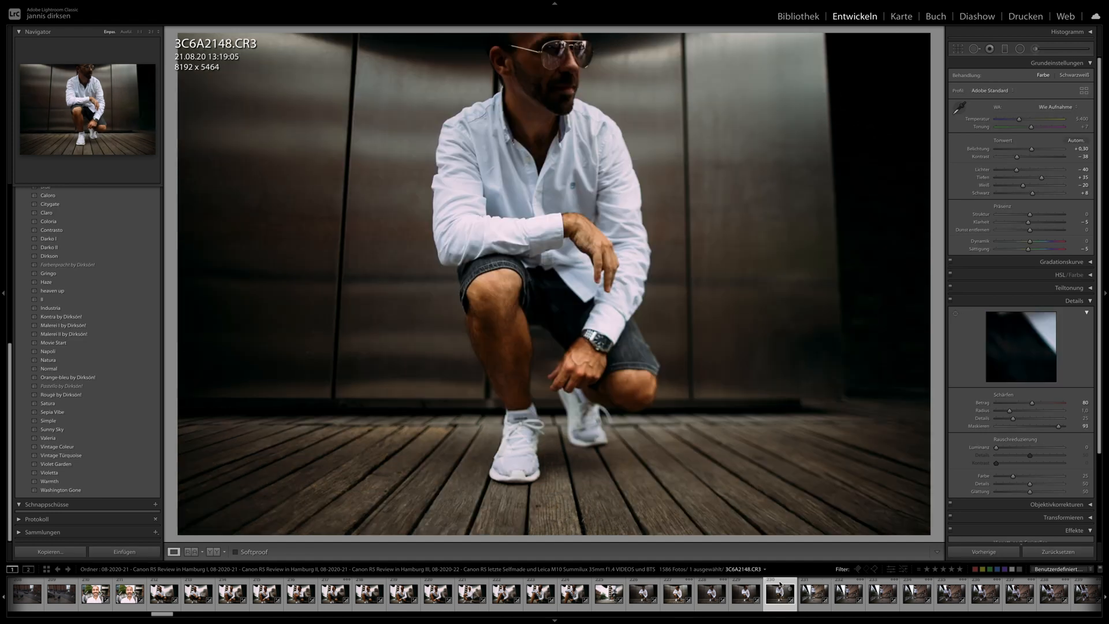
{"action": "left_click", "coordinate": [812, 593]}
{"action": "scroll", "coordinate": [811, 594], "scroll_direction": "right", "scroll_amount": 5}
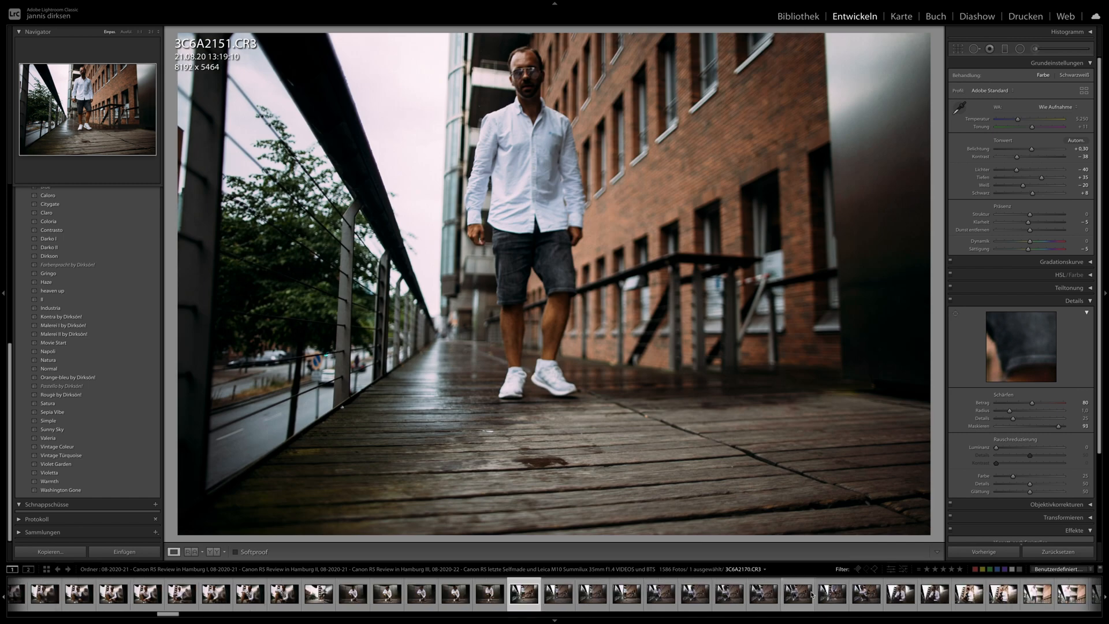
{"action": "left_click", "coordinate": [799, 595]}
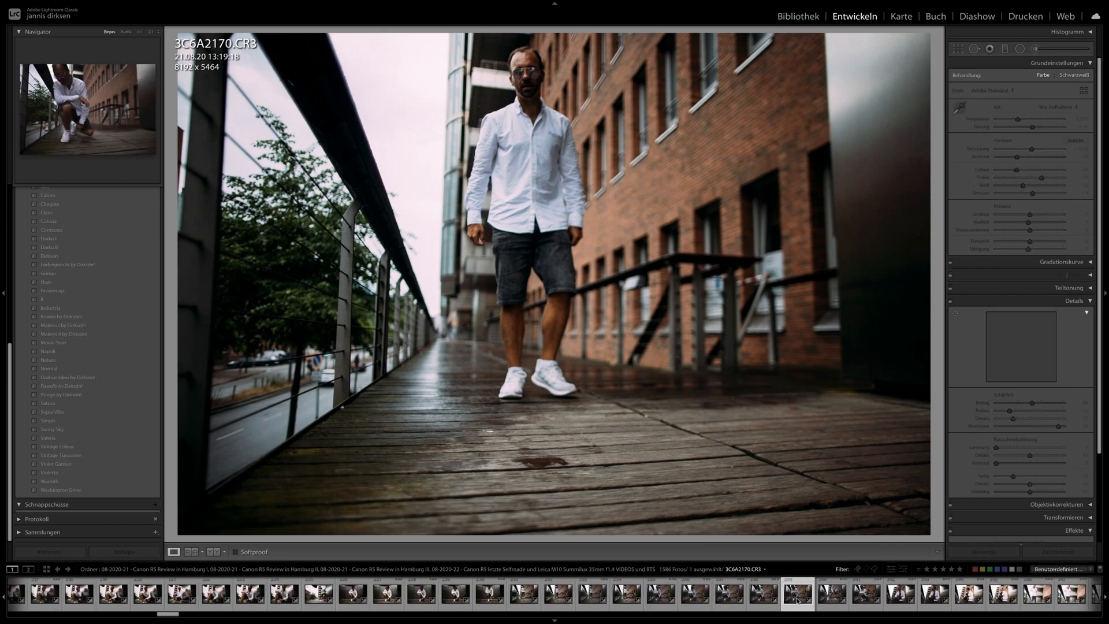
{"action": "scroll", "coordinate": [802, 598], "scroll_direction": "right", "scroll_amount": 5}
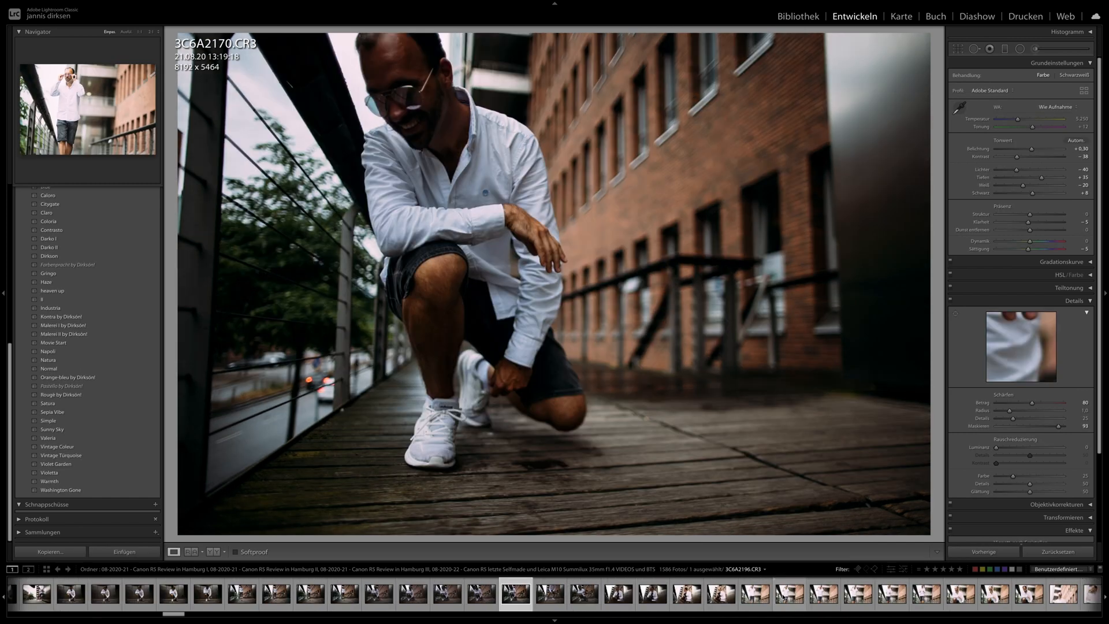
{"action": "left_click", "coordinate": [787, 595]}
{"action": "scroll", "coordinate": [786, 600], "scroll_direction": "right", "scroll_amount": 5}
{"action": "left_click", "coordinate": [787, 594]}
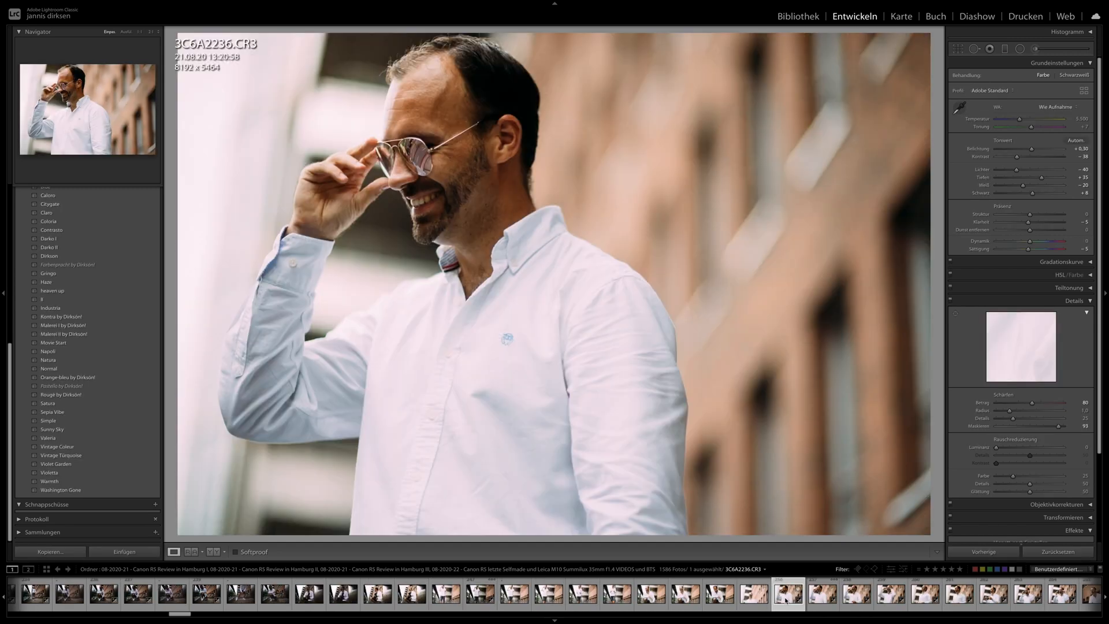
{"action": "scroll", "coordinate": [787, 599], "scroll_direction": "right", "scroll_amount": 5}
{"action": "left_click", "coordinate": [781, 596]}
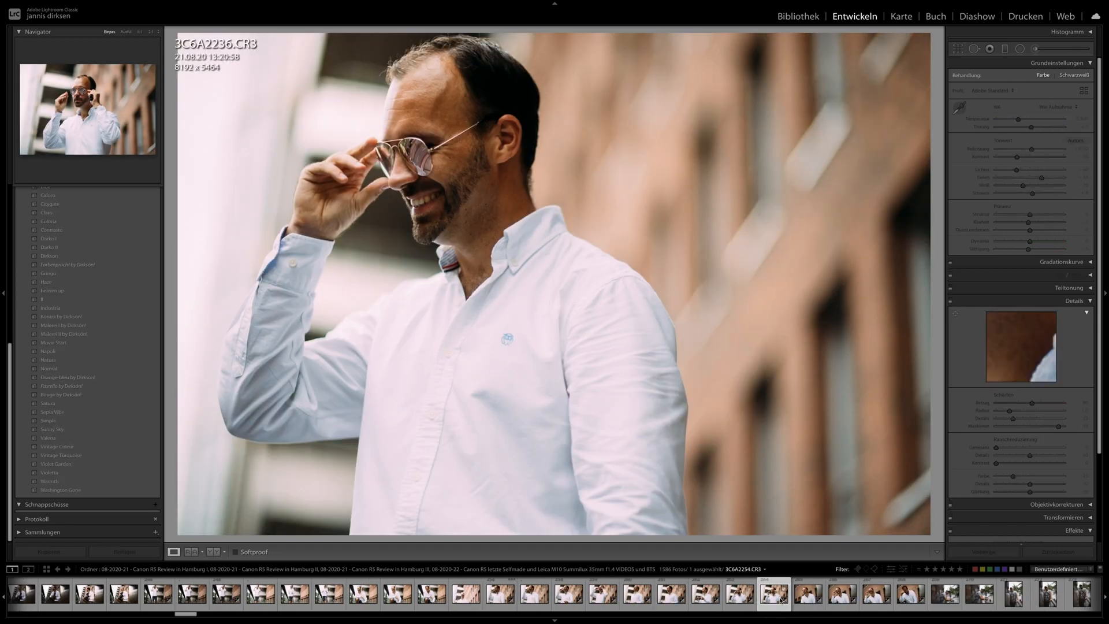
{"action": "scroll", "coordinate": [781, 600], "scroll_direction": "right", "scroll_amount": 5}
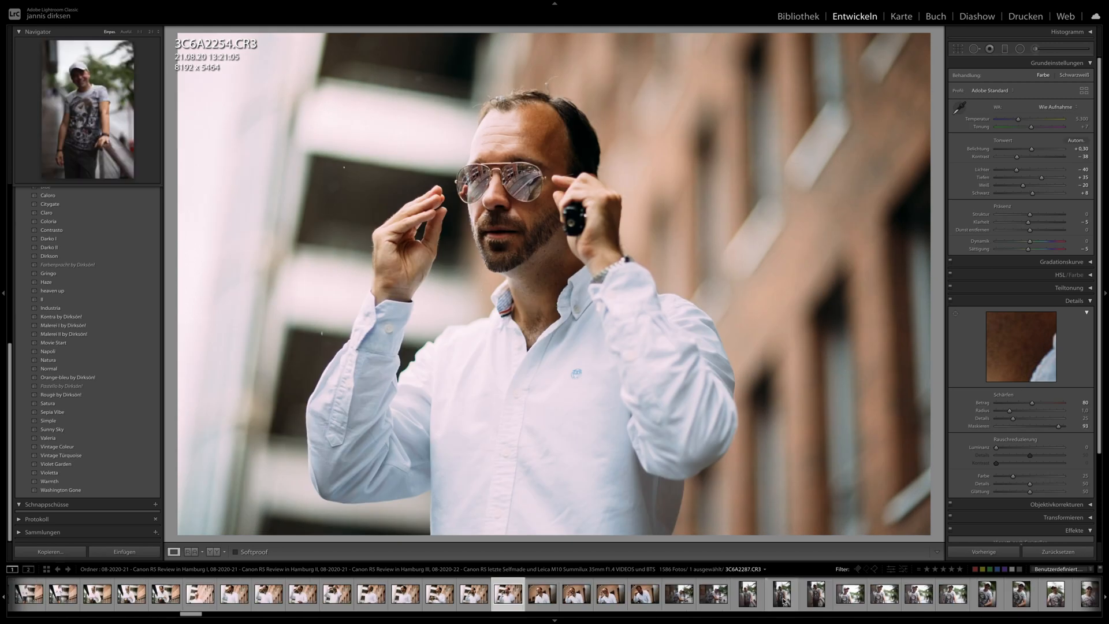
{"action": "left_click", "coordinate": [781, 596]}
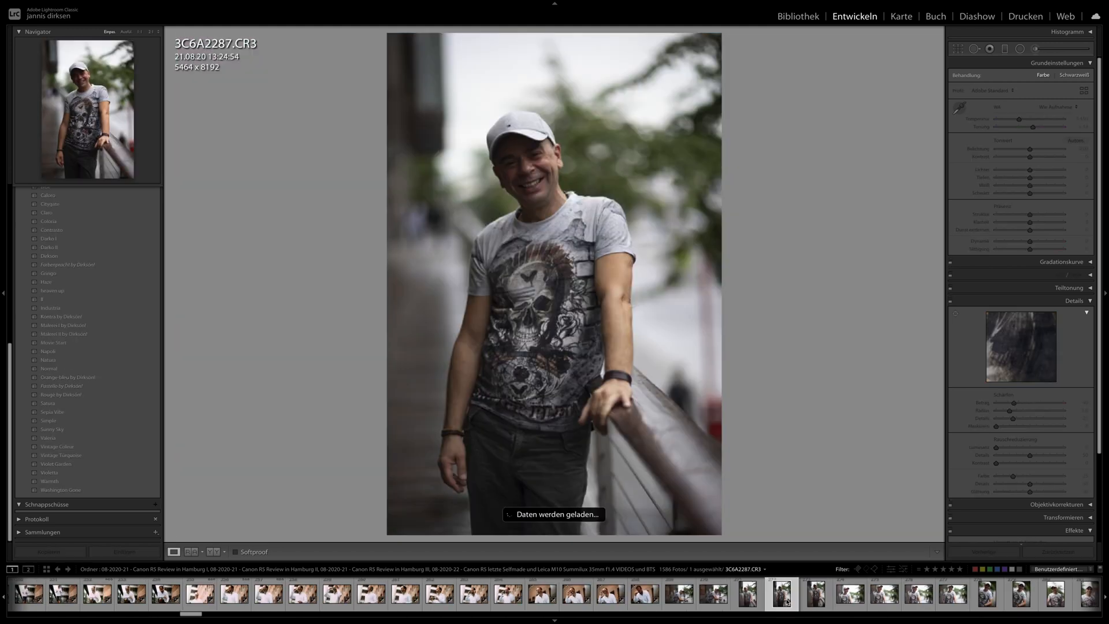
- Apply the Movie Start preset to 3C6A2453.CR3, the upright photo of the seated man embraced by a woman
{"action": "scroll", "coordinate": [782, 599], "scroll_direction": "right", "scroll_amount": 10}
{"action": "scroll", "coordinate": [784, 600], "scroll_direction": "right", "scroll_amount": 8}
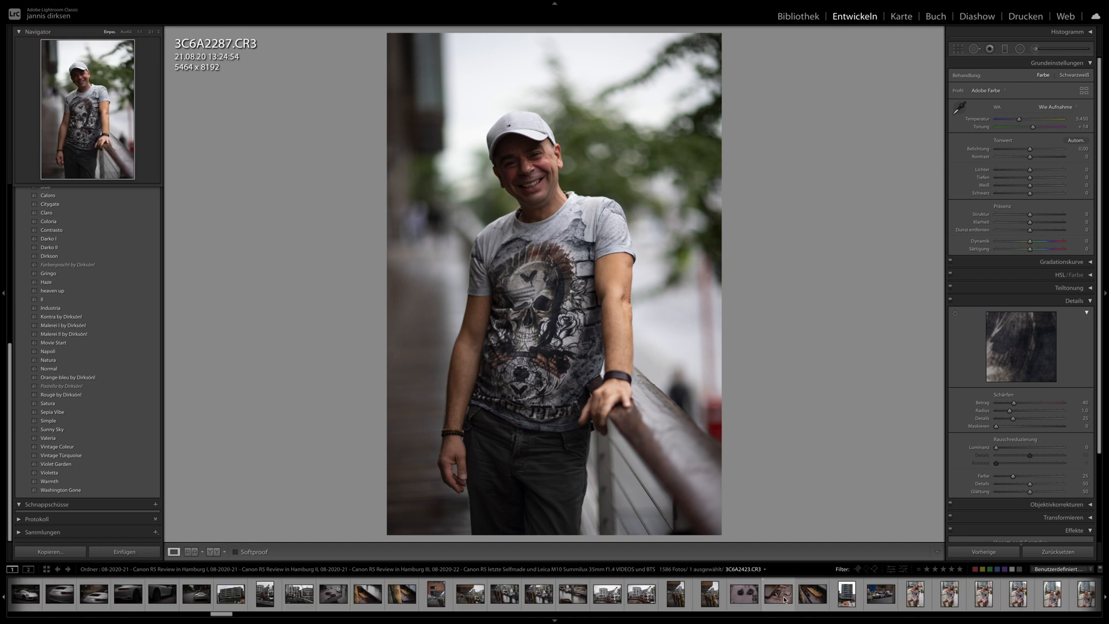
{"action": "left_click", "coordinate": [786, 599]}
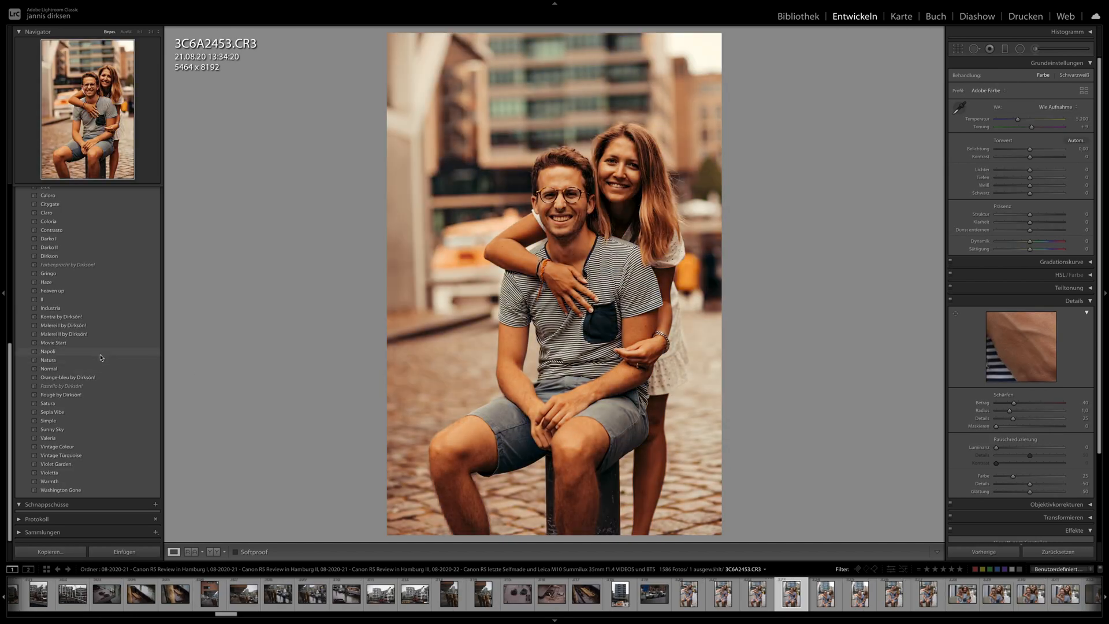
{"action": "left_click", "coordinate": [99, 344]}
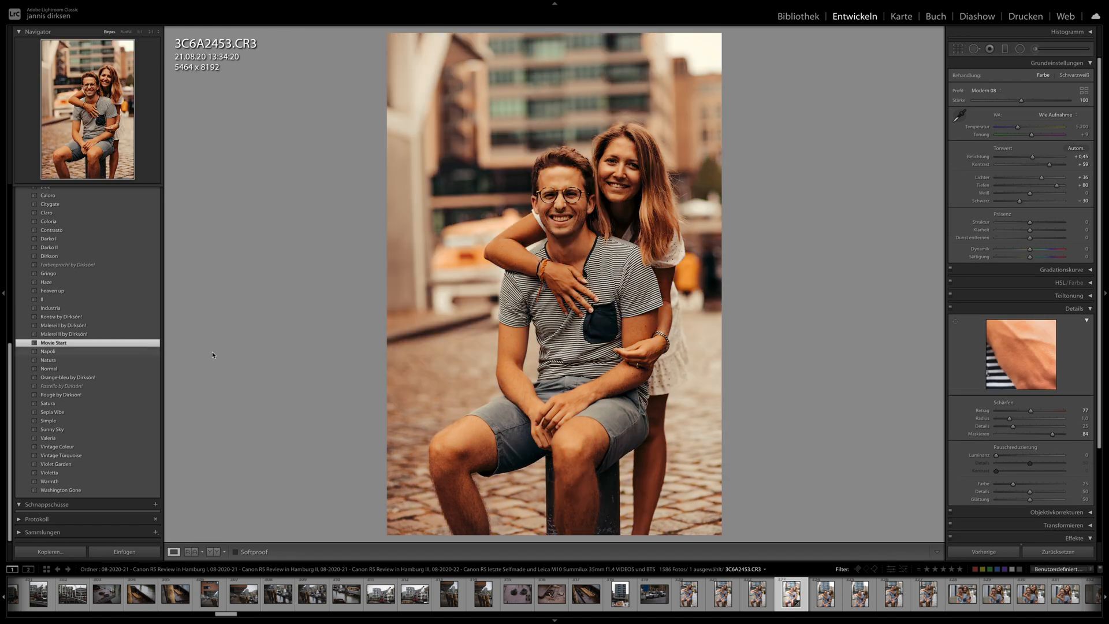
- Select the 36-photo couple series starting at 3C6A2453.CR3 and synchronize that photo's develop settings across it
{"action": "scroll", "coordinate": [1010, 595], "scroll_direction": "down", "scroll_amount": 10}
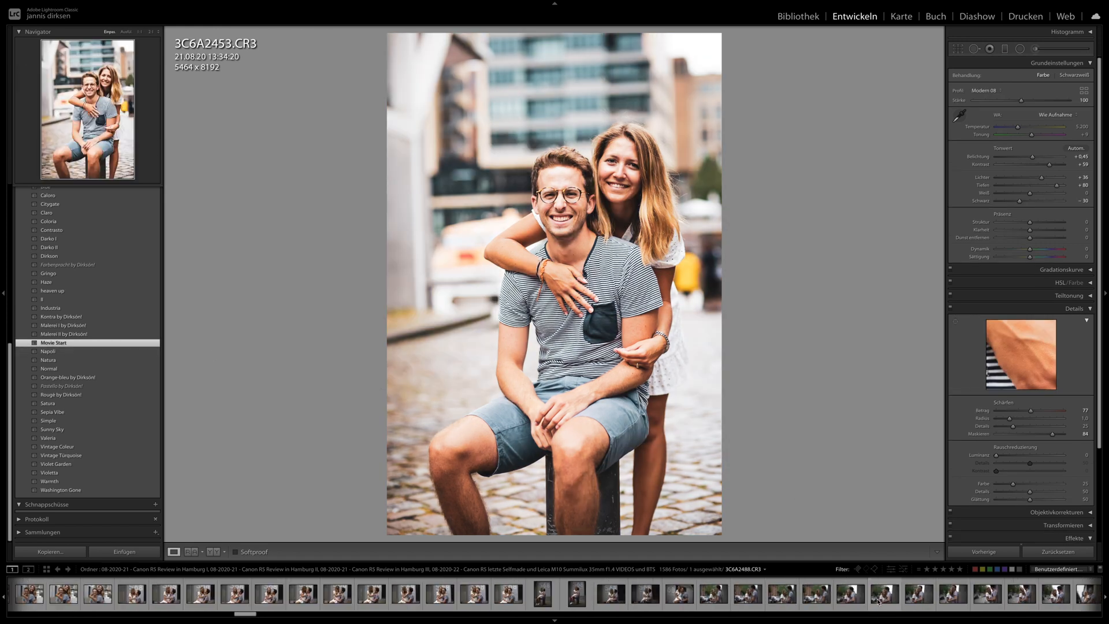
{"action": "left_click", "coordinate": [1010, 595], "text": "shift"}
{"action": "left_click", "coordinate": [983, 552]}
- Check the synchronized look on the couple photos from 3C6A2461.CR3 through 3C6A2493.CR3
{"action": "scroll", "coordinate": [542, 595], "scroll_direction": "up", "scroll_amount": 10}
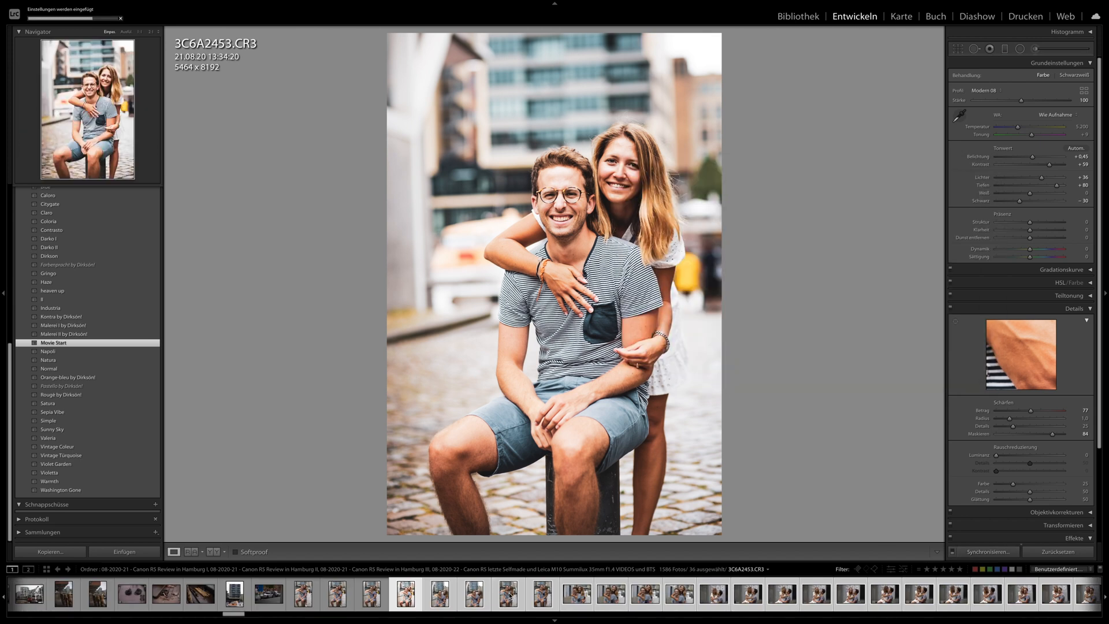
{"action": "left_click", "coordinate": [544, 599]}
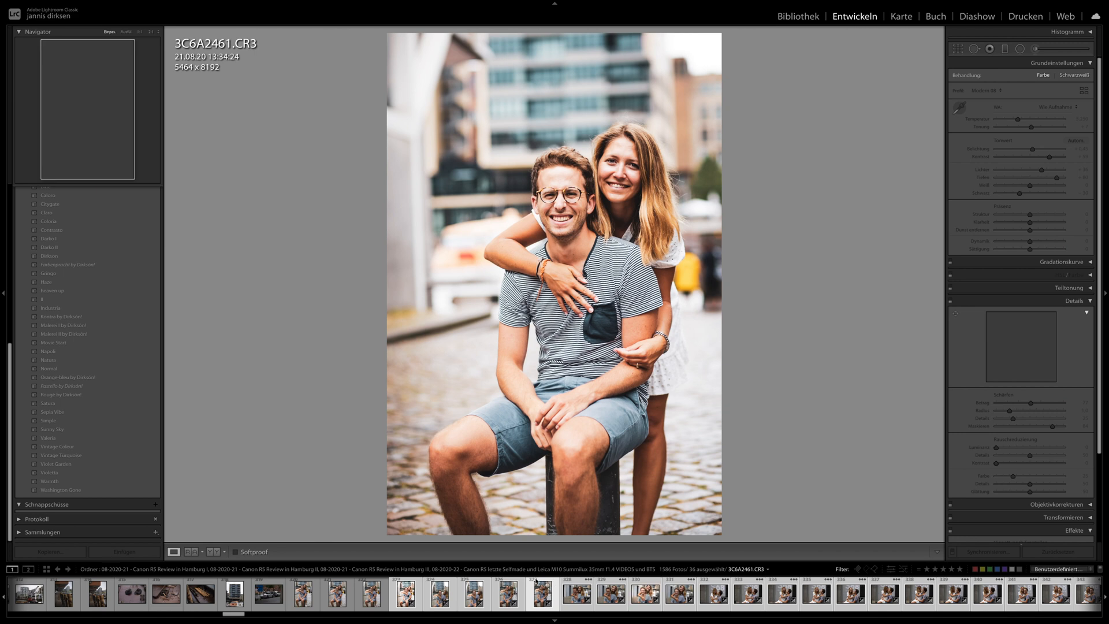
{"action": "left_click", "coordinate": [710, 596]}
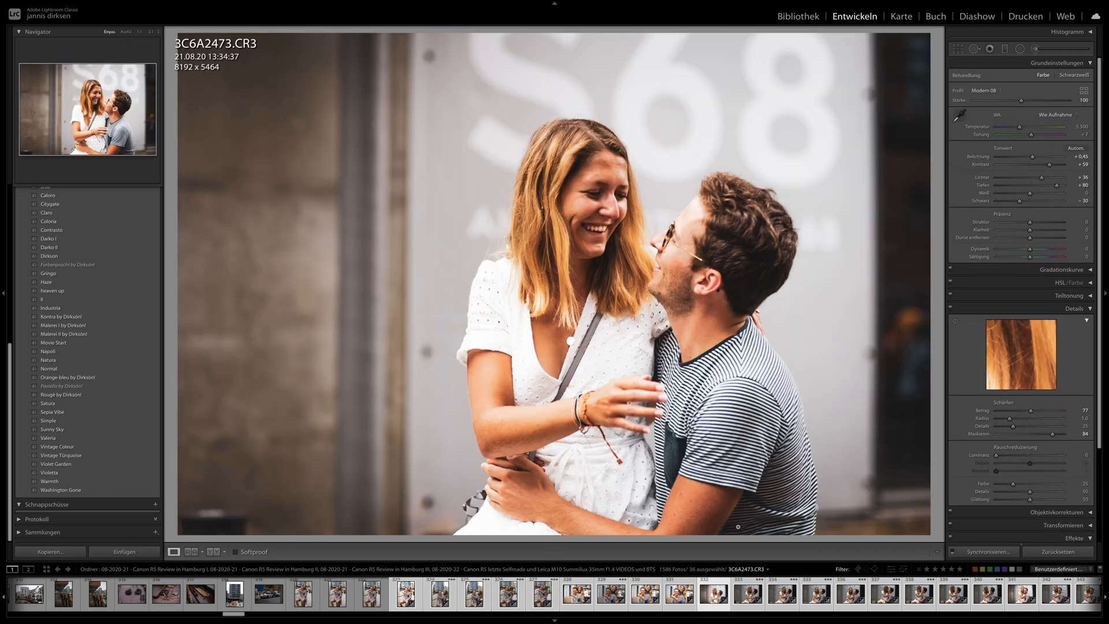
{"action": "left_click", "coordinate": [748, 594]}
{"action": "scroll", "coordinate": [757, 598], "scroll_direction": "down", "scroll_amount": 3}
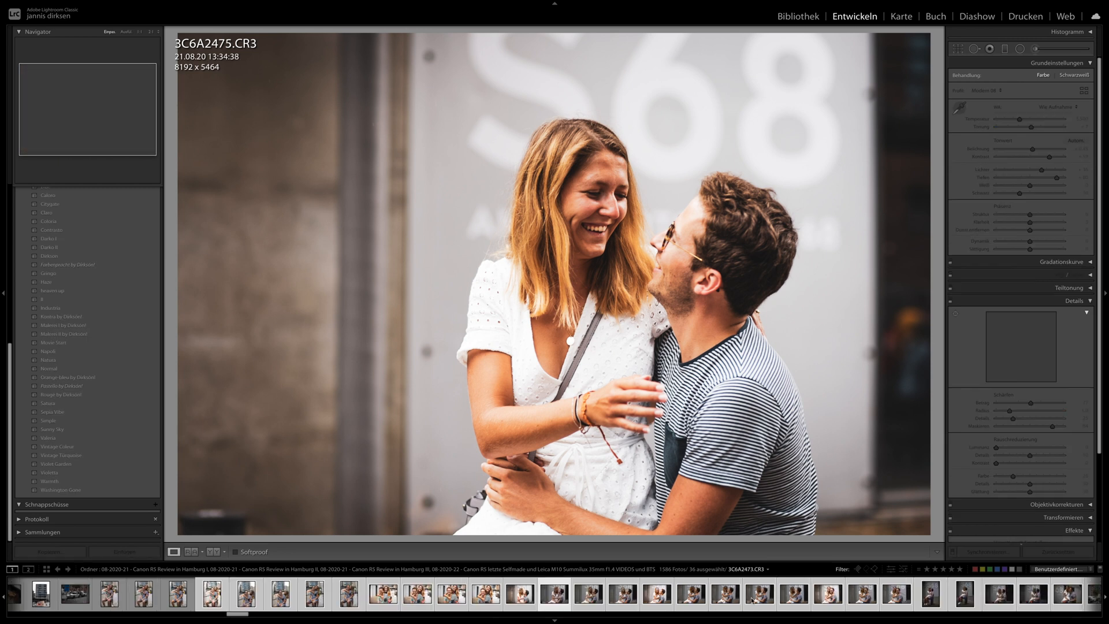
{"action": "left_click", "coordinate": [761, 604]}
{"action": "left_click", "coordinate": [823, 603]}
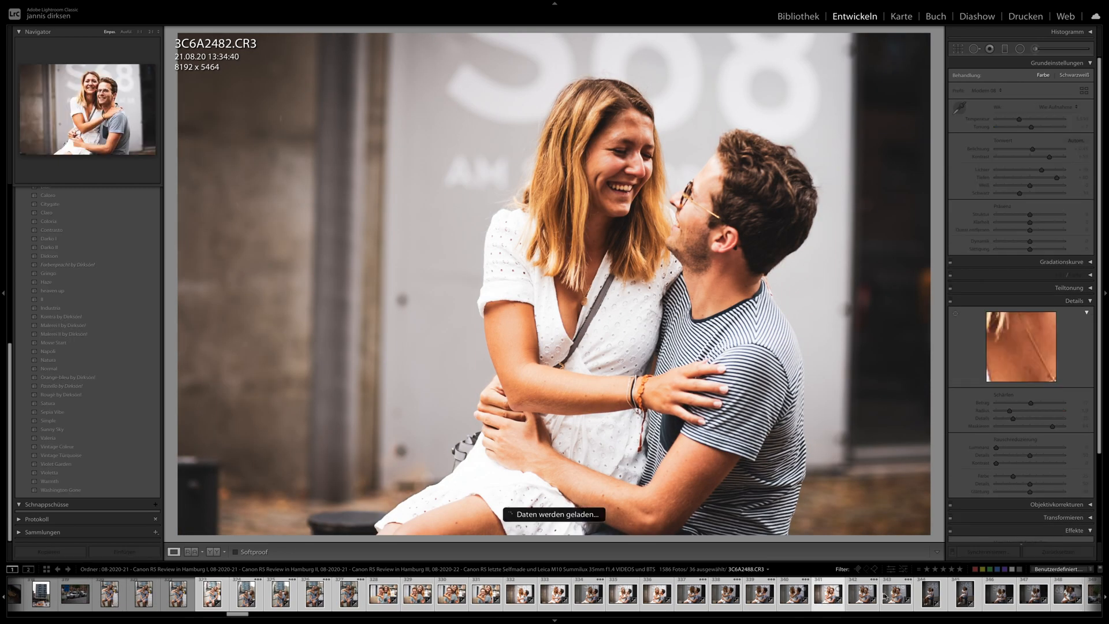
{"action": "left_click", "coordinate": [893, 600]}
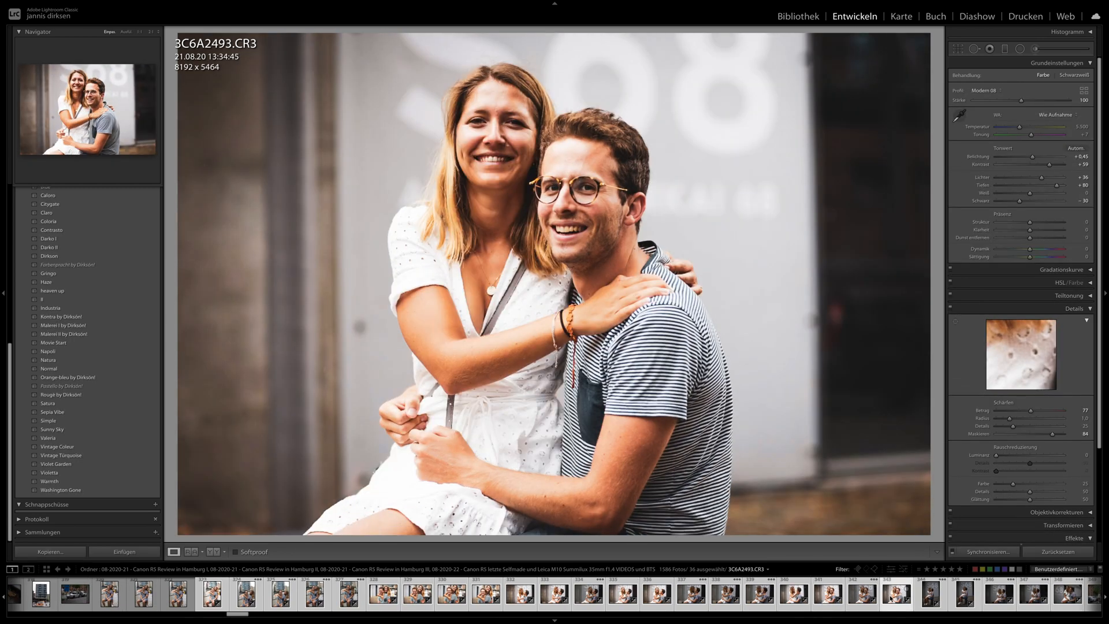
- Check the synchronized look on the kissing photo 3C6A2512.CR3 and the pillar photos 3C6A2529.CR3 and 3C6A2540.CR3
{"action": "scroll", "coordinate": [891, 600], "scroll_direction": "down", "scroll_amount": 2}
{"action": "scroll", "coordinate": [891, 600], "scroll_direction": "down", "scroll_amount": 2}
{"action": "left_click", "coordinate": [854, 598]}
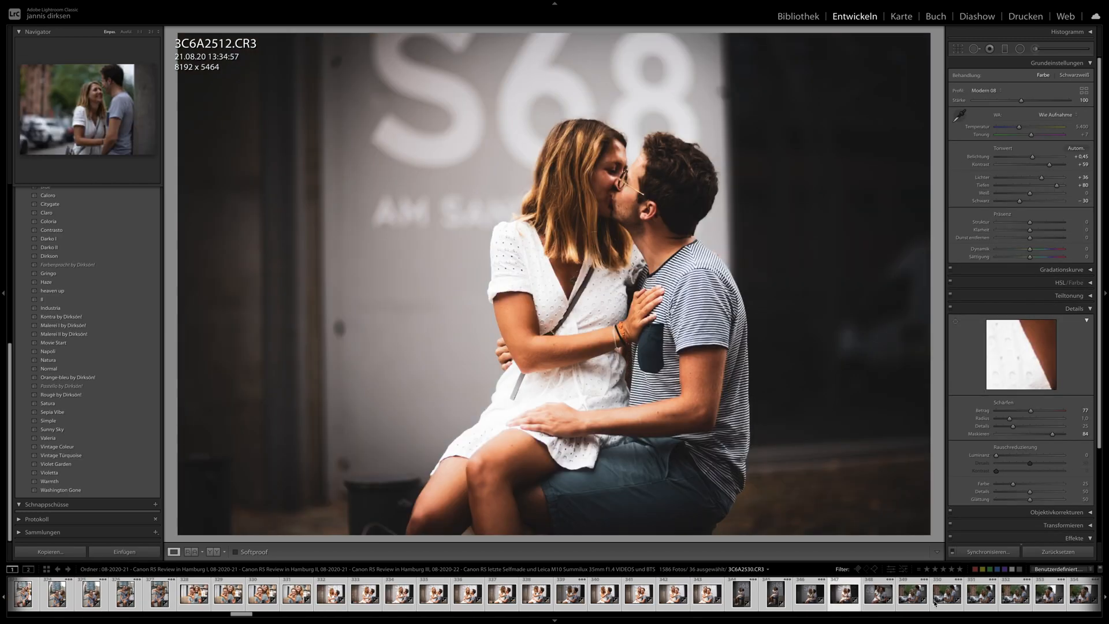
{"action": "left_click", "coordinate": [913, 600]}
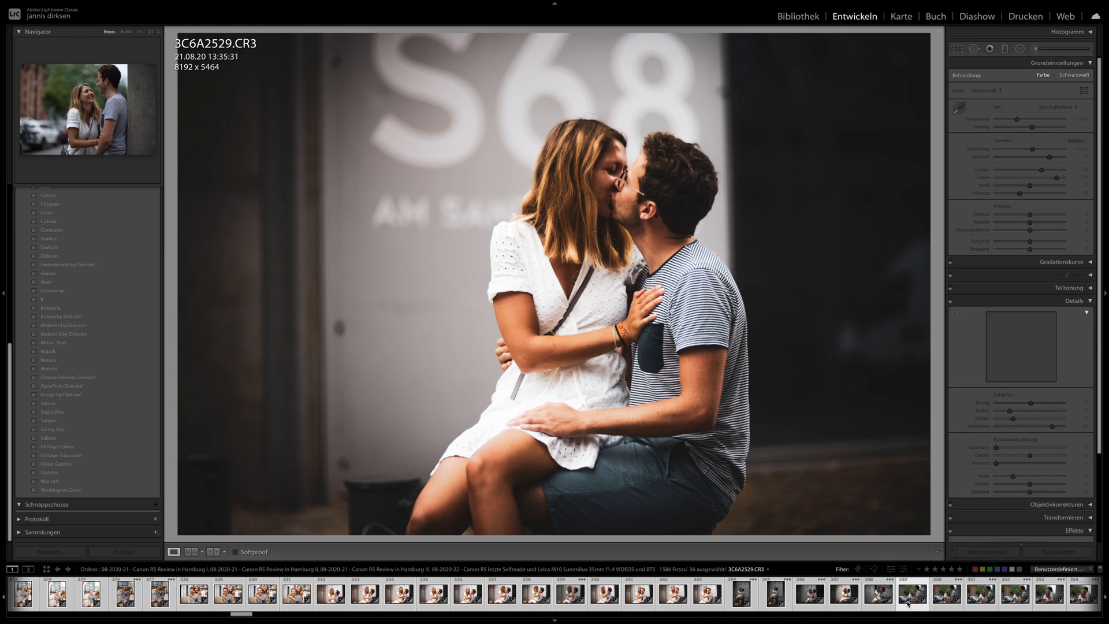
{"action": "scroll", "coordinate": [905, 600], "scroll_direction": "down", "scroll_amount": 3}
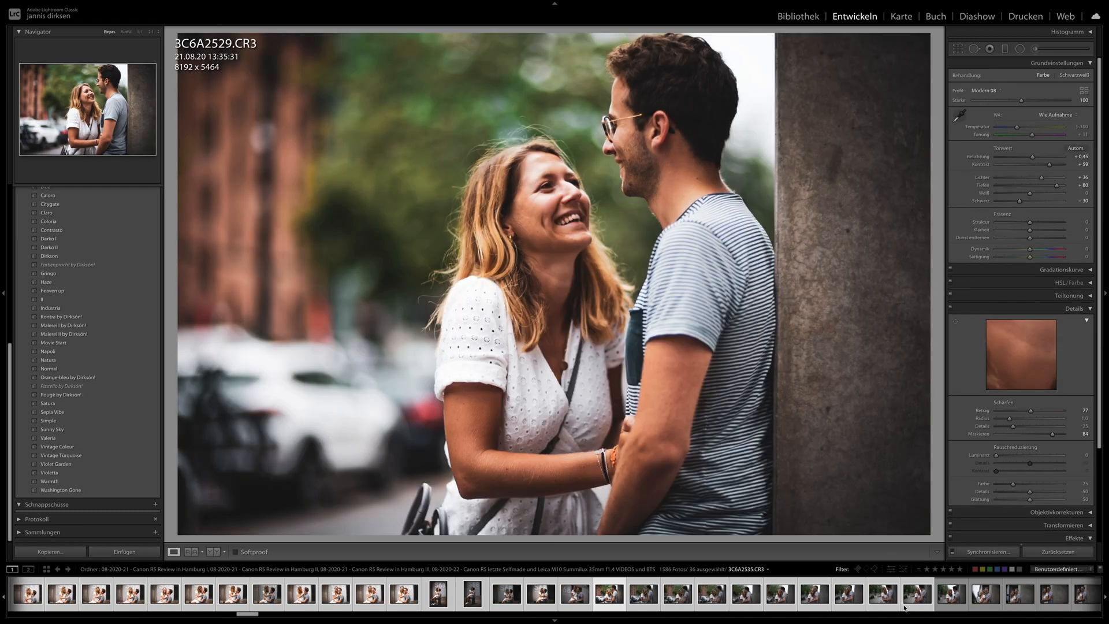
{"action": "left_click", "coordinate": [814, 597]}
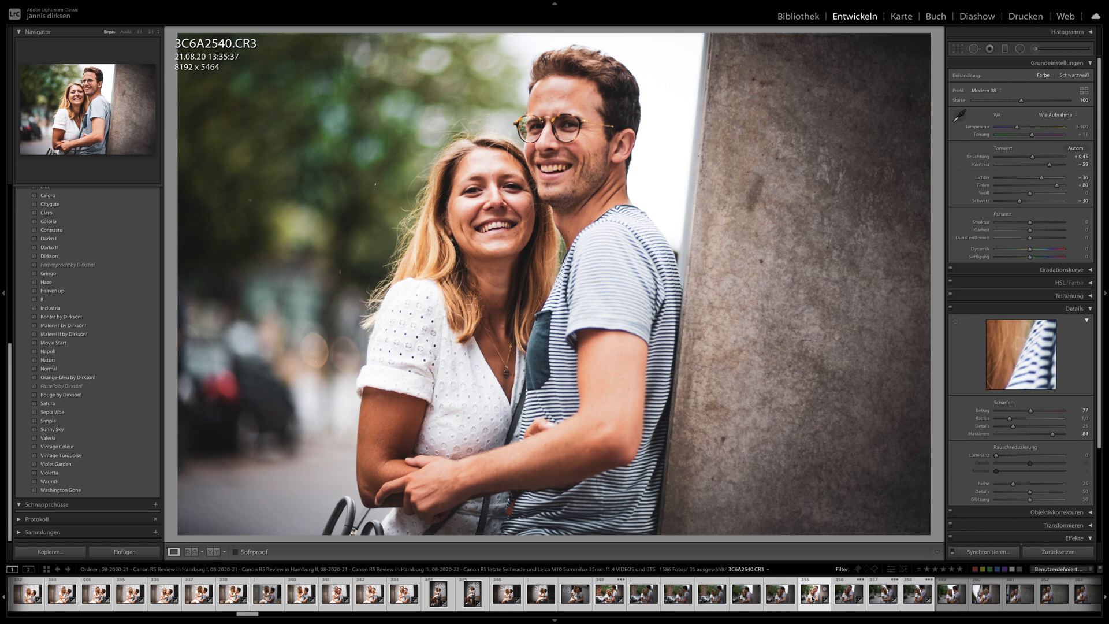
{"action": "left_click", "coordinate": [882, 595]}
- Apply the couple series' develop settings to 3C6A2568.CR3 and set its exposure to +0.70
{"action": "scroll", "coordinate": [881, 596], "scroll_direction": "down", "scroll_amount": 3}
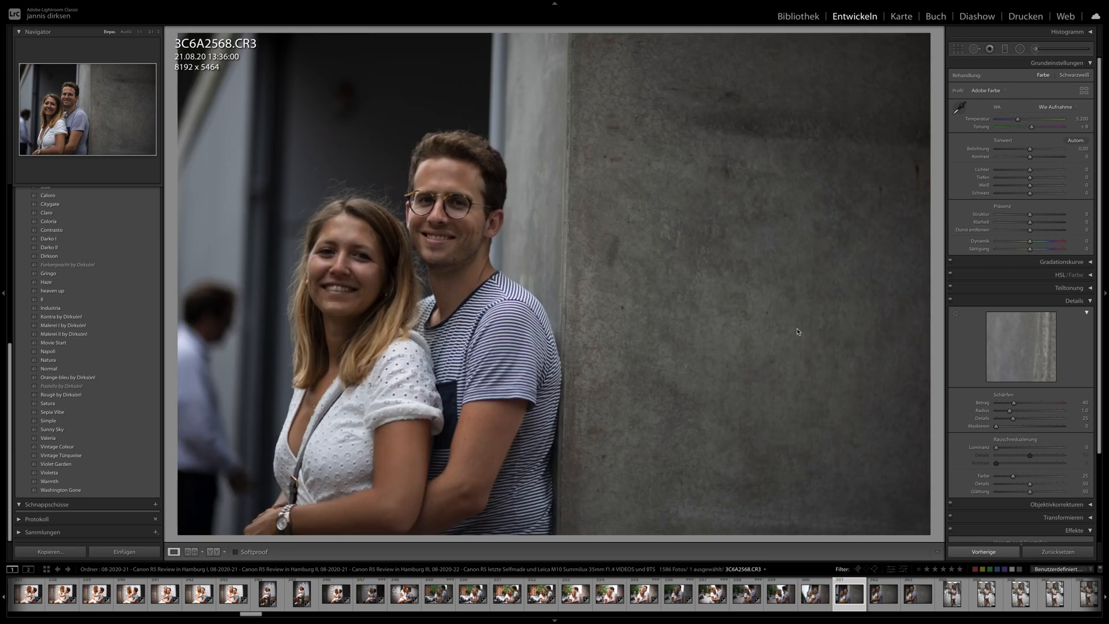
{"action": "key", "text": "ctrl+shift+v"}
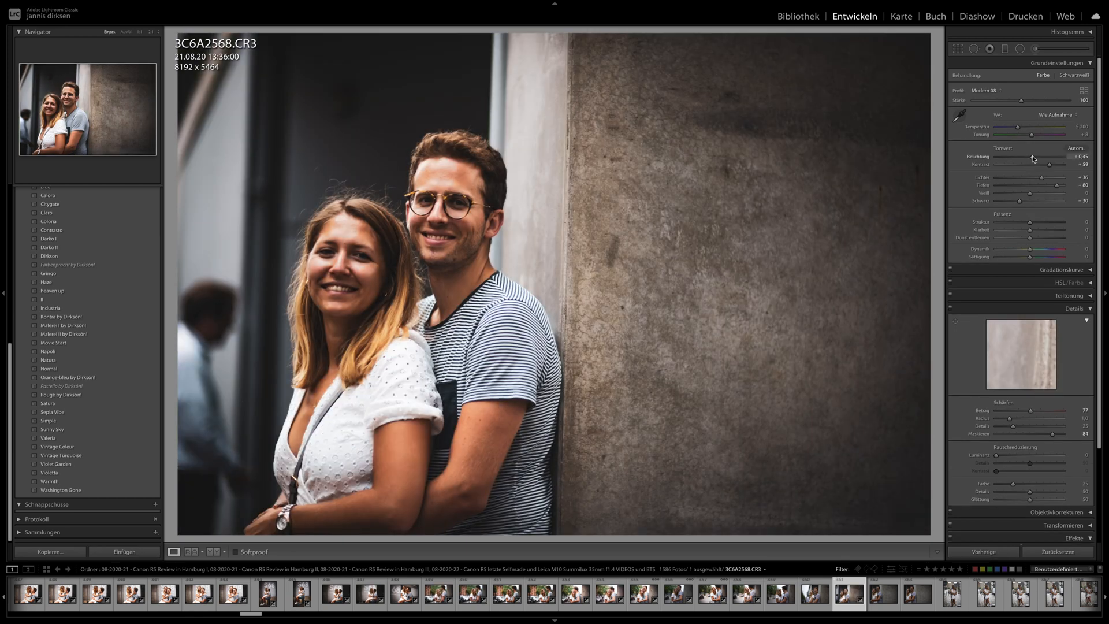
{"action": "left_click_drag", "start_coordinate": [1032, 159], "coordinate": [1038, 155]}
- Apply the settings of 3C6A2568.CR3 to 3C6A2573.CR3 and raise its exposure to +1.05
{"action": "left_click", "coordinate": [910, 595]}
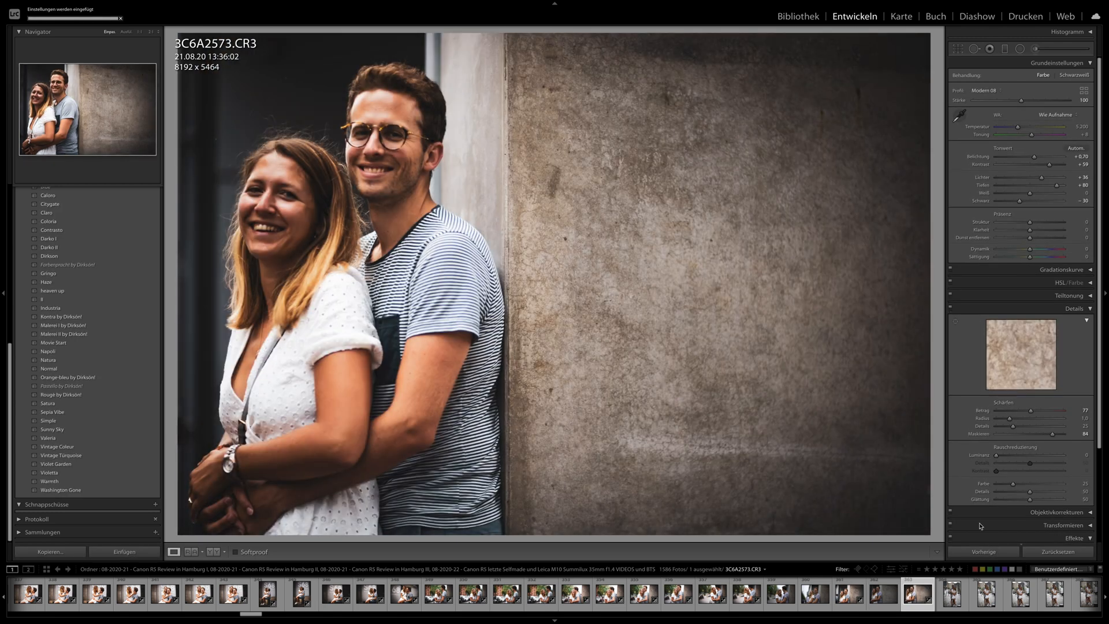
{"action": "left_click_drag", "start_coordinate": [1036, 160], "coordinate": [1037, 159]}
- Apply the Sepia Vibe preset to 3C6A2588.CR3, the upright photo of the couple standing on cobblestones
{"action": "scroll", "coordinate": [849, 595], "scroll_direction": "down", "scroll_amount": 3}
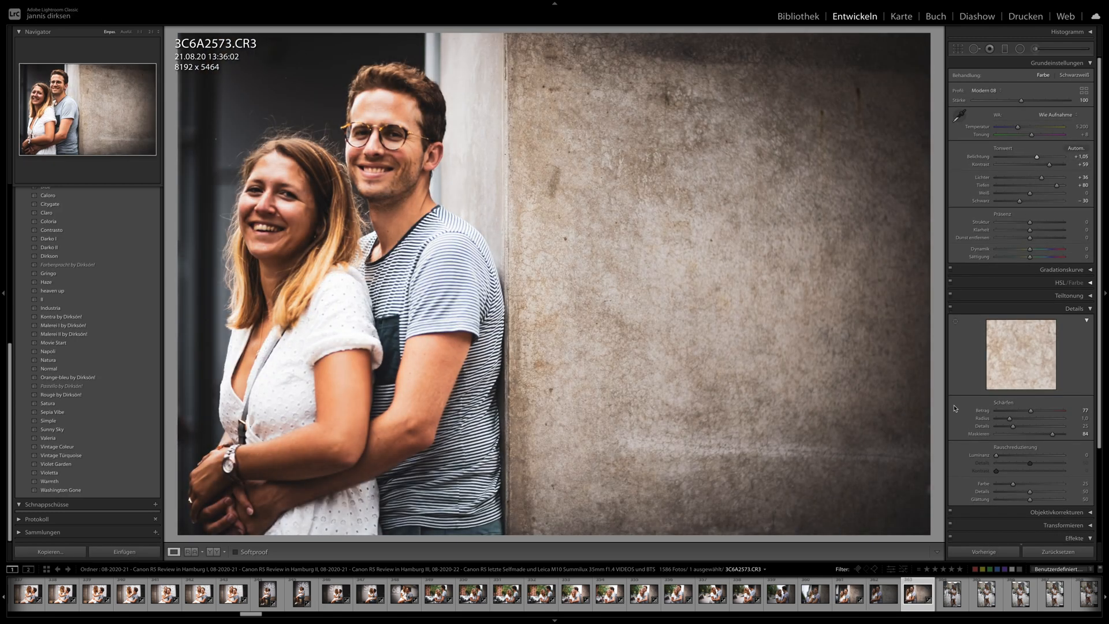
{"action": "left_click", "coordinate": [848, 595]}
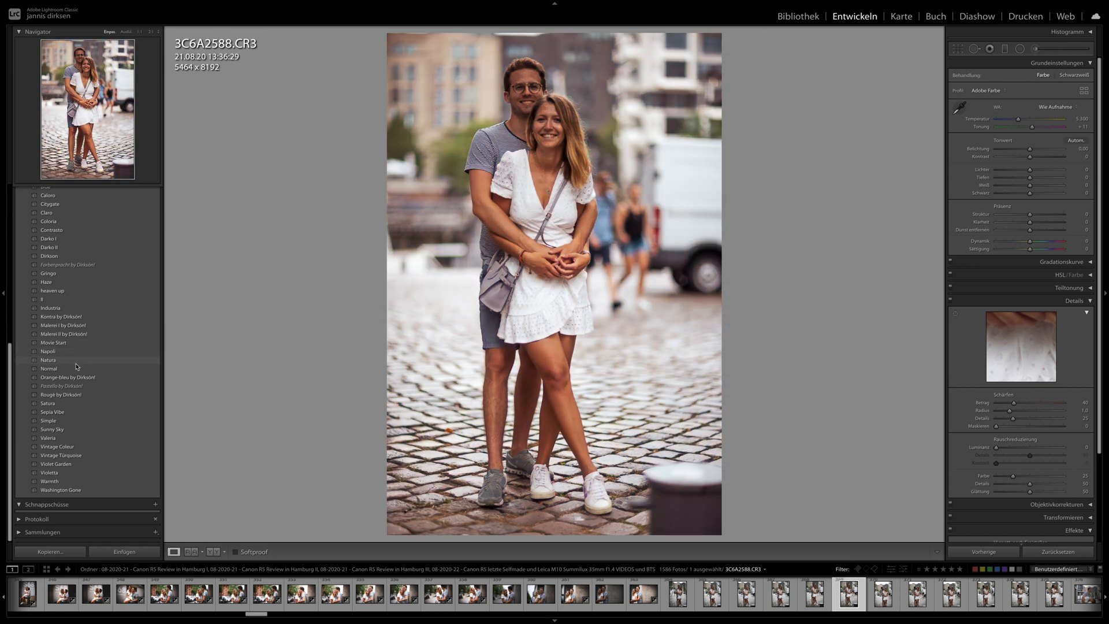
{"action": "left_click", "coordinate": [64, 412]}
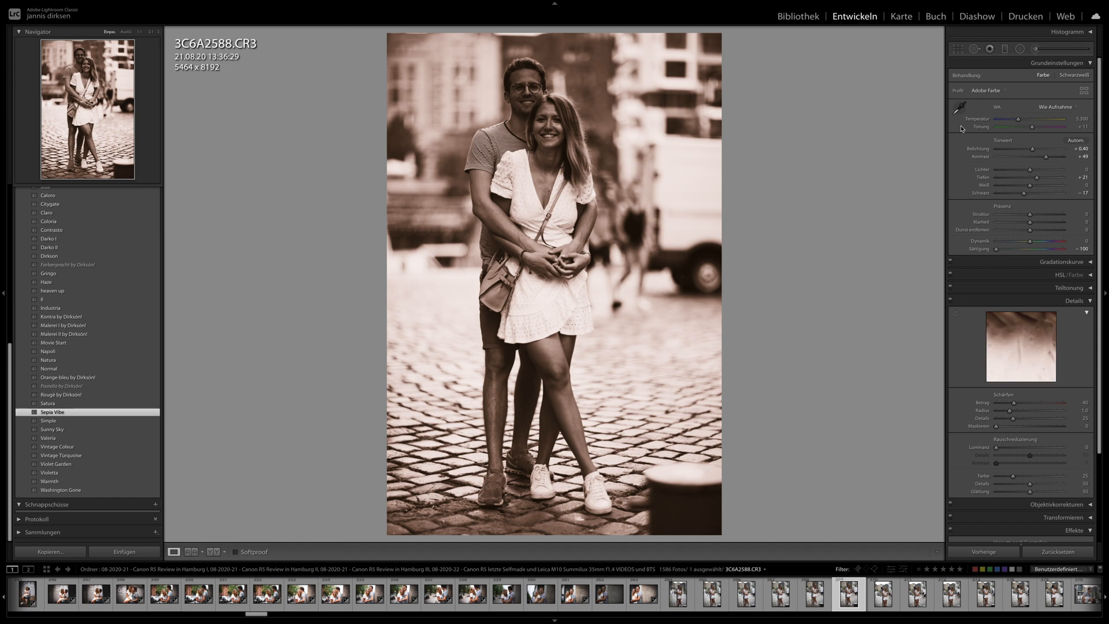
- Set the exposure of 3C6A2588.CR3 to +1.30 and apply its settings to the next couple photo, 3C6A2597.CR3
{"action": "left_click_drag", "start_coordinate": [1044, 150], "coordinate": [1039, 150]}
{"action": "scroll", "coordinate": [876, 601], "scroll_direction": "down", "scroll_amount": 5}
{"action": "left_click", "coordinate": [875, 597]}
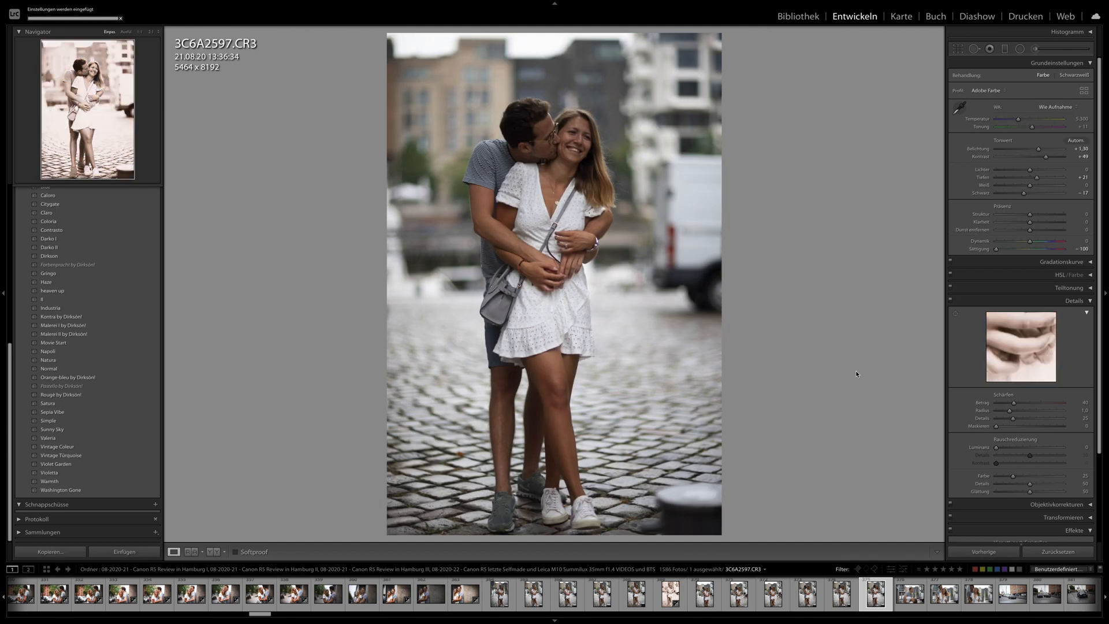
- Set the exposure of 3C6A2597.CR3 to +0.85 and apply its settings to the architecture photo 3C6A2625.CR3
{"action": "left_click_drag", "start_coordinate": [1039, 149], "coordinate": [1036, 150]}
{"action": "scroll", "coordinate": [875, 595], "scroll_direction": "down", "scroll_amount": 10}
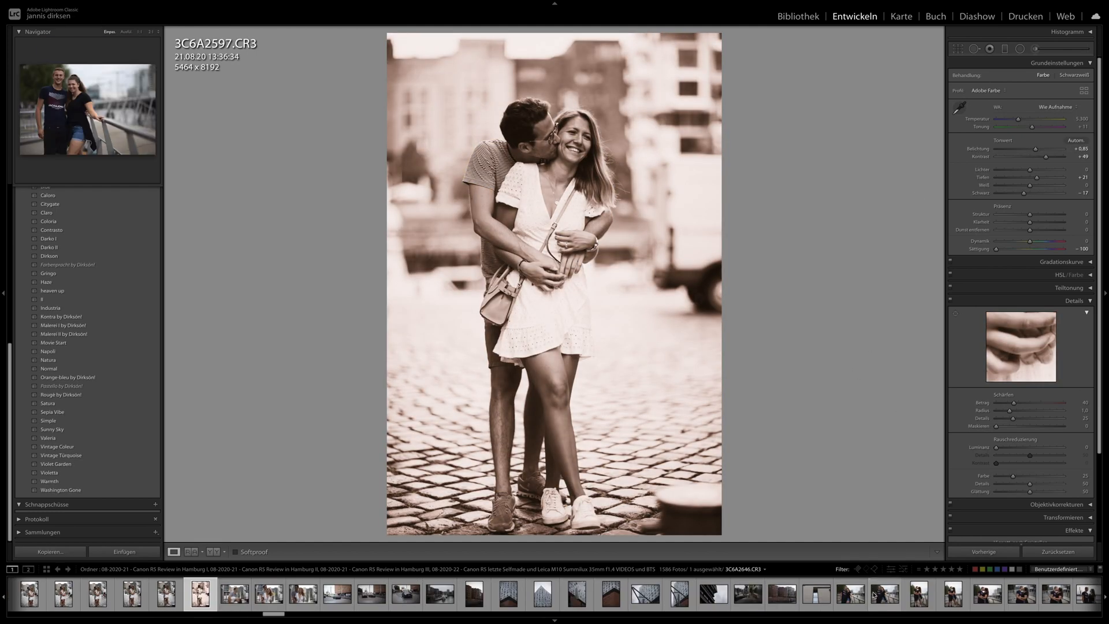
{"action": "left_click", "coordinate": [653, 603]}
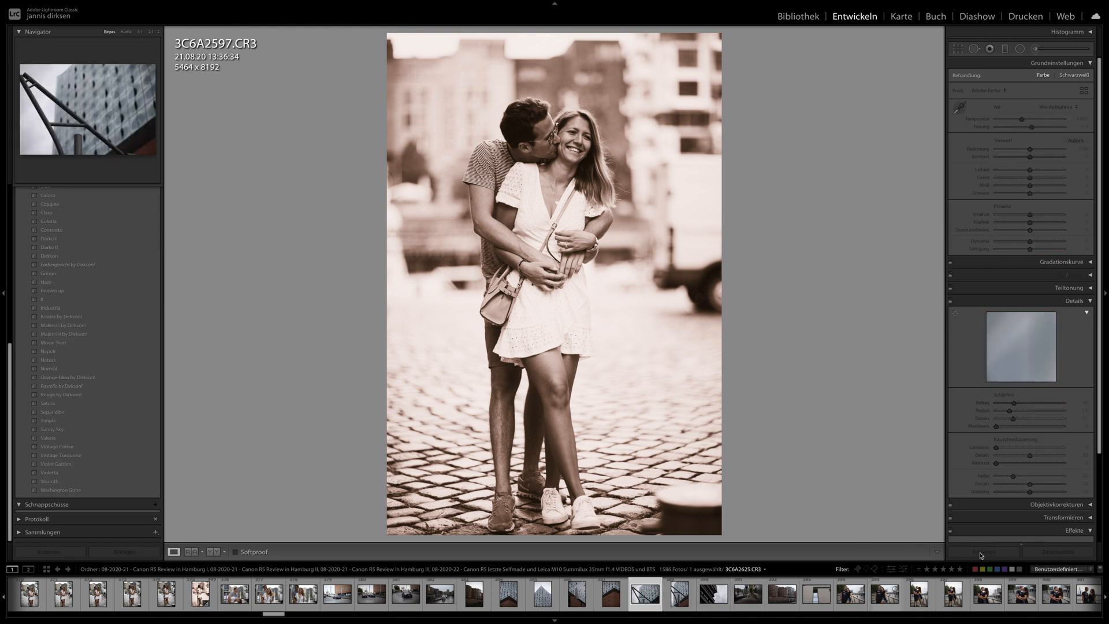
{"action": "left_click", "coordinate": [984, 552]}
- Apply the previous photo's sepia settings to the couple photos 3C6A2658.CR3, 3C6A2692.CR3 and 3C6A2698.CR3
{"action": "left_click", "coordinate": [920, 601]}
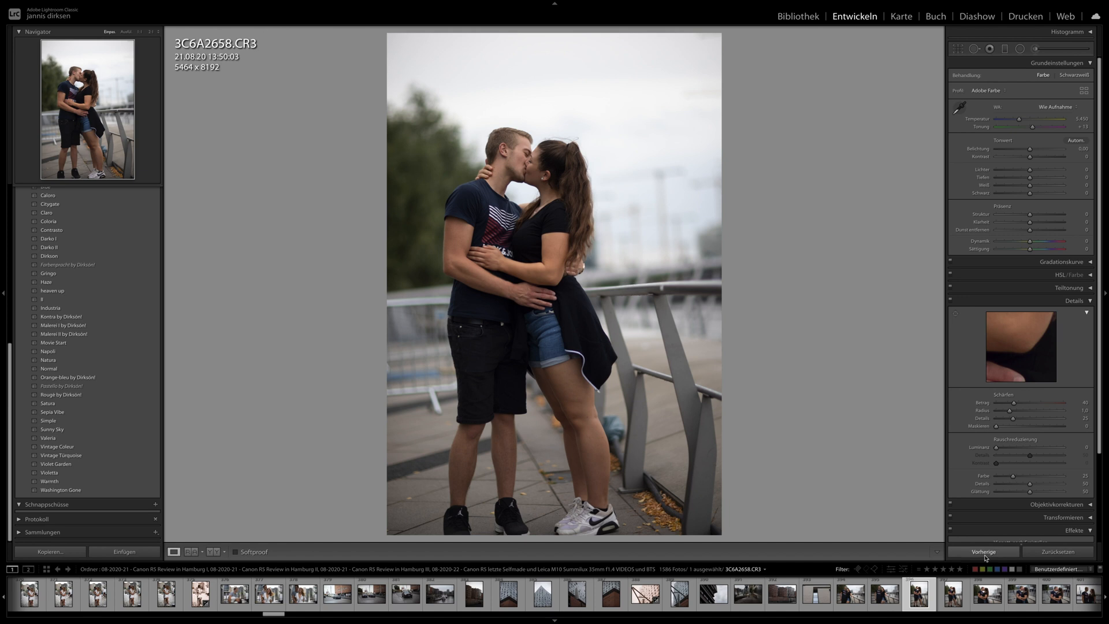
{"action": "left_click", "coordinate": [984, 553]}
{"action": "scroll", "coordinate": [860, 600], "scroll_direction": "down", "scroll_amount": 5}
{"action": "left_click", "coordinate": [838, 595]}
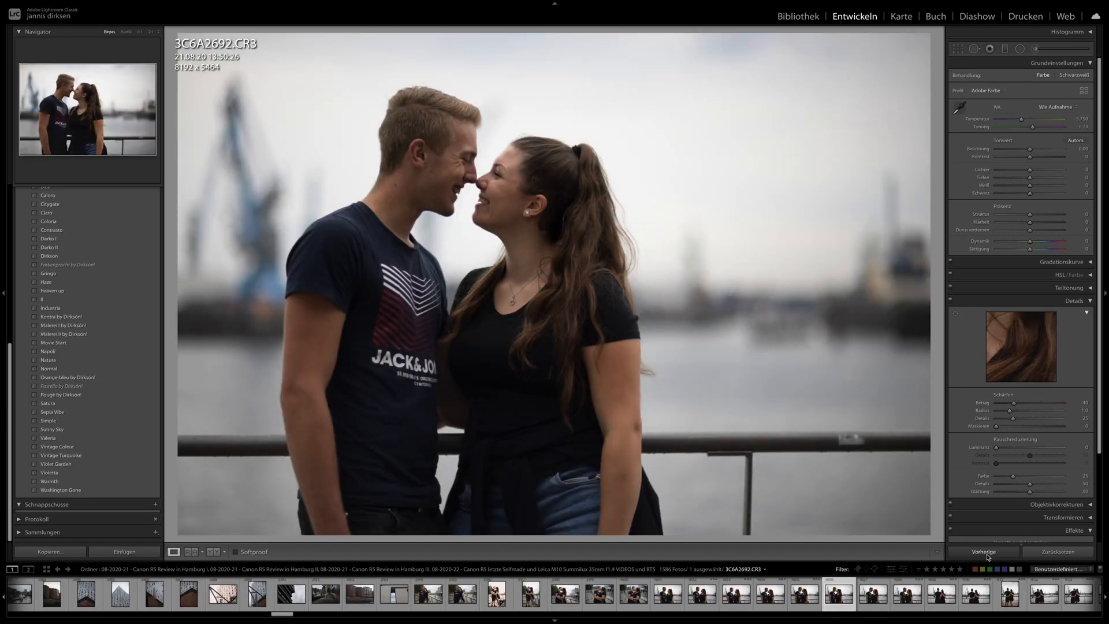
{"action": "left_click", "coordinate": [987, 555]}
{"action": "left_click", "coordinate": [942, 594]}
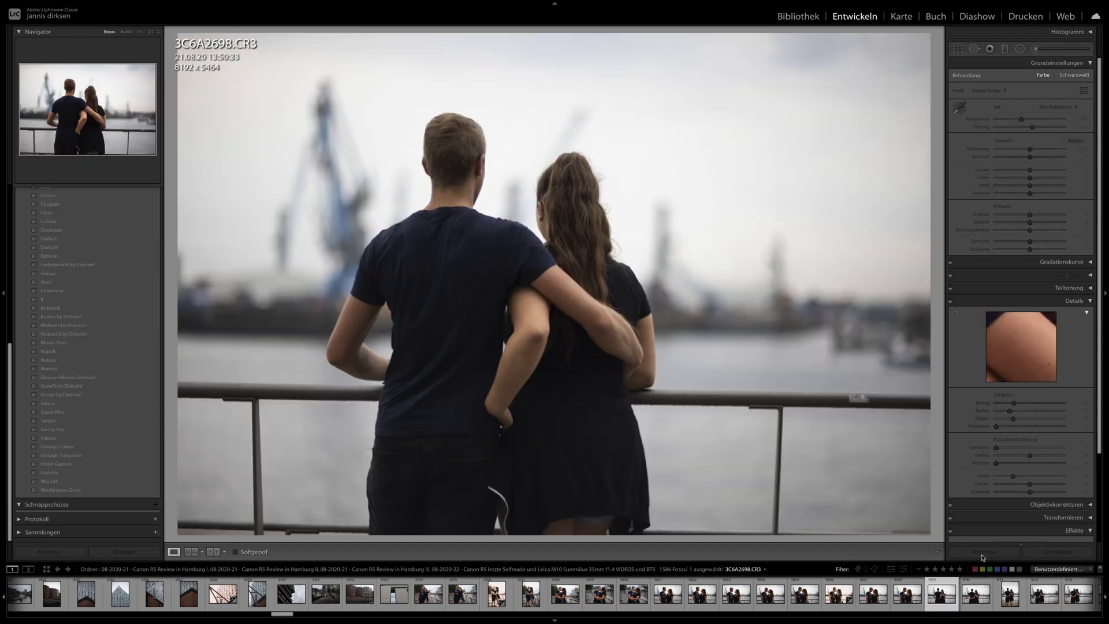
{"action": "left_click", "coordinate": [983, 553]}
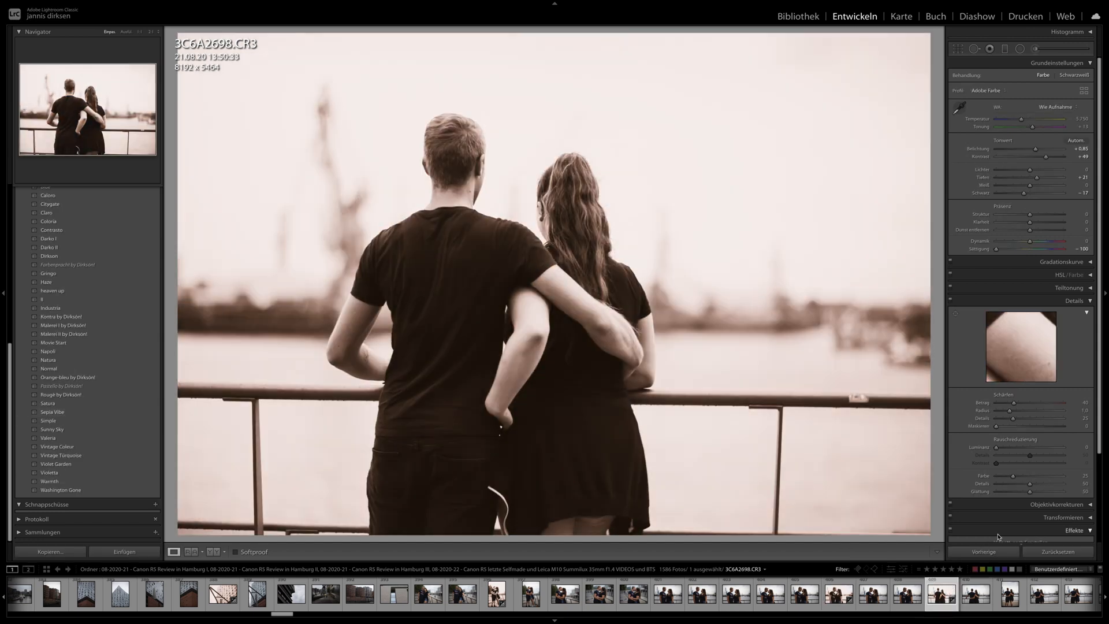
- Apply the Sepia Vibe preset to the seated couple photo 3C6A2719.CR3 and set its exposure to +0.95
{"action": "scroll", "coordinate": [841, 596], "scroll_direction": "down", "scroll_amount": 3}
{"action": "left_click", "coordinate": [864, 594]}
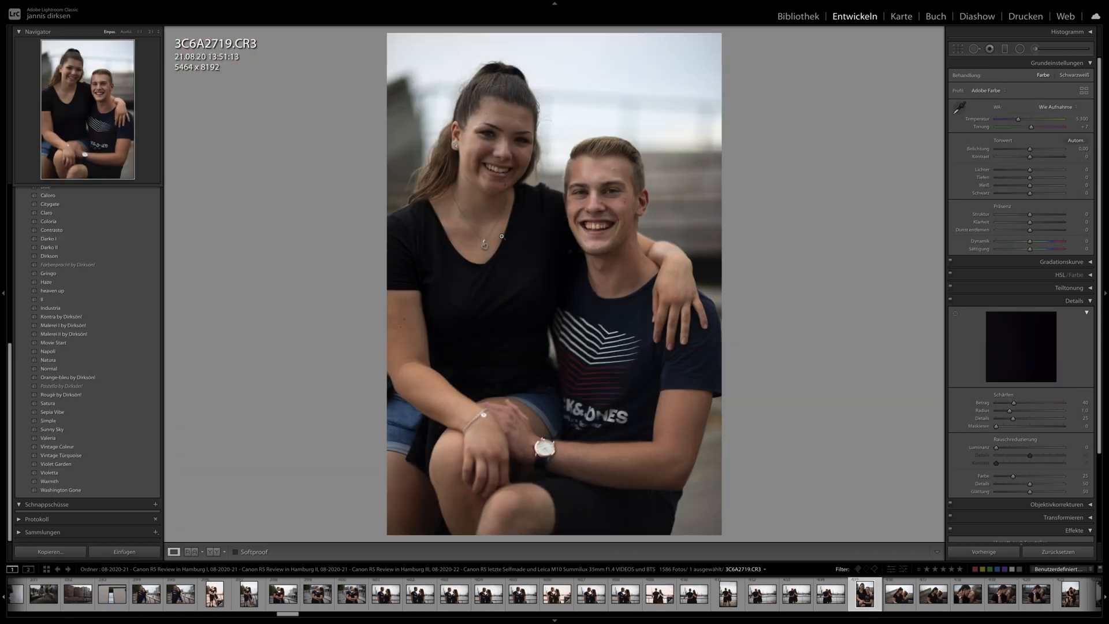
{"action": "left_click", "coordinate": [95, 412]}
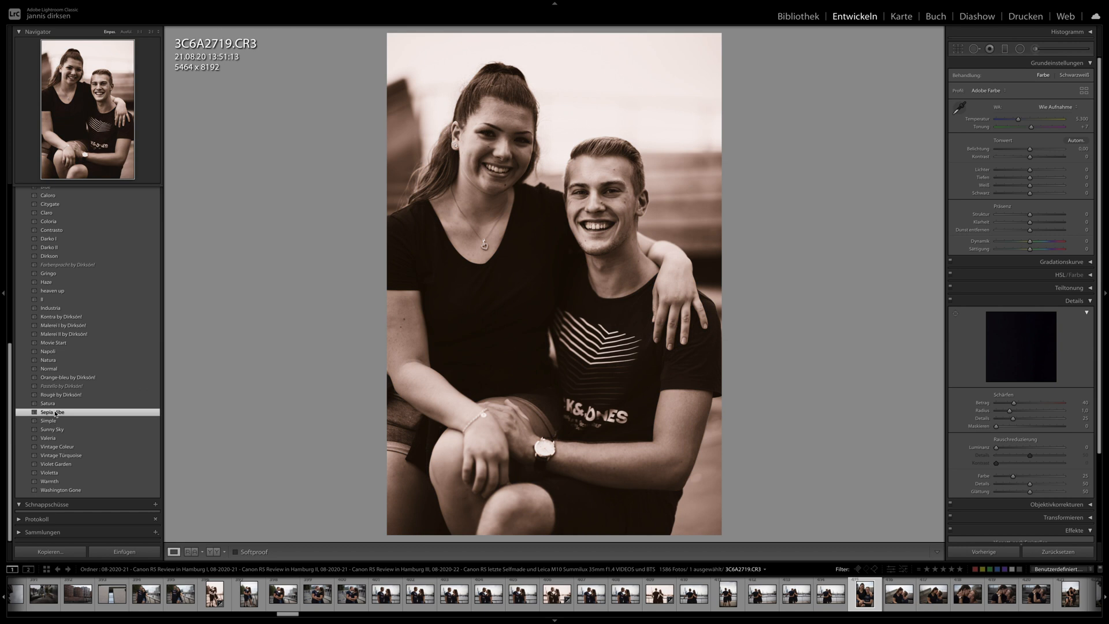
{"action": "left_click_drag", "start_coordinate": [1032, 149], "coordinate": [1036, 149]}
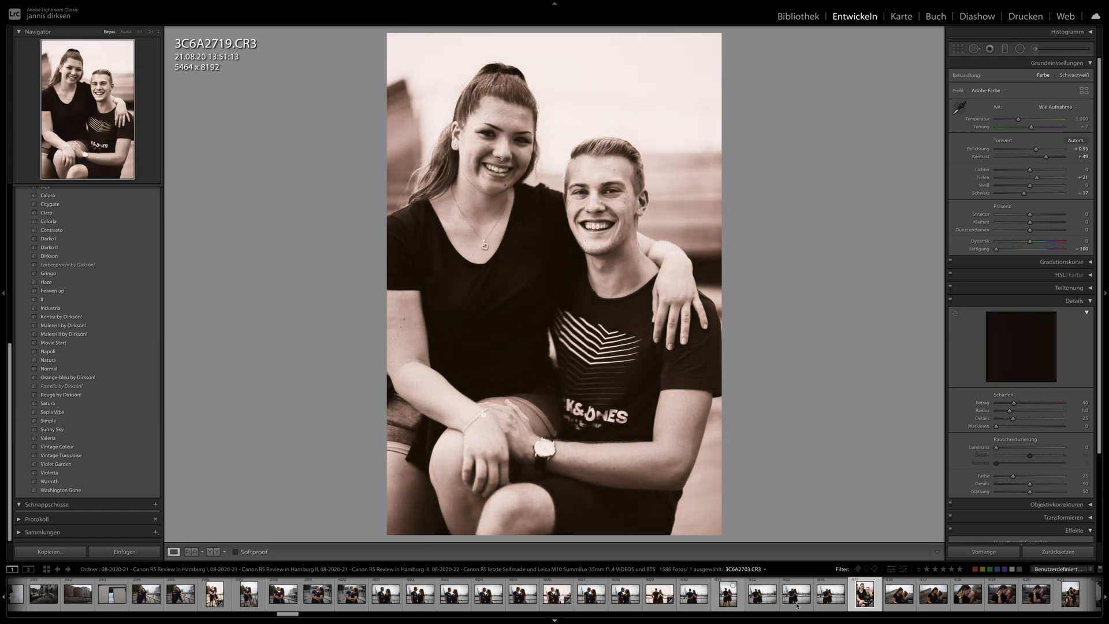
- Synchronize the develop settings of 3C6A2719.CR3 across the following photos up to 3C6A2820.CR3
{"action": "scroll", "coordinate": [808, 594], "scroll_direction": "down", "scroll_amount": 8}
{"action": "left_click", "coordinate": [904, 599], "text": "shift"}
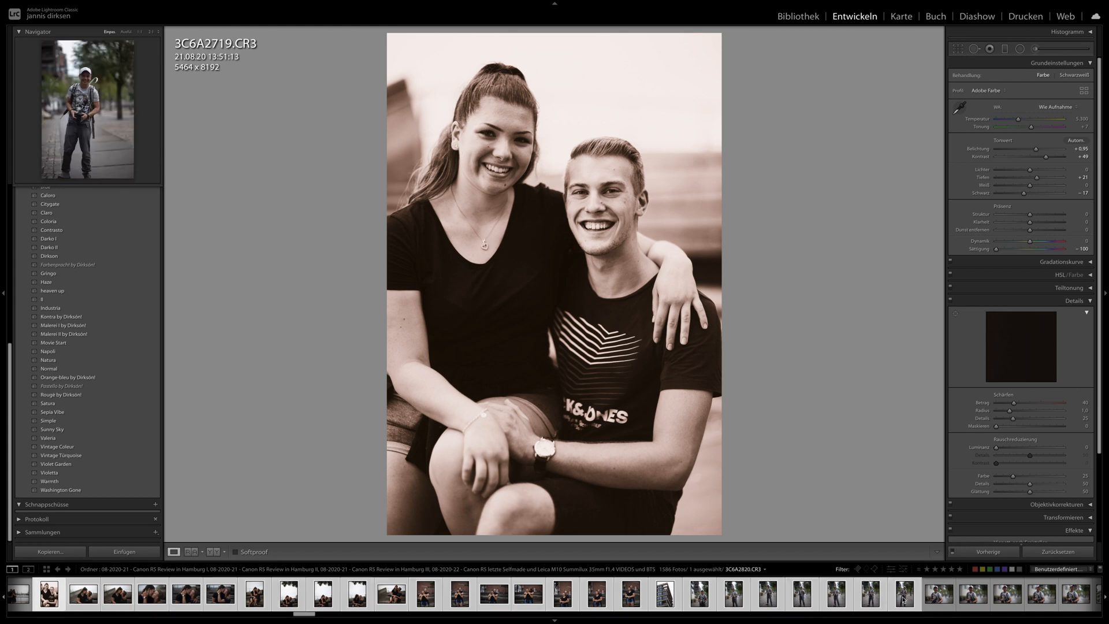
{"action": "key", "text": "ctrl+shift+s"}
{"action": "key", "text": "Return"}
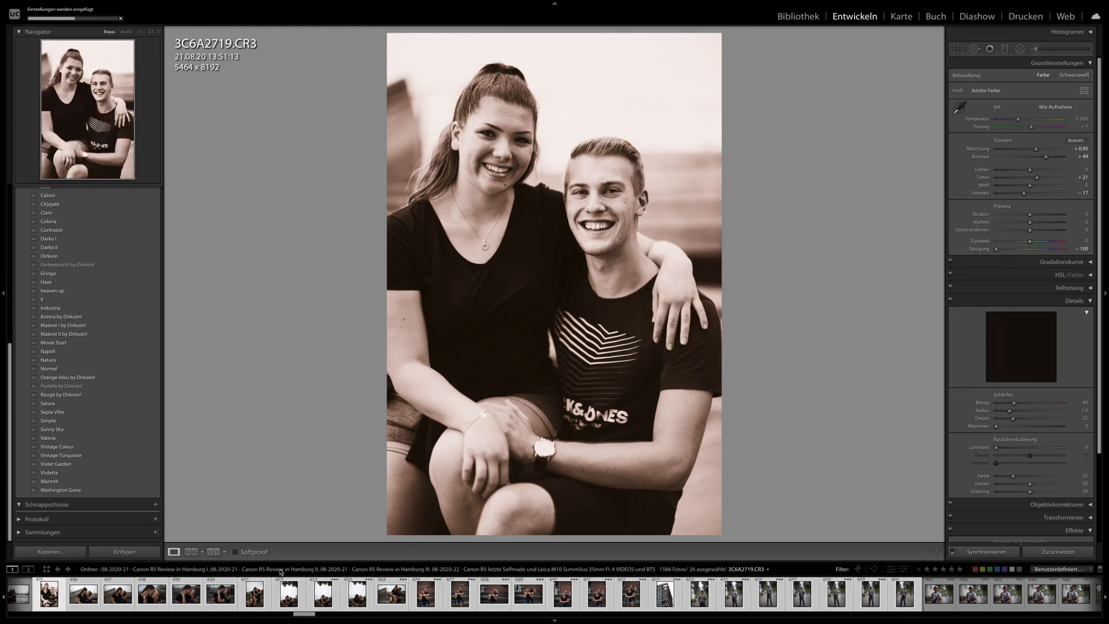
- Check the synchronized sepia look on the kissing couple photos from 3C6A2726.CR3 to 3C6A2756.CR3
{"action": "left_click", "coordinate": [118, 593]}
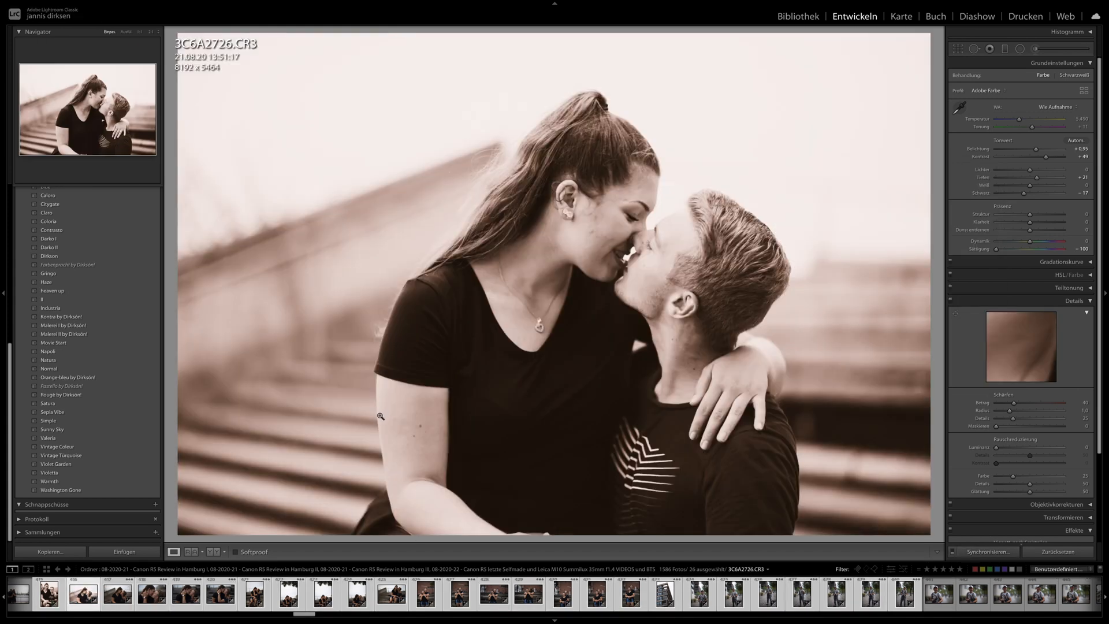
{"action": "key", "text": "Right"}
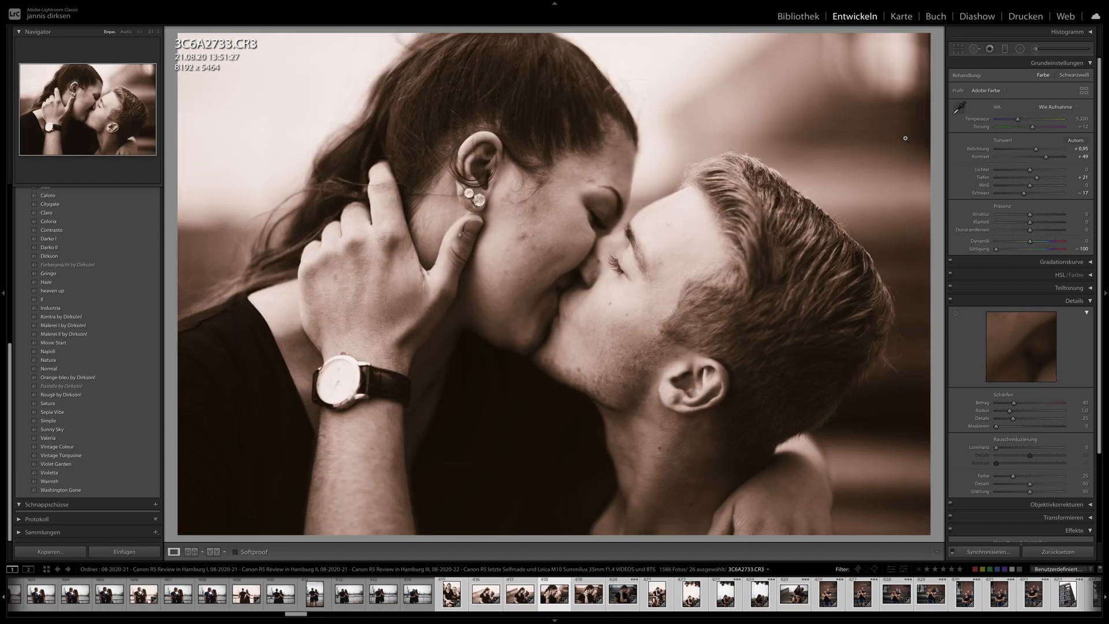
{"action": "key", "text": "Right"}
{"action": "key", "text": "Right"}
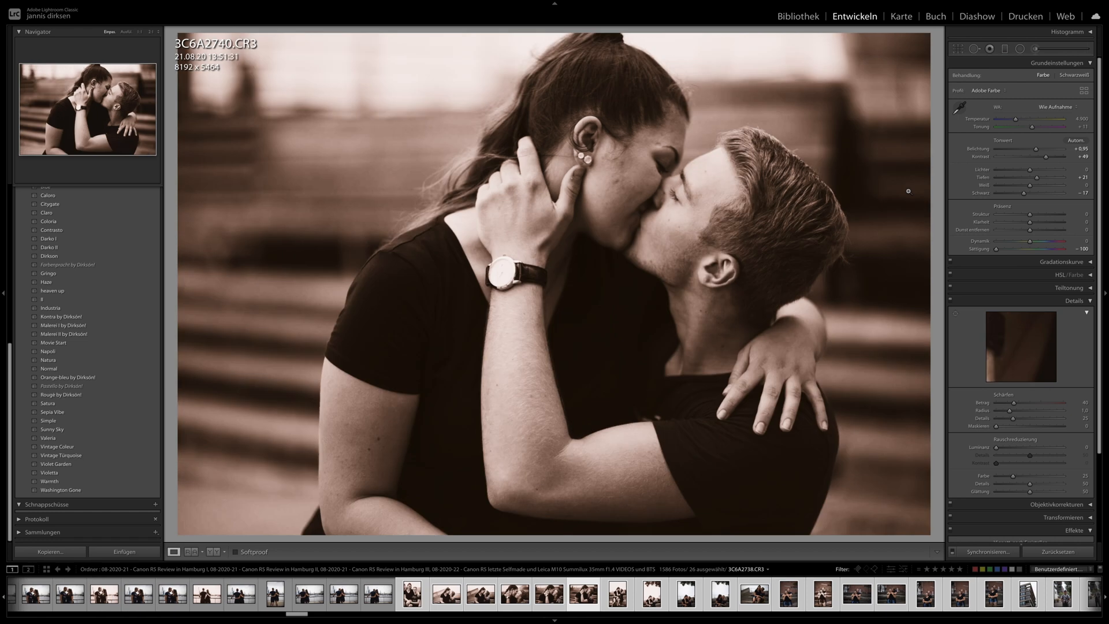
{"action": "key", "text": "Right"}
{"action": "key", "text": "Right"}
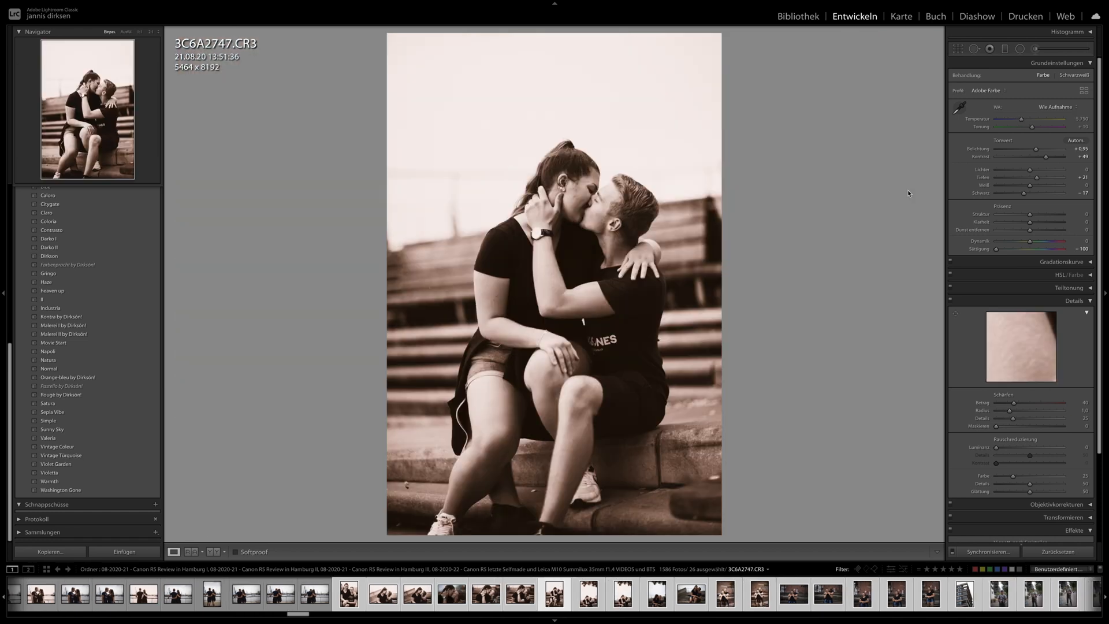
{"action": "key", "text": "Right"}
{"action": "key", "text": "Right"}
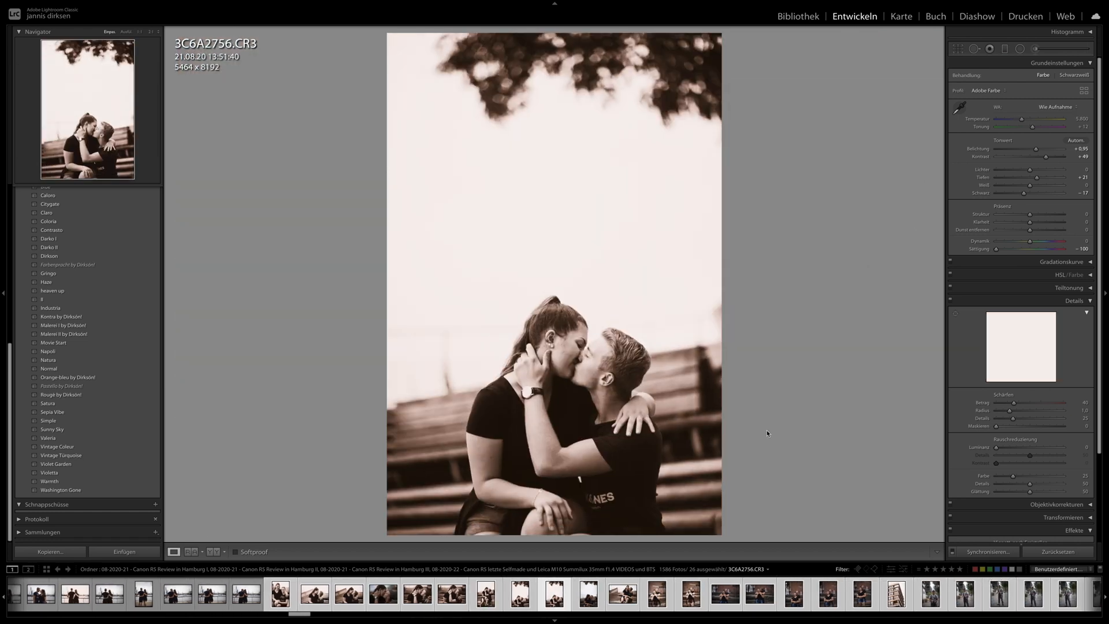
- Set the exposure of the photos under the tree, 3C6A2756.CR3 and 3C6A2760.CR3, to +0.30
{"action": "key", "text": "Right"}
{"action": "key", "text": "Right"}
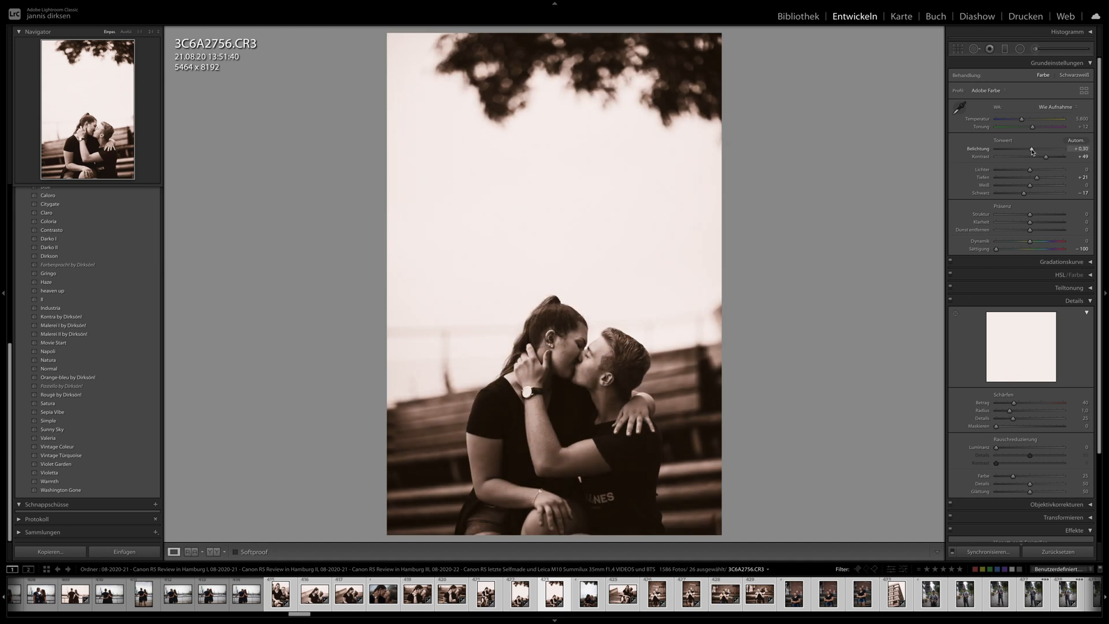
{"action": "left_click_drag", "start_coordinate": [1033, 152], "coordinate": [1028, 152]}
- Apply the Gringo preset to 3C6A2877.CR3 and adjust it to temperature 5,175, exposure +0.10 and contrast -54
{"action": "scroll", "coordinate": [767, 596], "scroll_direction": "down", "scroll_amount": 8}
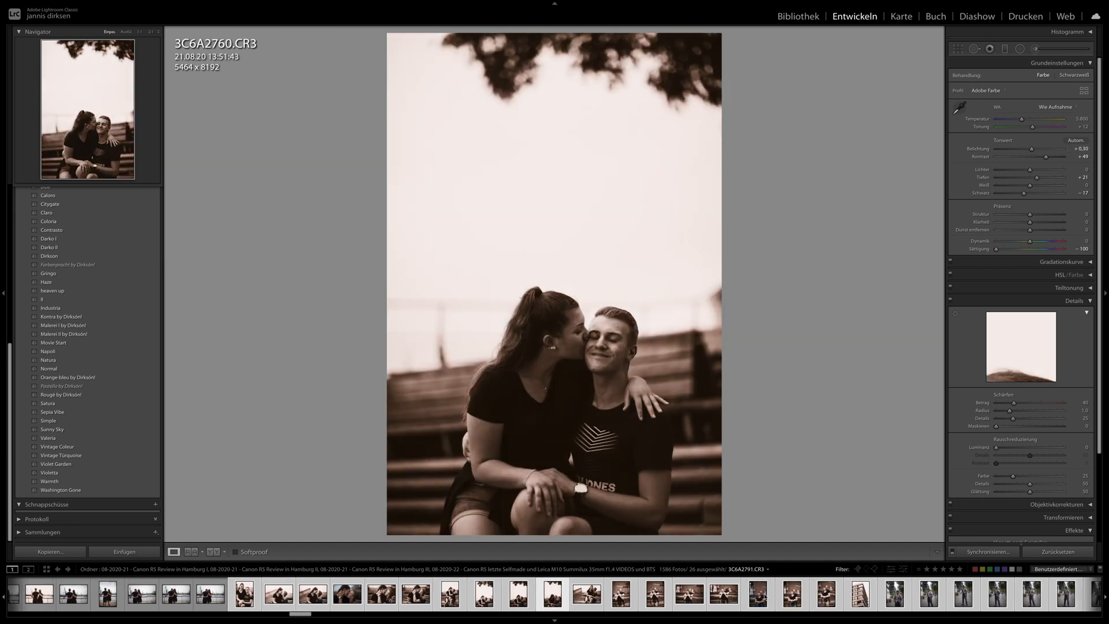
{"action": "left_click", "coordinate": [766, 599]}
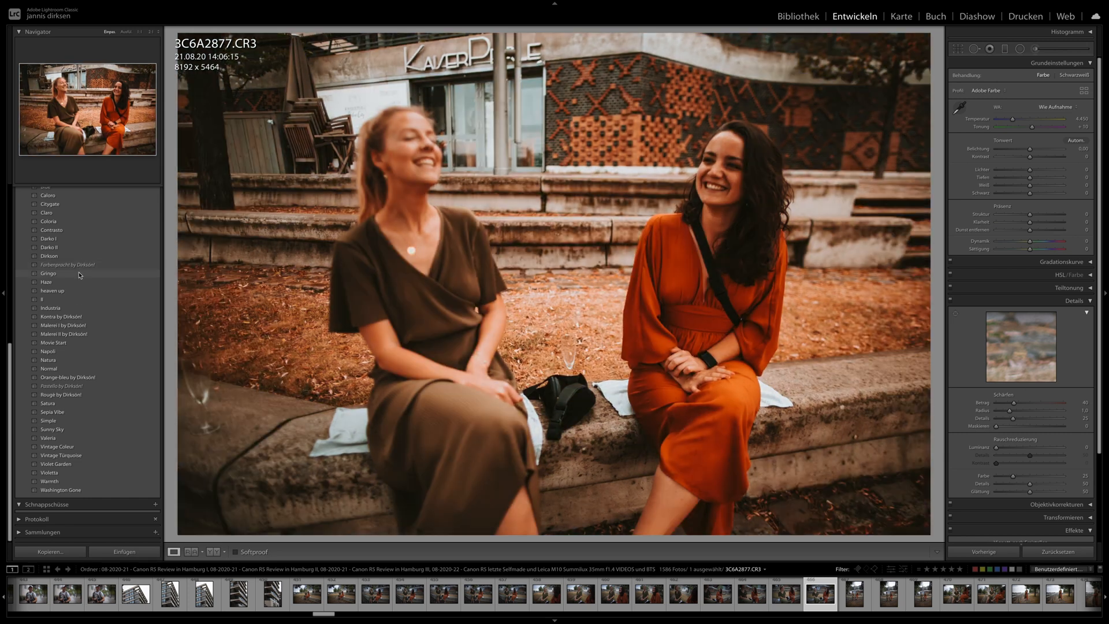
{"action": "left_click", "coordinate": [81, 274]}
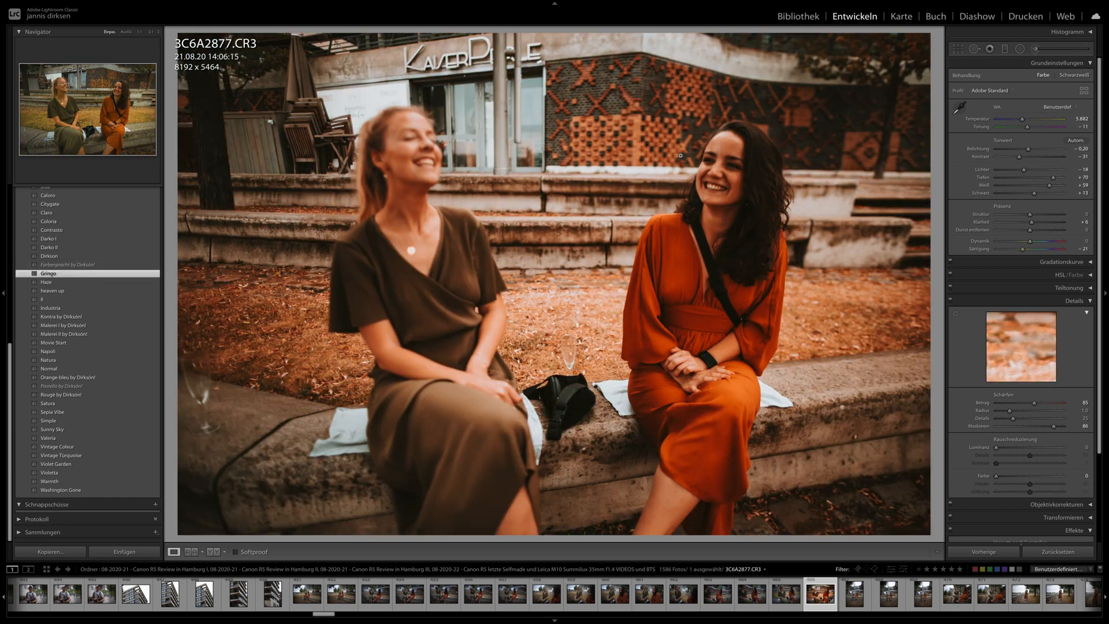
{"action": "left_click_drag", "start_coordinate": [1018, 162], "coordinate": [1028, 153]}
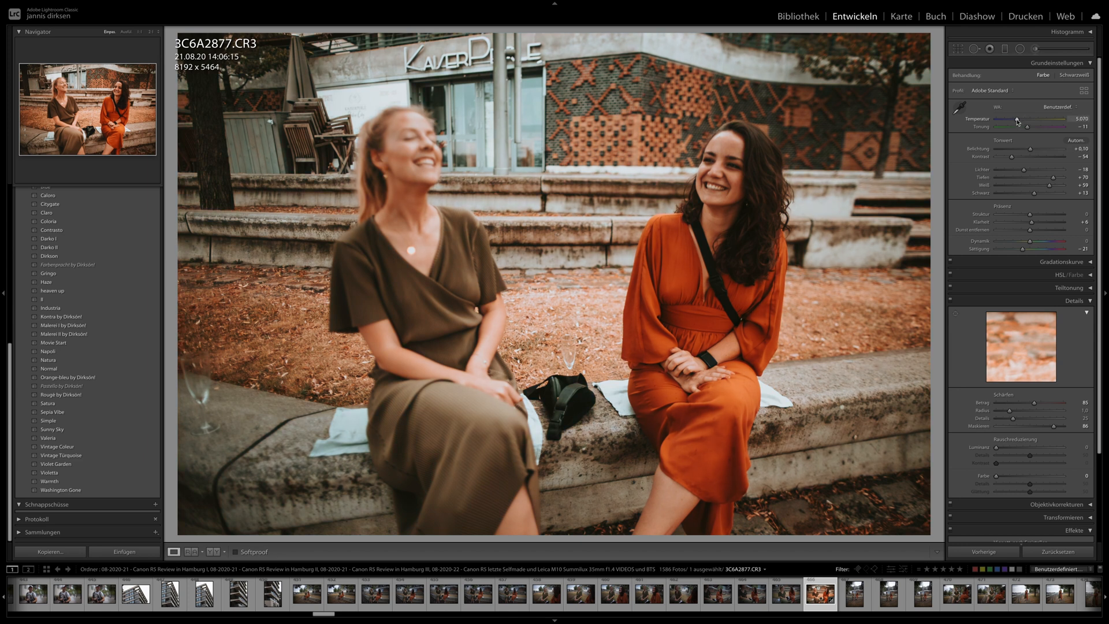
- Synchronize the develop settings of 3C6A2877.CR3 across the series of the two women, back to 3C6A2845.CR3
{"action": "left_click", "coordinate": [387, 606], "text": "shift"}
{"action": "left_click", "coordinate": [987, 551]}
{"action": "key", "text": "Return"}
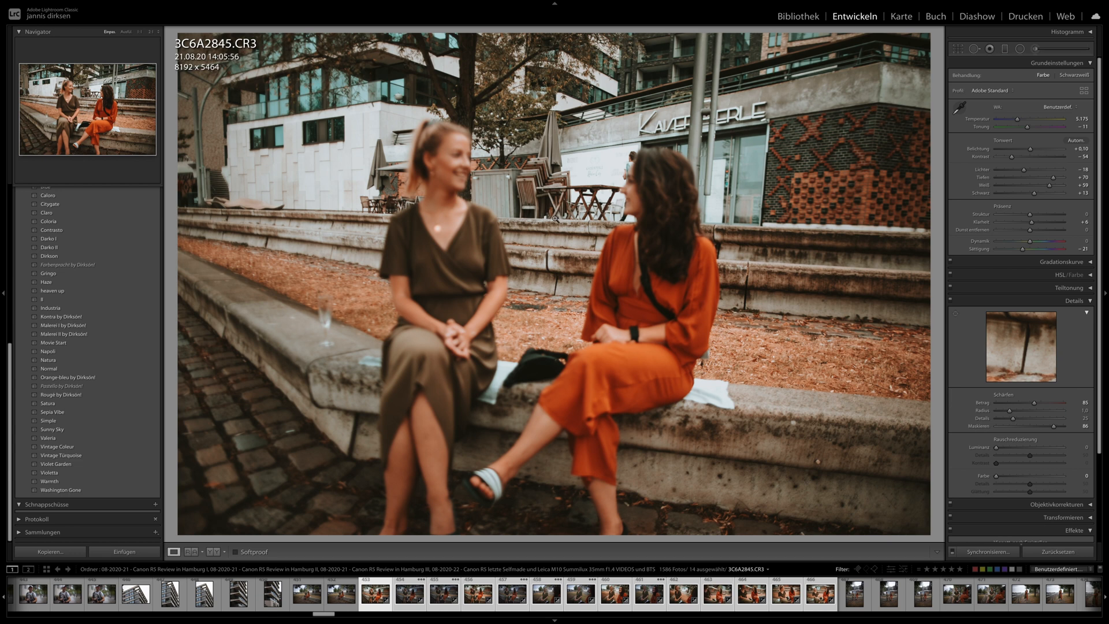
- Check the synchronized look and focus on the photos of the two women from 3C6A2846.CR3 to 3C6A2858.CR3
{"action": "key", "text": "Right"}
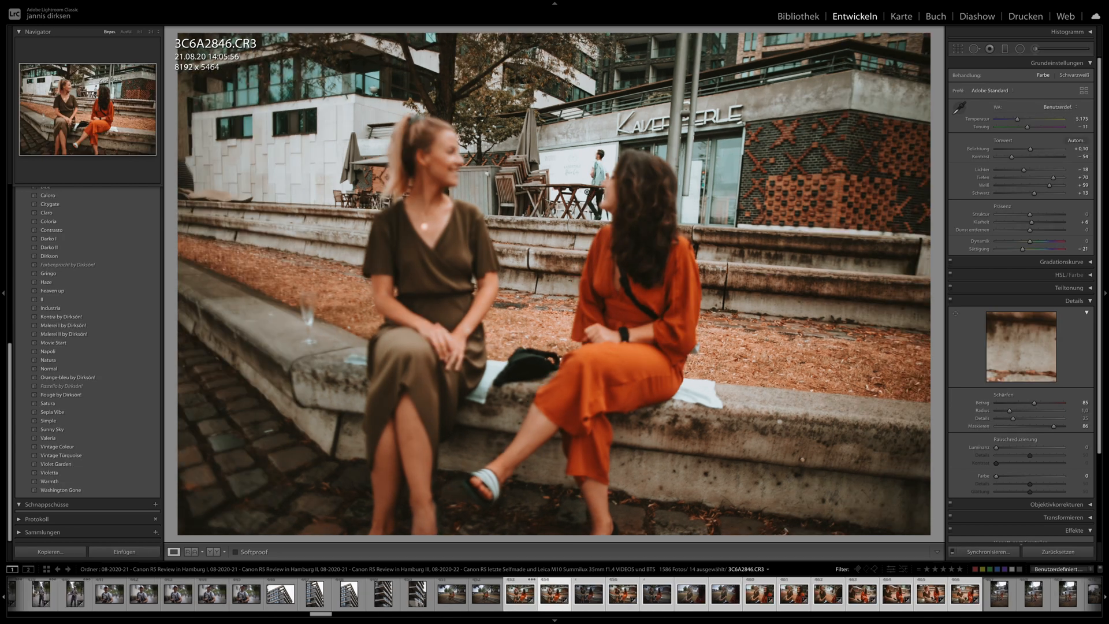
{"action": "key", "text": "Right"}
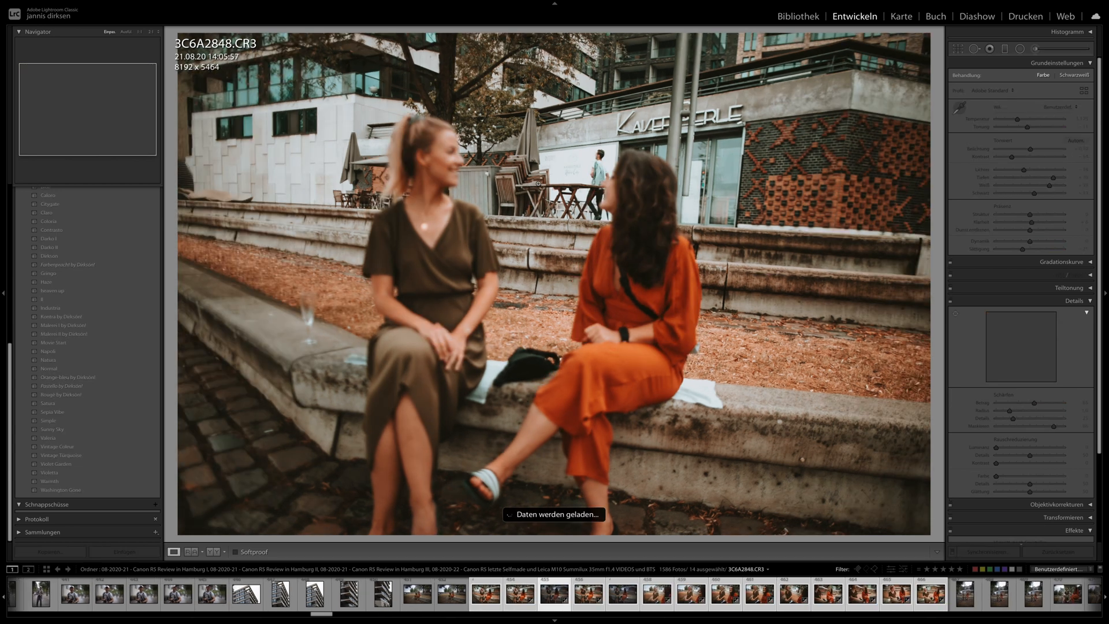
{"action": "key", "text": "Right"}
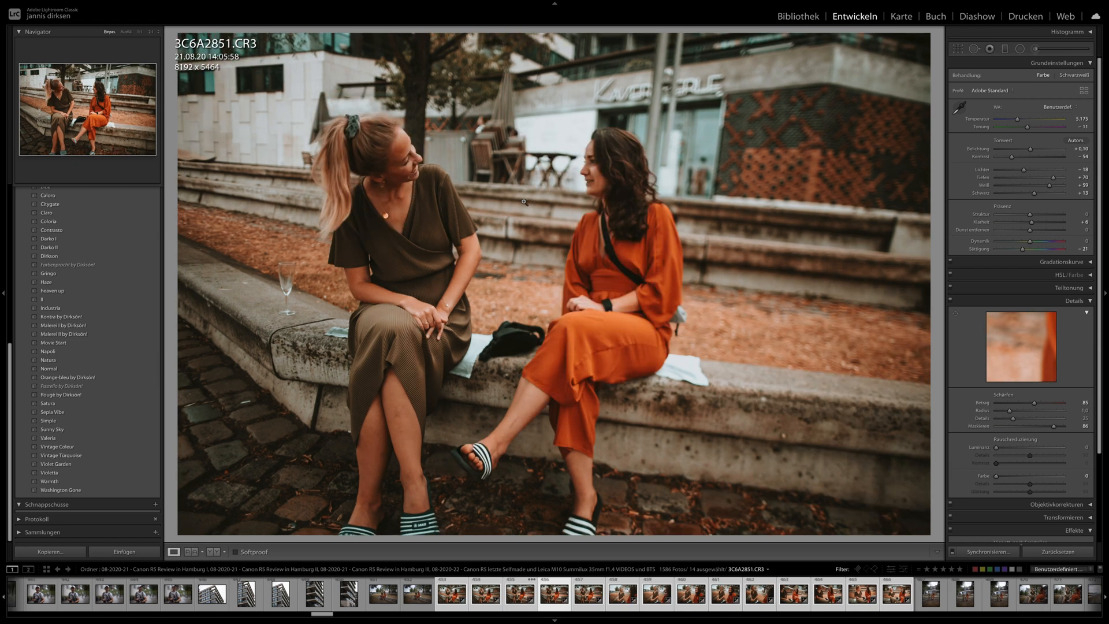
{"action": "key", "text": "Right"}
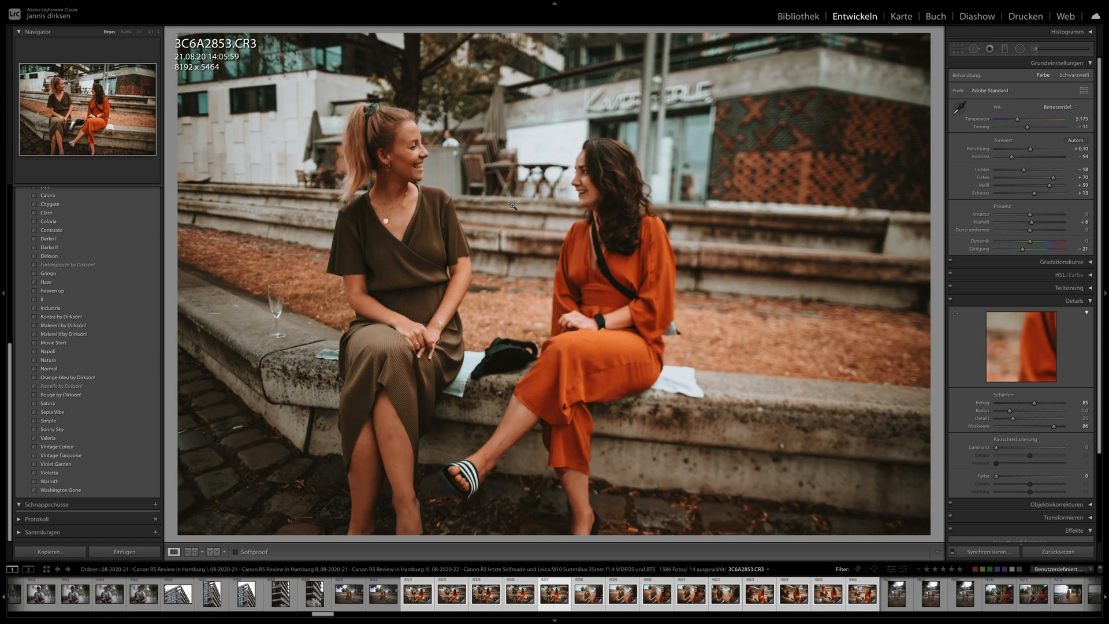
{"action": "key", "text": "Right"}
{"action": "key", "text": "Right"}
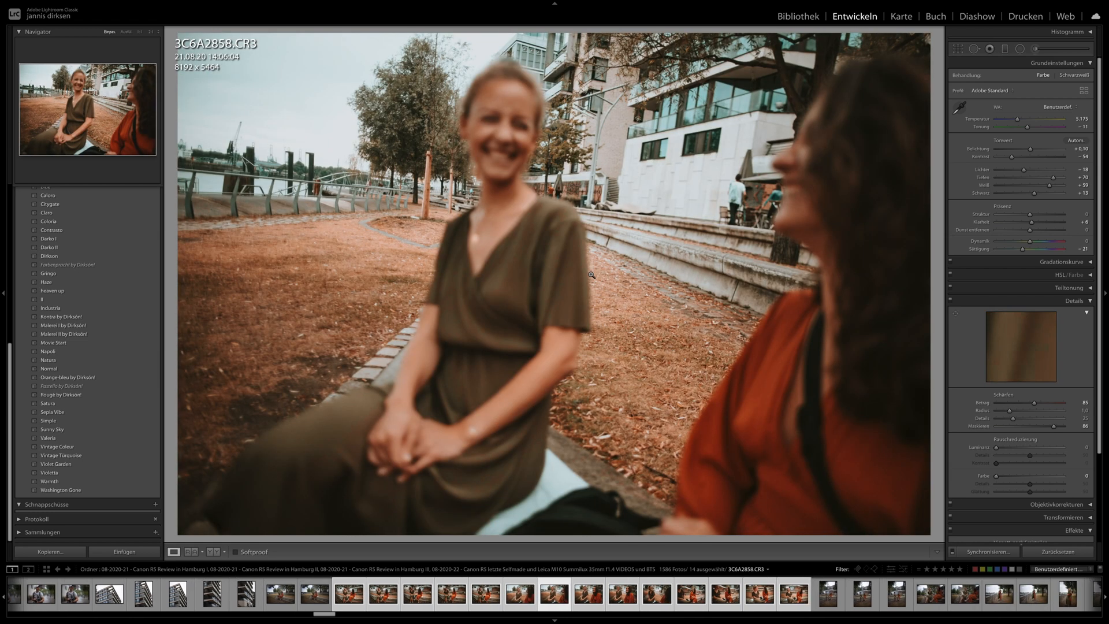
- Compare the focus of 3C6A2858.CR3 with that of the neighboring photos 3C6A2860.CR3 and 3C6A2861.CR3
{"action": "key", "text": "Left"}
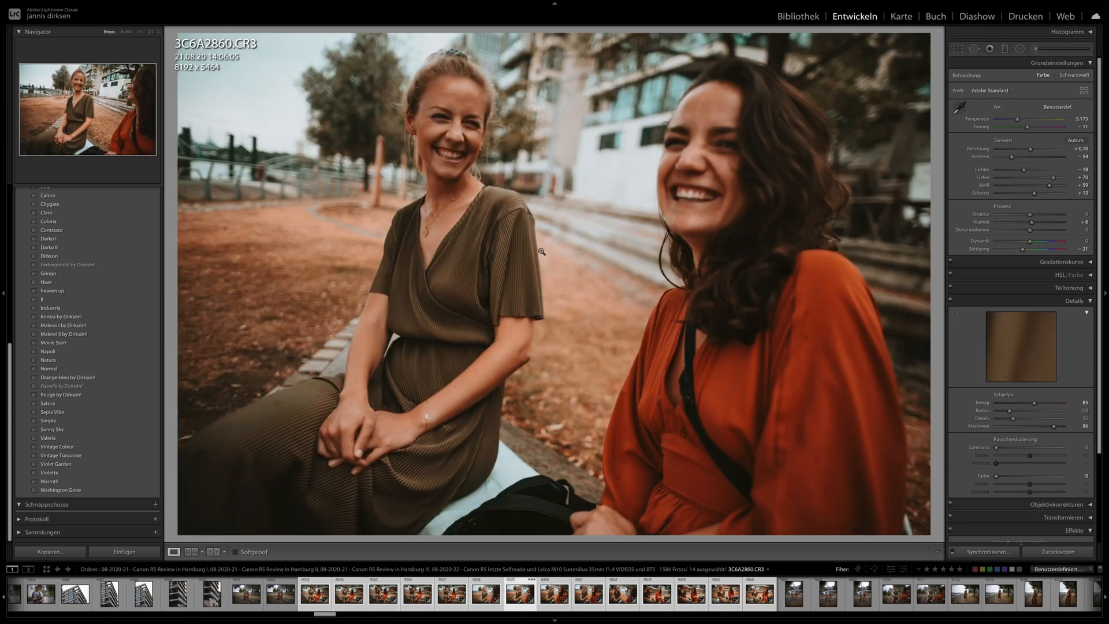
{"action": "key", "text": "Left"}
{"action": "key", "text": "Right"}
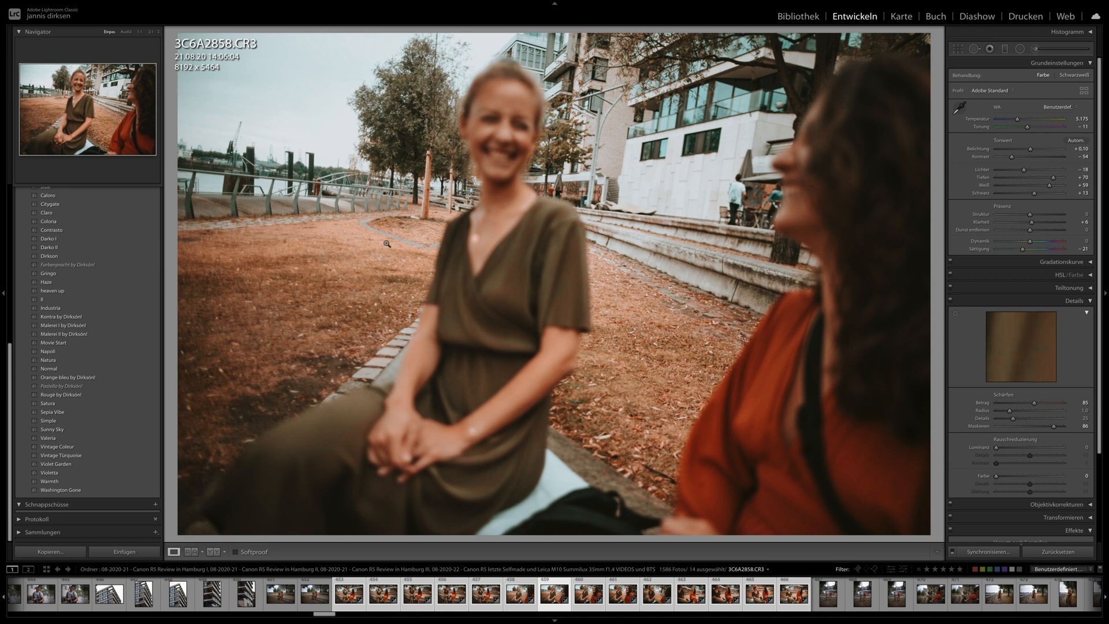
{"action": "key", "text": "Right"}
{"action": "key", "text": "Right"}
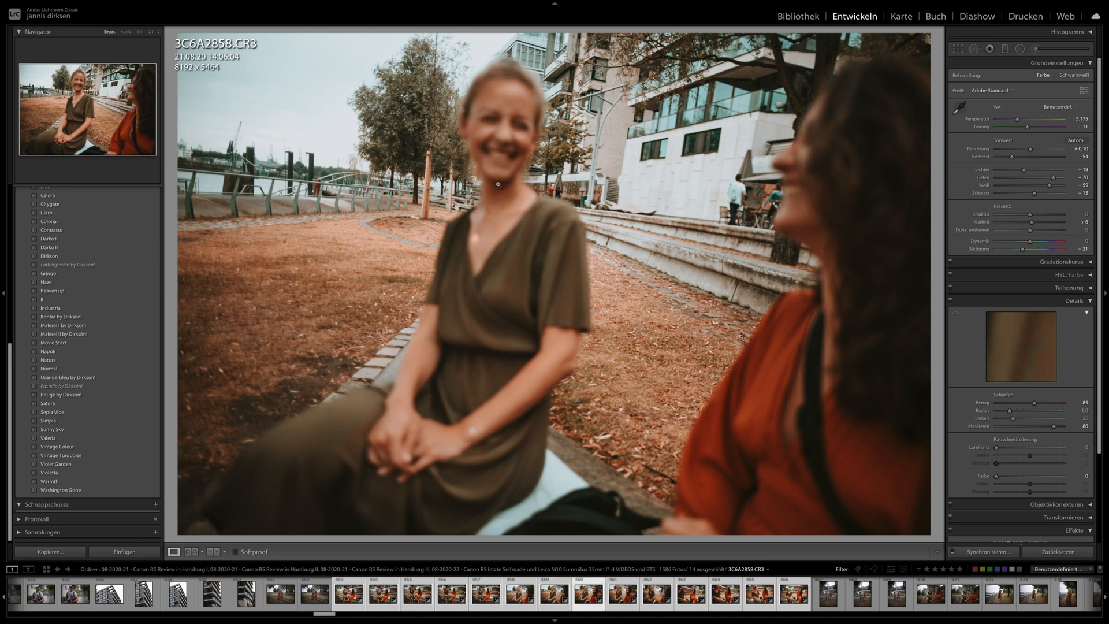
{"action": "key", "text": "Right"}
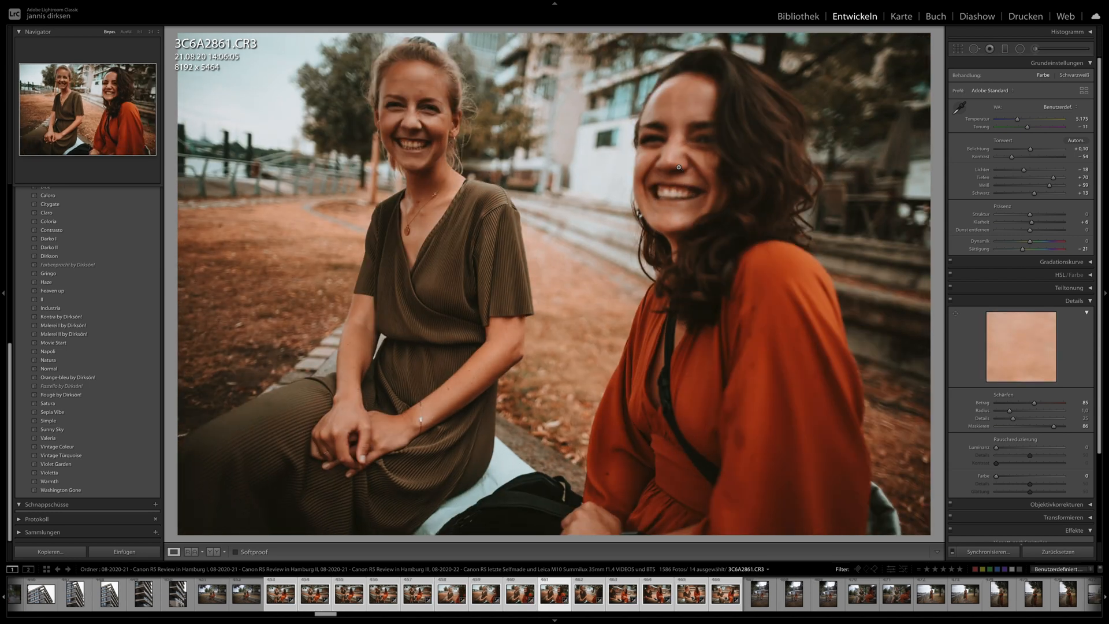
- Review 3C6A2865.CR3 and 3C6A2866.CR3, and display the shutter speed, aperture, ISO and lens information over the photo
{"action": "key", "text": "Right"}
{"action": "key", "text": "Right"}
{"action": "key", "text": "Right"}
{"action": "key", "text": "Right"}
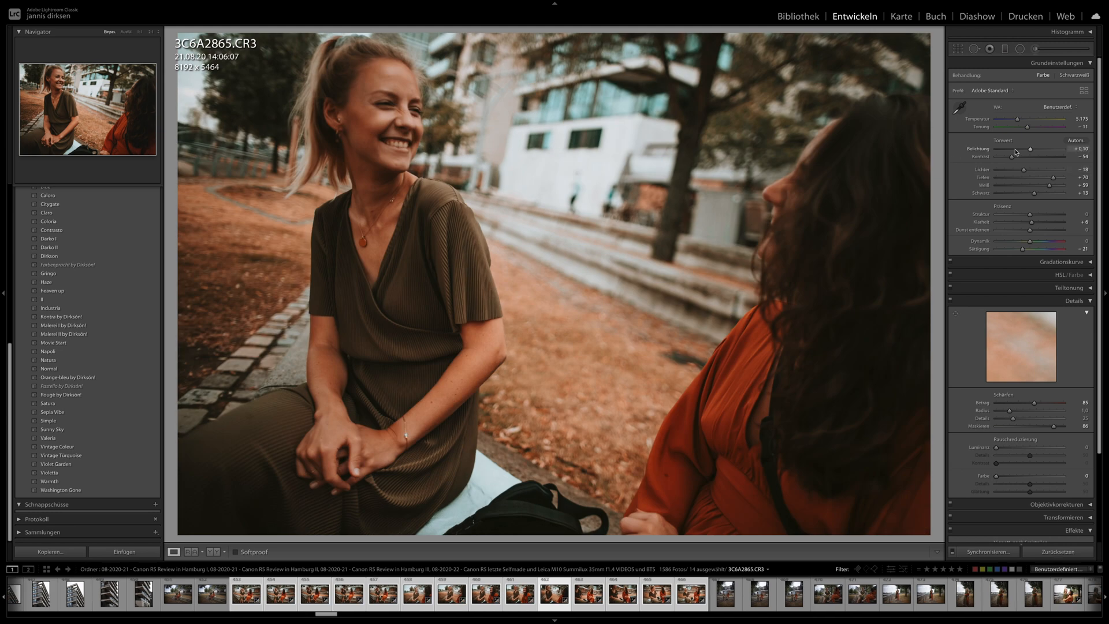
{"action": "key", "text": "Right"}
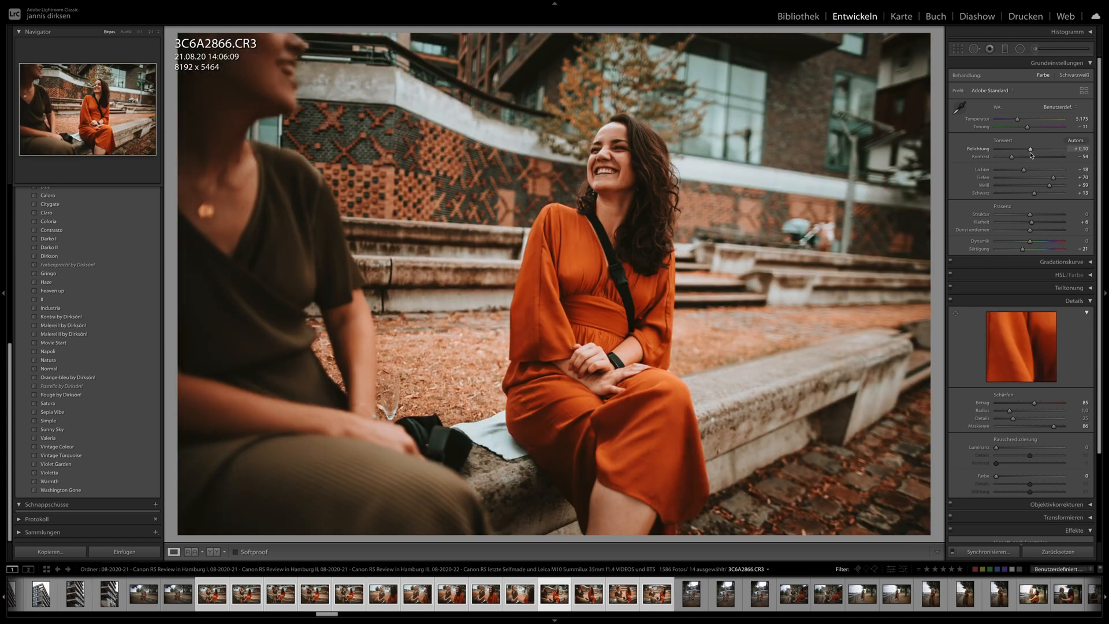
{"action": "key", "text": "i"}
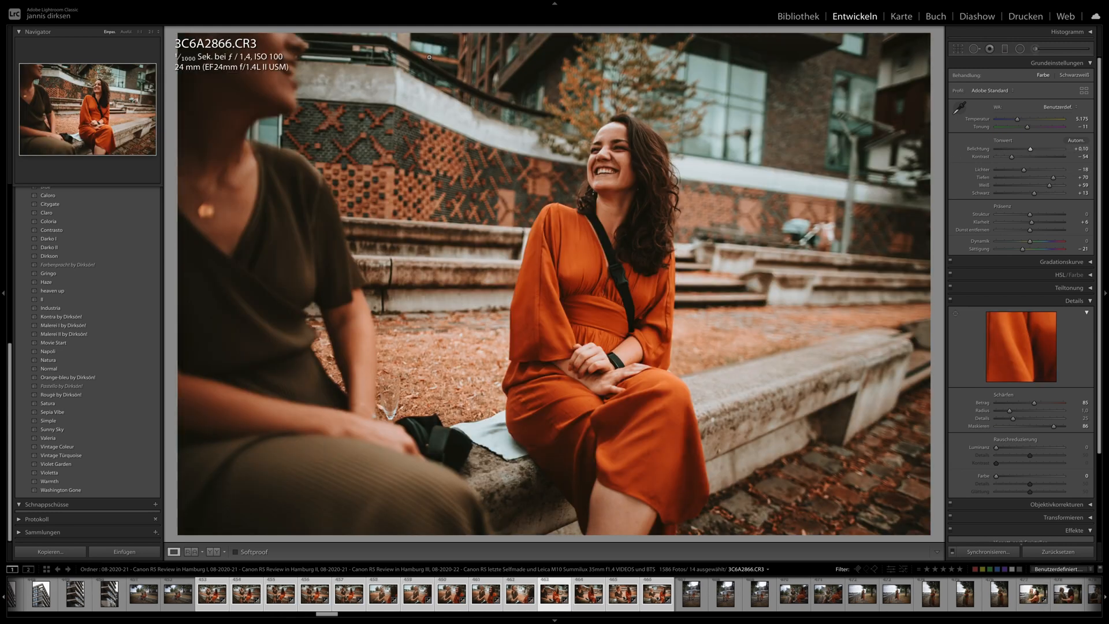
- Review 3C6A2876.CR3, 3C6A2845.CR3 and 3C6A2846.CR3 of the seated women, and return to 3C6A2877.CR3
{"action": "key", "text": "Right"}
{"action": "key", "text": "Right"}
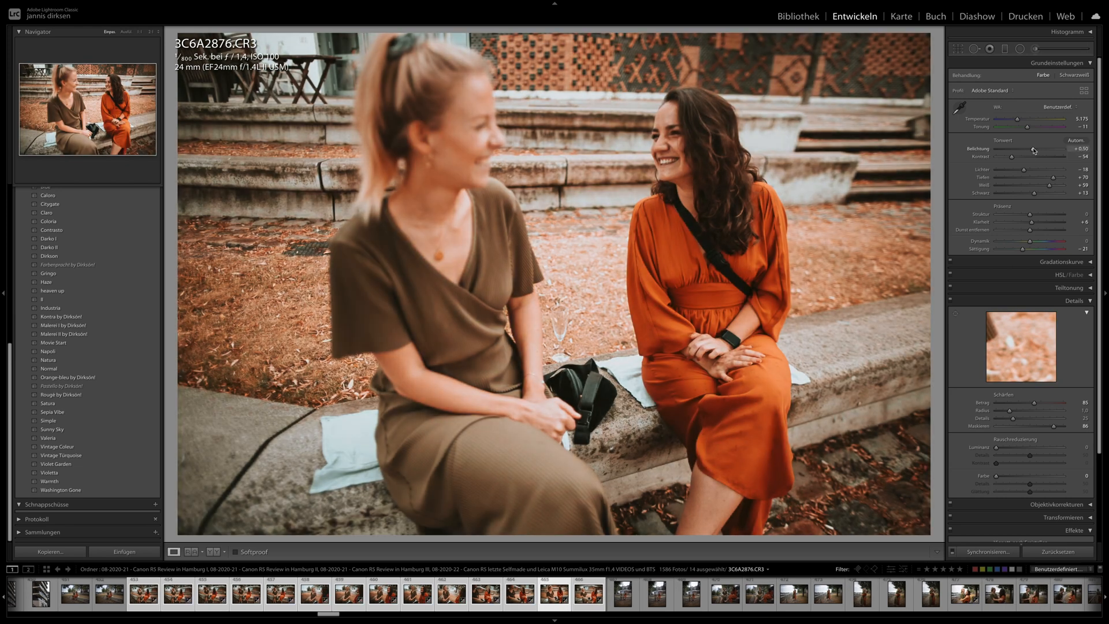
{"action": "key", "text": "Right"}
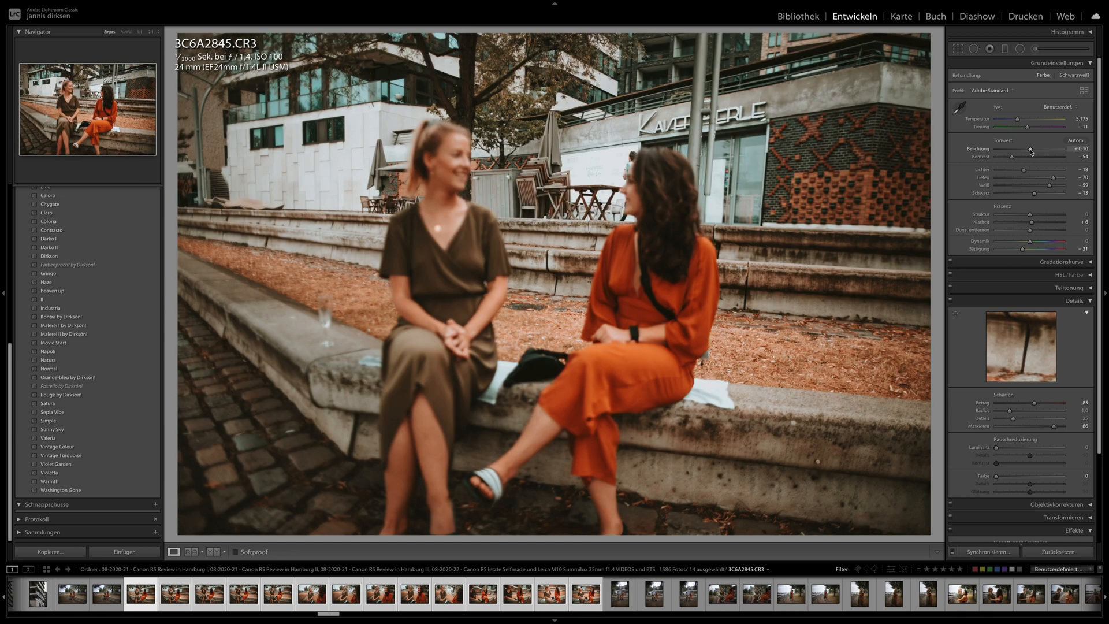
{"action": "key", "text": "Left"}
{"action": "key", "text": "Left"}
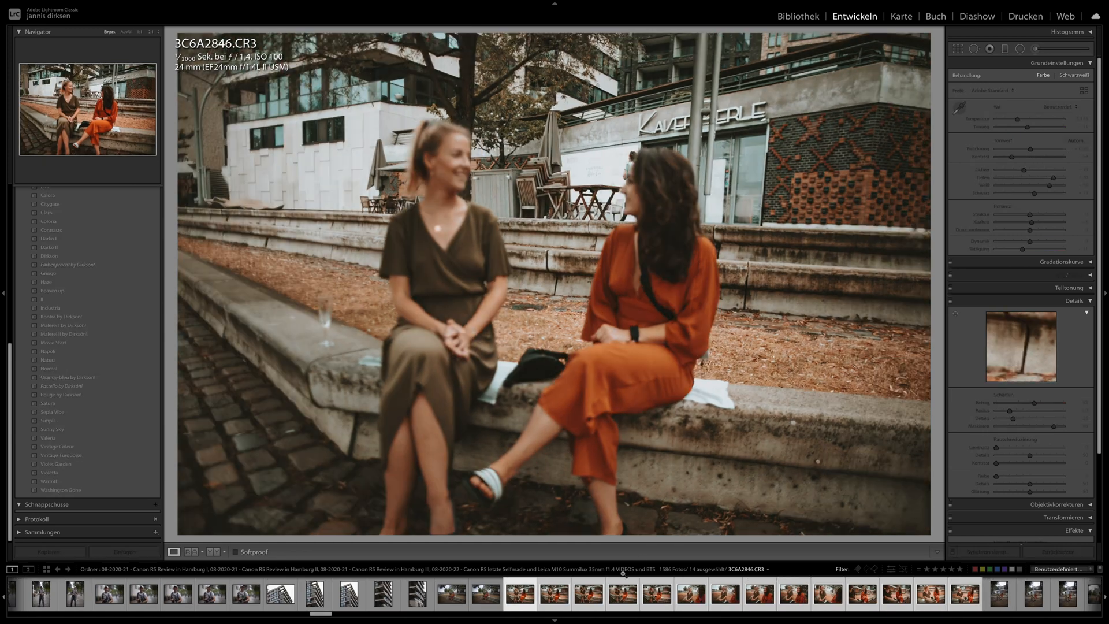
{"action": "key", "text": "Left"}
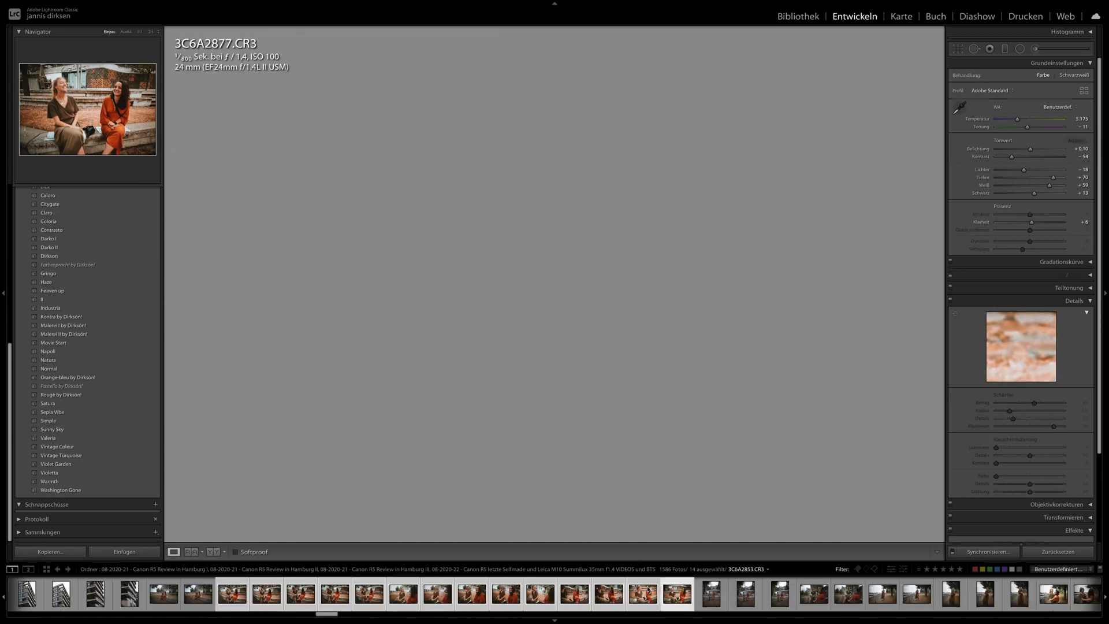
- Synchronize the develop settings of 3C6A2877.CR3 across the following photos up to 3C6A2934.CR3, keeping the preselected sync options
{"action": "scroll", "coordinate": [548, 595], "scroll_direction": "down", "scroll_amount": 5}
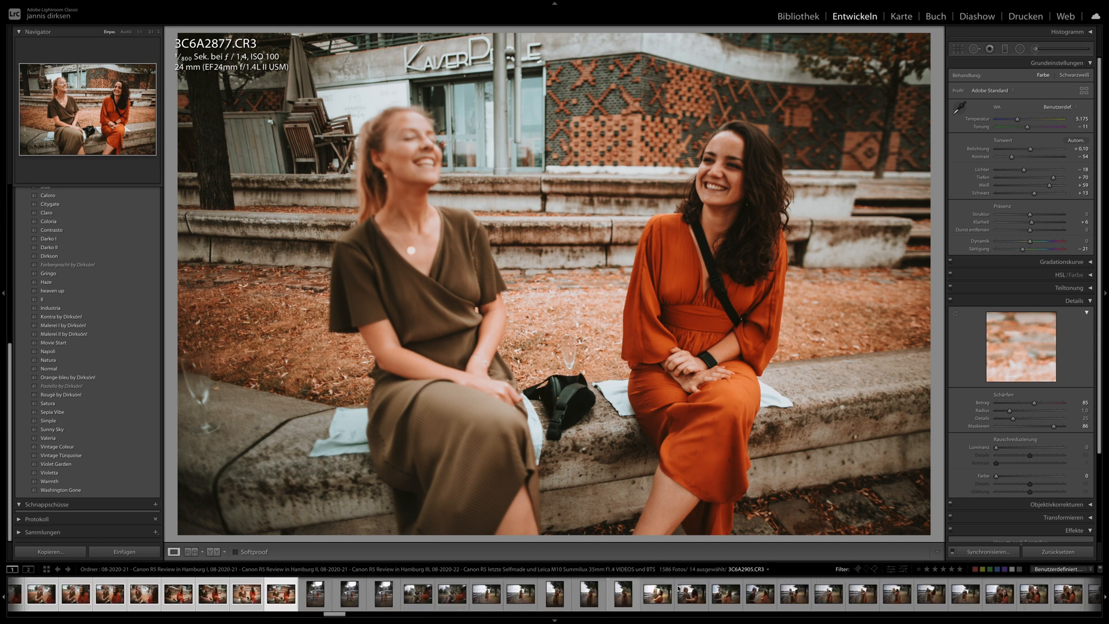
{"action": "left_click", "coordinate": [965, 593], "text": "shift"}
{"action": "left_click", "coordinate": [972, 550]}
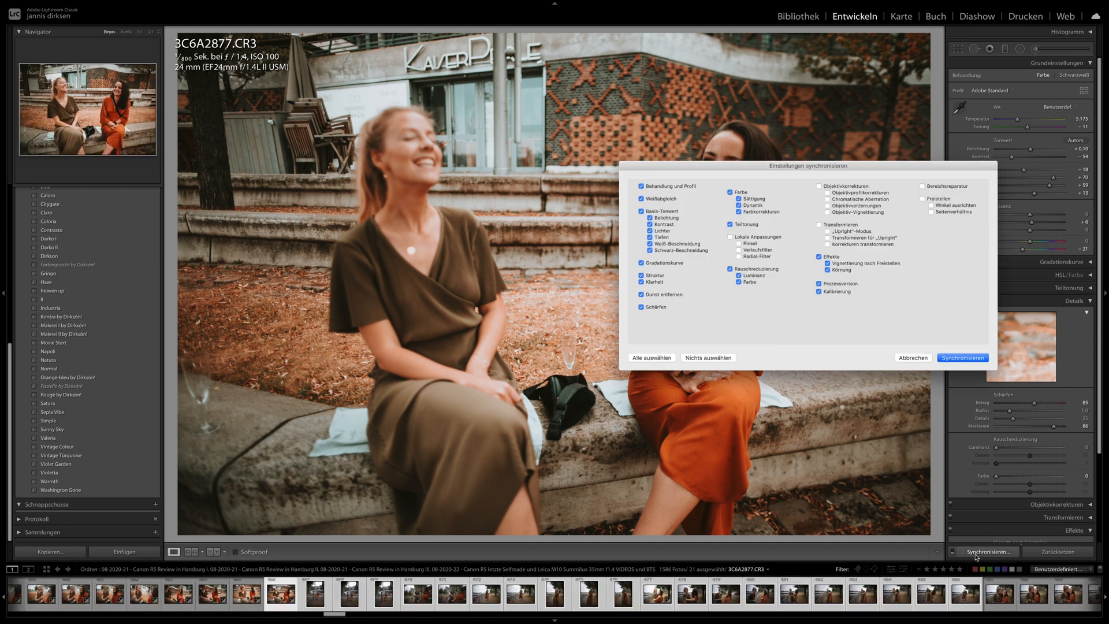
{"action": "key", "text": "Return"}
- Check the synchronized look on the photos from 3C6A2882.CR3 to 3C6A2909.CR3, including the portrait-format shots of the women hugging
{"action": "key", "text": "Right"}
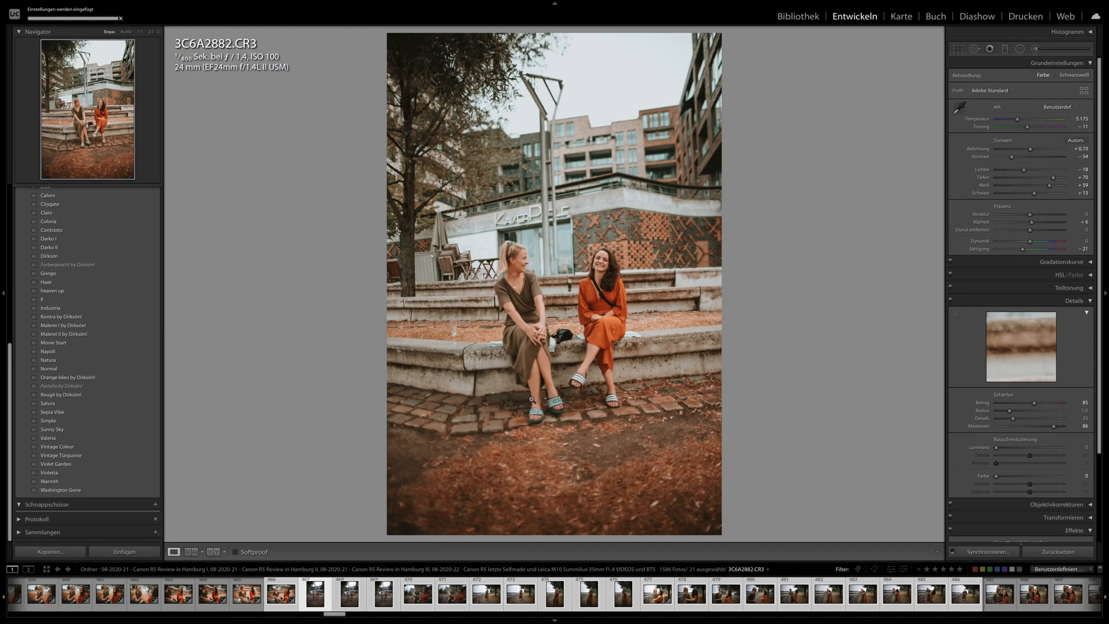
{"action": "left_click", "coordinate": [452, 599]}
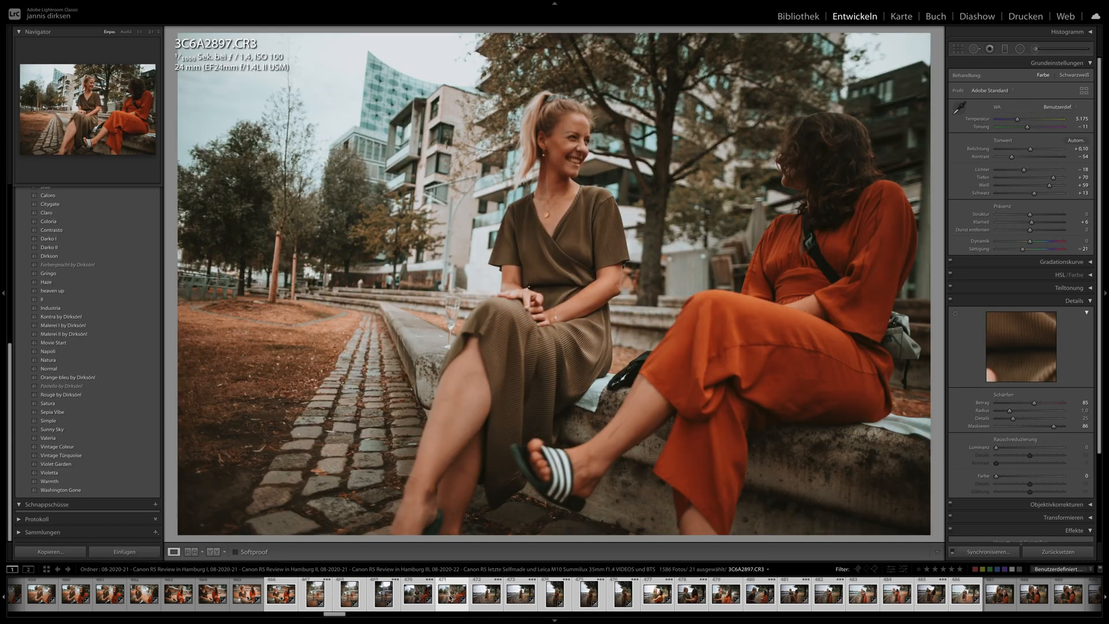
{"action": "key", "text": "Right"}
{"action": "key", "text": "Right"}
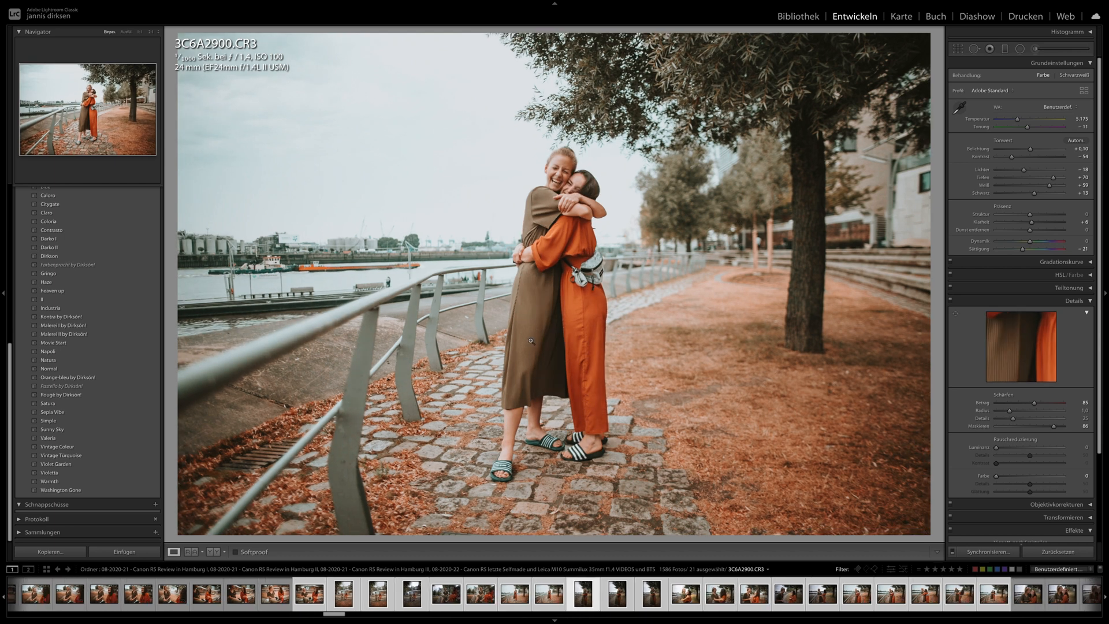
{"action": "key", "text": "Right"}
{"action": "key", "text": "Right"}
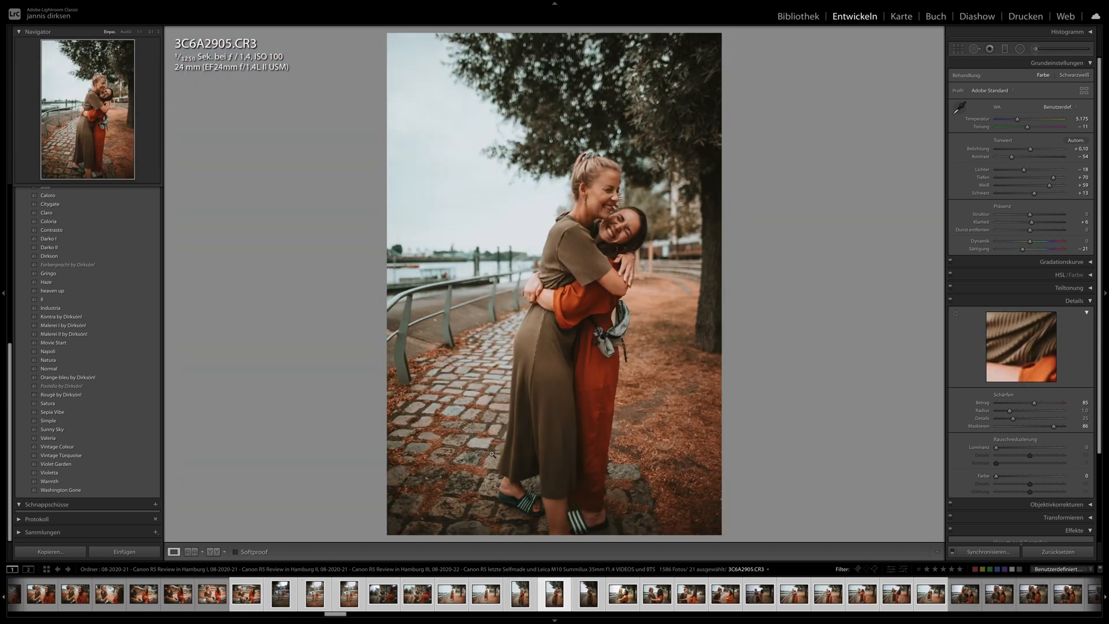
{"action": "key", "text": "Right"}
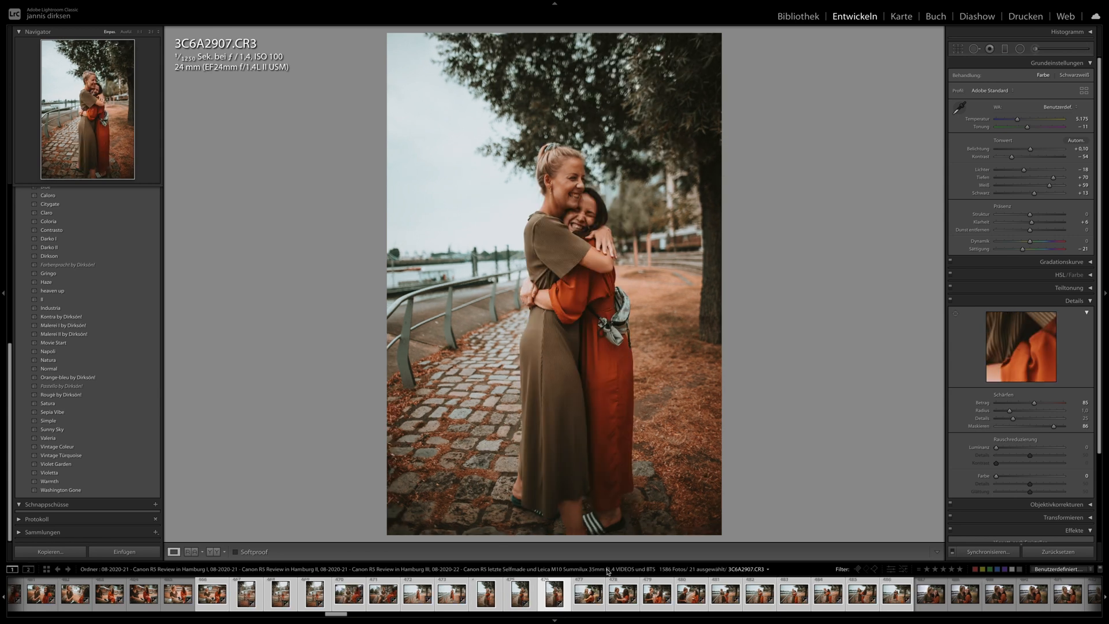
{"action": "key", "text": "Right"}
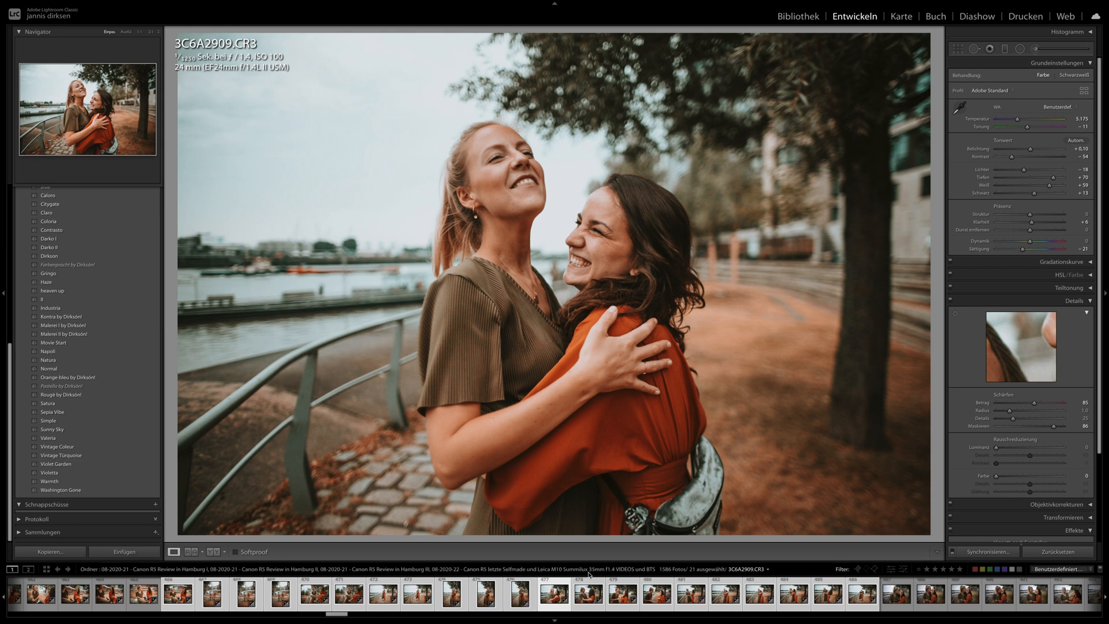
- Review the riverside photos from 3C6A2923.CR3 to 3C6A2927.CR3 and beyond, inspecting the sharpness of the faces in 3C6A2926.CR3
{"action": "key", "text": "Right"}
{"action": "key", "text": "Right"}
{"action": "key", "text": "Right"}
{"action": "key", "text": "Right"}
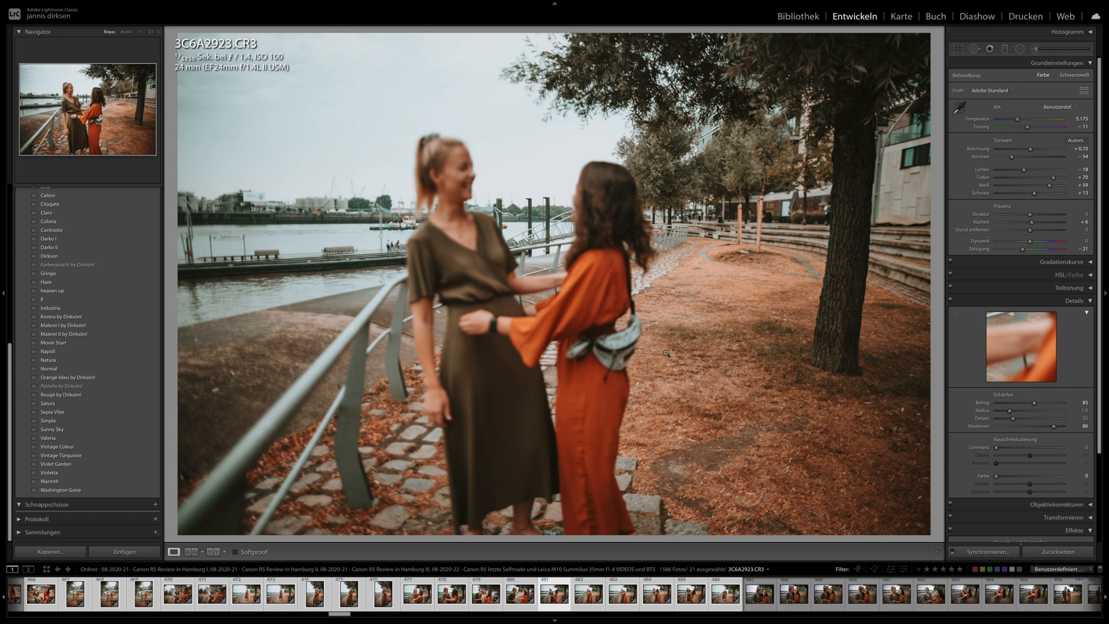
{"action": "key", "text": "Right"}
{"action": "key", "text": "Right"}
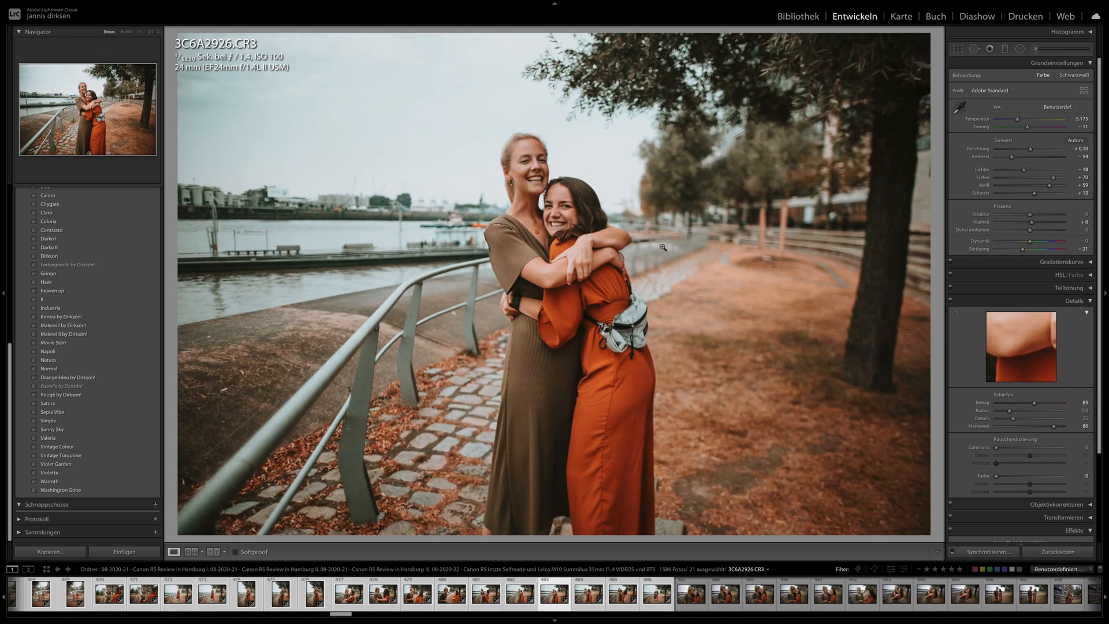
{"action": "left_click", "coordinate": [572, 186]}
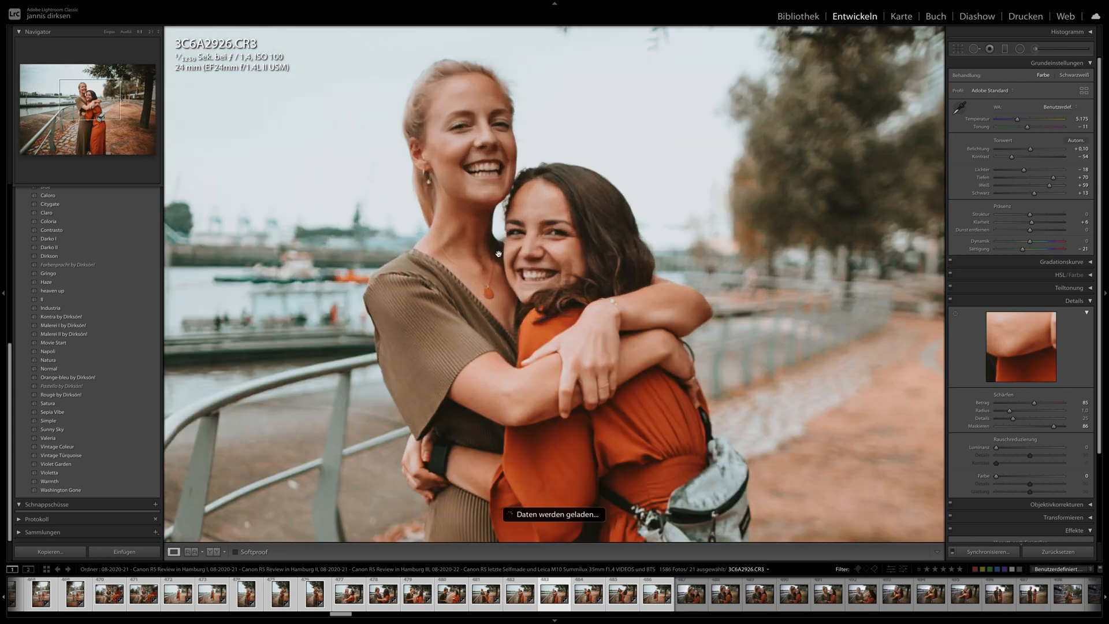
{"action": "left_click", "coordinate": [525, 270]}
{"action": "key", "text": "Right"}
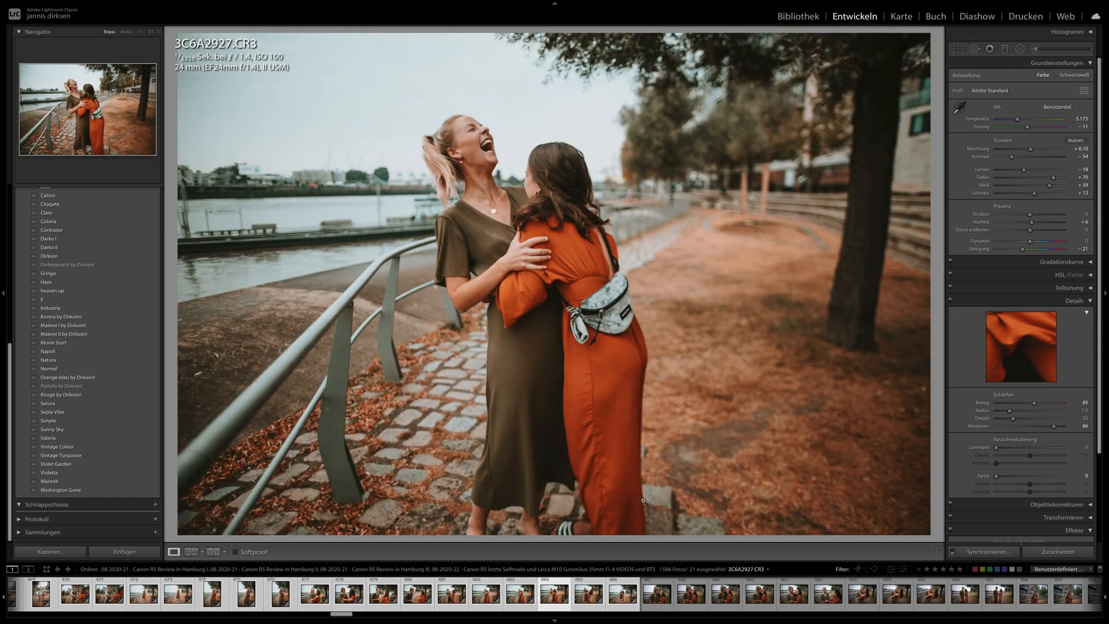
{"action": "key", "text": "Right"}
{"action": "key", "text": "Right"}
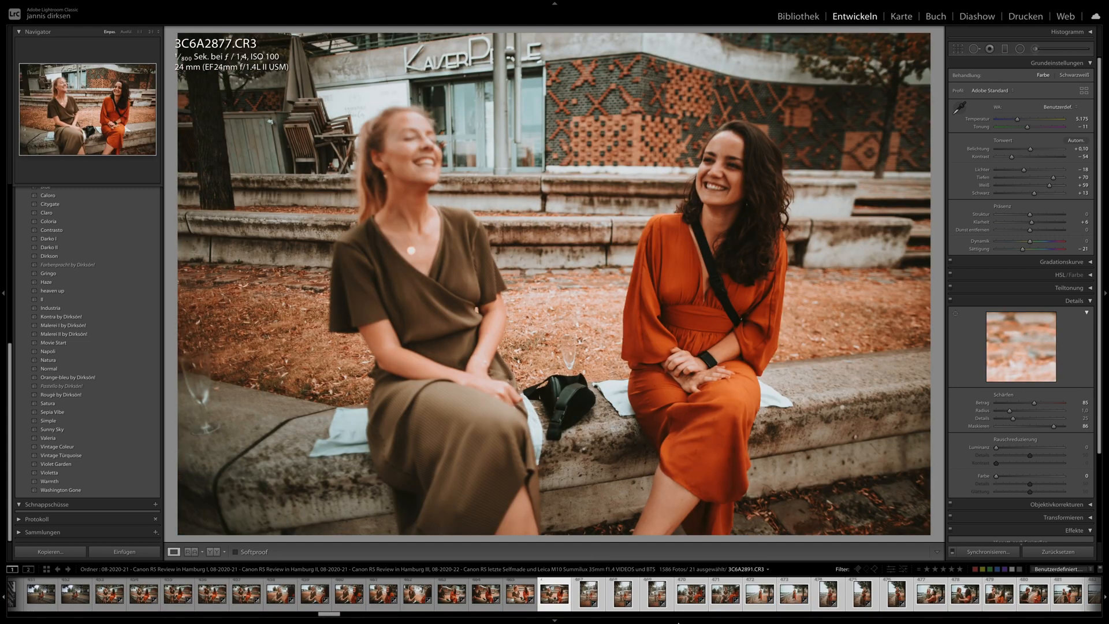
- Synchronize the develop settings of 3C6A2934.CR3 across the following 19 photos
{"action": "scroll", "coordinate": [687, 592], "scroll_direction": "down", "scroll_amount": 10}
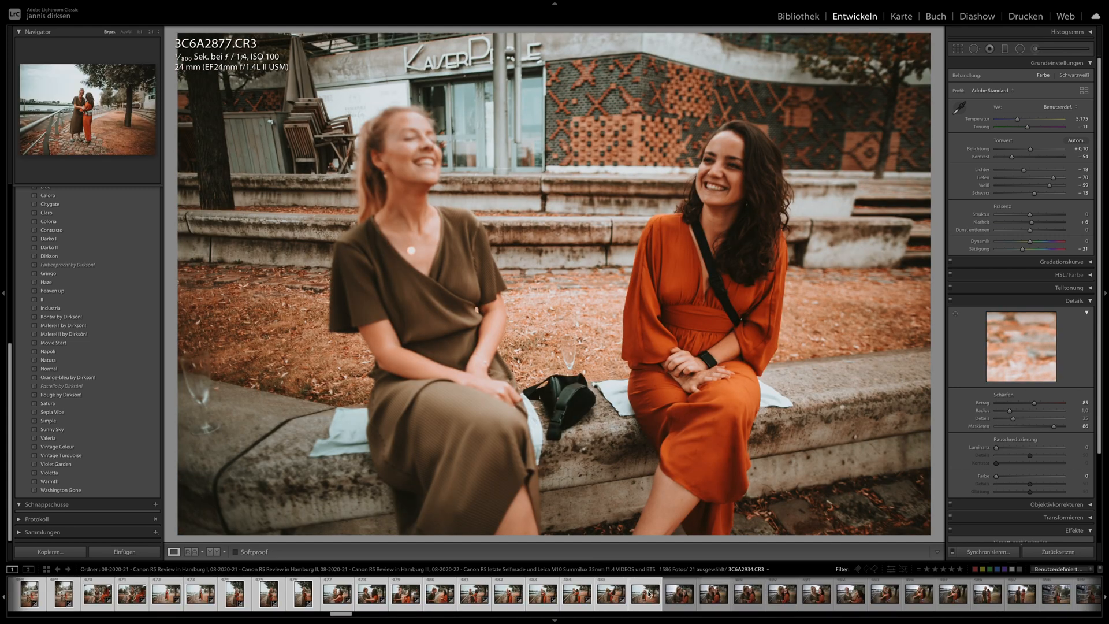
{"action": "left_click", "coordinate": [649, 595]}
{"action": "scroll", "coordinate": [648, 594], "scroll_direction": "down", "scroll_amount": 5}
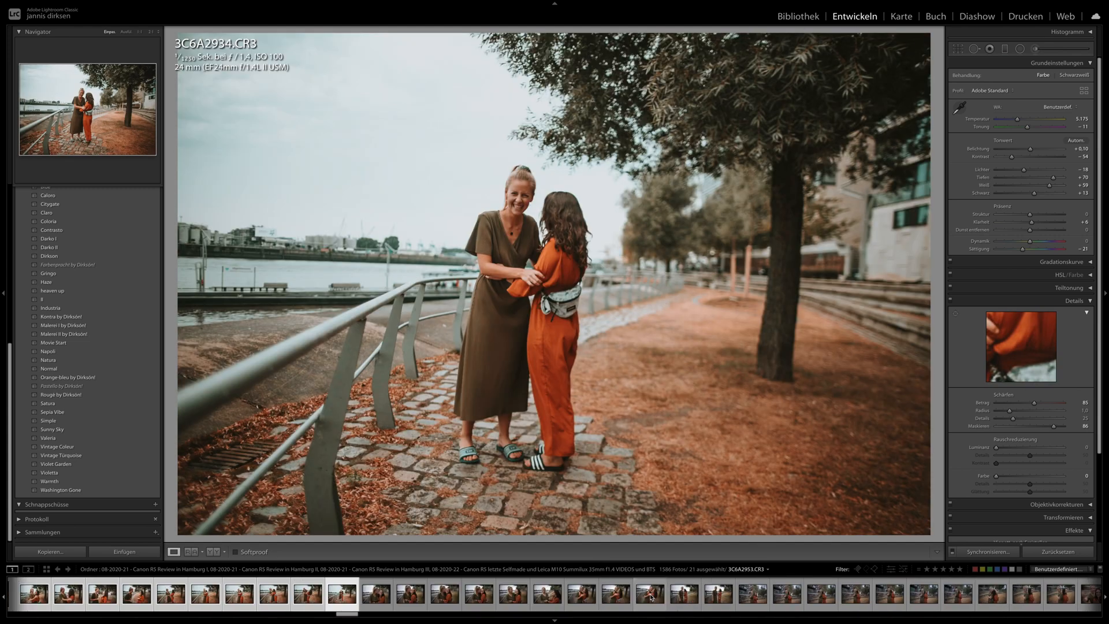
{"action": "left_click", "coordinate": [979, 594], "text": "shift"}
{"action": "left_click", "coordinate": [983, 552]}
{"action": "key", "text": "Return"}
- Review the close-ups 3C6A2938.CR3, 3C6A2943.CR3 and 3C6A2945.CR3, checking the focus on the faces in 3C6A2943.CR3
{"action": "key", "text": "Right"}
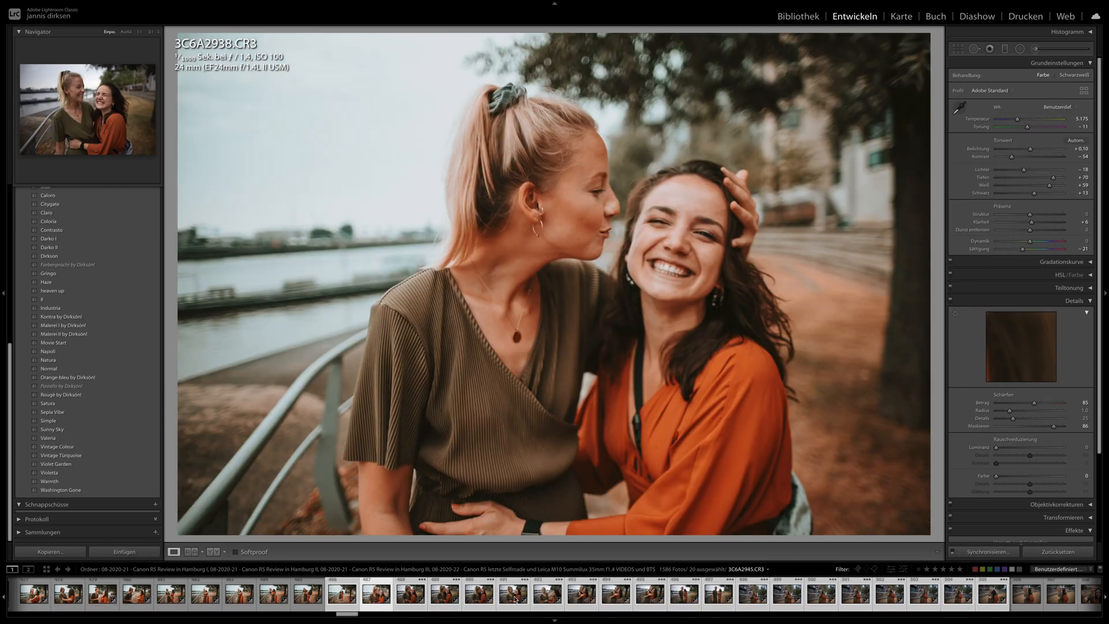
{"action": "left_click", "coordinate": [442, 598]}
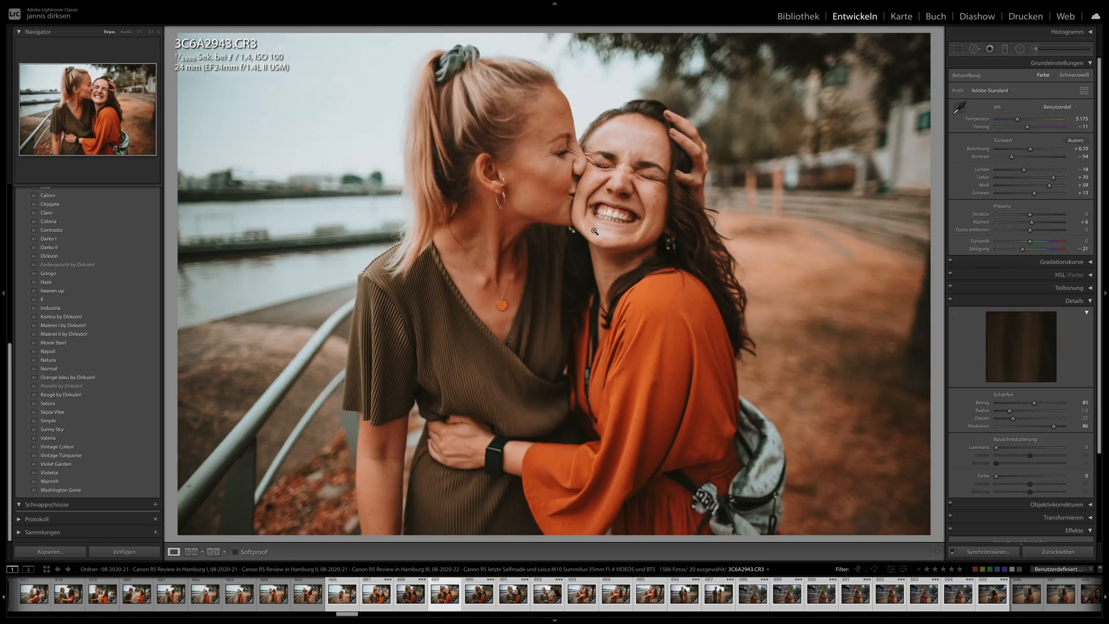
{"action": "left_click", "coordinate": [557, 183]}
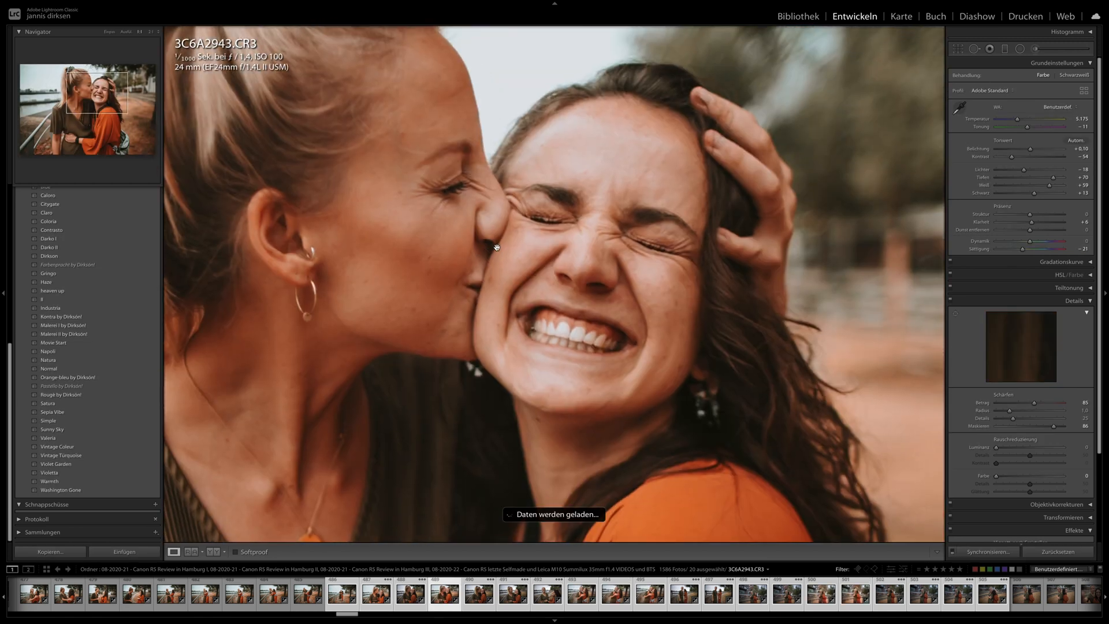
{"action": "key", "text": "Right"}
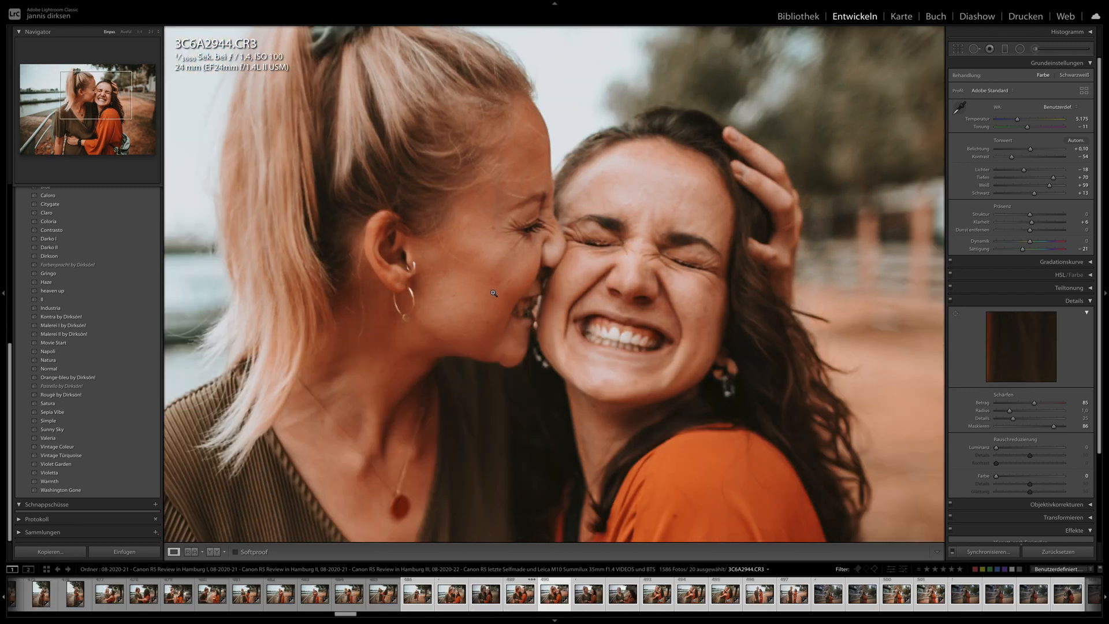
{"action": "left_click", "coordinate": [494, 293]}
{"action": "key", "text": "Right"}
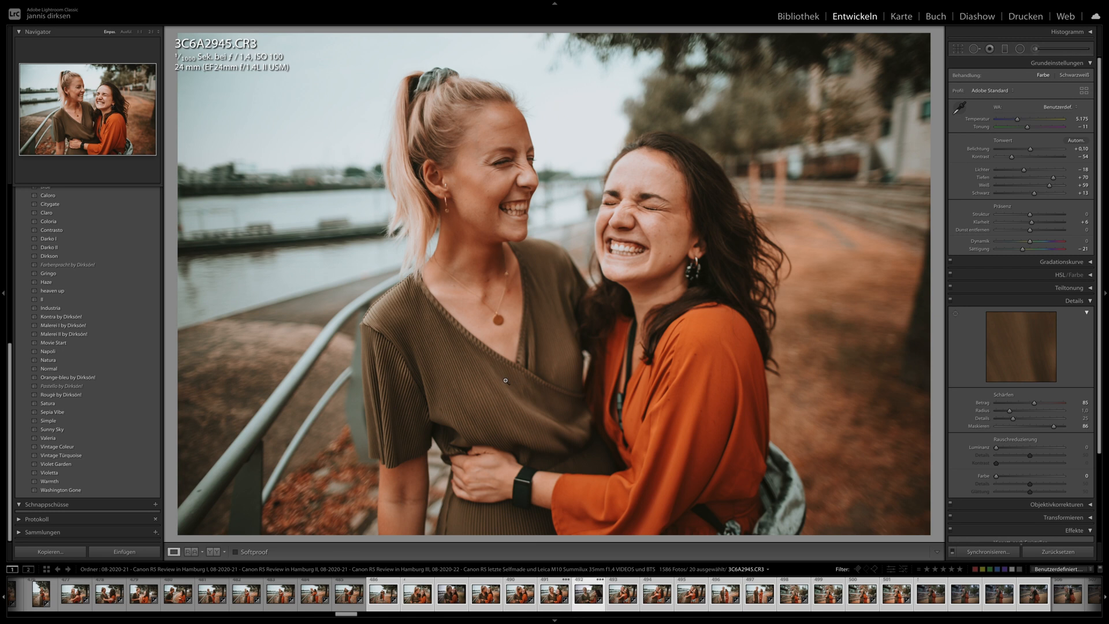
- Check the synchronized look on the riverside portraits 3C6A2950.CR3, 3C6A2953.CR3 and 3C6A2960.CR3
{"action": "key", "text": "Right"}
{"action": "key", "text": "Right"}
{"action": "key", "text": "Right"}
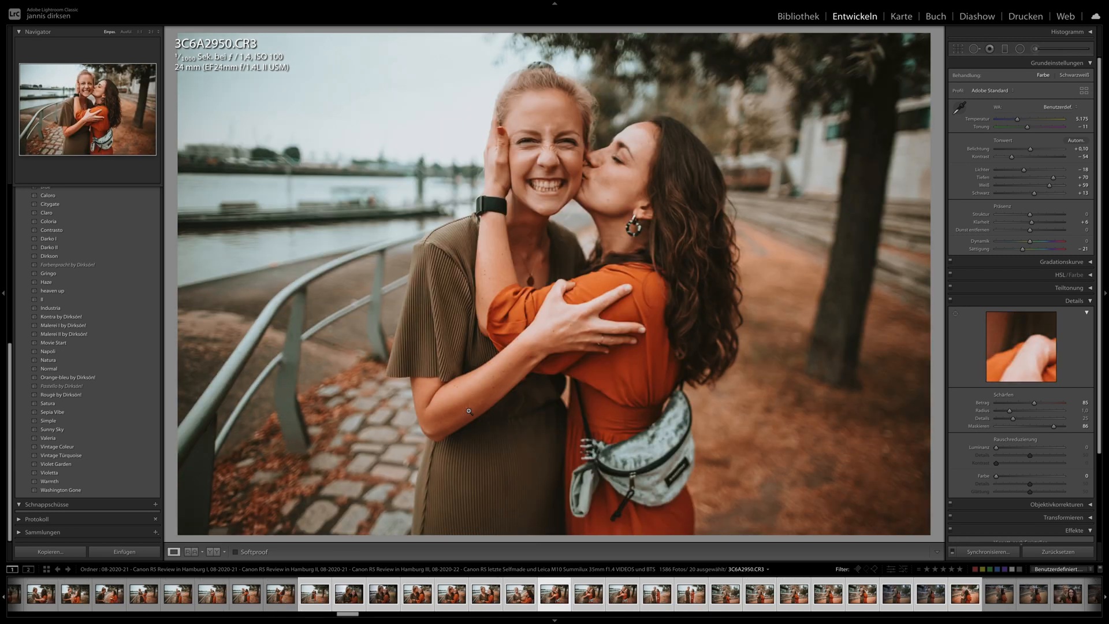
{"action": "key", "text": "Right"}
{"action": "key", "text": "Right"}
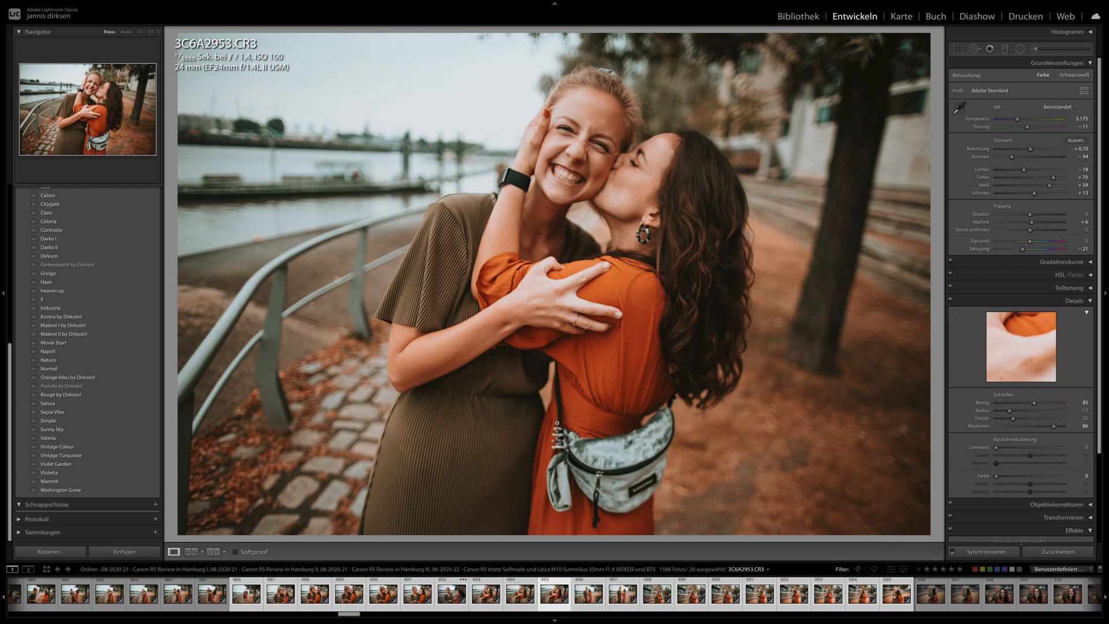
{"action": "key", "text": "Right"}
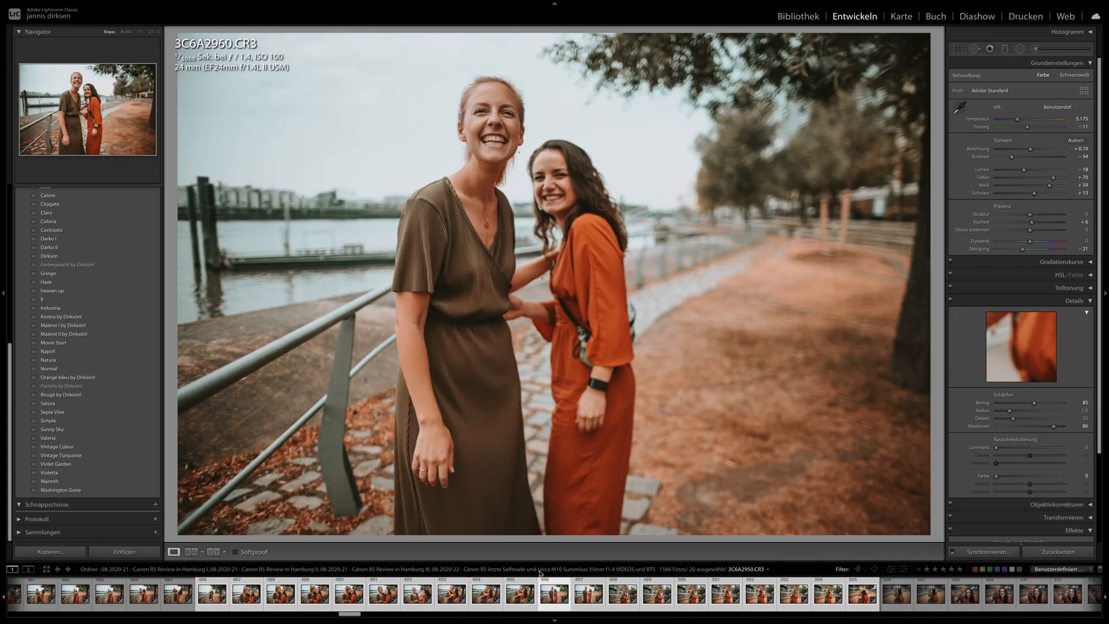
- Review the back-to-back portraits 3C6A2973.CR3, 3C6A2975.CR3 and 3C6A2978.CR3 in front of the stone steps
{"action": "left_click", "coordinate": [590, 600]}
{"action": "left_click", "coordinate": [732, 598]}
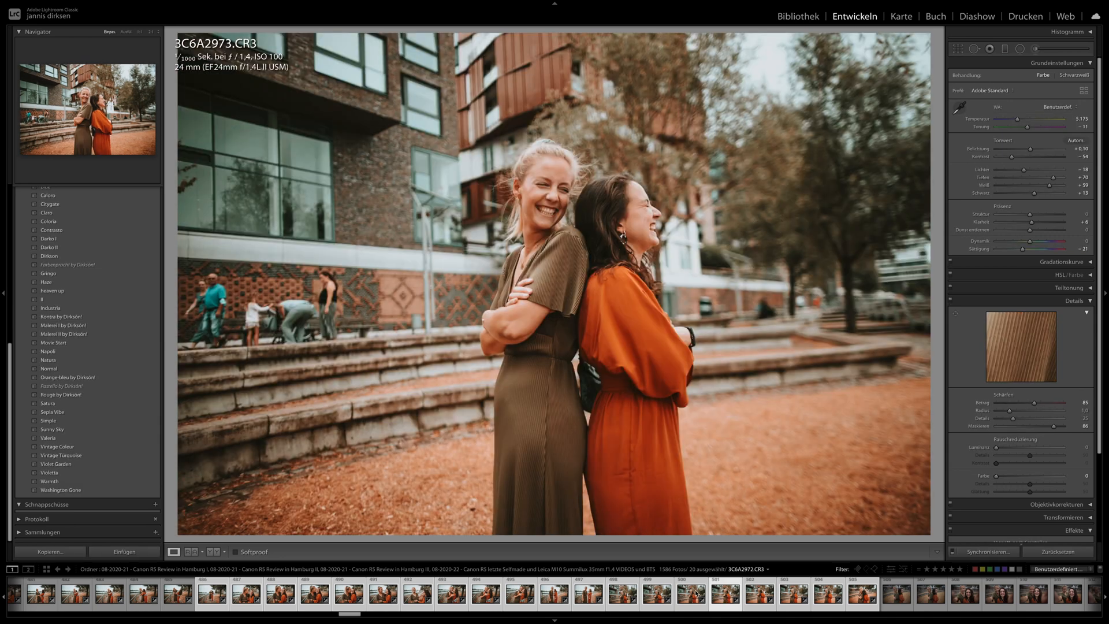
{"action": "left_click", "coordinate": [783, 597]}
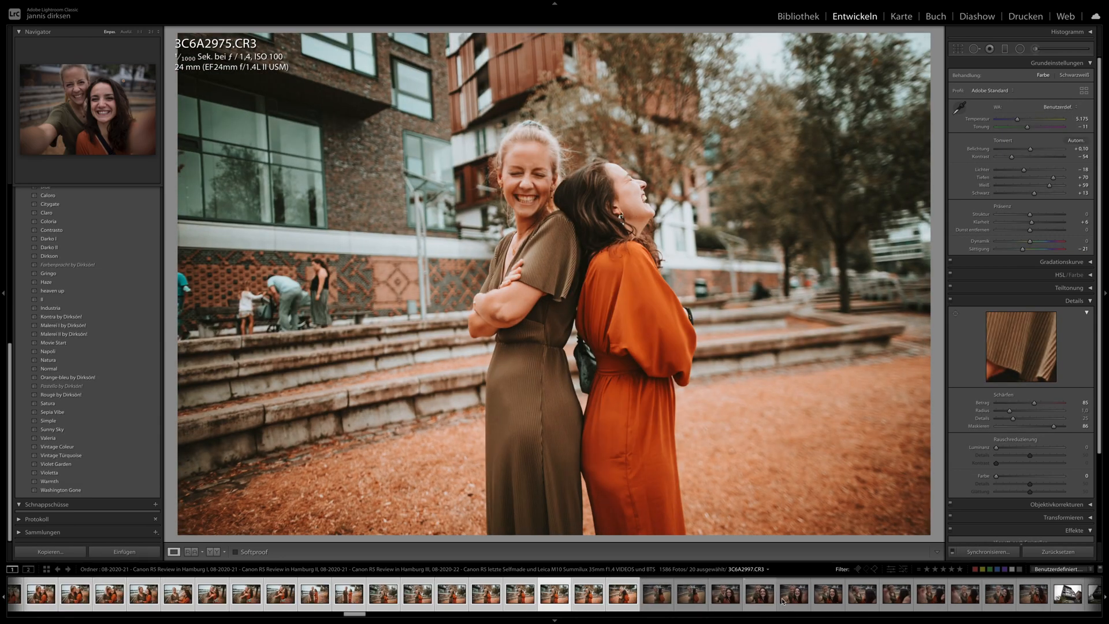
{"action": "key", "text": "Right"}
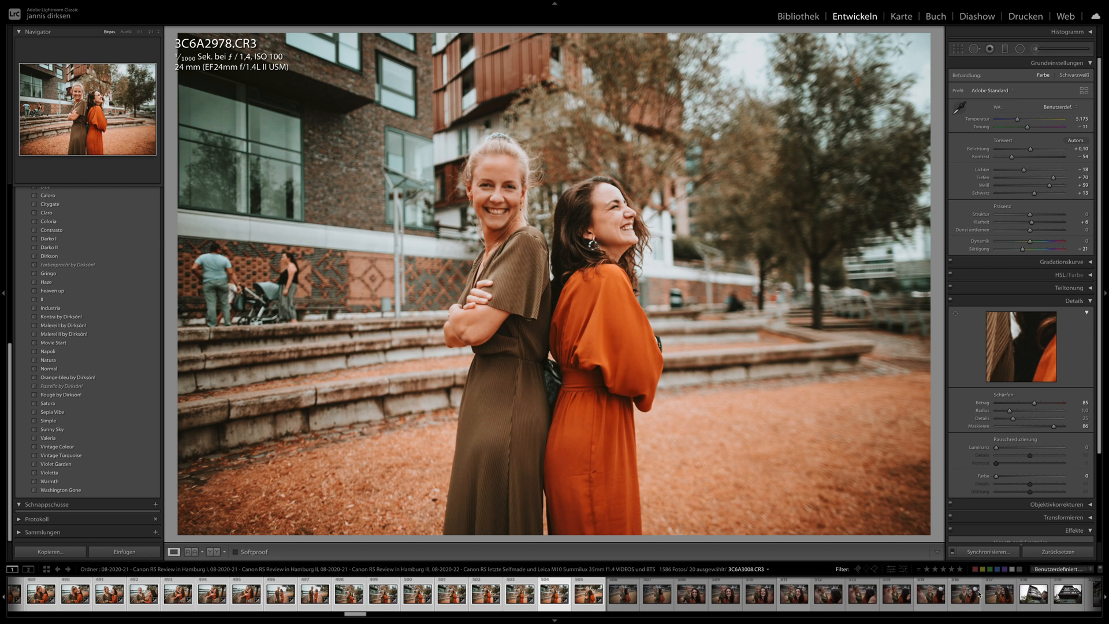
- Synchronize the develop settings of 3C6A2978.CR3 across the following 13 photos, including the selfies
{"action": "left_click", "coordinate": [987, 596], "text": "shift"}
{"action": "left_click", "coordinate": [987, 552]}
{"action": "key", "text": "Return"}
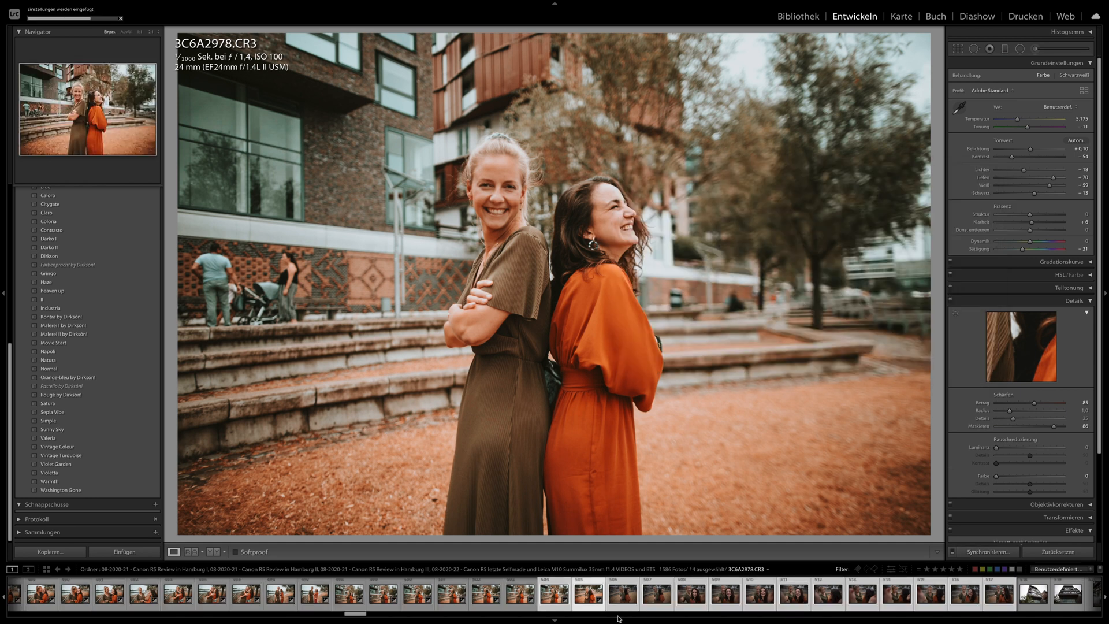
- Check the synchronized look on 3C6A2992.CR3 and the selfies 3C6A2997.CR3, 3C6A3000.CR3, 3C6A3003.CR3 and 3C6A3005.CR3
{"action": "left_click", "coordinate": [589, 595]}
{"action": "left_click", "coordinate": [653, 600]}
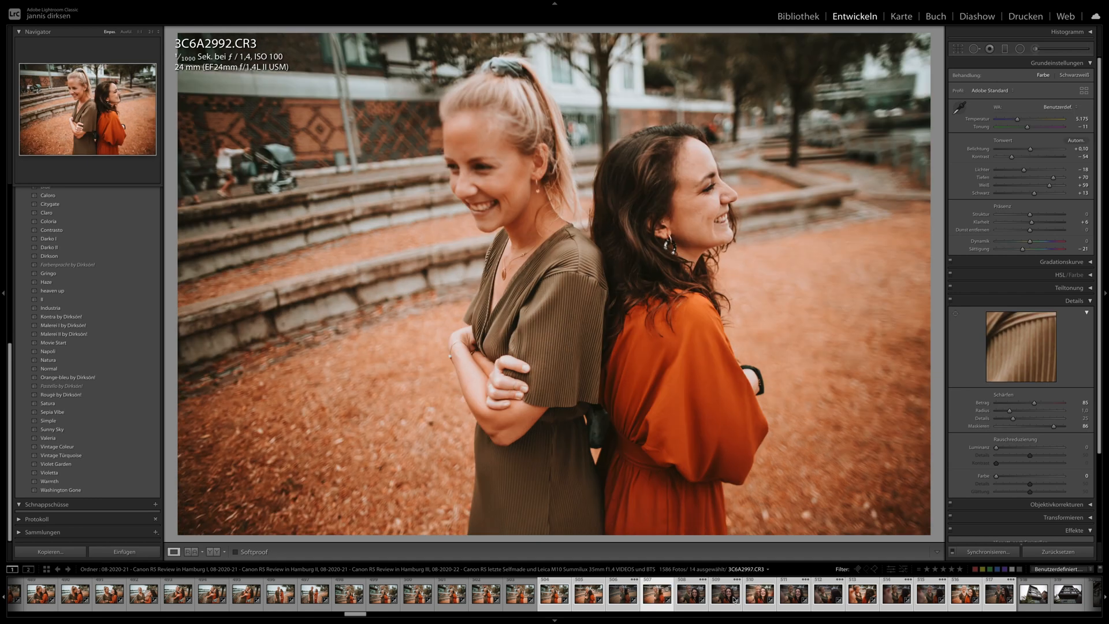
{"action": "left_click", "coordinate": [720, 600]}
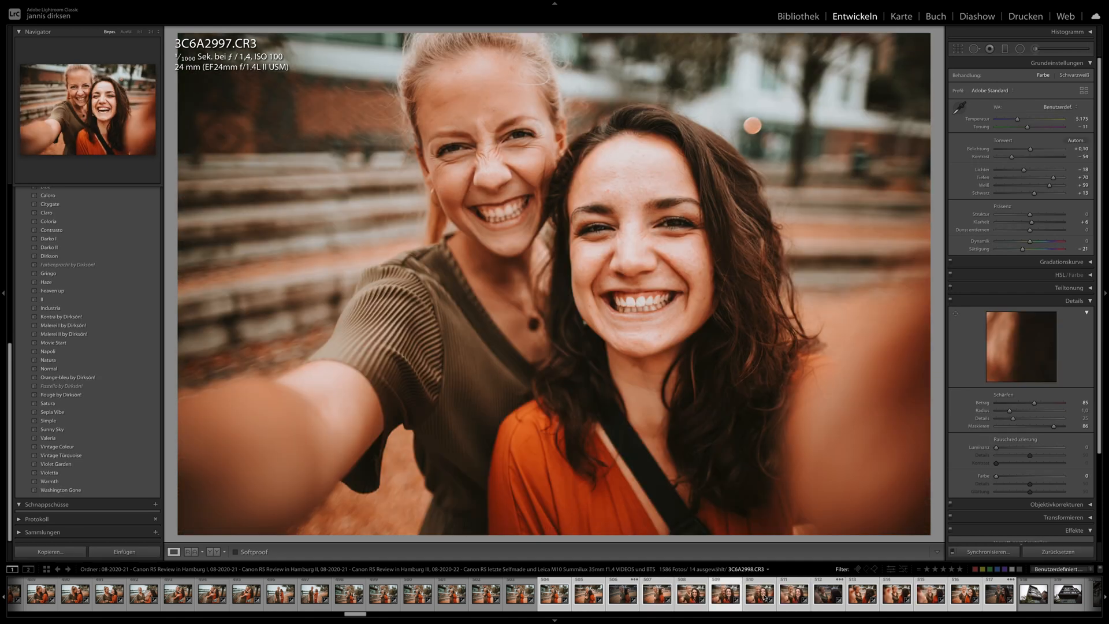
{"action": "left_click", "coordinate": [794, 598]}
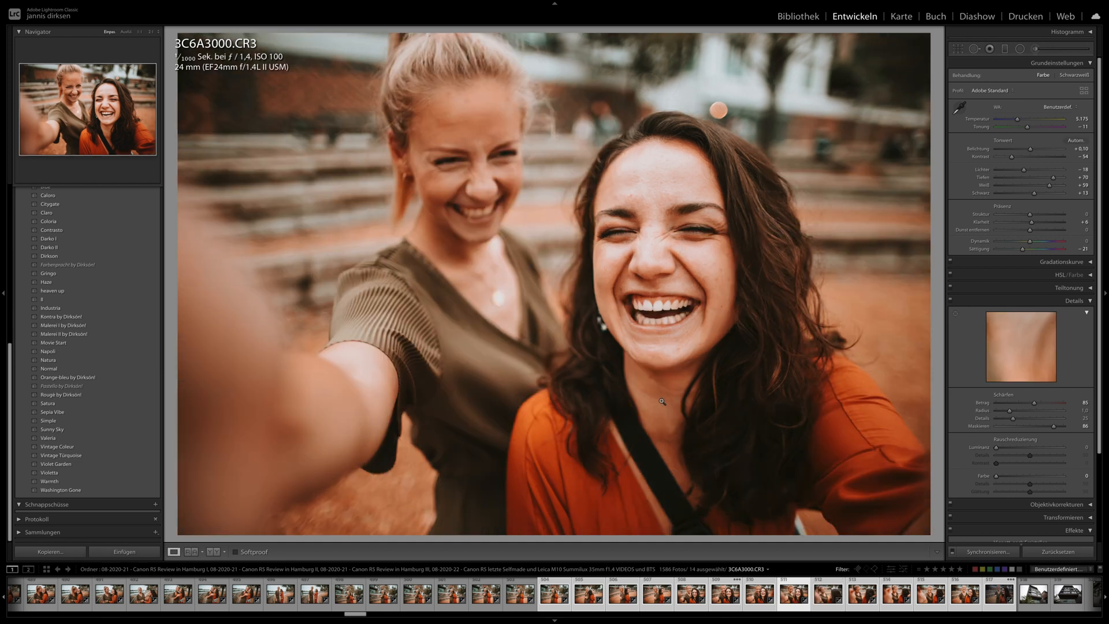
{"action": "left_click", "coordinate": [857, 598]}
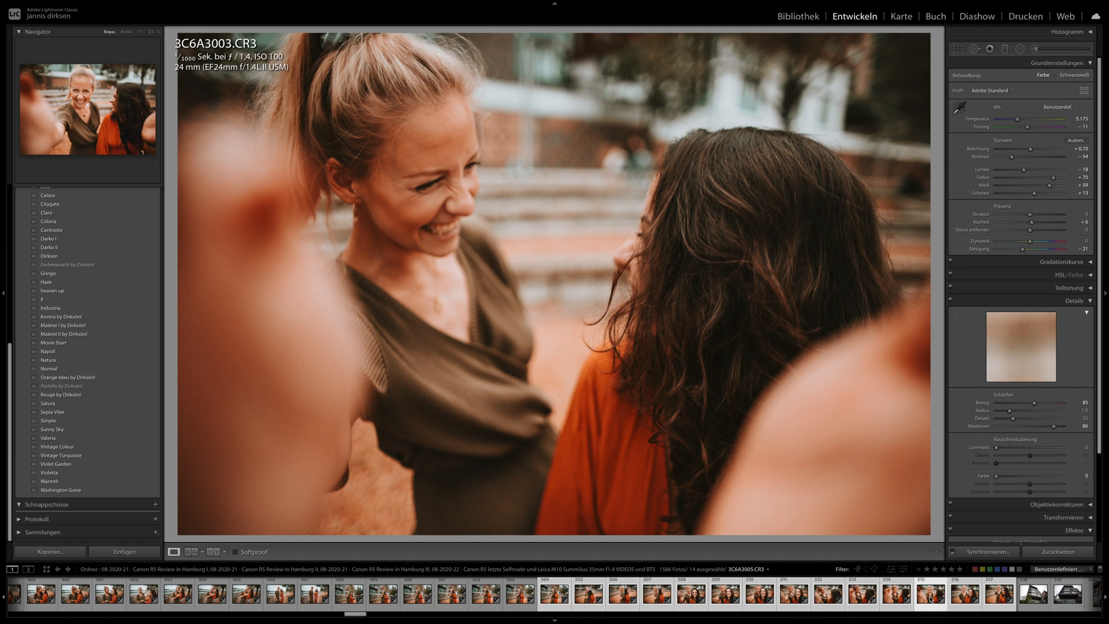
{"action": "left_click", "coordinate": [930, 600]}
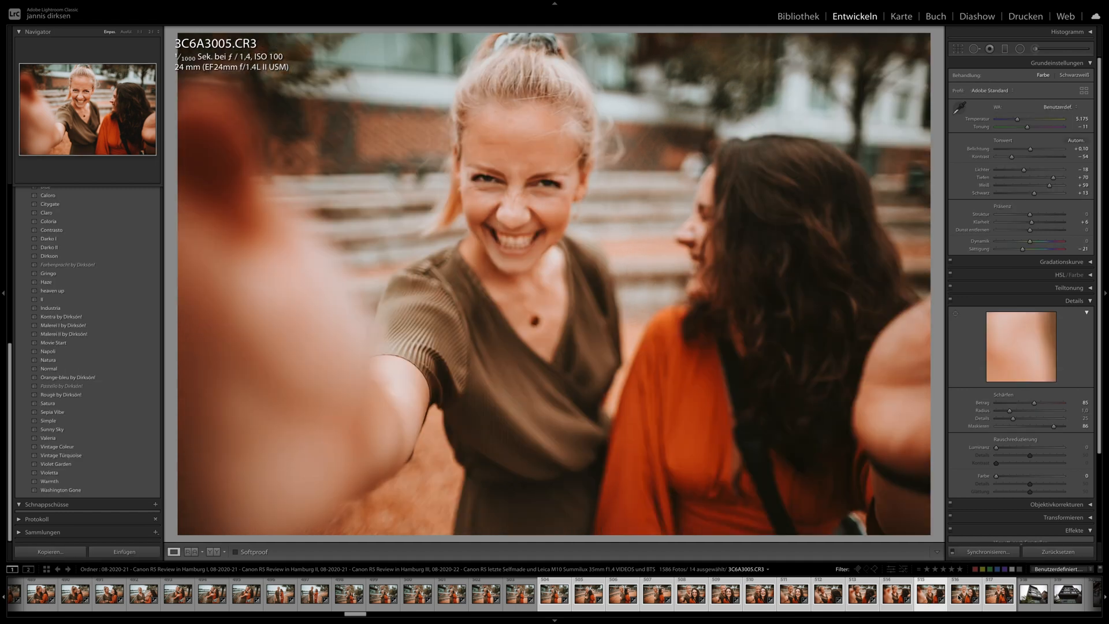
- Open 3C6A3011.CR3 and carry its develop settings over to the couple selfies 3C6A3113.CR3 and 3C6A3115.CR3
{"action": "left_click", "coordinate": [991, 598]}
{"action": "scroll", "coordinate": [751, 598], "scroll_direction": "down", "scroll_amount": 10}
{"action": "scroll", "coordinate": [806, 601], "scroll_direction": "down", "scroll_amount": 6}
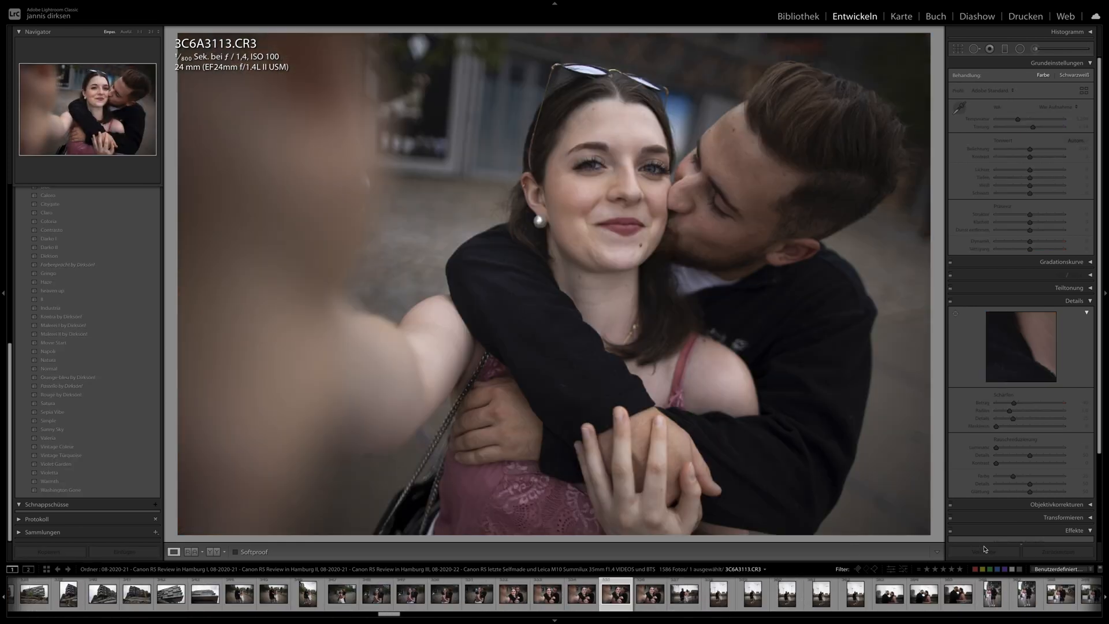
{"action": "left_click", "coordinate": [984, 550]}
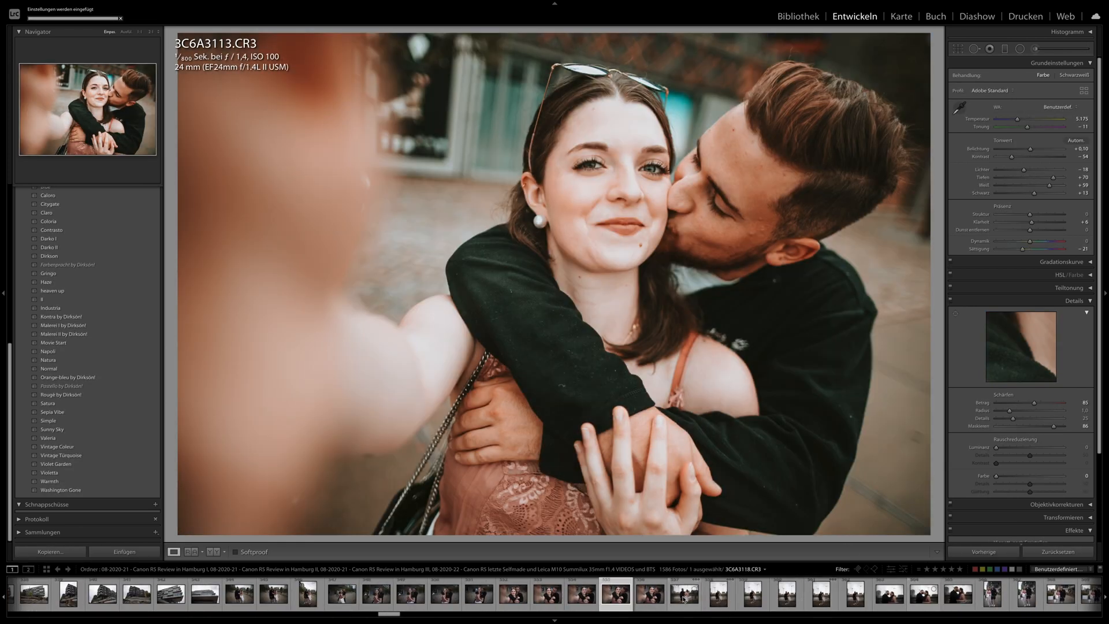
{"action": "left_click", "coordinate": [653, 597]}
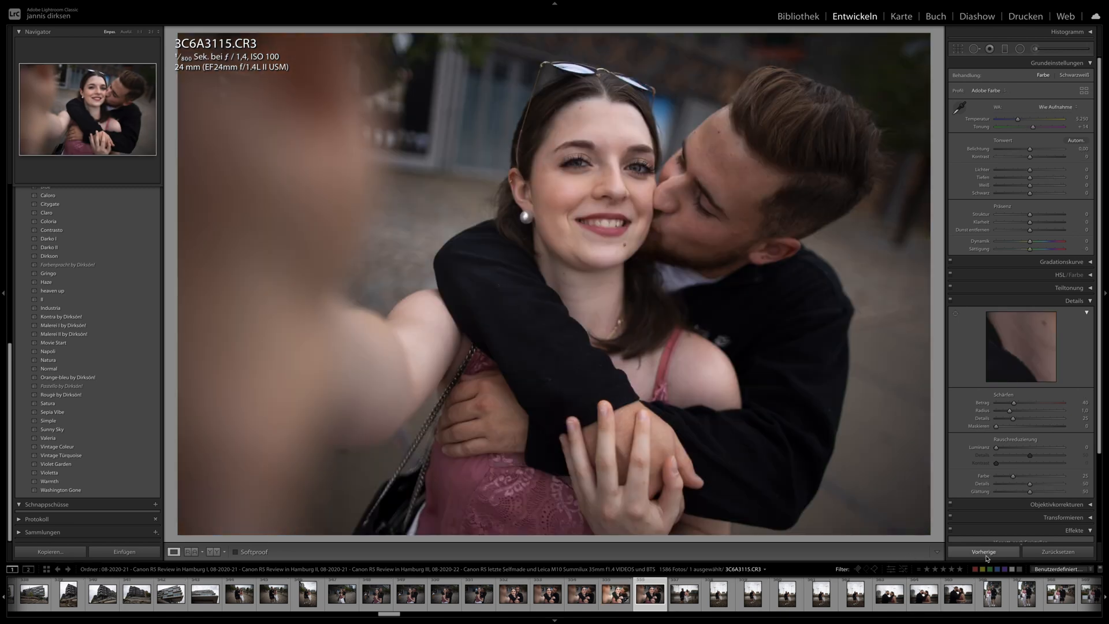
{"action": "left_click", "coordinate": [985, 551]}
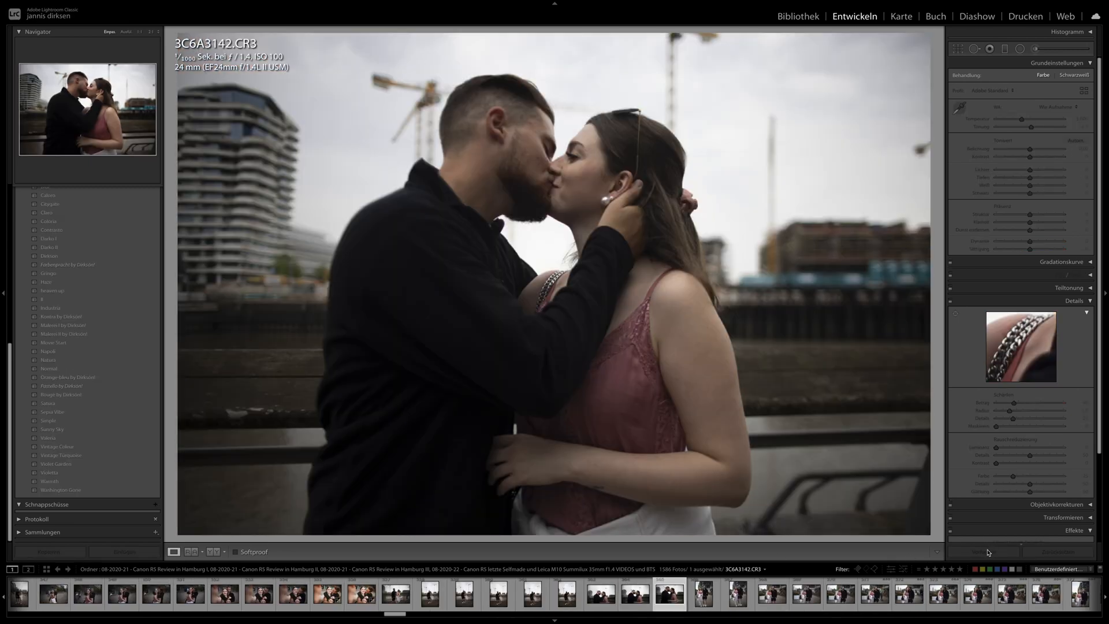
- Apply the previous photo's develop settings to the kissing portrait 3C6A3142.CR3 and the standing couple portrait 3C6A3157.CR3
{"action": "left_click", "coordinate": [980, 550]}
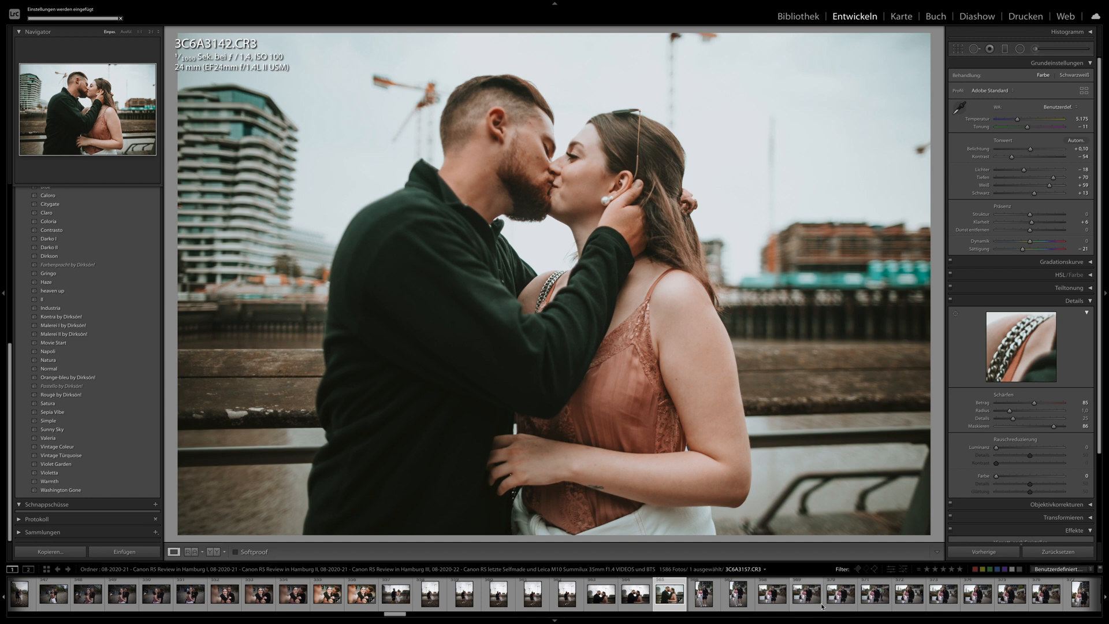
{"action": "left_click", "coordinate": [808, 598]}
{"action": "left_click", "coordinate": [975, 552]}
- Apply the previous photo's develop settings to the flat-cap couple portraits 3C6A3271.CR3, 3C6A3282.CR3 and 3C6A3283.CR3
{"action": "scroll", "coordinate": [810, 600], "scroll_direction": "down", "scroll_amount": 8}
{"action": "scroll", "coordinate": [811, 601], "scroll_direction": "down", "scroll_amount": 7}
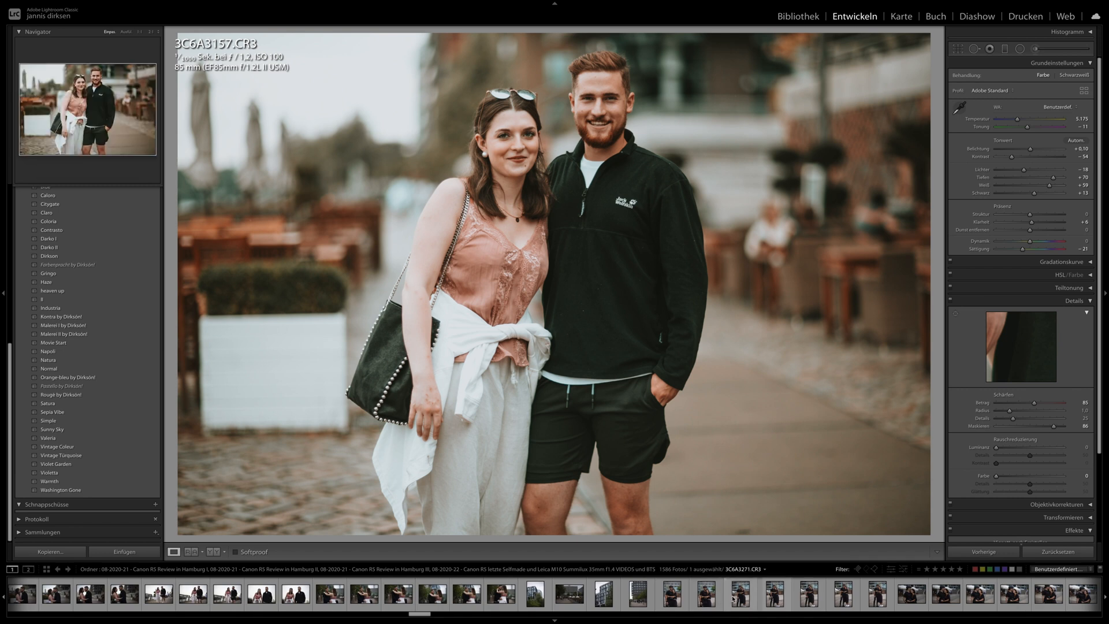
{"action": "left_click", "coordinate": [739, 594]}
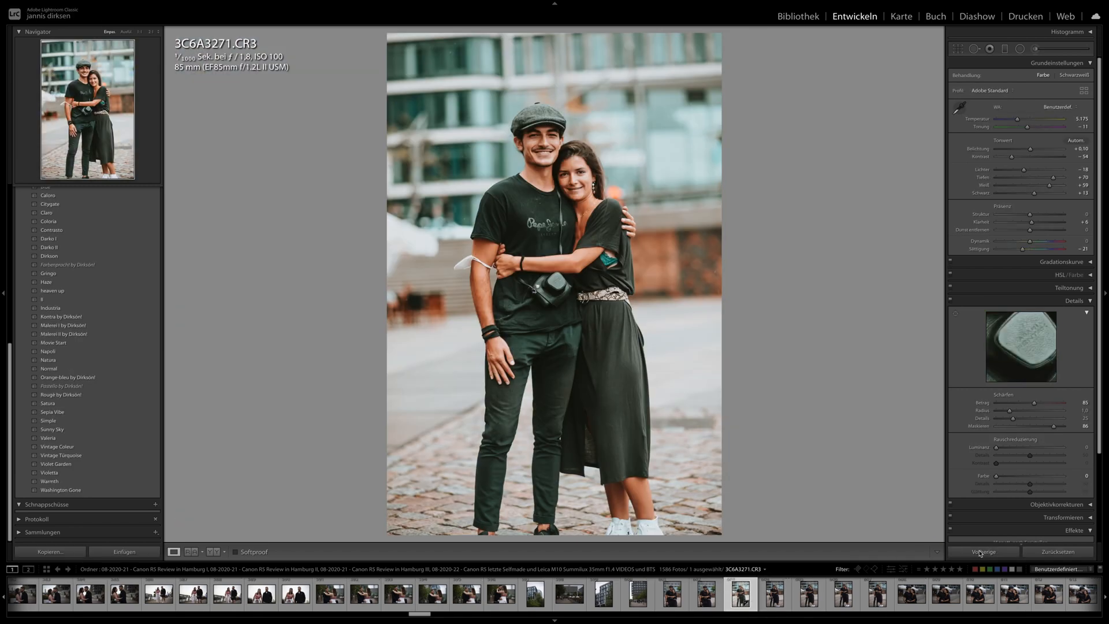
{"action": "left_click", "coordinate": [917, 596]}
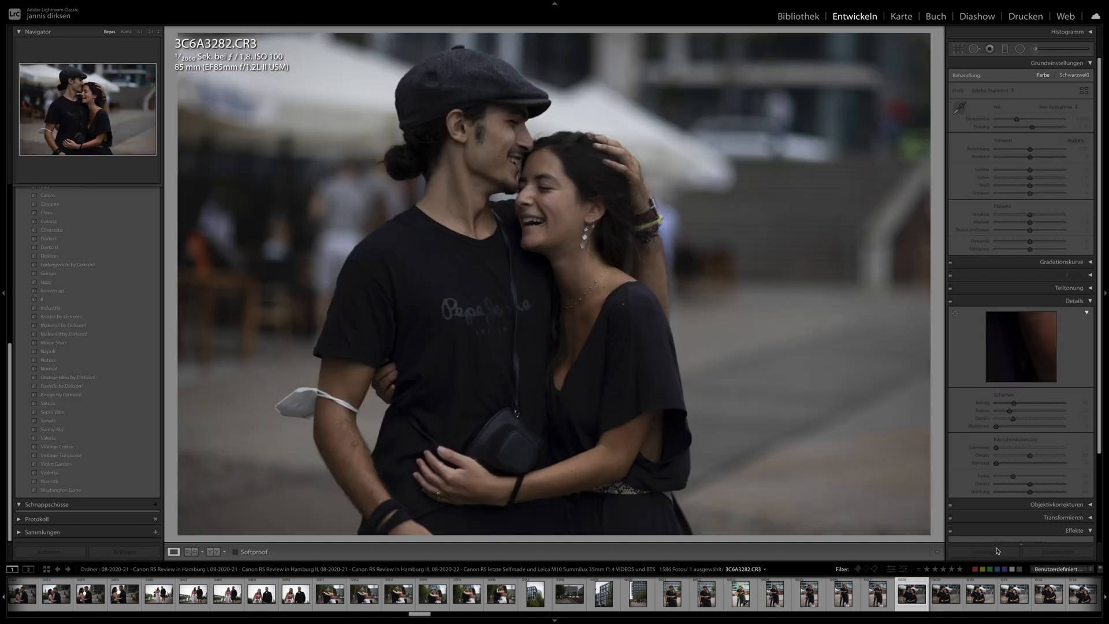
{"action": "left_click", "coordinate": [992, 553]}
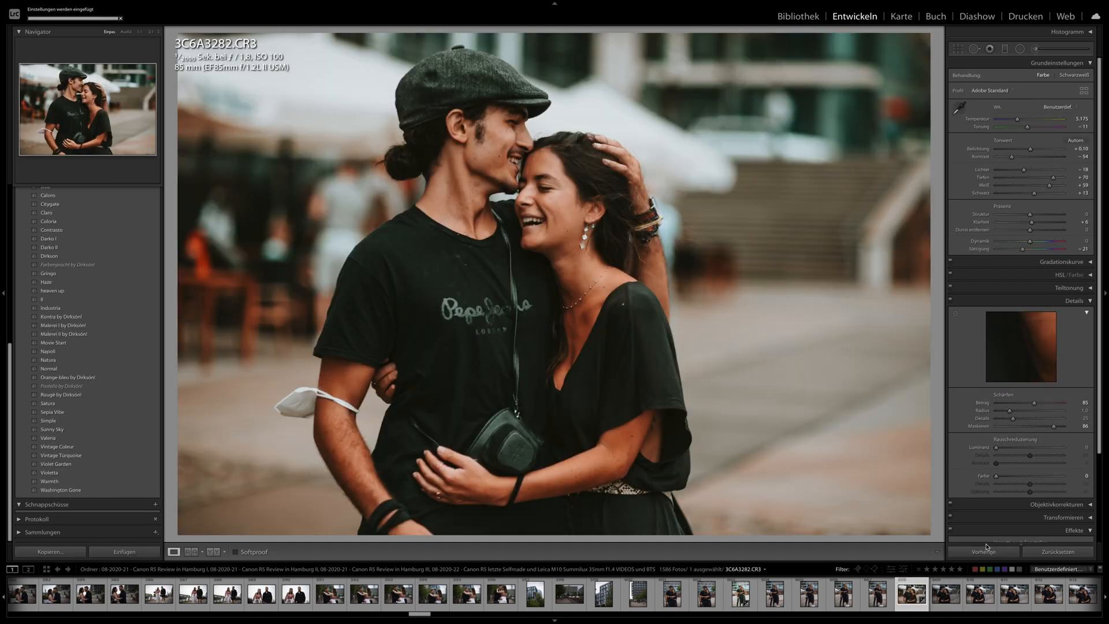
{"action": "key", "text": "Right"}
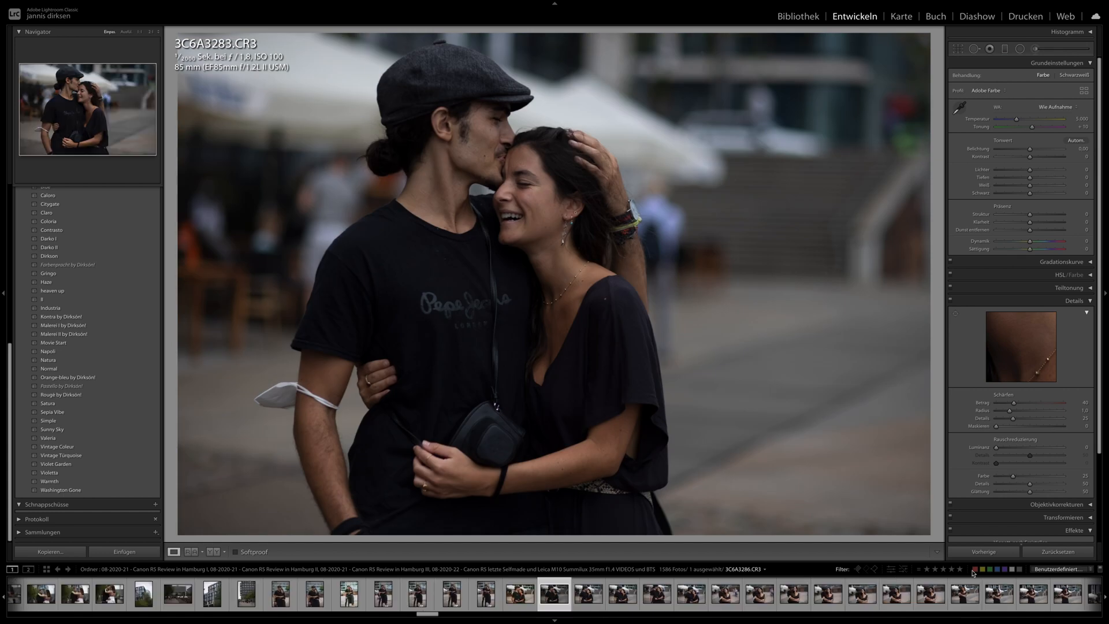
{"action": "left_click", "coordinate": [985, 553]}
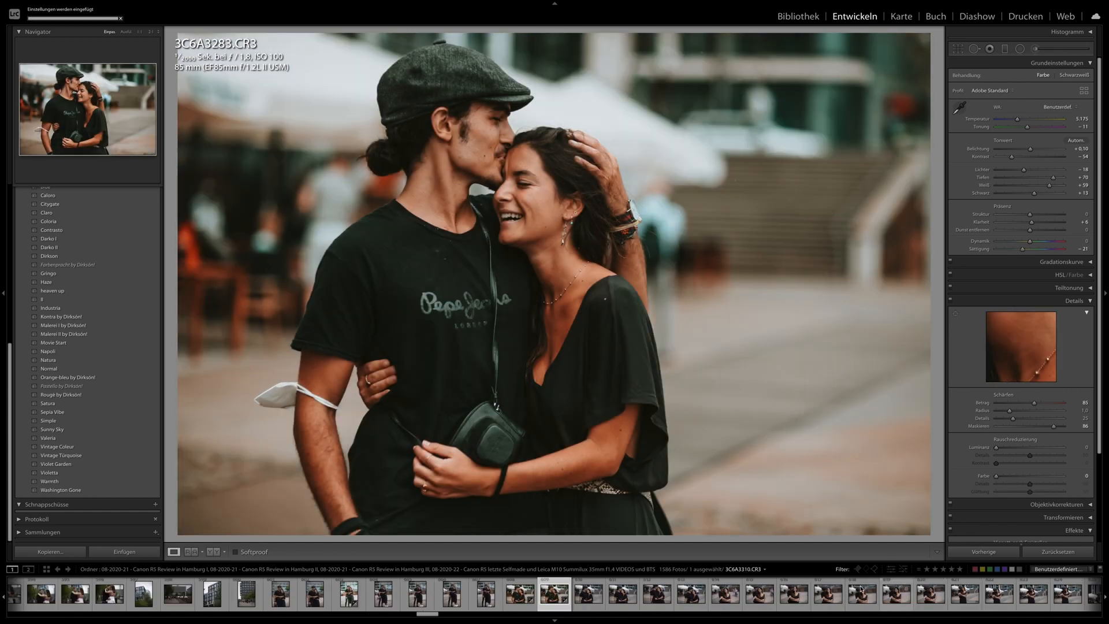
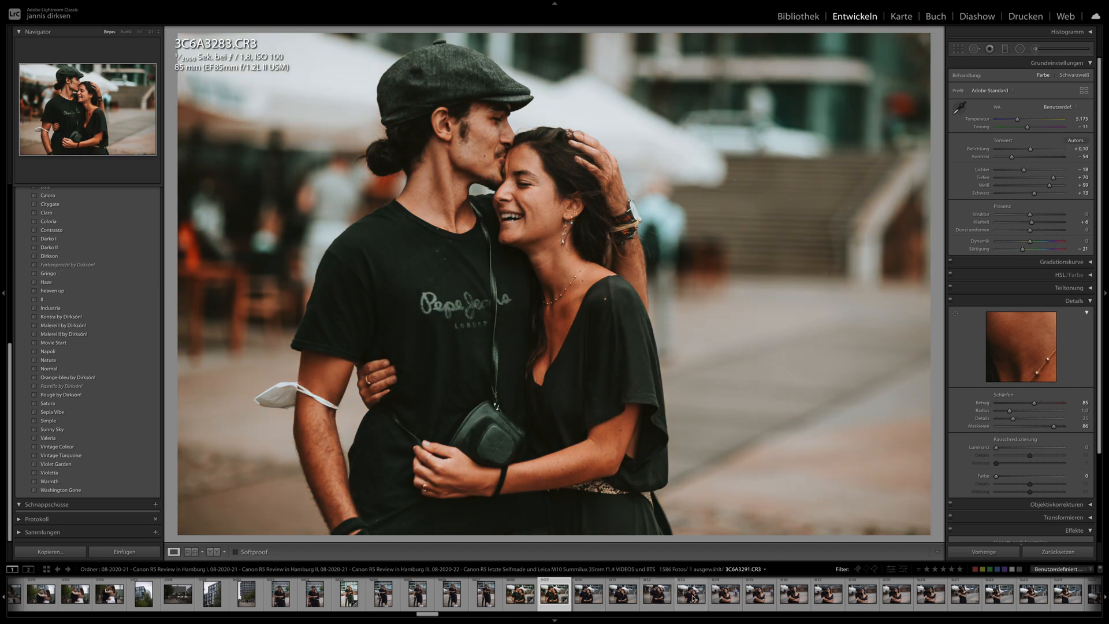
- Synchronize the develop settings of 3C6A3283.CR3 across the remaining photos of the couple series
{"action": "scroll", "coordinate": [689, 598], "scroll_direction": "down", "scroll_amount": 10}
{"action": "left_click", "coordinate": [736, 600], "text": "shift"}
{"action": "left_click", "coordinate": [987, 552]}
{"action": "key", "text": "Return"}
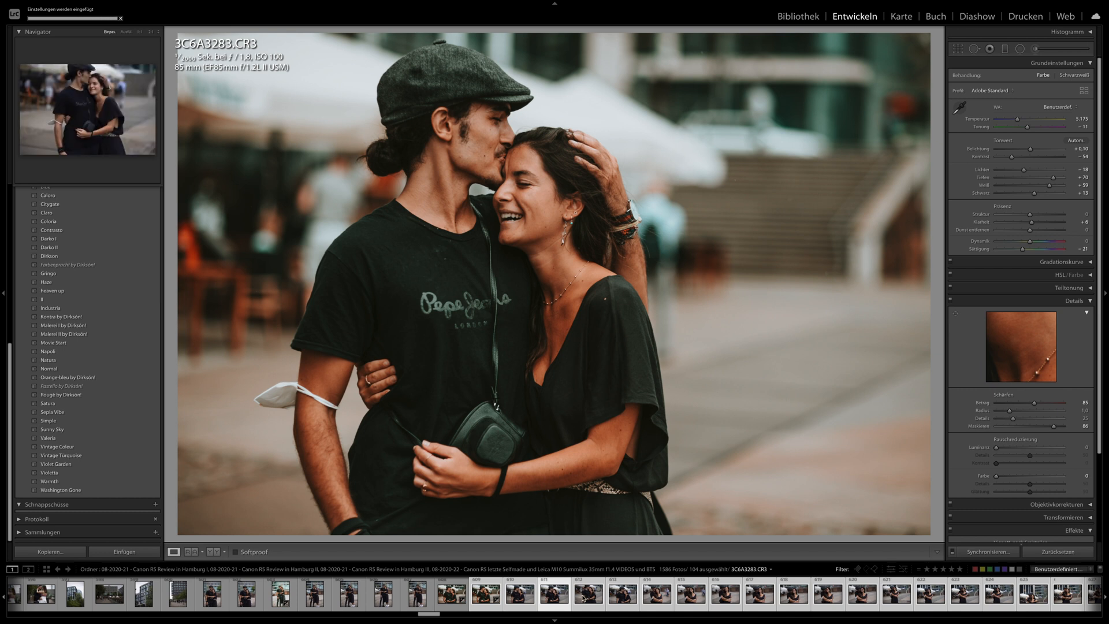
- Check the synchronized look on the embracing couple photos 3C6A3287.CR3, 3C6A3291.CR3, 3C6A3309.CR3, 3C6A3310.CR3 and 3C6A3315.CR3
{"action": "left_click", "coordinate": [449, 601]}
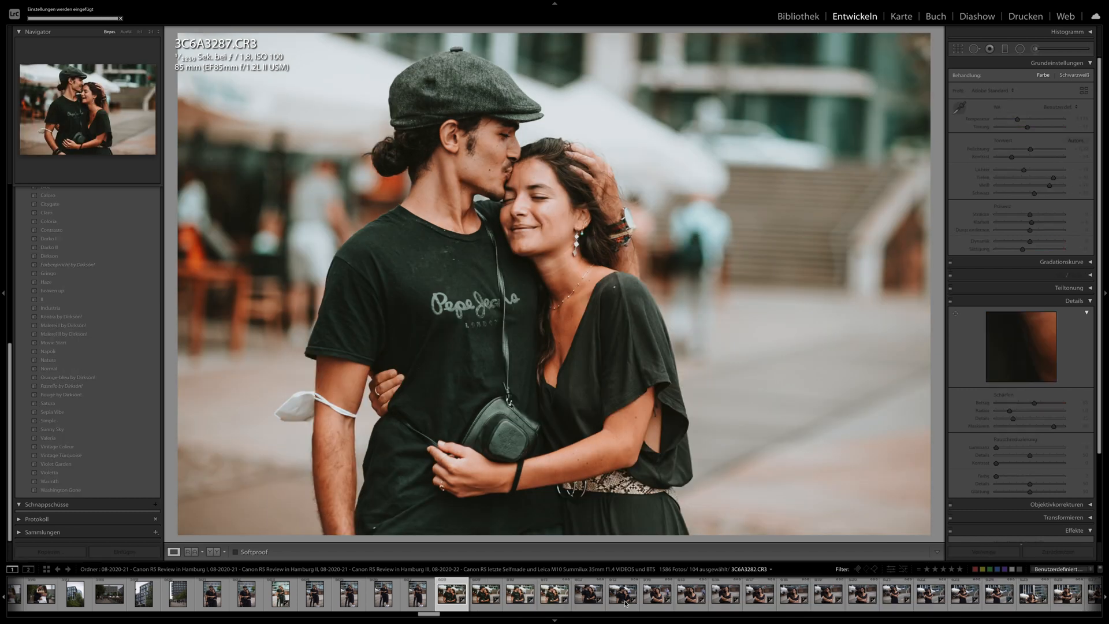
{"action": "left_click", "coordinate": [624, 602]}
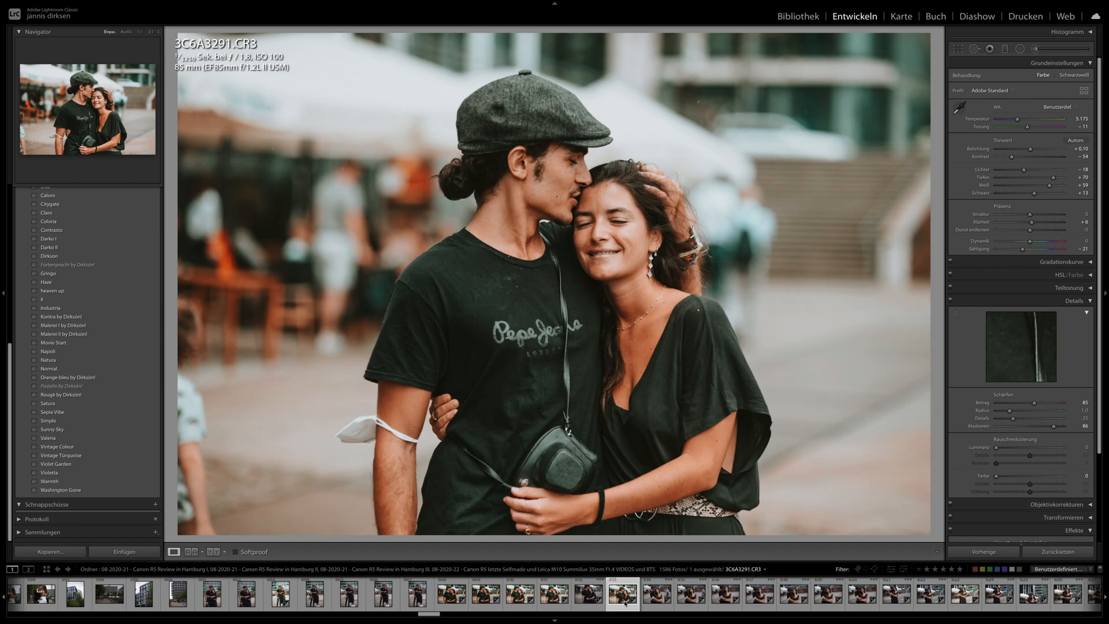
{"action": "scroll", "coordinate": [624, 602], "scroll_direction": "down", "scroll_amount": 2}
{"action": "left_click", "coordinate": [630, 601]}
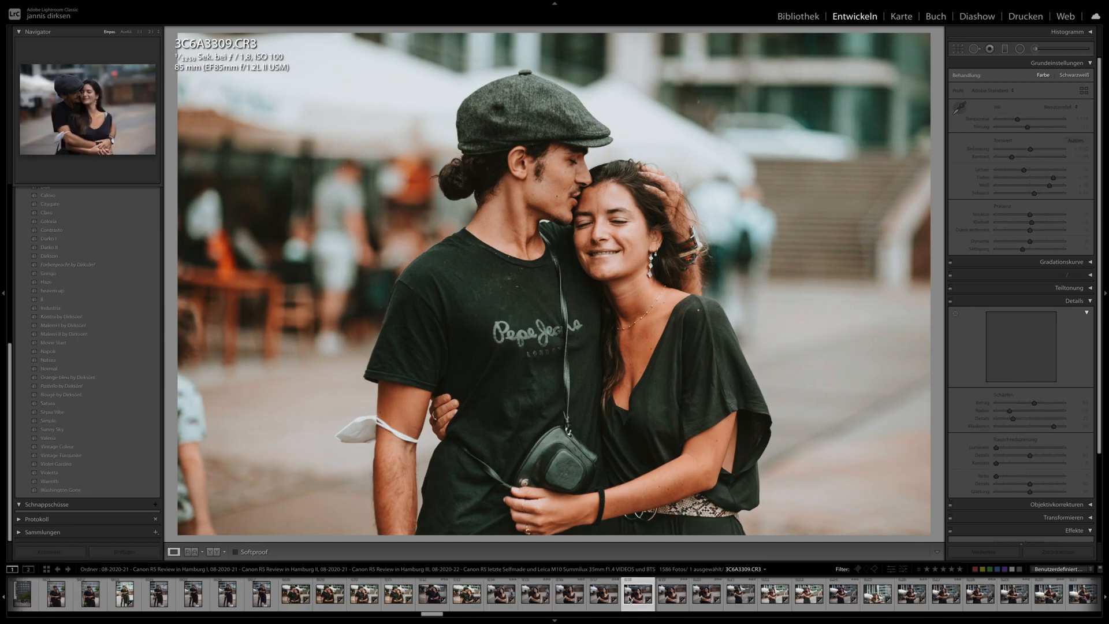
{"action": "left_click", "coordinate": [672, 601]}
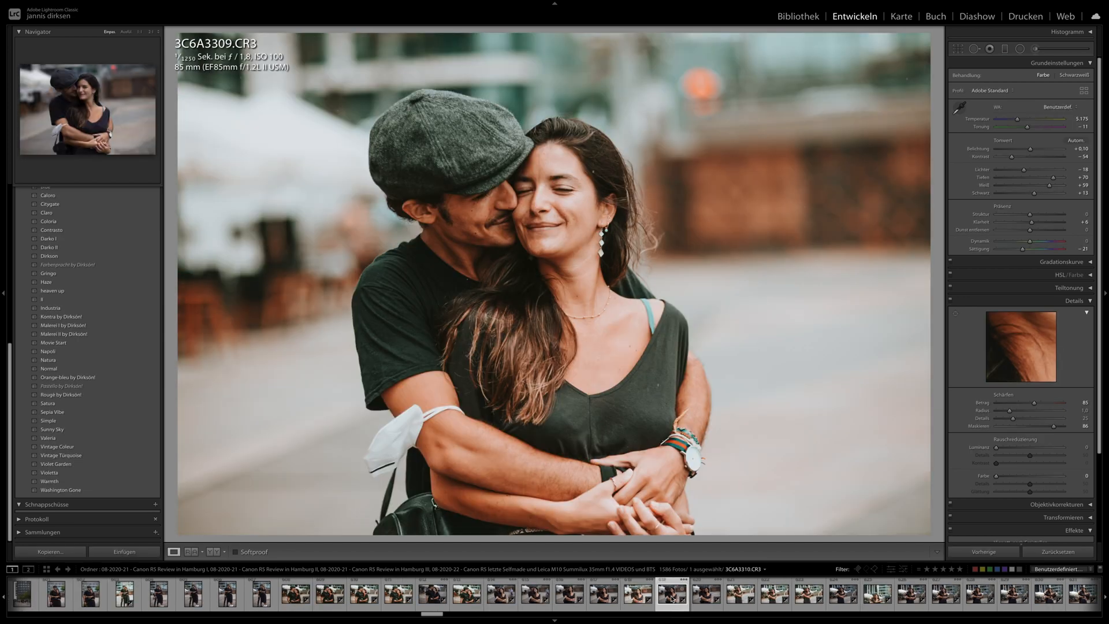
{"action": "left_click", "coordinate": [740, 597]}
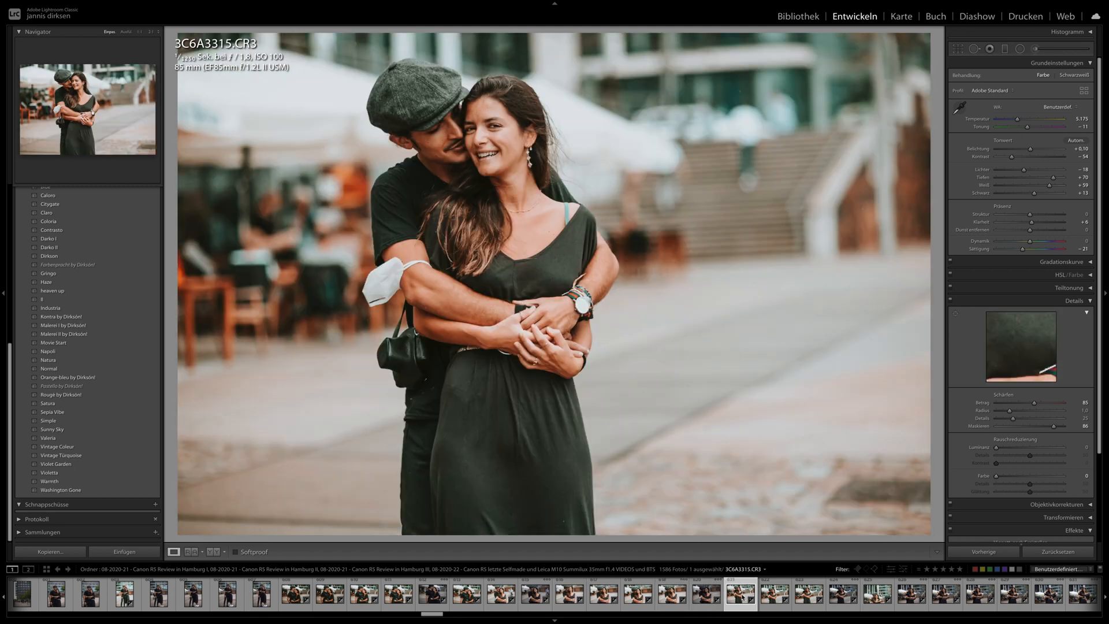
- Review the synchronized look on 3C6A3323.CR3, the laughing shot 3C6A3327.CR3 and the full-length portraits 3C6A3335.CR3 and 3C6A3341.CR3
{"action": "left_click", "coordinate": [808, 594]}
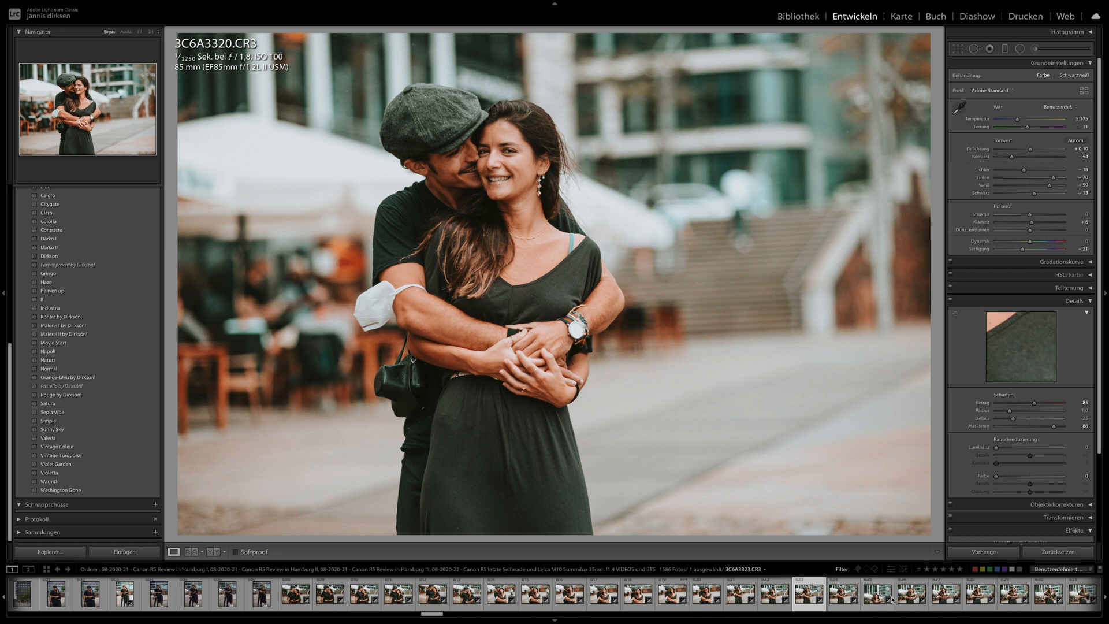
{"action": "left_click", "coordinate": [872, 597]}
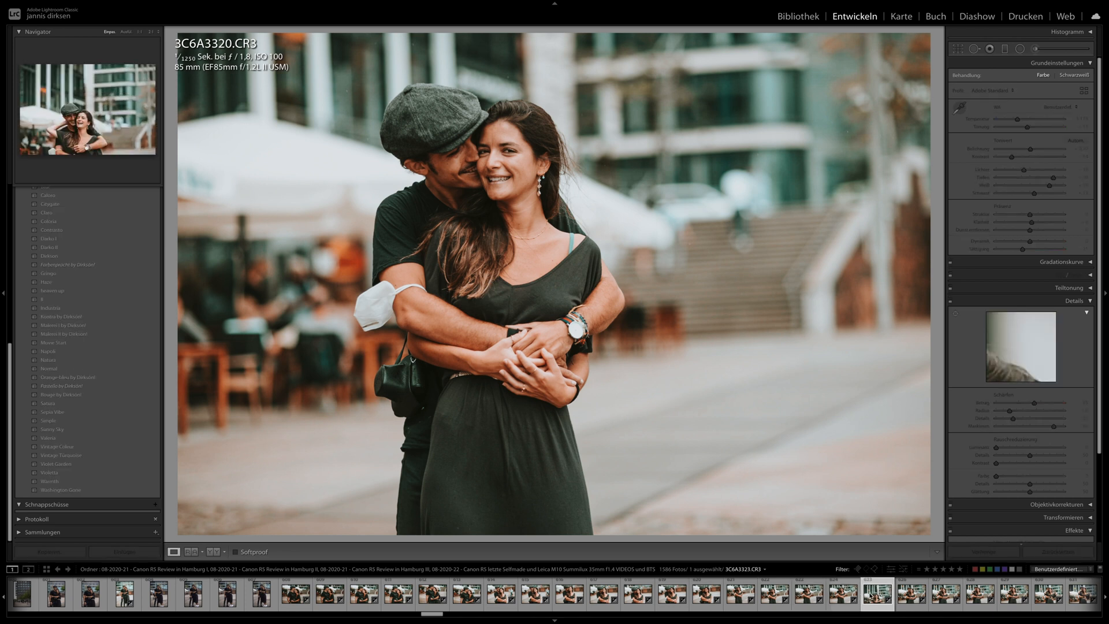
{"action": "left_click", "coordinate": [929, 599]}
{"action": "scroll", "coordinate": [920, 601], "scroll_direction": "down", "scroll_amount": 5}
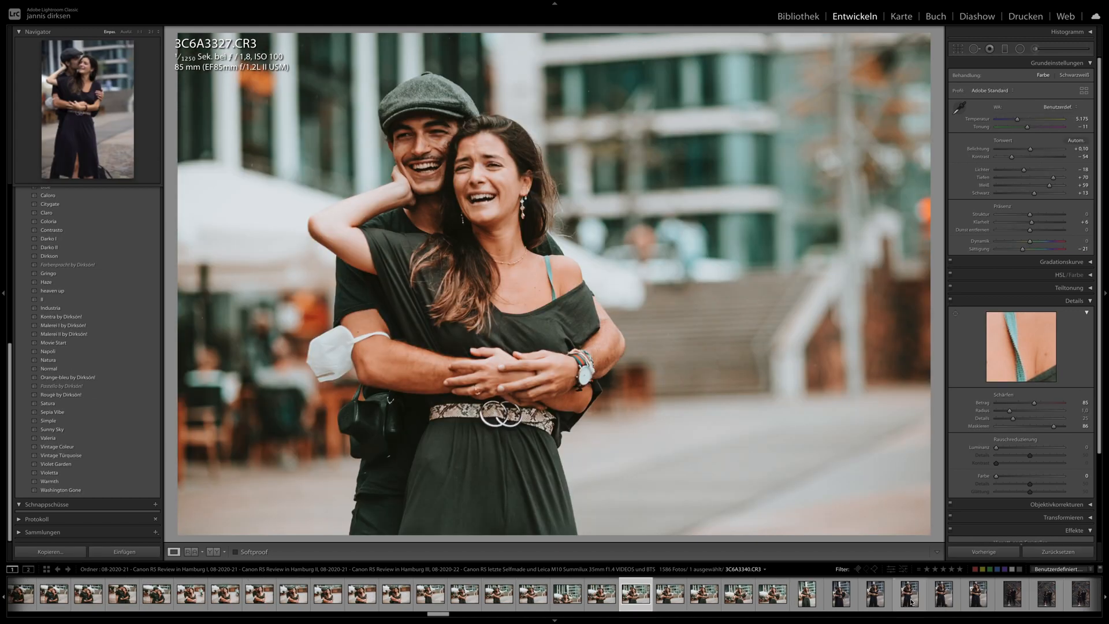
{"action": "left_click", "coordinate": [806, 600]}
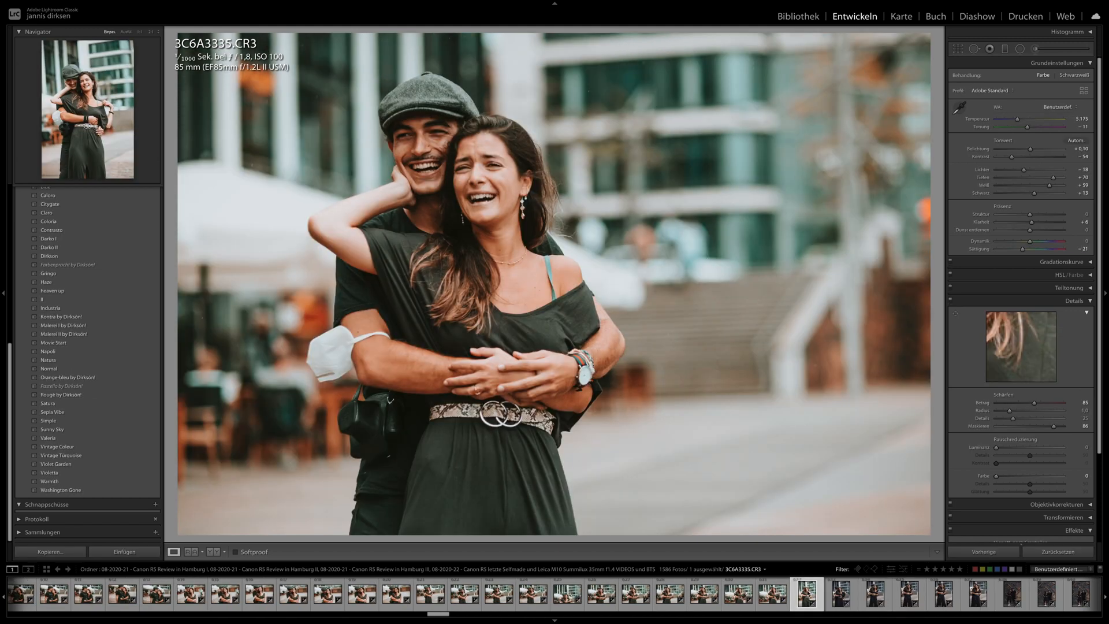
{"action": "scroll", "coordinate": [808, 595], "scroll_direction": "down", "scroll_amount": 2}
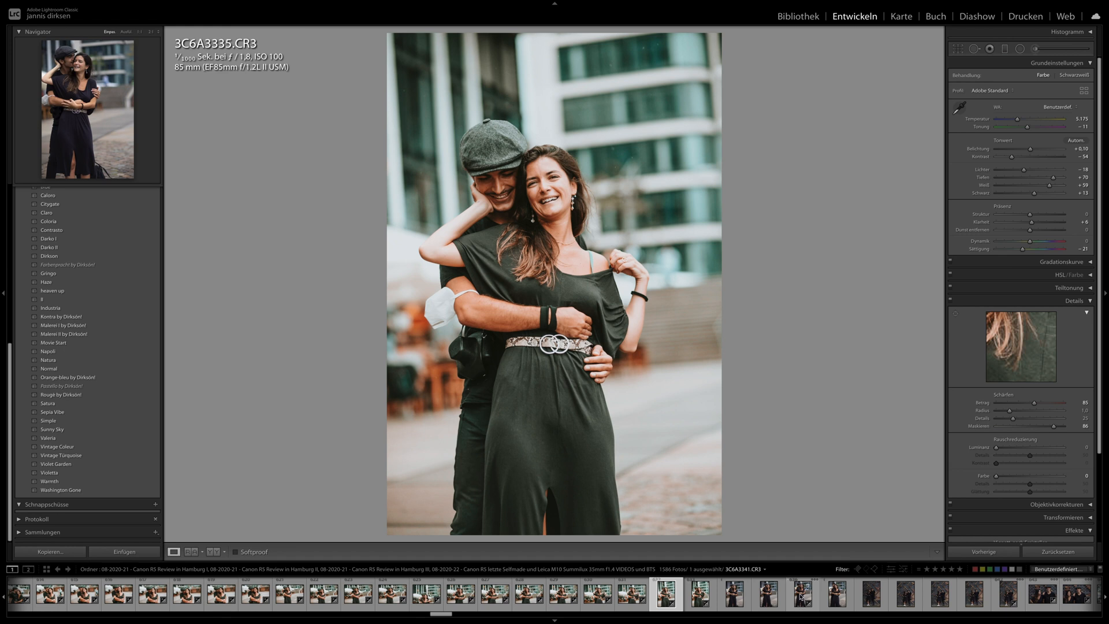
{"action": "left_click", "coordinate": [800, 596]}
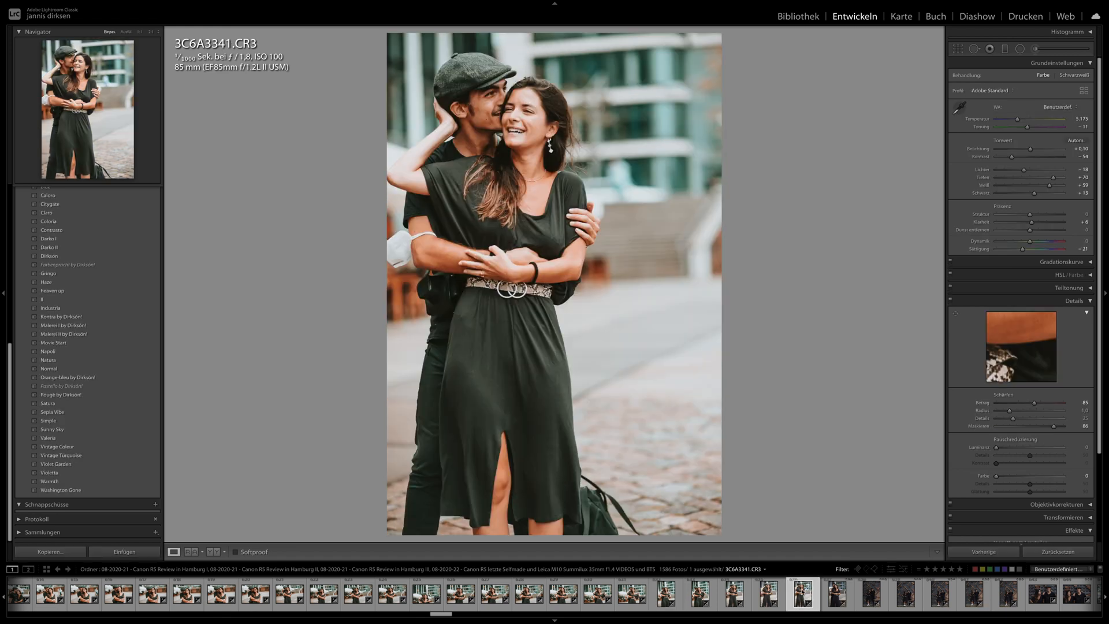
{"action": "scroll", "coordinate": [802, 596], "scroll_direction": "down", "scroll_amount": 2}
- Examine the brick-wall couple photos from 3C6A3360.CR3 and 3C6A3363.CR3 through 3C6A3385.CR3, 3C6A3387.CR3 and 3C6A3393.CR3
{"action": "left_click", "coordinate": [796, 597]}
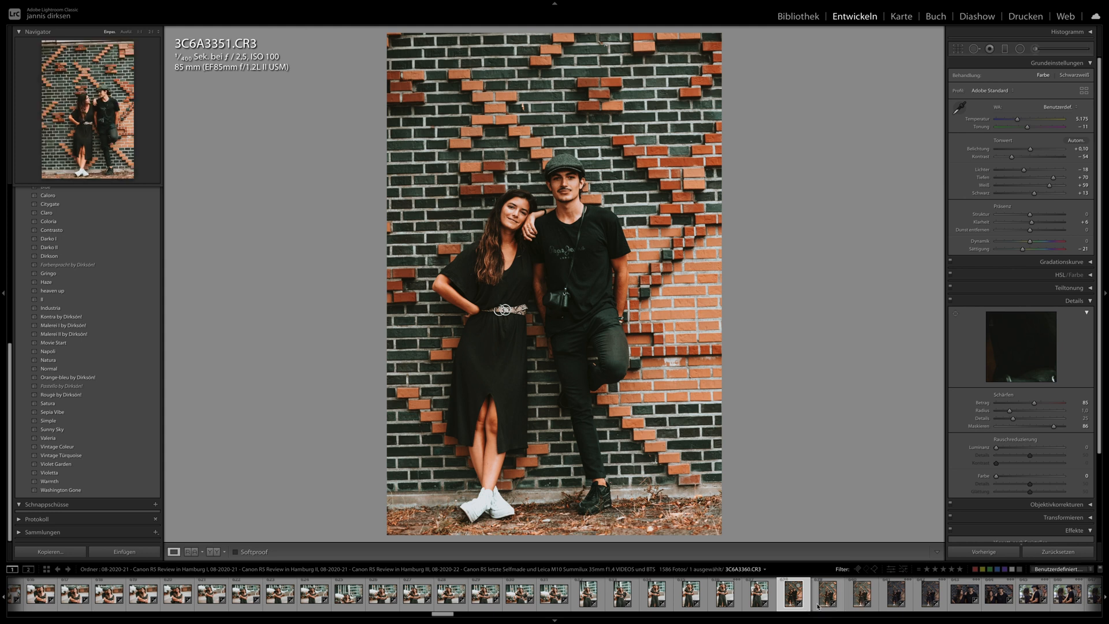
{"action": "left_click", "coordinate": [862, 597]}
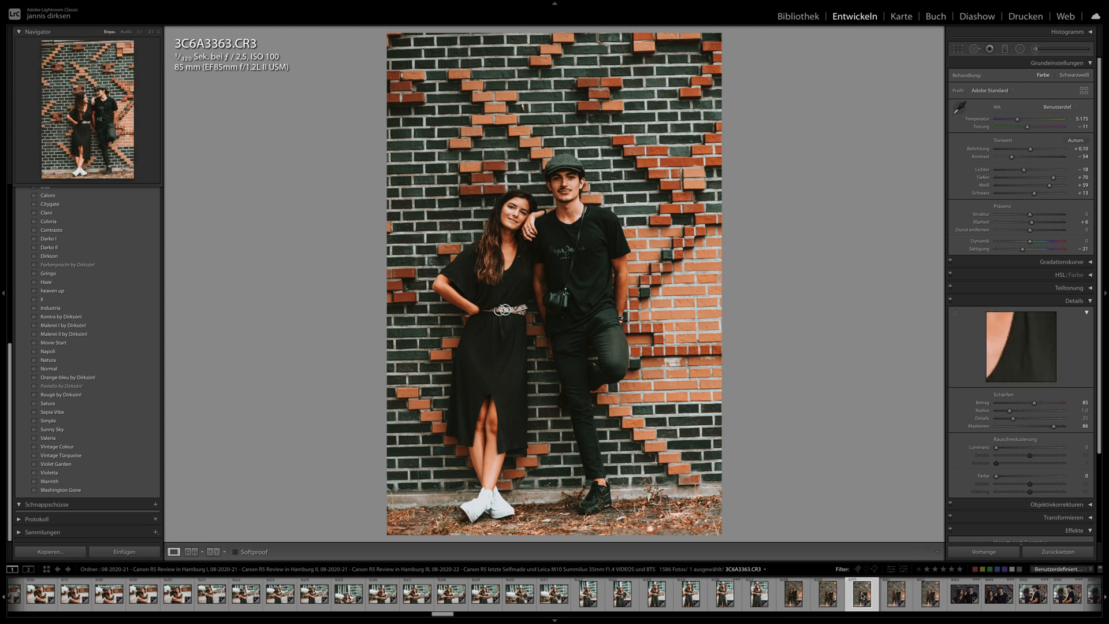
{"action": "scroll", "coordinate": [859, 598], "scroll_direction": "down", "scroll_amount": 4}
{"action": "left_click", "coordinate": [854, 595]}
{"action": "scroll", "coordinate": [859, 599], "scroll_direction": "down", "scroll_amount": 2}
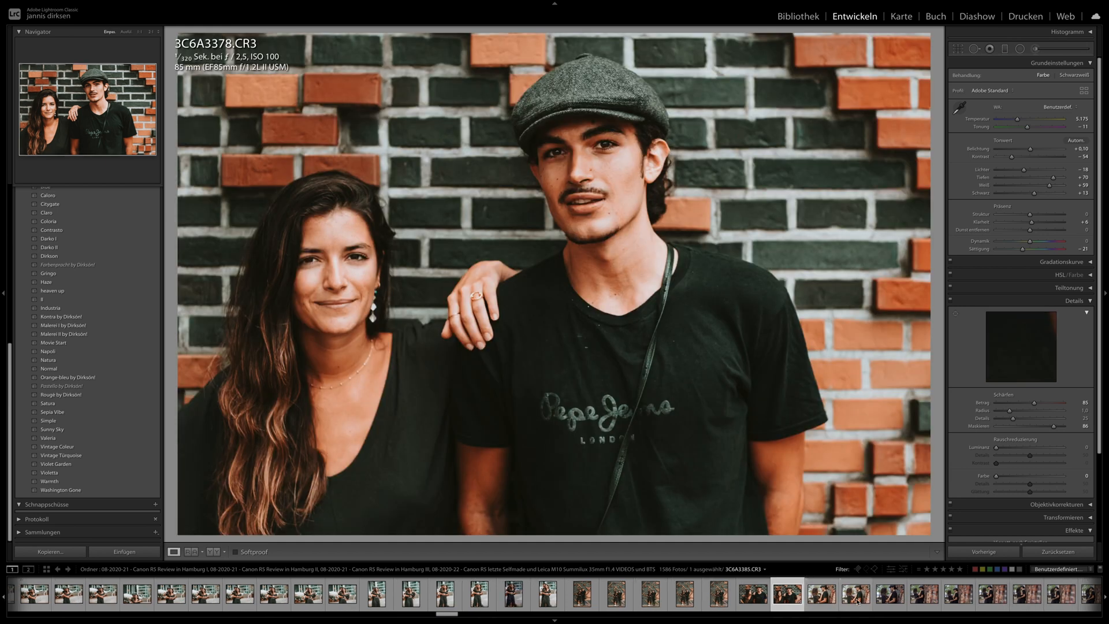
{"action": "left_click", "coordinate": [857, 598]}
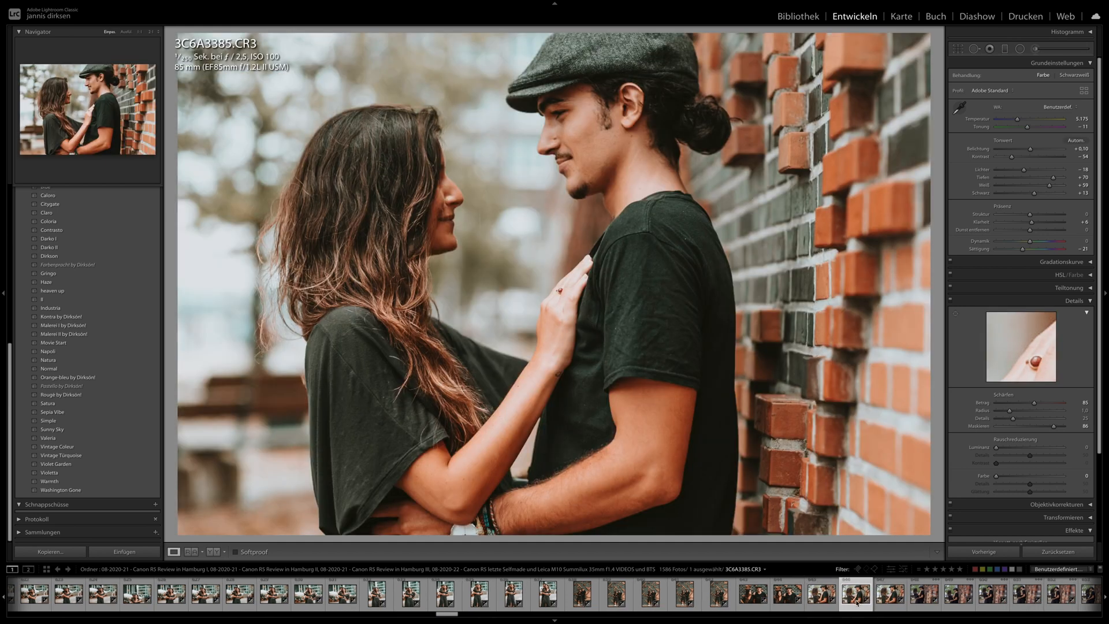
{"action": "scroll", "coordinate": [857, 600], "scroll_direction": "down", "scroll_amount": 2}
{"action": "left_click", "coordinate": [854, 597]}
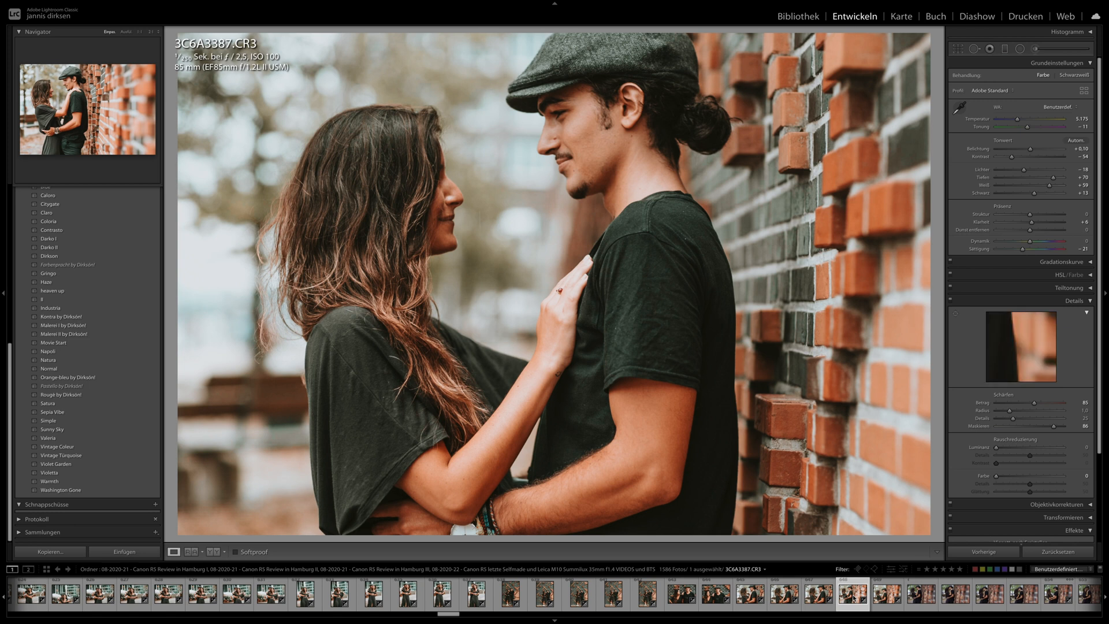
{"action": "left_click", "coordinate": [920, 600]}
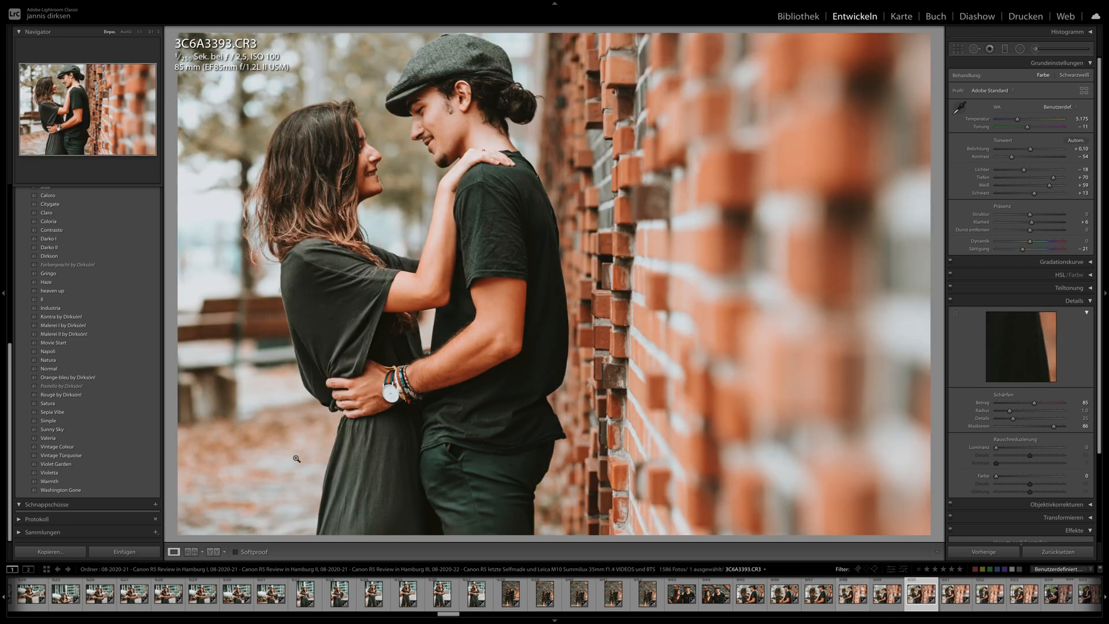
- Go back to the earlier waterfront series and compare the hugging women in 3C6A2899.CR3 and 3C6A2900.CR3
{"action": "left_click_drag", "start_coordinate": [444, 613], "coordinate": [346, 613]}
{"action": "left_click_drag", "start_coordinate": [328, 613], "coordinate": [332, 612]}
{"action": "left_click", "coordinate": [409, 595]}
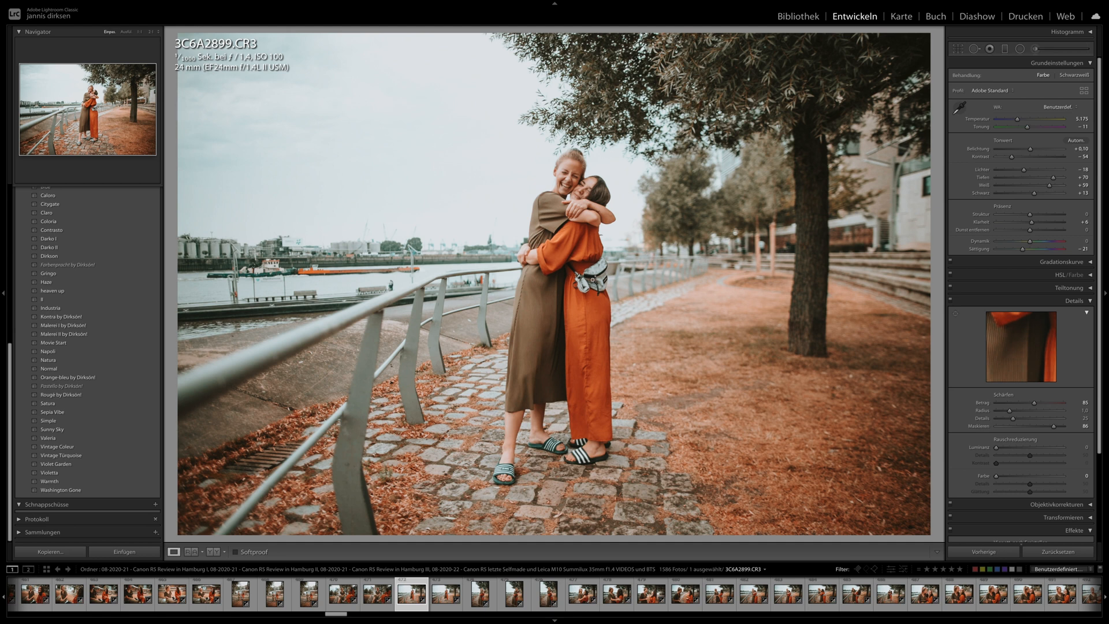
{"action": "left_click", "coordinate": [446, 594]}
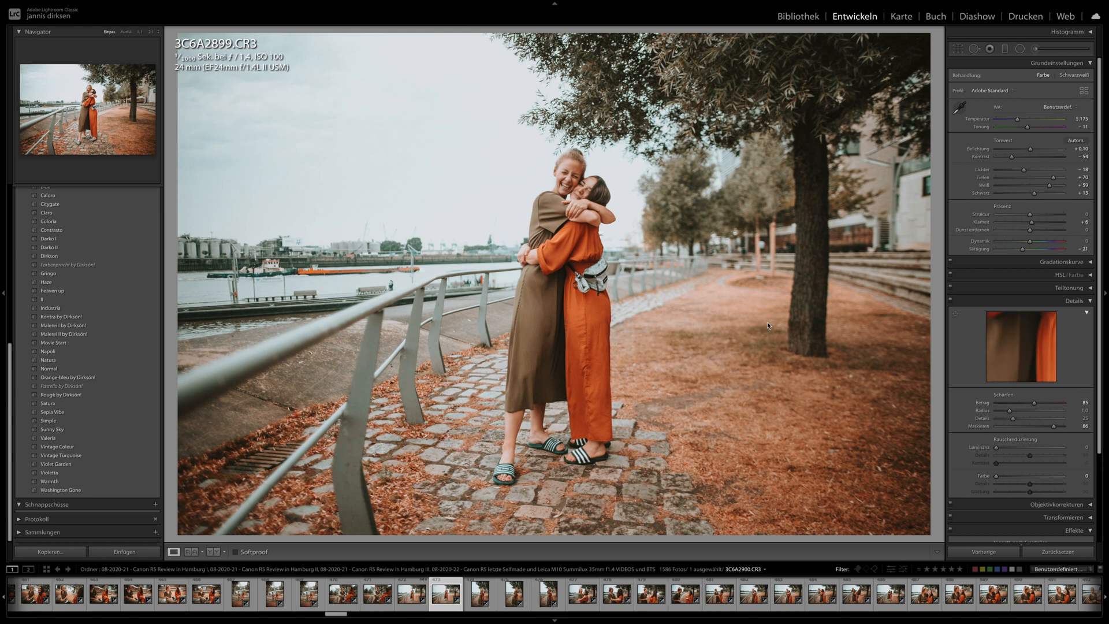
{"action": "scroll", "coordinate": [330, 593], "scroll_direction": "up", "scroll_amount": 4}
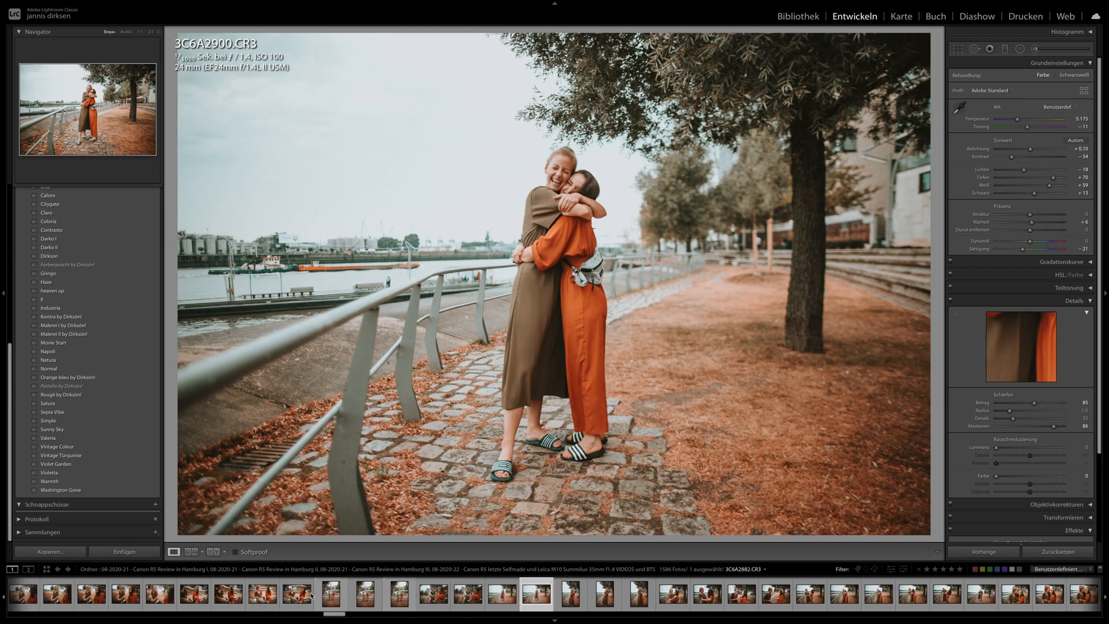
- Return to the brick-wall series, view 3C6A3415.CR3, and set the exposure of the kissing photo 3C6A3401.CR3 to −0.65
{"action": "left_click_drag", "start_coordinate": [340, 616], "coordinate": [465, 616]}
{"action": "left_click", "coordinate": [416, 595]}
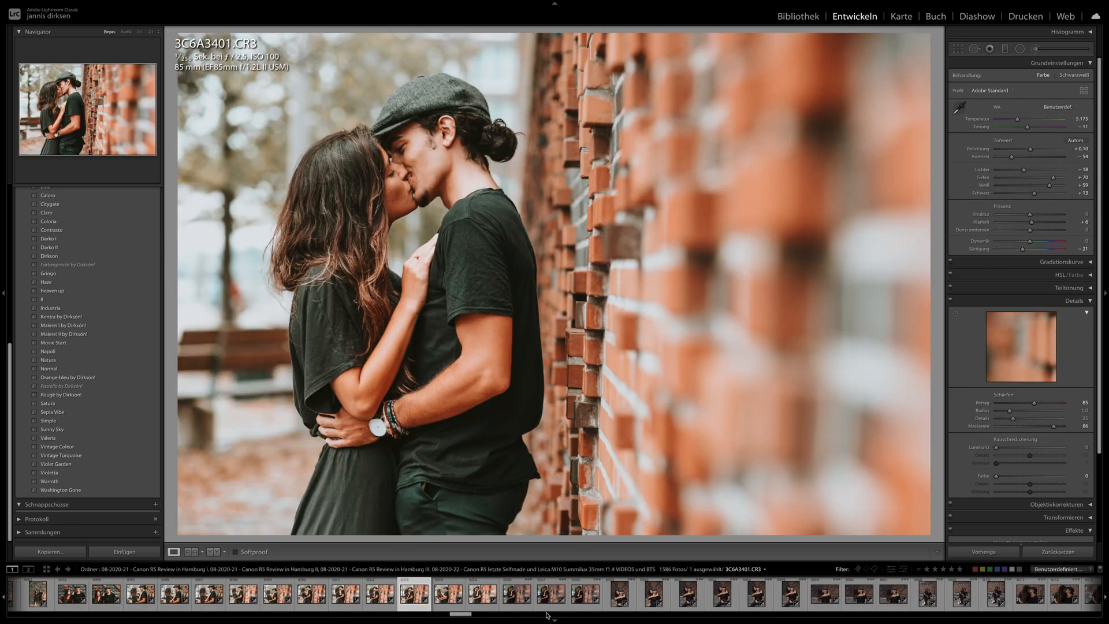
{"action": "left_click", "coordinate": [551, 594]}
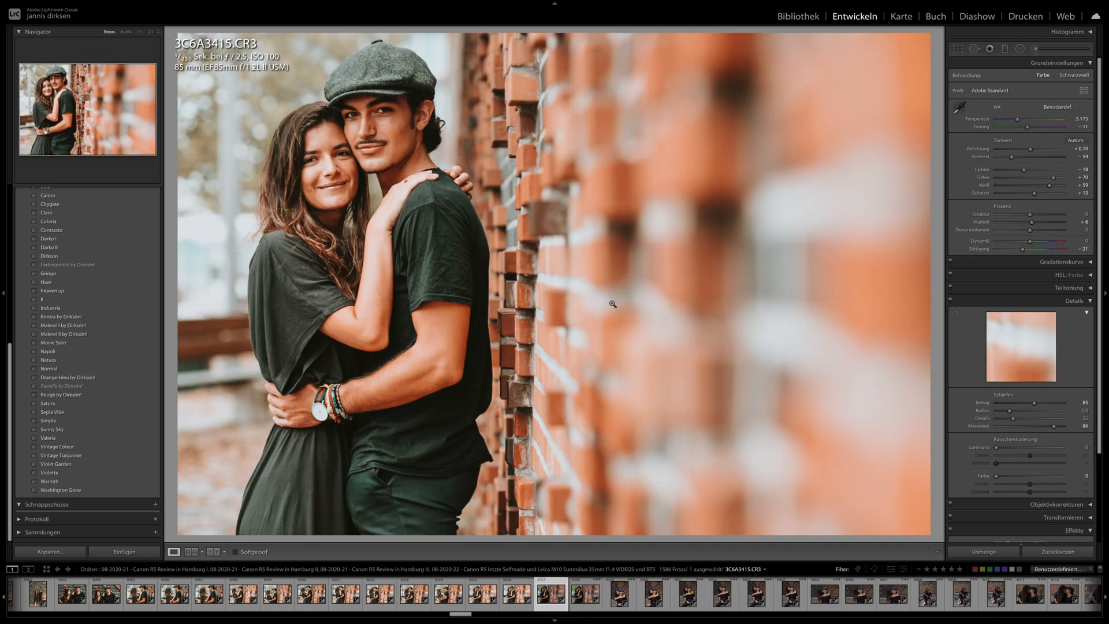
{"action": "left_click", "coordinate": [411, 606]}
{"action": "left_click_drag", "start_coordinate": [1026, 148], "coordinate": [1026, 150]}
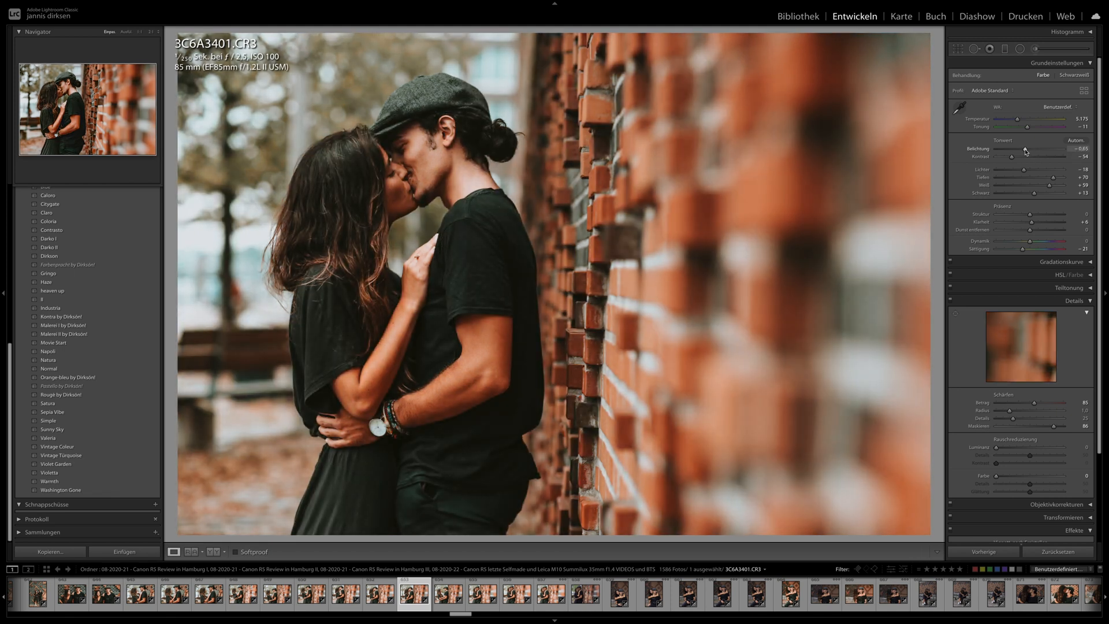
- Apply the previous photo's develop settings to the brick-wall photo 3C6A3403.CR3 and continue to the following photo
{"action": "key", "text": "Right"}
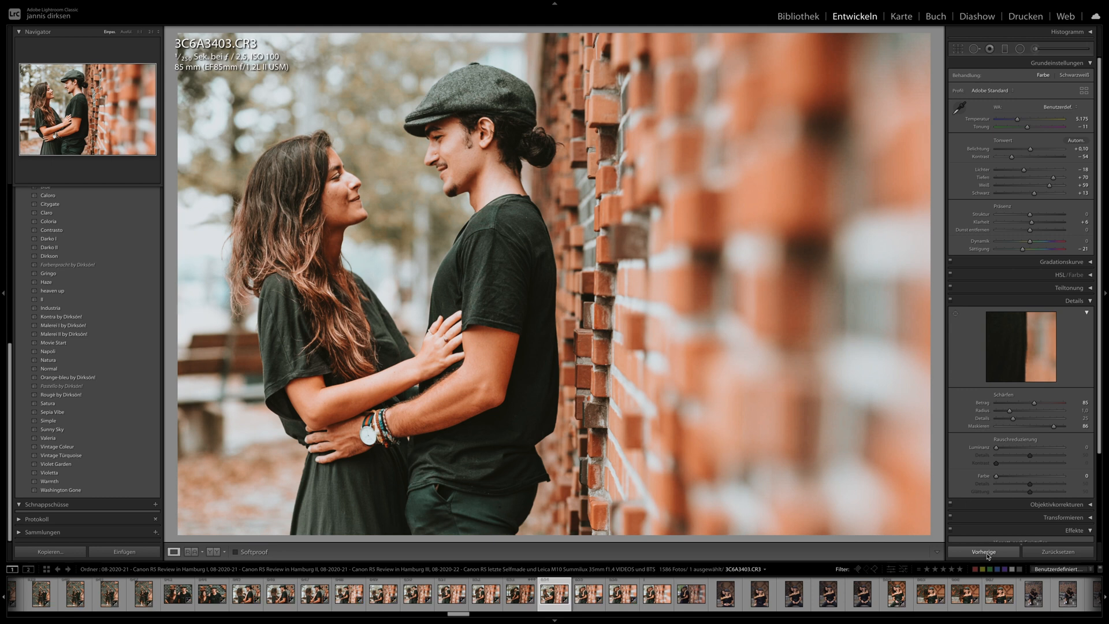
{"action": "left_click", "coordinate": [985, 552]}
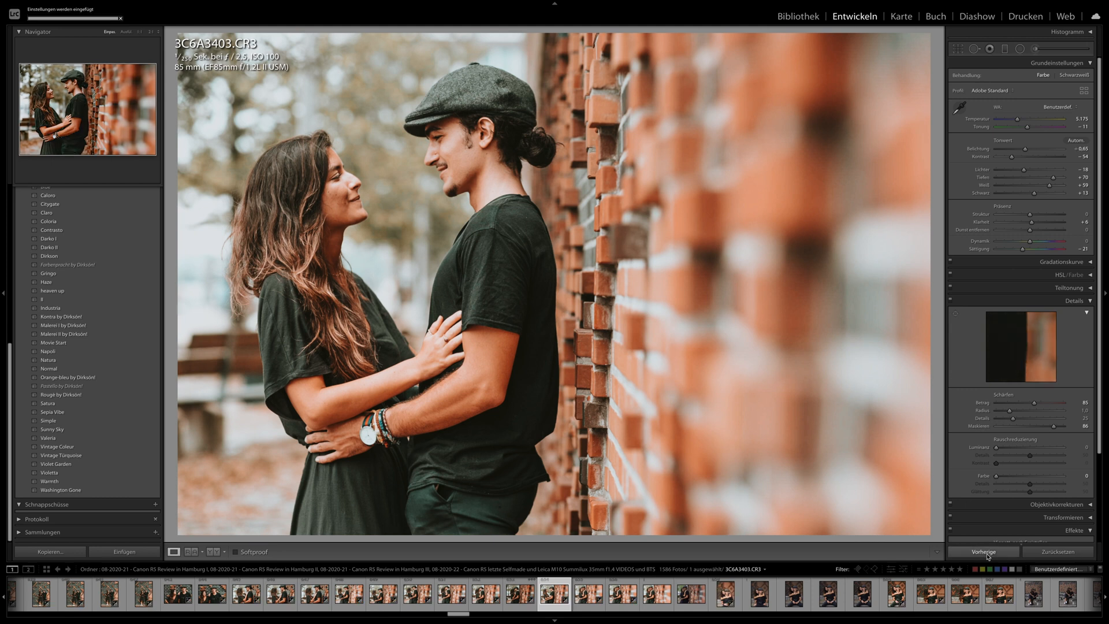
{"action": "key", "text": "Right"}
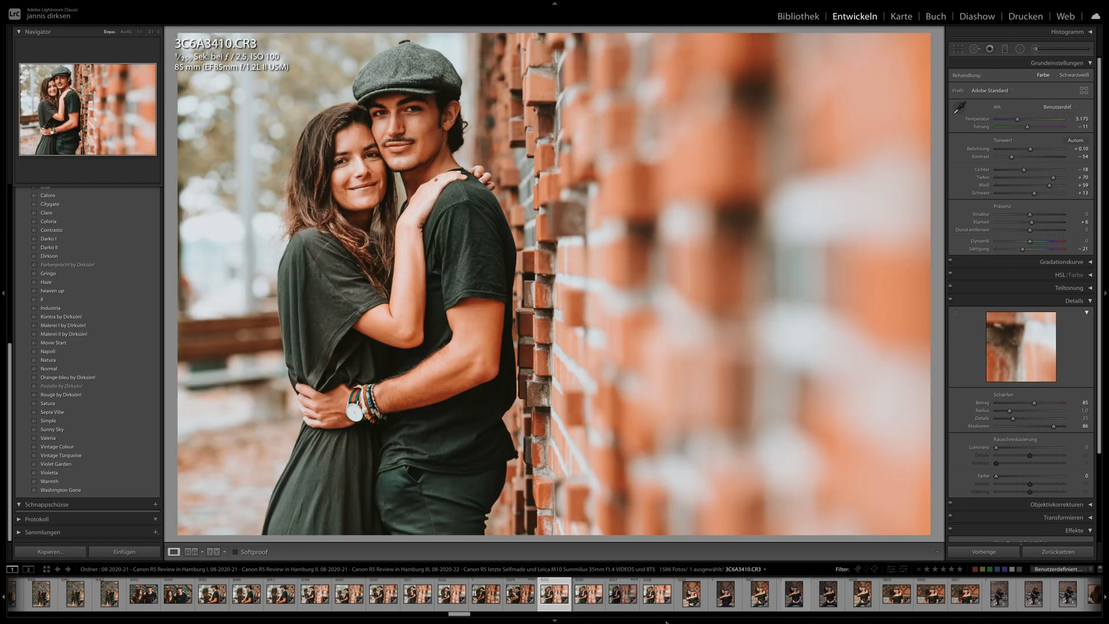
- Set the exposure of the kissing photo 3C6A3396.CR3 to −0.35 and inspect the couple's faces at 1:1
{"action": "left_click", "coordinate": [413, 594]}
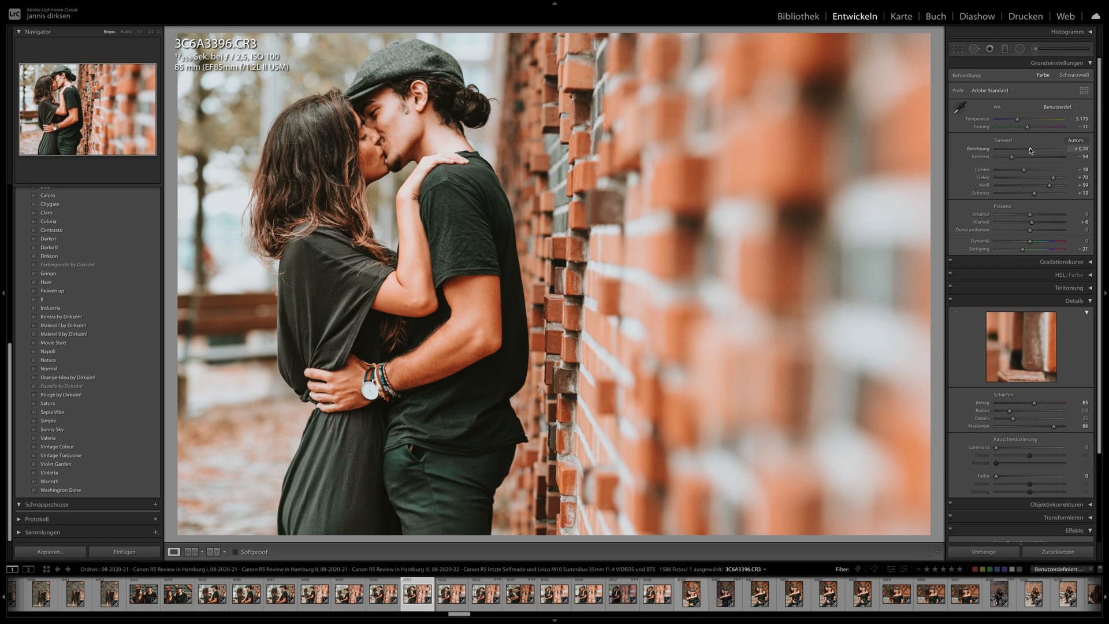
{"action": "left_click_drag", "start_coordinate": [1029, 151], "coordinate": [1027, 152]}
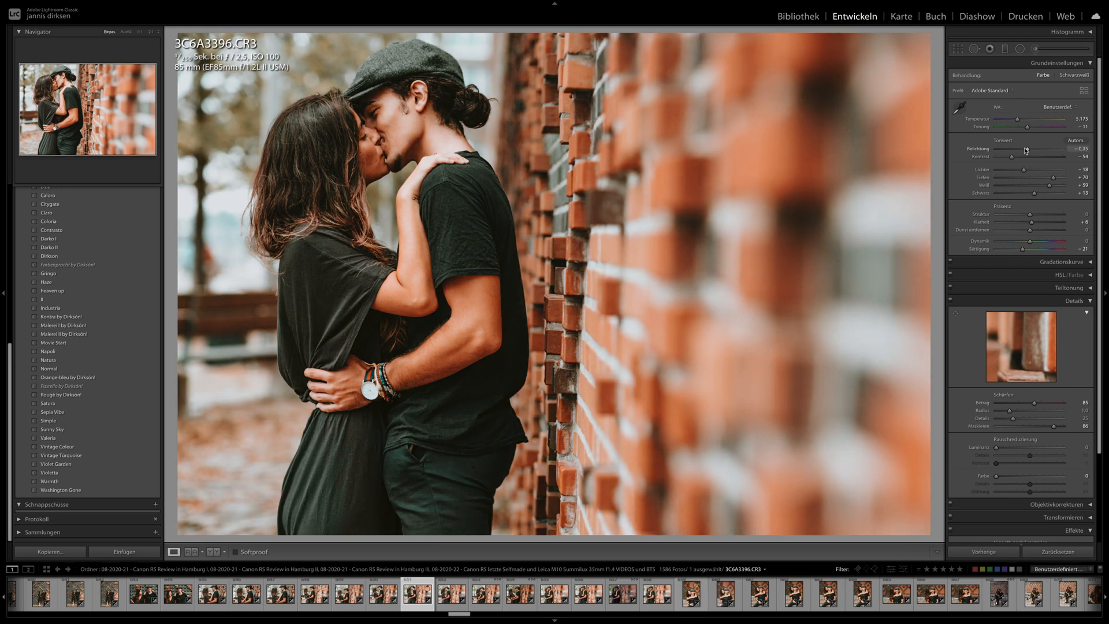
{"action": "left_click", "coordinate": [391, 121]}
{"action": "left_click_drag", "start_coordinate": [325, 148], "coordinate": [410, 209]}
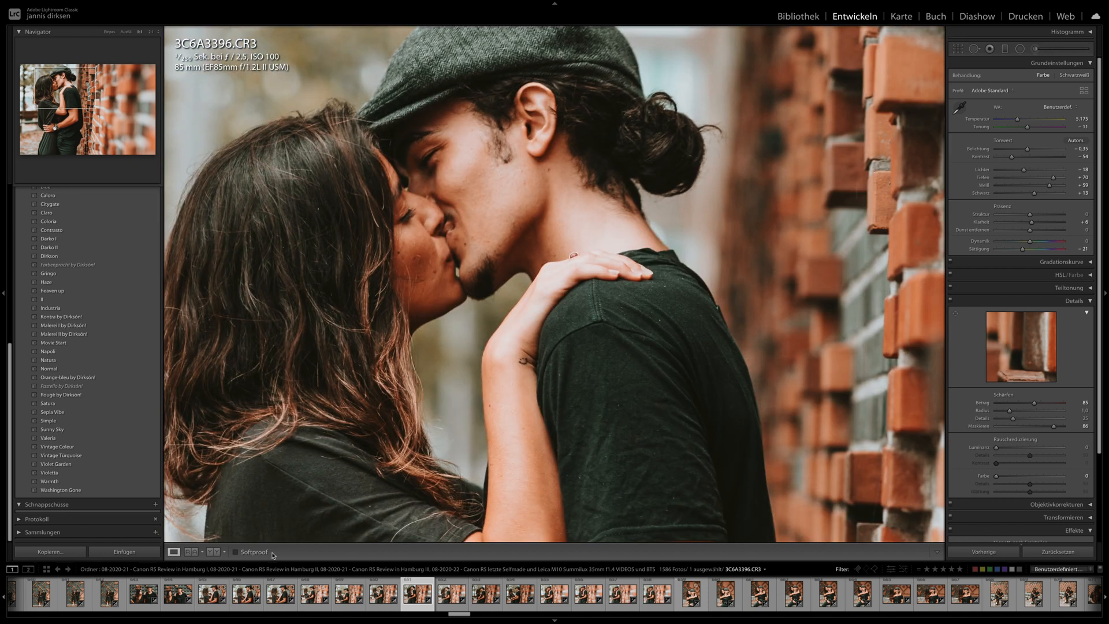
- Check 3C6A3390.CR3 at 1:1, view 3C6A3386.CR3 and 3C6A3385.CR3 in full, and open the embracing portrait 3C6A3415.CR3
{"action": "left_click", "coordinate": [349, 593]}
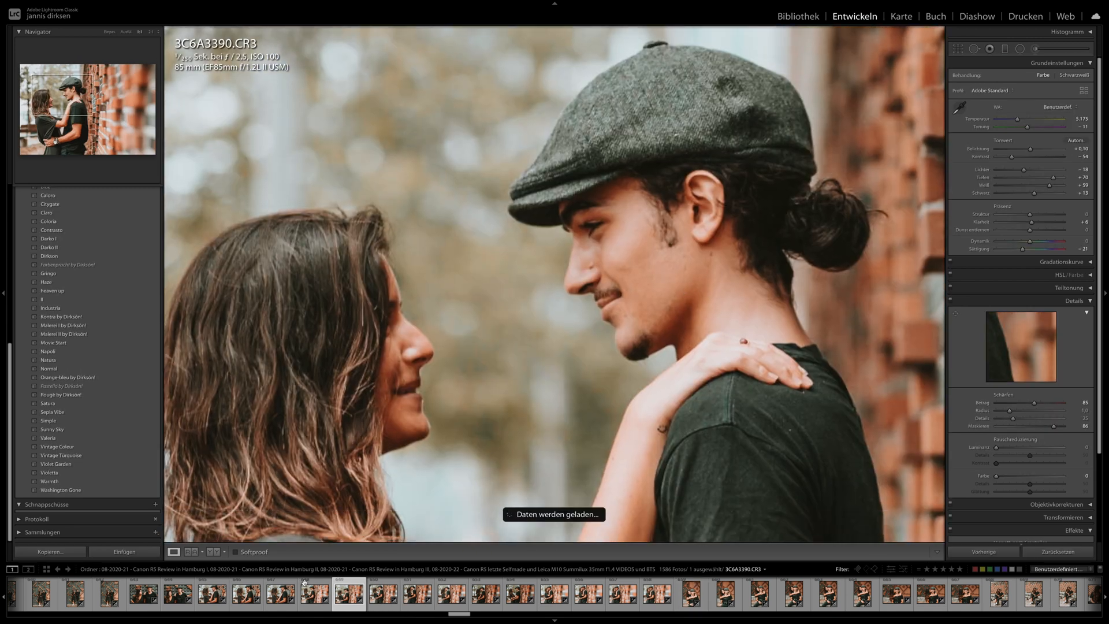
{"action": "left_click", "coordinate": [278, 597]}
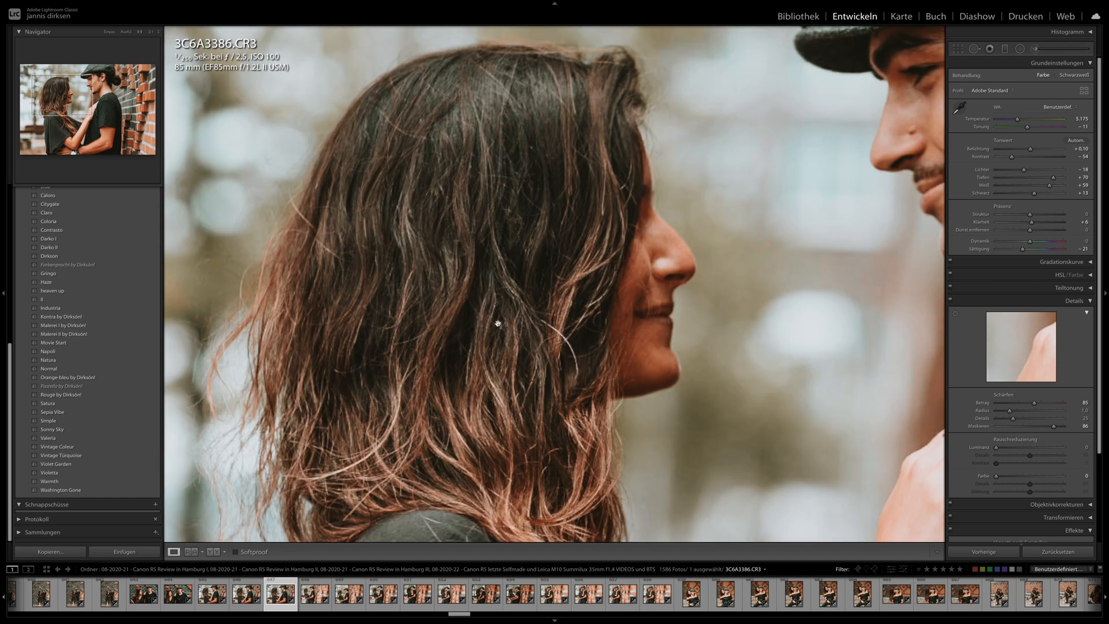
{"action": "left_click", "coordinate": [497, 323]}
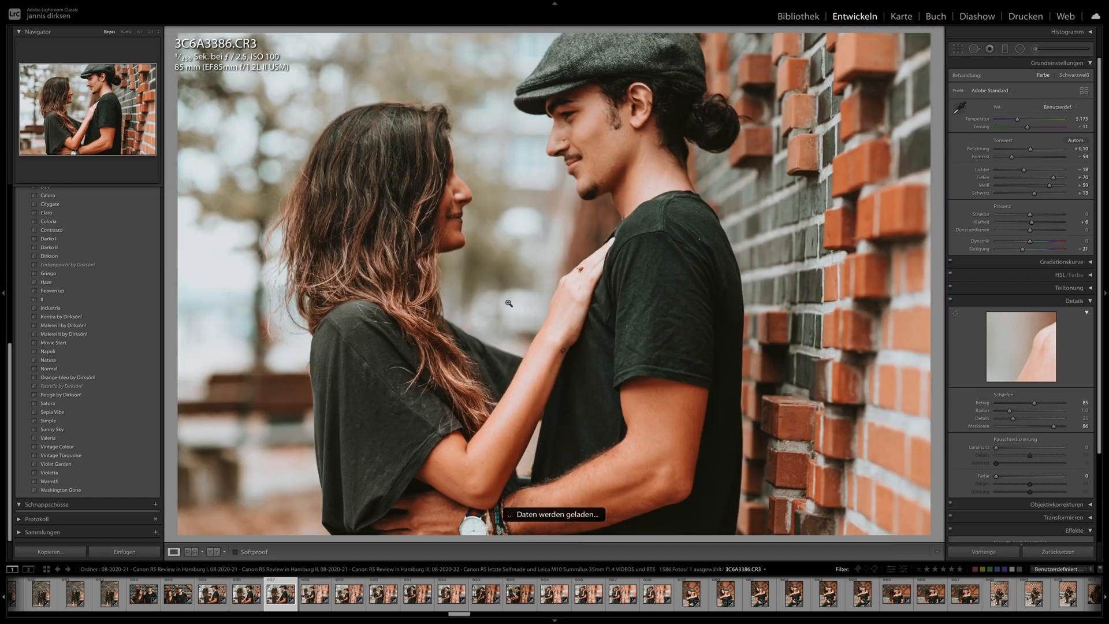
{"action": "left_click", "coordinate": [245, 603]}
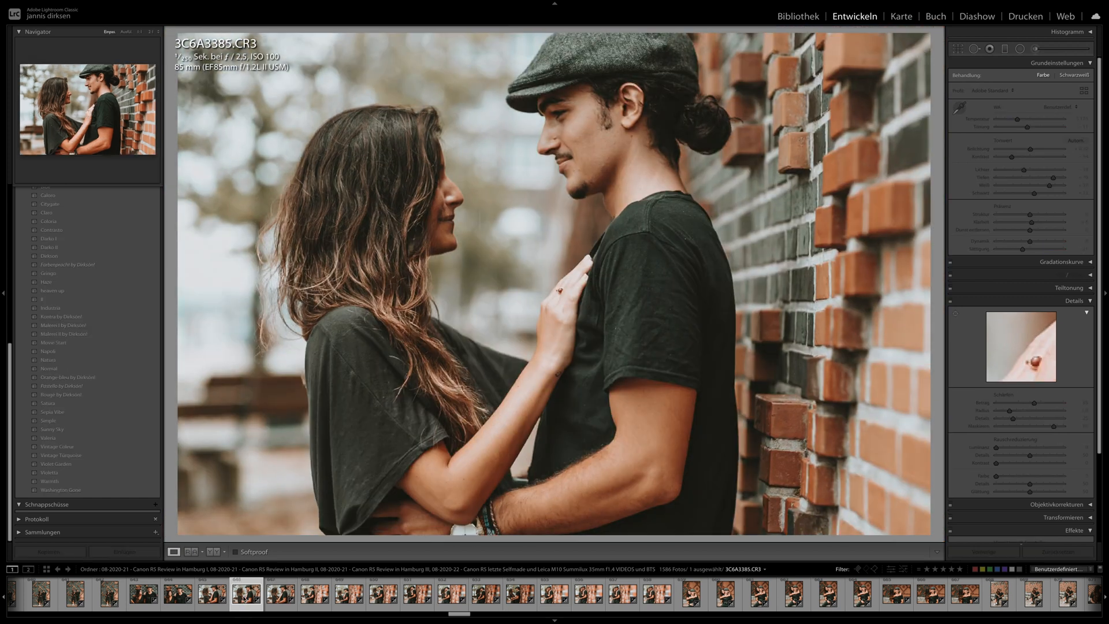
{"action": "left_click", "coordinate": [622, 595]}
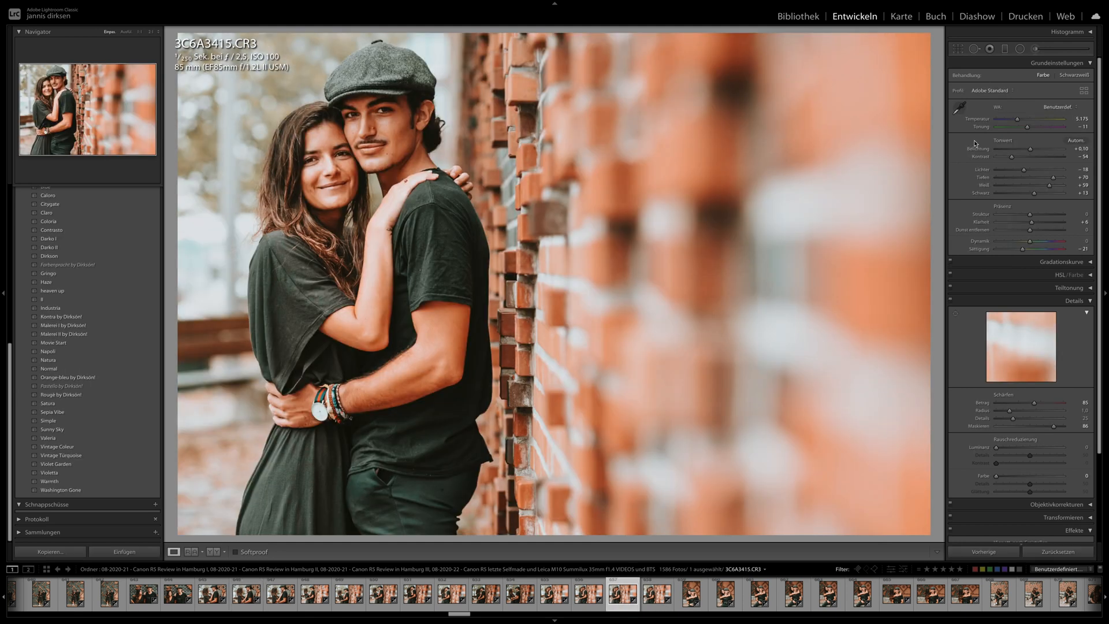
- Straighten the crop of the embracing portrait 3C6A3415.CR3 and set its exposure to −0.05
{"action": "left_click", "coordinate": [961, 50]}
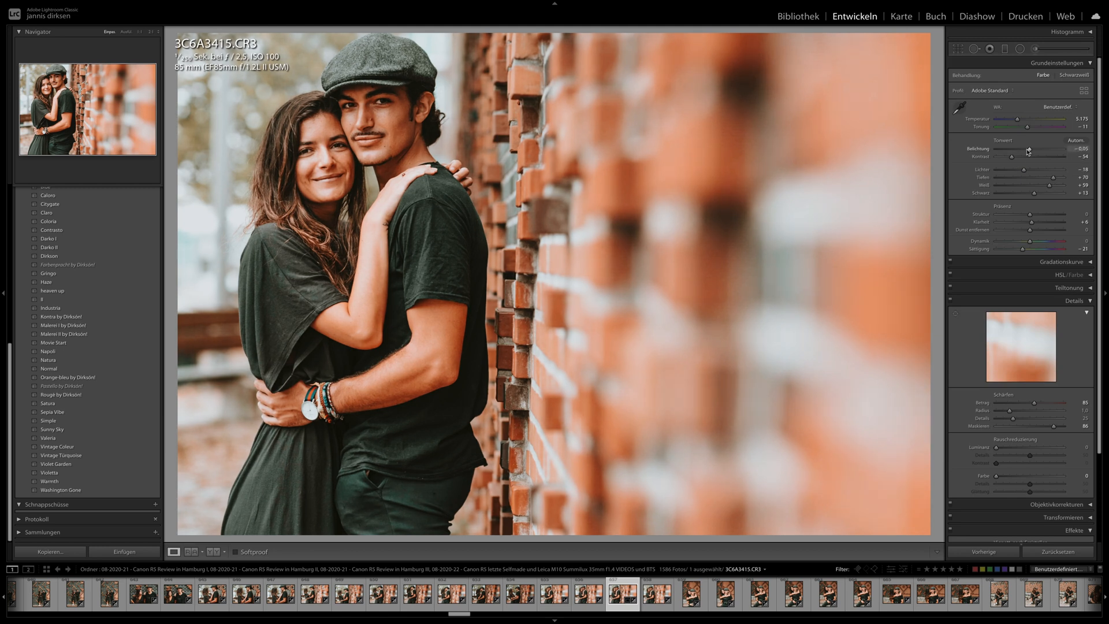
- View the bench portraits 3C6A3427.CR3 and 3C6A3431.CR3, and check the couple's faces in the latter at 1:1
{"action": "left_click", "coordinate": [786, 594]}
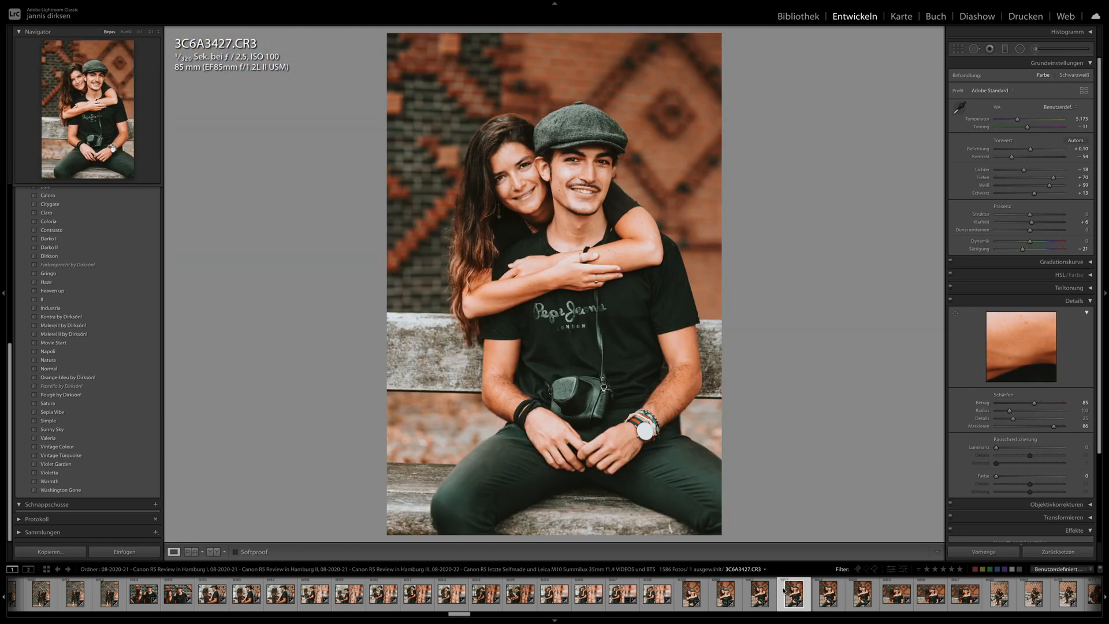
{"action": "left_click", "coordinate": [865, 597]}
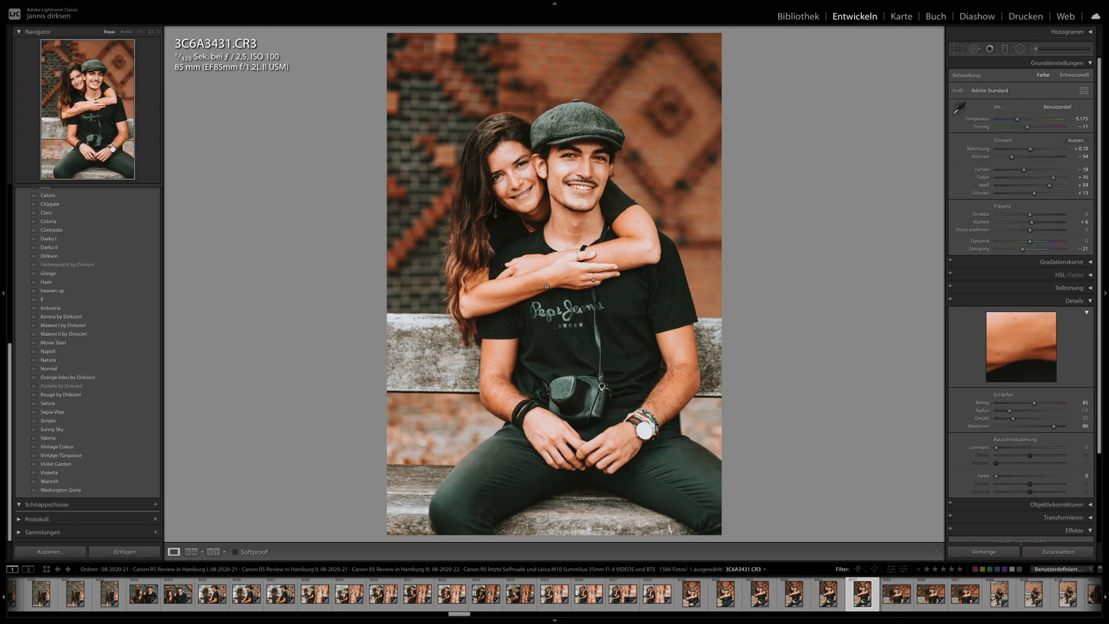
{"action": "left_click", "coordinate": [554, 159]}
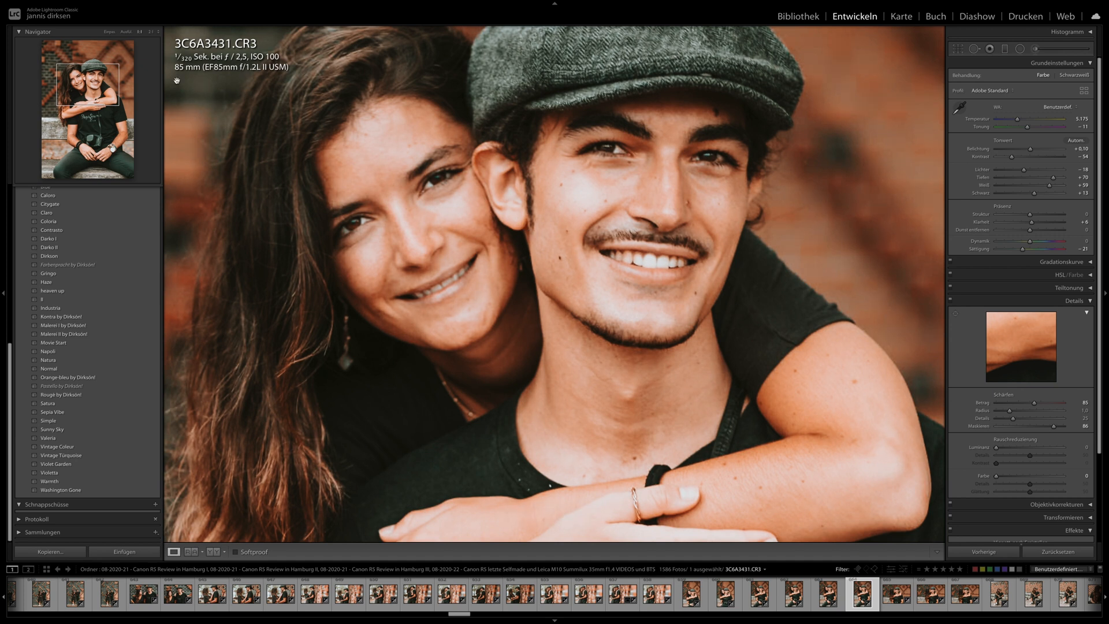
{"action": "left_click", "coordinate": [399, 263]}
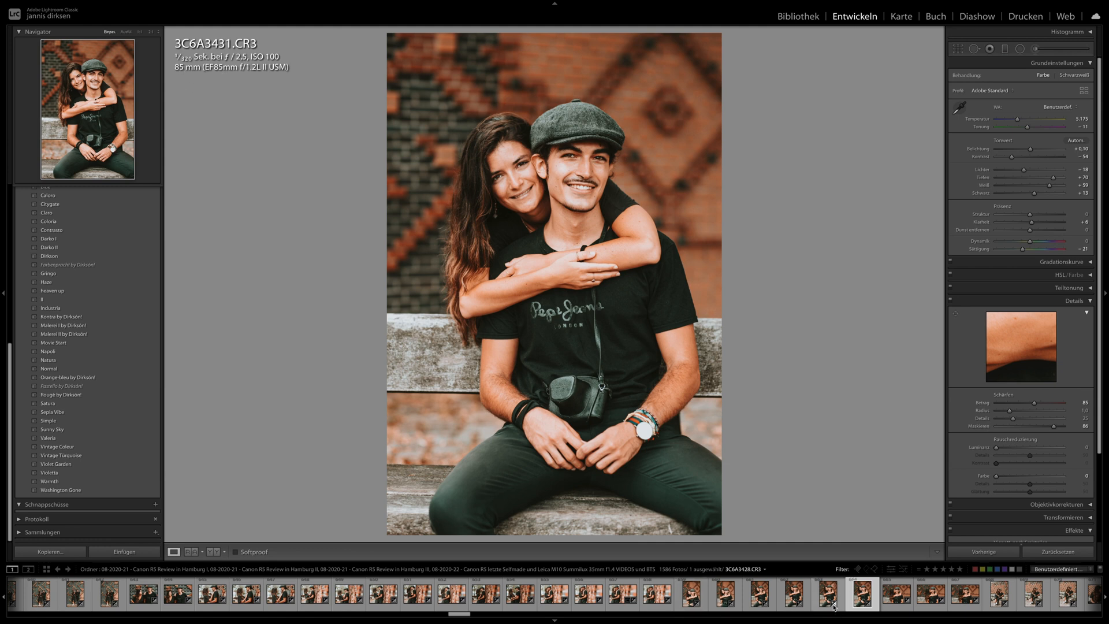
- Review the bench series by viewing 3C6A3432.CR3, 3C6A3438.CR3, 3C6A3451.CR3 and the kissing close-up 3C6A3459.CR3
{"action": "scroll", "coordinate": [828, 602], "scroll_direction": "right", "scroll_amount": 2}
{"action": "left_click", "coordinate": [812, 601]}
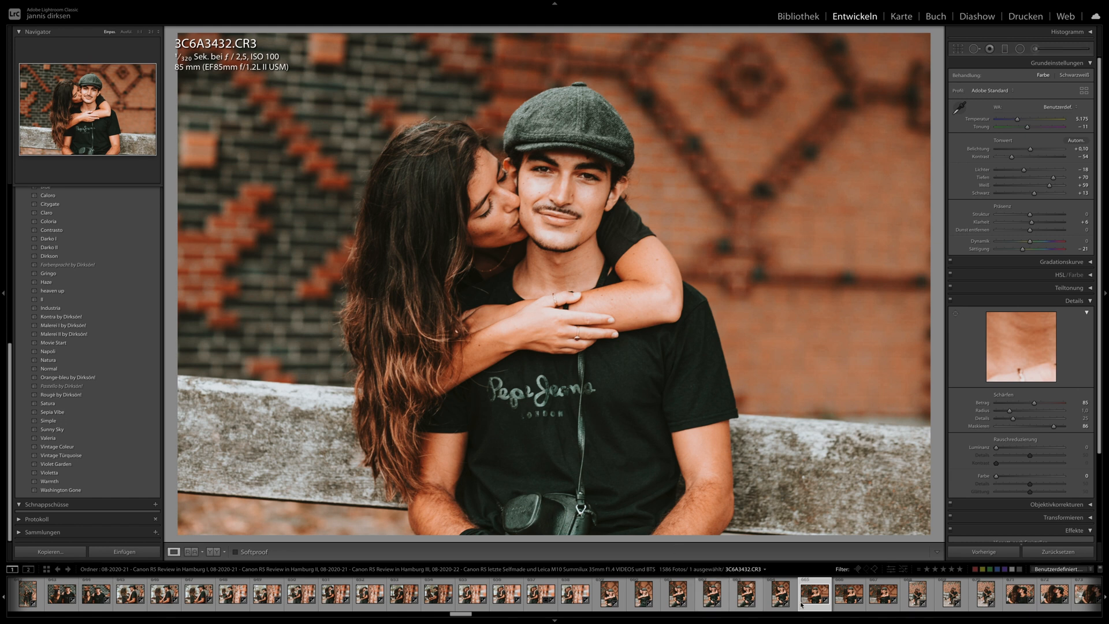
{"action": "scroll", "coordinate": [799, 602], "scroll_direction": "right", "scroll_amount": 2}
{"action": "left_click", "coordinate": [737, 599]}
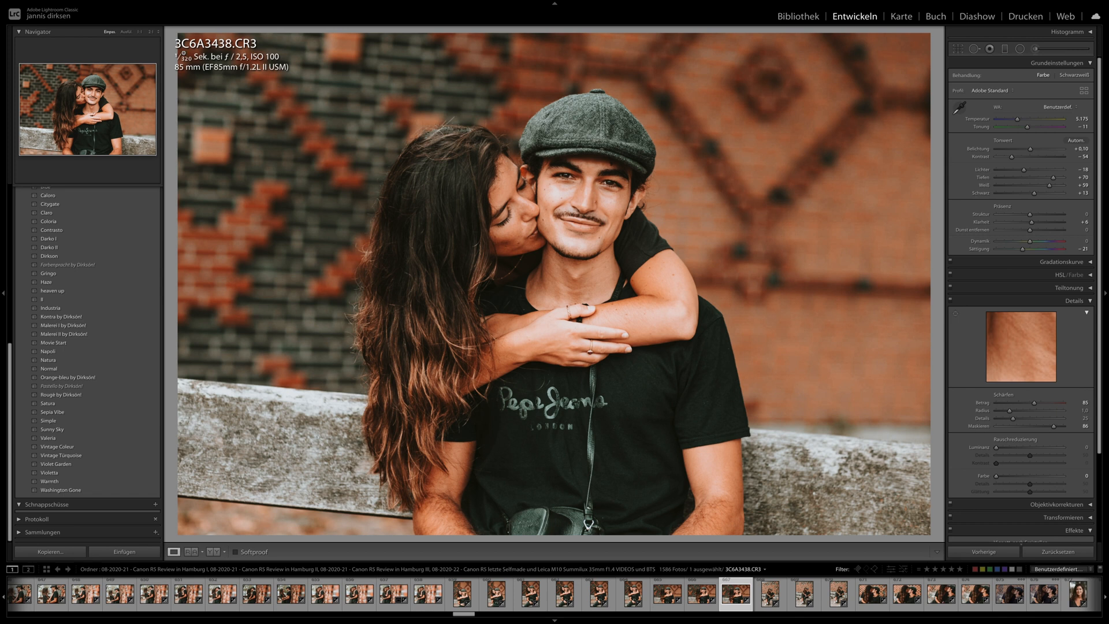
{"action": "left_click", "coordinate": [803, 595]}
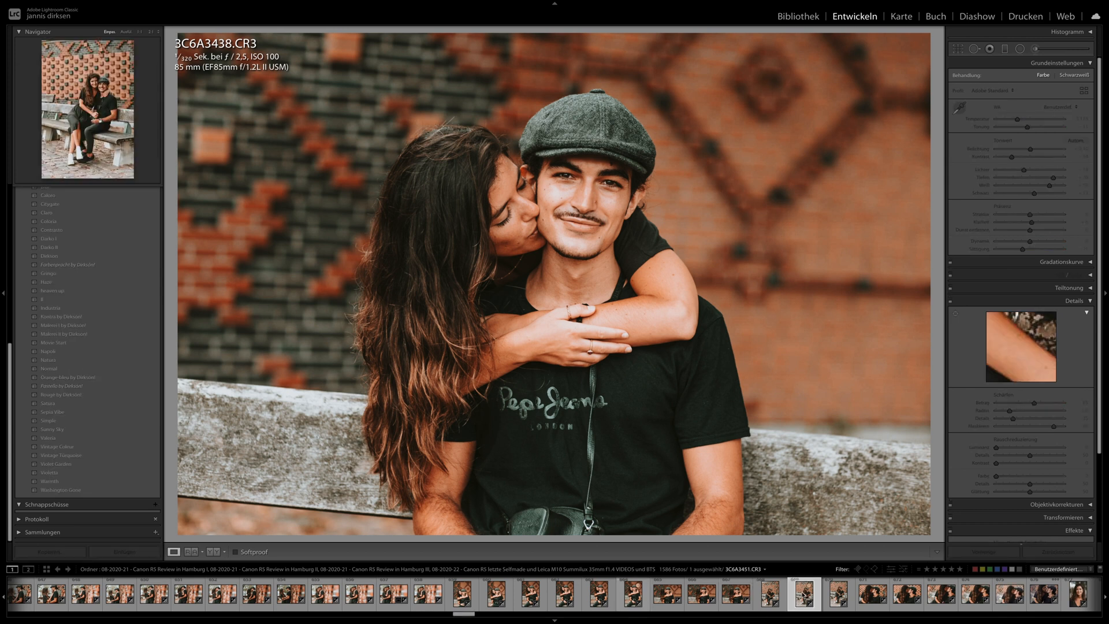
{"action": "scroll", "coordinate": [790, 588], "scroll_direction": "right", "scroll_amount": 3}
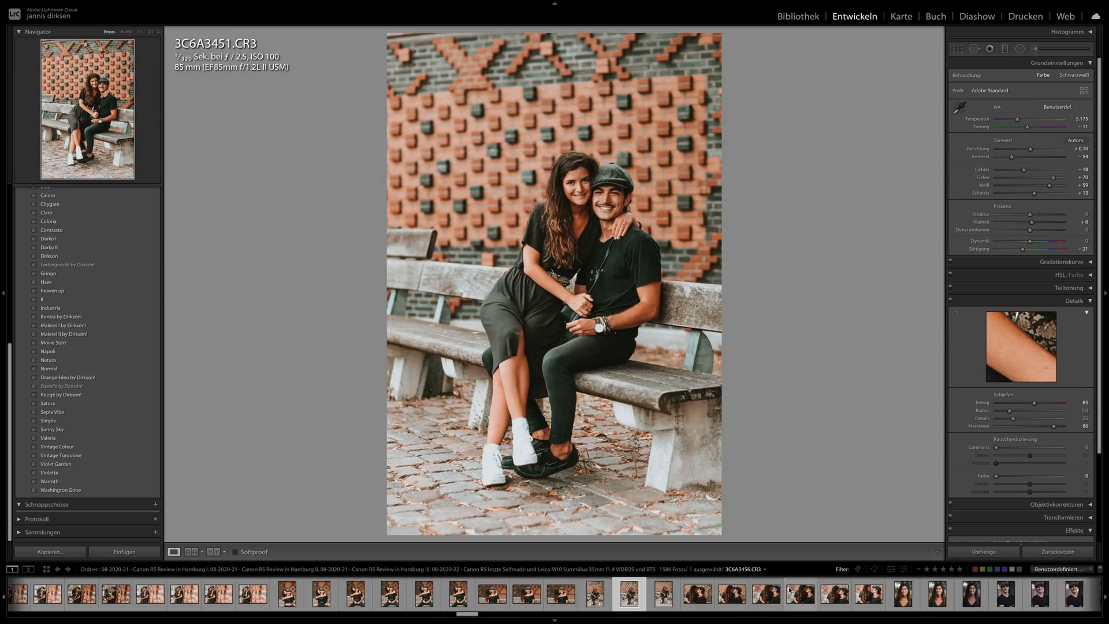
{"action": "left_click", "coordinate": [802, 595]}
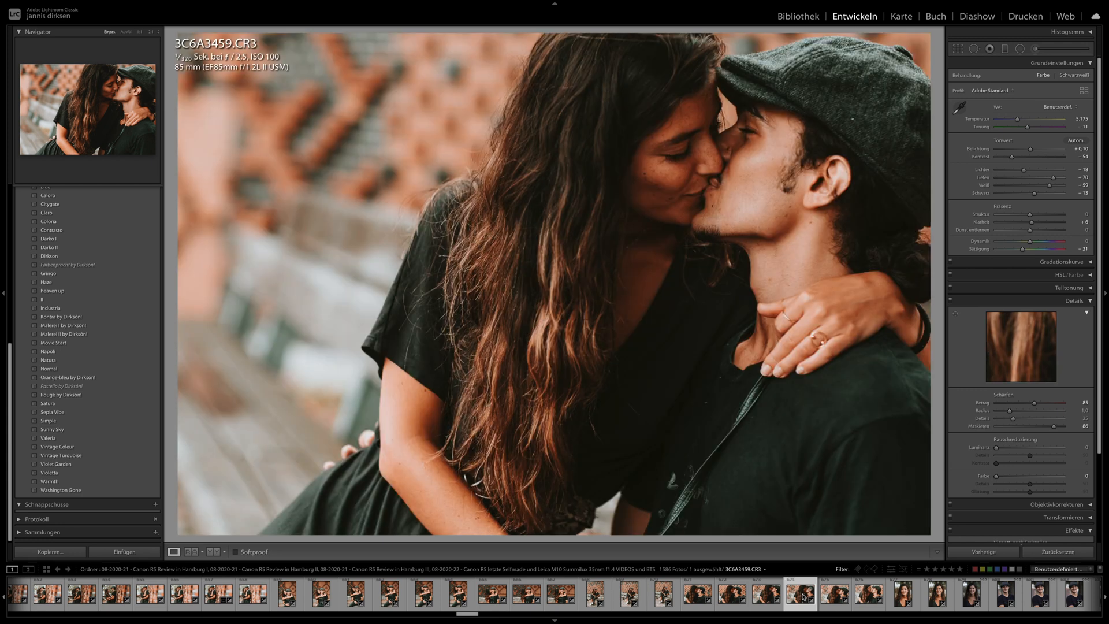
- View the woman's single portrait 3C6A3473.CR3 and the man's single portrait 3C6A3483.CR3
{"action": "scroll", "coordinate": [802, 597], "scroll_direction": "right", "scroll_amount": 3}
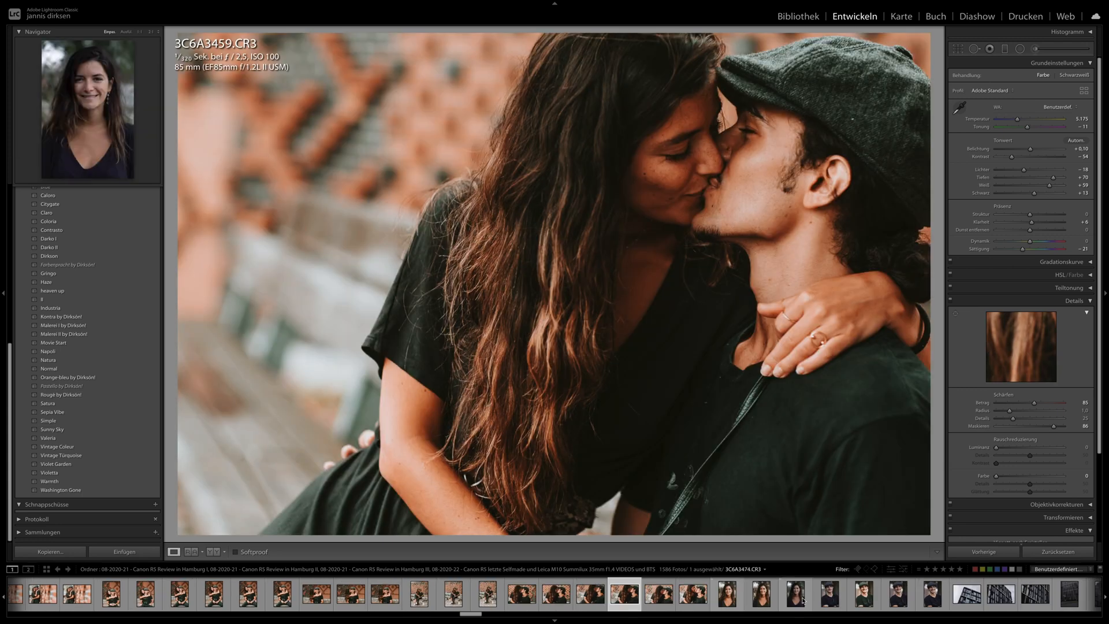
{"action": "left_click", "coordinate": [764, 596]}
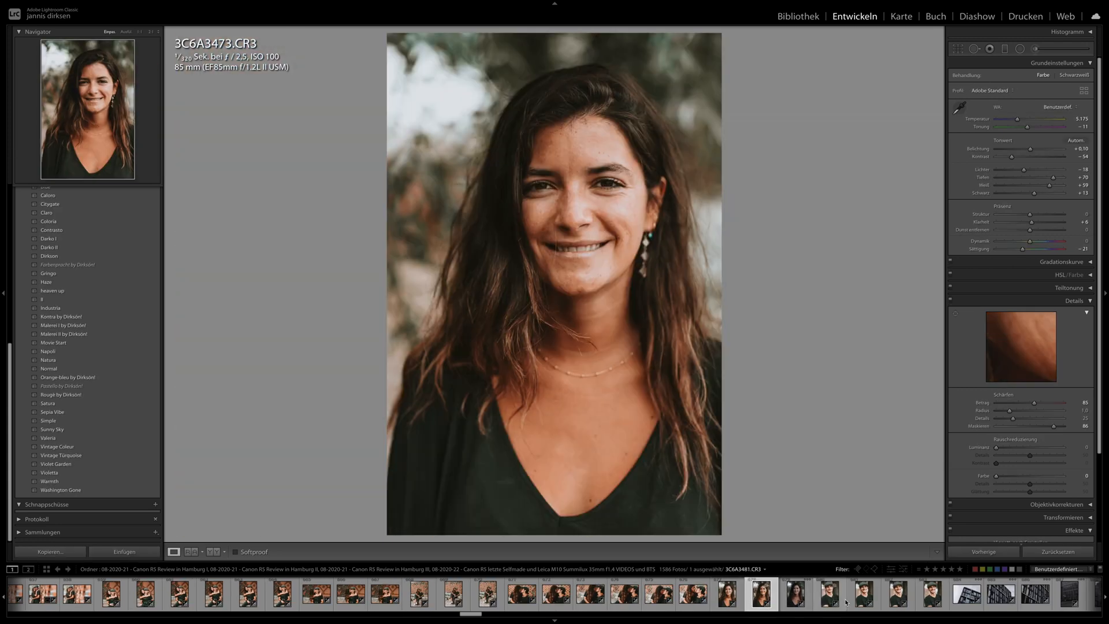
{"action": "left_click", "coordinate": [867, 601]}
{"action": "scroll", "coordinate": [861, 598], "scroll_direction": "right", "scroll_amount": 8}
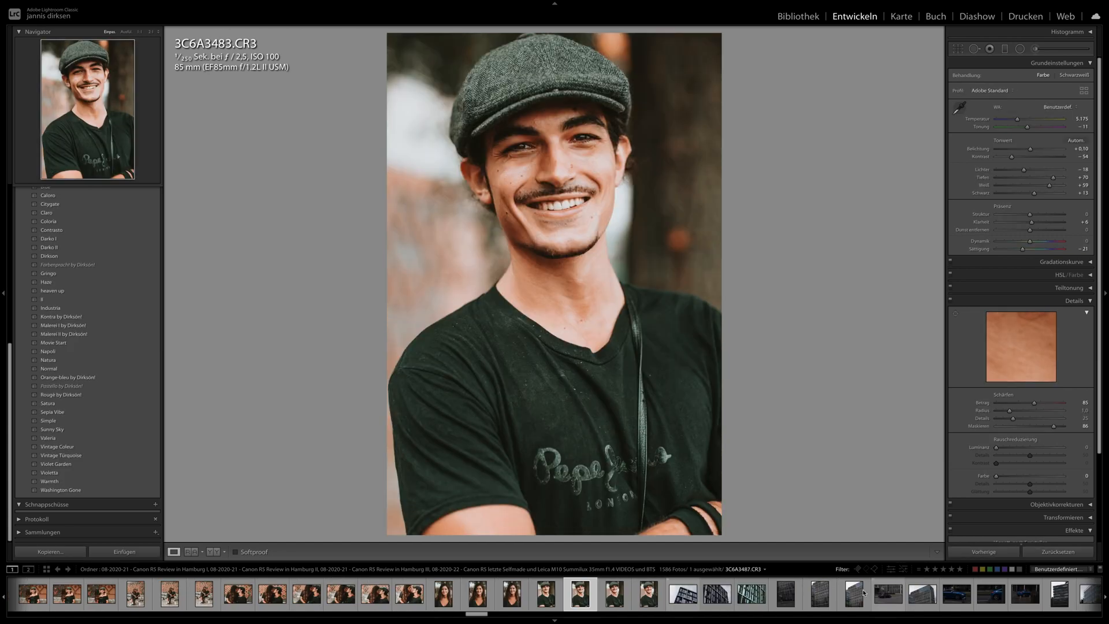
- Apply the previous photo's develop settings to the selfies 3C6A3674.CR3 and 3C6A3678.CR3, and inspect the face in the latter at 1:1
{"action": "scroll", "coordinate": [845, 593], "scroll_direction": "right", "scroll_amount": 15}
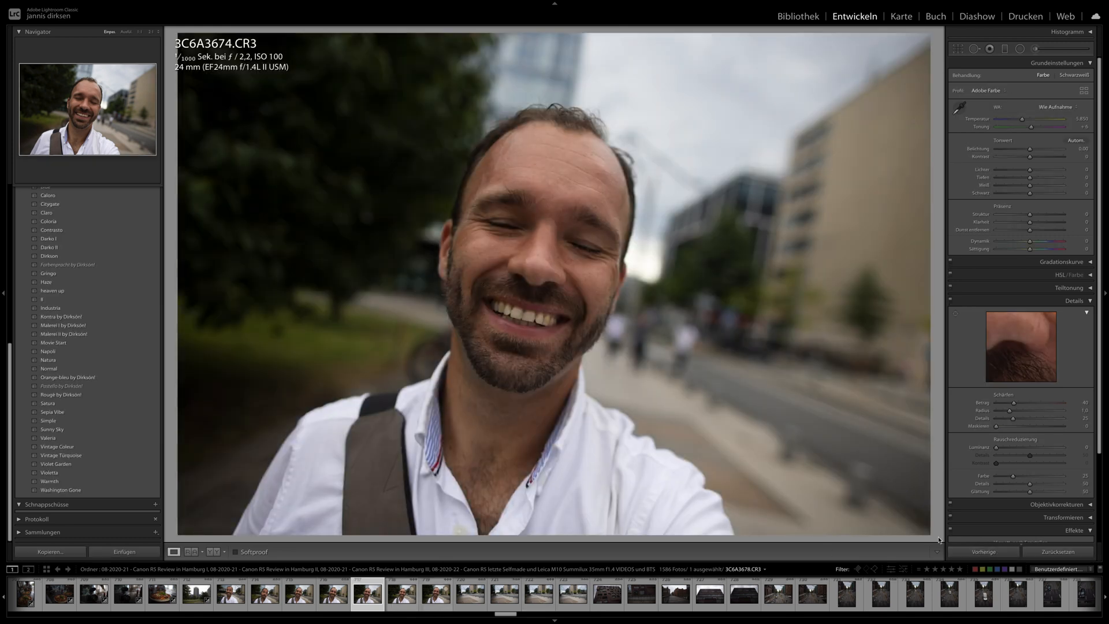
{"action": "left_click", "coordinate": [976, 553]}
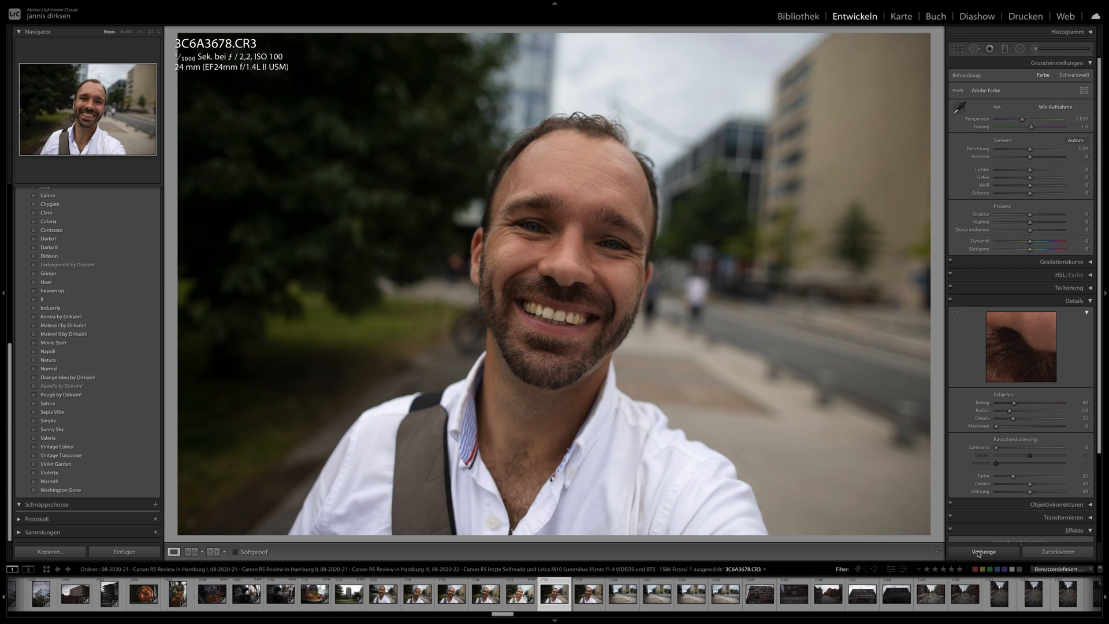
{"action": "left_click", "coordinate": [978, 552]}
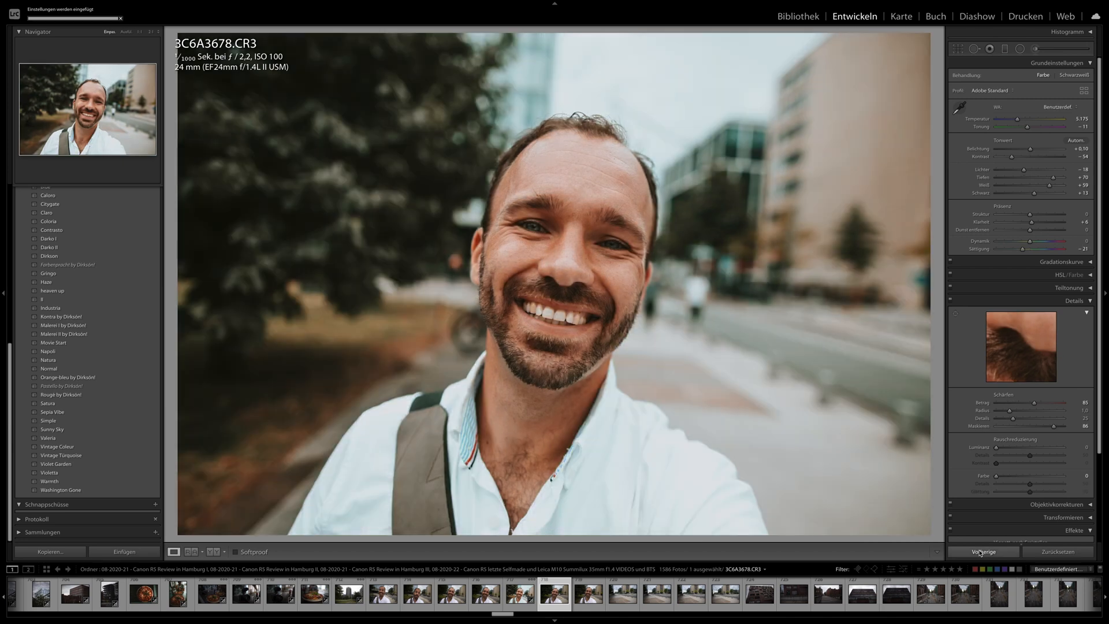
{"action": "left_click", "coordinate": [513, 237]}
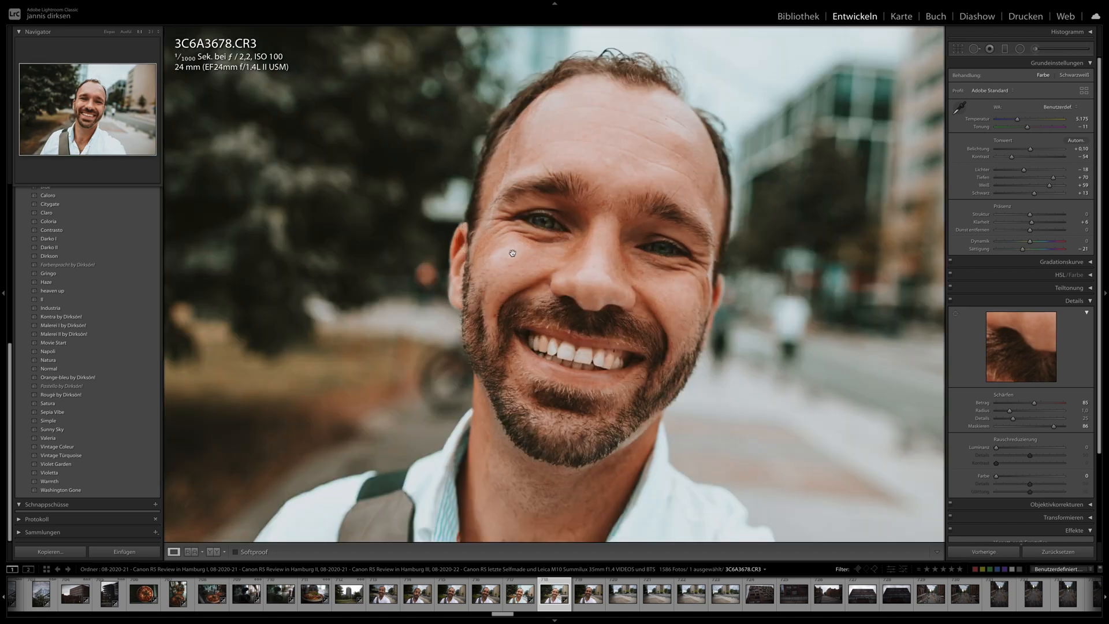
{"action": "left_click_drag", "start_coordinate": [545, 321], "coordinate": [485, 298]}
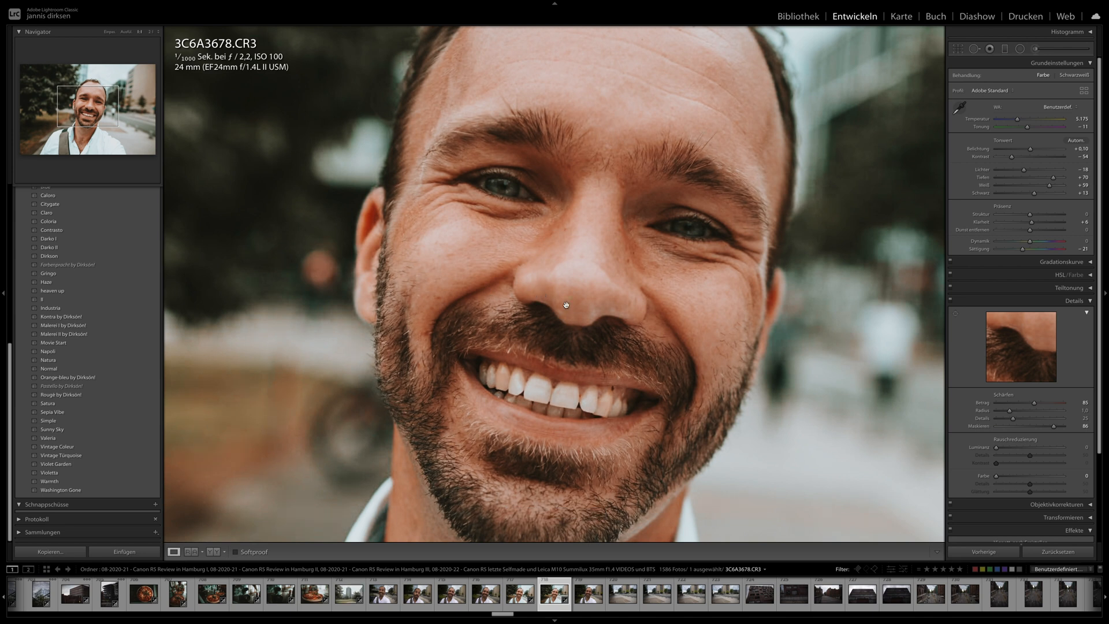
- Transfer the selfie's develop settings to the facade photo 3C6A3707.CR3, and view the following facade shot 3C6A3709.CR3 in full
{"action": "scroll", "coordinate": [569, 602], "scroll_direction": "down", "scroll_amount": 3}
{"action": "scroll", "coordinate": [567, 603], "scroll_direction": "down", "scroll_amount": 2}
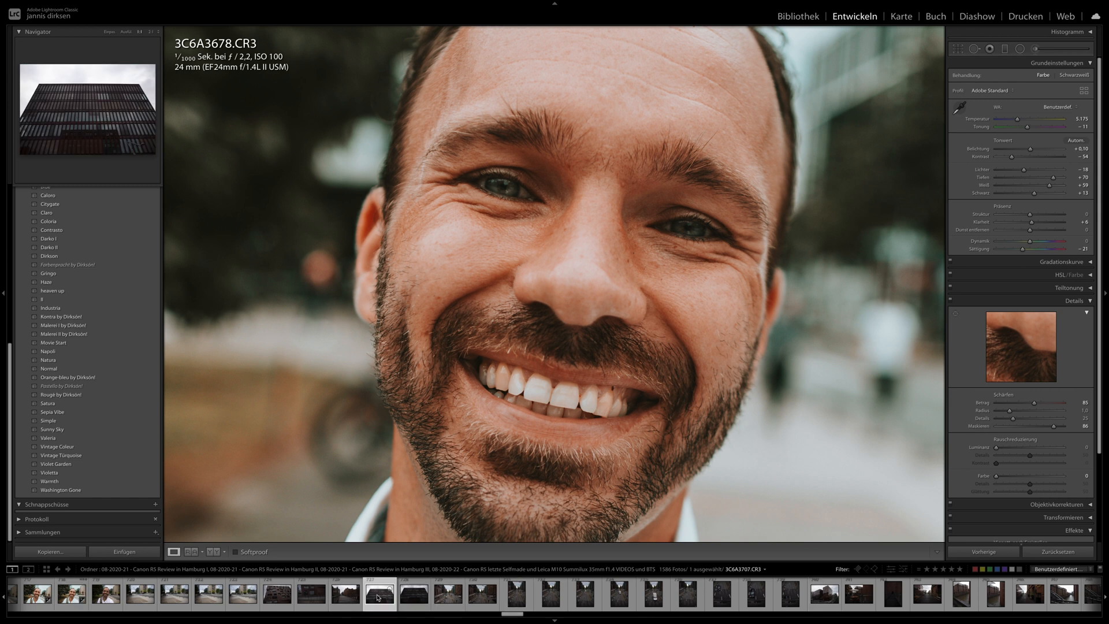
{"action": "key", "text": "ctrl+shift+v"}
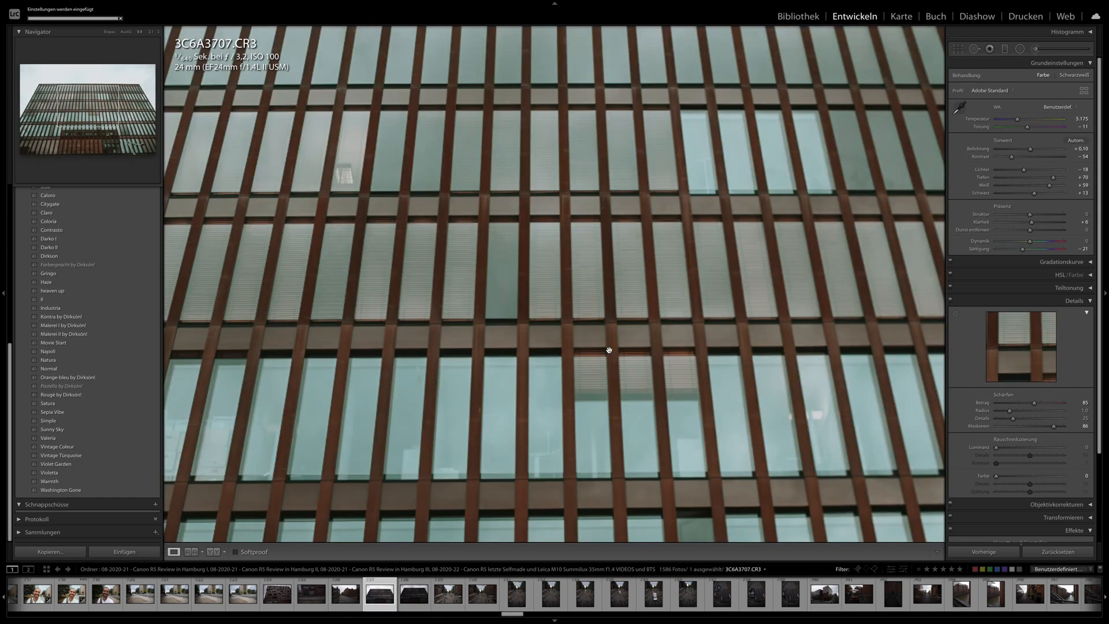
{"action": "left_click", "coordinate": [609, 349]}
{"action": "key", "text": "Right"}
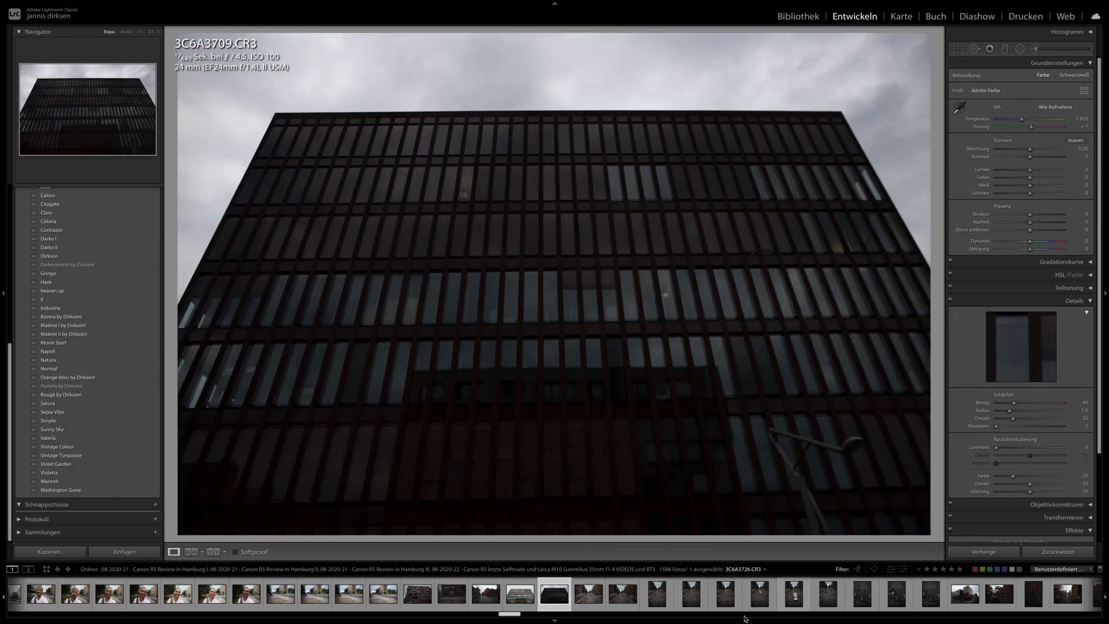
- Try the Farbenpracht preset on the street photo 3C6A3722.CR3, settle on the Claro preset, and set the exposure to +1.25
{"action": "left_click", "coordinate": [720, 598]}
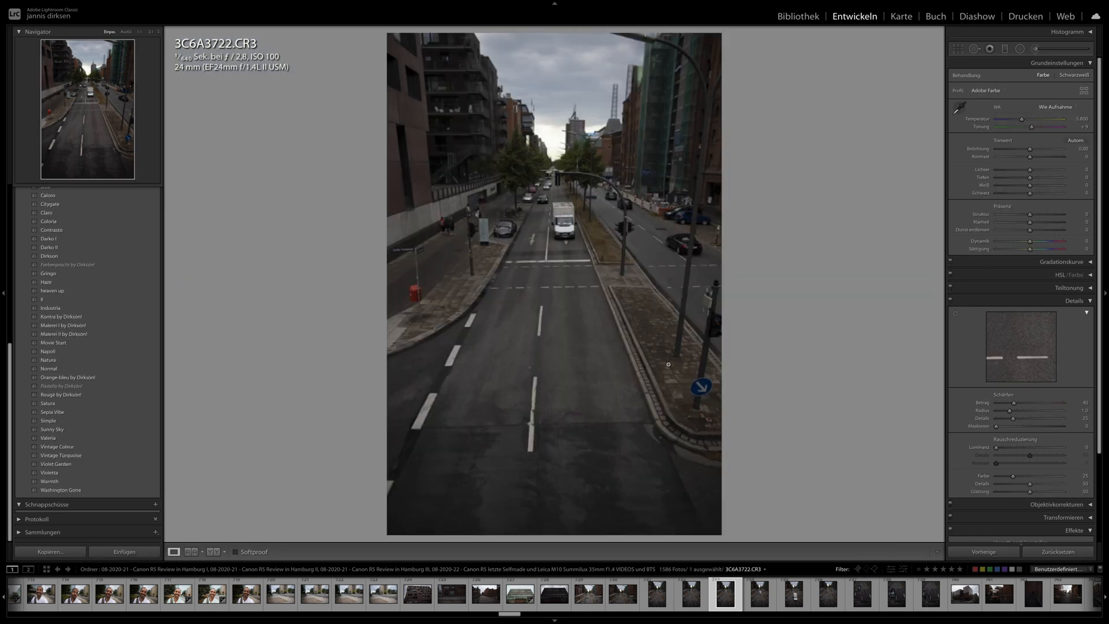
{"action": "left_click", "coordinate": [94, 317]}
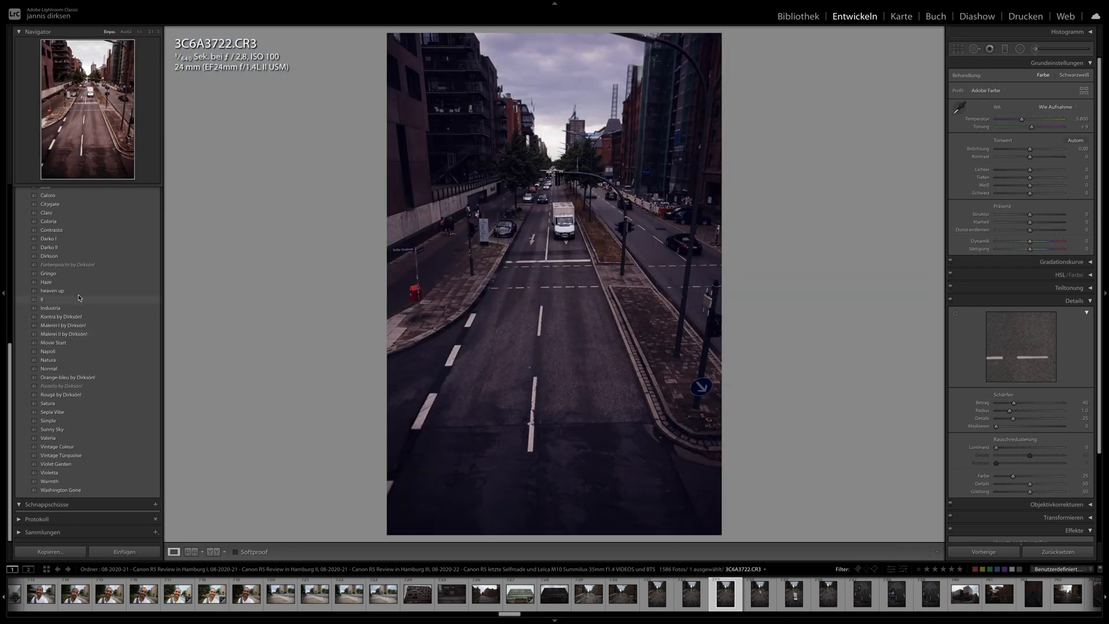
{"action": "left_click", "coordinate": [79, 265]}
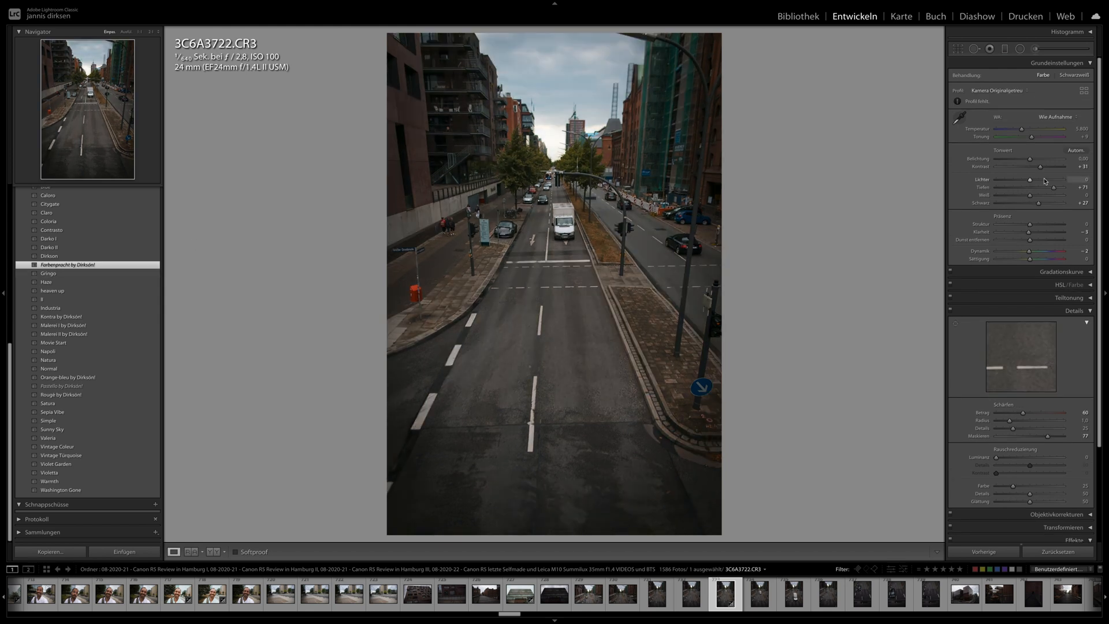
{"action": "left_click", "coordinate": [57, 213]}
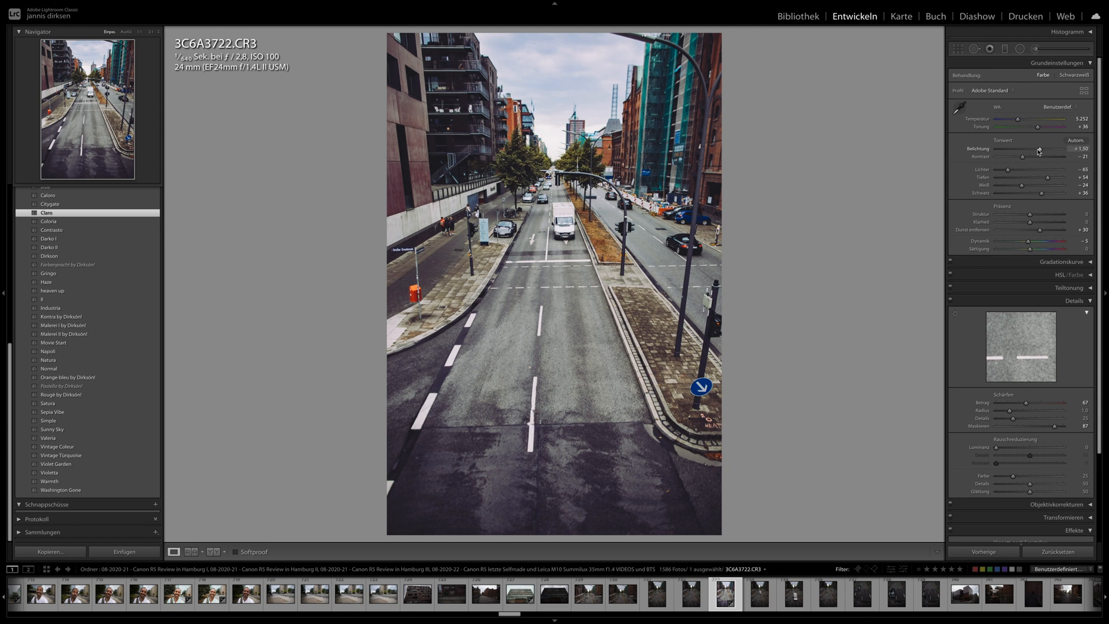
{"action": "left_click_drag", "start_coordinate": [1038, 152], "coordinate": [1037, 152]}
- Straighten the street photo 3C6A3722.CR3 by slightly rotating its crop, and accept the crop
{"action": "left_click", "coordinate": [959, 53]}
{"action": "left_click_drag", "start_coordinate": [854, 182], "coordinate": [845, 223]}
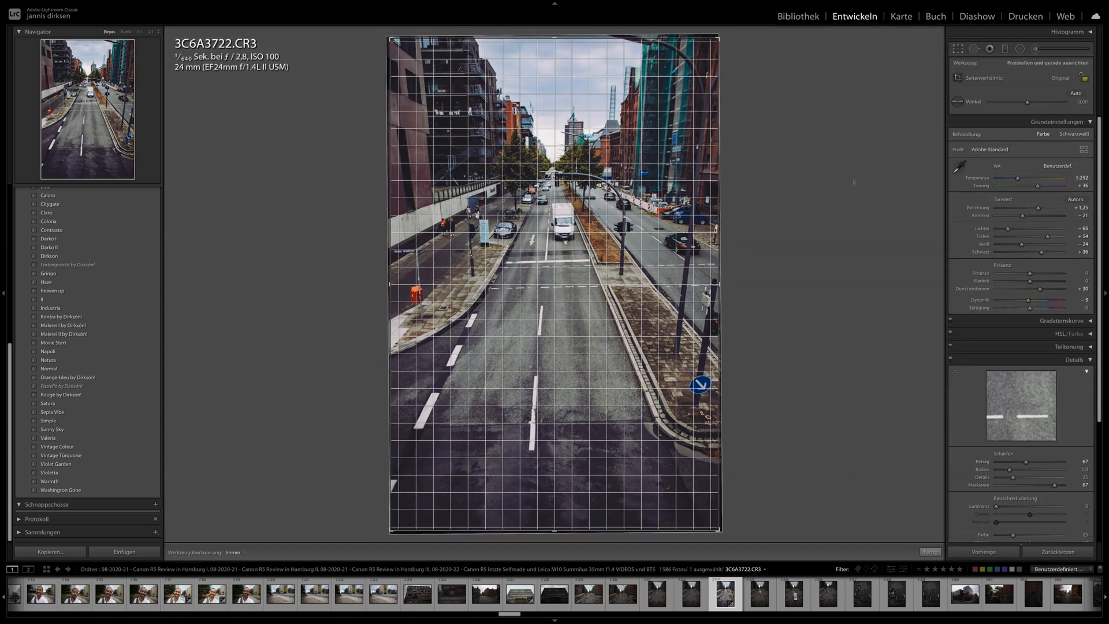
{"action": "key", "text": "Return"}
- Compare the Movie Start and Sunny Sky presets on the black car photo 3C6A3730.CR3, and apply the Valeria preset
{"action": "left_click", "coordinate": [893, 592]}
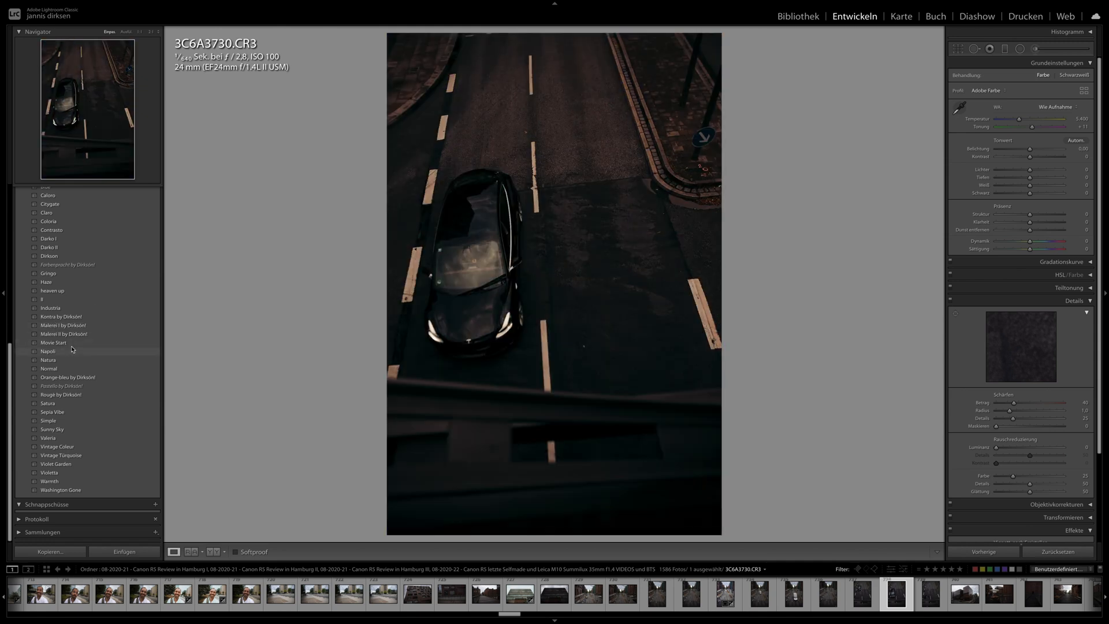
{"action": "left_click", "coordinate": [73, 343]}
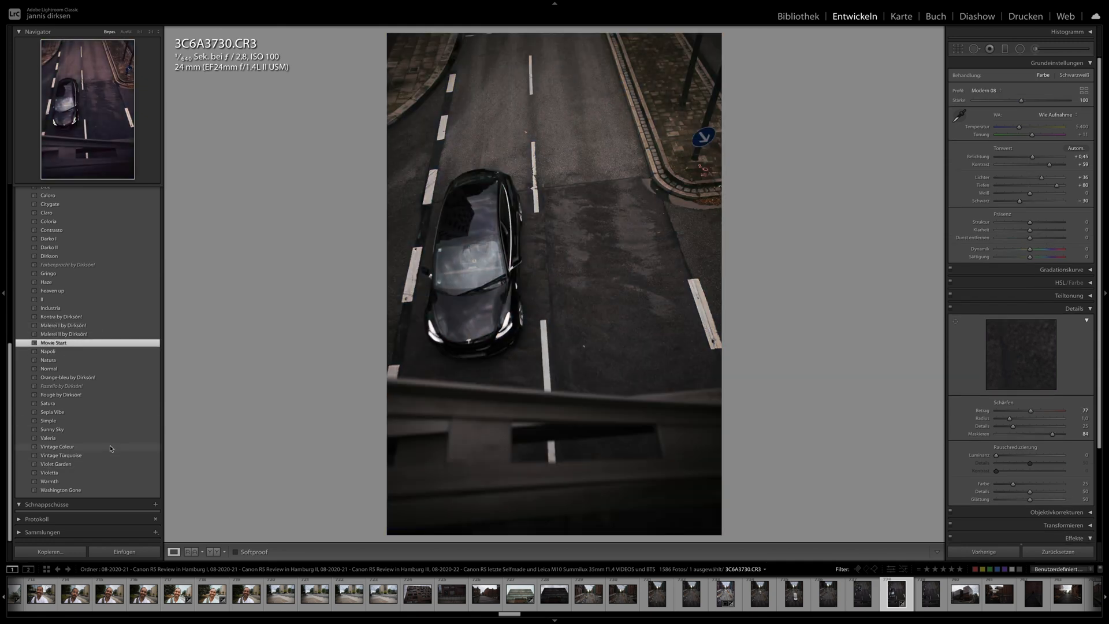
{"action": "left_click", "coordinate": [109, 429]}
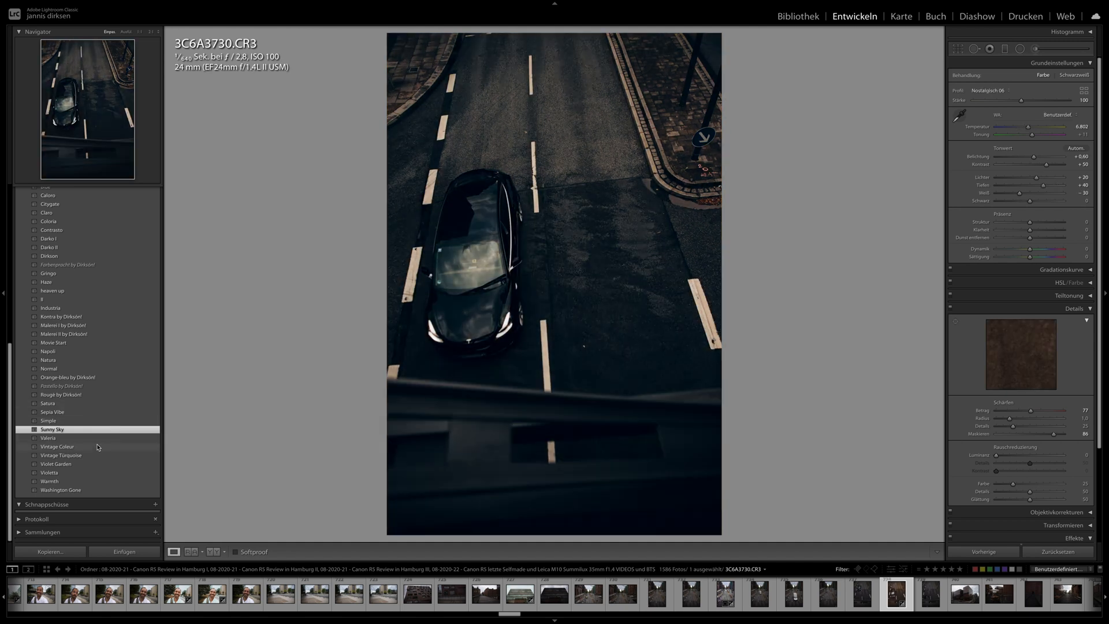
{"action": "left_click", "coordinate": [99, 439]}
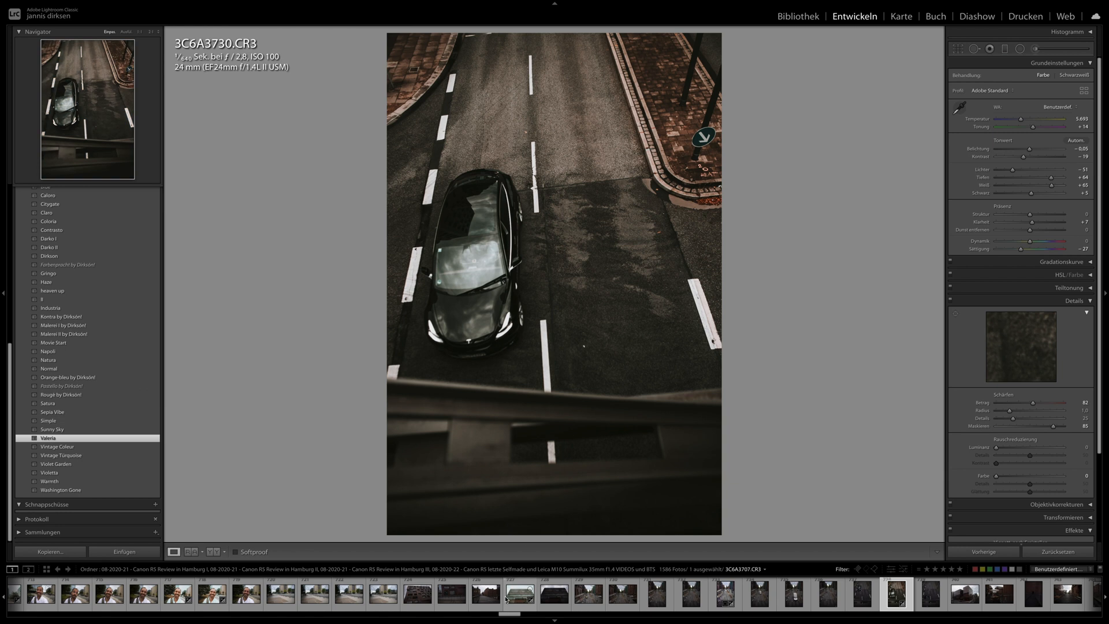
- Apply the black car photo's develop settings to the street photo 3C6A3717.CR3
{"action": "left_click", "coordinate": [657, 594]}
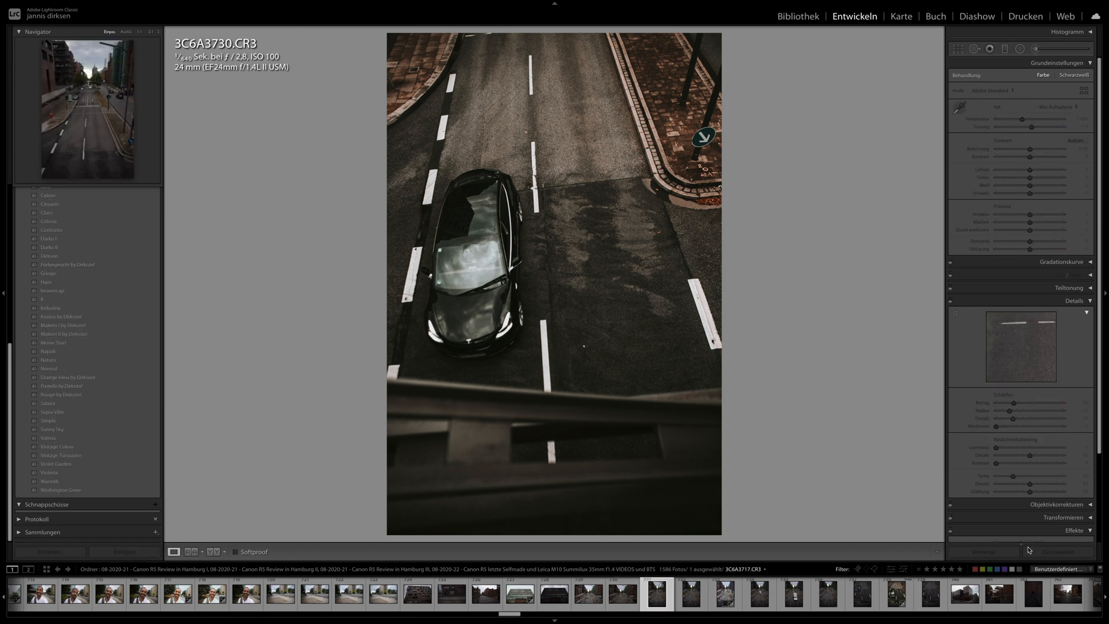
{"action": "left_click", "coordinate": [991, 555]}
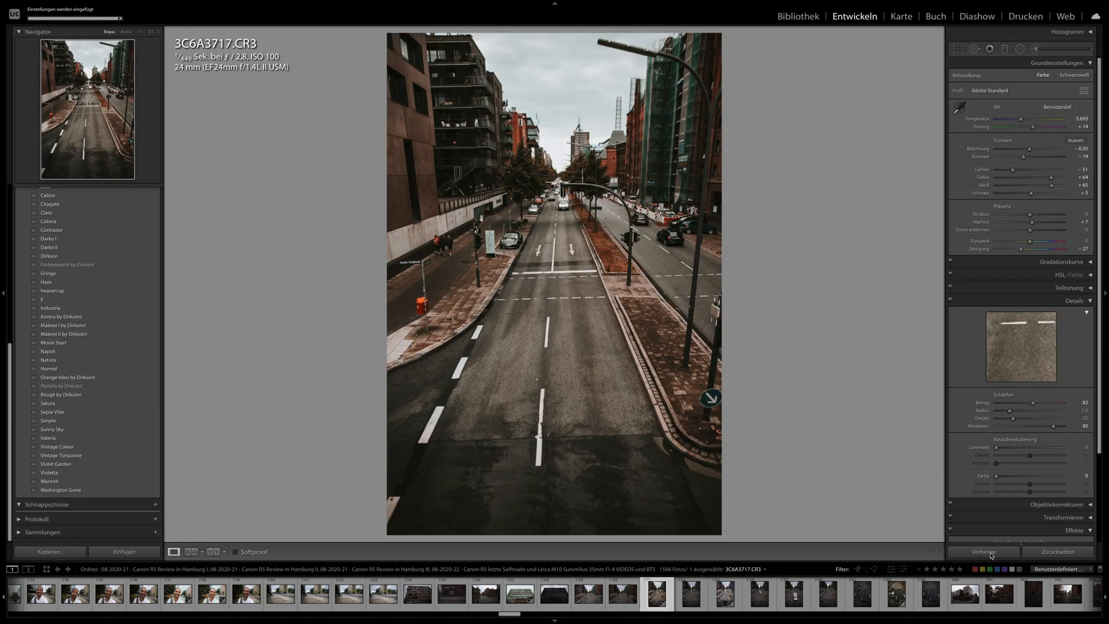
- Select the photos from 3C6A3717.CR3 through the canal shots, synchronise its develop settings to them, and view the brick warehouse photo 3C6A3774.CR3
{"action": "scroll", "coordinate": [970, 594], "scroll_direction": "down", "scroll_amount": 5}
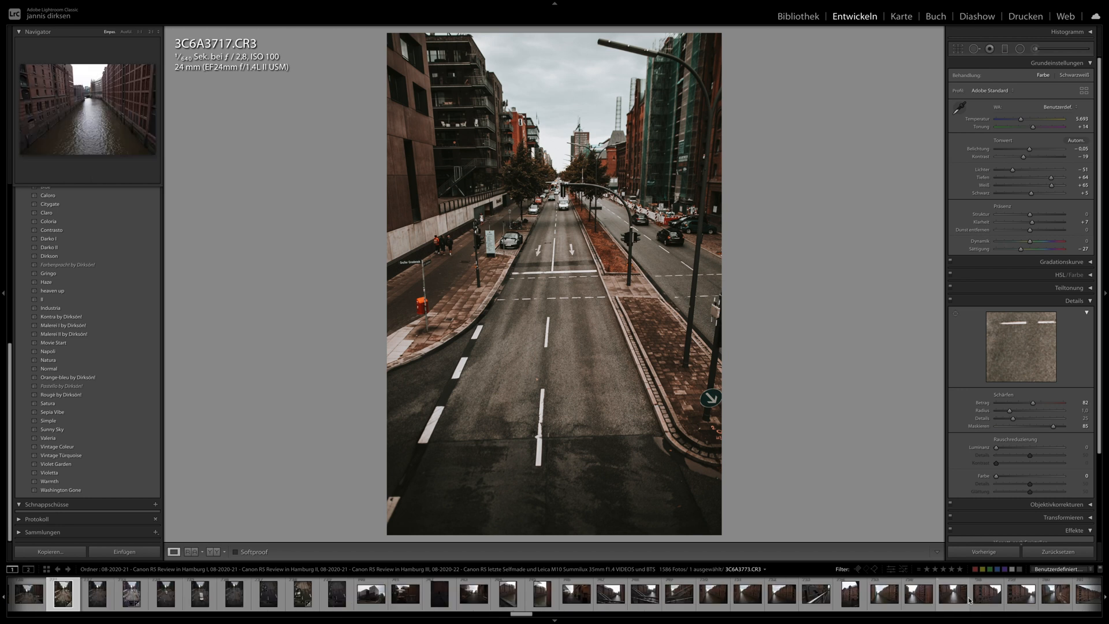
{"action": "left_click", "coordinate": [979, 600], "text": "shift"}
{"action": "left_click", "coordinate": [991, 554]}
{"action": "key", "text": "Return"}
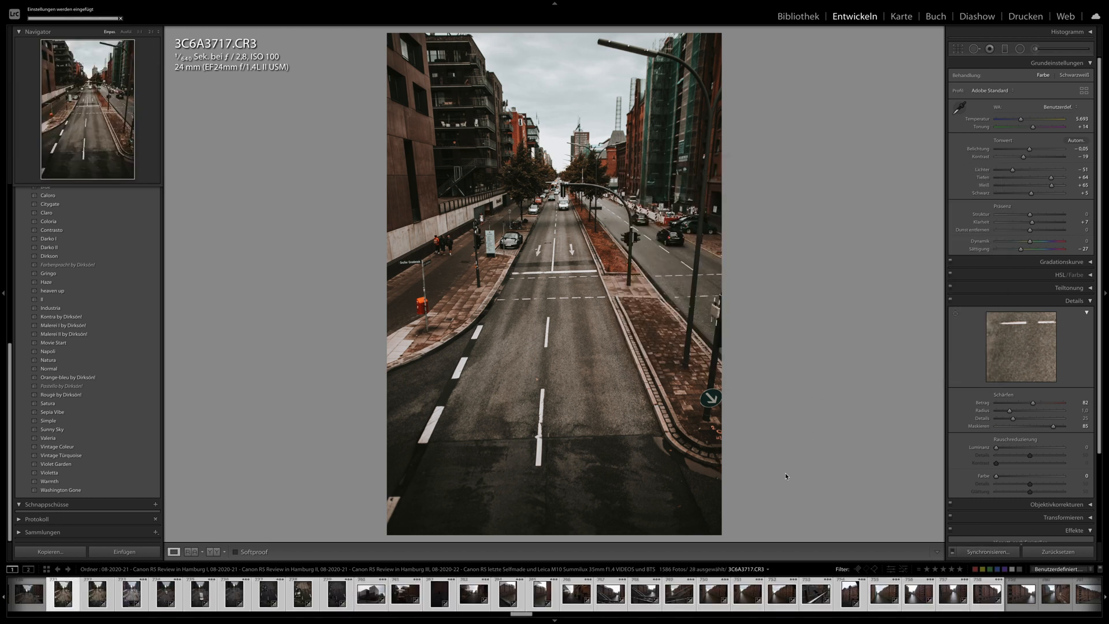
{"action": "key", "text": "Left"}
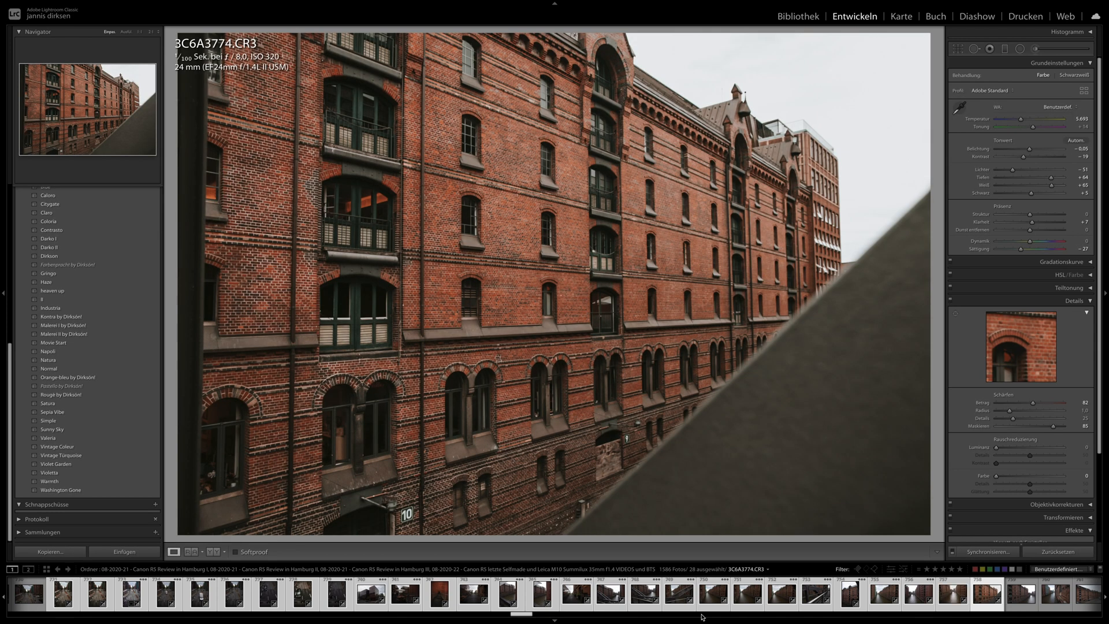
- Open the canal bridge photo 3C6A3753.CR3 and apply its develop settings to the bridge railing photo 3C6A3799.CR3
{"action": "left_click", "coordinate": [679, 604]}
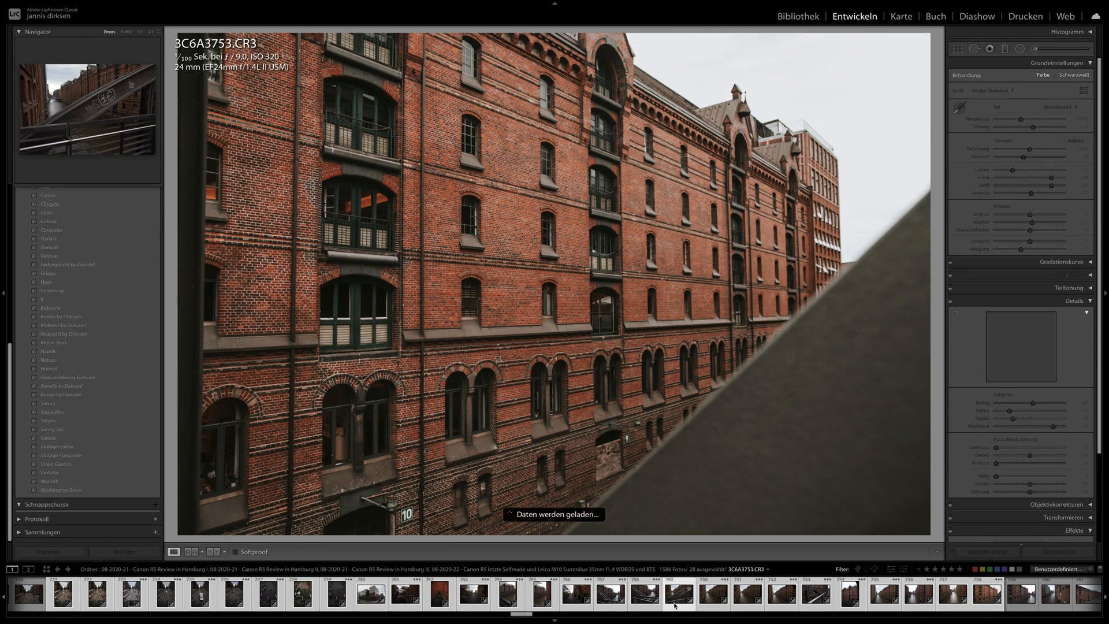
{"action": "scroll", "coordinate": [673, 605], "scroll_direction": "down", "scroll_amount": 5}
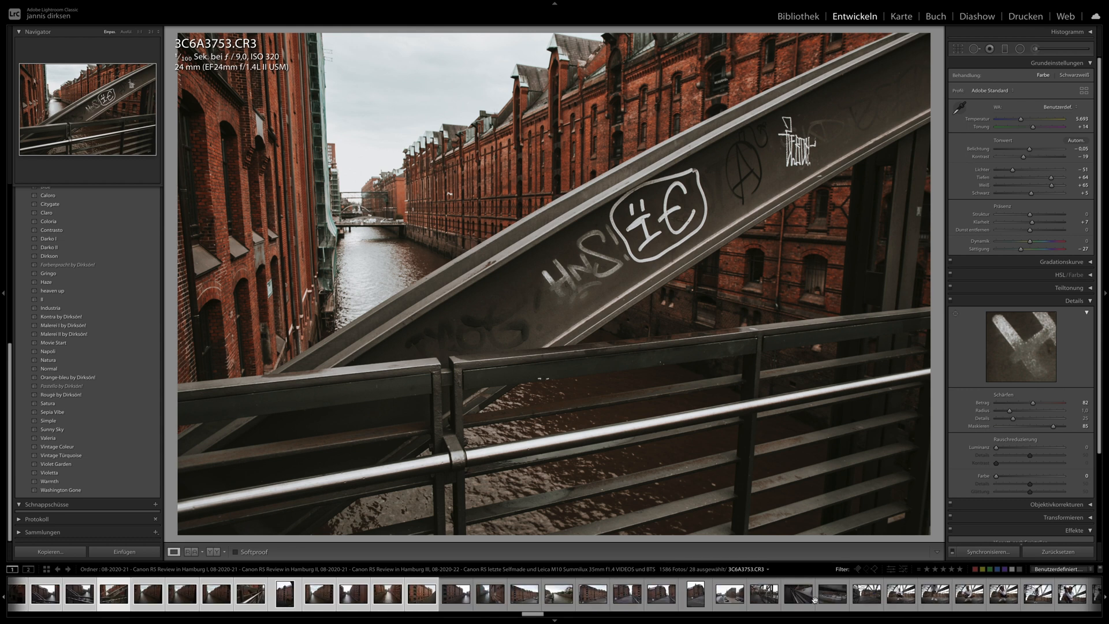
{"action": "left_click", "coordinate": [790, 601]}
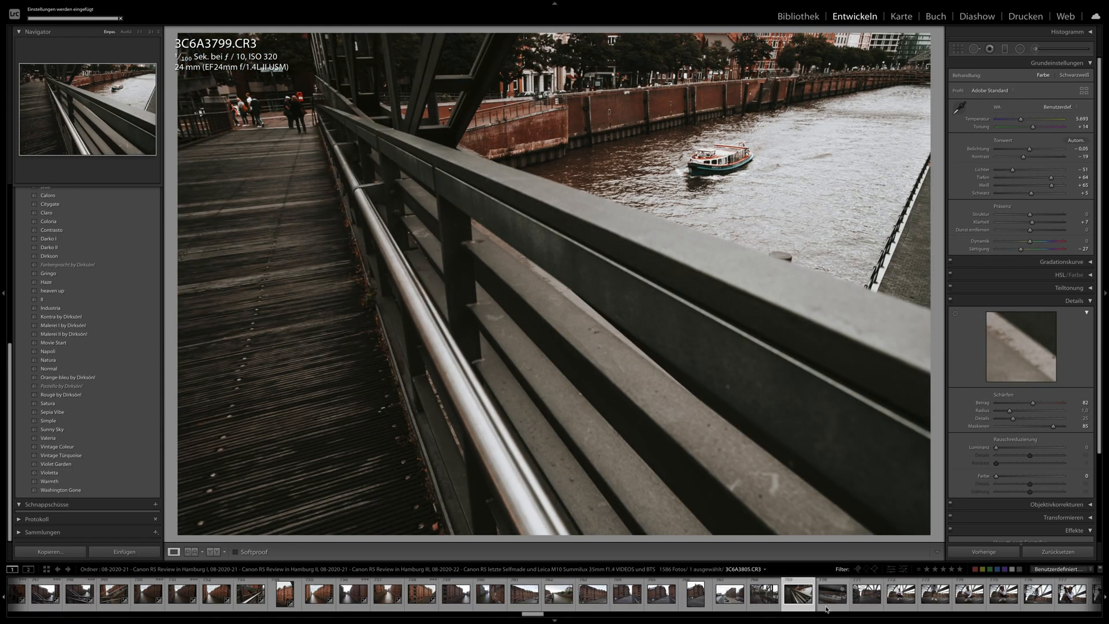
- Try the previous photo's develop settings on the bridge portrait 3C6A3879.CR3, and apply the Napoli preset instead
{"action": "scroll", "coordinate": [807, 603], "scroll_direction": "down", "scroll_amount": 3}
{"action": "left_click", "coordinate": [873, 586]}
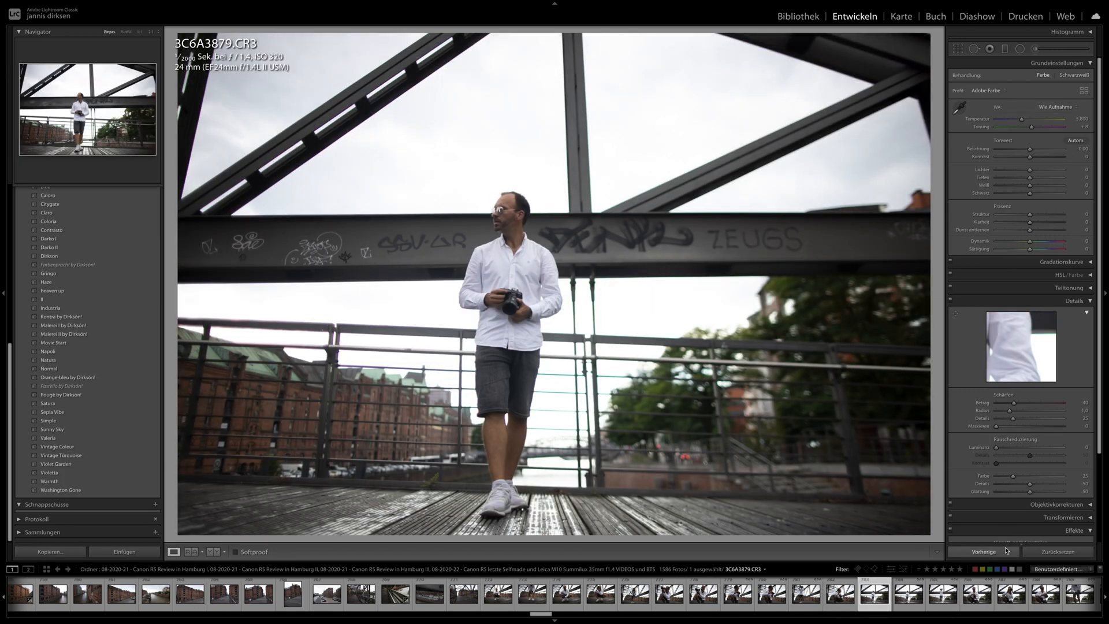
{"action": "left_click", "coordinate": [1006, 552]}
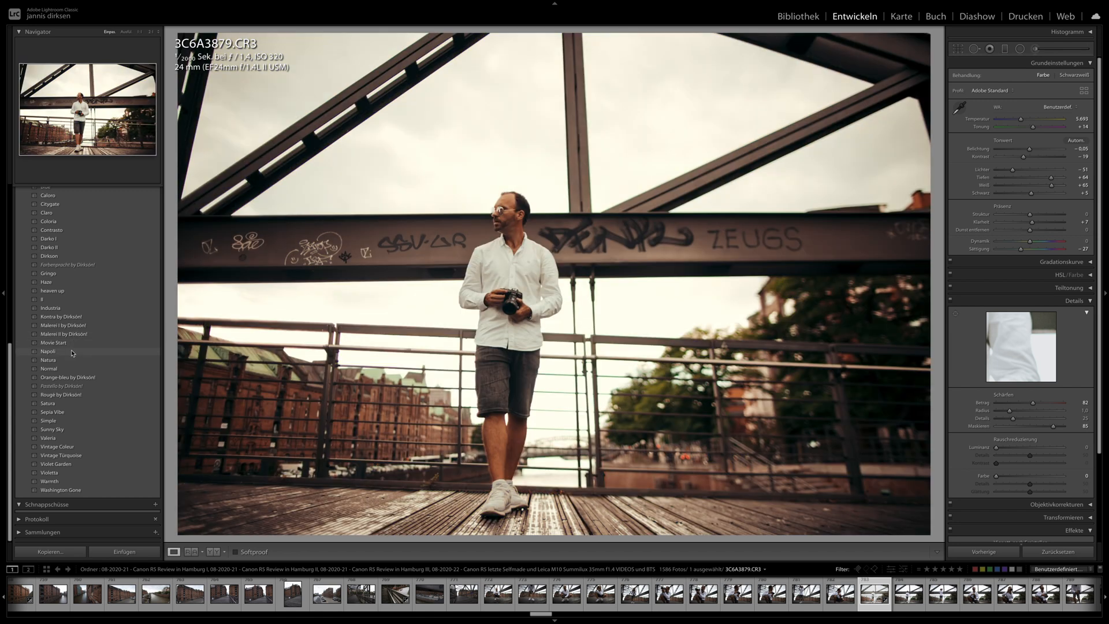
{"action": "left_click", "coordinate": [72, 352]}
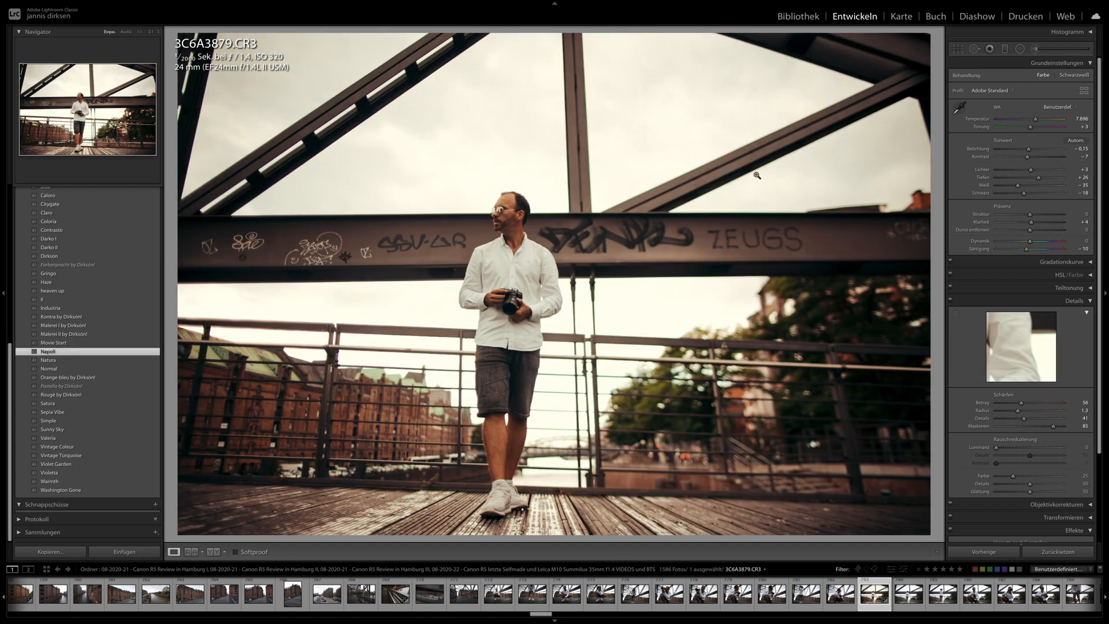
- Straighten the bridge portrait's crop to an angle of -1.55, and accept the crop
{"action": "left_click", "coordinate": [957, 49]}
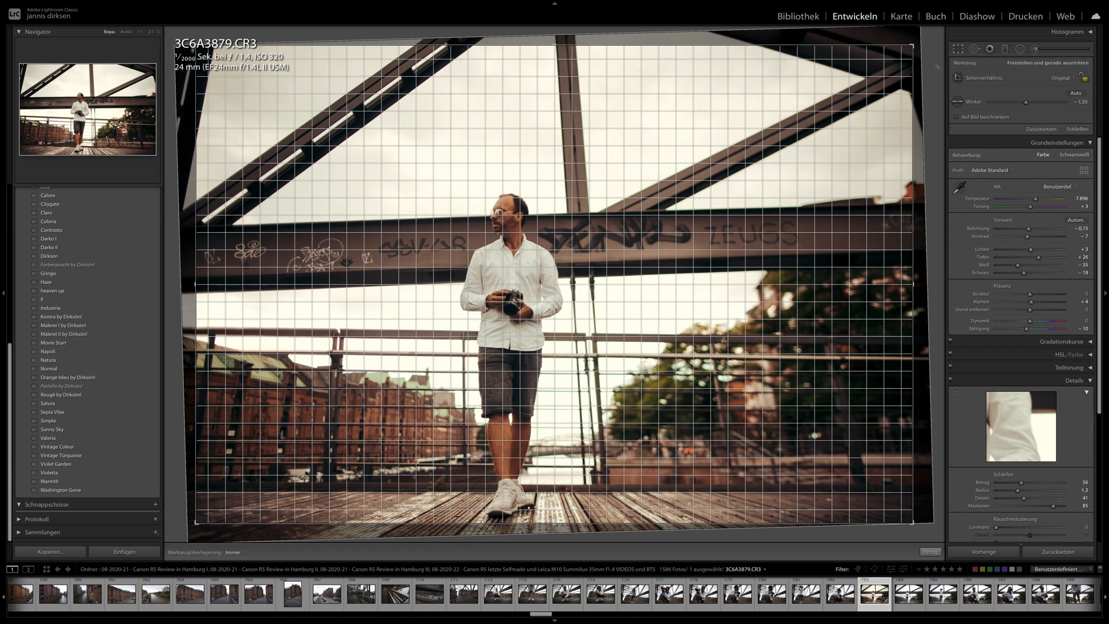
{"action": "key", "text": "Return"}
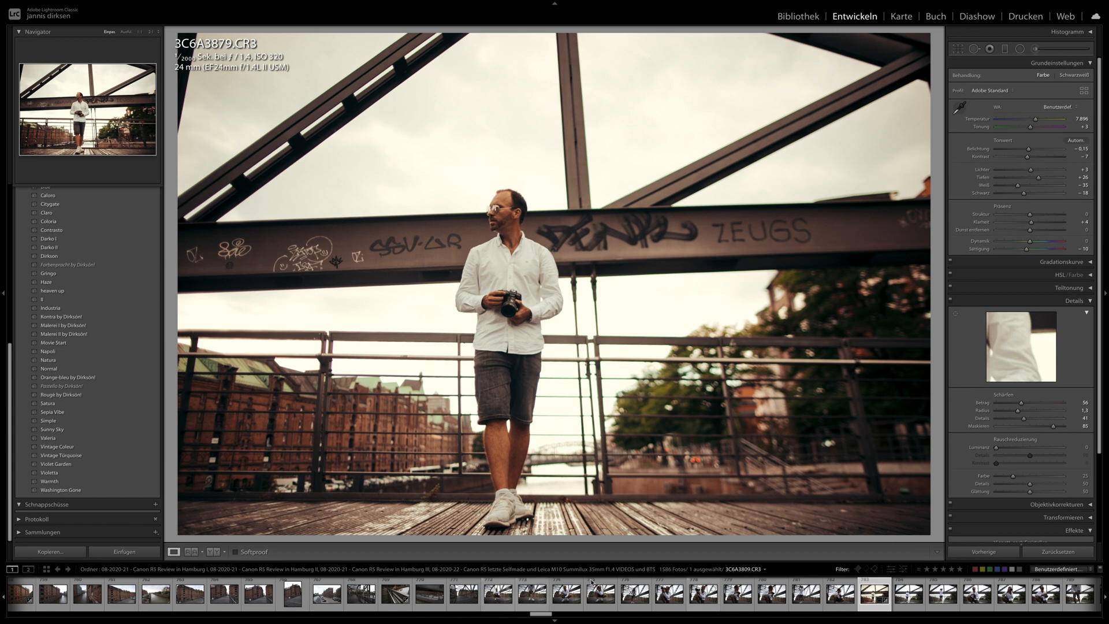
- Extend the selection from 3C6A3879.CR3 back over the preceding bridge photos, and synchronise its develop settings to them
{"action": "left_click", "coordinate": [491, 598], "text": "shift"}
{"action": "left_click", "coordinate": [974, 552]}
{"action": "key", "text": "Return"}
- Select the portraits from 3C6A3879.CR3 through 3C6A4084.CR3, and synchronise the bridge portrait's develop settings to them
{"action": "scroll", "coordinate": [829, 601], "scroll_direction": "down", "scroll_amount": 10}
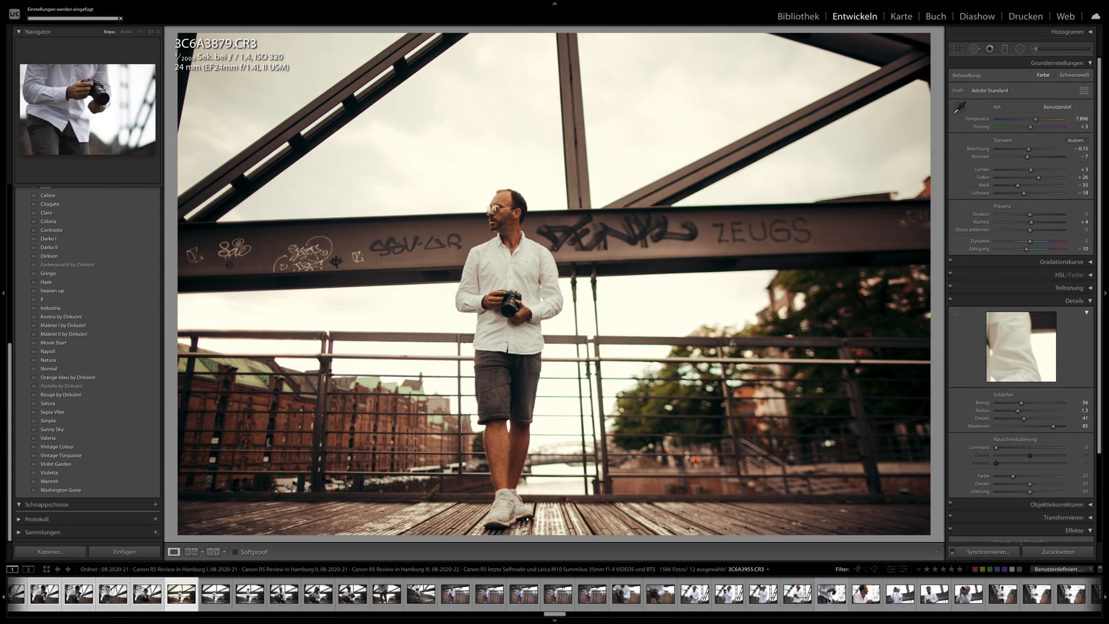
{"action": "scroll", "coordinate": [829, 600], "scroll_direction": "down", "scroll_amount": 5}
{"action": "left_click", "coordinate": [876, 597], "text": "shift"}
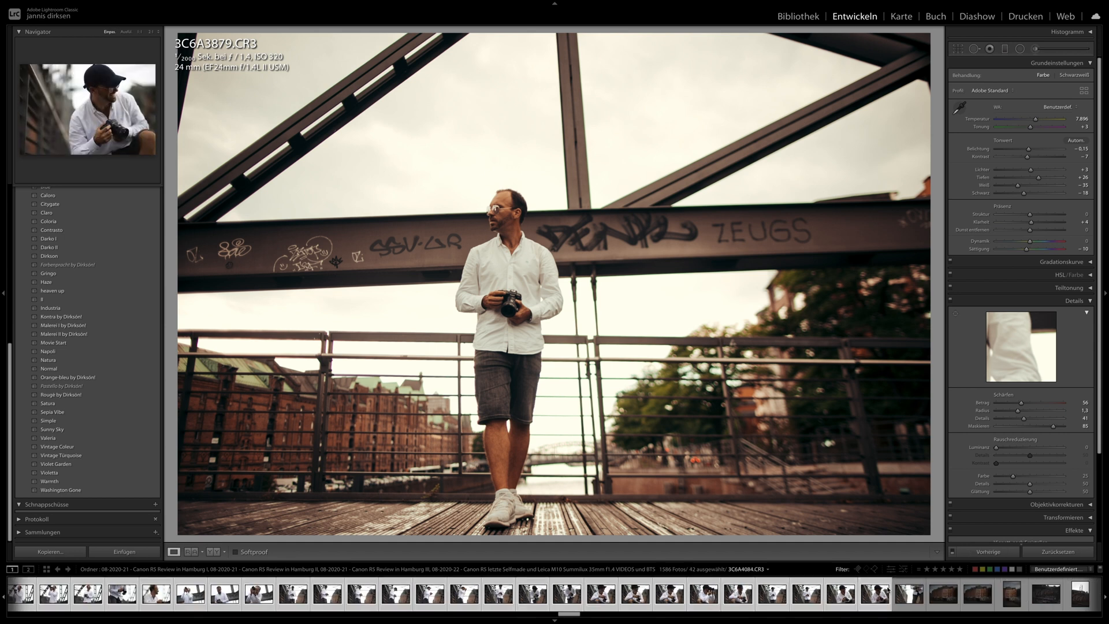
{"action": "left_click", "coordinate": [986, 552]}
{"action": "key", "text": "Return"}
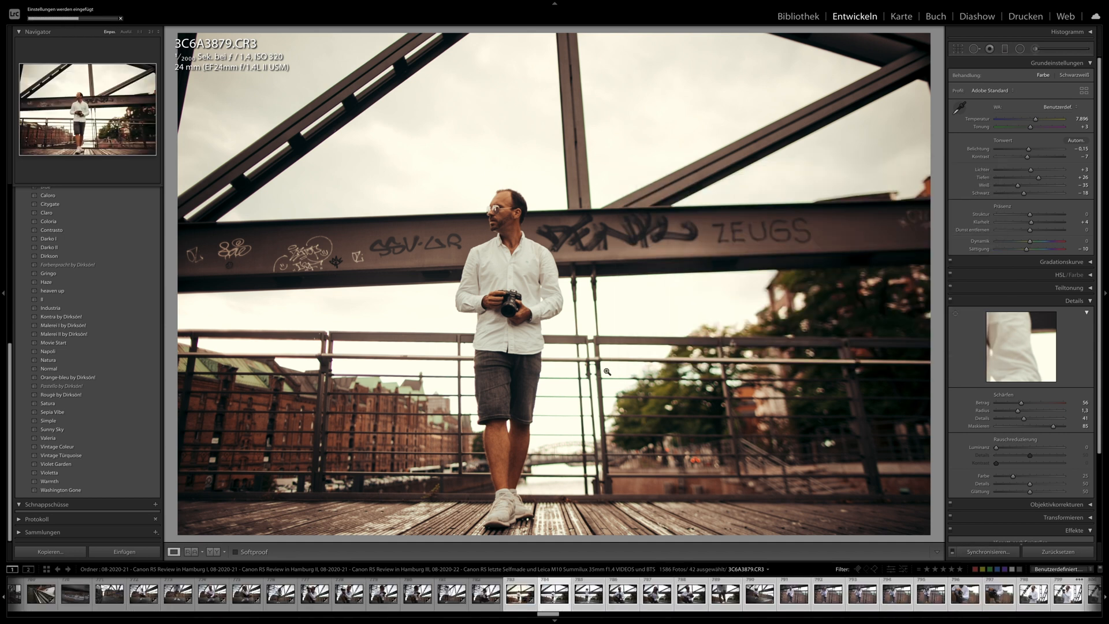
- Review the synchronised bridge portraits from 3C6A3881.CR3 through the railing shot 3C6A3925.CR3
{"action": "key", "text": "Right"}
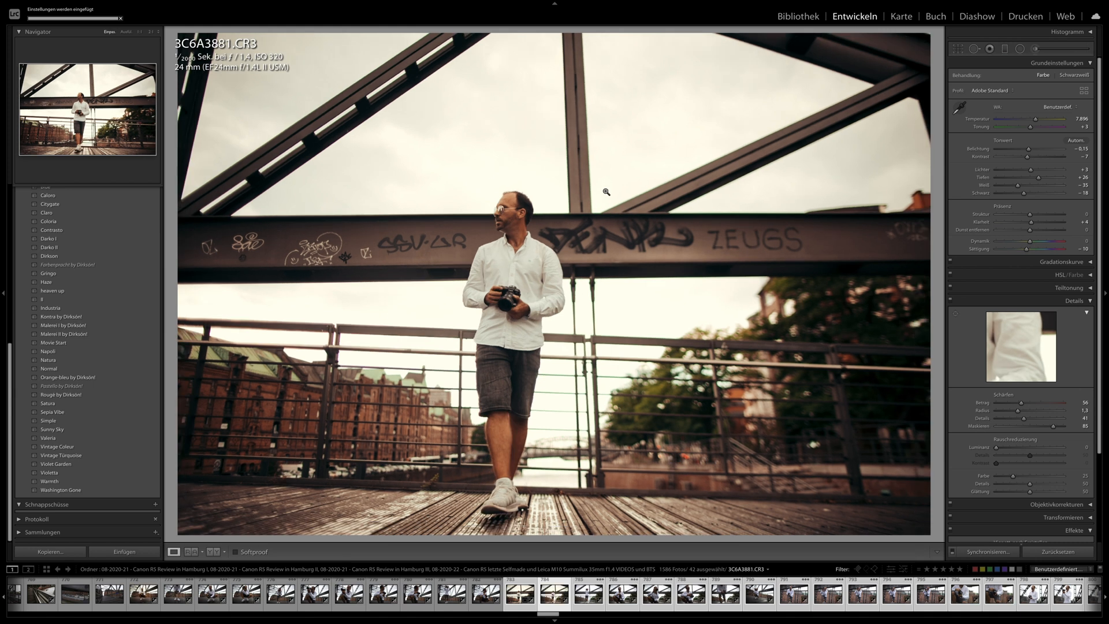
{"action": "key", "text": "Right"}
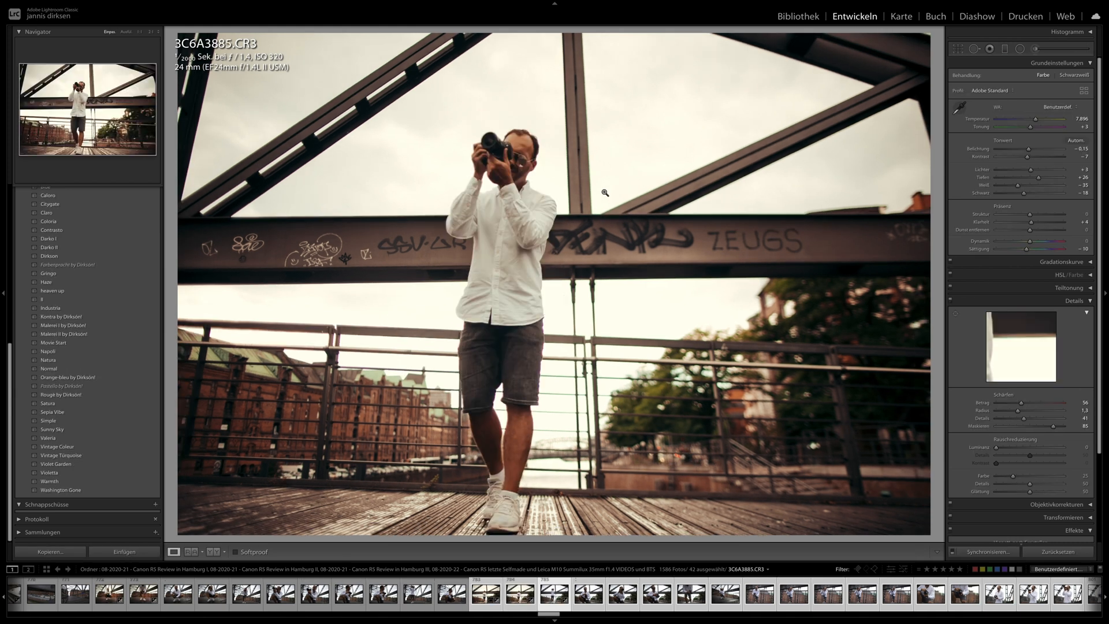
{"action": "key", "text": "Right"}
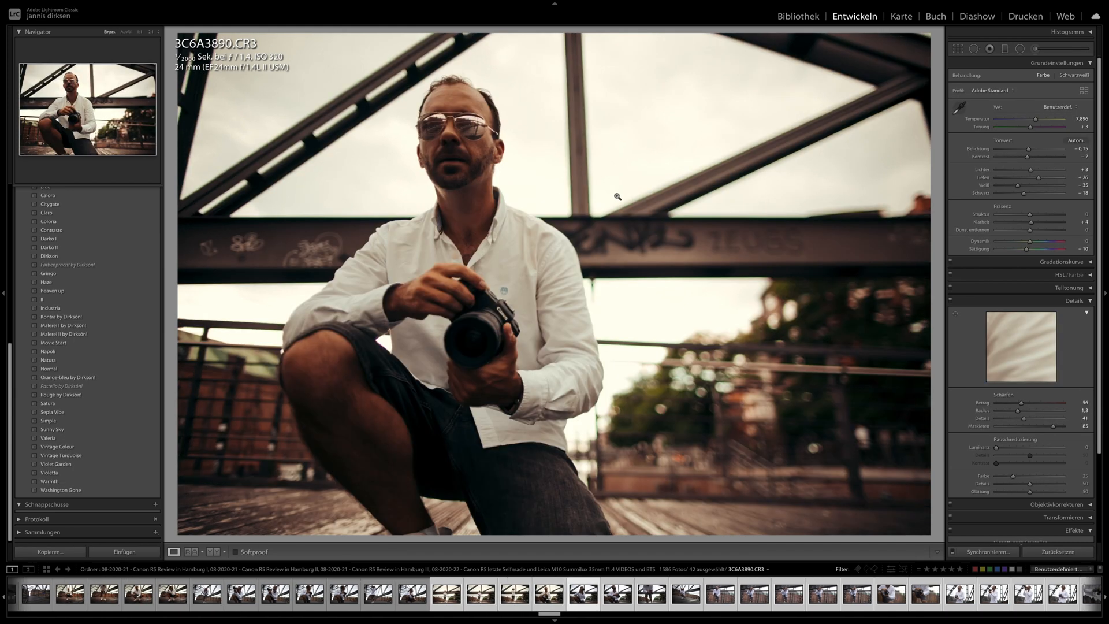
{"action": "key", "text": "Right"}
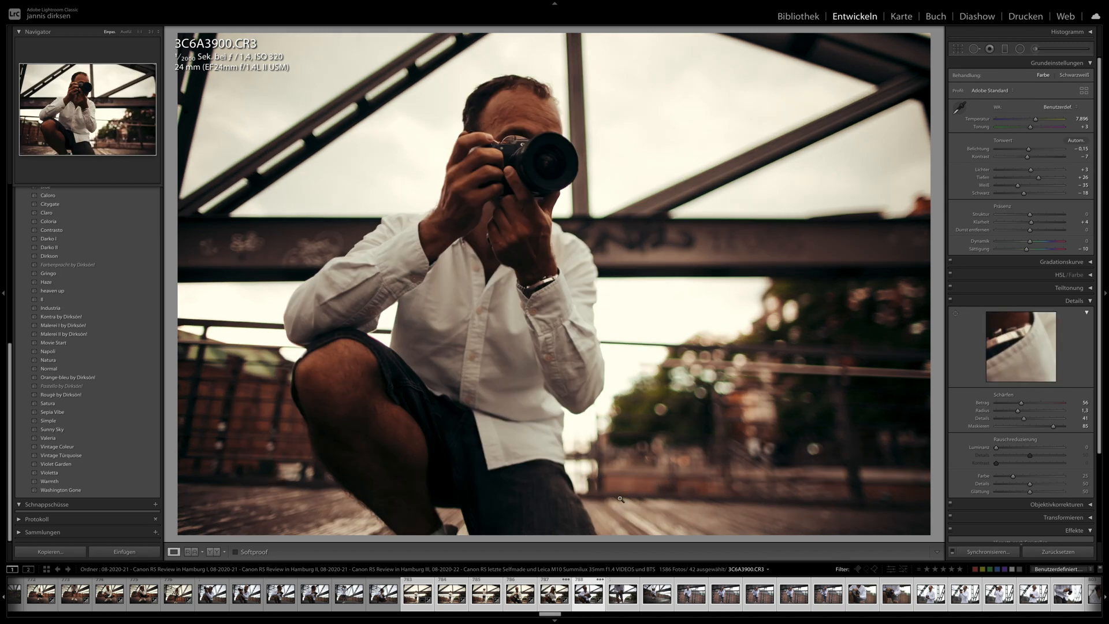
{"action": "left_click", "coordinate": [725, 593]}
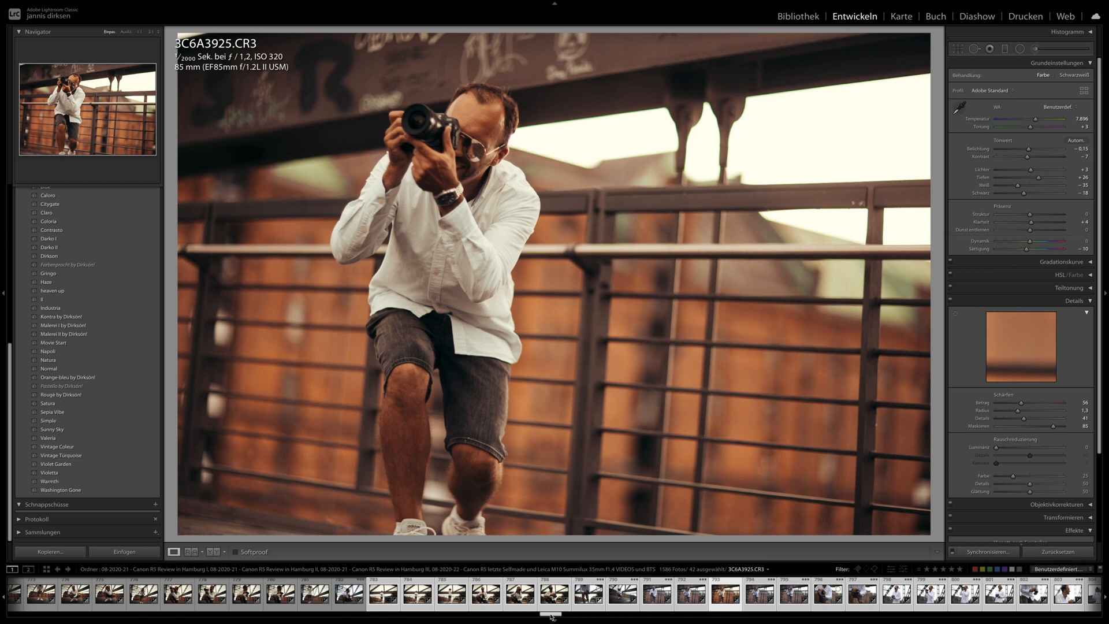
- Try the Malerei II preset on the dark sports car photo 3C6A5088.CR3, and apply the Gringo preset instead
{"action": "left_click_drag", "start_coordinate": [552, 617], "coordinate": [839, 615]}
{"action": "left_click", "coordinate": [781, 593]}
{"action": "left_click", "coordinate": [849, 598]}
{"action": "left_click_drag", "start_coordinate": [842, 617], "coordinate": [846, 616]}
{"action": "left_click", "coordinate": [807, 588]}
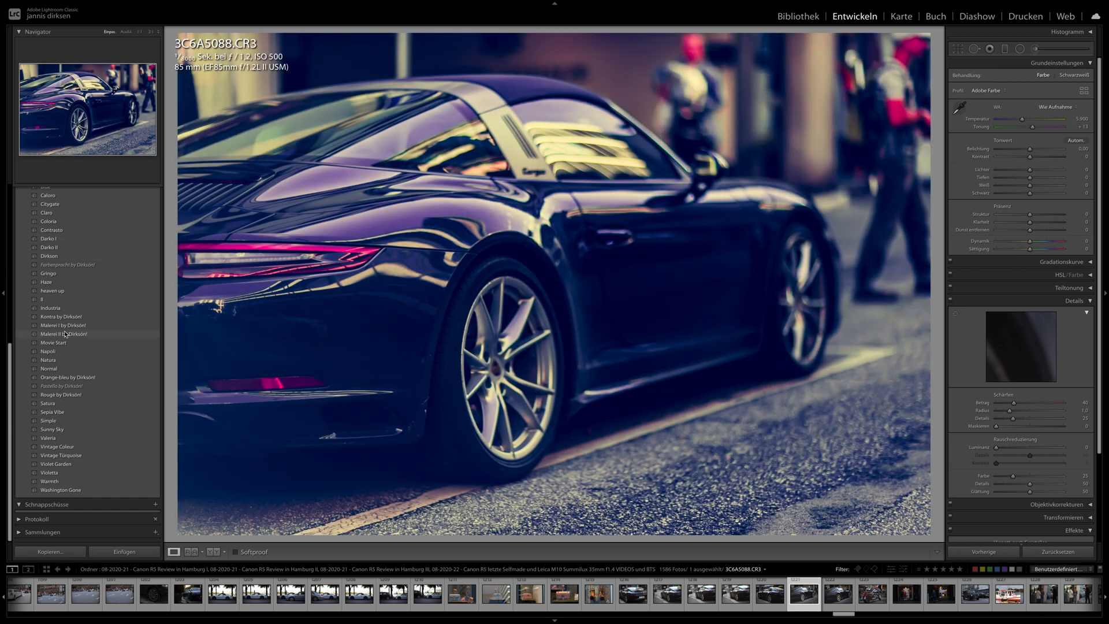
{"action": "left_click", "coordinate": [66, 334]}
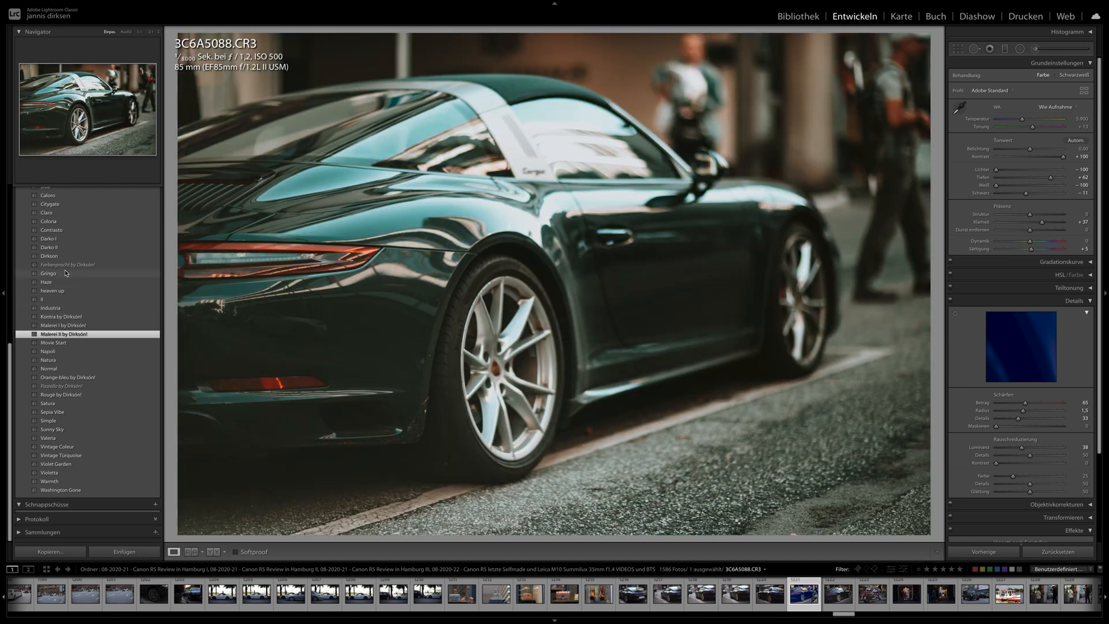
{"action": "left_click", "coordinate": [66, 273]}
- Select the photos from 3C6A5088.CR3 through the silver car shots, and synchronise its develop settings to them
{"action": "scroll", "coordinate": [699, 592], "scroll_direction": "down", "scroll_amount": 5}
{"action": "scroll", "coordinate": [699, 593], "scroll_direction": "down", "scroll_amount": 3}
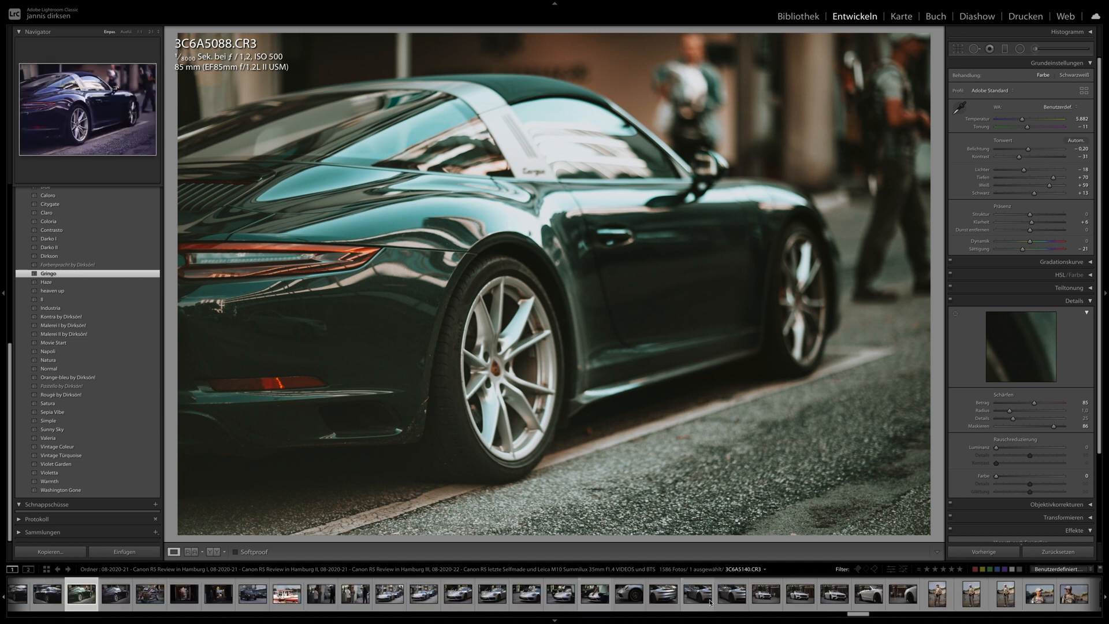
{"action": "left_click", "coordinate": [868, 593], "text": "shift"}
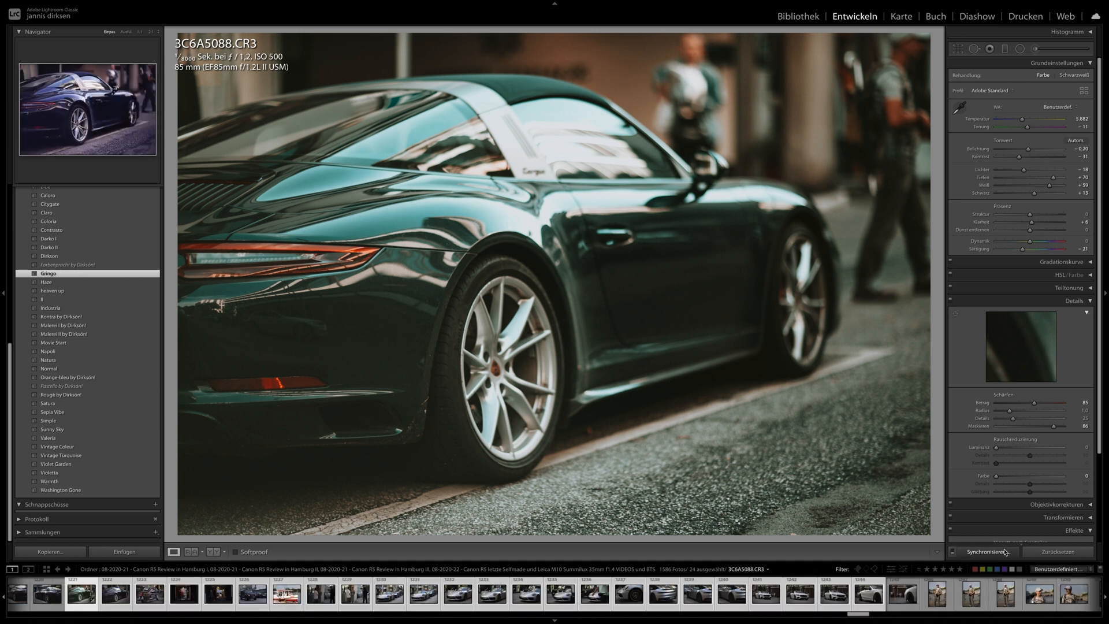
- Review the synchronised street photos, from the dark sports car through the motorcycle and shop window to 3C6A5117.CR3
{"action": "key", "text": "Right"}
{"action": "key", "text": "Right"}
{"action": "key", "text": "Right"}
{"action": "key", "text": "Right"}
{"action": "key", "text": "Right"}
{"action": "key", "text": "Right"}
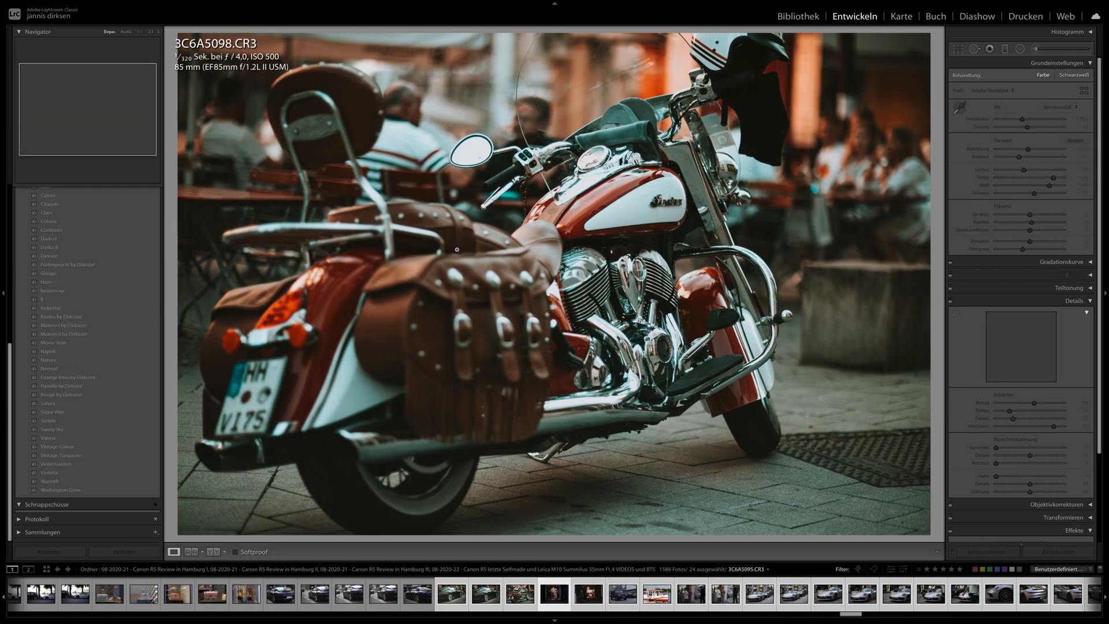
{"action": "key", "text": "Right"}
{"action": "key", "text": "Right"}
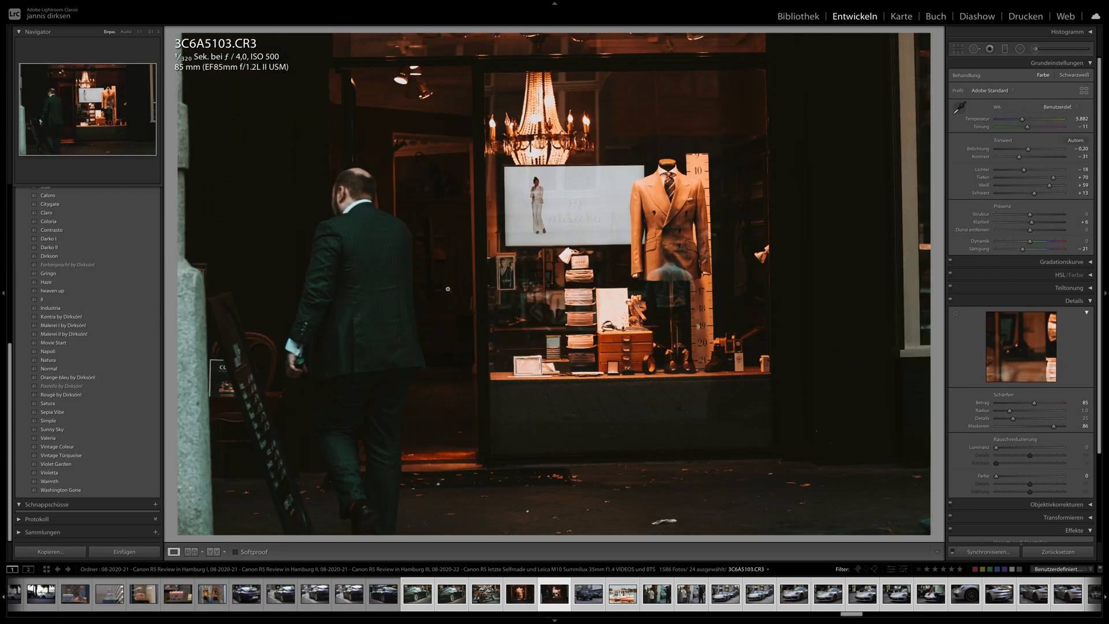
{"action": "key", "text": "Right"}
{"action": "key", "text": "Right"}
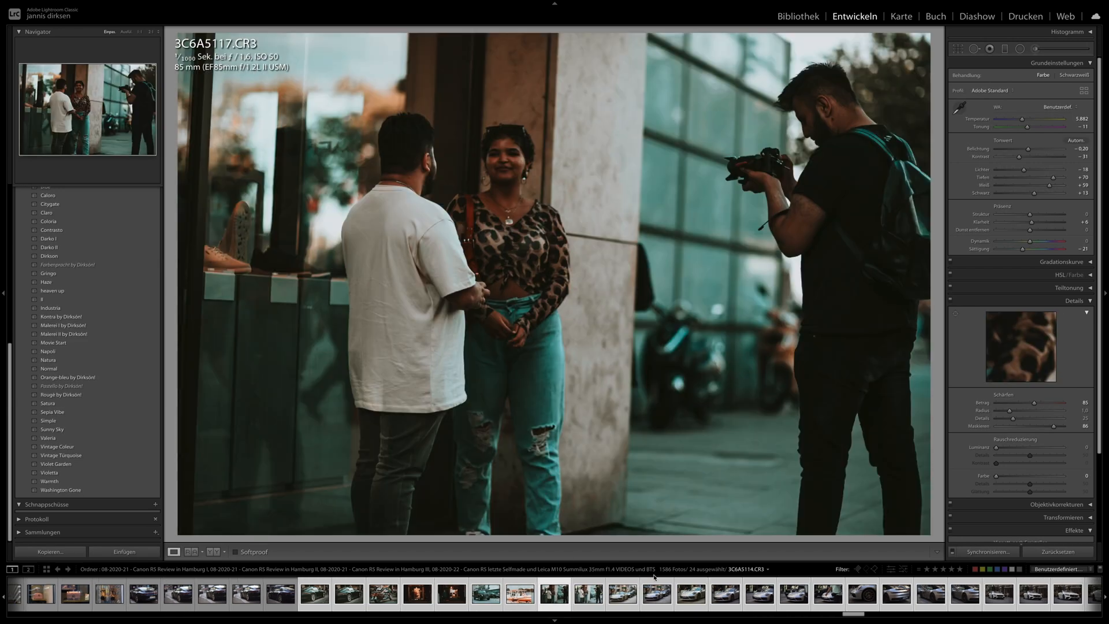
- Examine the synchronised silver sports car photos, starting from the front view 3C6A5133.CR3
{"action": "left_click", "coordinate": [722, 598]}
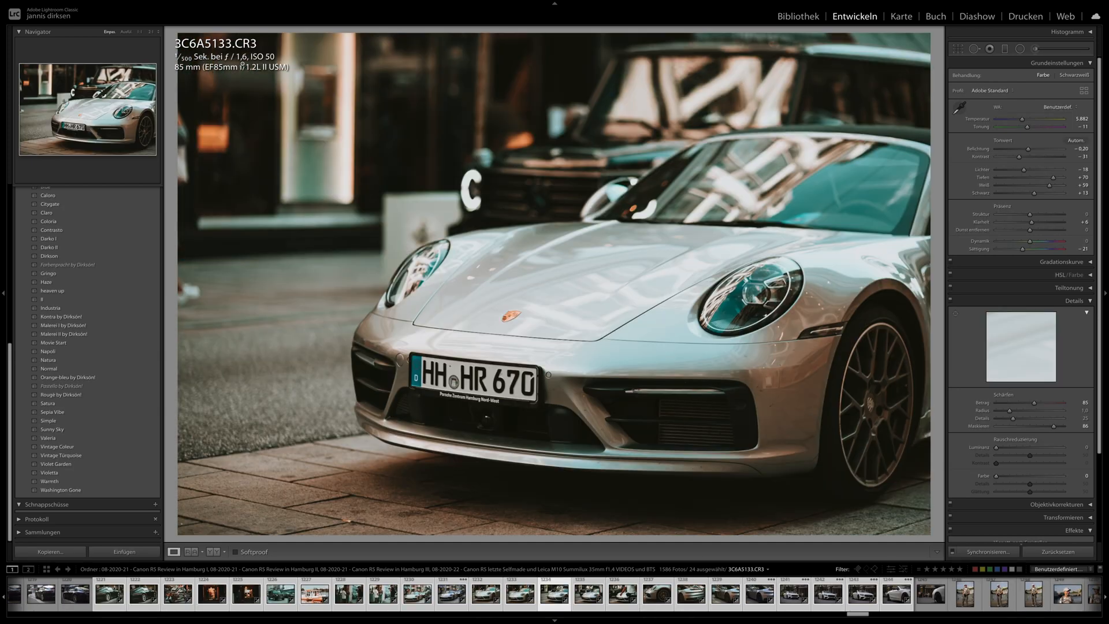
{"action": "key", "text": "Right"}
{"action": "key", "text": "Right"}
{"action": "key", "text": "Right"}
{"action": "key", "text": "Right"}
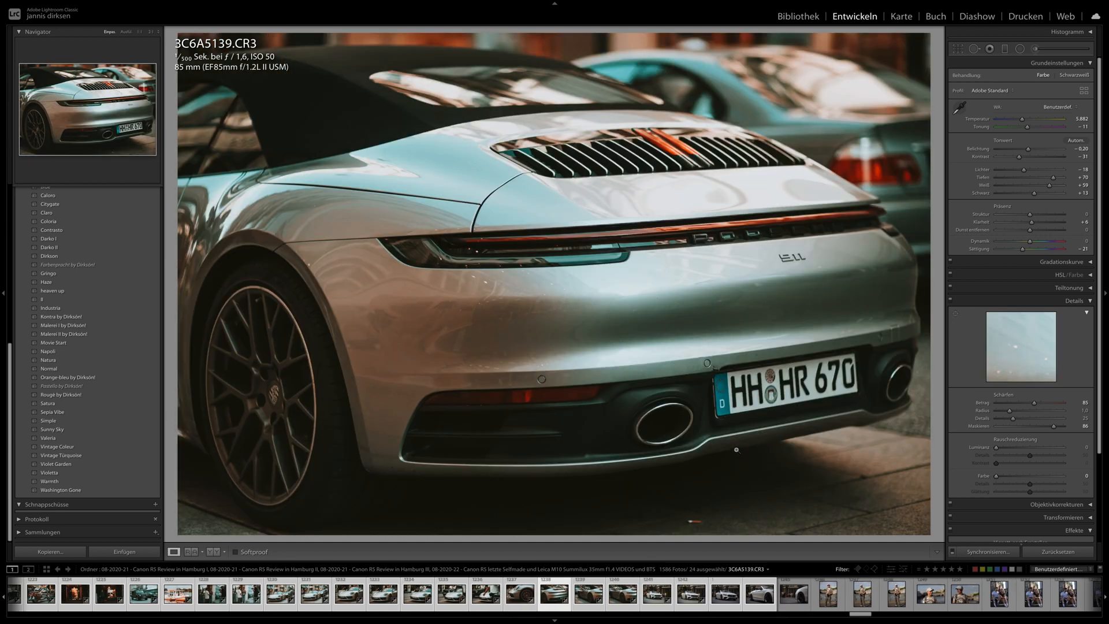
{"action": "key", "text": "Right"}
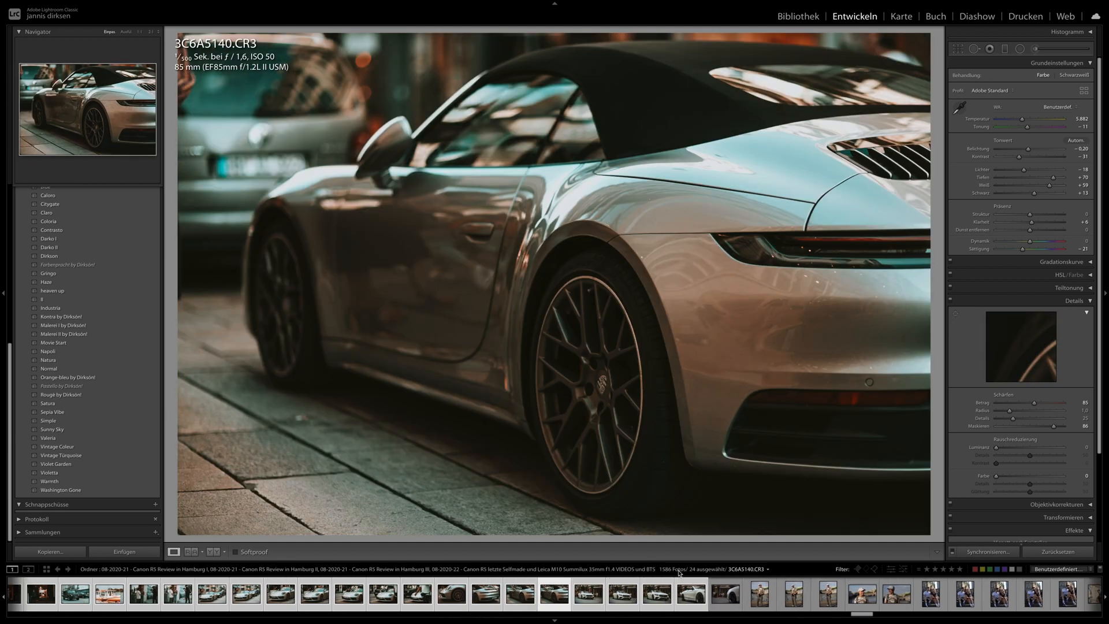
{"action": "key", "text": "Right"}
{"action": "key", "text": "Right"}
- Apply the previous develop settings to the couple photos 3C6A5328.CR3 and 3C6A5354.CR3
{"action": "scroll", "coordinate": [692, 595], "scroll_direction": "down", "scroll_amount": 10}
{"action": "left_click", "coordinate": [733, 594]}
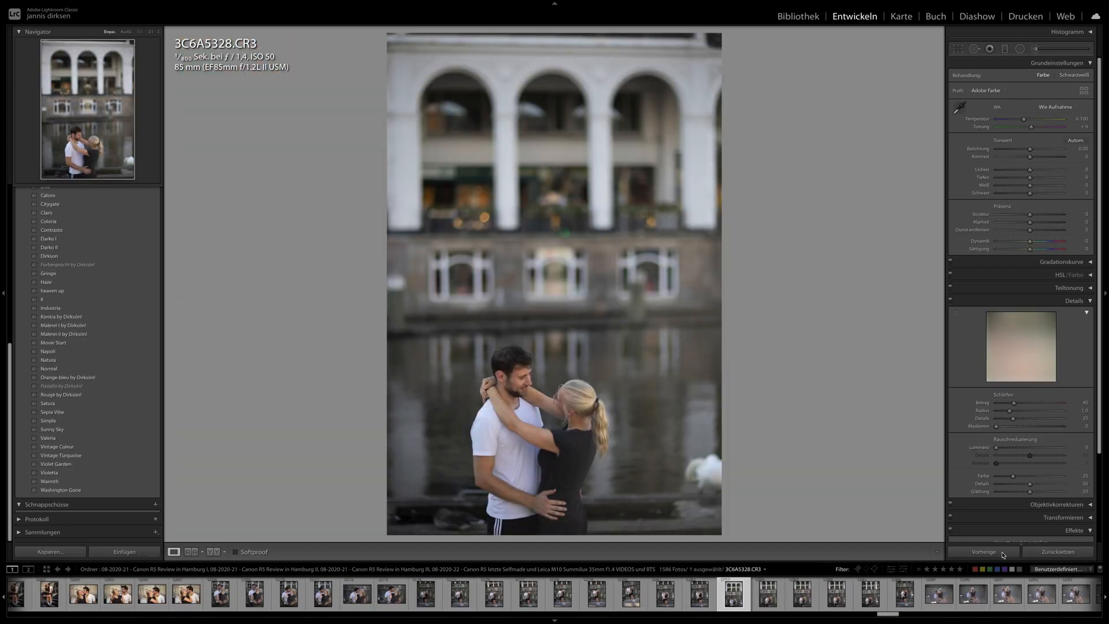
{"action": "left_click", "coordinate": [1003, 555]}
{"action": "mouse_move", "coordinate": [867, 3]}
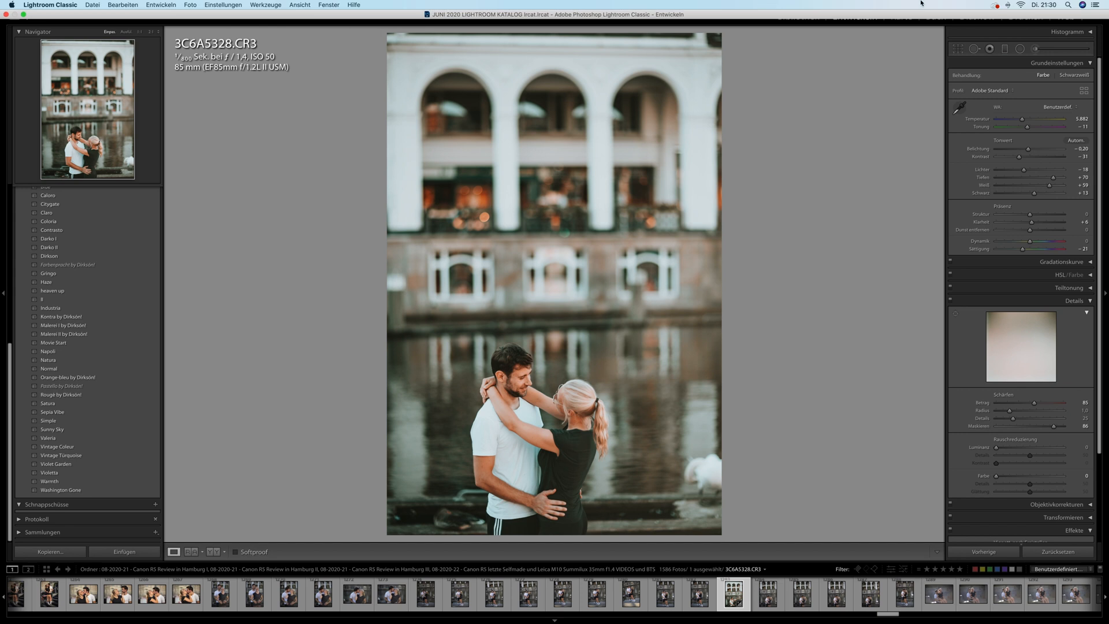
{"action": "left_click", "coordinate": [982, 553]}
- Open the photographer portrait 3C6A5479.CR3 and apply its develop settings to the indoor portrait IMG_4724.CR3
{"action": "scroll", "coordinate": [977, 598], "scroll_direction": "down", "scroll_amount": 10}
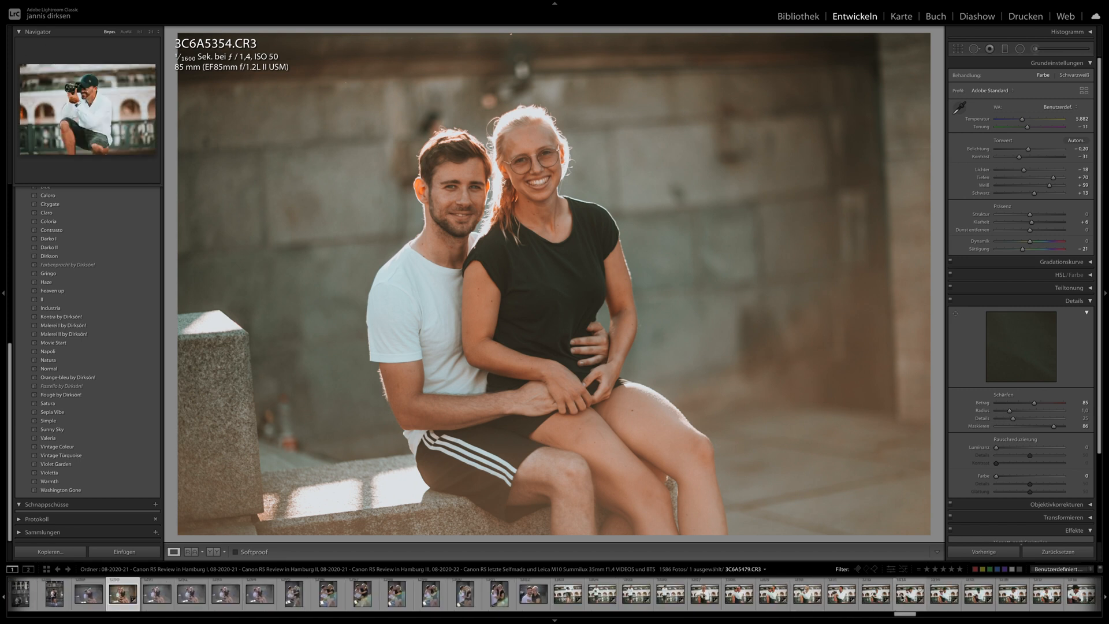
{"action": "left_click", "coordinate": [903, 596]}
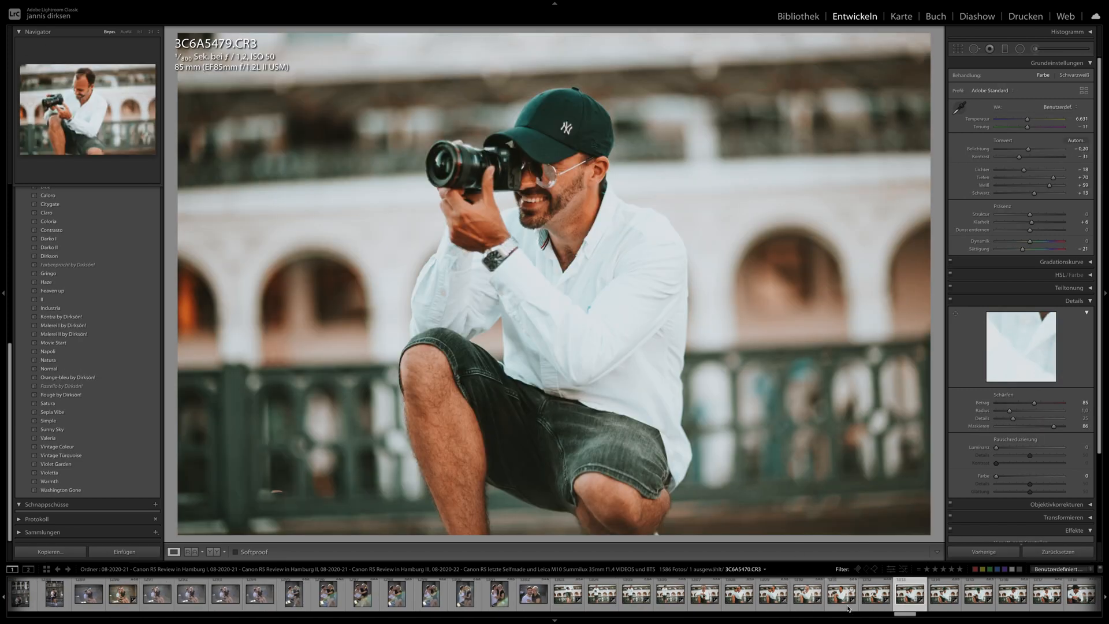
{"action": "scroll", "coordinate": [848, 607], "scroll_direction": "down", "scroll_amount": 10}
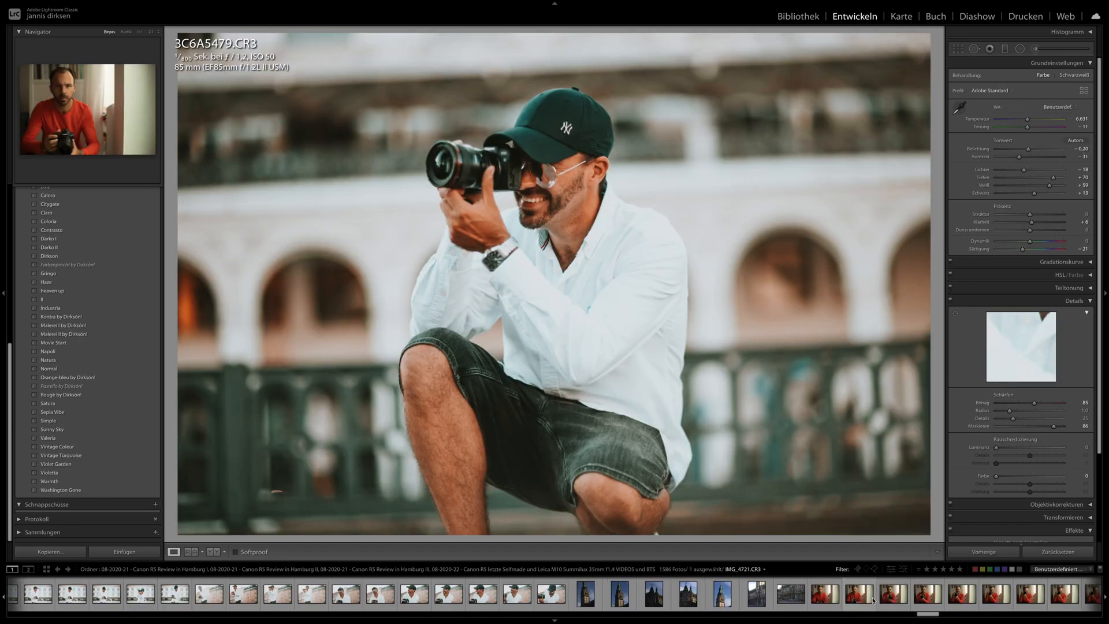
{"action": "left_click", "coordinate": [937, 587]}
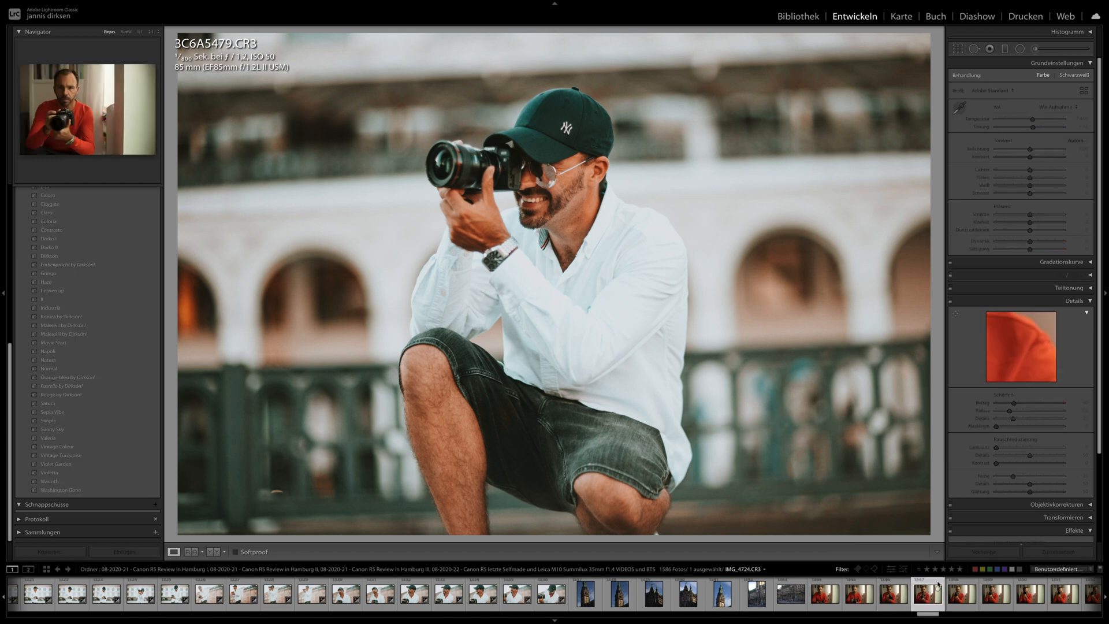
{"action": "left_click", "coordinate": [983, 552]}
- Apply the same develop settings to the indoor portraits IMG_4725.CR3 and IMG_4726.CR3
{"action": "key", "text": "Right"}
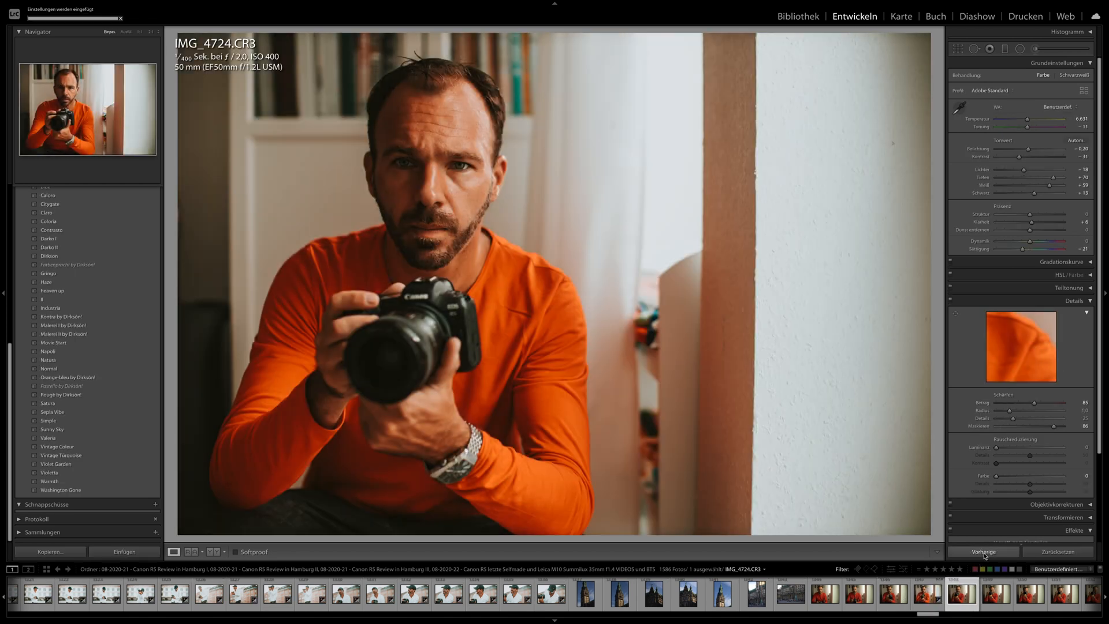
{"action": "left_click", "coordinate": [985, 553]}
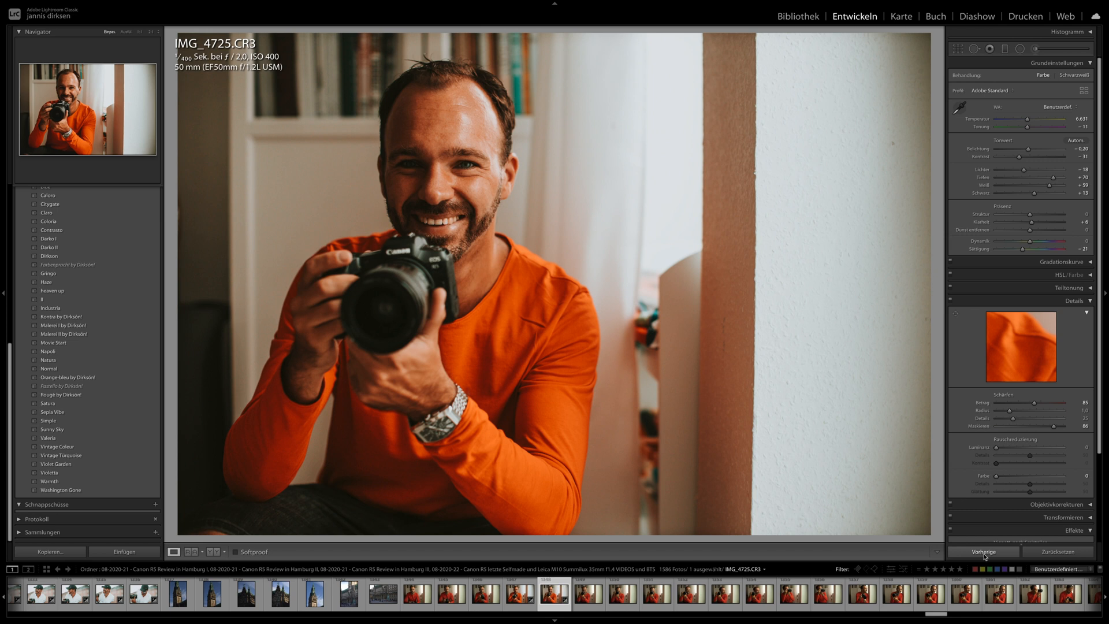
{"action": "key", "text": "Right"}
{"action": "left_click", "coordinate": [985, 554]}
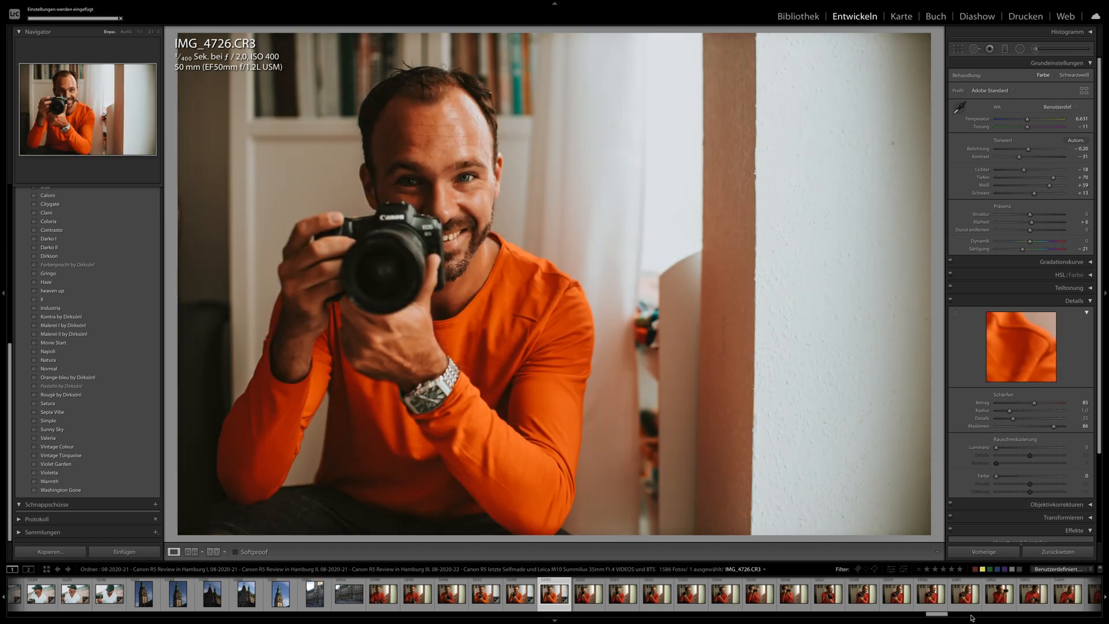
- Apply the previous develop settings to the indoor portraits IMG_4748.CR3, IMG_4751.CR3, IMG_4755.CR3 and IMG_4760.CR3
{"action": "left_click", "coordinate": [964, 593]}
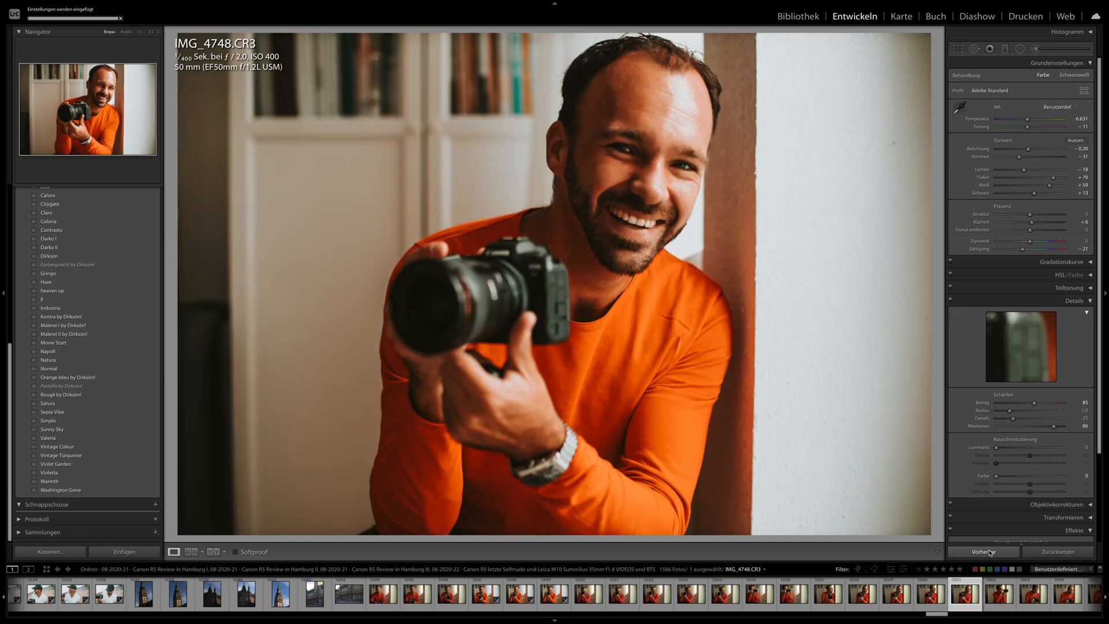
{"action": "key", "text": "Right"}
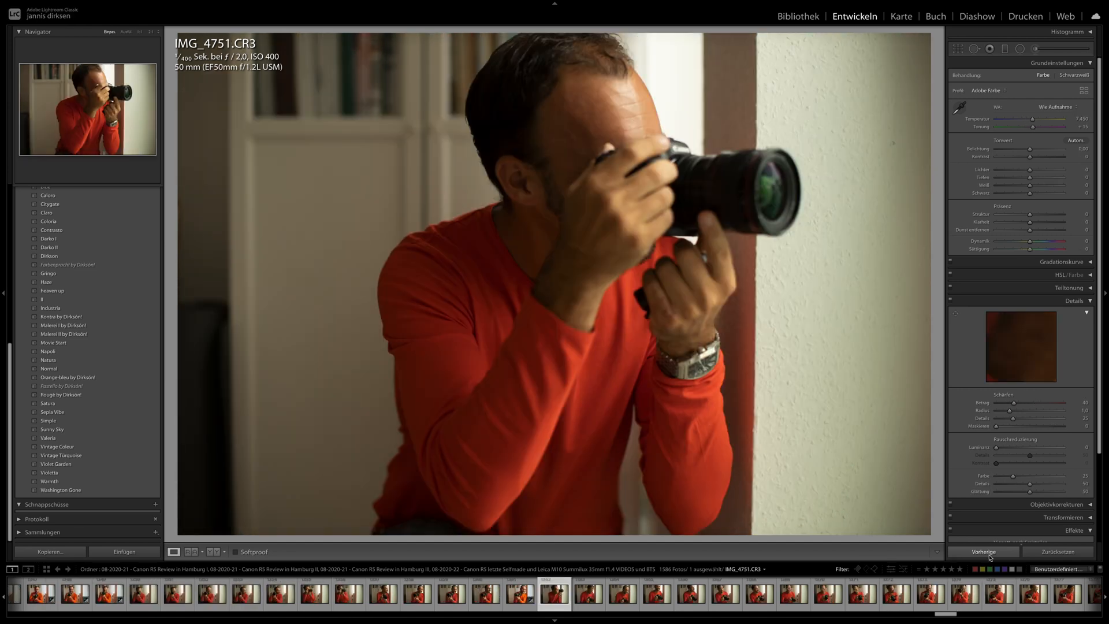
{"action": "left_click", "coordinate": [993, 554]}
{"action": "key", "text": "Right"}
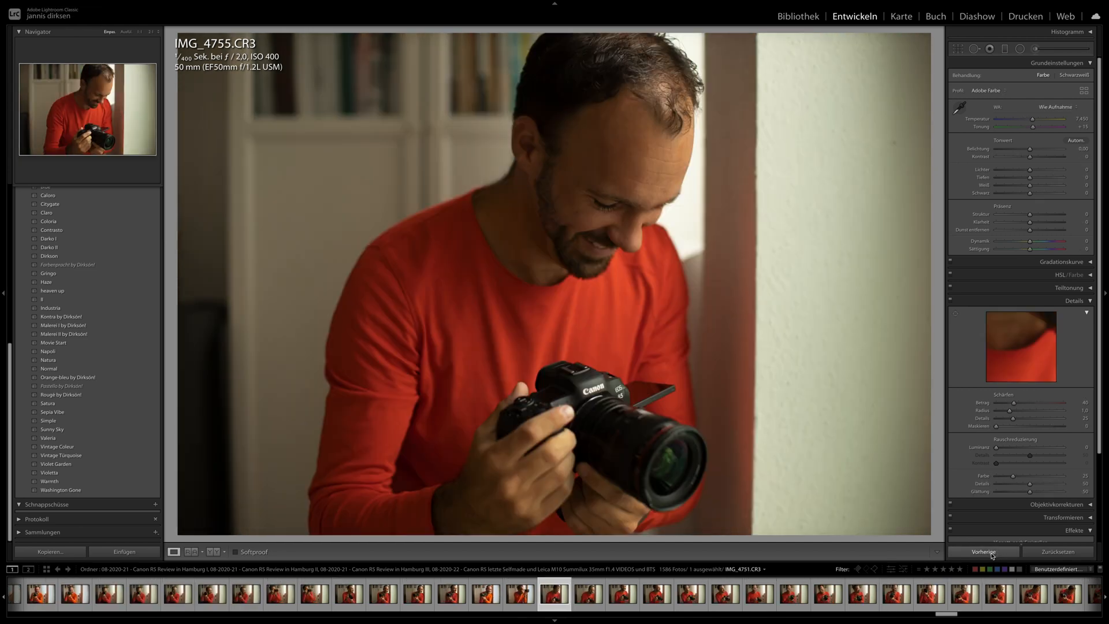
{"action": "left_click", "coordinate": [990, 553]}
{"action": "key", "text": "Right"}
{"action": "left_click", "coordinate": [990, 553]}
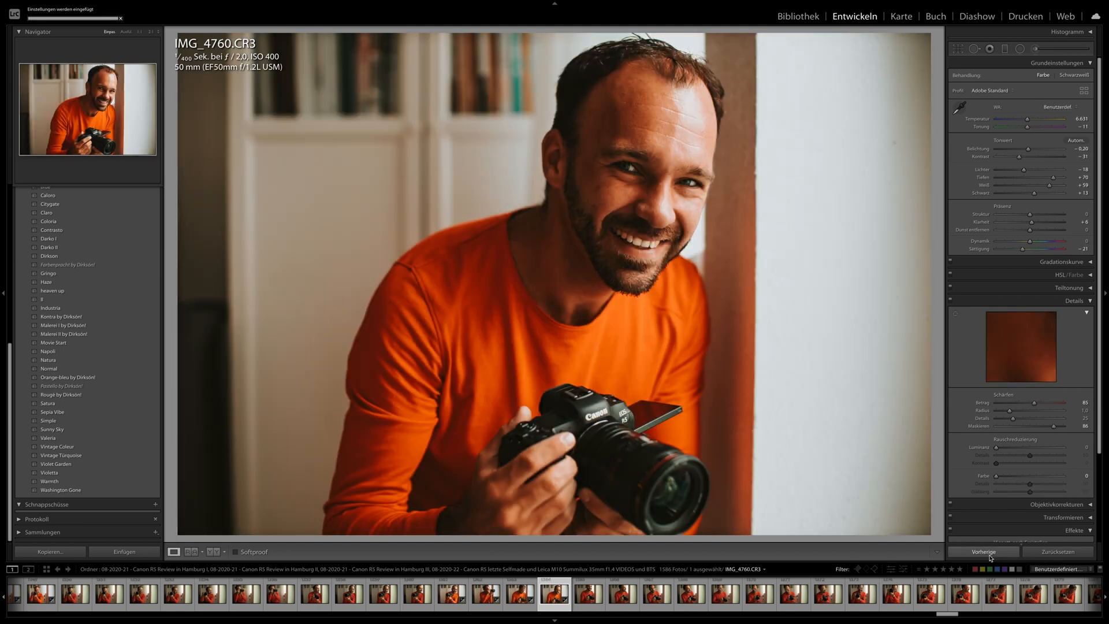
- Apply the previous develop settings and the Gringo preset to the sunglasses portrait IMG_4793.CR3
{"action": "left_click", "coordinate": [999, 593]}
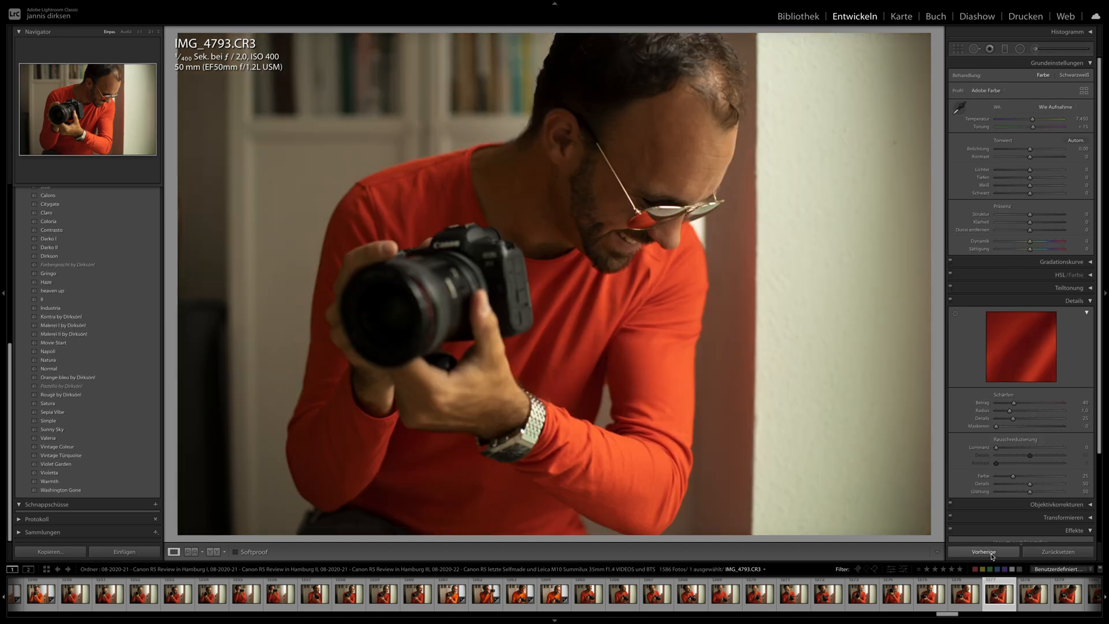
{"action": "left_click", "coordinate": [991, 553]}
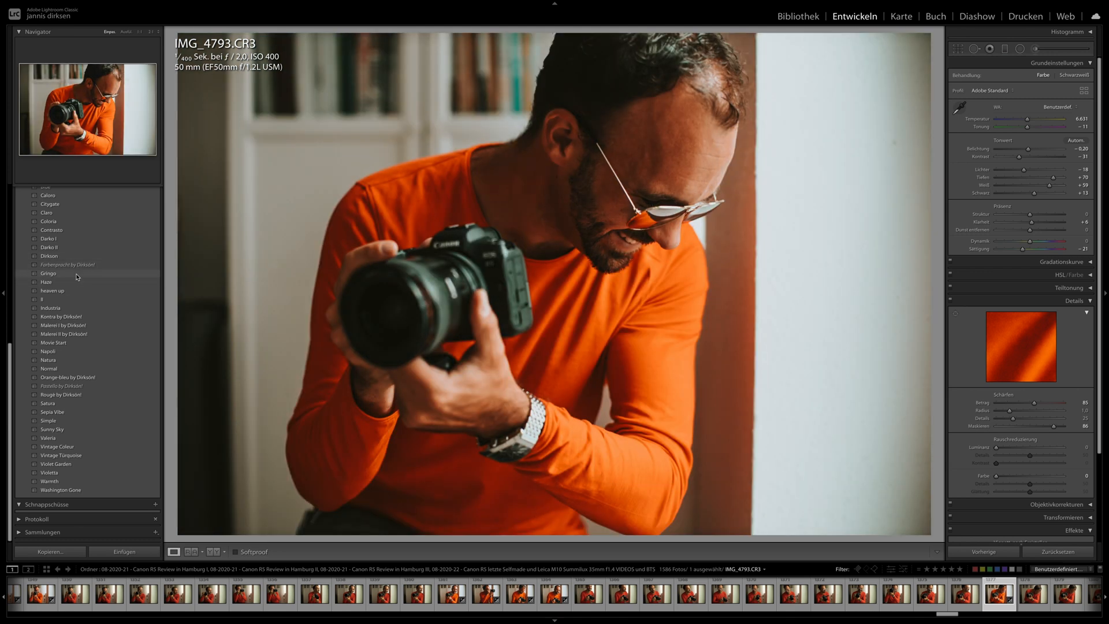
{"action": "left_click", "coordinate": [77, 275]}
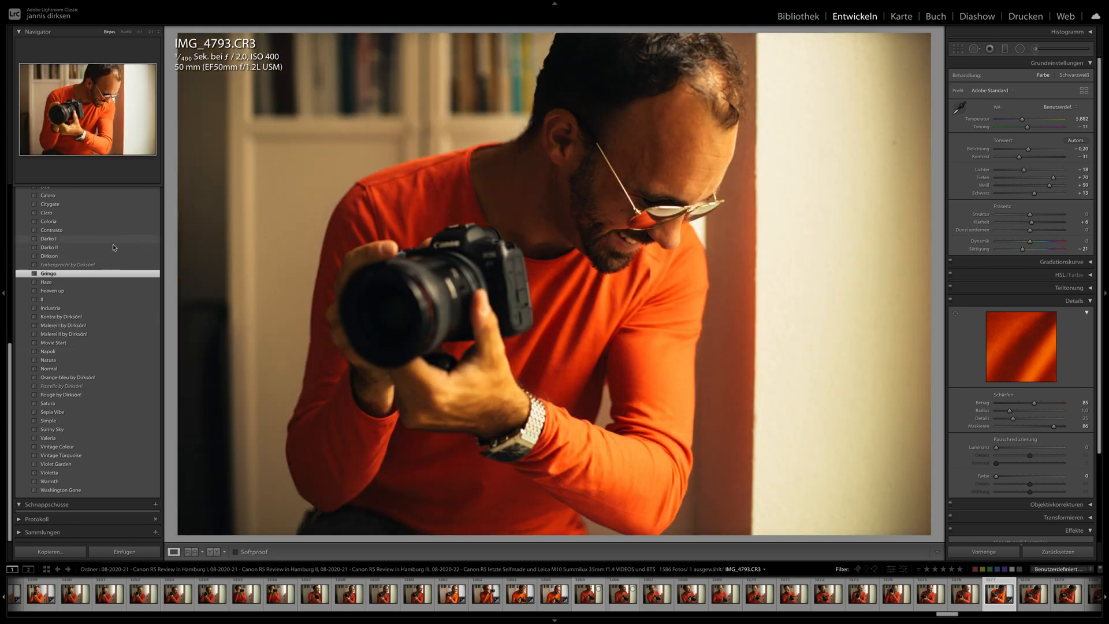
- Apply the Gringo preset to the sunglasses portrait IMG_4798.CR3 and set its exposure to +0.05
{"action": "scroll", "coordinate": [853, 598], "scroll_direction": "right", "scroll_amount": 2}
{"action": "scroll", "coordinate": [852, 598], "scroll_direction": "right", "scroll_amount": 3}
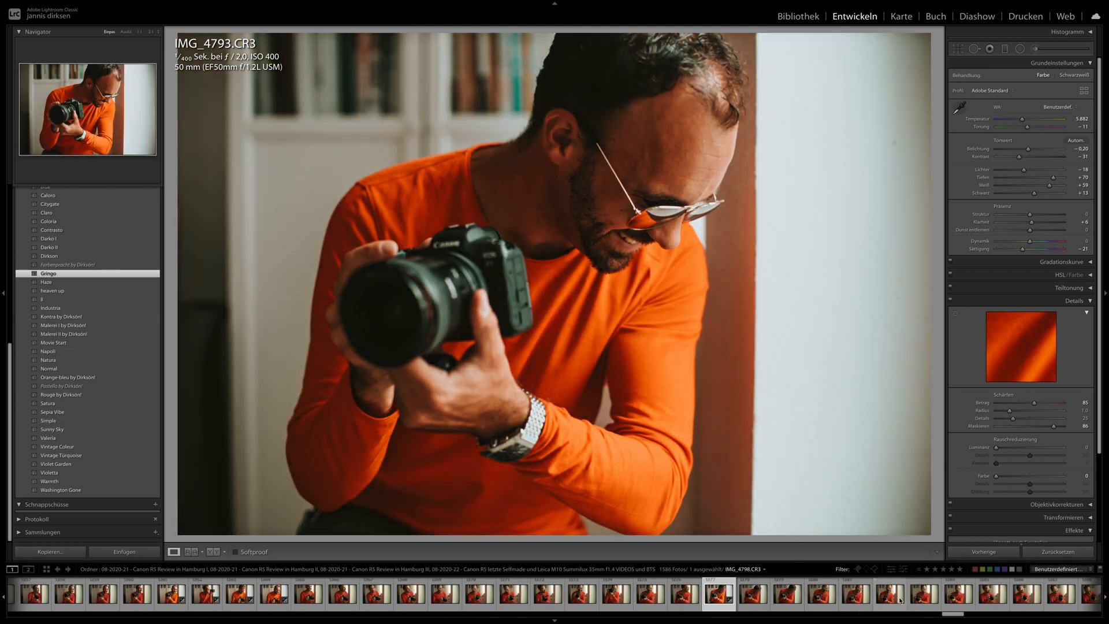
{"action": "left_click", "coordinate": [892, 596]}
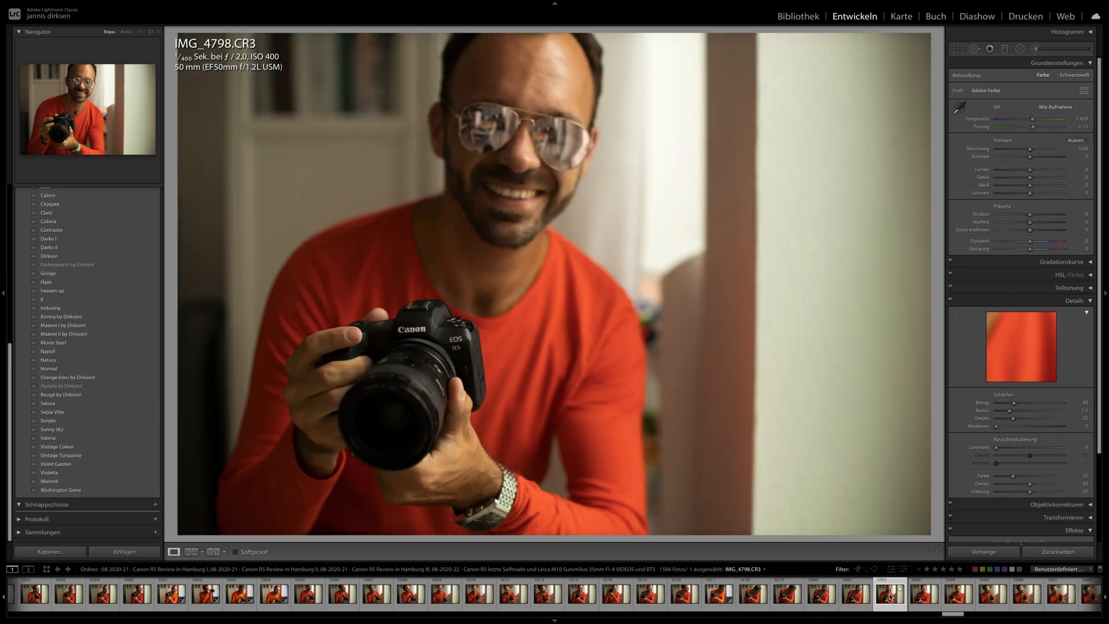
{"action": "left_click", "coordinate": [558, 416]}
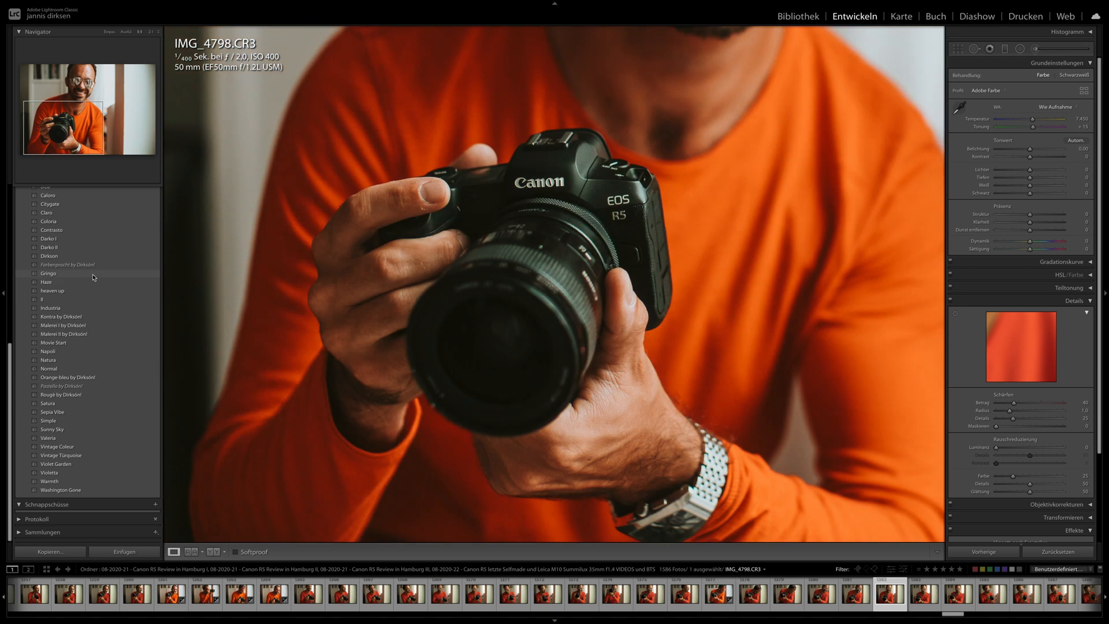
{"action": "left_click", "coordinate": [97, 275]}
{"action": "left_click", "coordinate": [640, 195]}
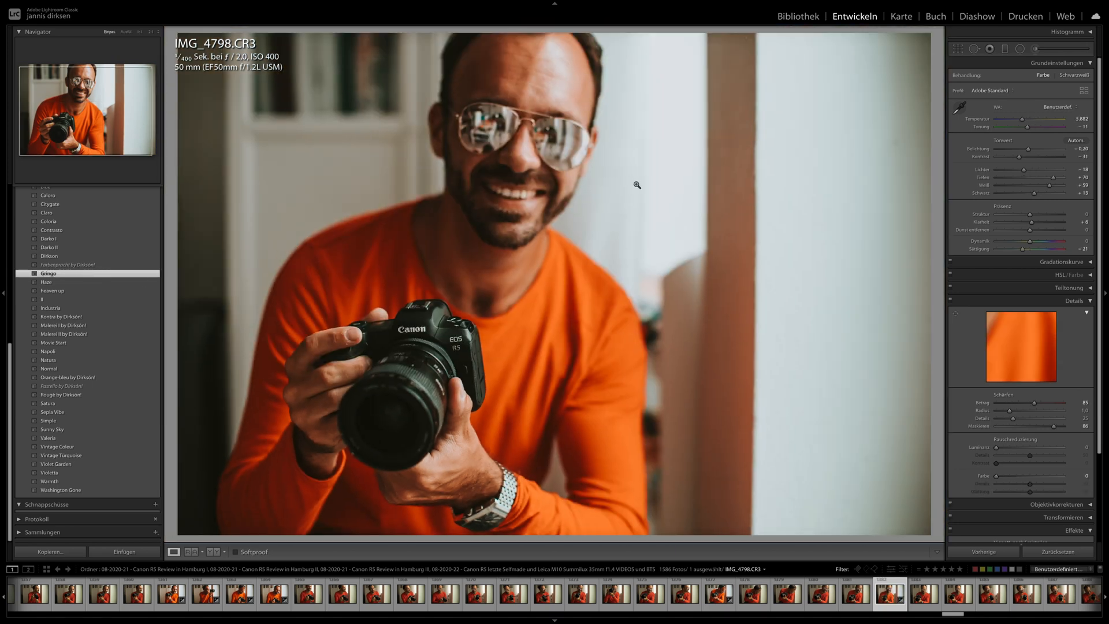
{"action": "left_click_drag", "start_coordinate": [1027, 147], "coordinate": [1029, 149]}
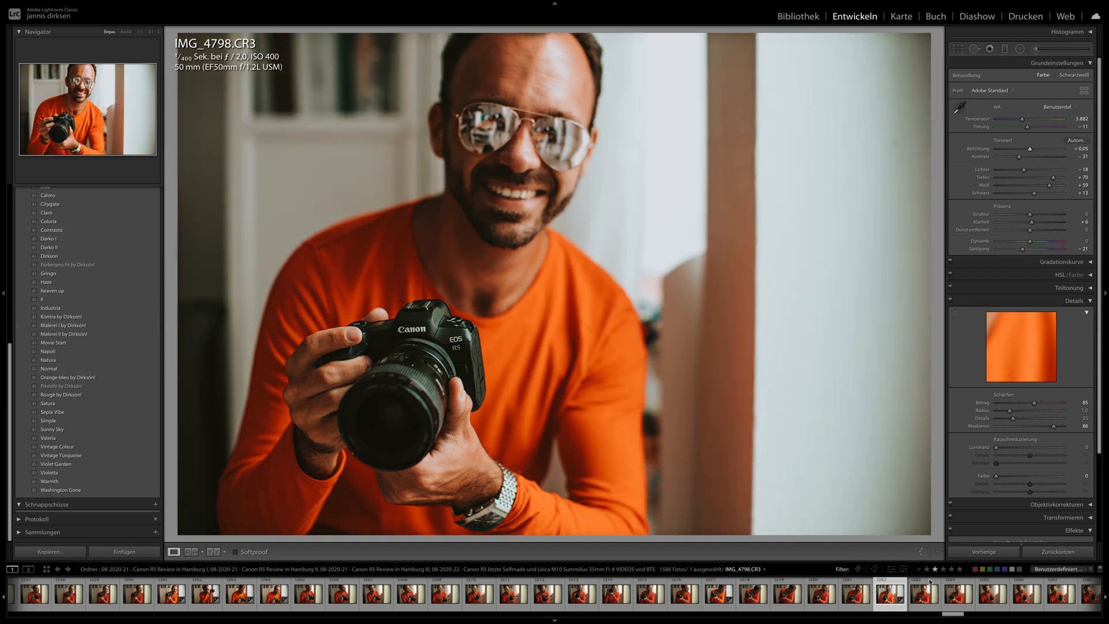
- Go past the indoor series to the harbour shots and open the upright photographer portrait IMG_4946.CR3
{"action": "scroll", "coordinate": [918, 595], "scroll_direction": "down", "scroll_amount": 5}
{"action": "scroll", "coordinate": [918, 601], "scroll_direction": "down", "scroll_amount": 5}
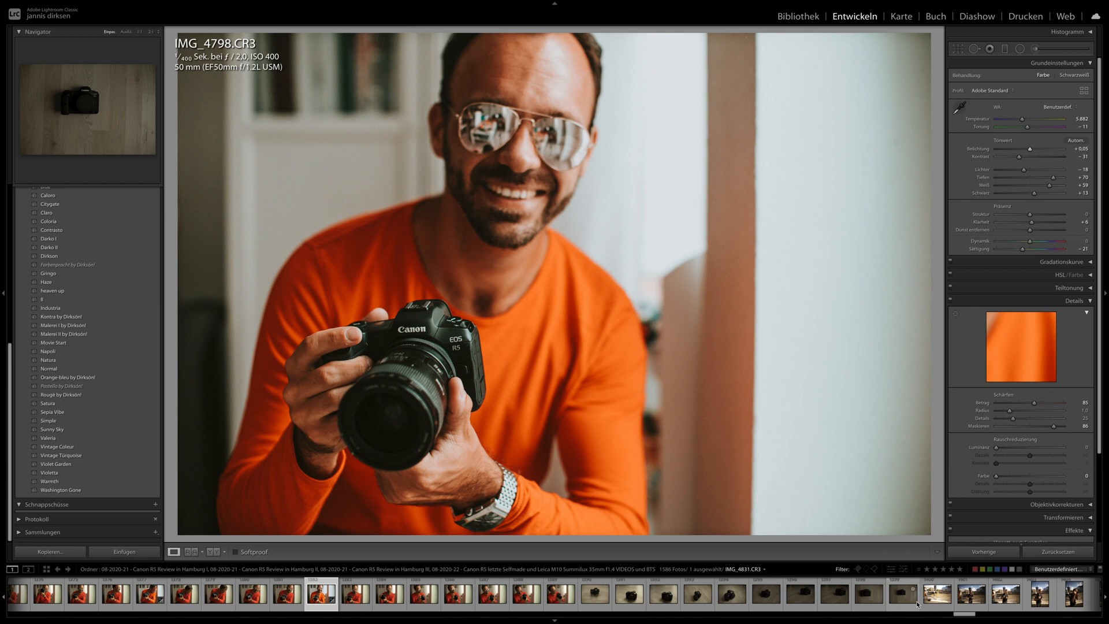
{"action": "left_click", "coordinate": [924, 600]}
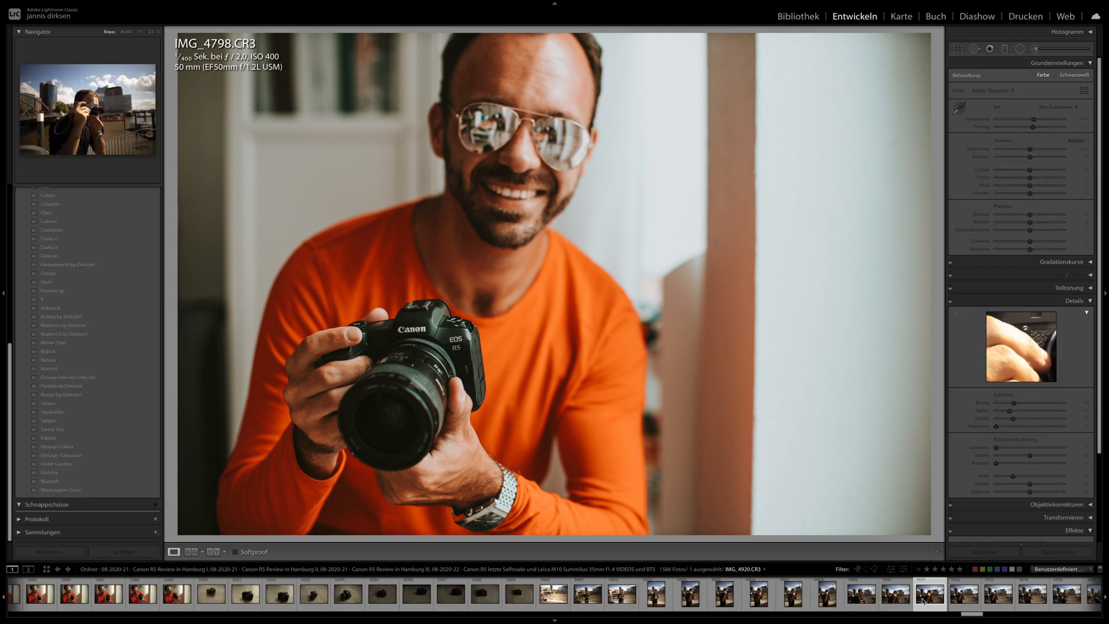
{"action": "scroll", "coordinate": [921, 601], "scroll_direction": "down", "scroll_amount": 3}
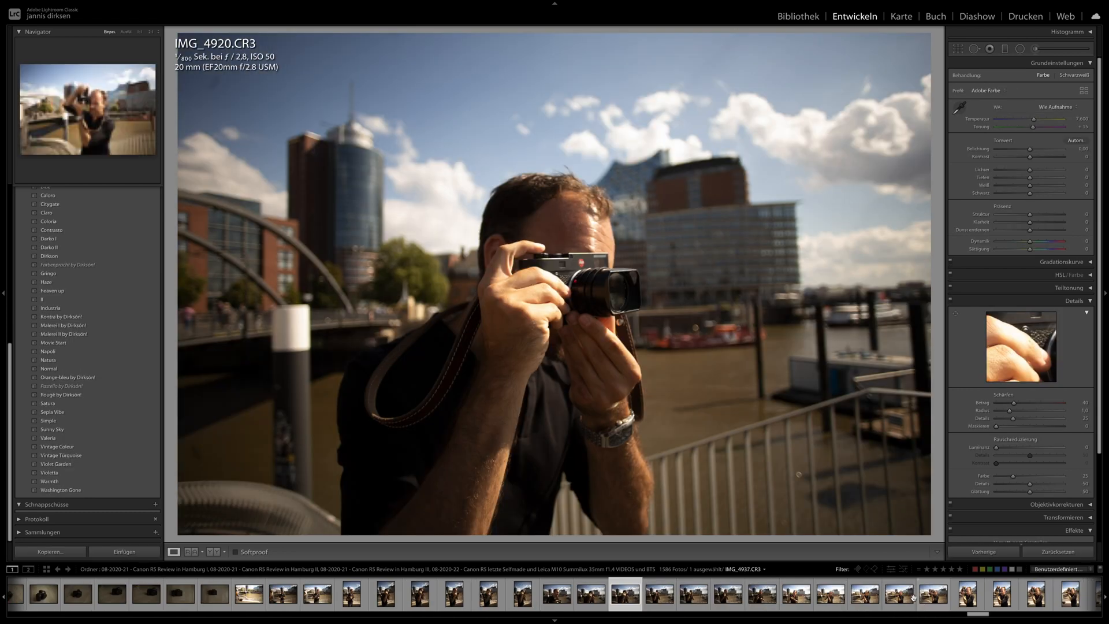
{"action": "left_click", "coordinate": [863, 601]}
{"action": "scroll", "coordinate": [862, 604], "scroll_direction": "down", "scroll_amount": 3}
{"action": "left_click", "coordinate": [878, 600]}
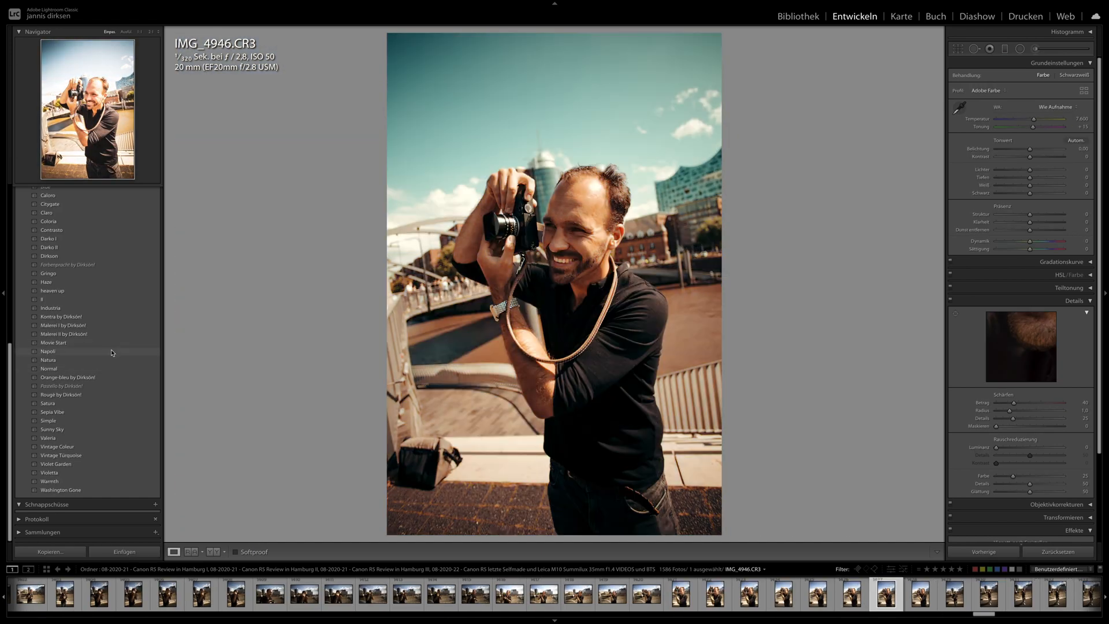
- Try the Napoli and Haze presets on IMG_4946.CR3 and reset its develop settings
{"action": "left_click", "coordinate": [112, 353]}
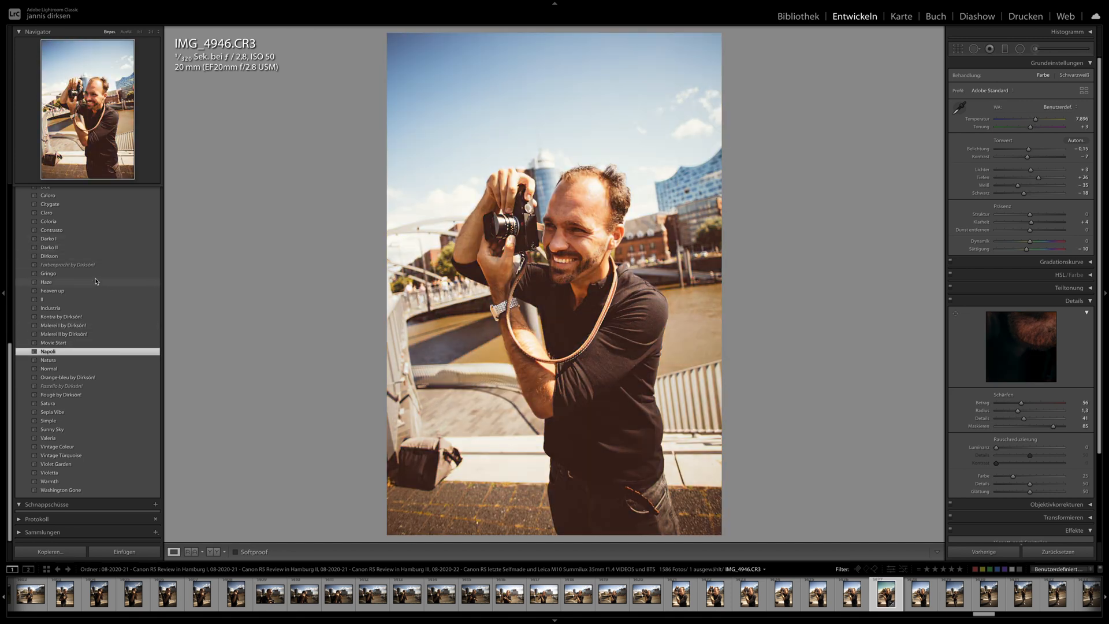
{"action": "left_click", "coordinate": [97, 281]}
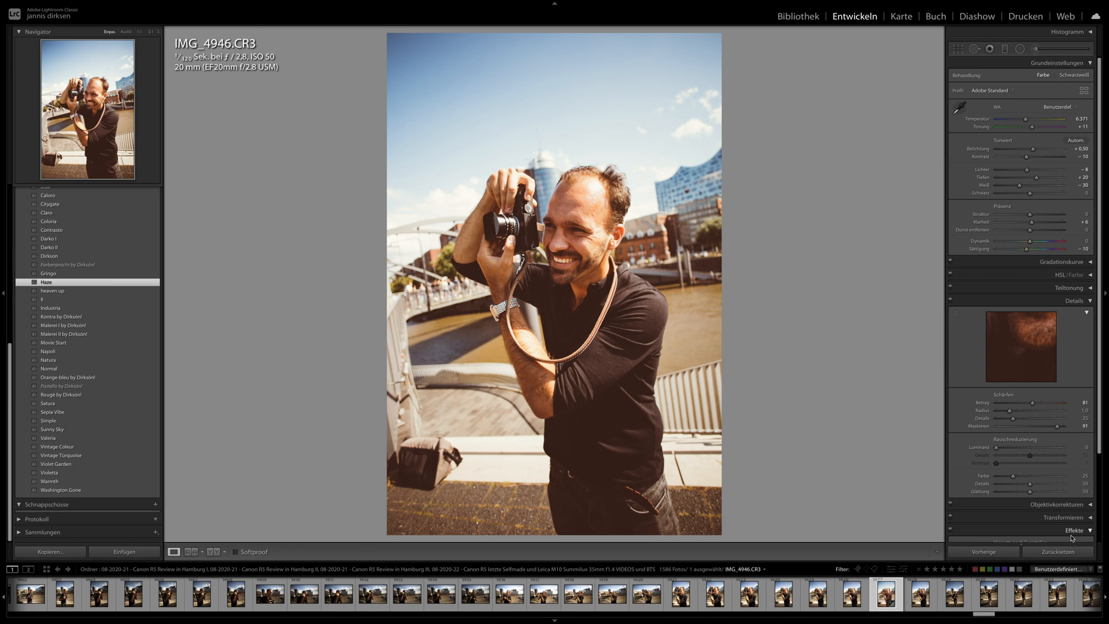
{"action": "left_click", "coordinate": [1069, 552]}
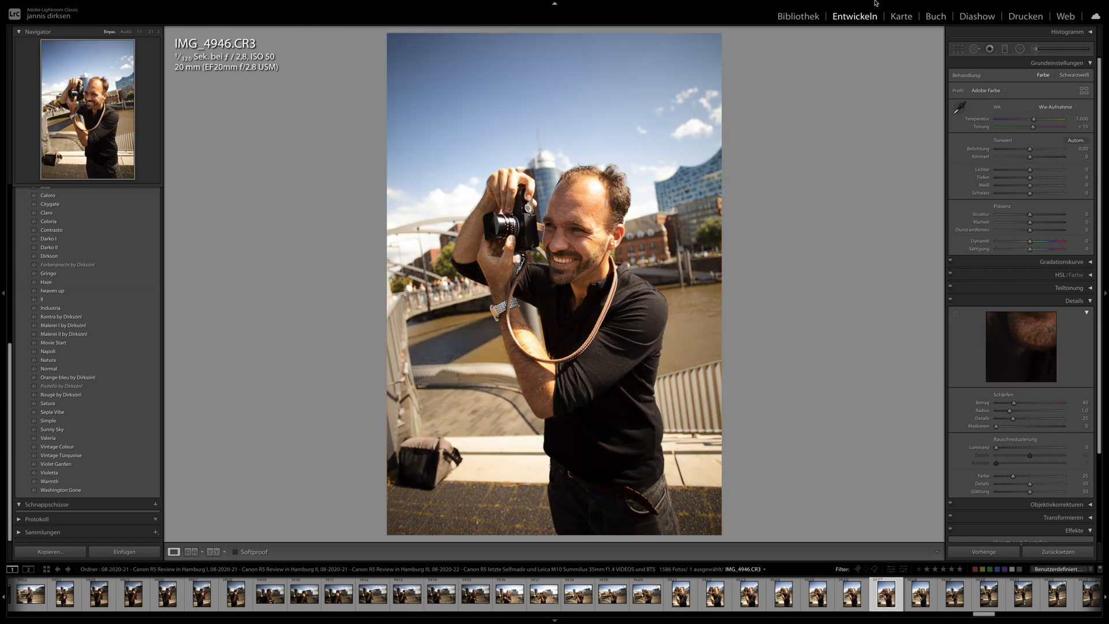
- Try straightening IMG_4946.CR3 with a crop rotation of about 2.8° and reset the photo
{"action": "key", "text": "r"}
{"action": "left_click_drag", "start_coordinate": [860, 101], "coordinate": [870, 123]}
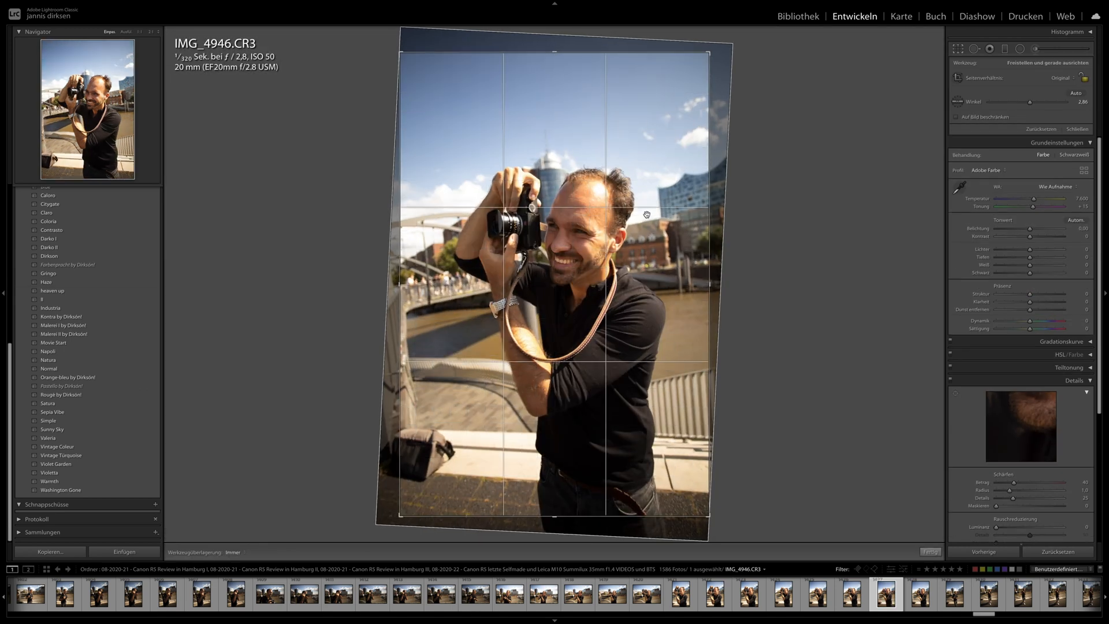
{"action": "key", "text": "r"}
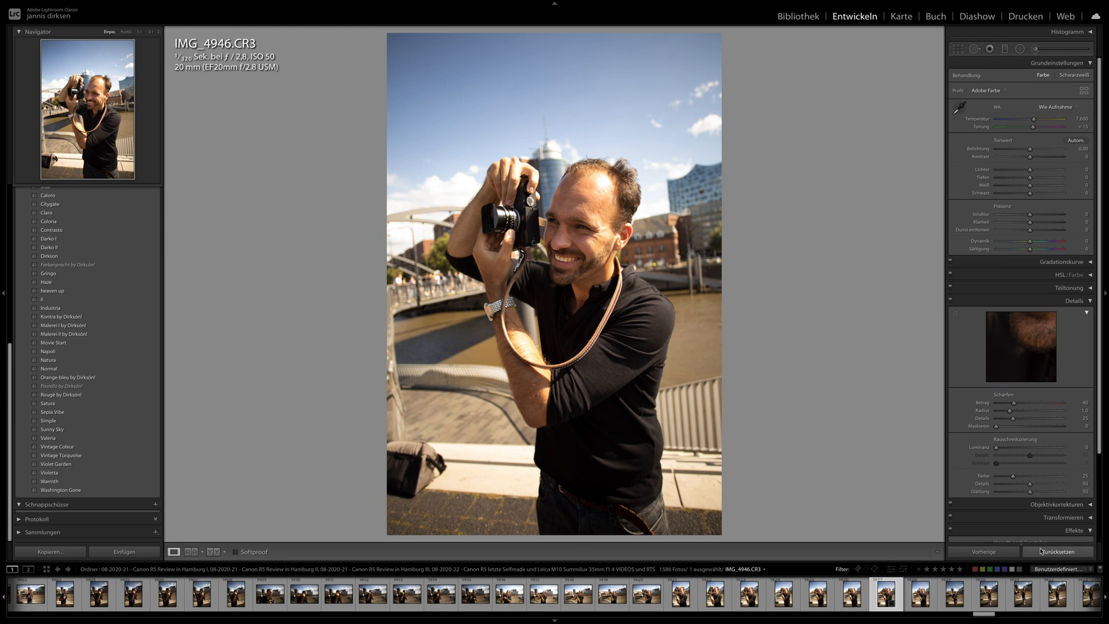
{"action": "left_click", "coordinate": [1039, 550]}
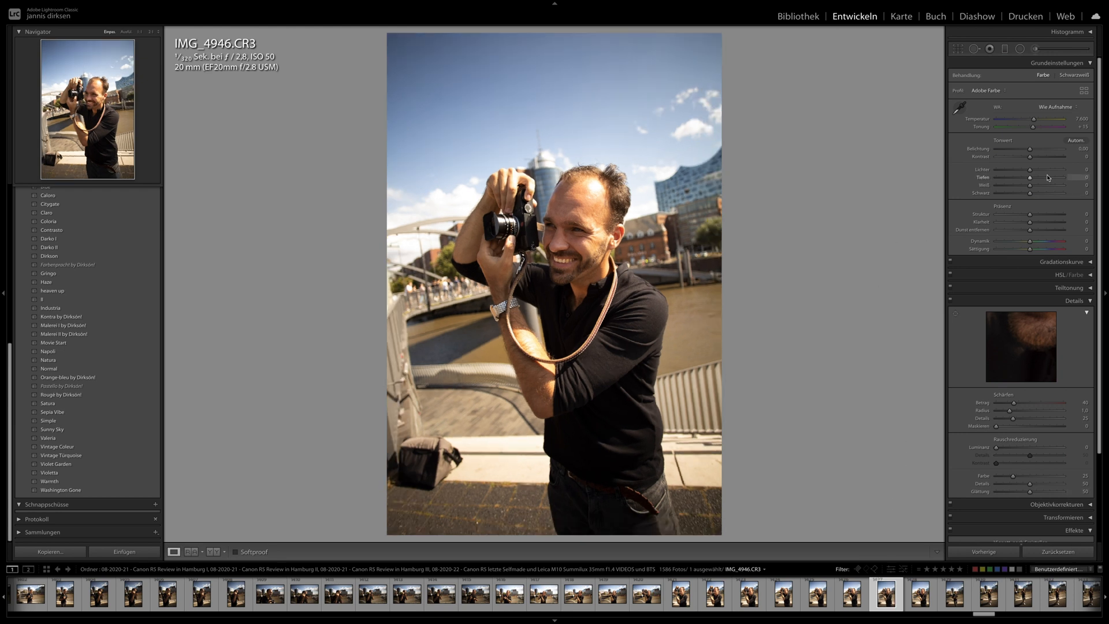
- Set IMG_4946.CR3 to exposure +0.20, contrast +19, shadows +50 and blacks −27, and crop it tighter around the photographer
{"action": "left_click", "coordinate": [1048, 177]}
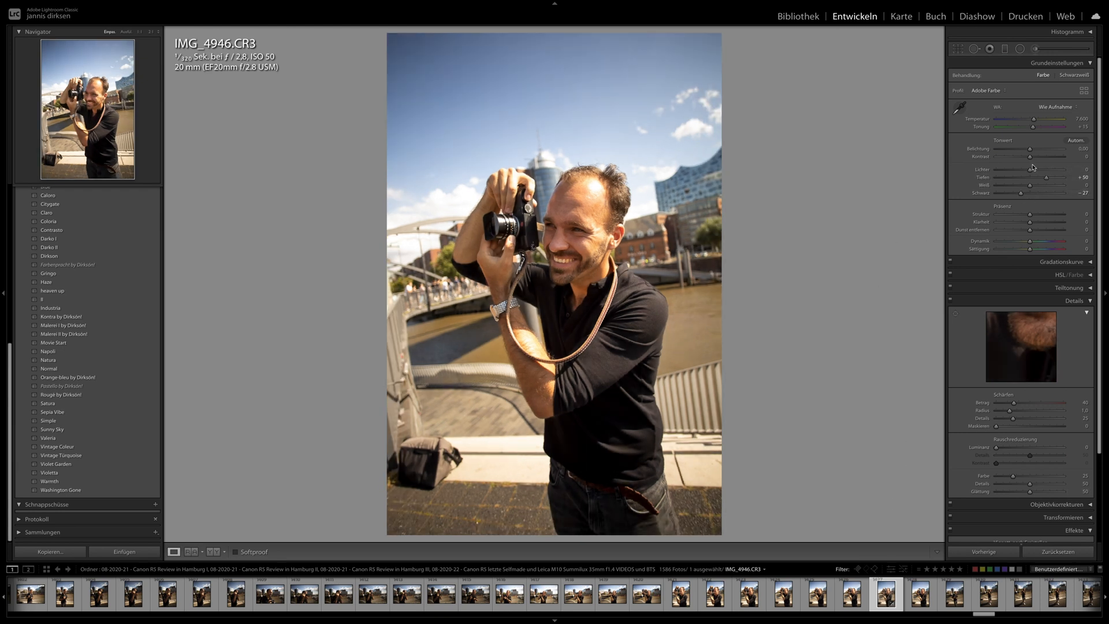
{"action": "left_click", "coordinate": [1034, 154]}
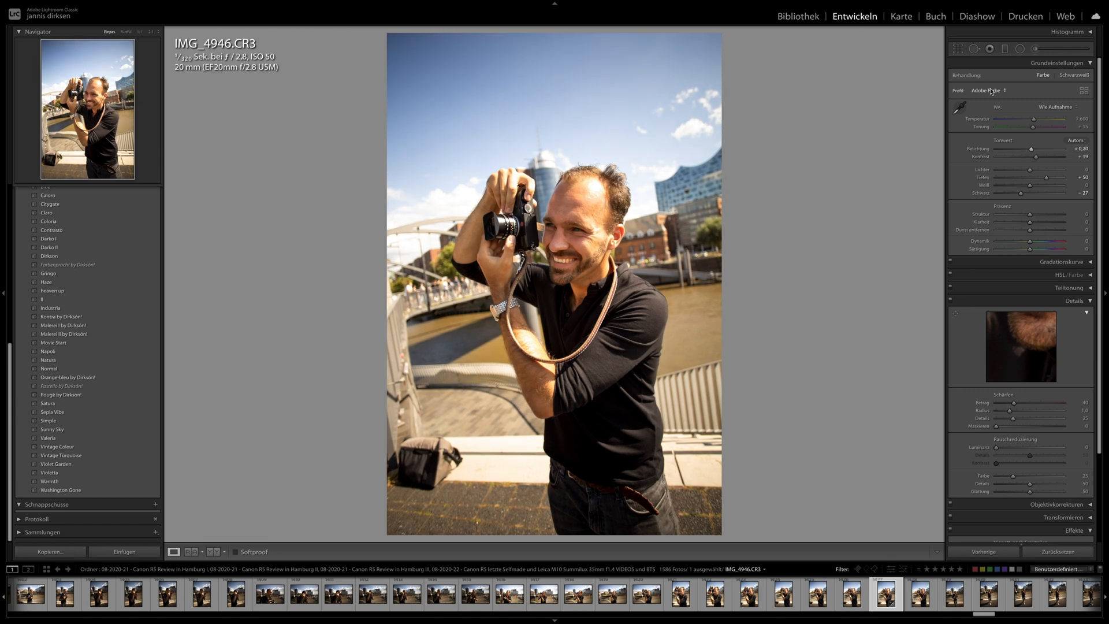
{"action": "key", "text": "r"}
{"action": "left_click_drag", "start_coordinate": [830, 50], "coordinate": [829, 69]}
{"action": "left_click_drag", "start_coordinate": [611, 48], "coordinate": [612, 112]}
{"action": "left_click_drag", "start_coordinate": [614, 142], "coordinate": [617, 146]}
{"action": "key", "text": "r"}
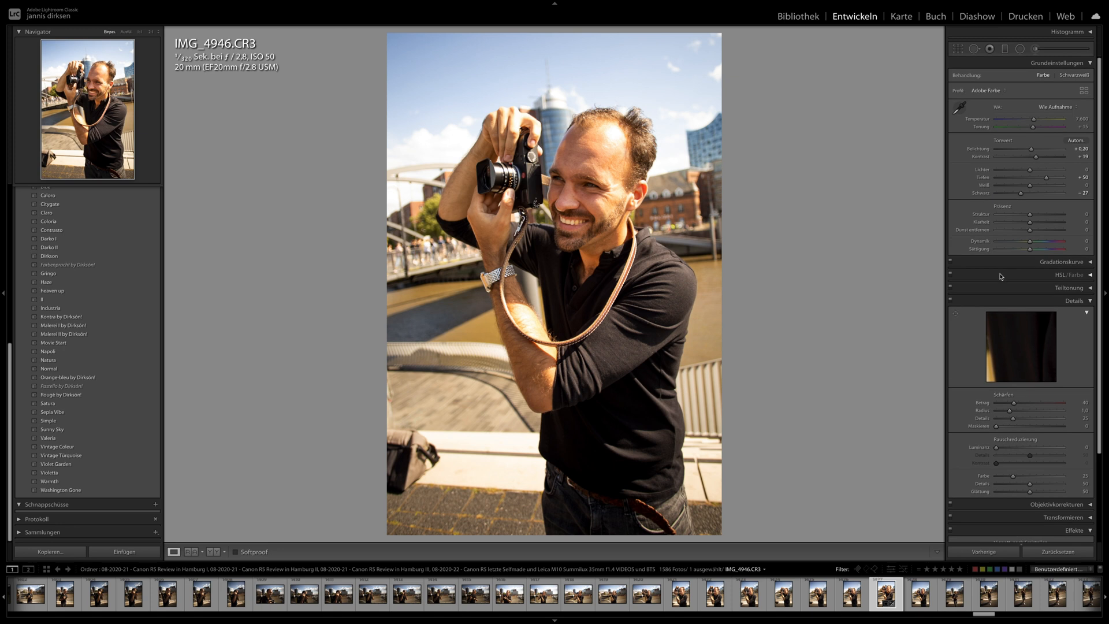
- Set blue hue −60, contrast +37, clarity +22 and temperature 6,805, and tone the shadows with hue 25 and saturation 16
{"action": "left_click", "coordinate": [1000, 276]}
{"action": "left_click", "coordinate": [1011, 350]}
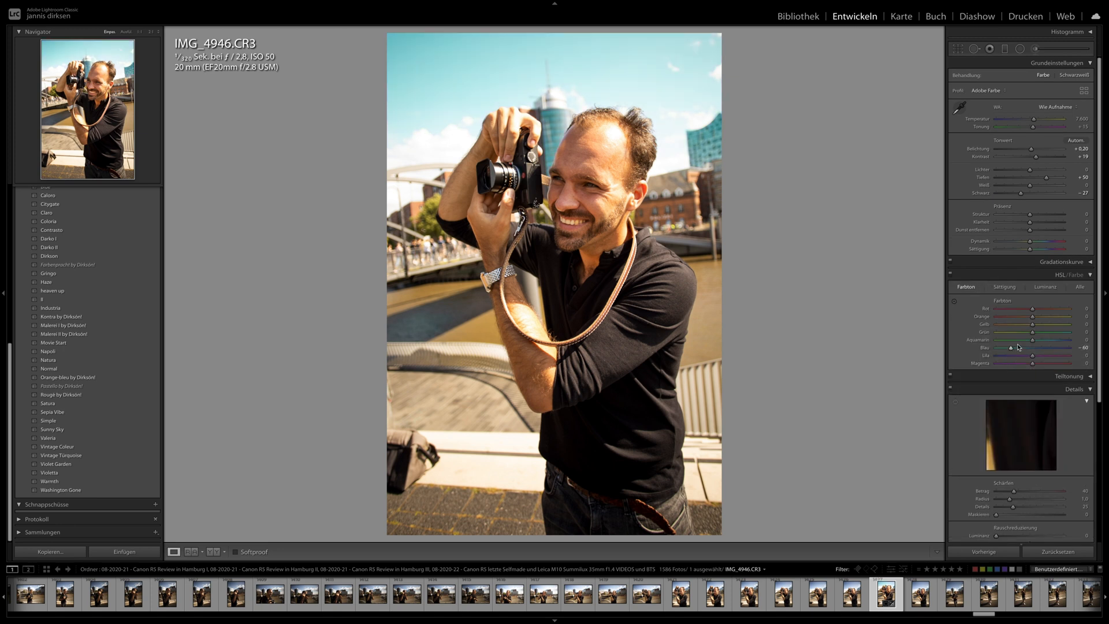
{"action": "left_click", "coordinate": [997, 378]}
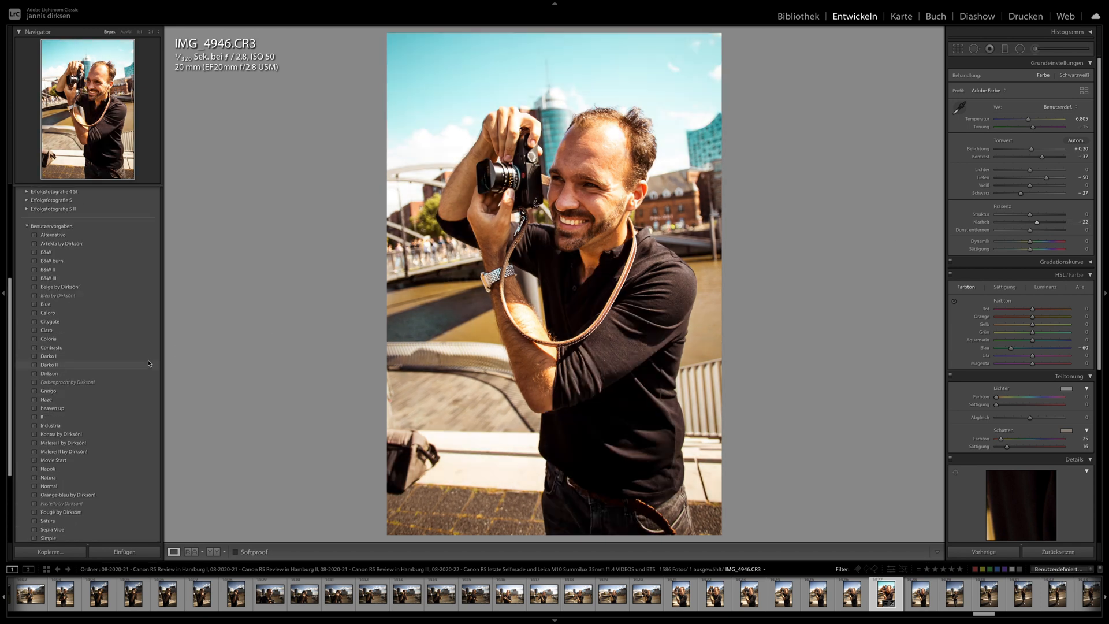
{"action": "scroll", "coordinate": [99, 379], "scroll_direction": "up", "scroll_amount": 5}
{"action": "left_click", "coordinate": [156, 190]}
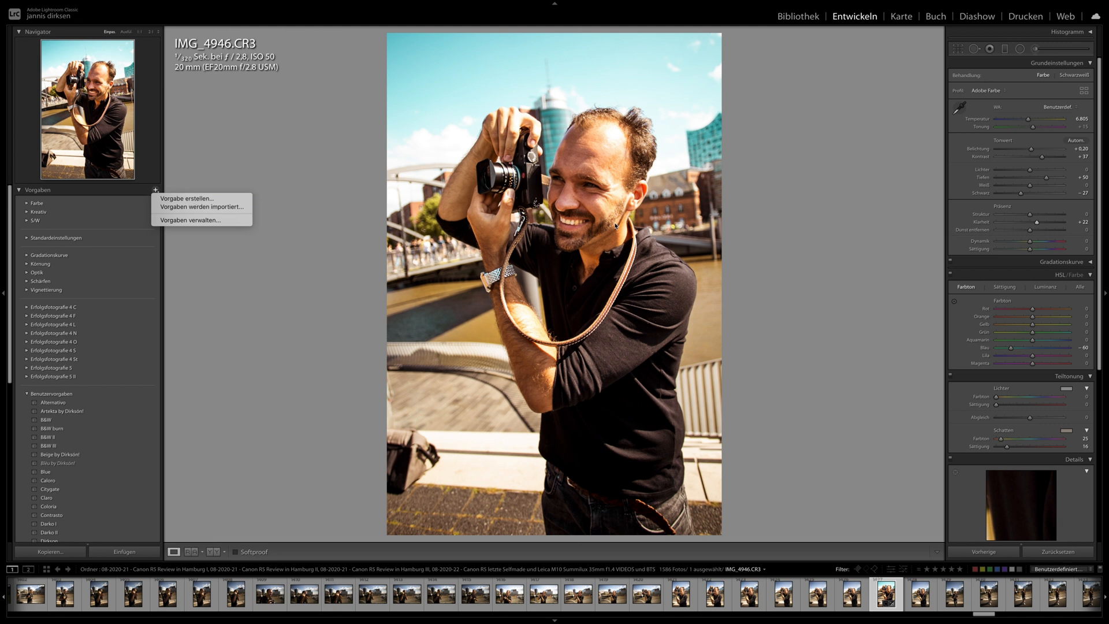
{"action": "left_click", "coordinate": [750, 293]}
- Synchronise the develop settings of IMG_4946.CR3 across the harbour photos up to IMG_4974.CR3
{"action": "scroll", "coordinate": [848, 594], "scroll_direction": "right", "scroll_amount": 7}
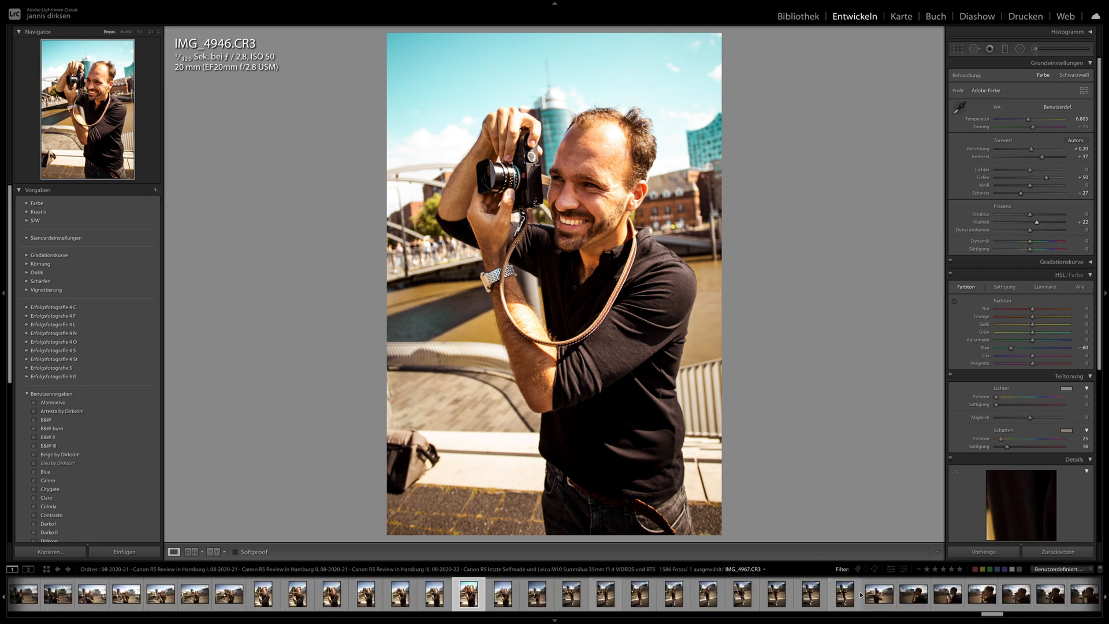
{"action": "left_click", "coordinate": [984, 594], "text": "shift"}
{"action": "left_click", "coordinate": [995, 554]}
{"action": "key", "text": "Return"}
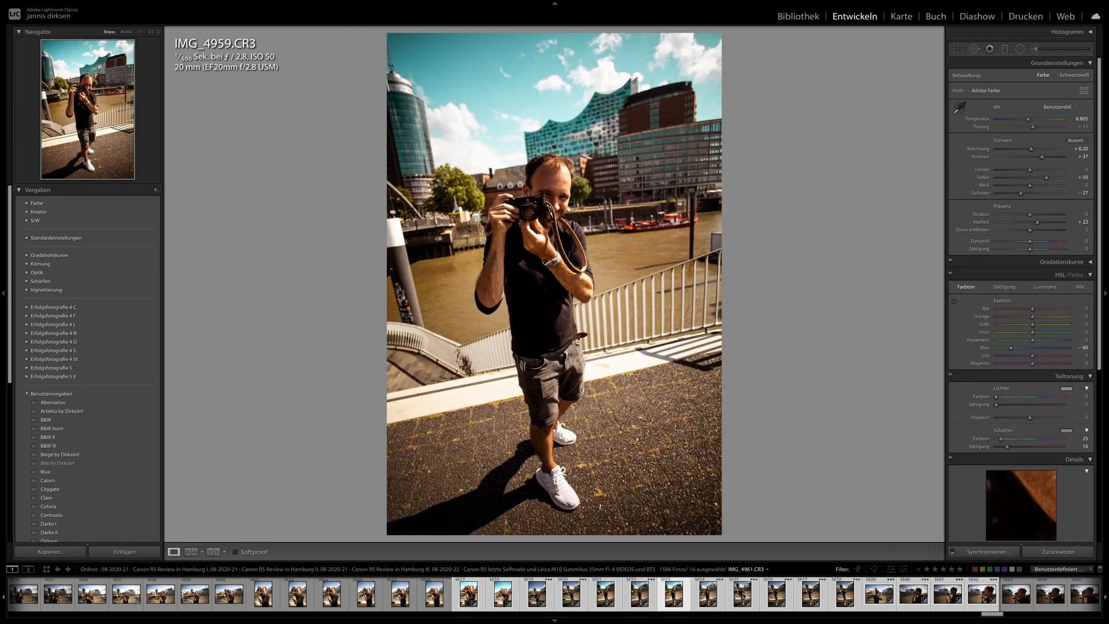
- Check the synchronised harbour shots, apply the B&W III preset to IMG_4972.CR3, and open IMG_4974.CR3
{"action": "left_click", "coordinate": [774, 594]}
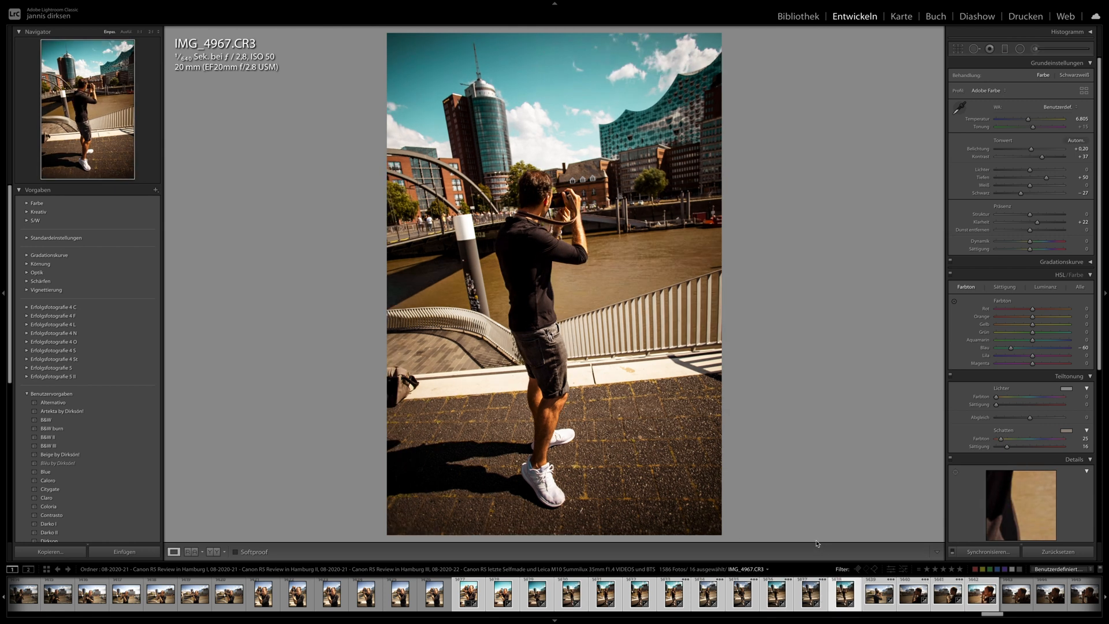
{"action": "left_click", "coordinate": [880, 596]}
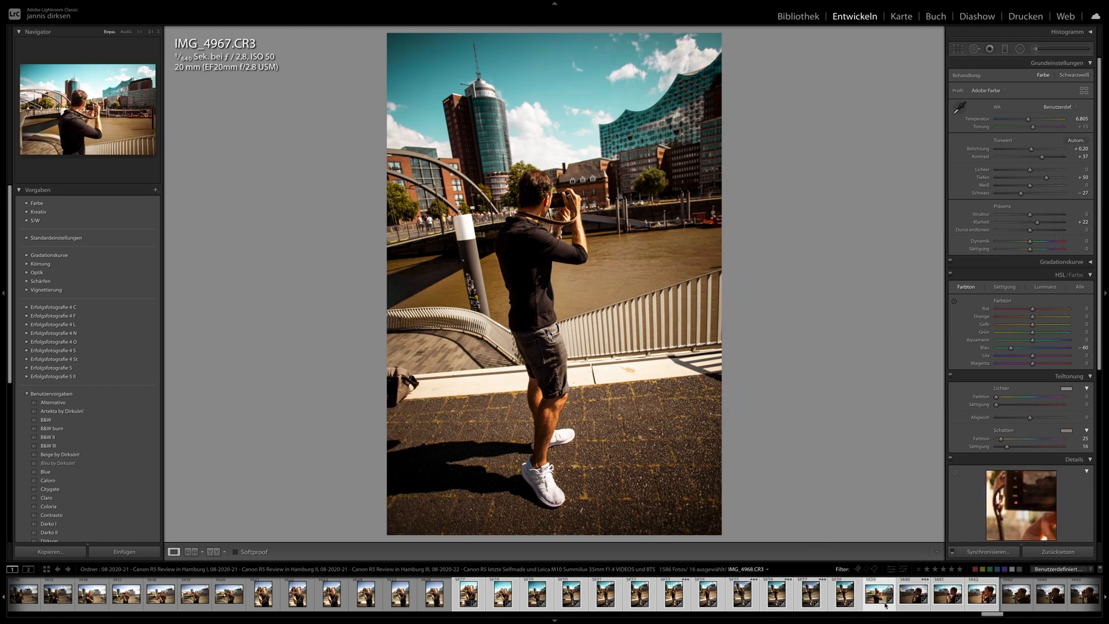
{"action": "left_click", "coordinate": [941, 601]}
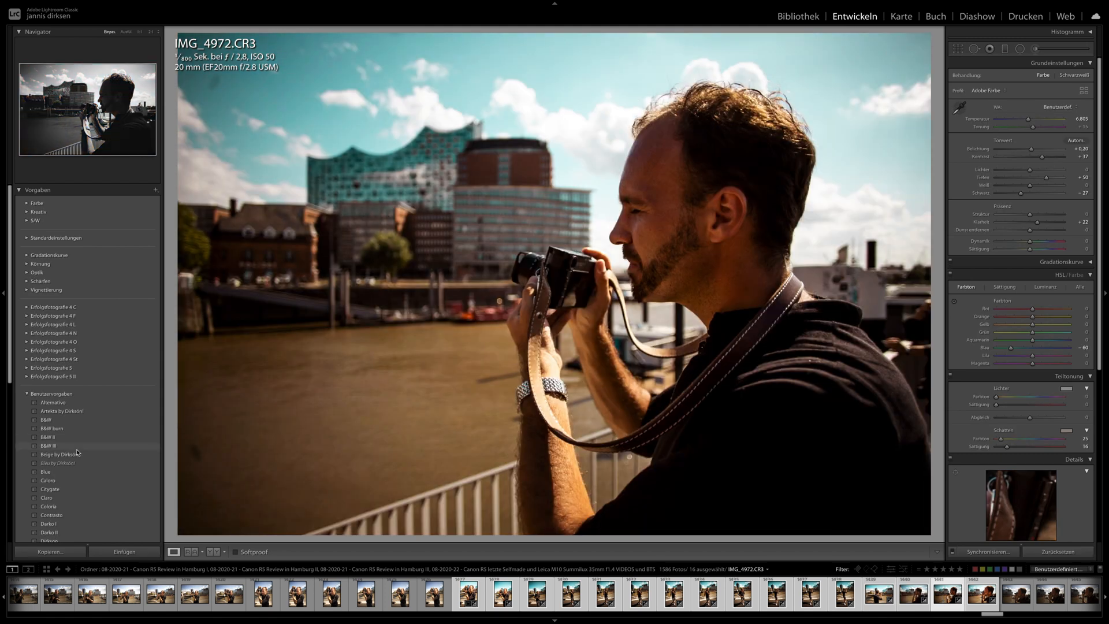
{"action": "left_click", "coordinate": [49, 445]}
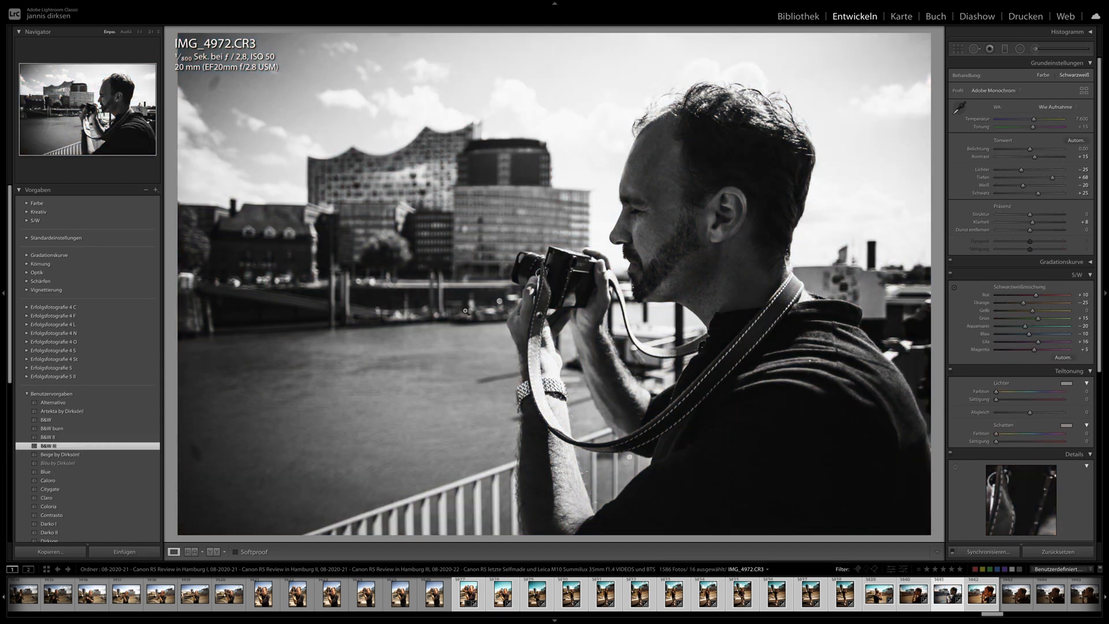
{"action": "mouse_move", "coordinate": [661, 3]}
{"action": "left_click", "coordinate": [981, 594]}
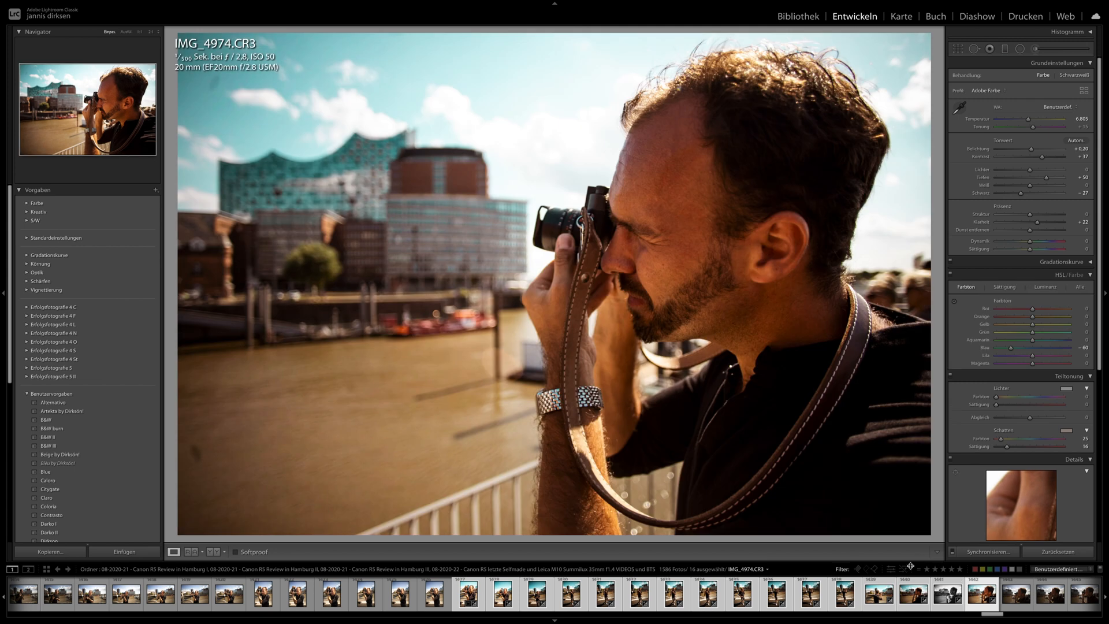